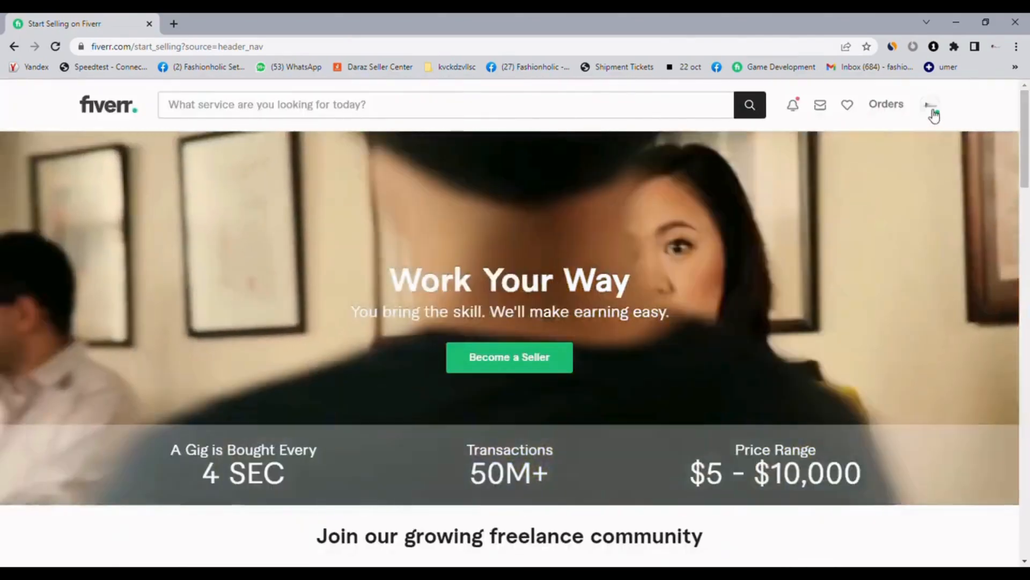
Step: Launch Become a Seller and continue past the overview and do's-and-don'ts pages to Personal Info
left_click(933, 110)
left_click(932, 111)
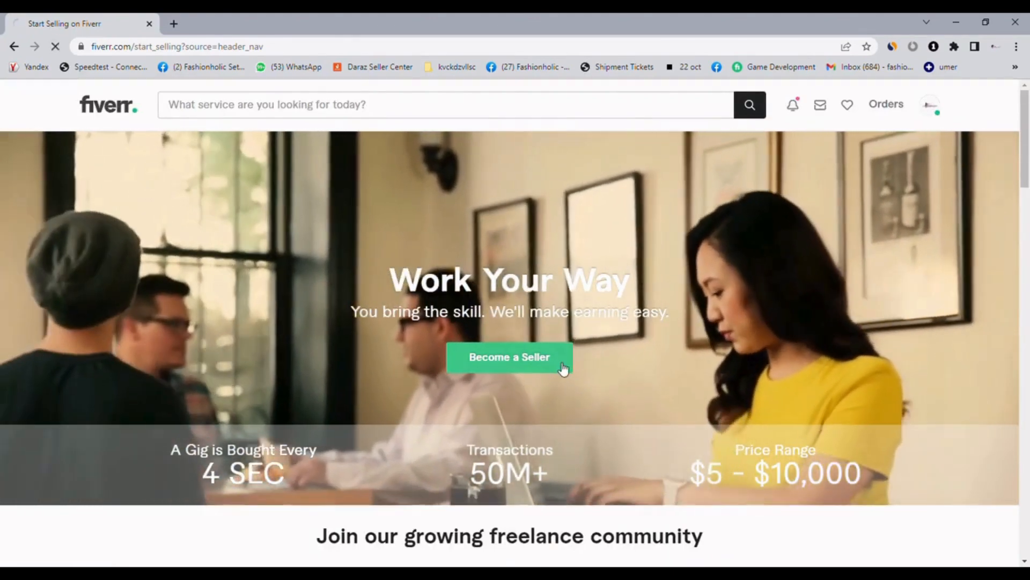
left_click(563, 368)
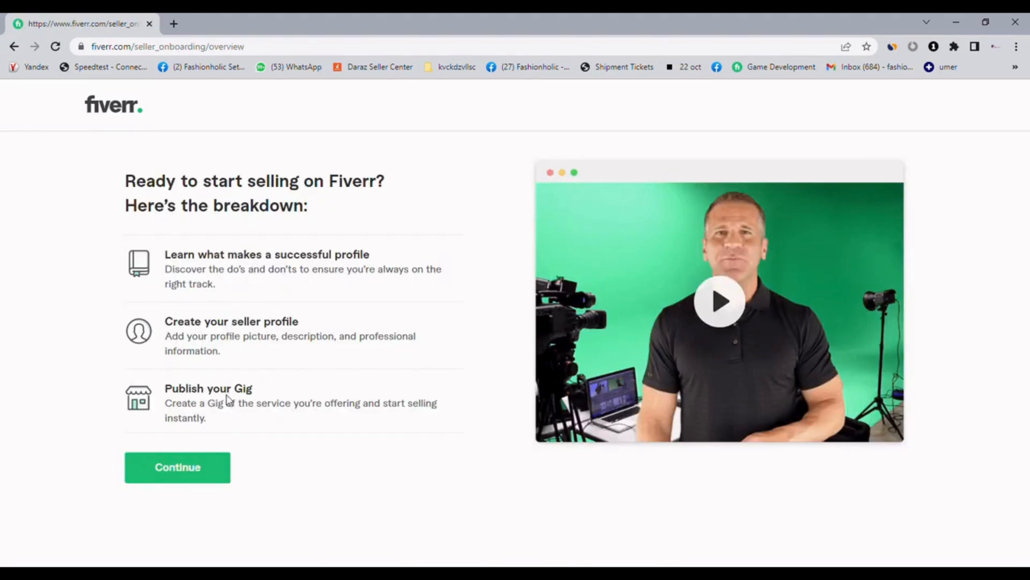
left_click(202, 465)
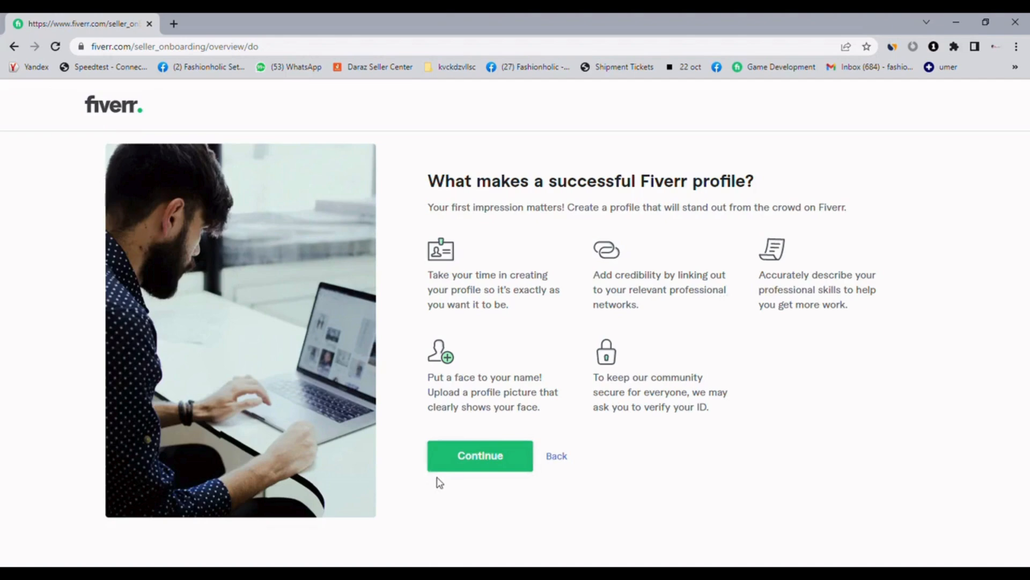
left_click(464, 456)
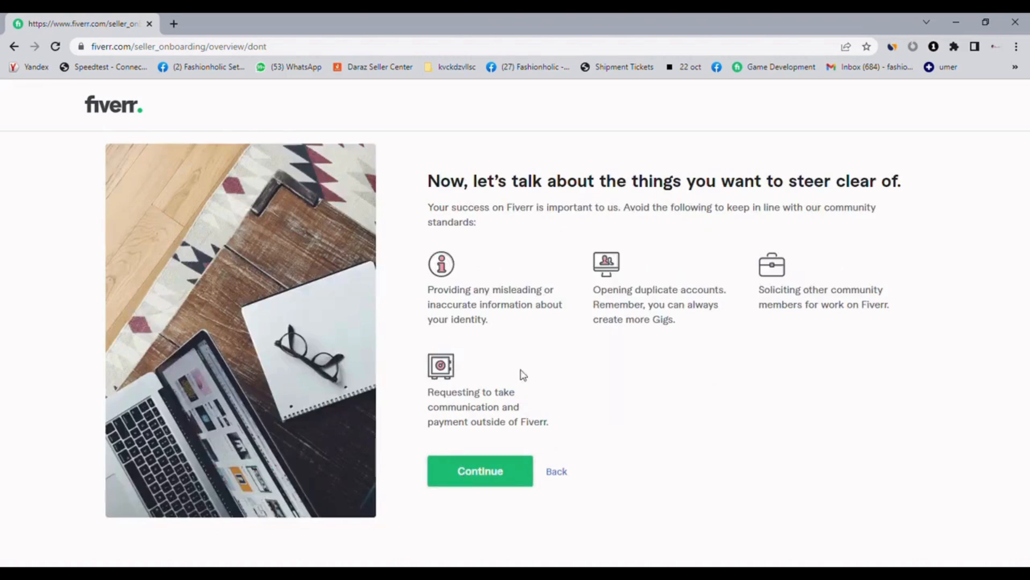
left_click(472, 471)
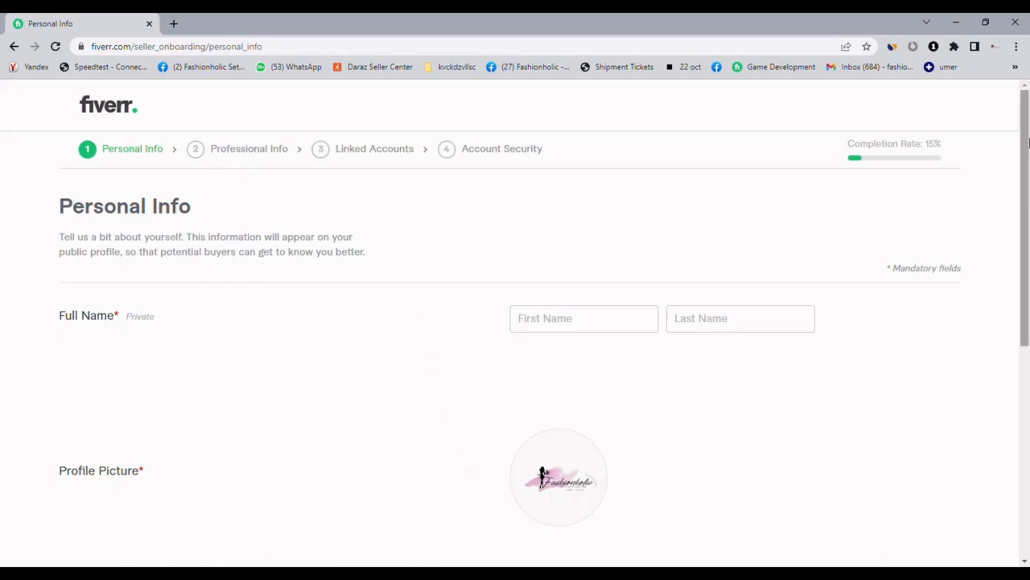
Step: Enter the seller's first name and last name, correcting a typo in the last name
left_click_drag(1029, 147, 1026, 199)
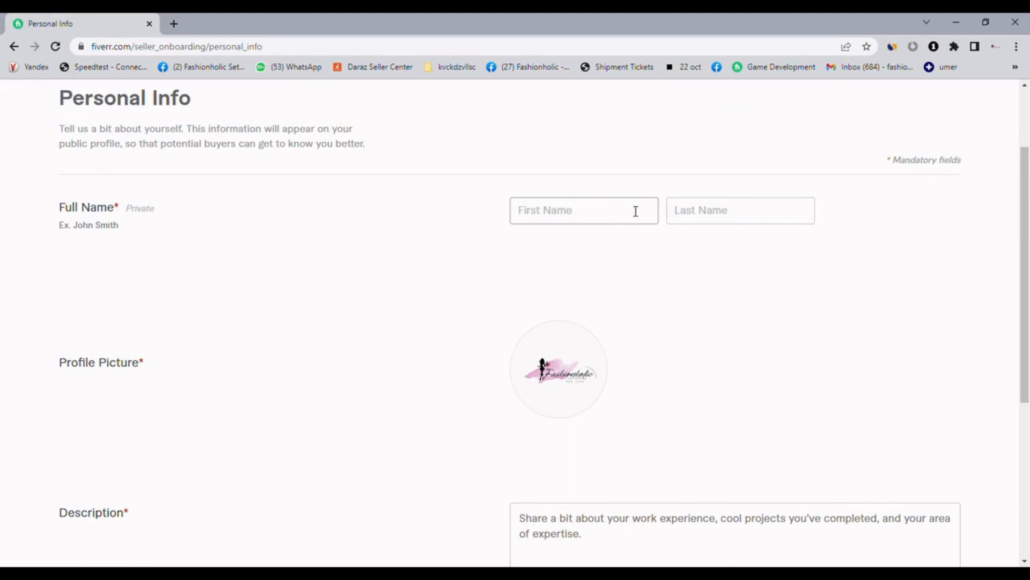
left_click(502, 190)
type("Sohaib")
left_click(710, 218)
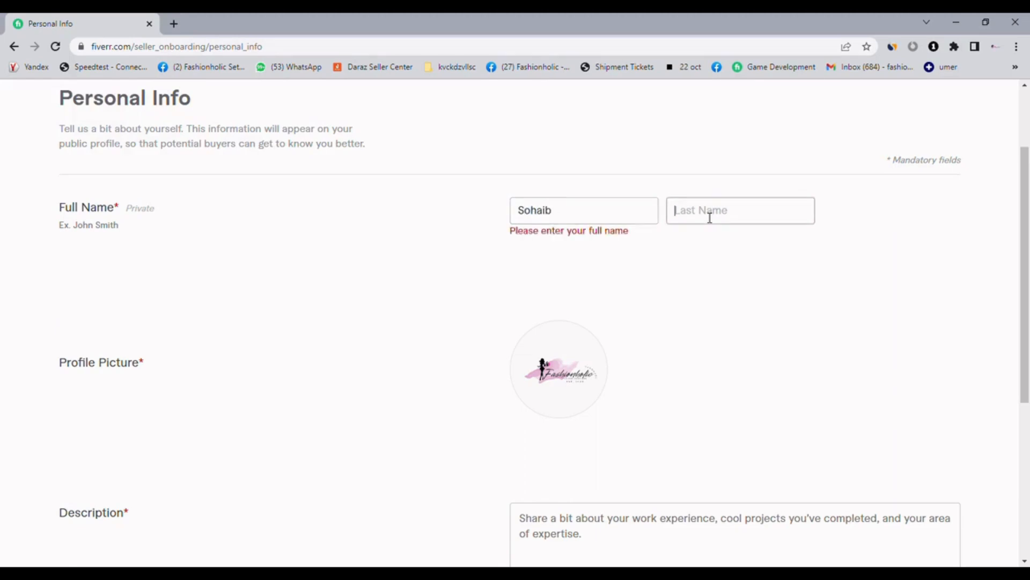
type("Guest")
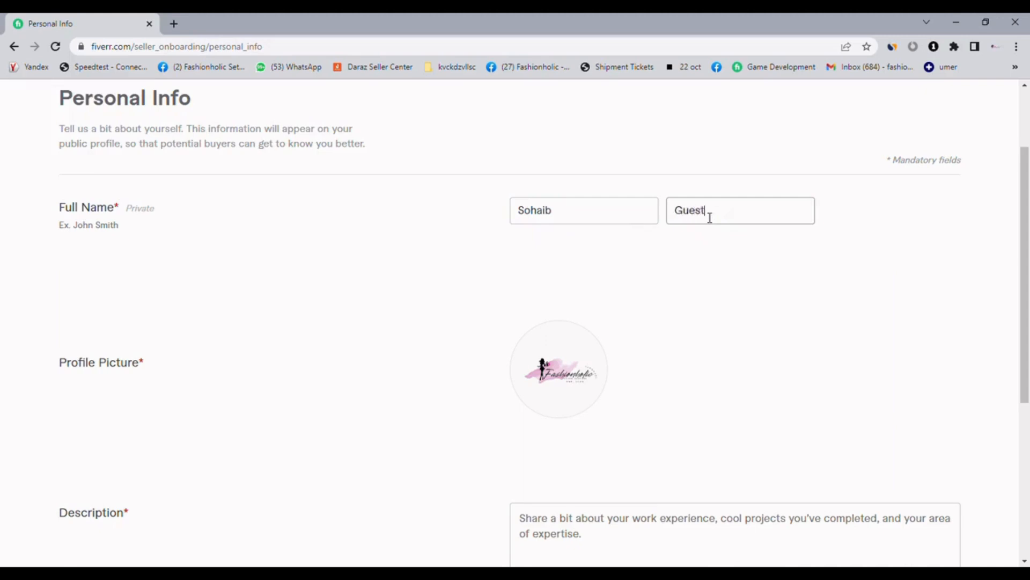
type("Po")
key("BackSpace")
key("BackSpace")
key("BackSpace")
key("BackSpace")
key("BackSpace")
key("BackSpace")
key("BackSpace")
type("Backlink")
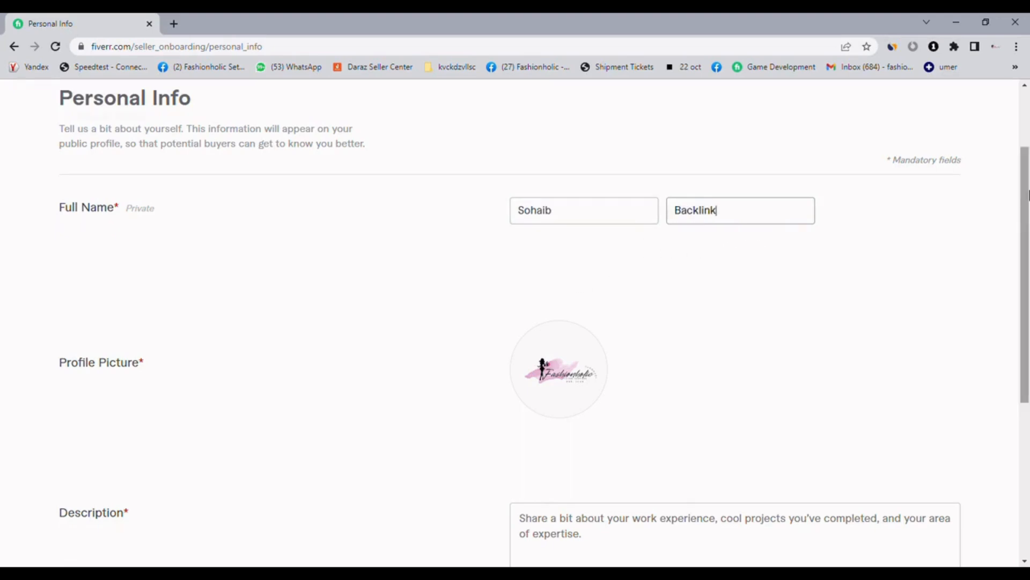
left_click_drag(1027, 195, 1029, 261)
left_click(622, 398)
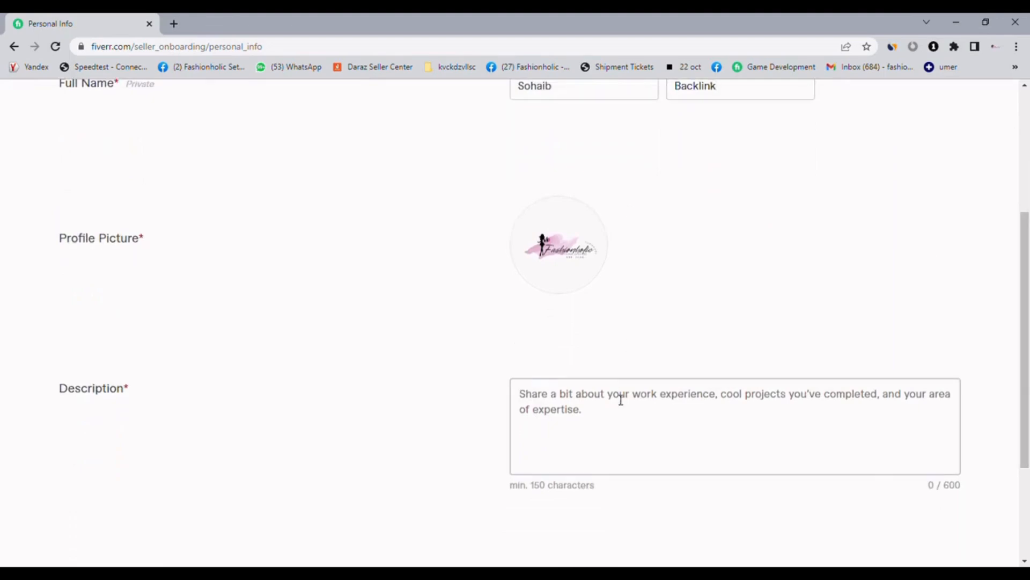
Step: Clear the partial 'We are' text and paste the prepared 517-character description
left_click_drag(1028, 247, 1029, 263)
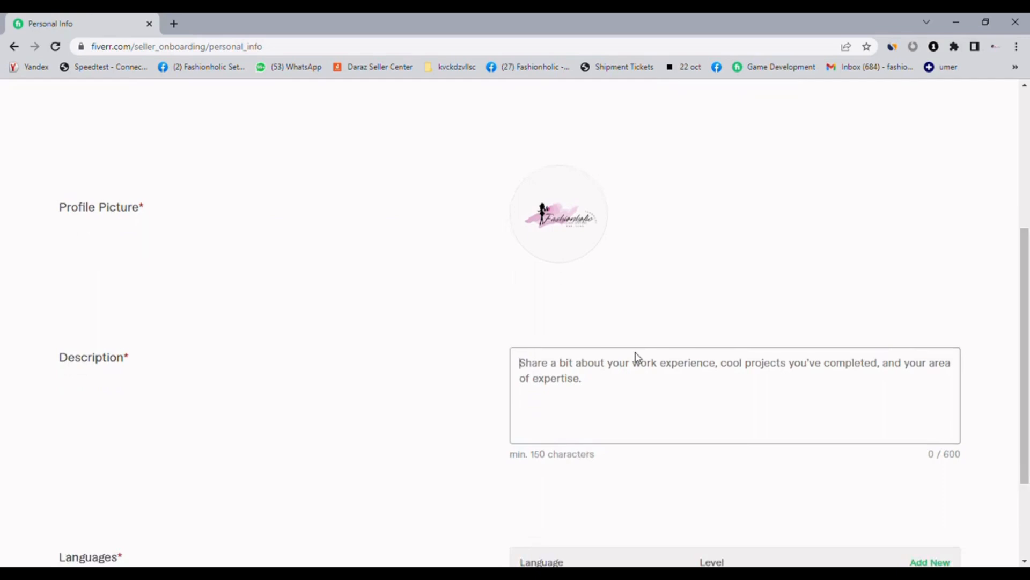
type("We are")
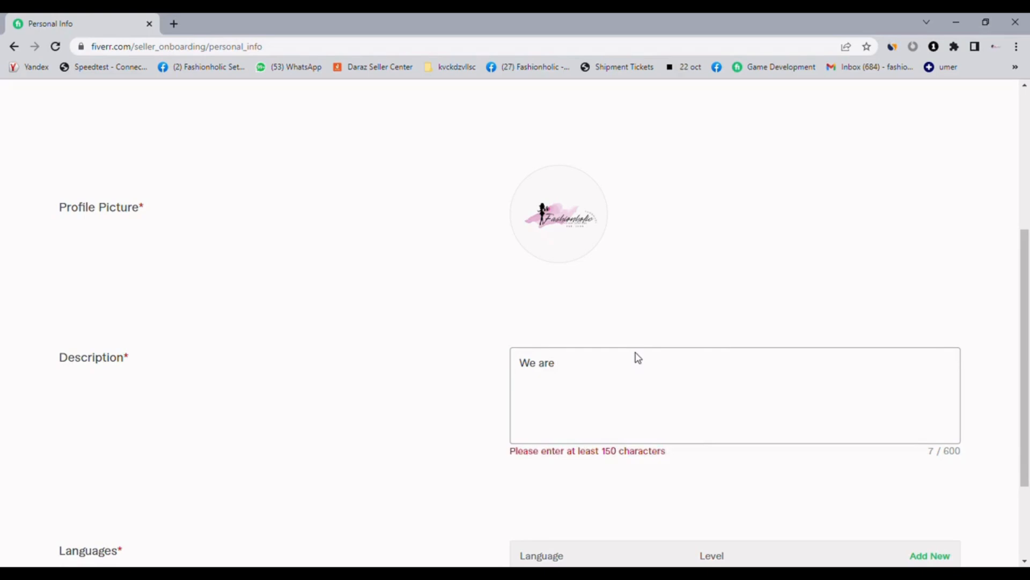
key("ctrl+a")
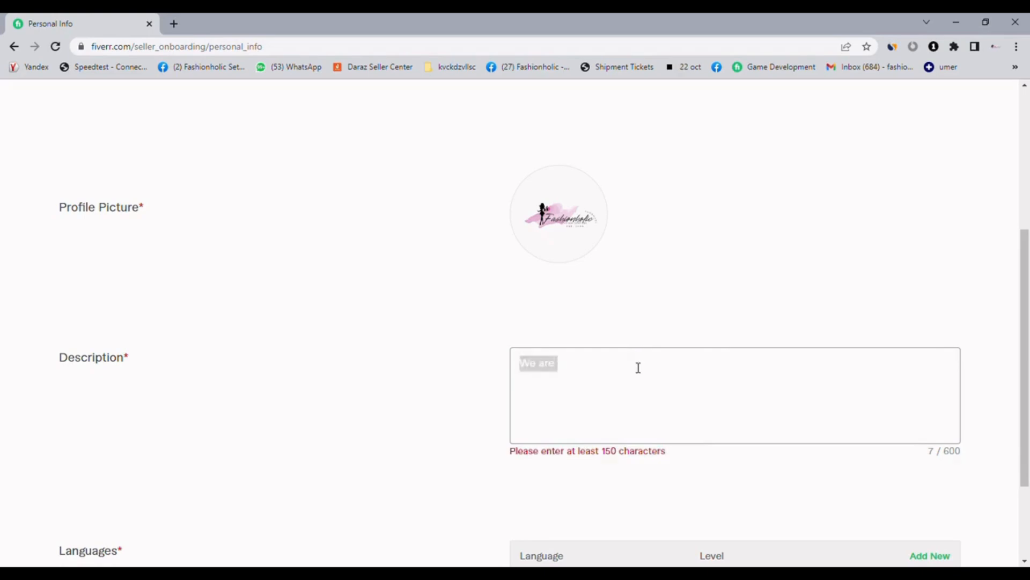
key("BackSpace")
left_click(851, 288)
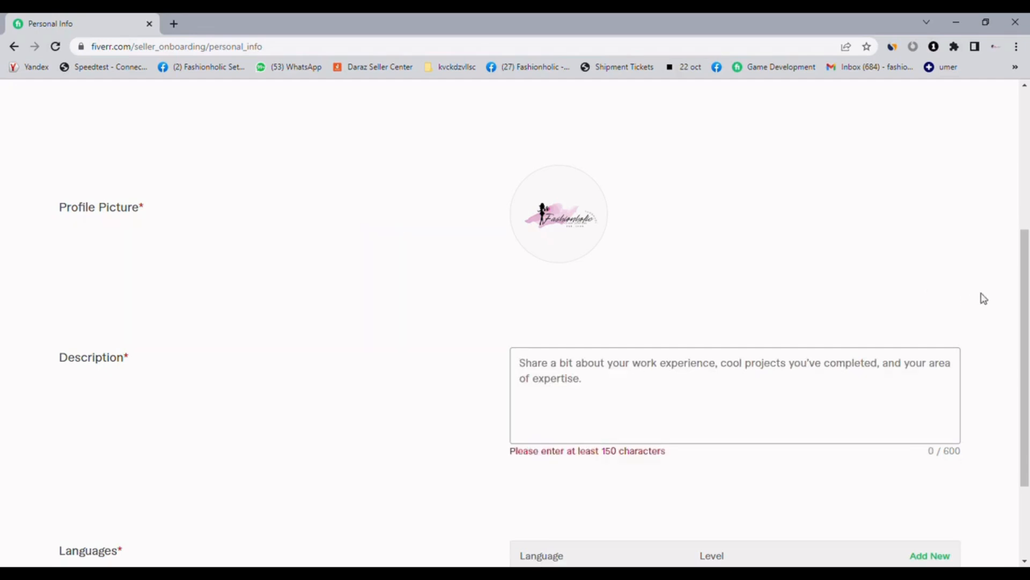
scroll(984, 299, "down", 3)
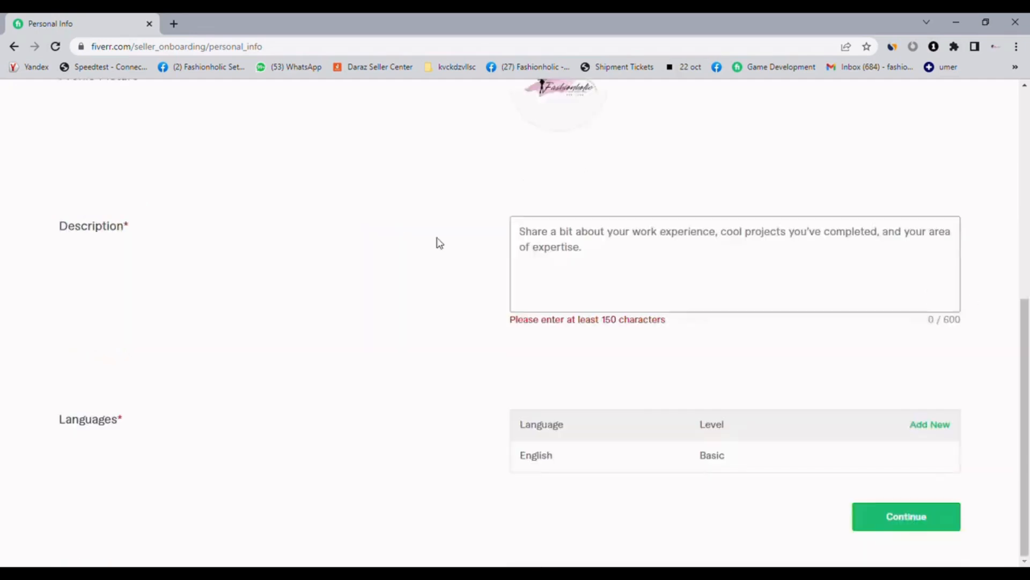
left_click(718, 286)
key("ctrl+v")
Step: Review the description, changing the comma after 'individuals' to a period
scroll(944, 270, "up", 5)
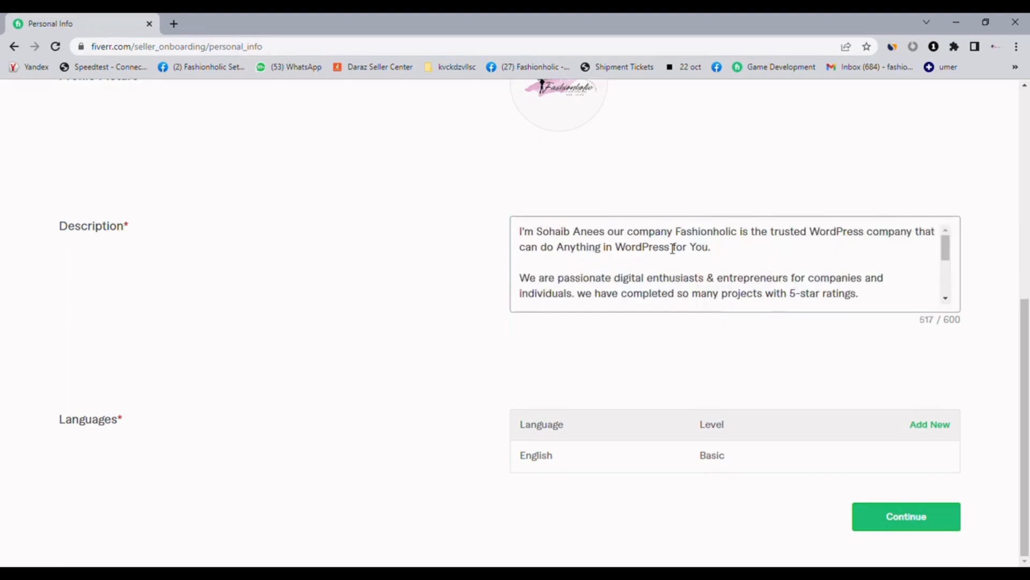
left_click(628, 237)
key("Down")
key("Right")
key("Right")
key("Right")
key("Down")
key("Down")
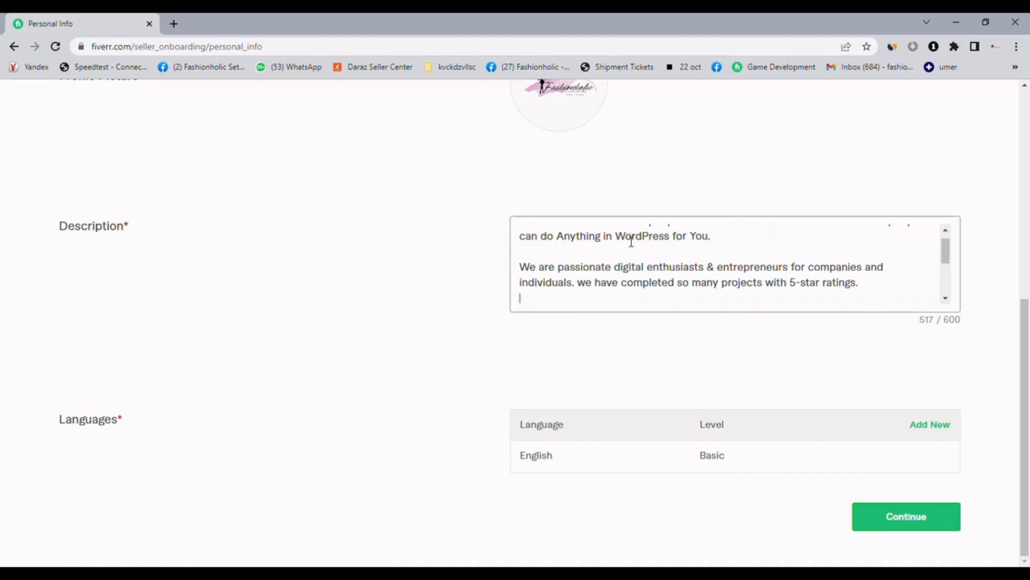
key("Down")
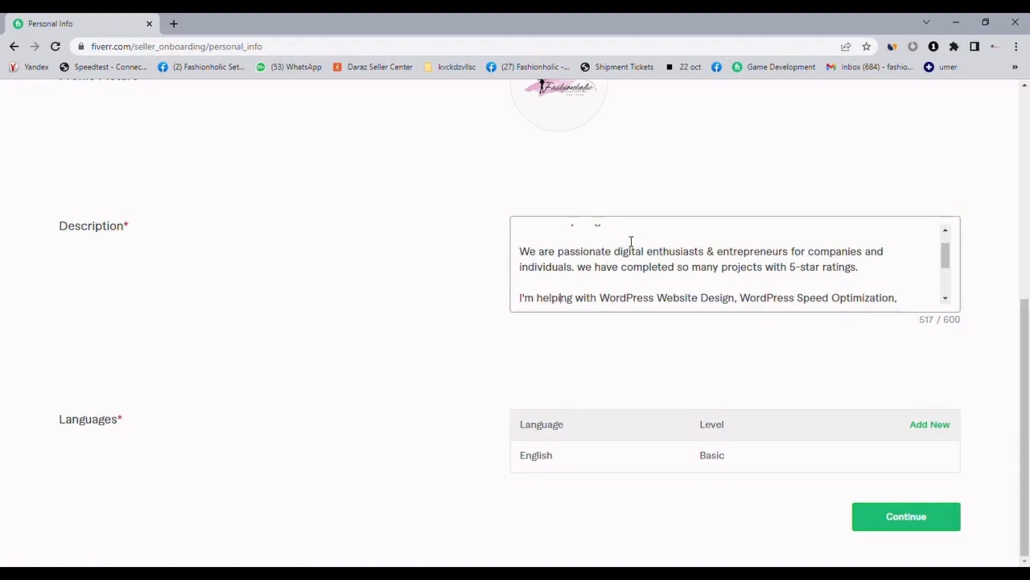
key("BackSpace")
type(".")
key("Right")
key("Down")
key("Down")
key("Down")
key("Down")
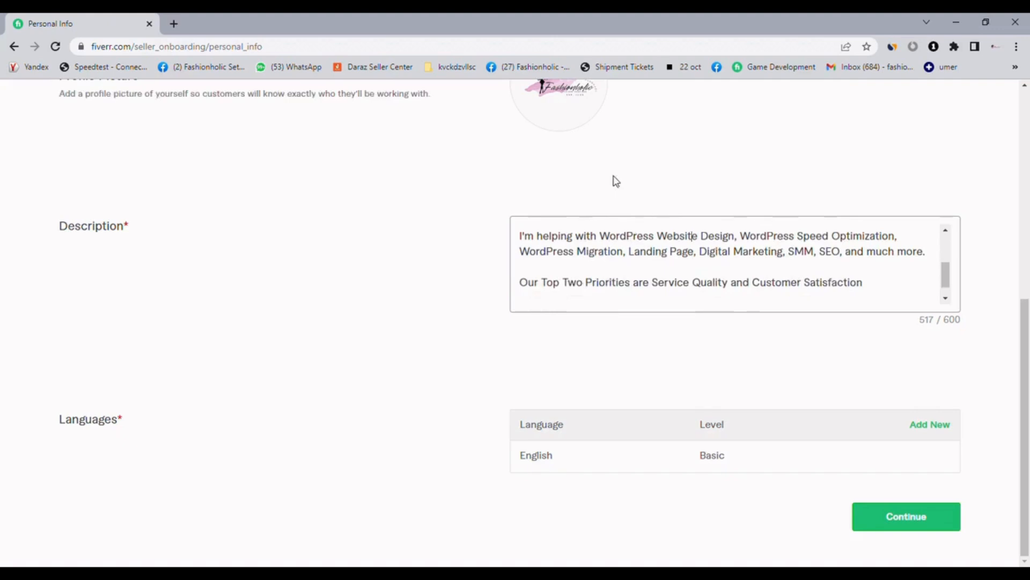
key("Right")
key("Right")
key("Right")
key("Right")
key("Right")
key("Right")
key("Right")
key("Right")
key("Right")
key("Right")
key("Right")
key("Right")
key("Right")
key("Right")
key("Right")
key("Right")
key("Right")
key("Right")
key("Right")
key("Right")
key("Down")
key("Down")
key("Down")
key("Down")
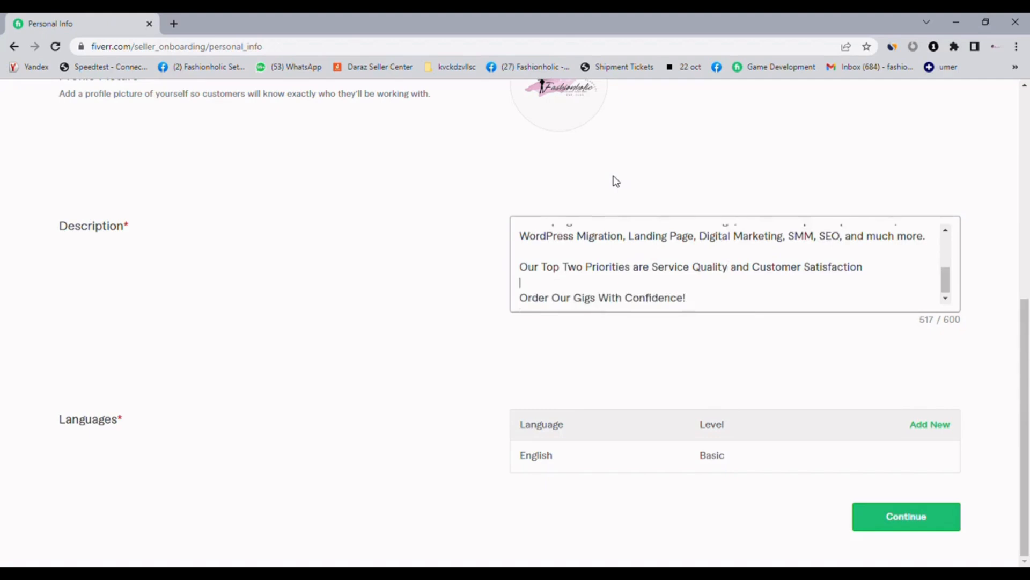
key("Down")
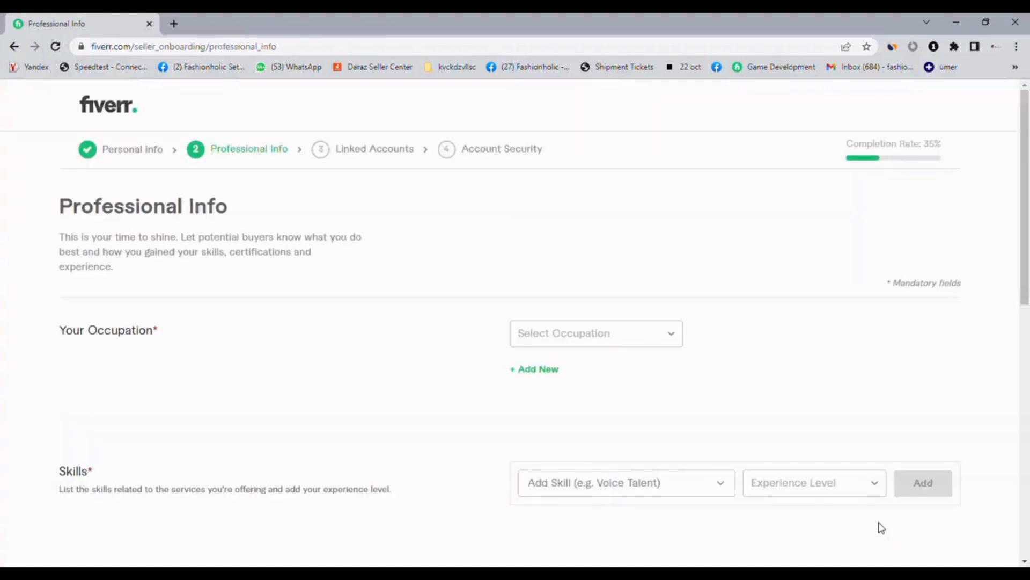
Step: Submit empty Professional Info to show the occupation and skill errors, then revisit Personal Info
left_click(132, 153)
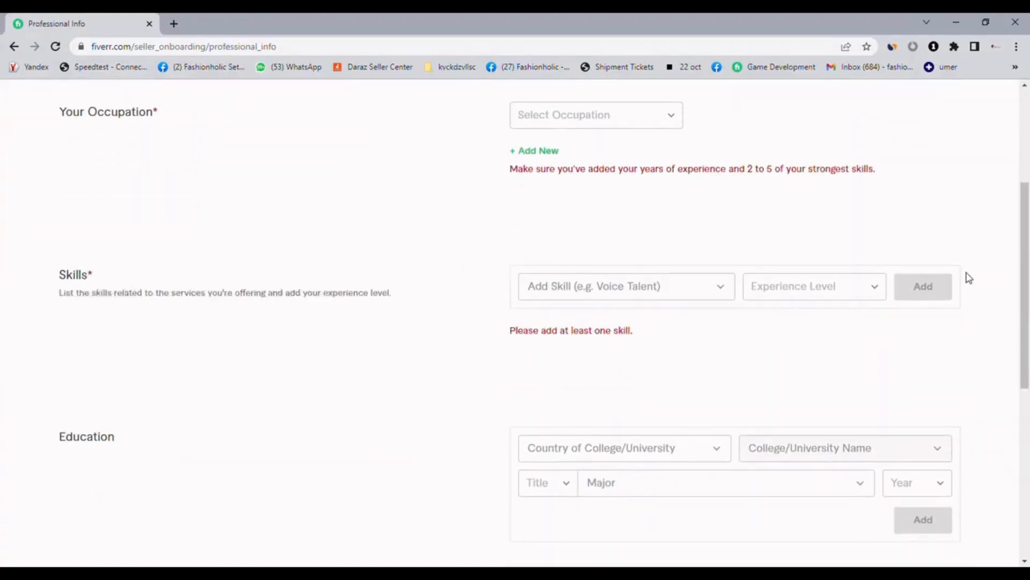
scroll(1027, 244, "up", 5)
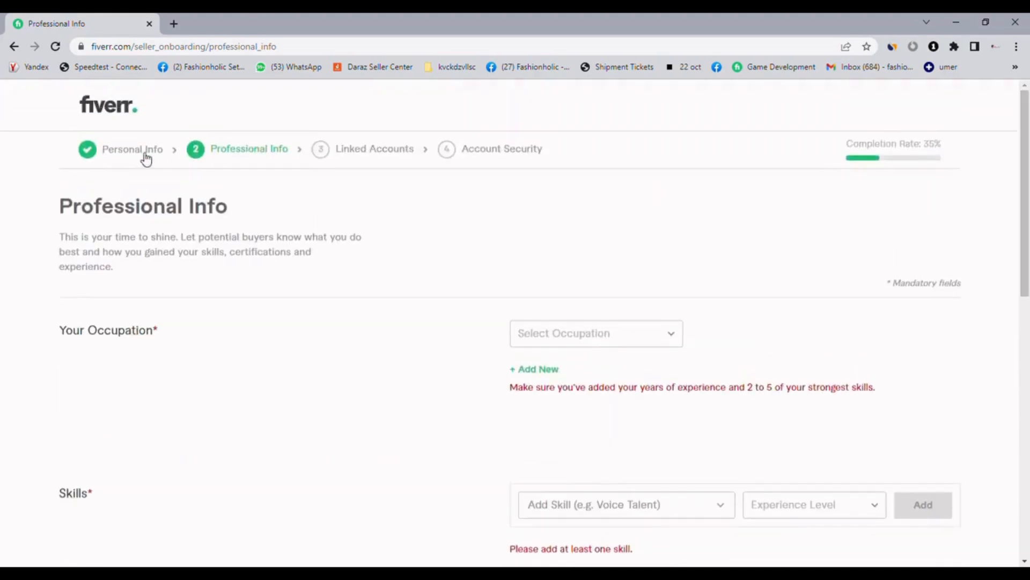
left_click(145, 159)
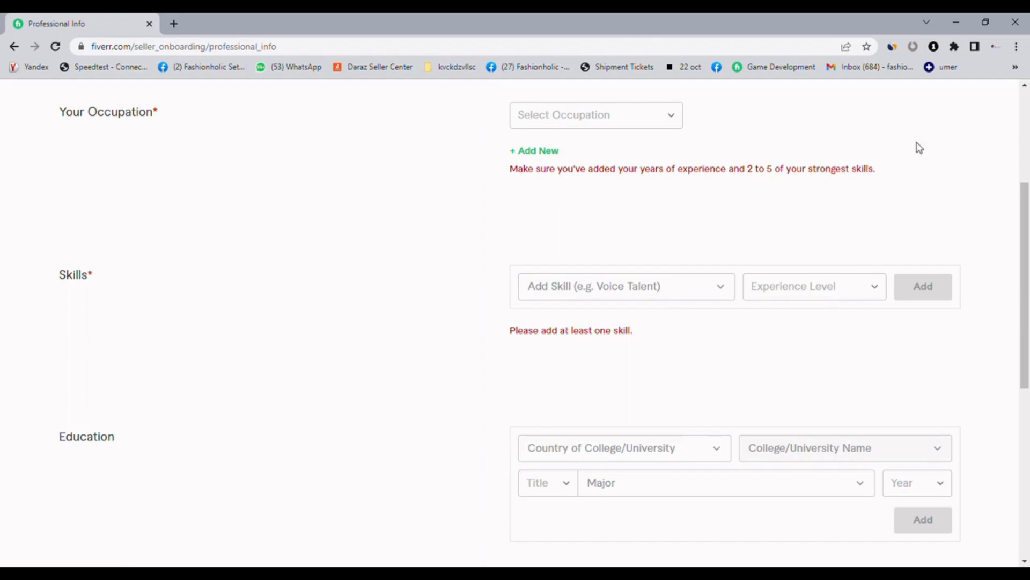
scroll(1028, 170, "up", 3)
scroll(1028, 170, "up", 2)
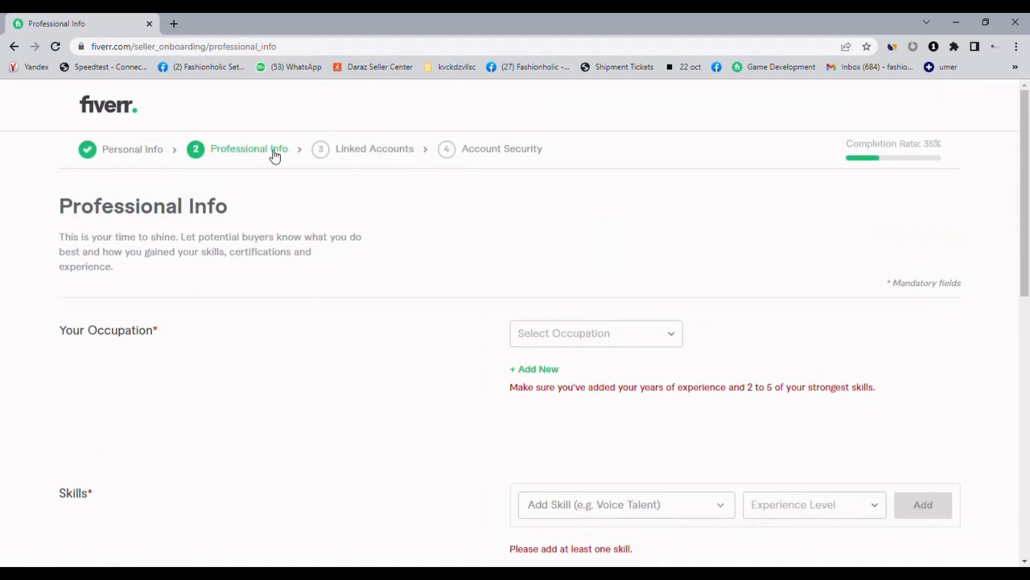
scroll(147, 151, "down", 4)
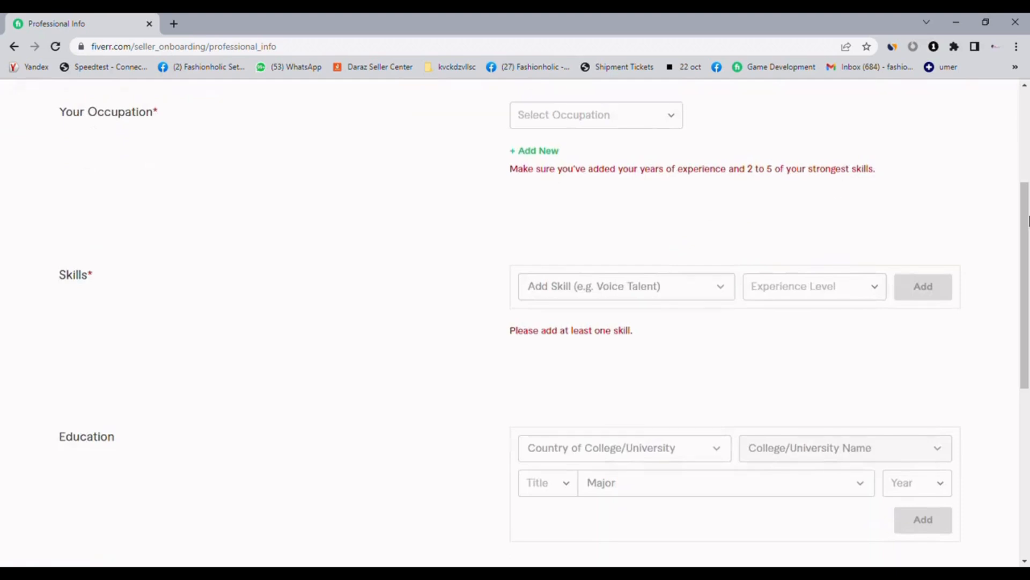
left_click_drag(1028, 217, 1028, 182)
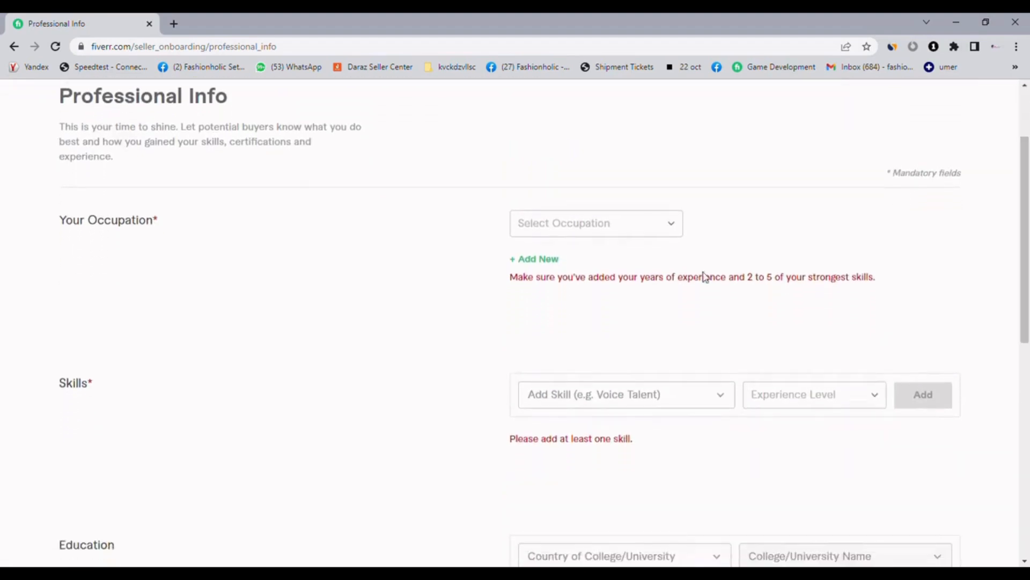
Step: Choose Digital Marketing as occupation with Marketing Strategy, SEO, E-Commerce and Social Media Marketing checked
left_click(579, 226)
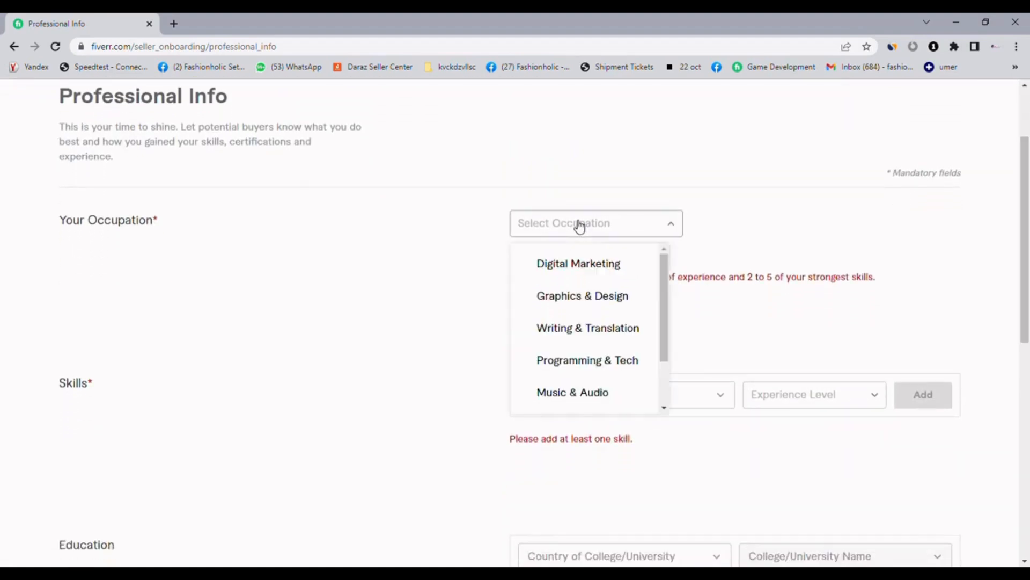
left_click(580, 267)
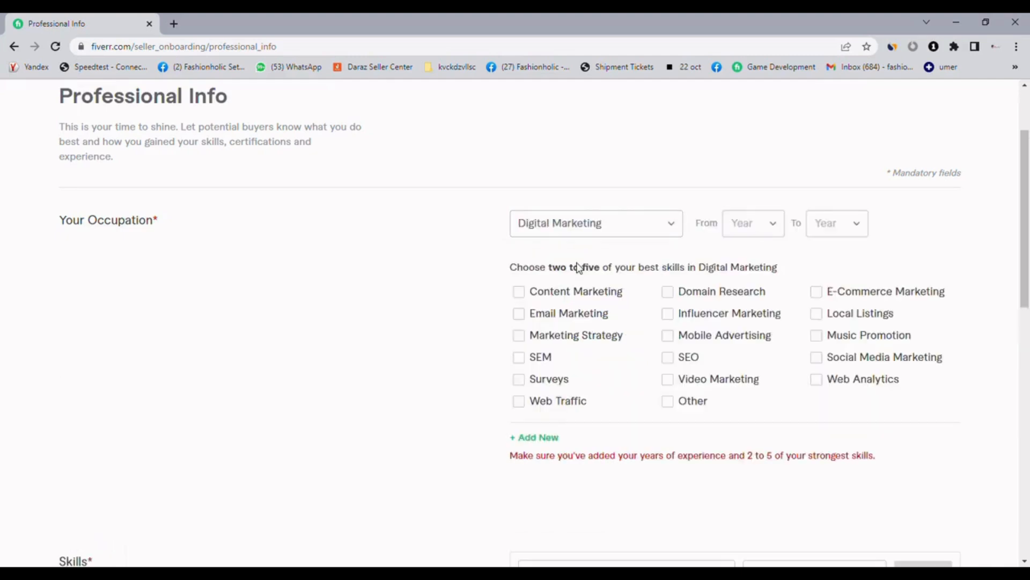
left_click(519, 292)
left_click(527, 336)
left_click(668, 358)
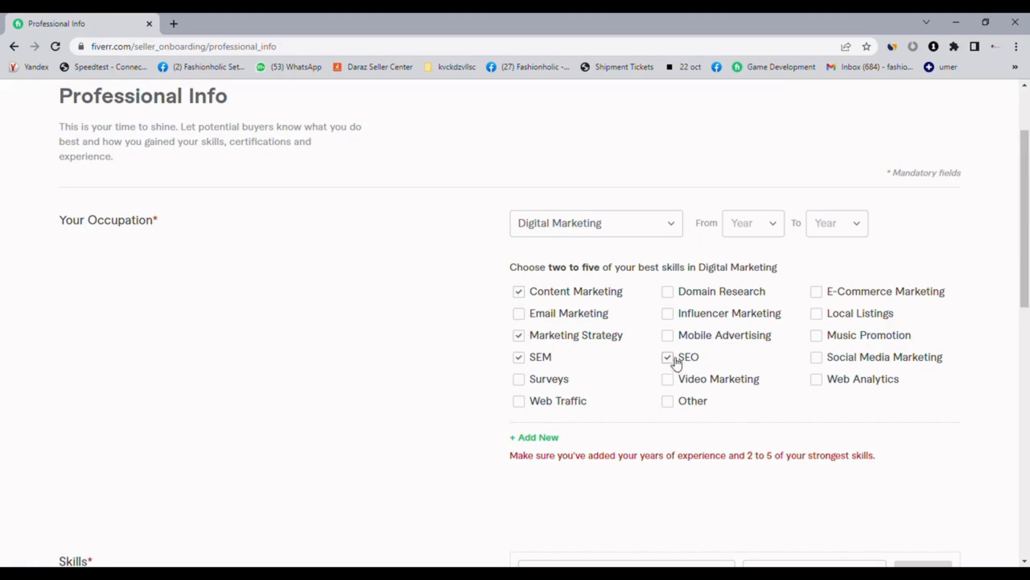
left_click(817, 294)
left_click(534, 297)
left_click(816, 357)
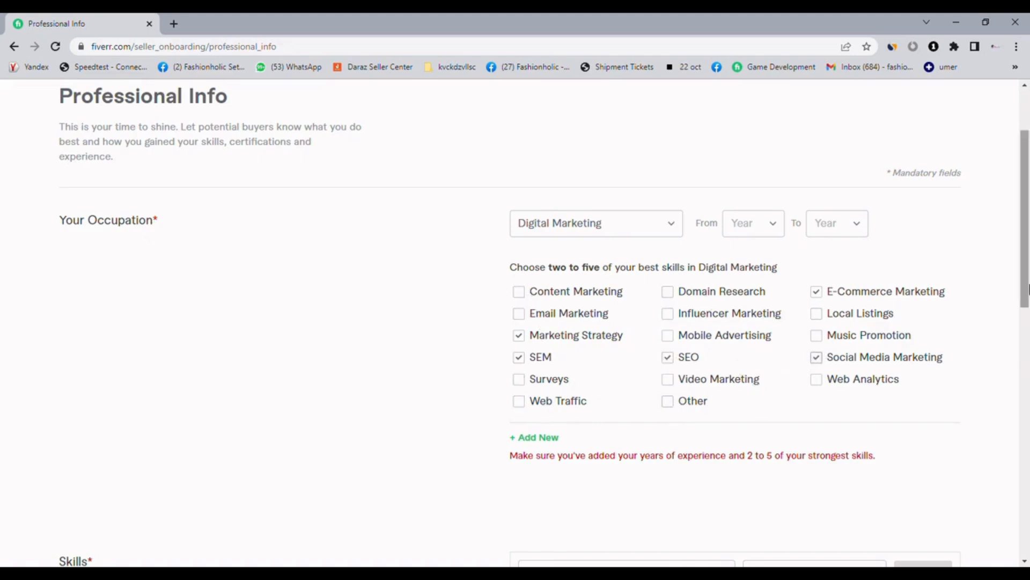
Step: Set the occupation period from 2018 to 2022
left_click(776, 228)
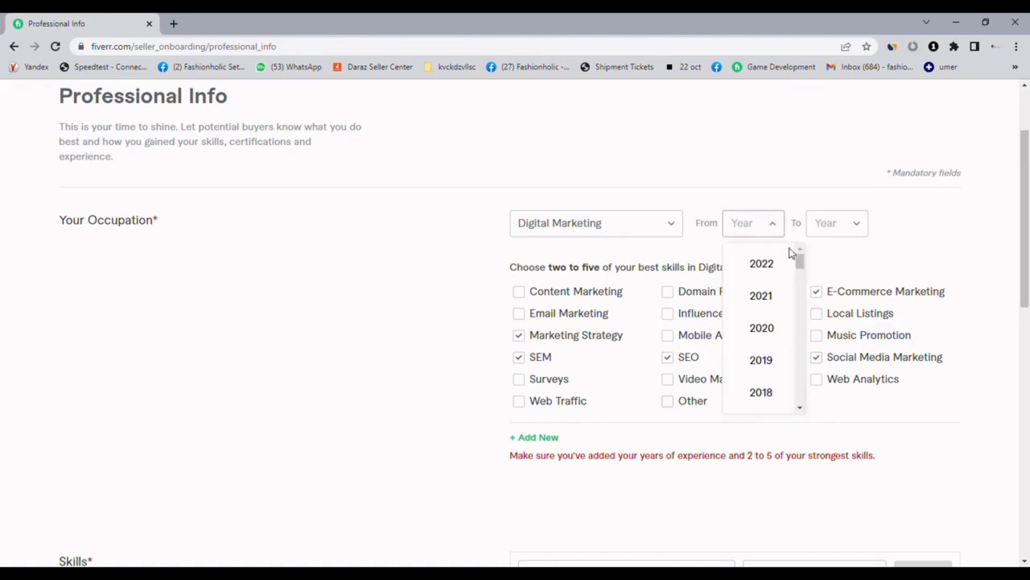
scroll(797, 257, "down", 1)
left_click(778, 343)
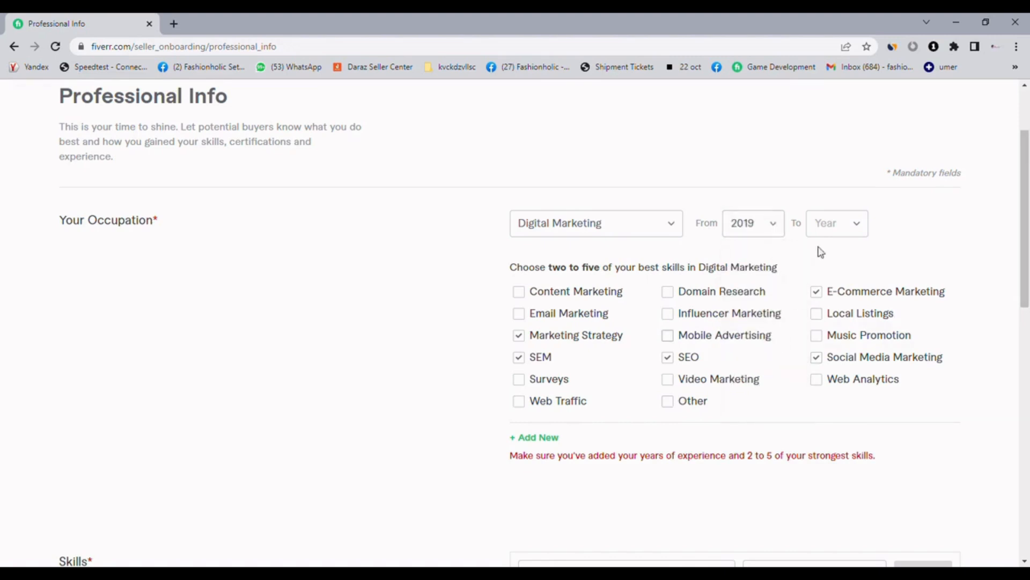
left_click(844, 227)
left_click(777, 228)
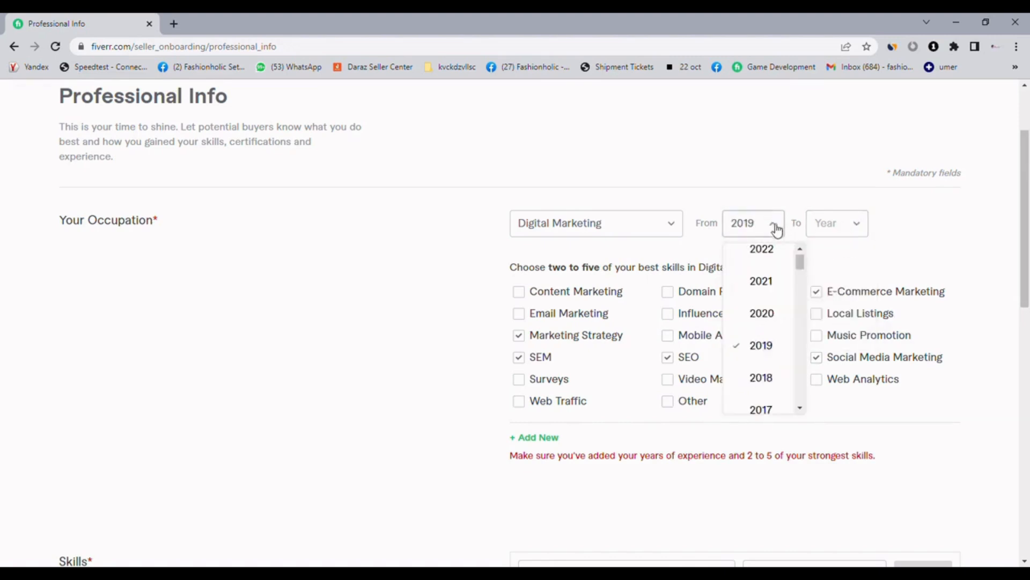
scroll(800, 263, "down", 2)
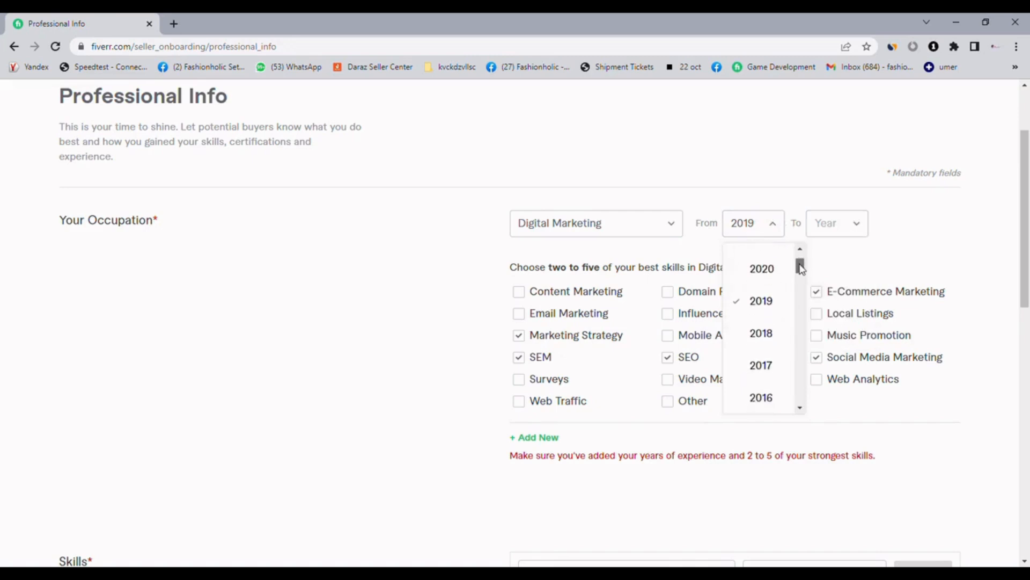
left_click(777, 333)
left_click(854, 225)
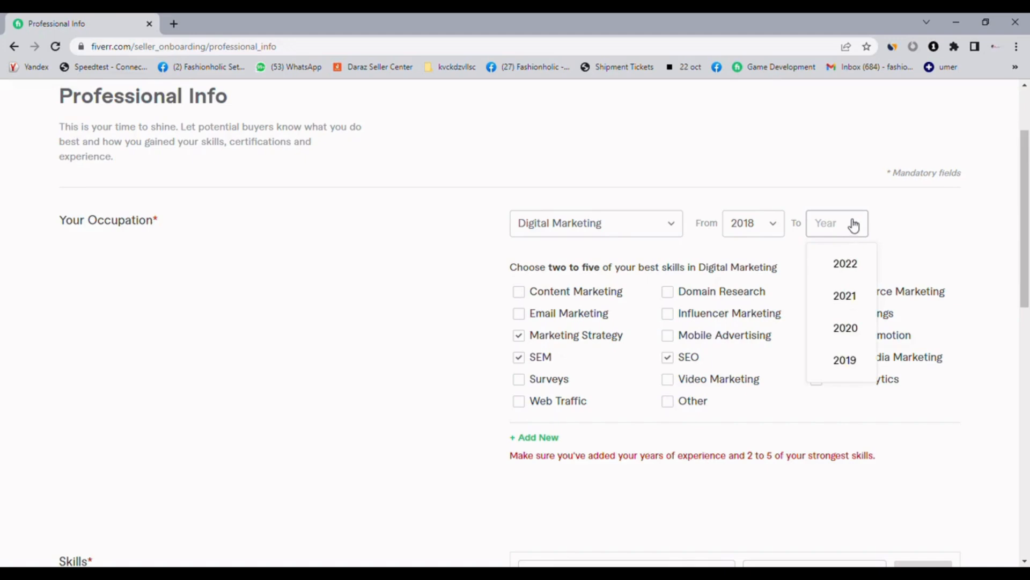
left_click(846, 263)
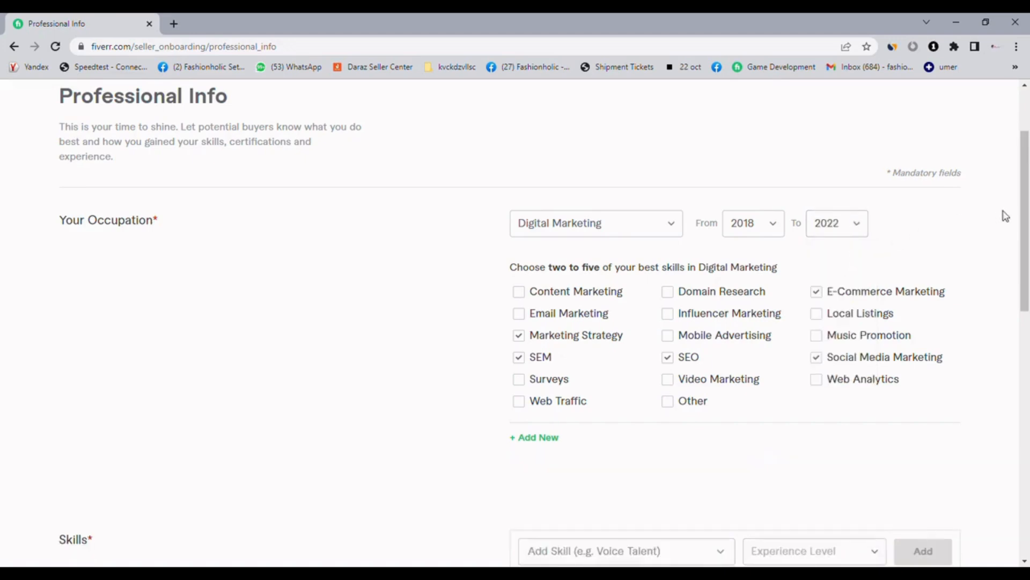
Step: Add SEO as a skill at Intermediate experience level
left_click_drag(1026, 212, 1029, 283)
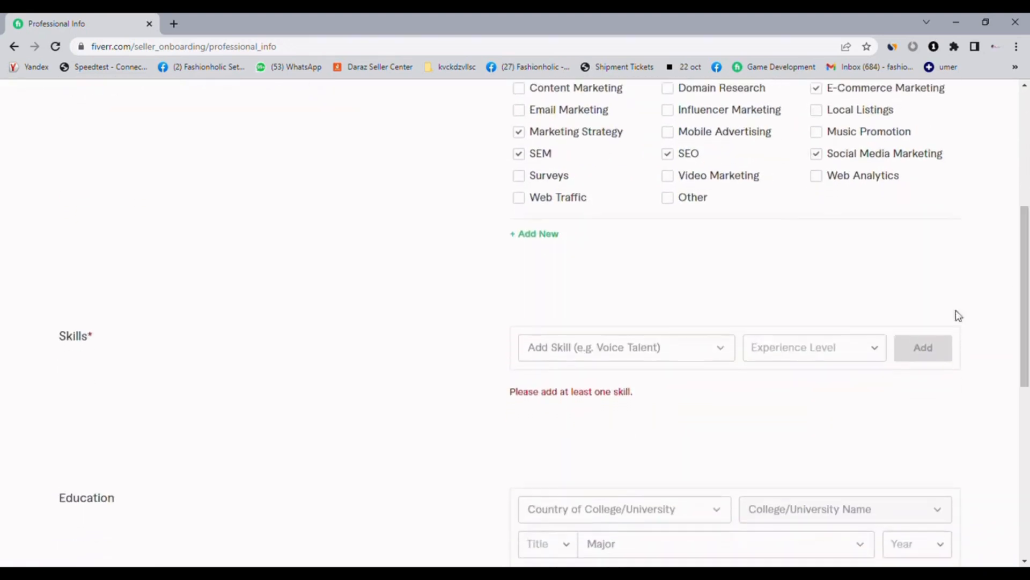
left_click(662, 352)
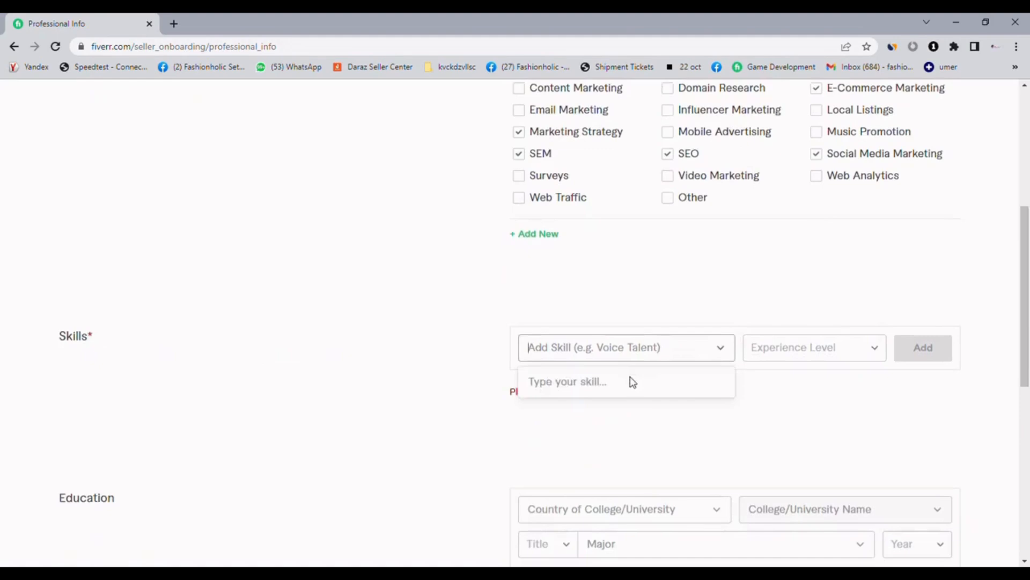
left_click(665, 358)
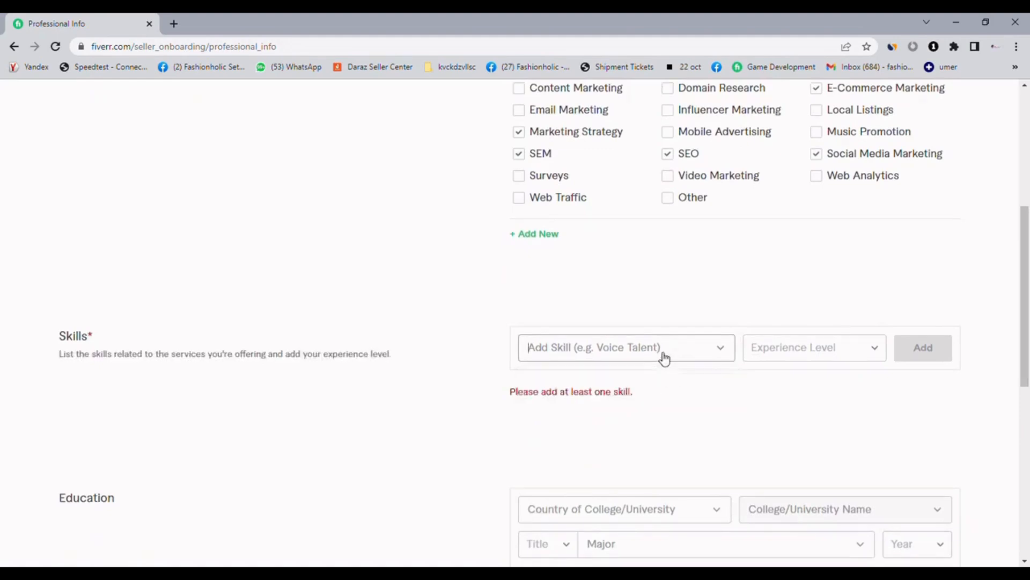
left_click(664, 358)
type("Se")
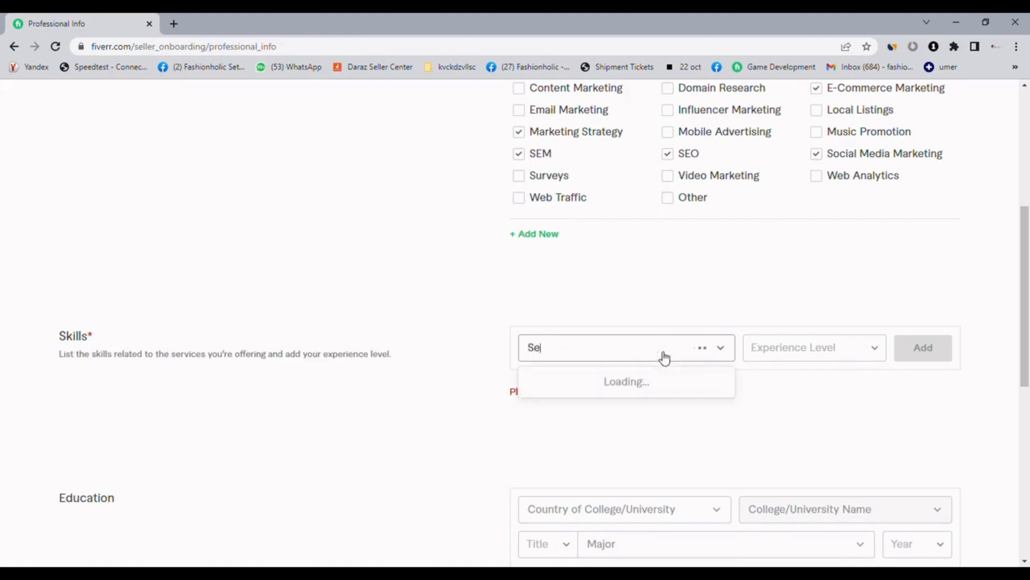
type("EO")
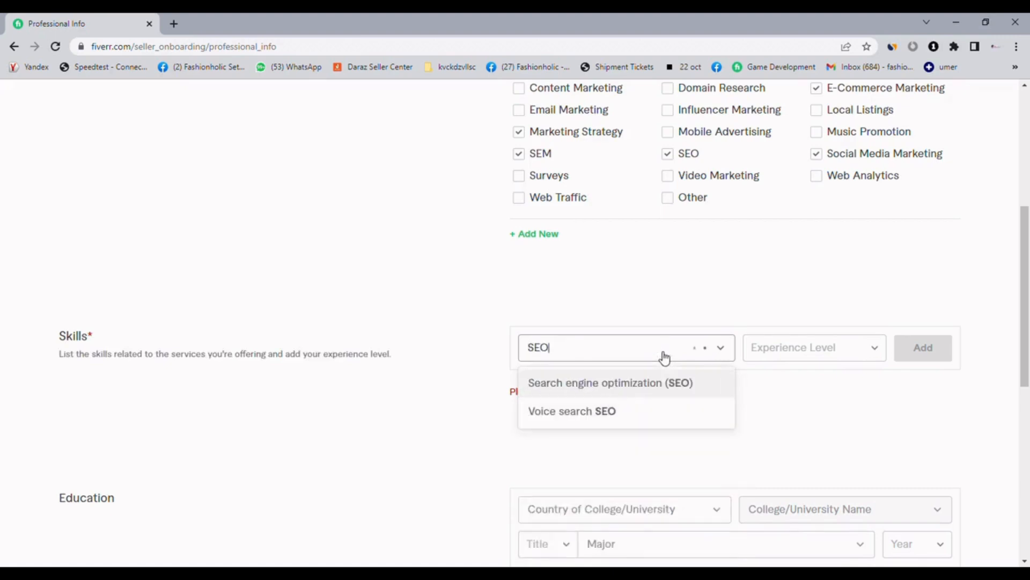
key("BackSpace")
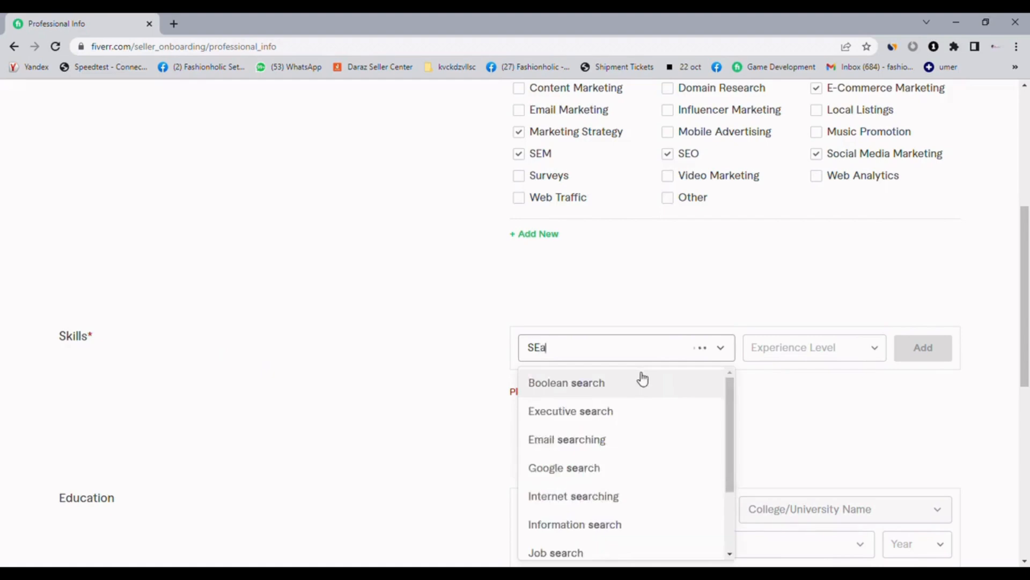
type("ach")
key("BackSpace")
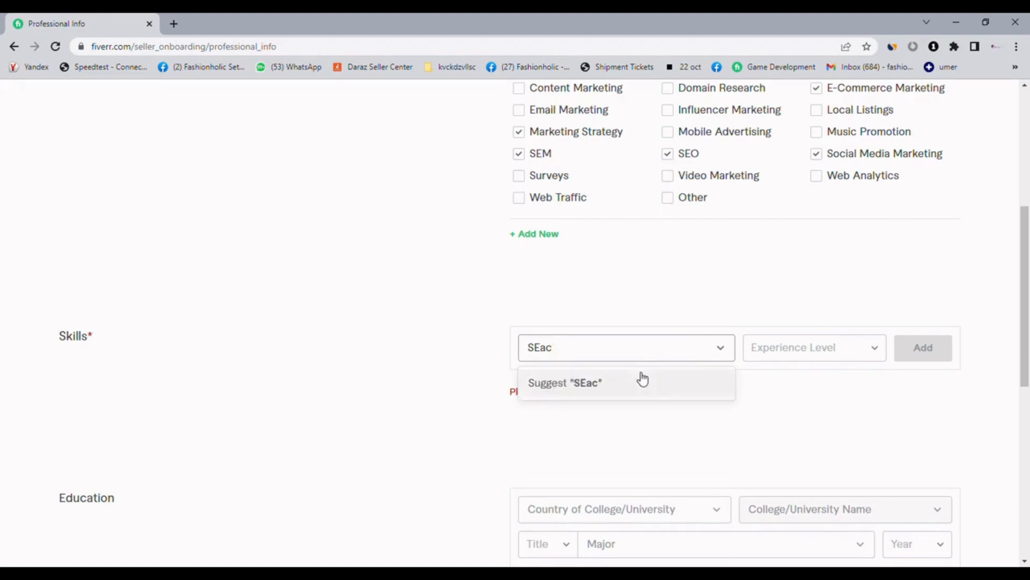
type("rf")
key("BackSpace")
key("BackSpace")
key("BackSpace")
key("BackSpace")
type("ea")
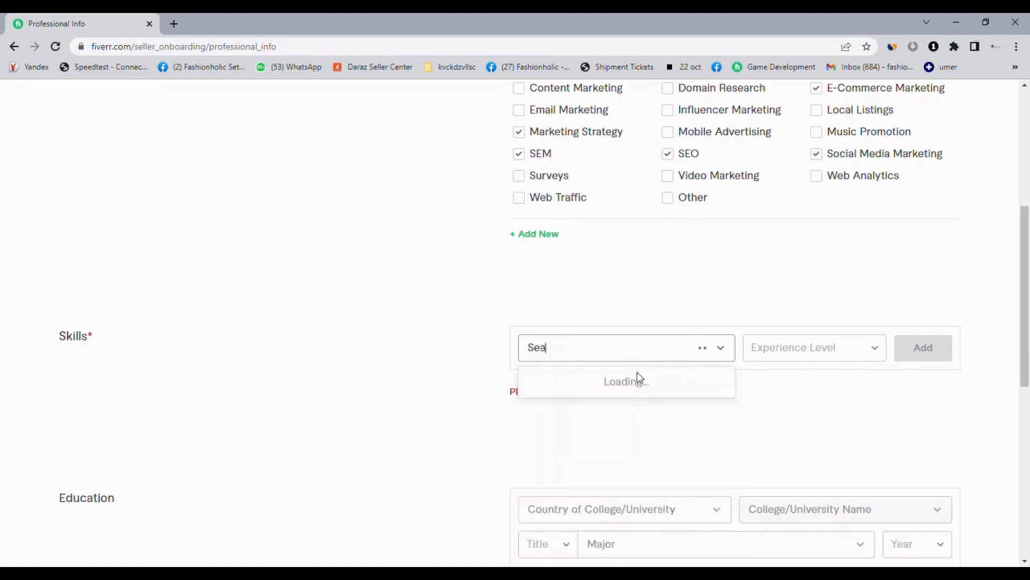
type("rch")
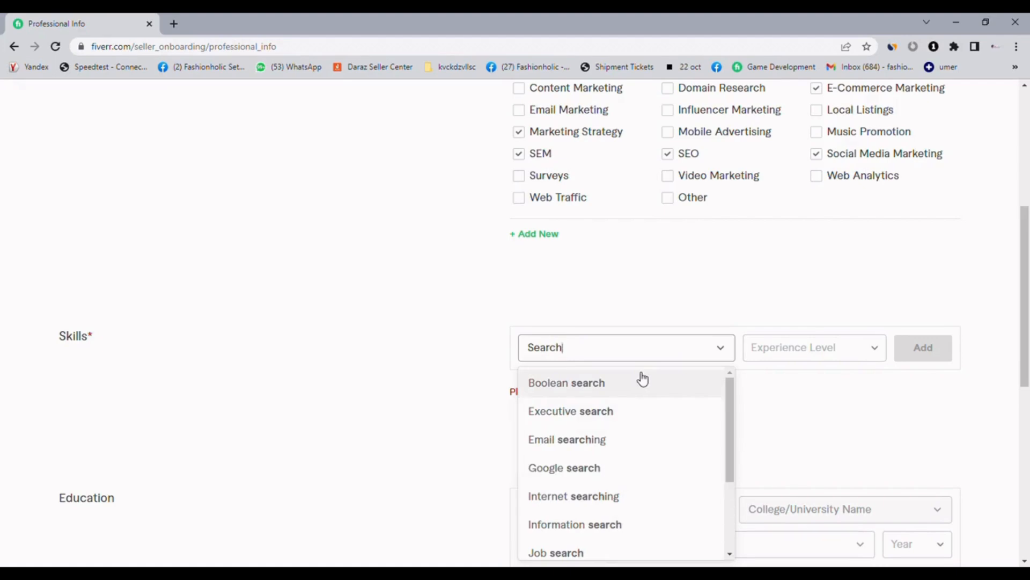
type(" a")
key("BackSpace")
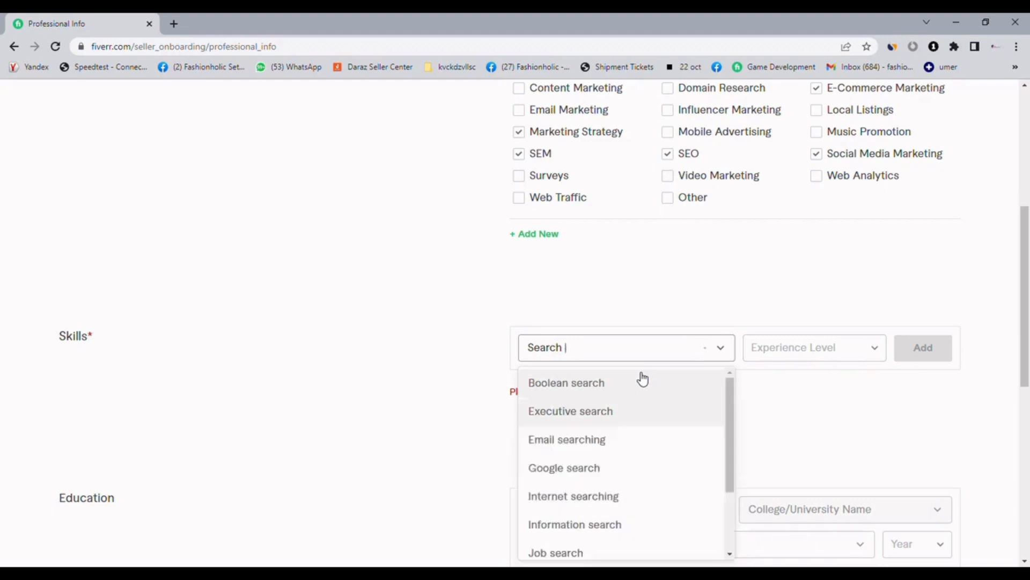
key("BackSpace")
key("BackSpace")
key("BackSpace")
key("BackSpace")
type("EO")
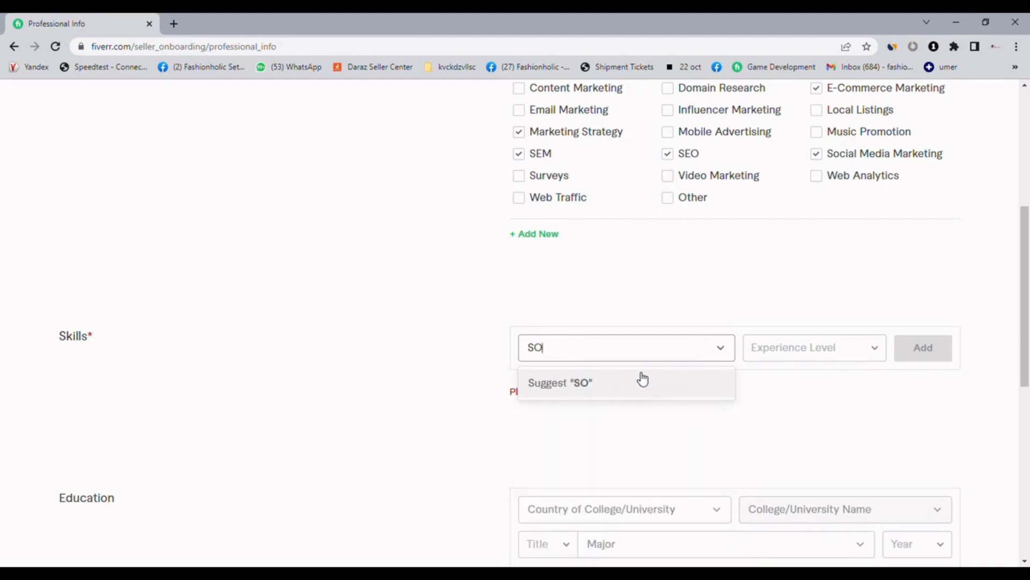
key("BackSpace")
key("BackSpace")
type("EO")
left_click(635, 383)
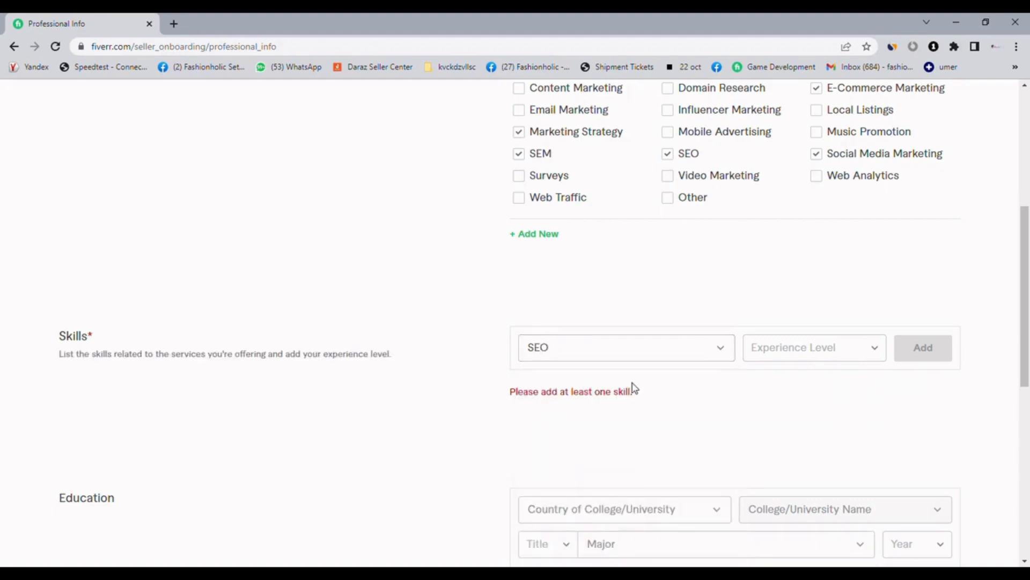
left_click(798, 347)
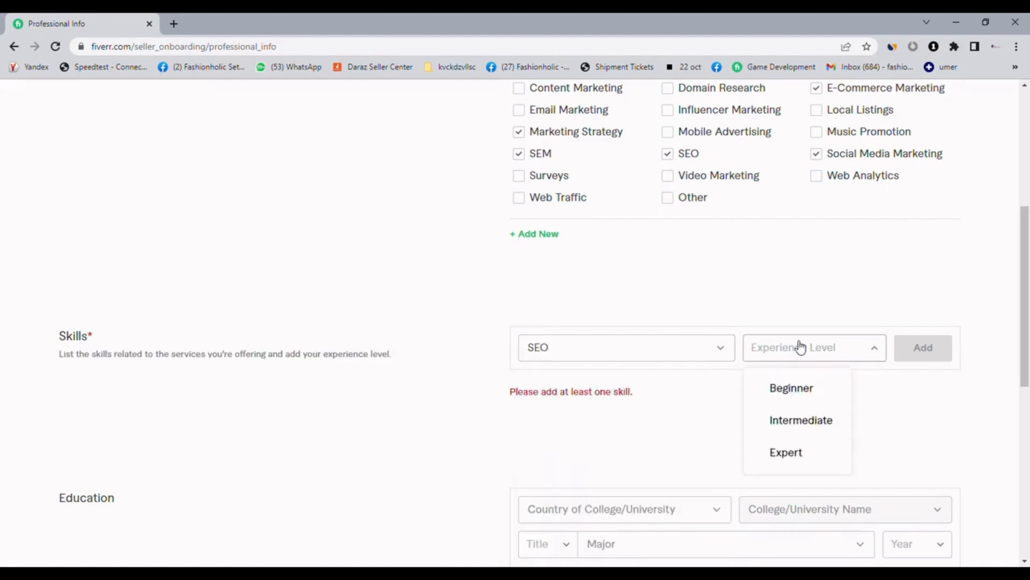
left_click(797, 421)
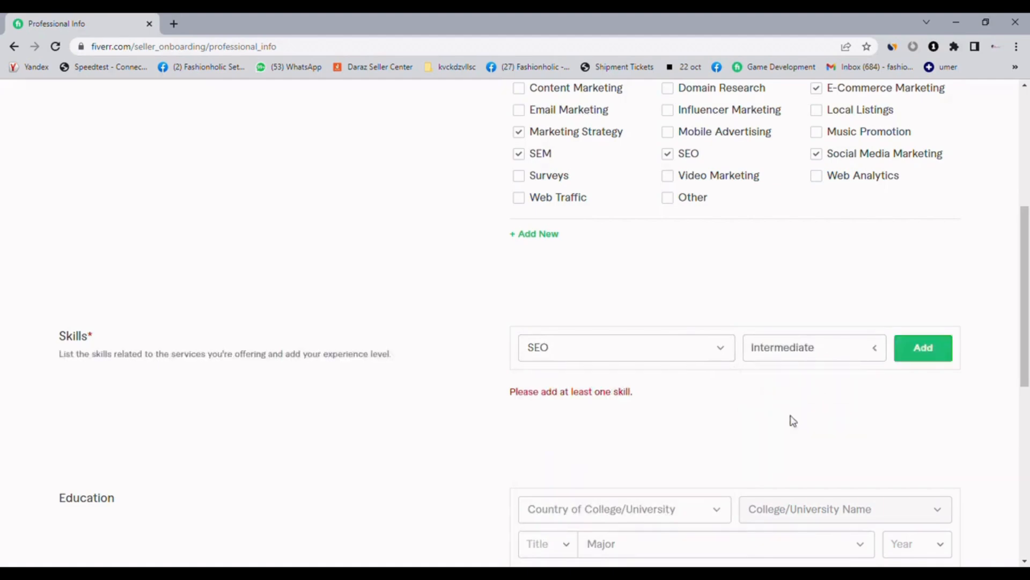
left_click(939, 350)
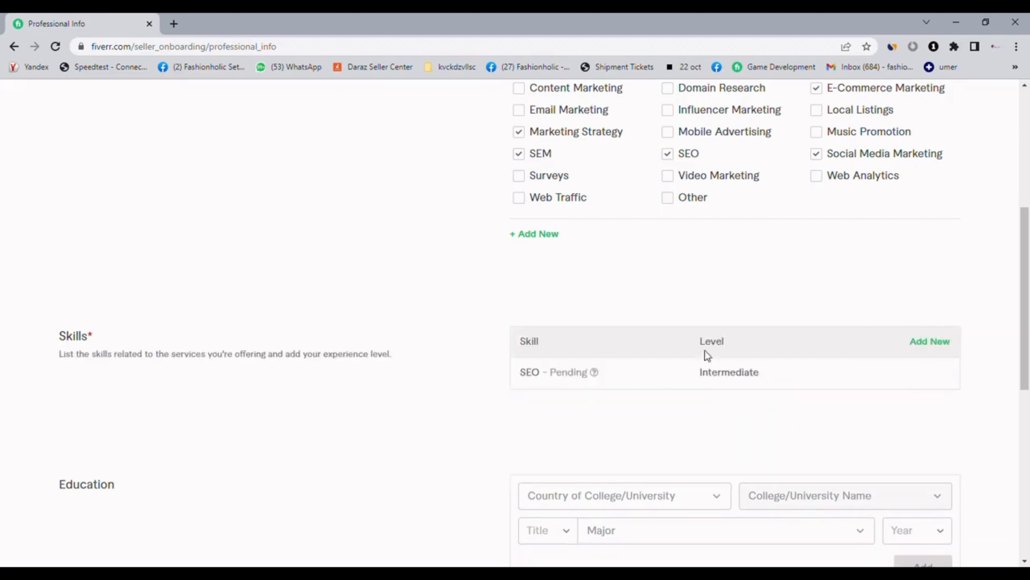
Step: Add SMM as a skill at Expert experience level
left_click(934, 348)
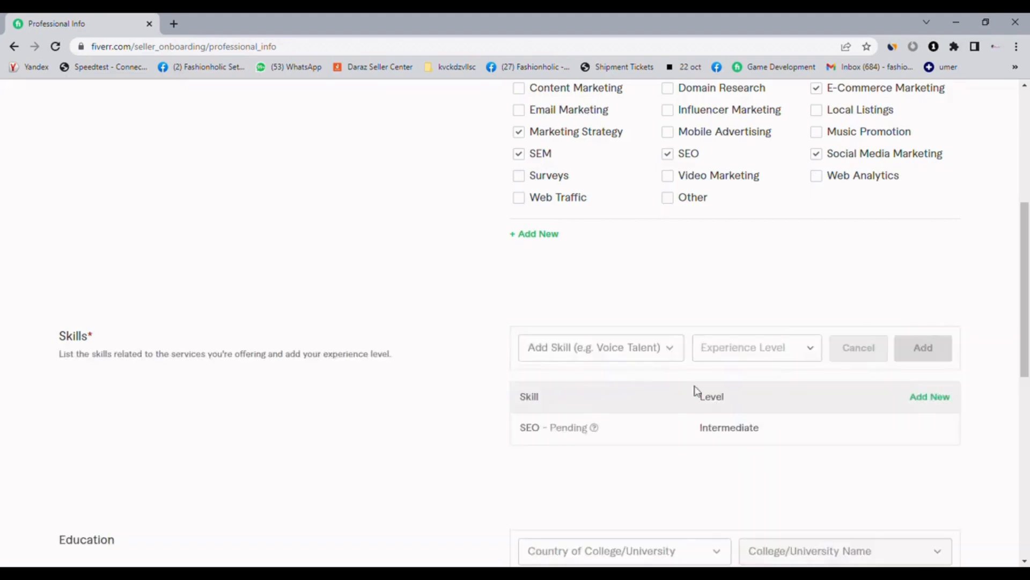
left_click(590, 355)
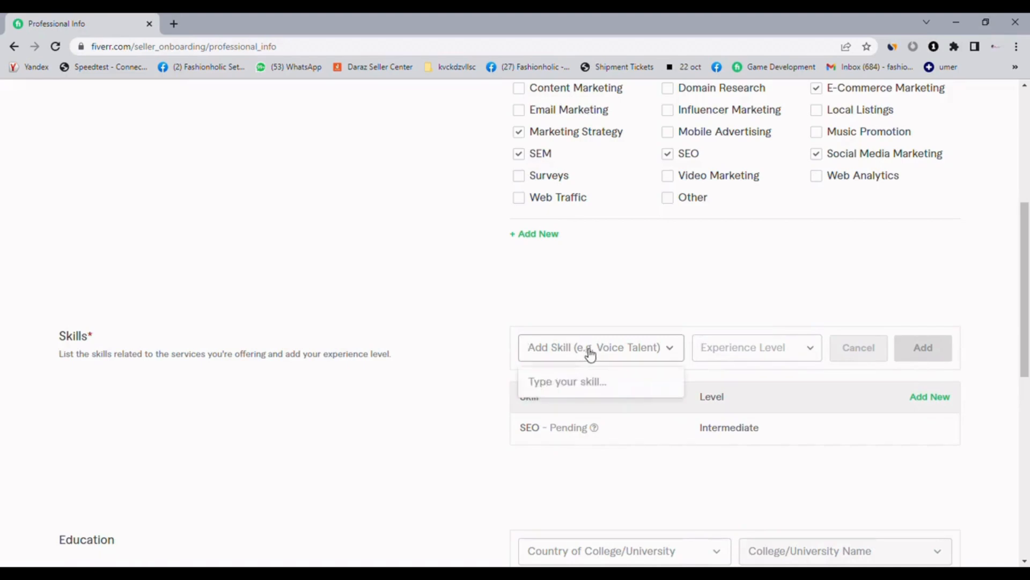
type("SMM")
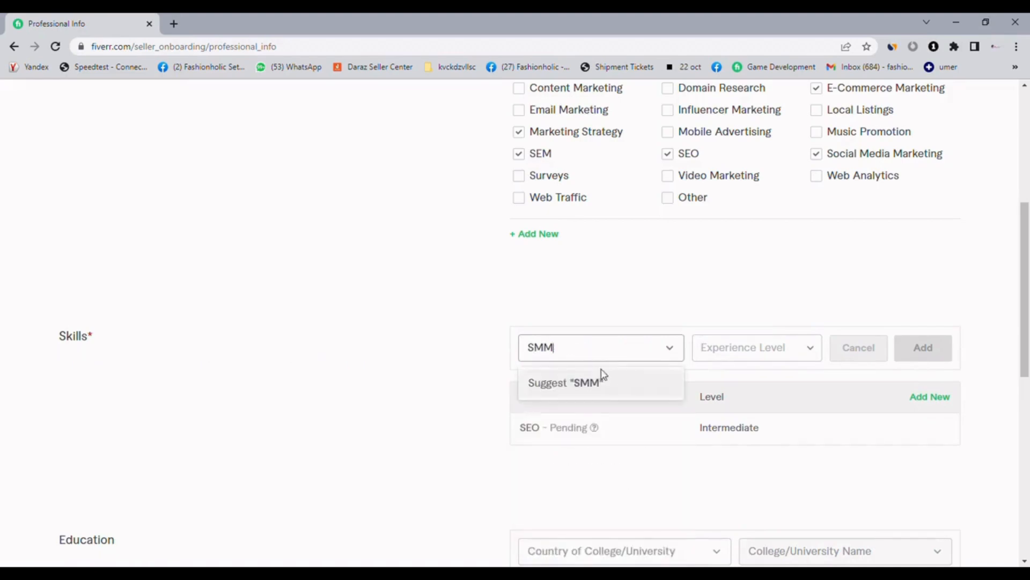
left_click(606, 385)
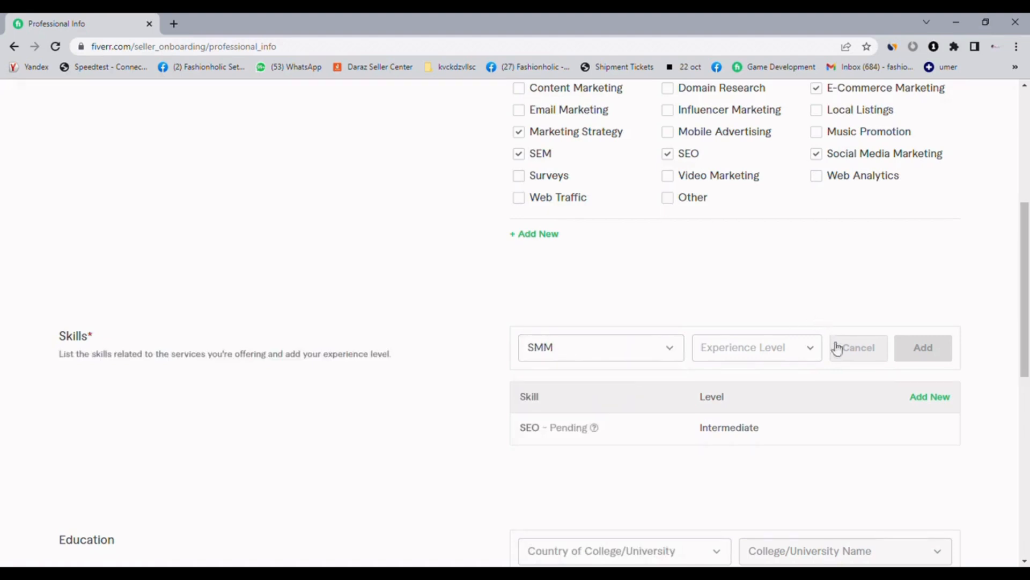
left_click(811, 349)
left_click(758, 454)
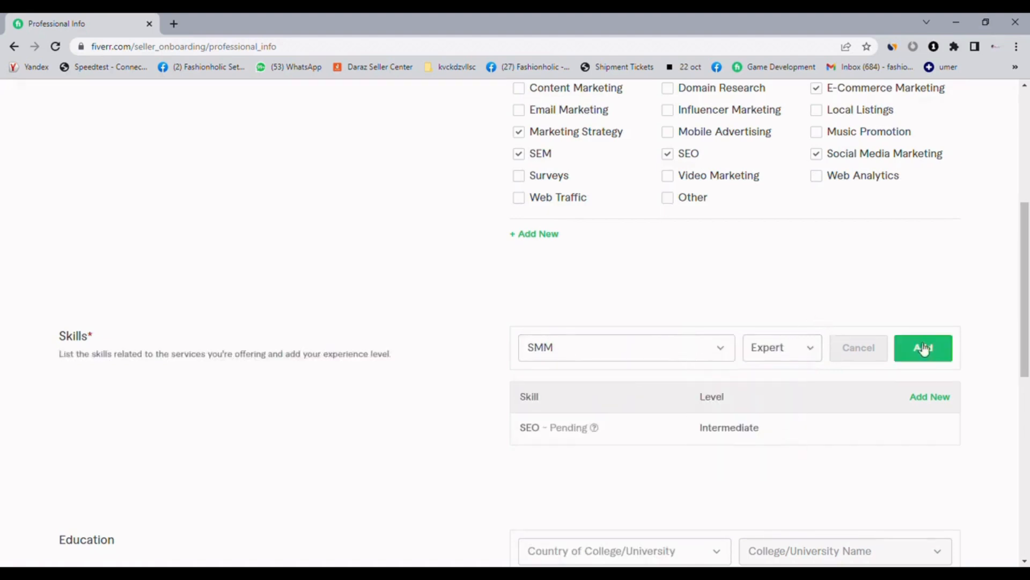
left_click(937, 347)
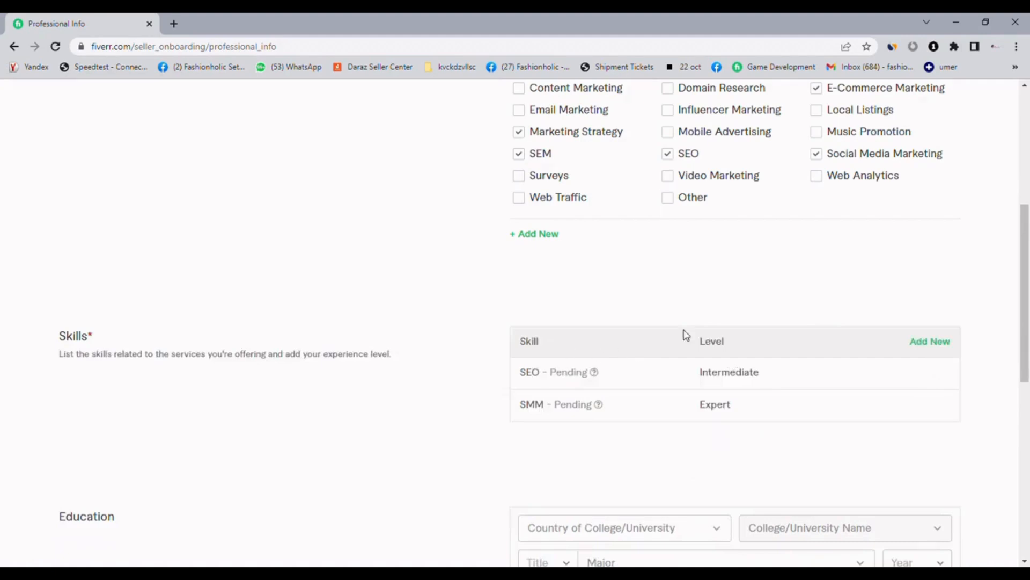
Step: Add Guest posting as a skill at Intermediate experience level
left_click(925, 348)
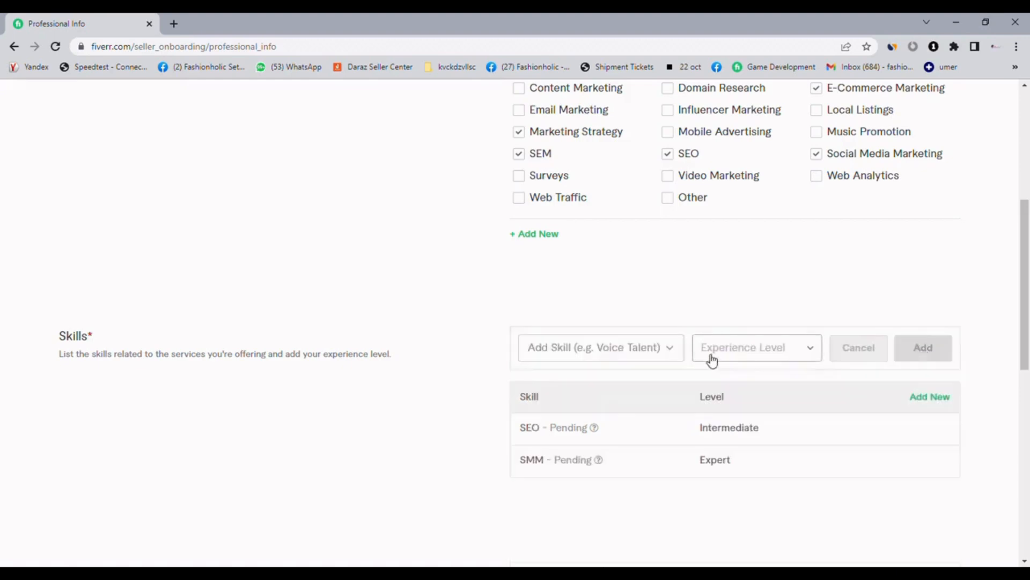
left_click(659, 351)
type("Guest")
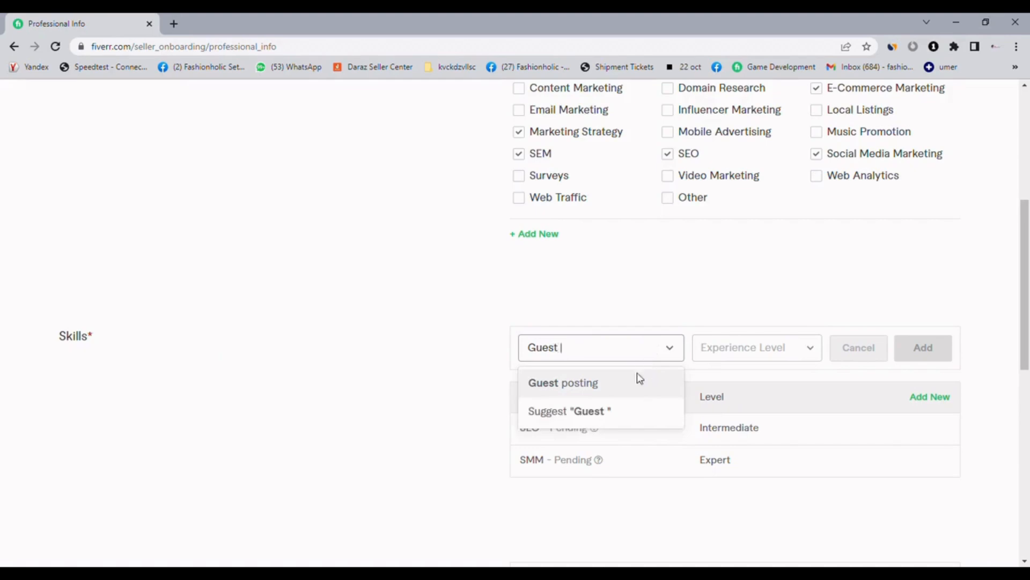
left_click(637, 381)
left_click(757, 353)
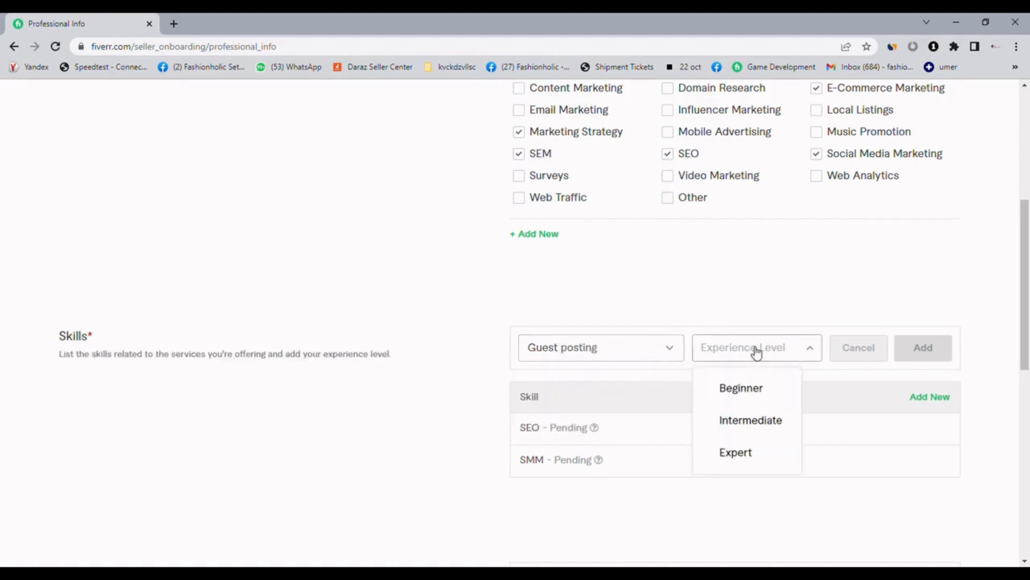
left_click(736, 422)
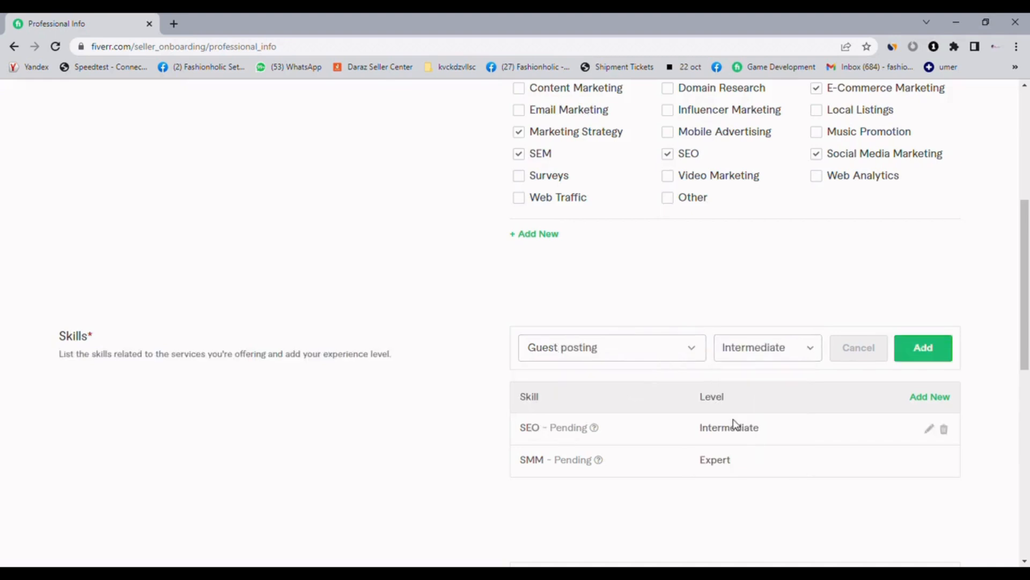
left_click(919, 351)
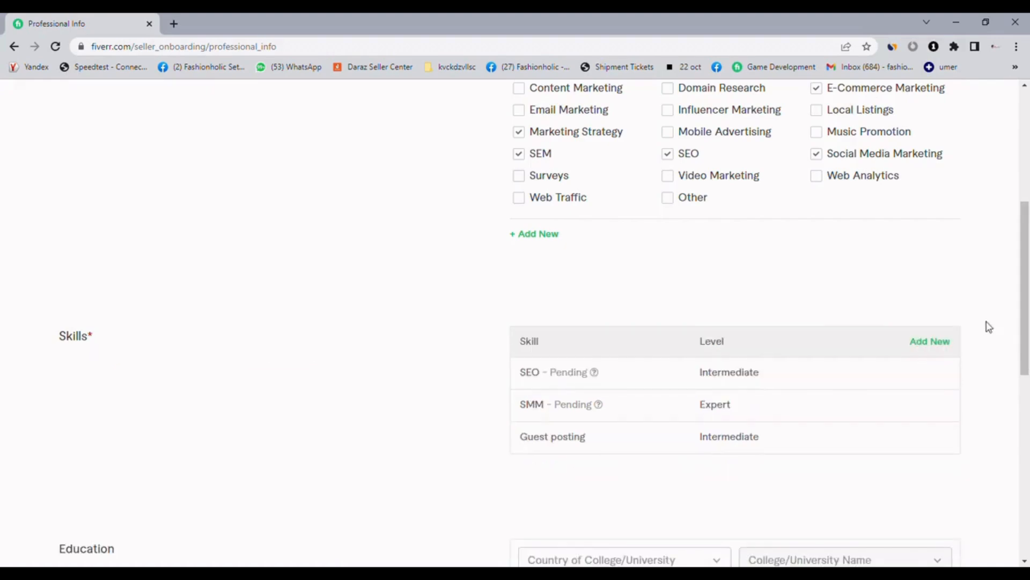
Step: Set the education country to Pakistan and the college to University of Karachi
left_click_drag(1026, 318, 1028, 392)
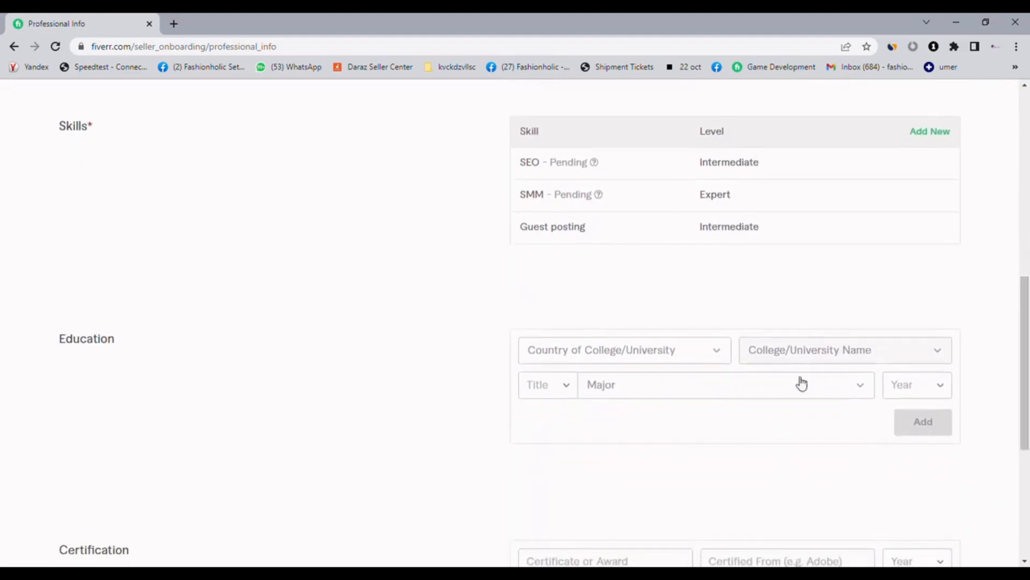
left_click(572, 359)
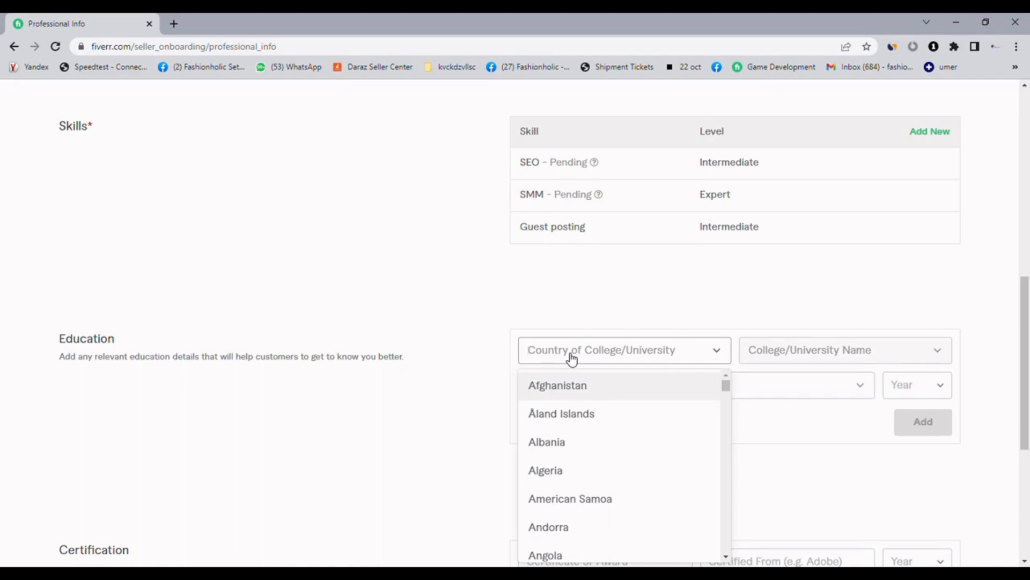
type("pak")
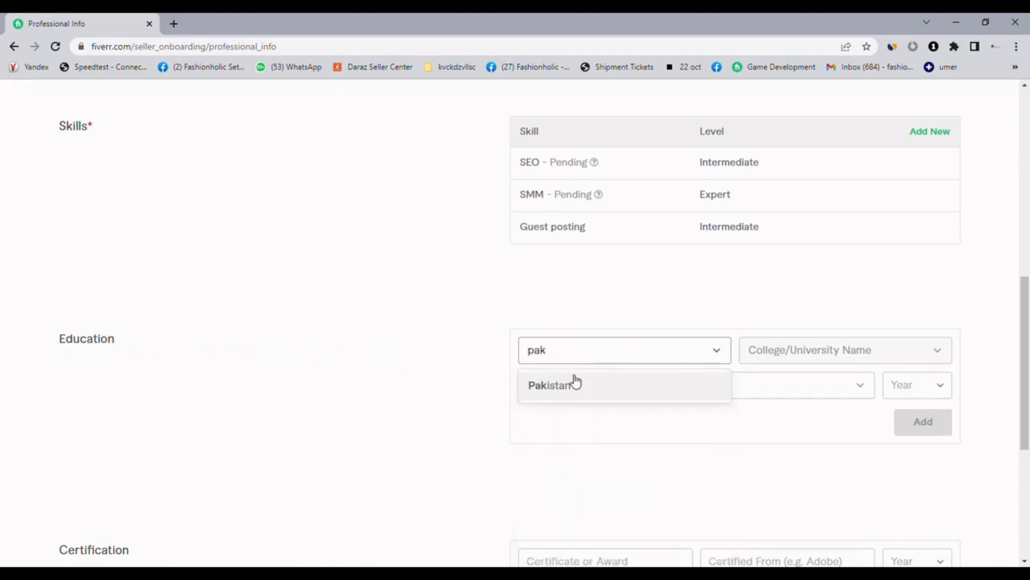
left_click(574, 384)
left_click(769, 352)
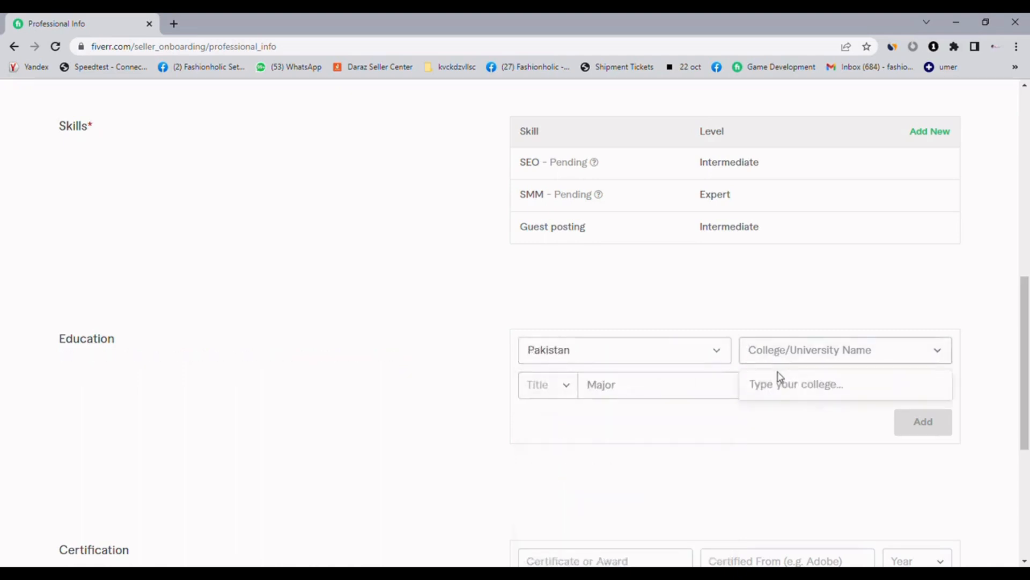
left_click(789, 361)
type("U")
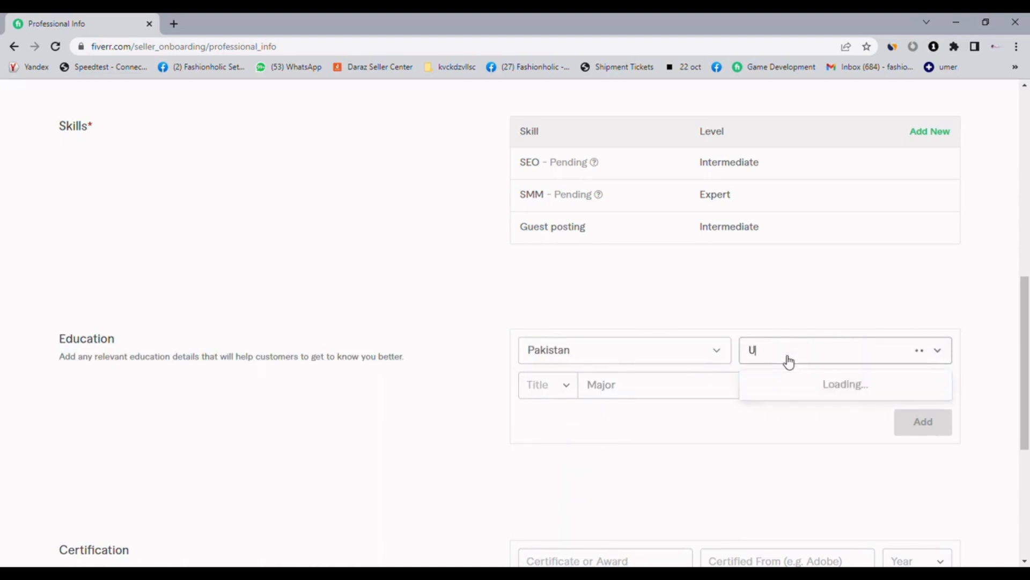
type("niversity of ")
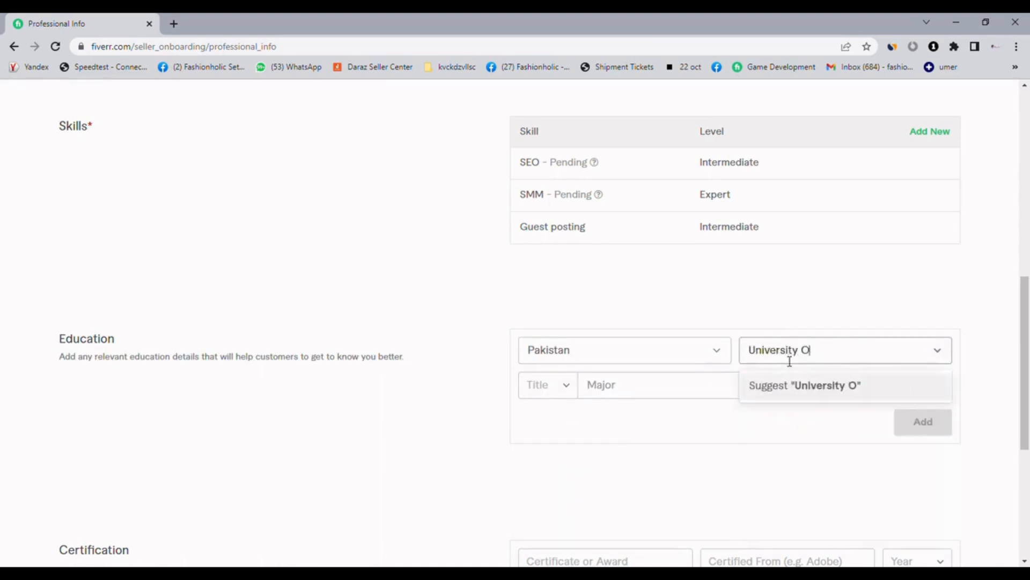
type("Karachi")
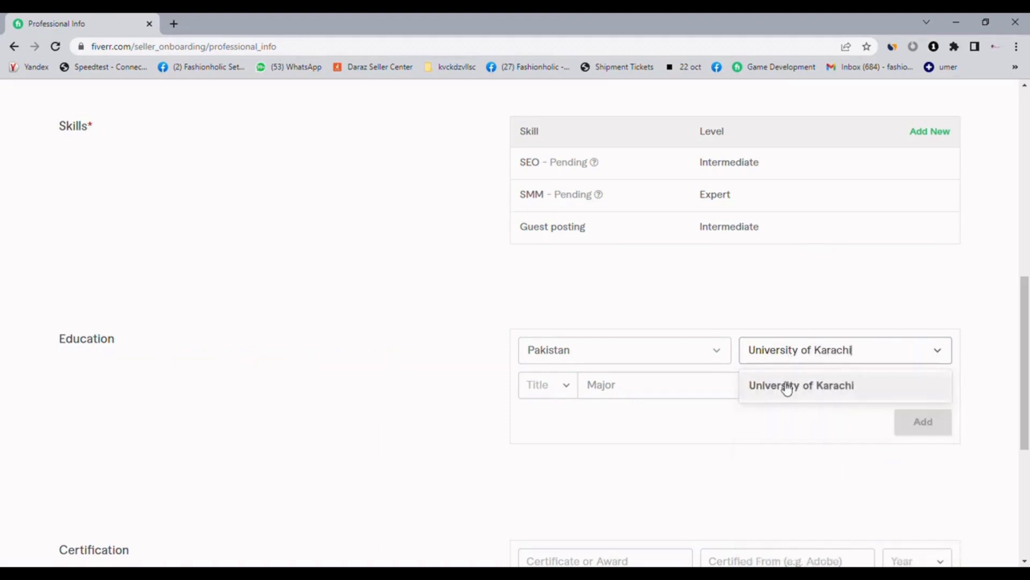
left_click(786, 385)
Step: Choose B.Sc. as the degree title
left_click(696, 387)
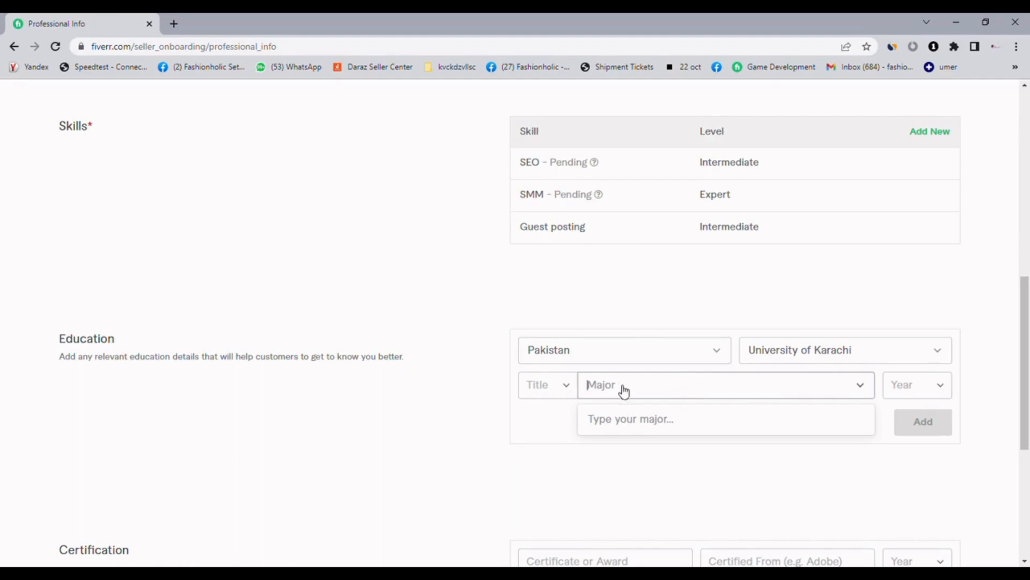
left_click(566, 386)
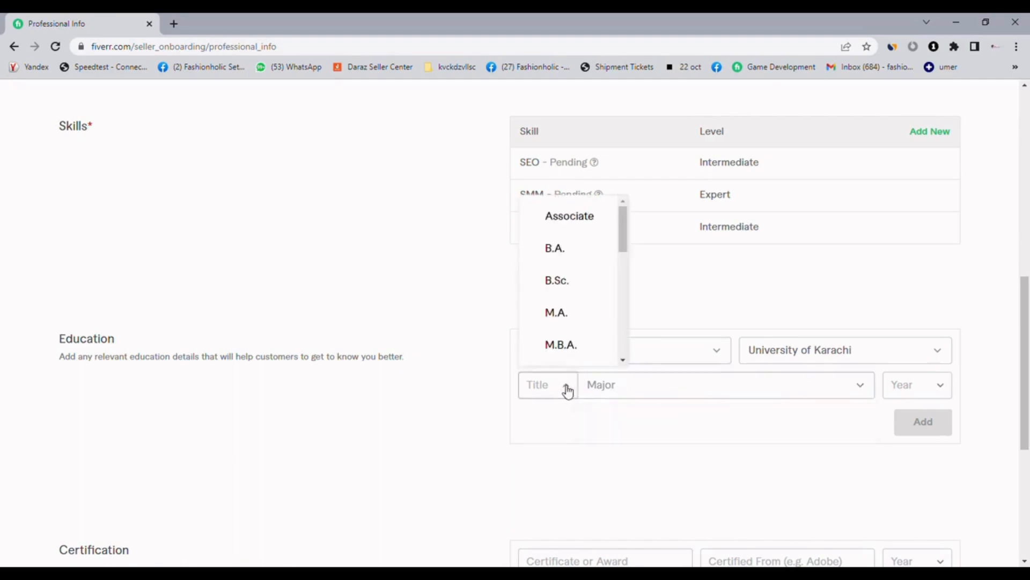
left_click(572, 282)
left_click(595, 385)
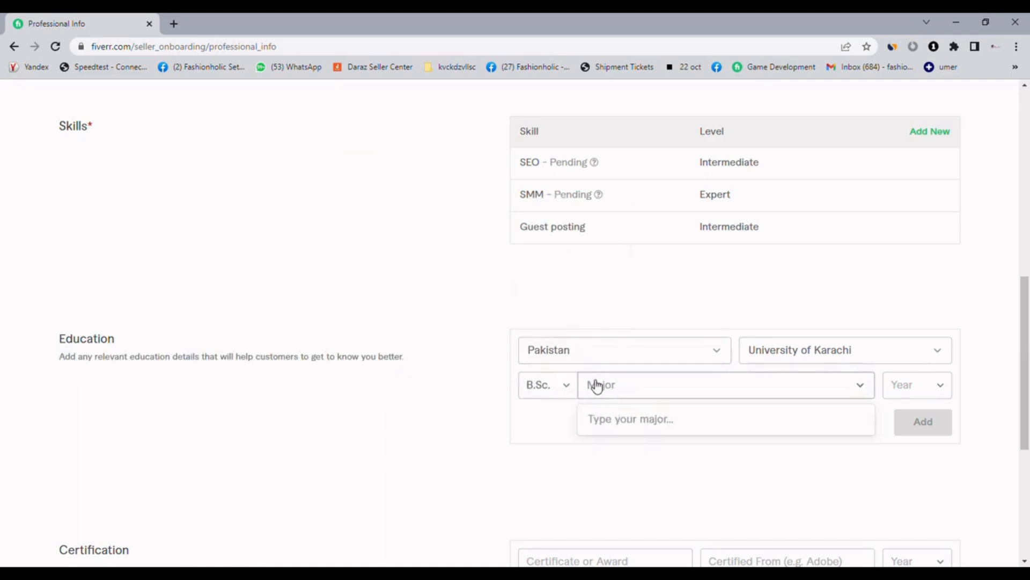
left_click(596, 386)
Step: Set the major to computerengineering after correcting mistyped entries
left_click_drag(1028, 324, 1029, 346)
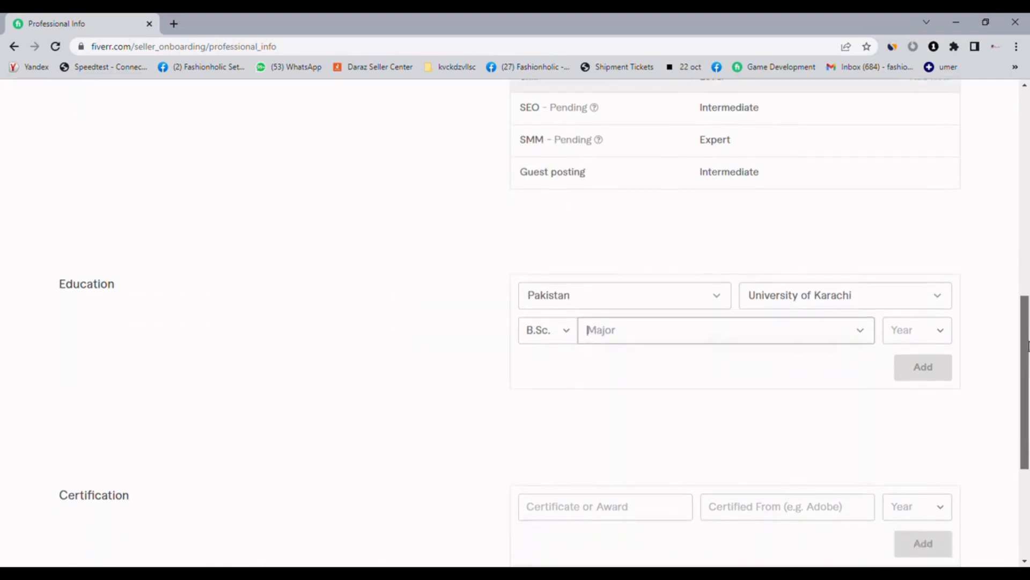
left_click(833, 338)
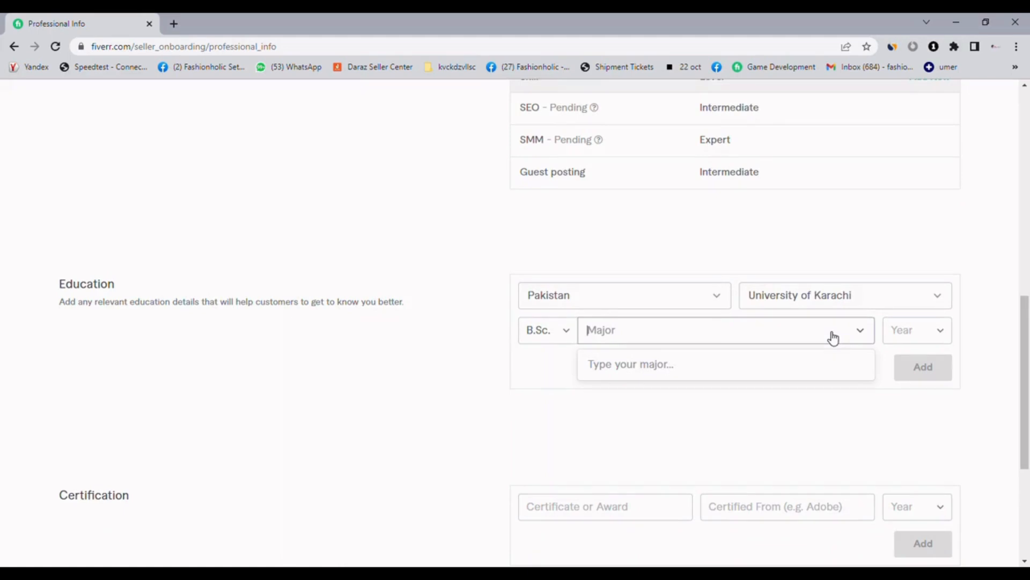
left_click(869, 336)
left_click(868, 336)
type("Co")
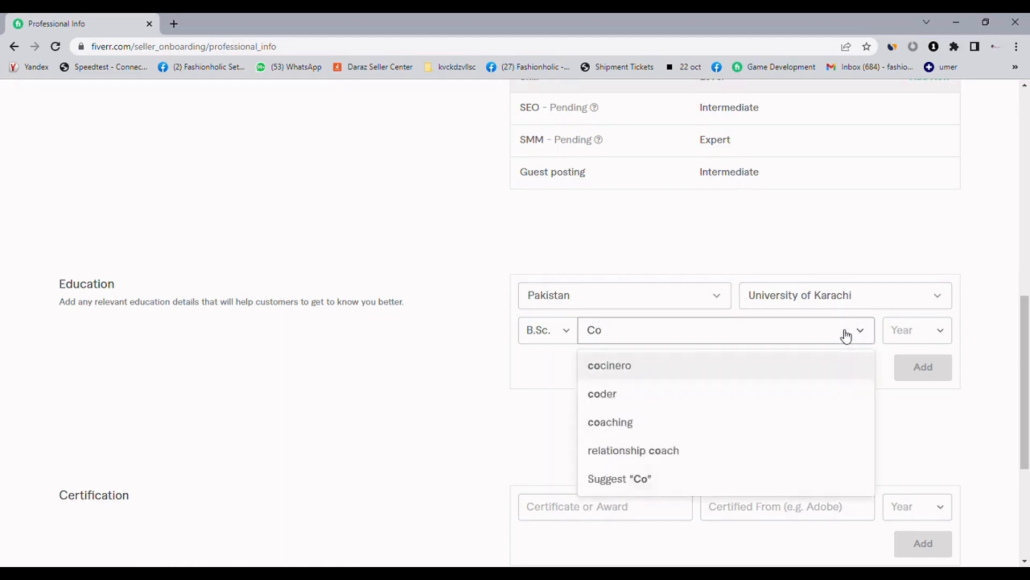
key("BackSpace")
key("BackSpace")
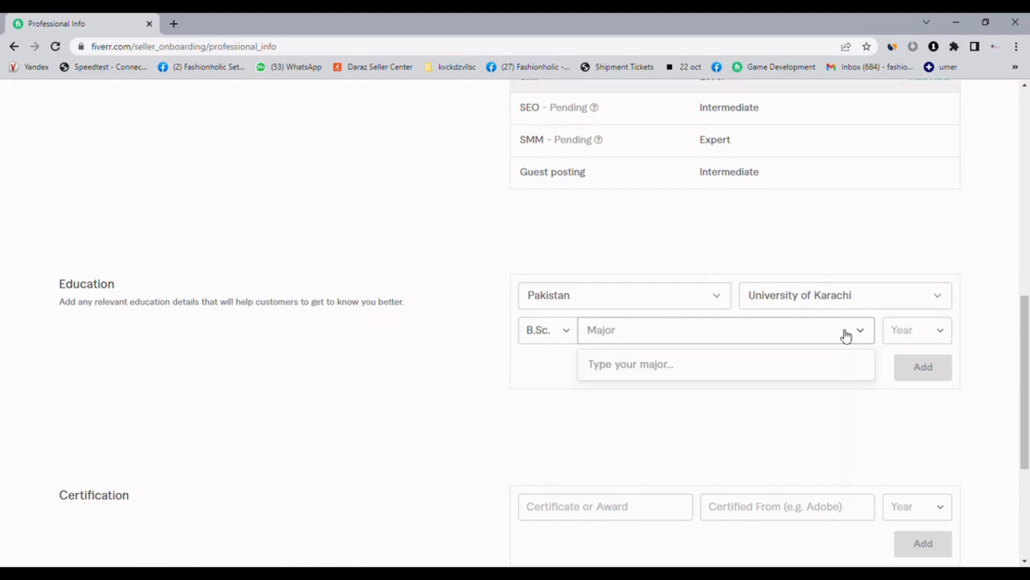
type("De")
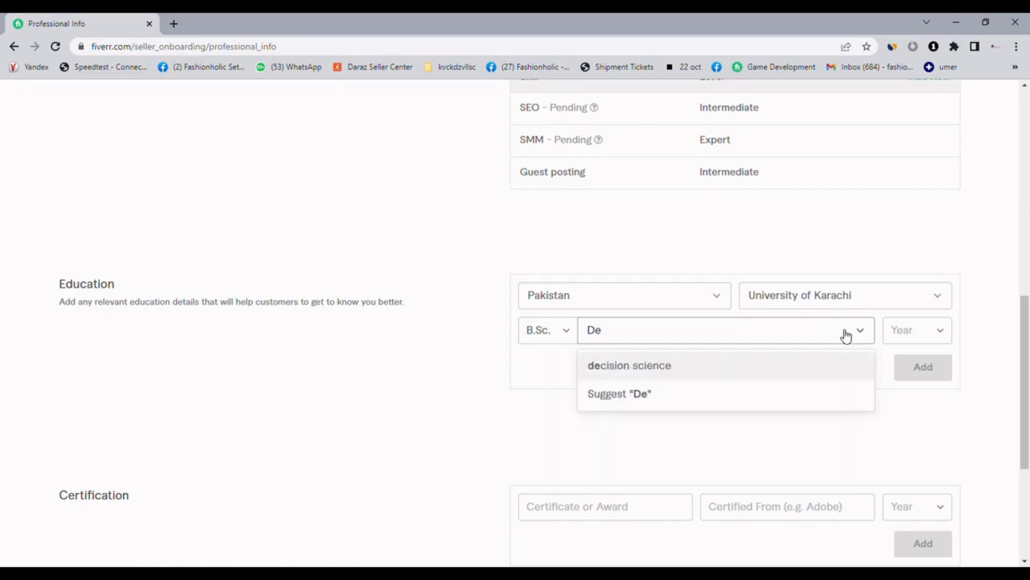
type("sgital")
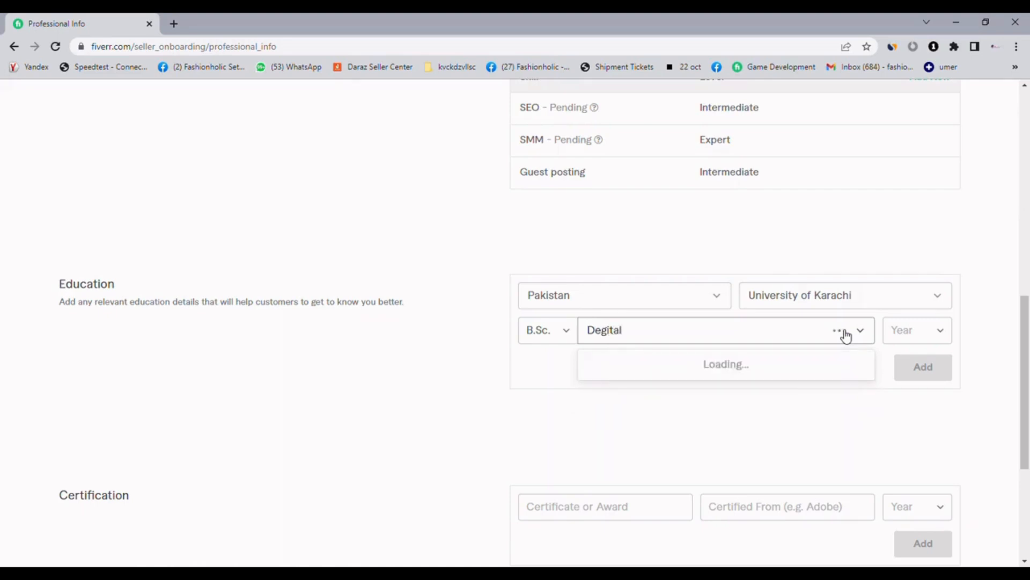
key("BackSpace")
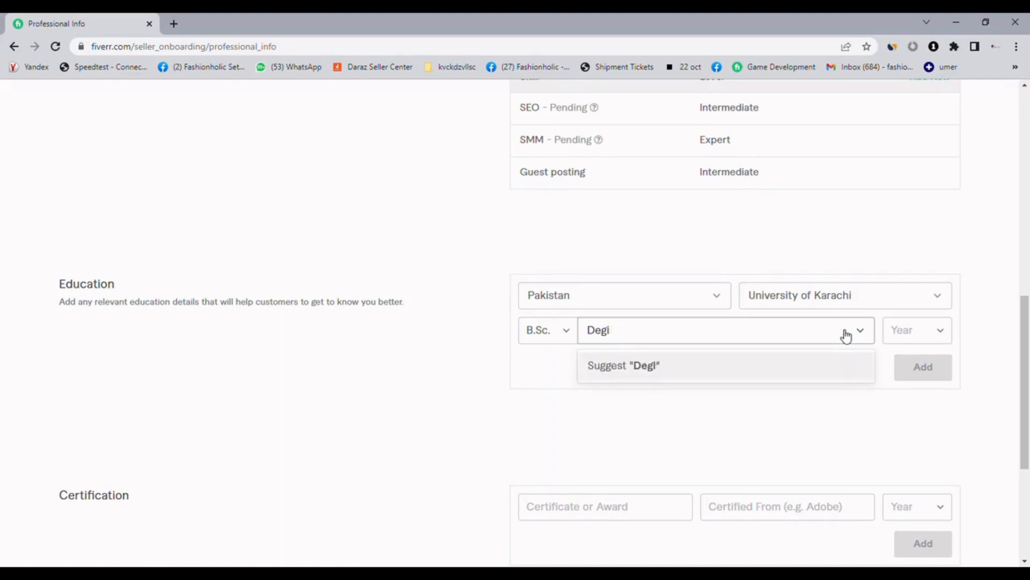
key("BackSpace")
key("BackSpace")
key("BackSpace")
key("BackSpace")
type("co")
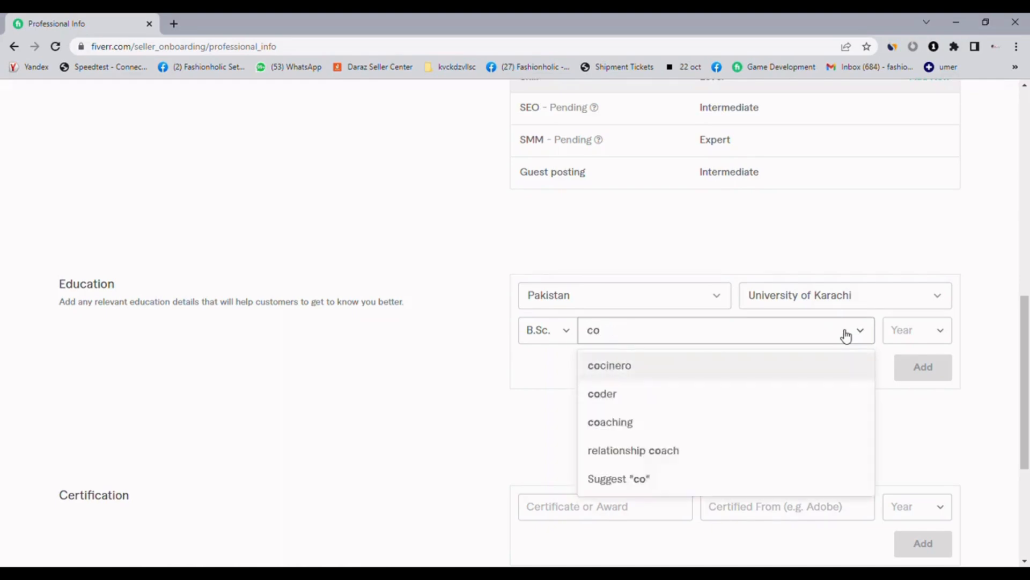
type("mputer")
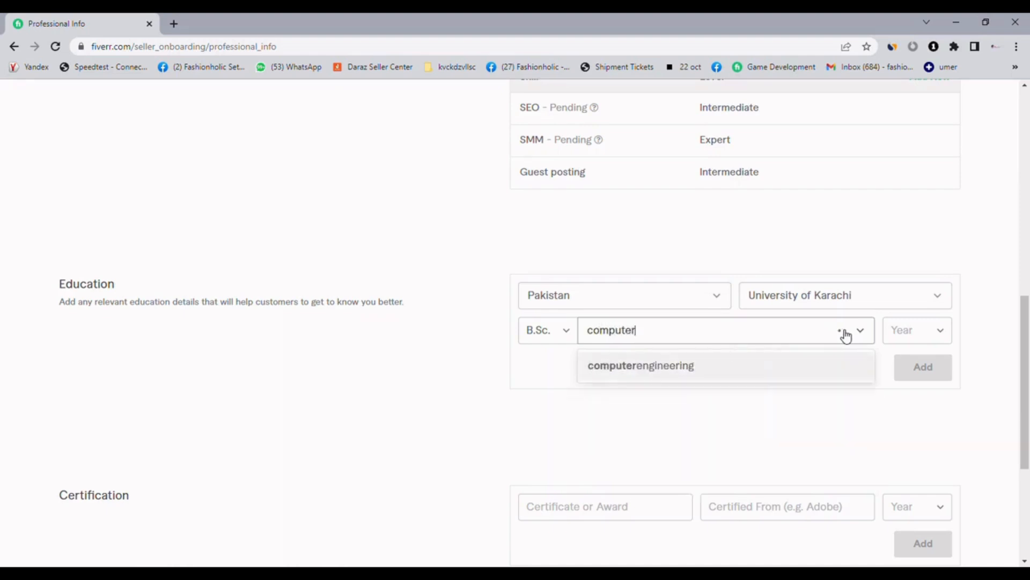
left_click(776, 367)
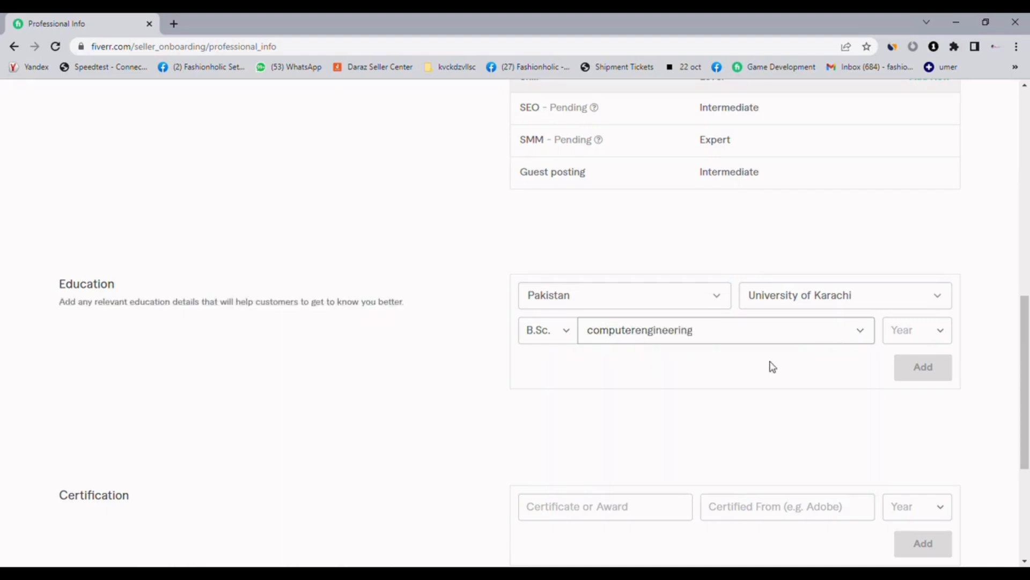
left_click(807, 338)
left_click(806, 337)
left_click(806, 336)
left_click(806, 336)
Step: Set graduation year 2008, add the education entry, and scroll to Personal Website
left_click(911, 340)
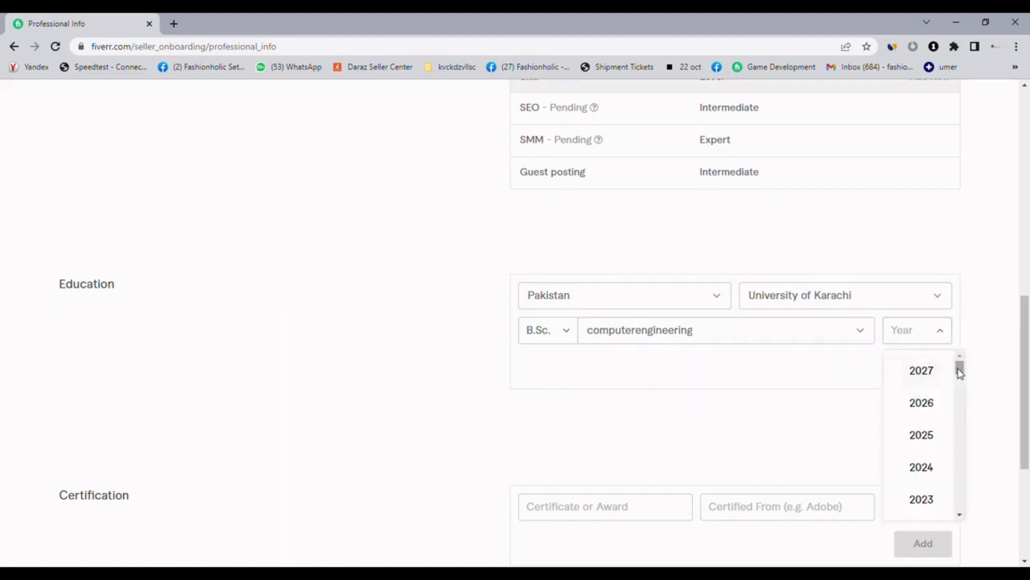
left_click_drag(960, 369, 966, 414)
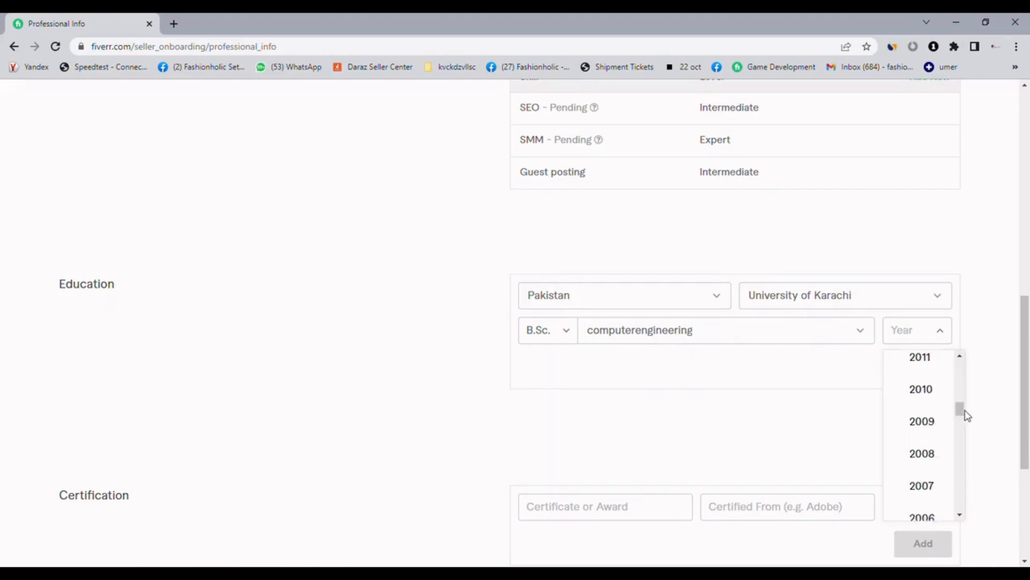
left_click(948, 451)
scroll(1025, 391, "down", 1)
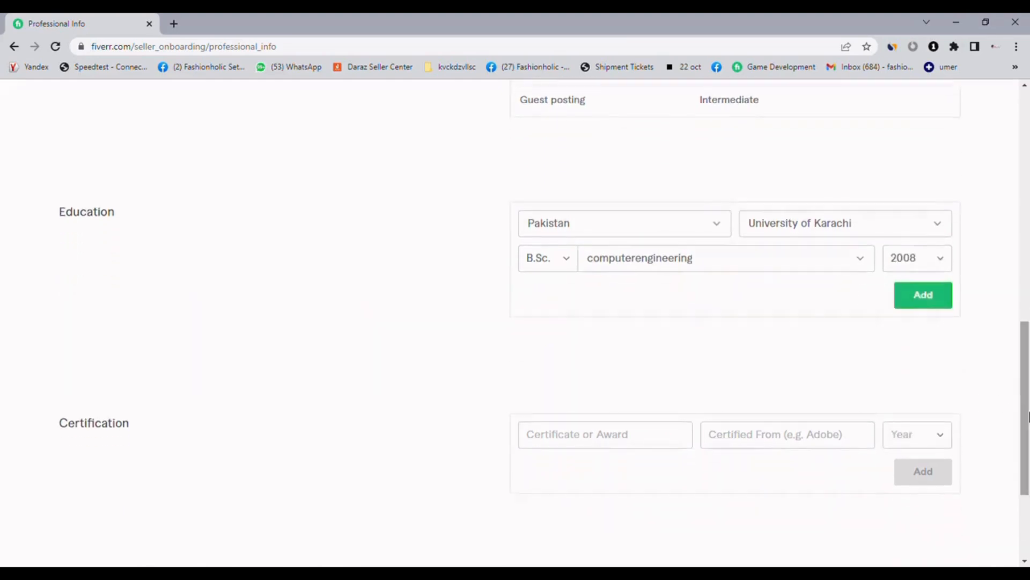
scroll(1026, 354, "up", 1)
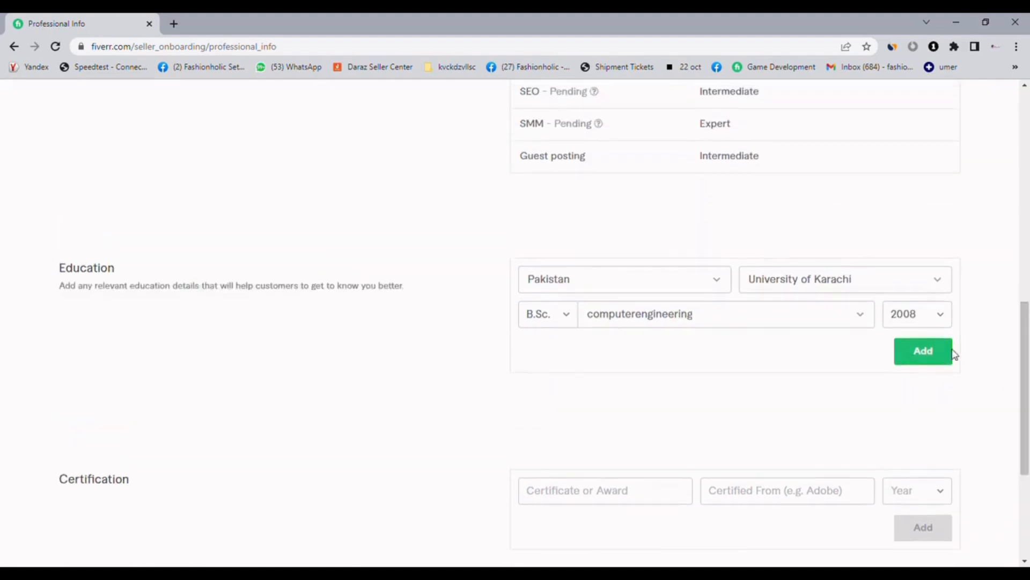
left_click(935, 354)
scroll(1028, 369, "down", 1)
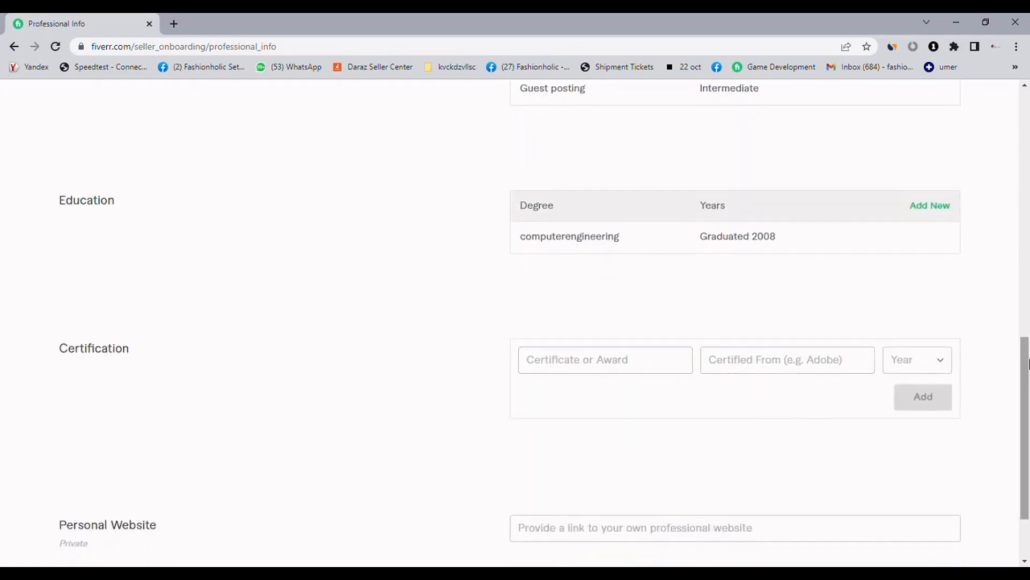
scroll(682, 386, "down", 2)
left_click(704, 431)
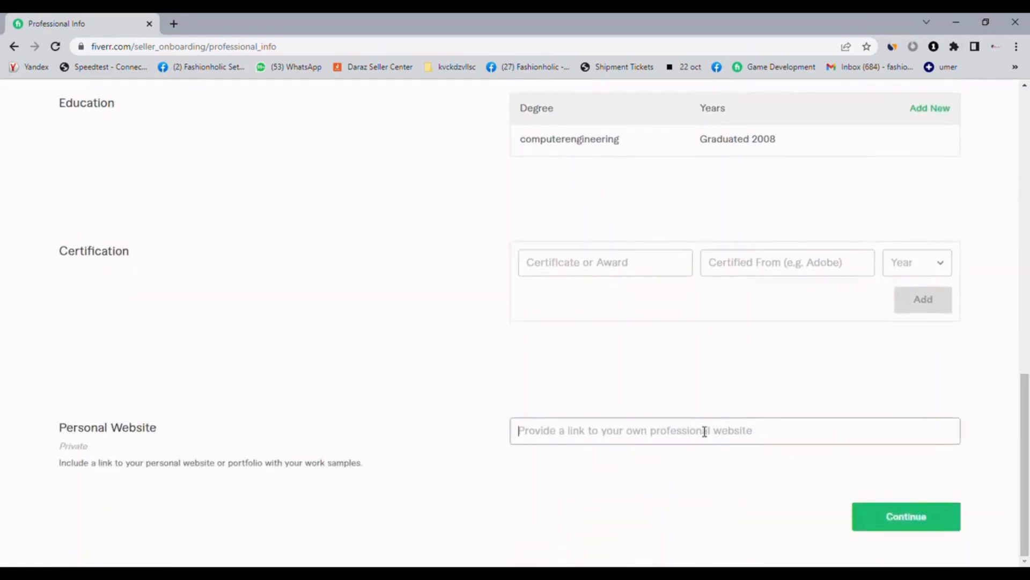
Step: Continue through Professional Info and Linked Accounts, dismissing the 'almost done' completion popup
left_click(887, 520)
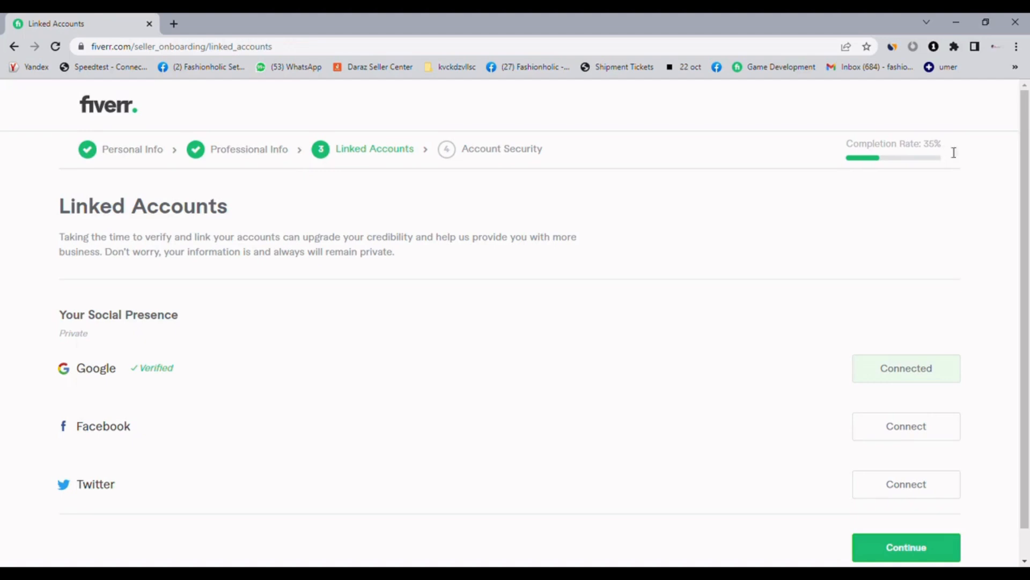
scroll(1029, 293, "down", 1)
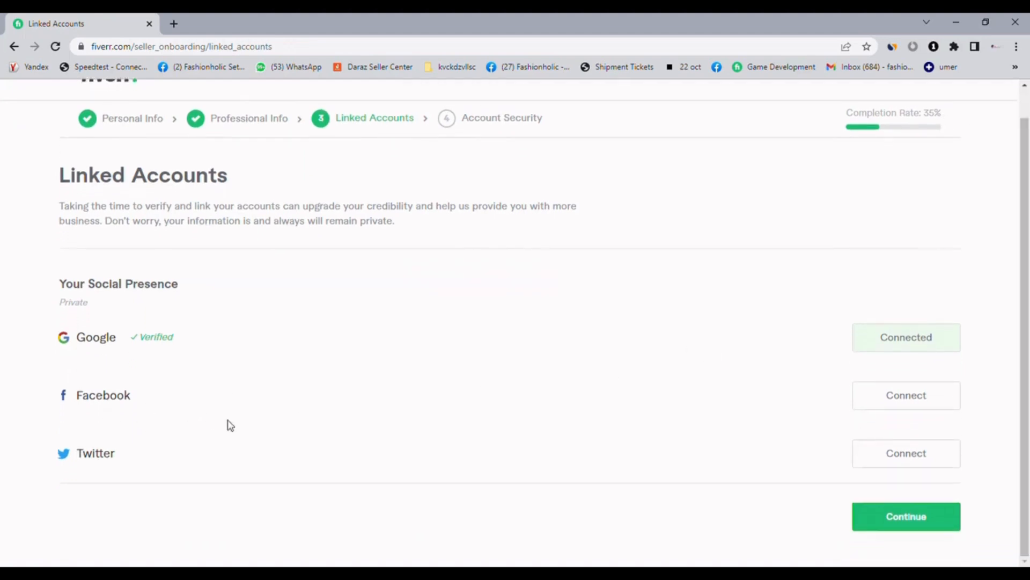
left_click(878, 517)
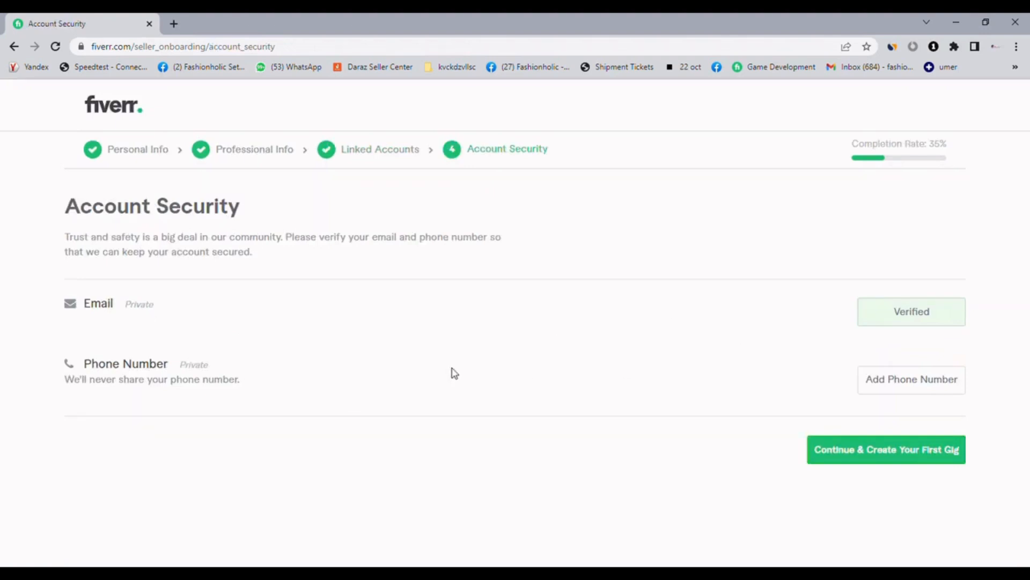
left_click(871, 454)
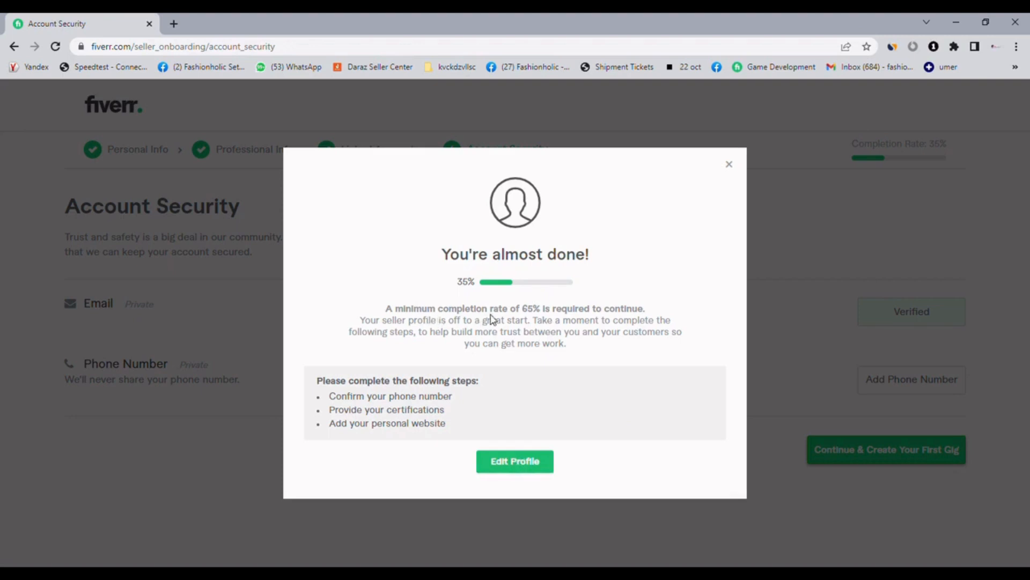
left_click(527, 461)
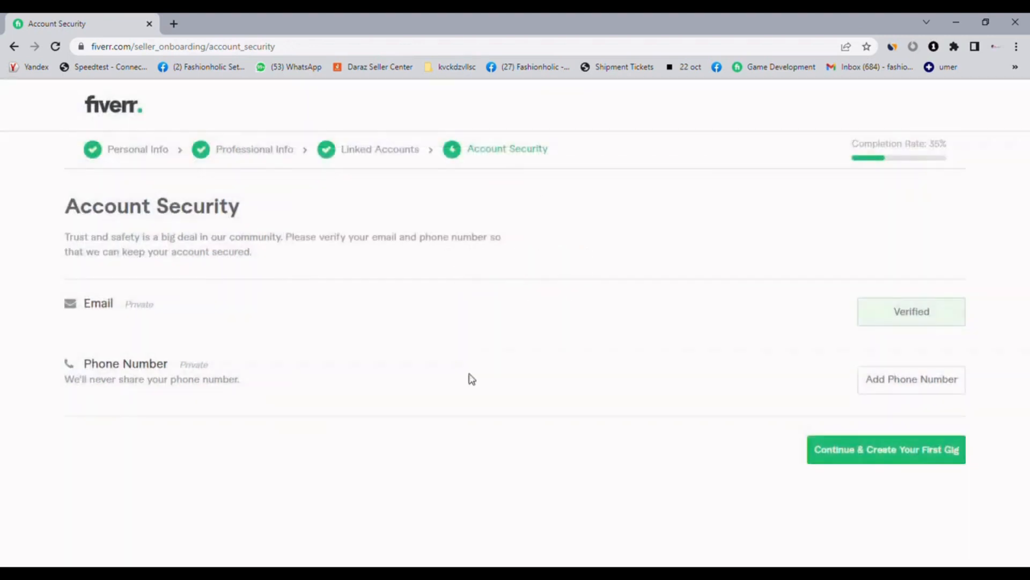
Step: Add the seller's Pakistan phone number, entered without the leading zero
left_click(891, 387)
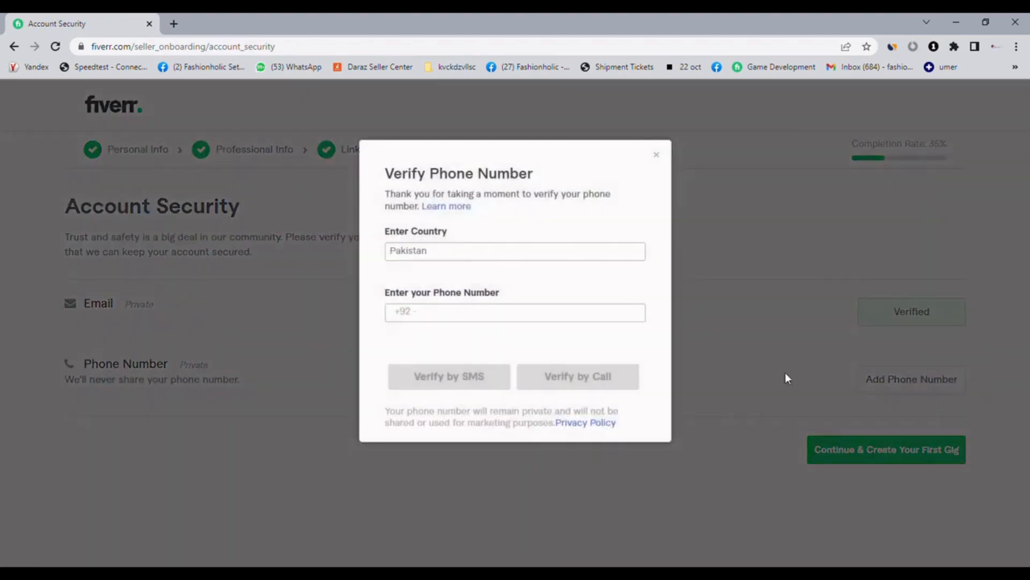
left_click(456, 315)
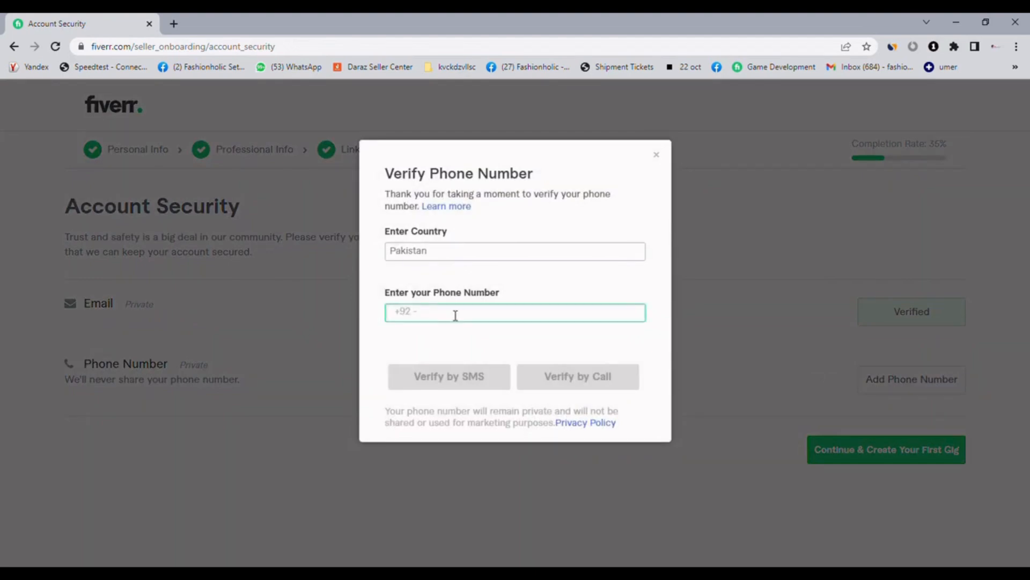
left_click(484, 349)
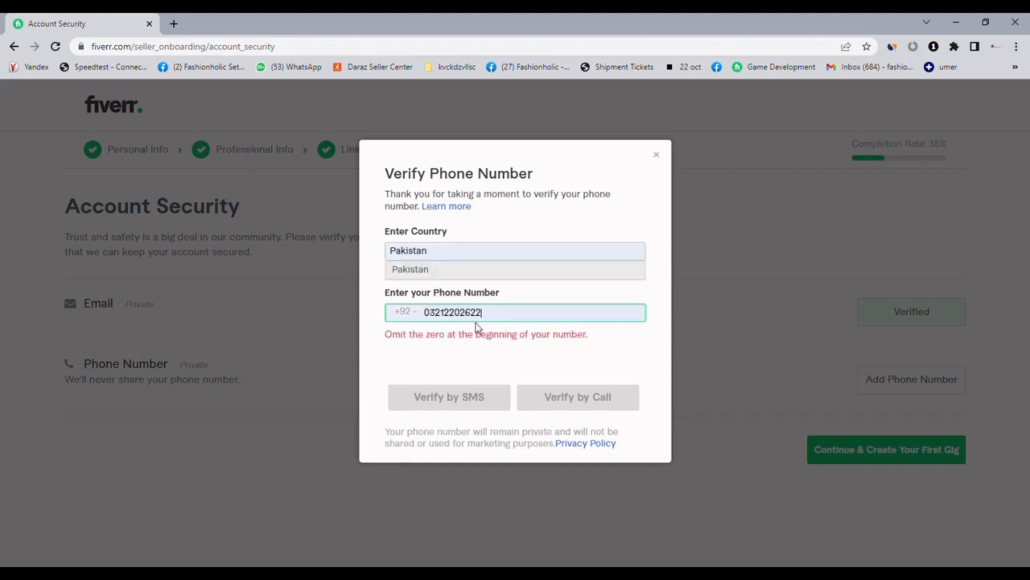
left_click(436, 318)
key("BackSpace")
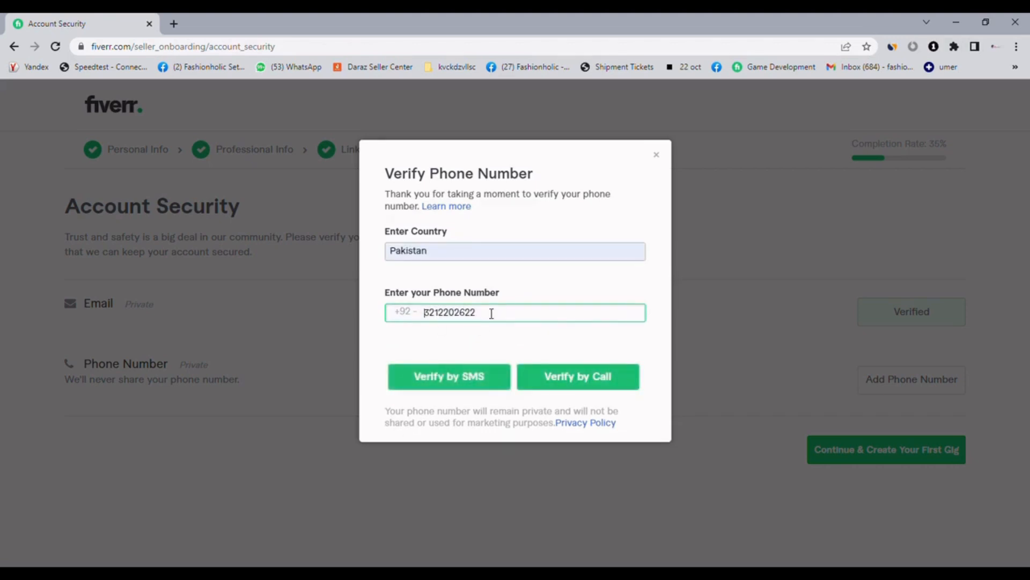
key("BackSpace")
key("BackSpace")
key("BackSpace")
key("BackSpace")
key("BackSpace")
key("BackSpace")
key("BackSpace")
key("BackSpace")
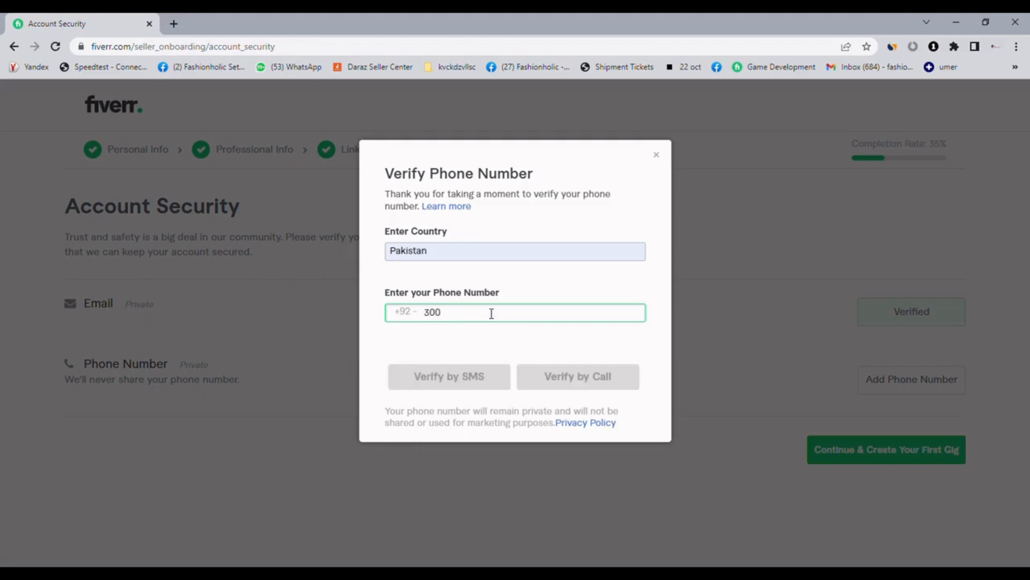
type("354719")
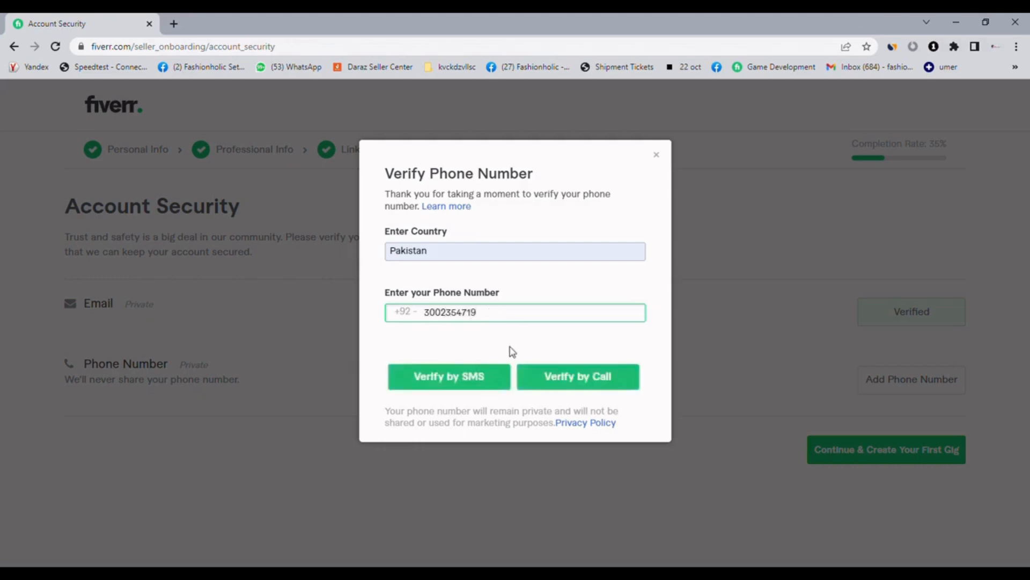
Step: Request the code by SMS and submit the 4-digit verification code received
left_click(492, 383)
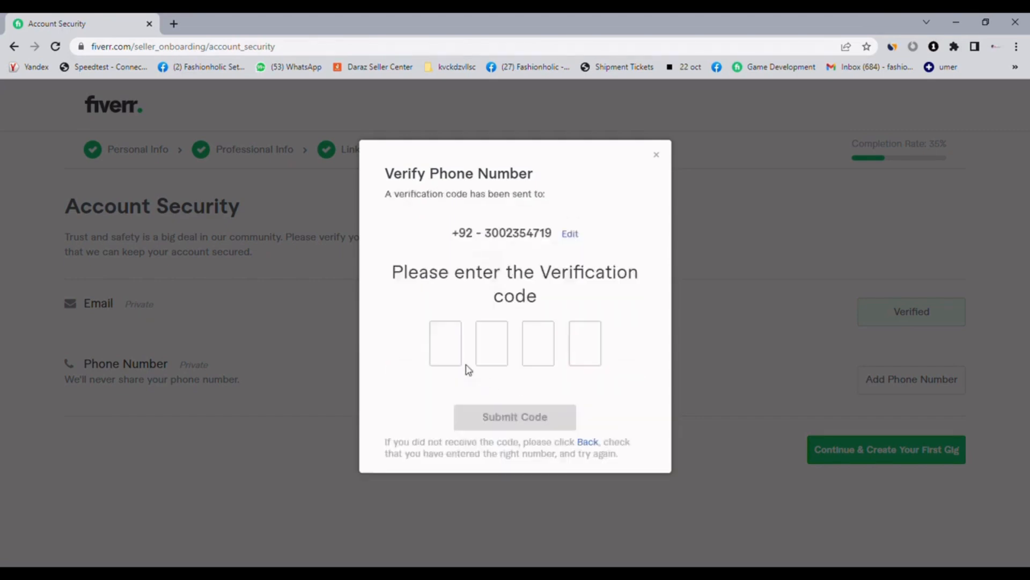
left_click(456, 365)
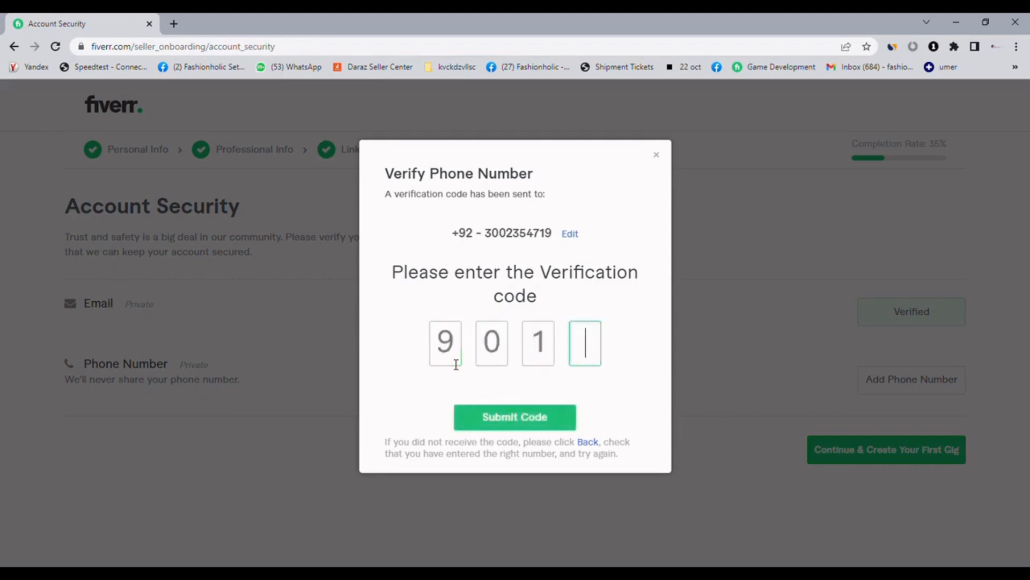
left_click(474, 420)
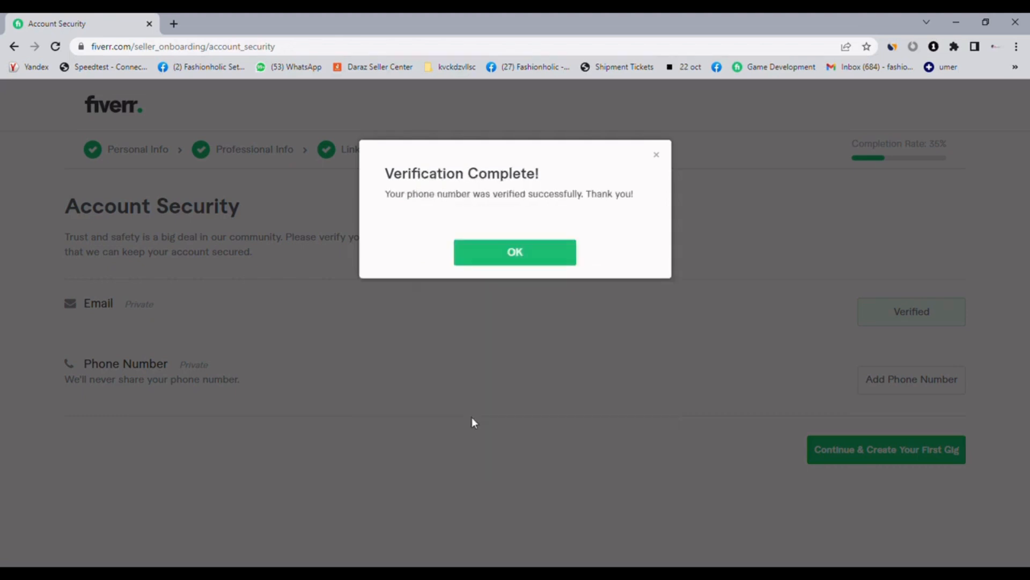
Step: Add the security question 'What was the name of your first pet?' with the pet's name as answer
left_click(550, 257)
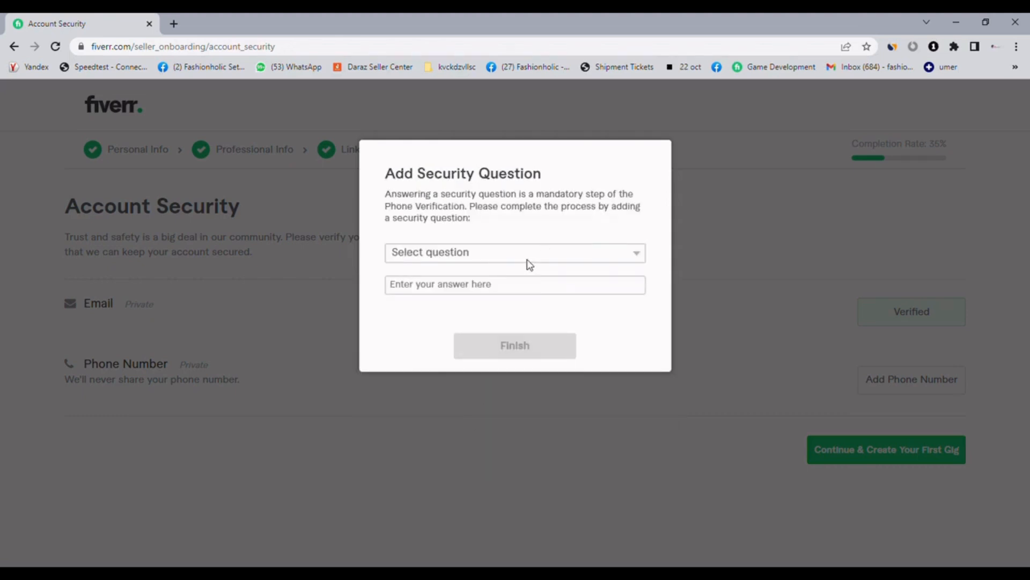
left_click(523, 291)
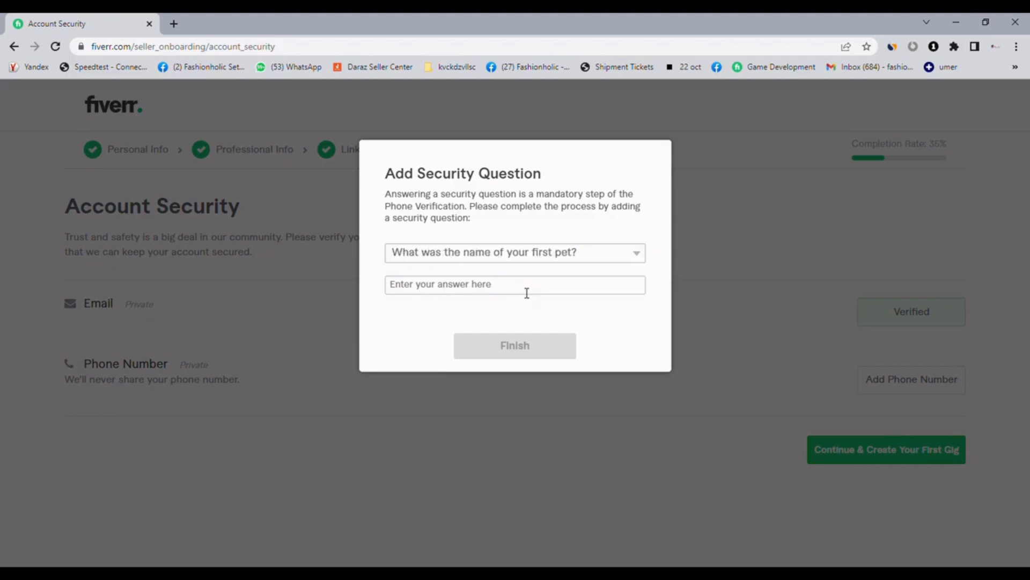
left_click(524, 291)
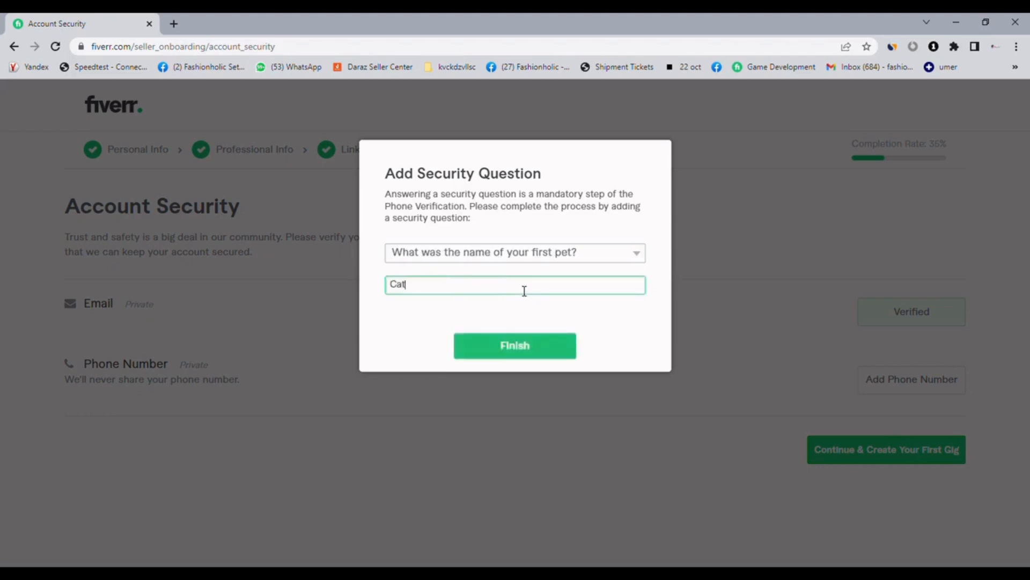
left_click(525, 345)
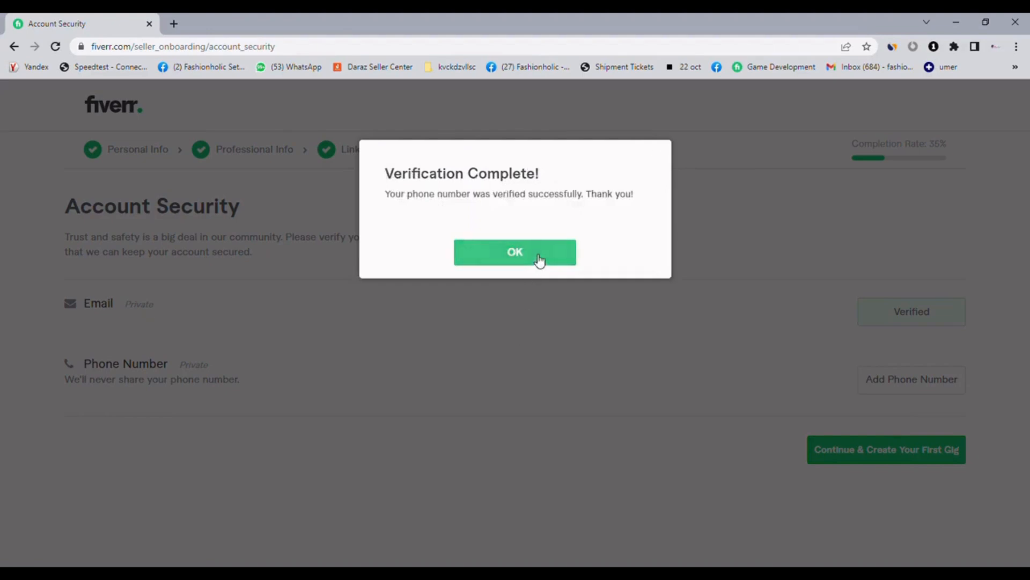
left_click(539, 260)
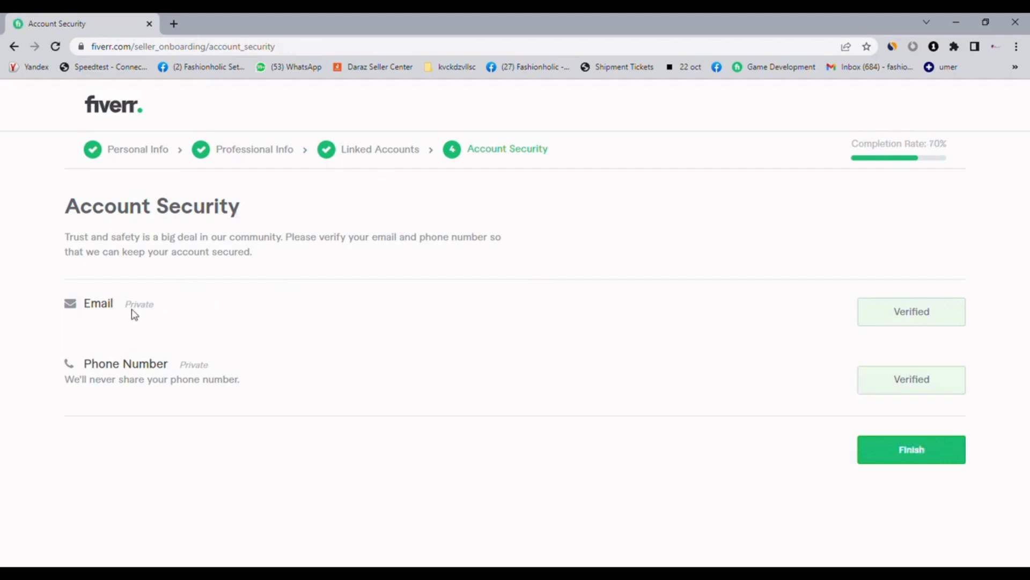
Step: Back on Linked Accounts, connect Twitter, then continue to Account Security
left_click(369, 153)
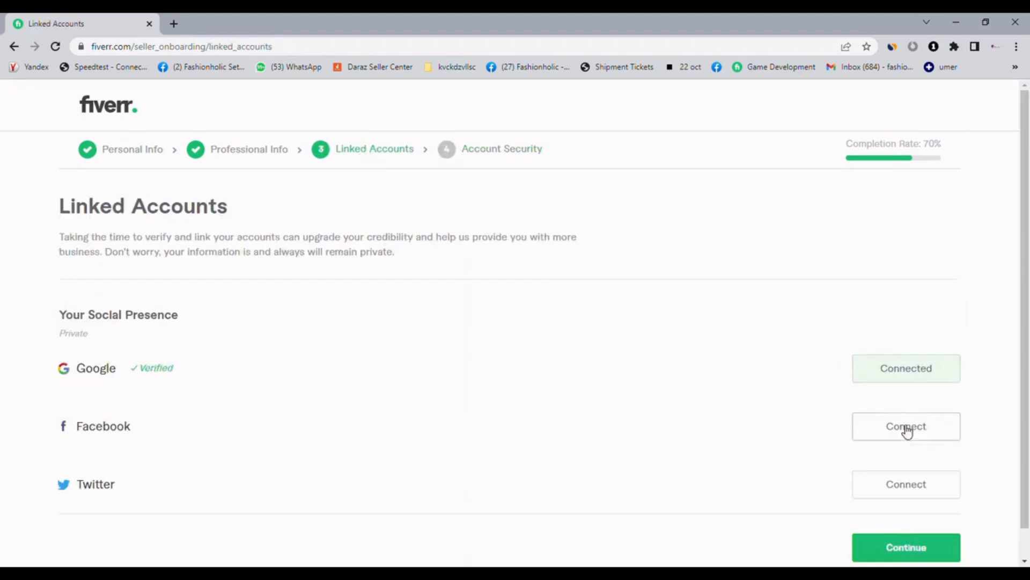
left_click(901, 485)
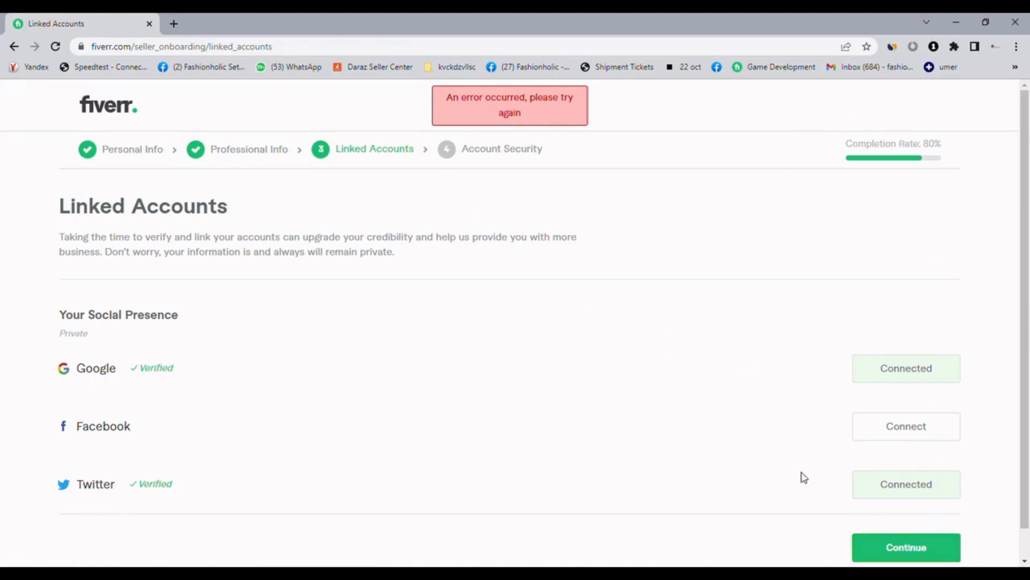
left_click(893, 547)
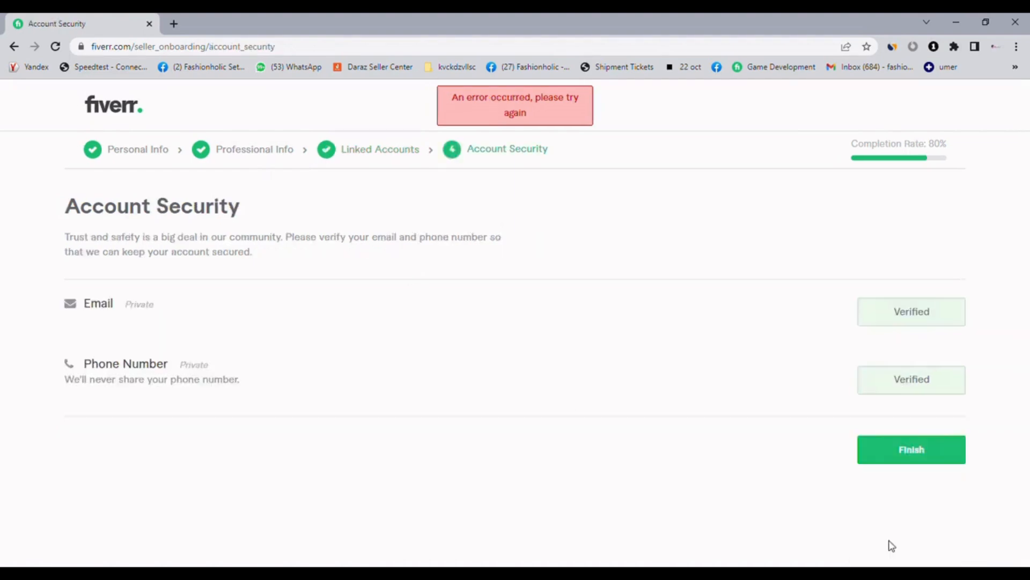
Step: Finish onboarding, dismiss the 'Your seller profile is all set!' popup, and scroll the gig Overview form
left_click(940, 451)
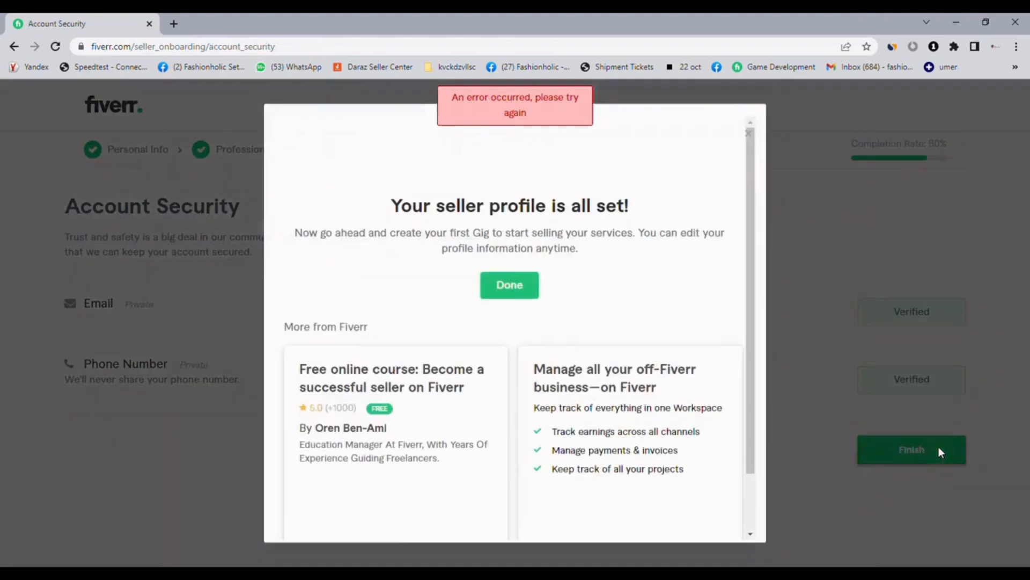
left_click(506, 285)
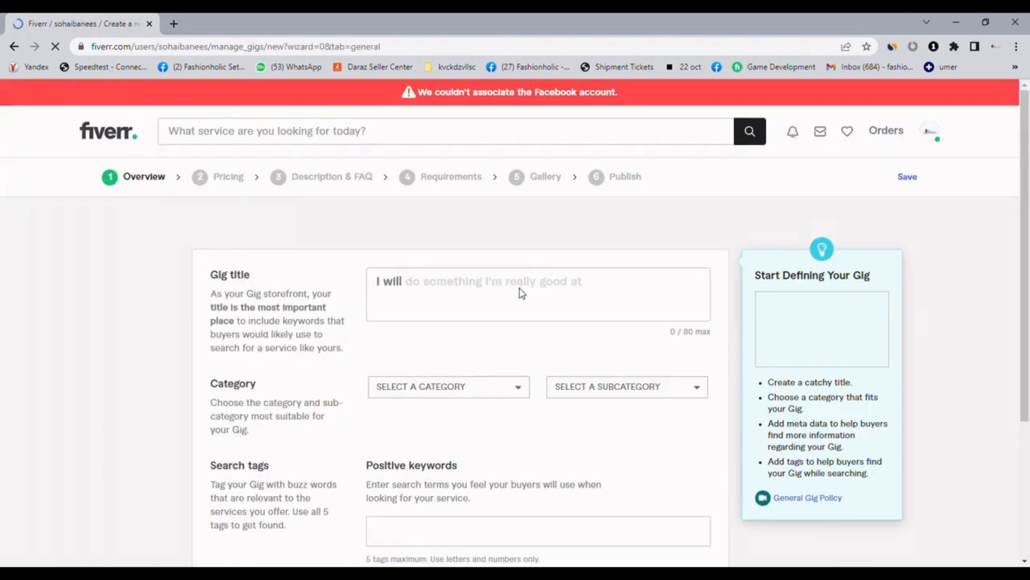
scroll(1028, 289, "down", 4)
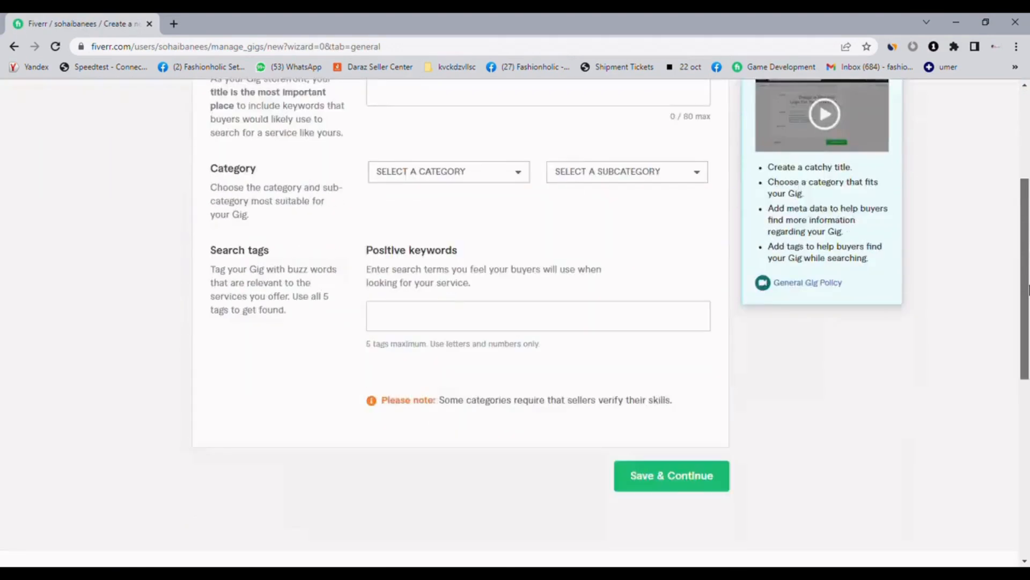
left_click_drag(1028, 290, 1027, 193)
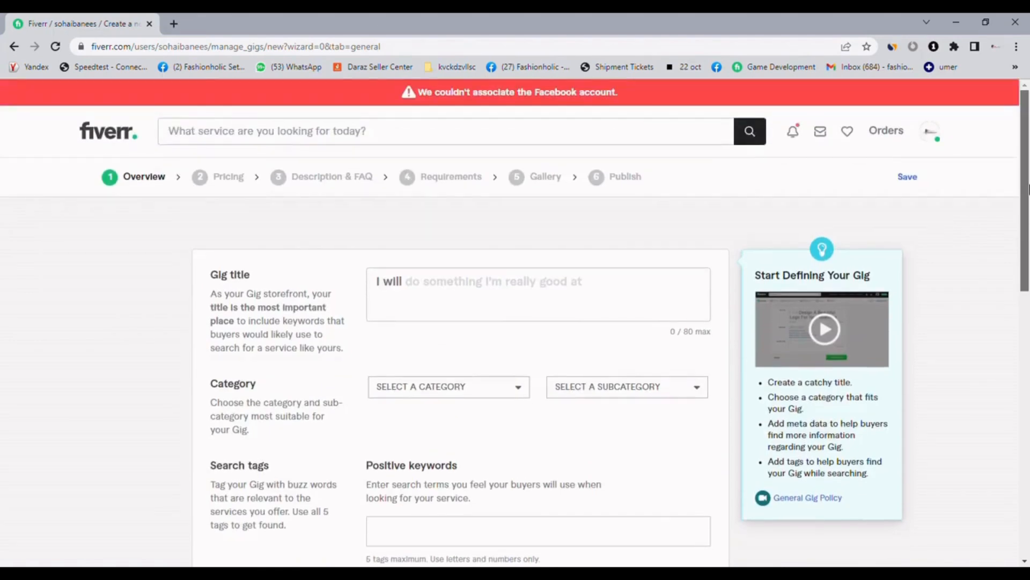
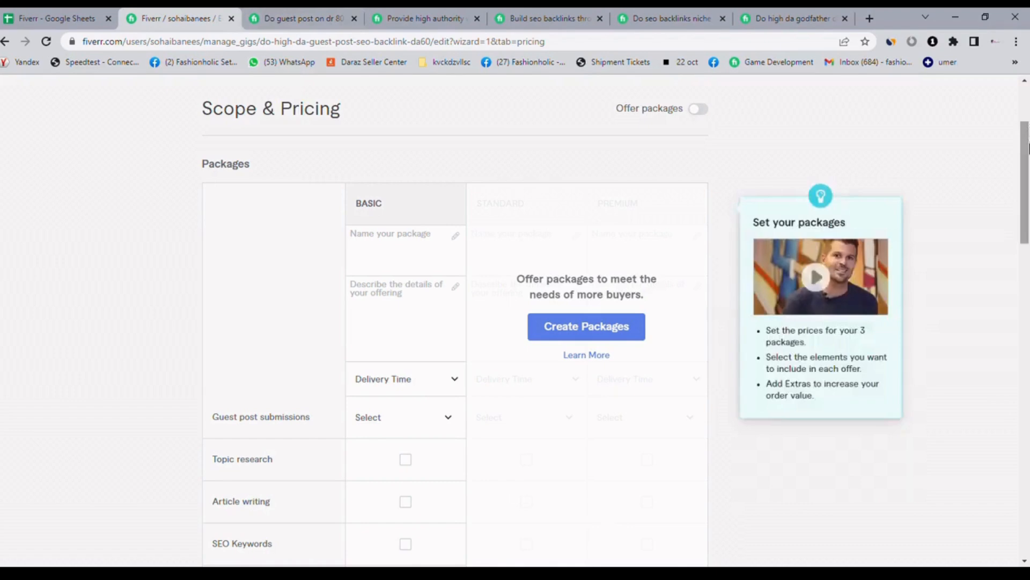
Step: Switch to the DR 80 guest post gig to see its PKR 3,577 package
left_click_drag(1028, 145, 1028, 210)
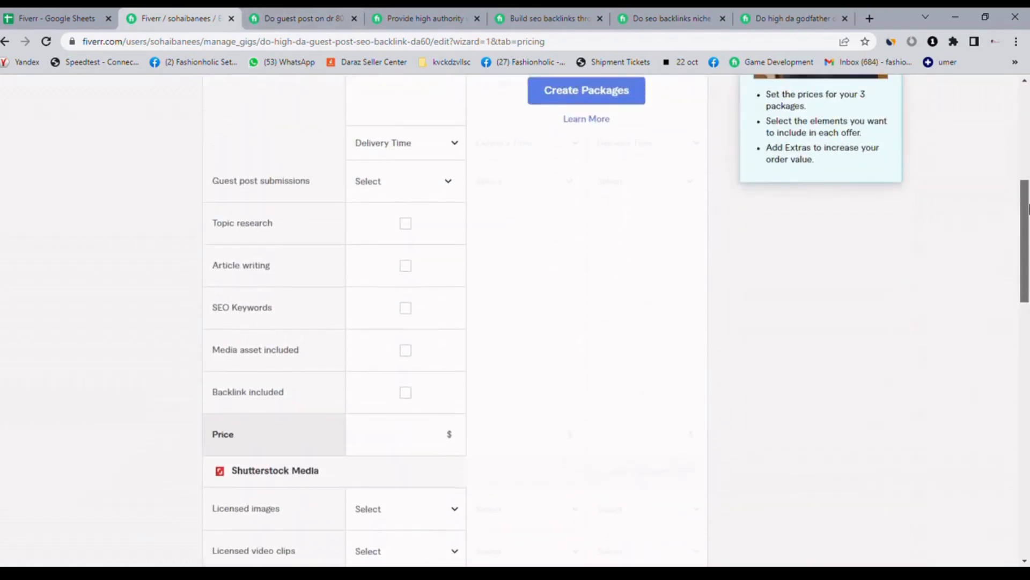
left_click(330, 13)
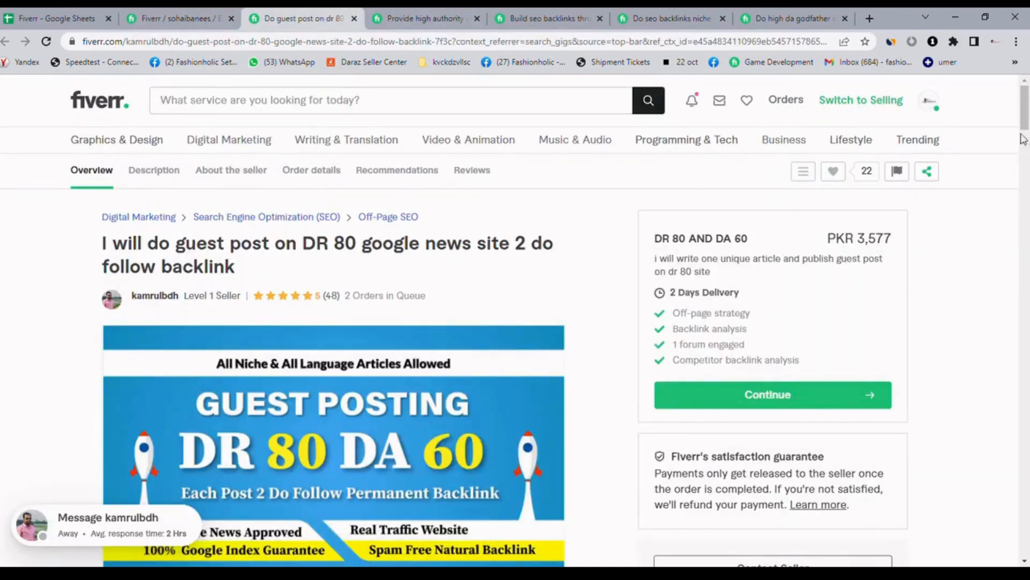
Step: Copy the DR 80 gig's 3,577 price and return to the Fiverr spreadsheet
mouse_move(1026, 116)
left_mouse_down()
mouse_move(1028, 156)
mouse_move(1029, 117)
left_mouse_up()
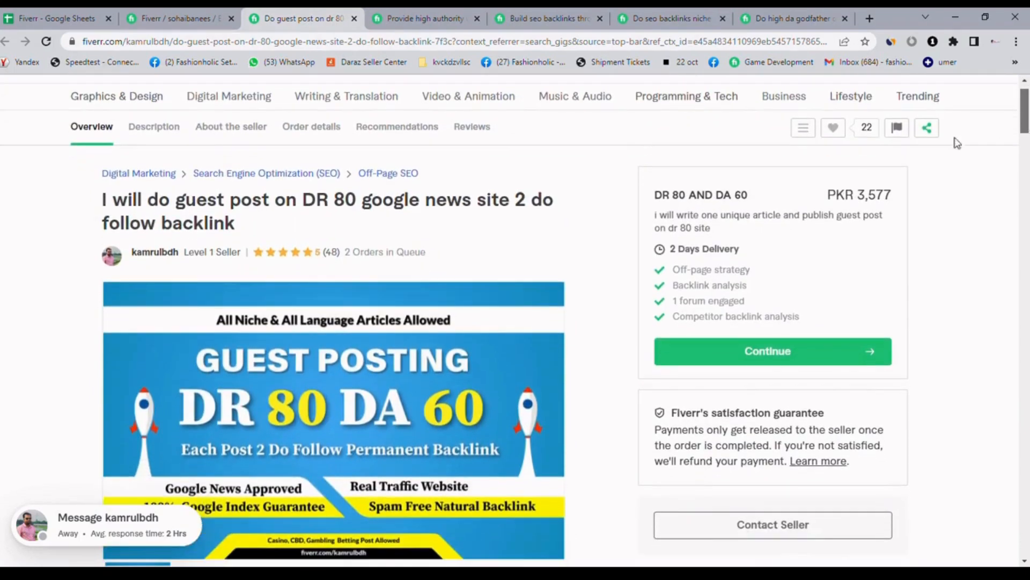
left_click_drag(863, 204, 895, 204)
key("ctrl+c")
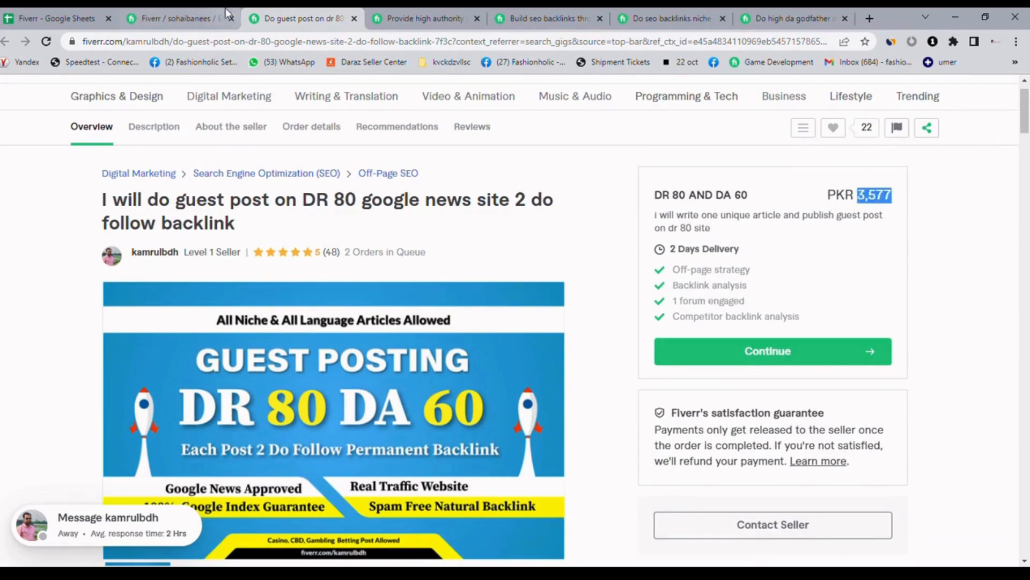
left_click(86, 12)
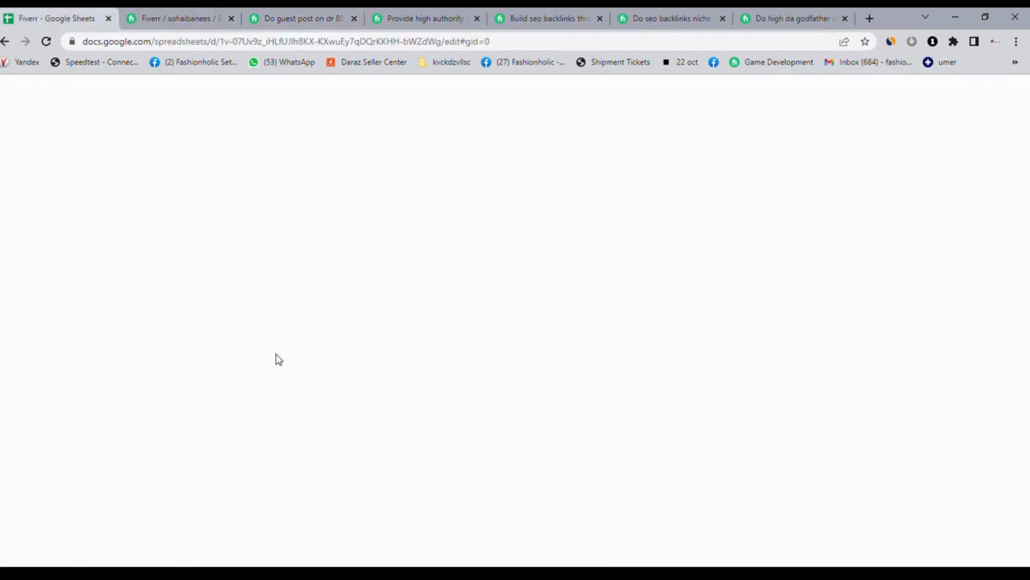
Step: Paste the 3,577 price into C25 and enter 2 in C24
left_click(279, 331)
key("Down")
key("Down")
key("Down")
key("Down")
key("Down")
key("Down")
key("Down")
key("Down")
key("Down")
key("Down")
key("Down")
key("Down")
key("Down")
key("Down")
key("Down")
key("Down")
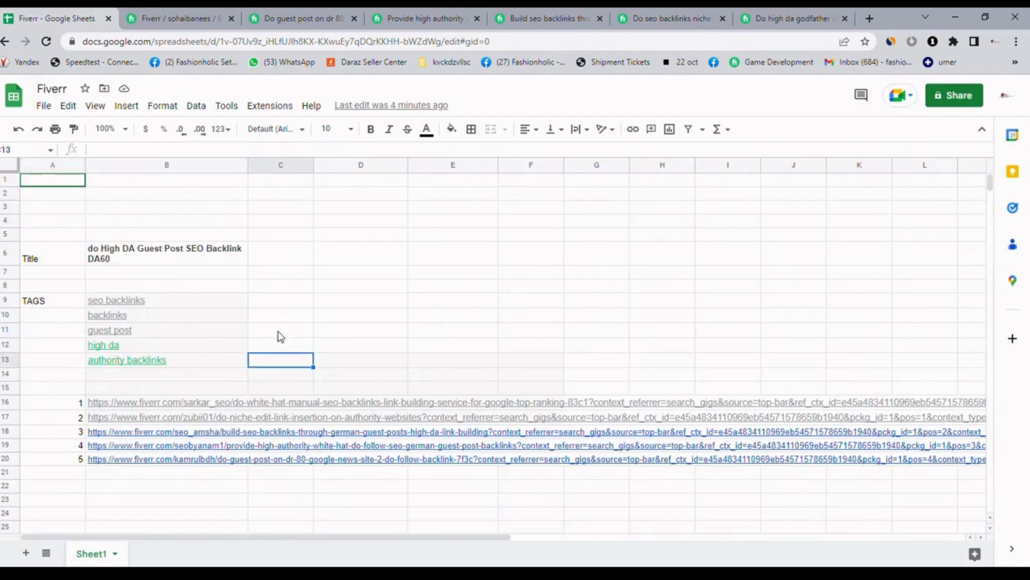
key("Down")
key("Down")
key("Down")
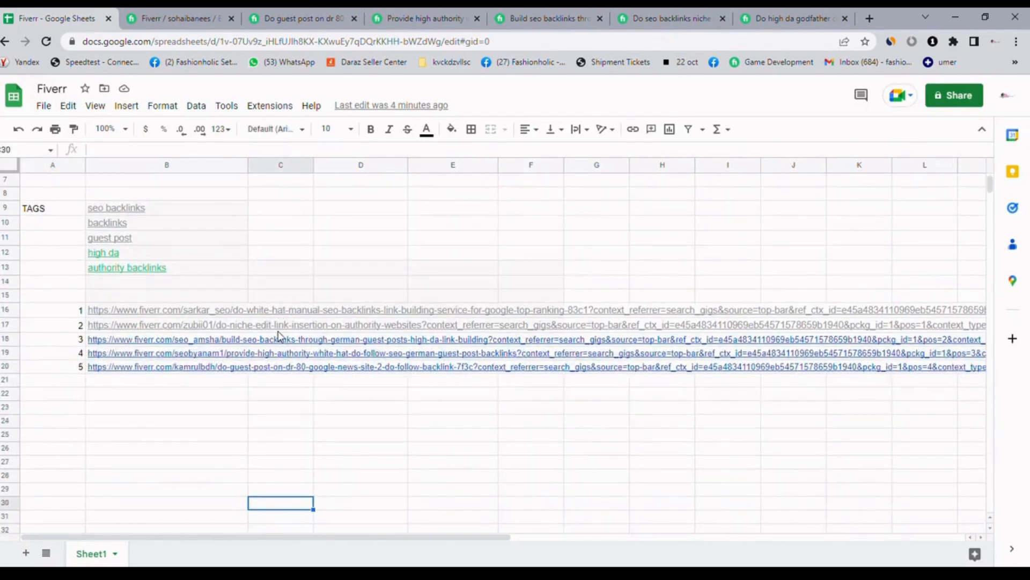
key("Up")
key("Up")
key("Up")
key("Up")
key("Up")
key("ctrl+v")
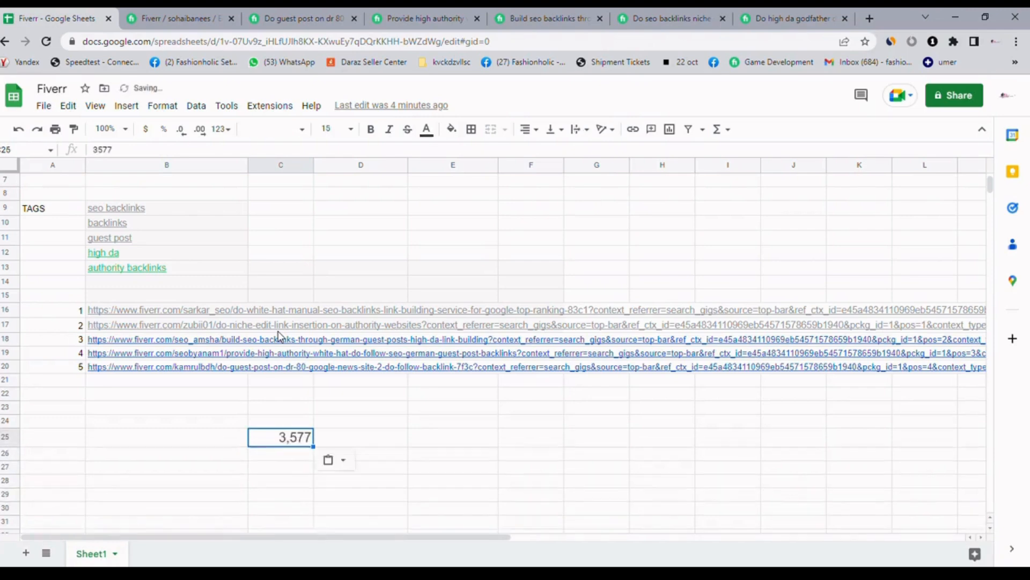
key("Up")
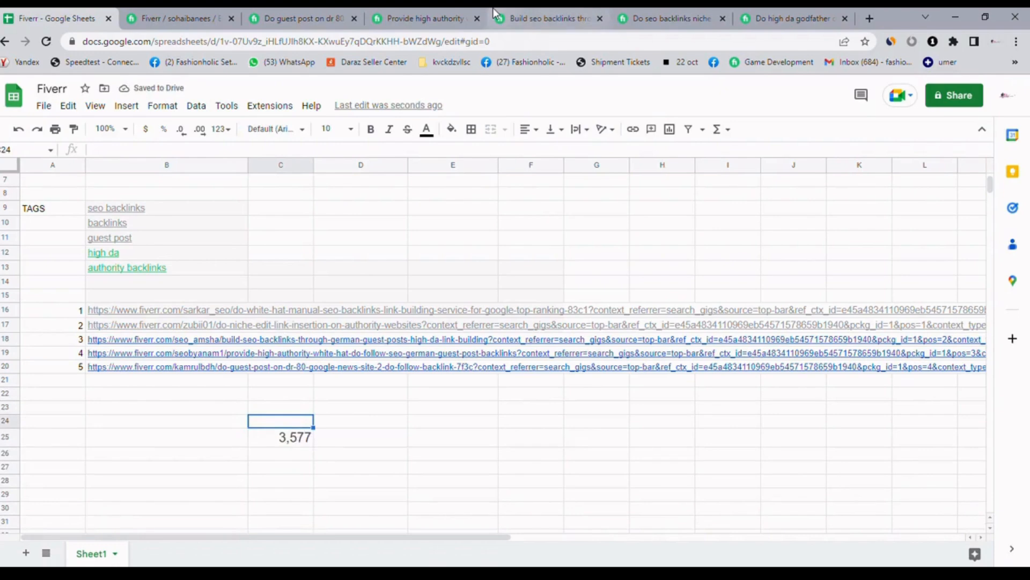
type("2")
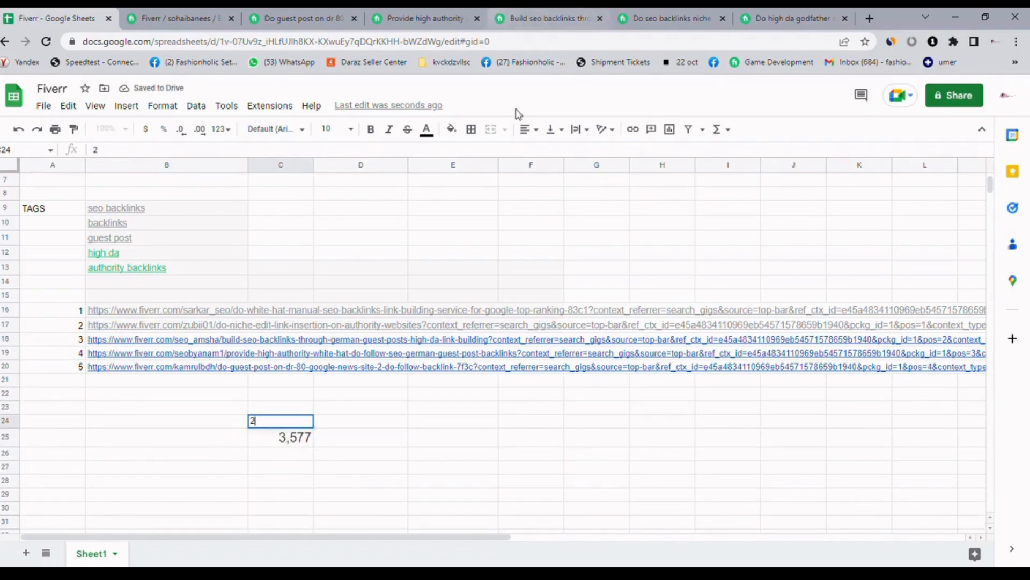
left_click(361, 452)
Step: Copy the German guest post gig's 2,385 price into D25
left_click(358, 445)
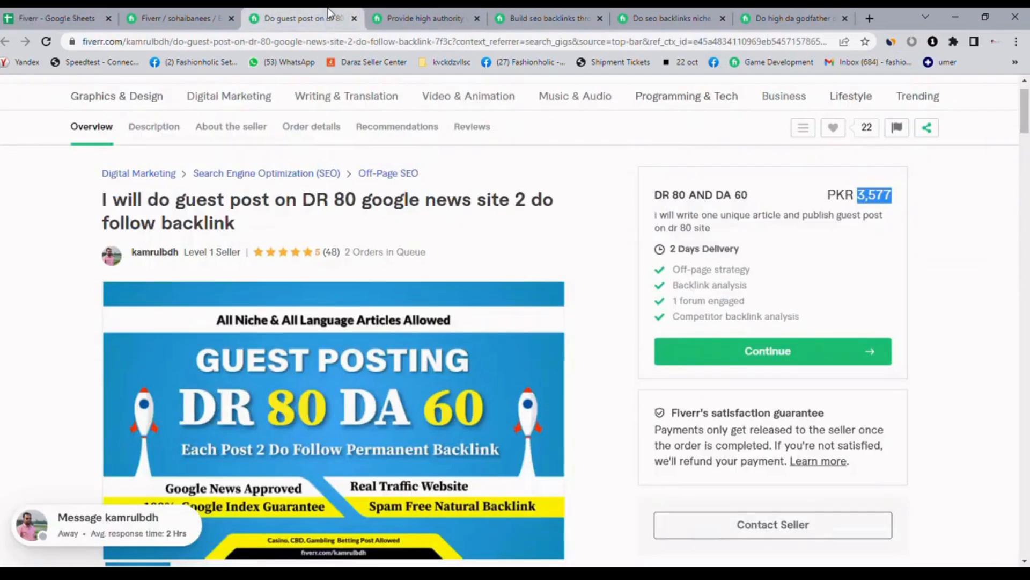
left_click(328, 9)
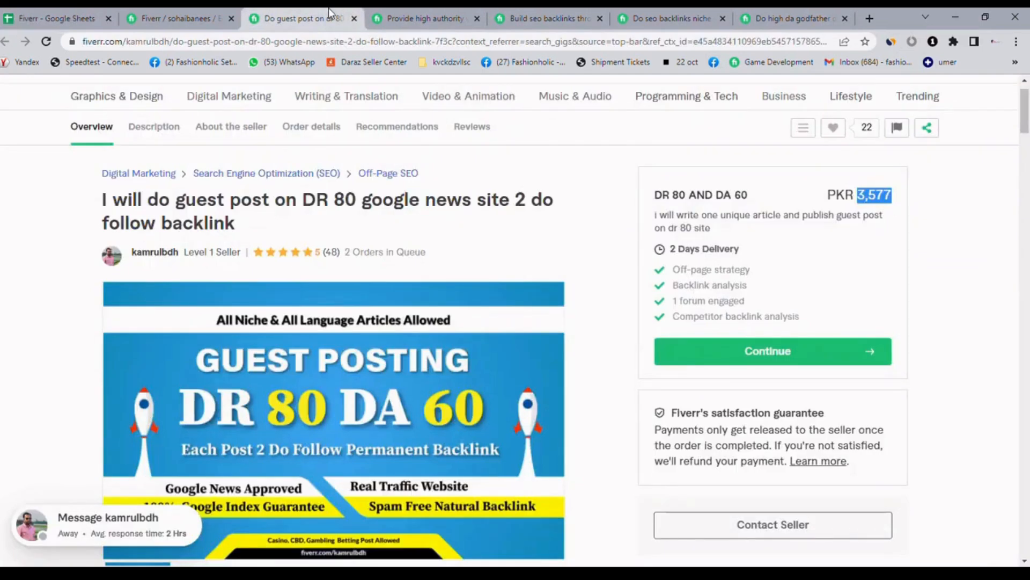
left_click(391, 10)
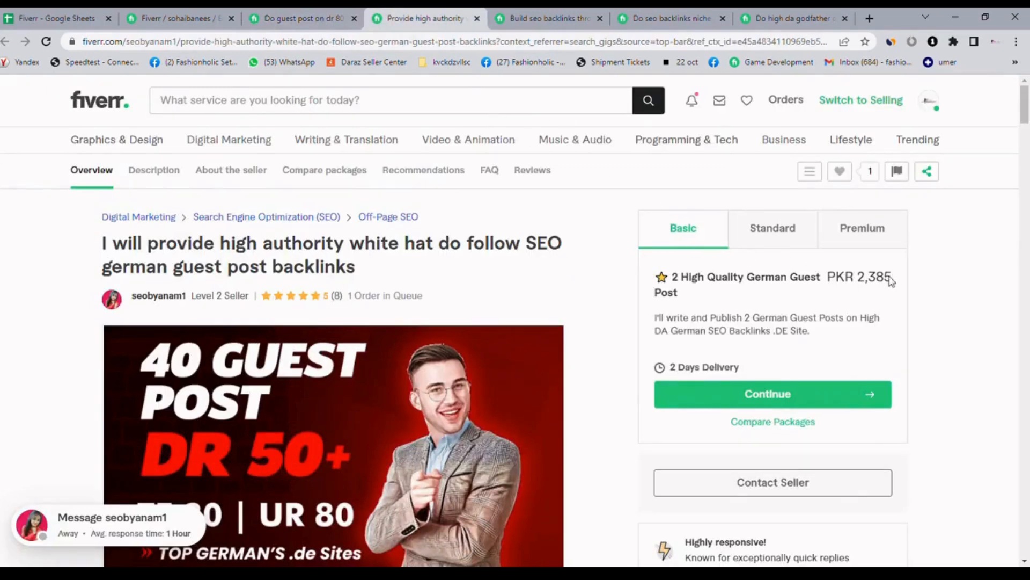
left_click_drag(861, 280, 897, 280)
key("ctrl+c")
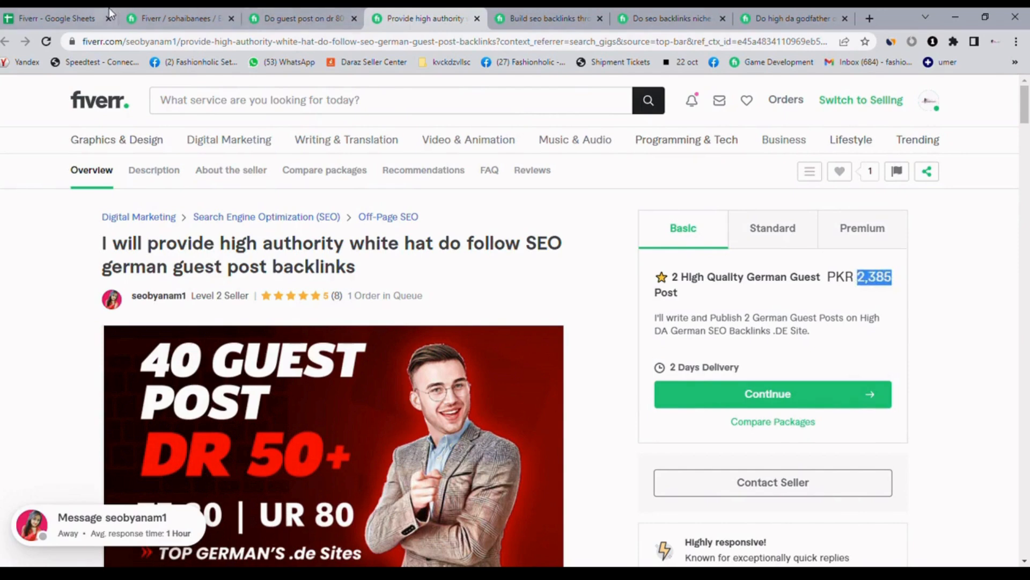
left_click(59, 13)
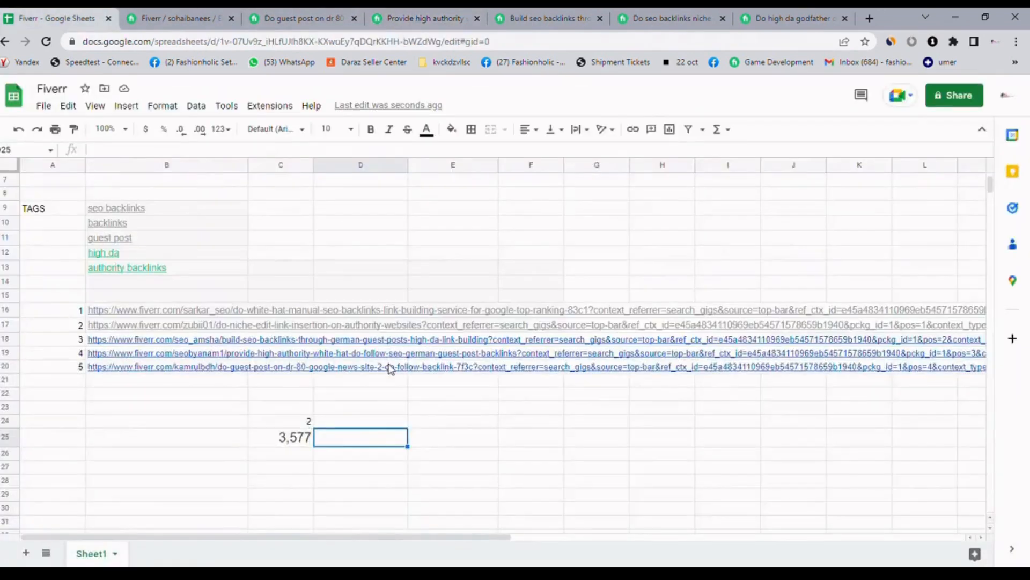
key("ctrl+v")
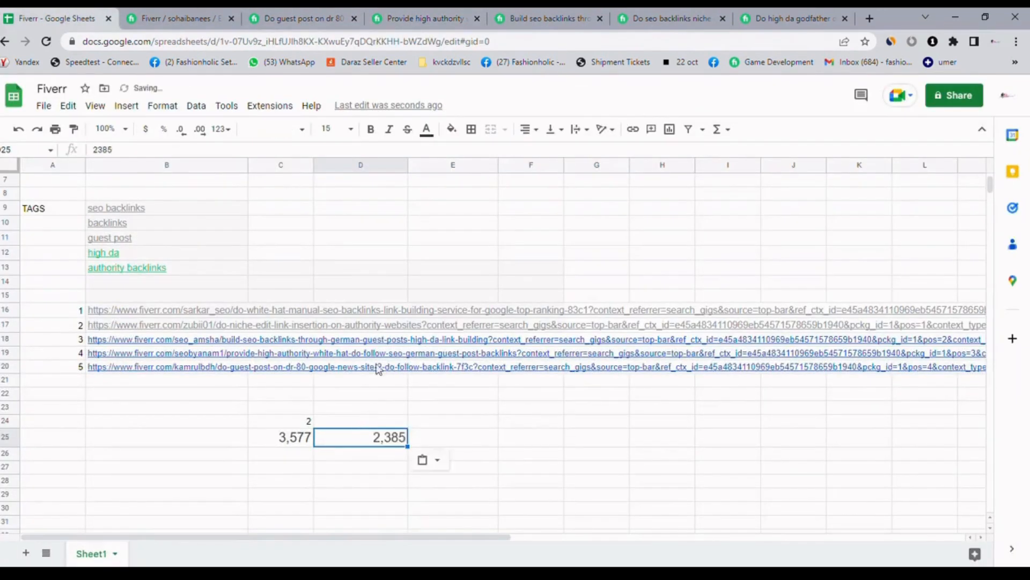
Step: Enter 1 as the post count in D24
left_click(400, 12)
left_click(29, 9)
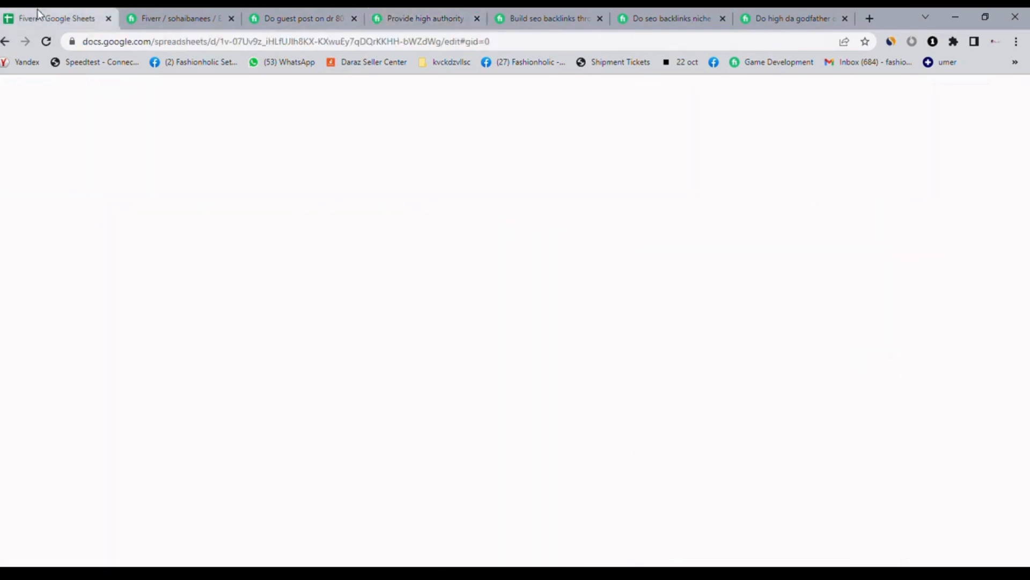
left_click(354, 424)
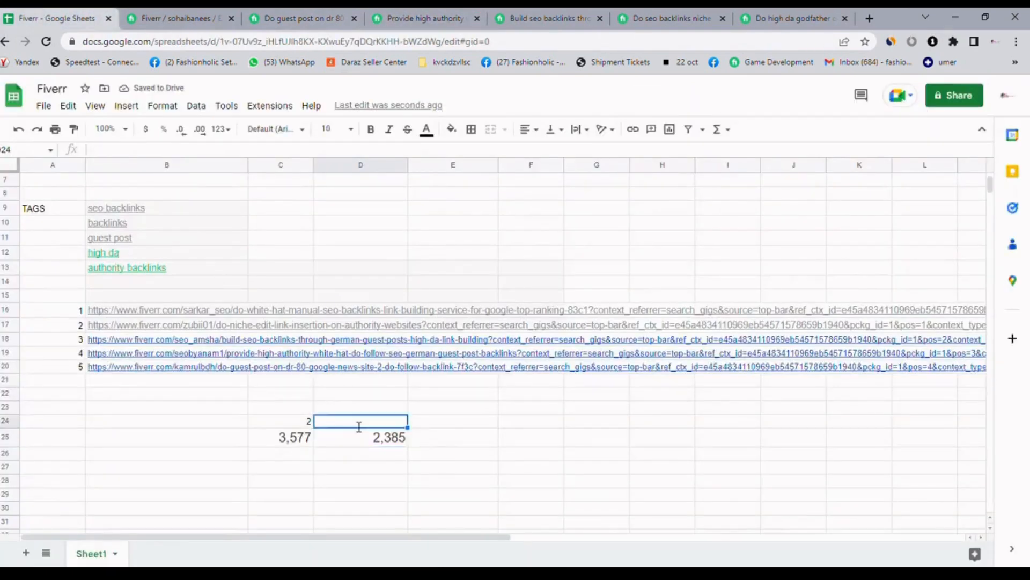
type("1")
left_click(424, 424)
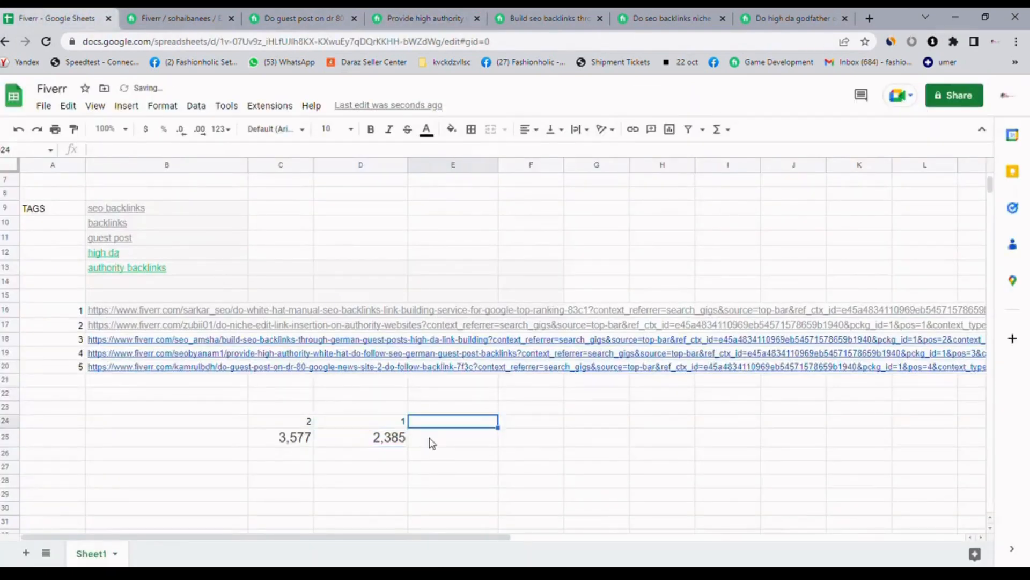
left_click(507, 20)
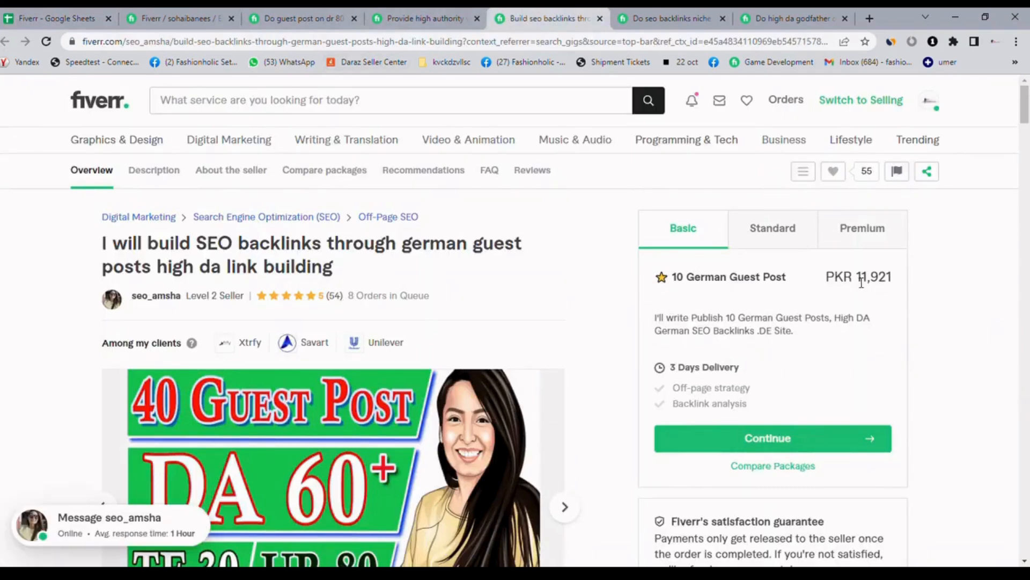
Step: Paste the German guest posts gig's 11,921 price into E25 and enter 8 in E24
left_click_drag(857, 280, 903, 280)
key("ctrl+c")
left_click(196, 16)
left_click(40, 13)
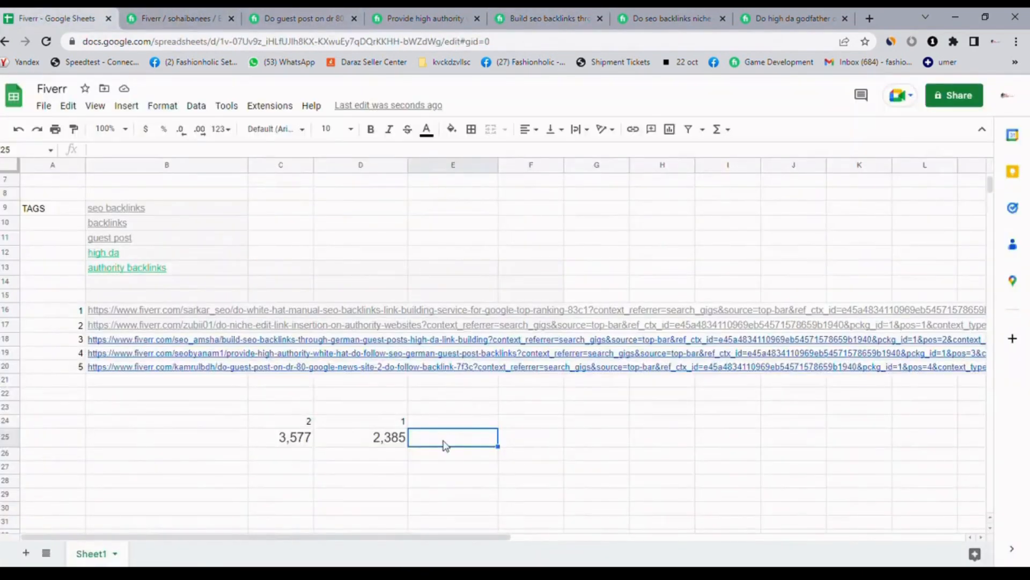
key("ctrl+v")
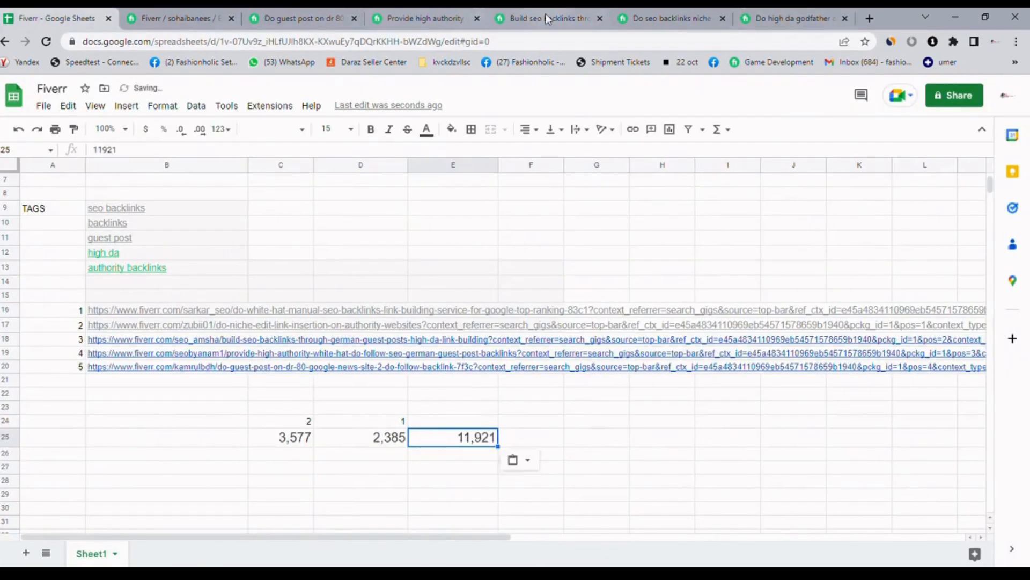
left_click(520, 12)
left_click(107, 10)
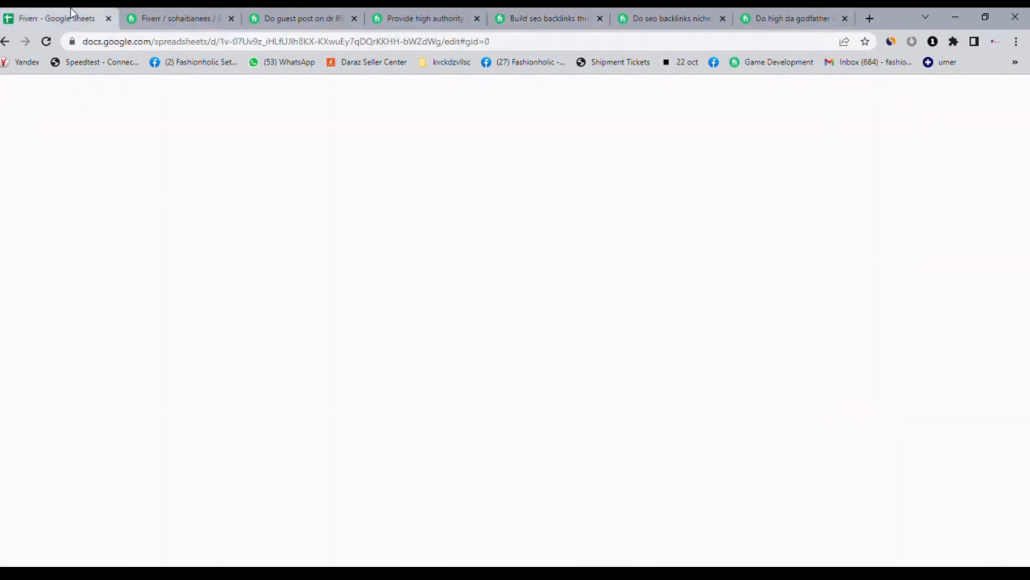
left_click(452, 424)
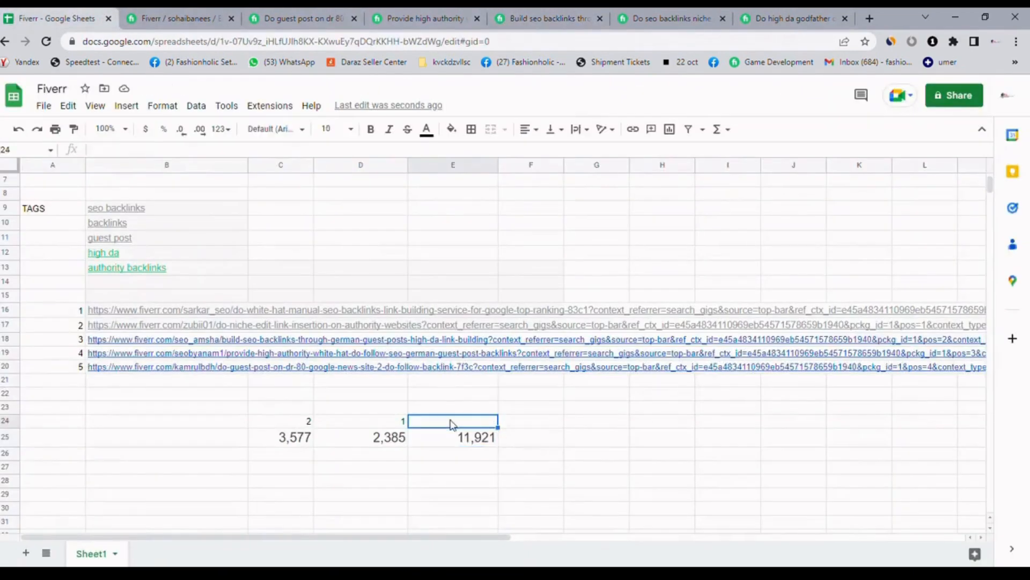
type("8")
key("Return")
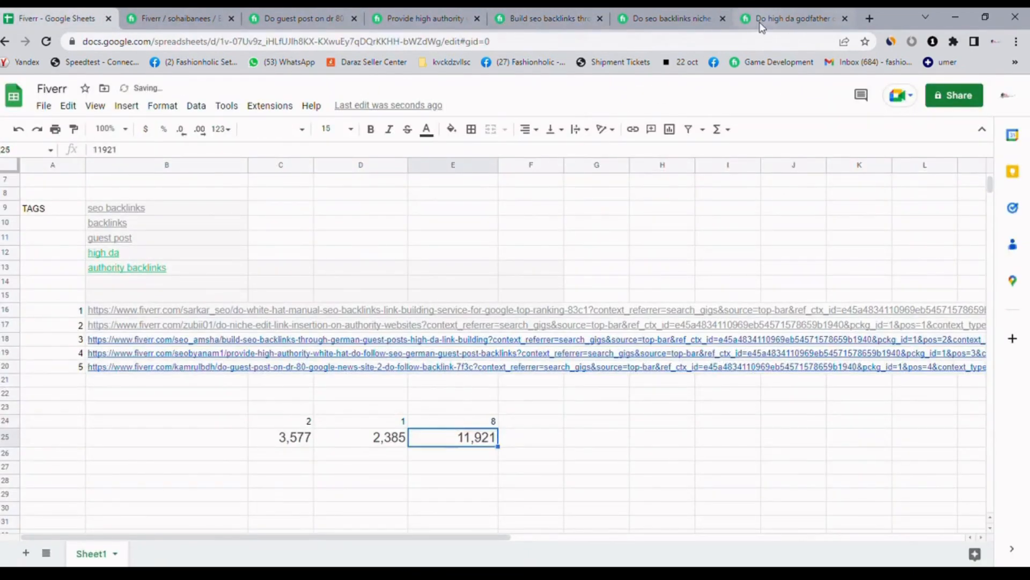
Step: Copy the niche edit gig's 7,153 price into F25 and enter 3 in F24
left_click(574, 11)
left_click(646, 17)
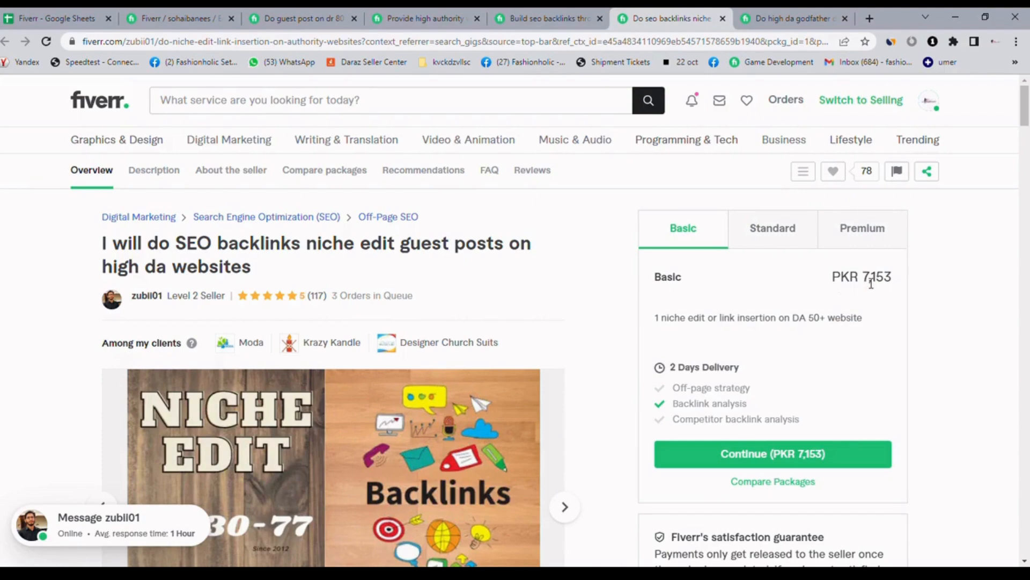
left_click_drag(862, 279, 896, 283)
key("ctrl+c")
left_click(82, 12)
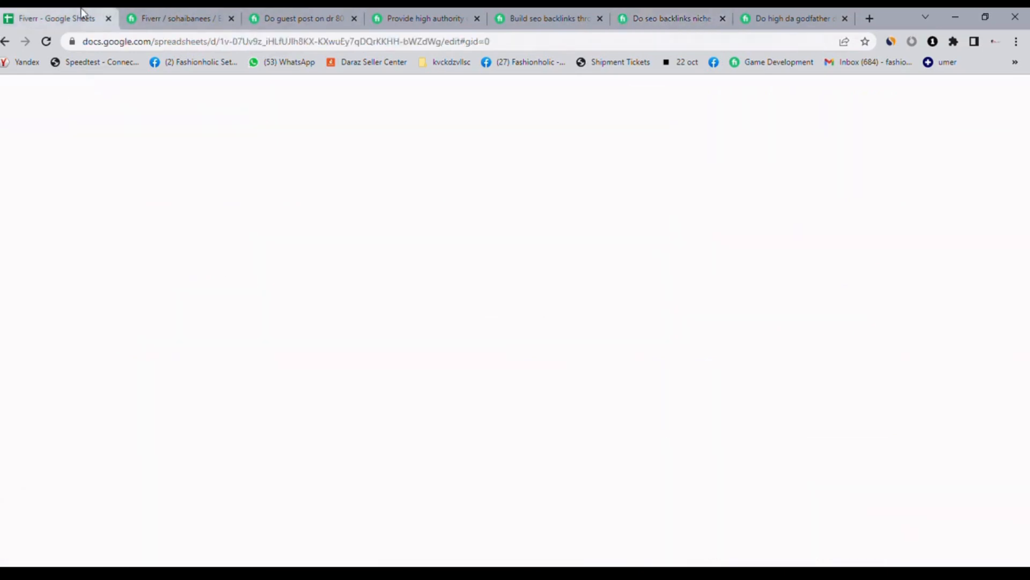
left_click(547, 441)
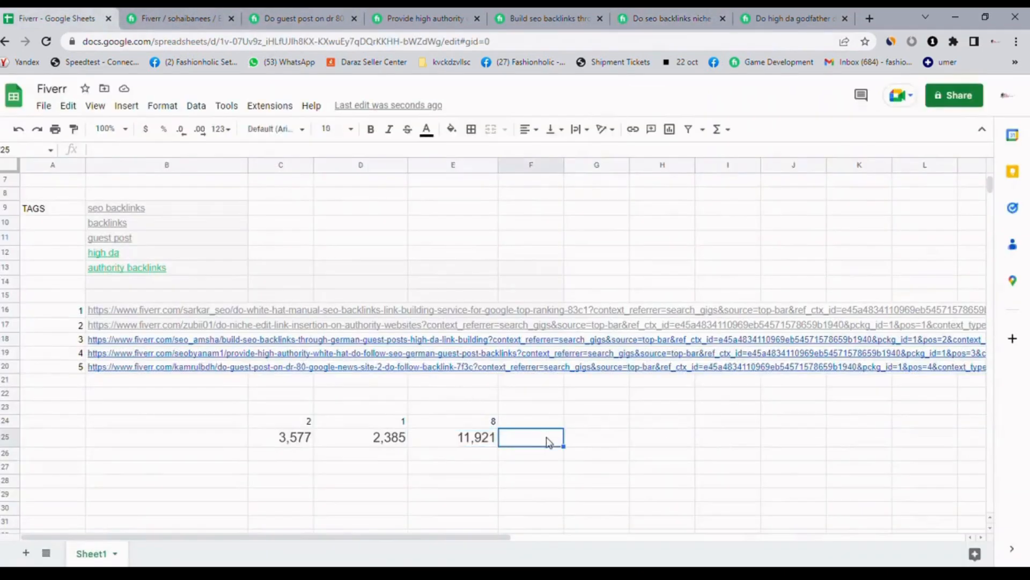
key("ctrl+v")
left_click(543, 424)
type("3")
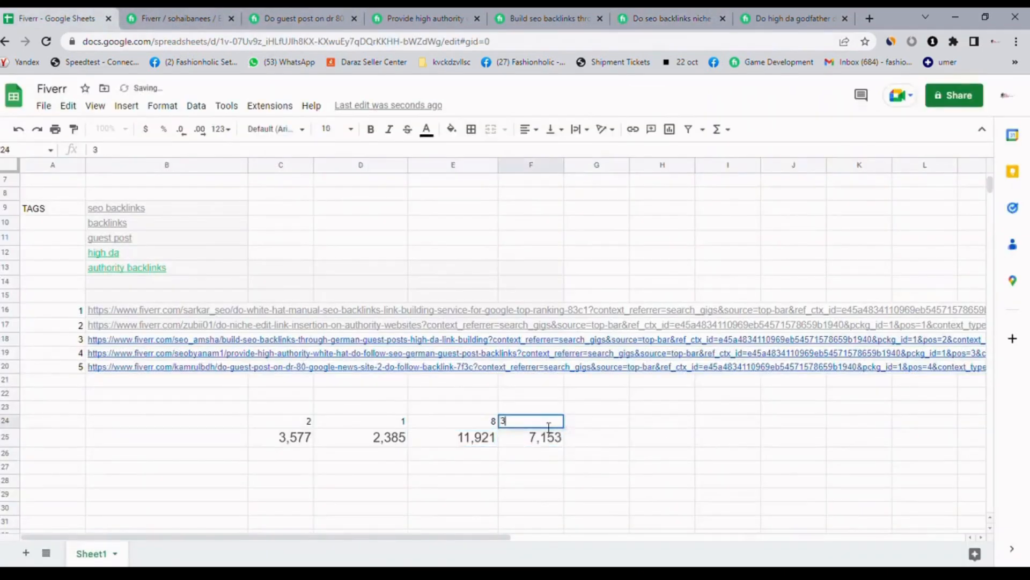
key("Return")
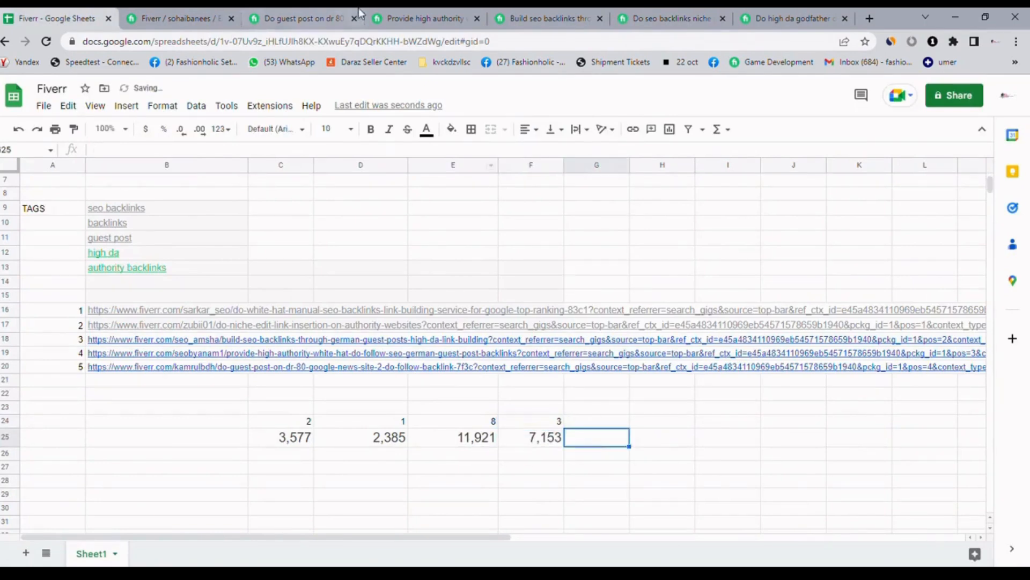
left_click(640, 20)
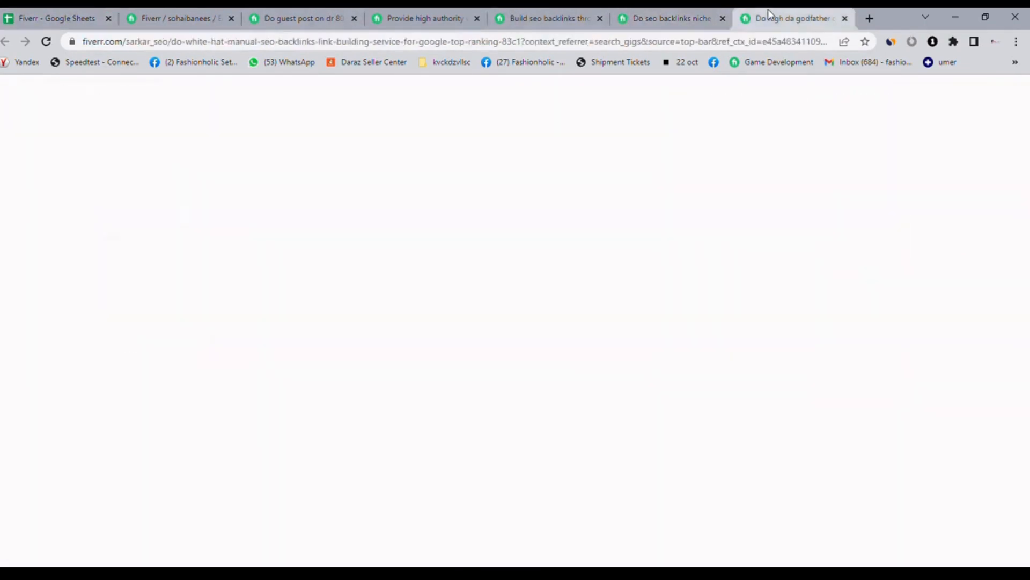
Step: Copy the godfather gig's 35,762 price into G25 and enter 7 in G24
left_click(773, 18)
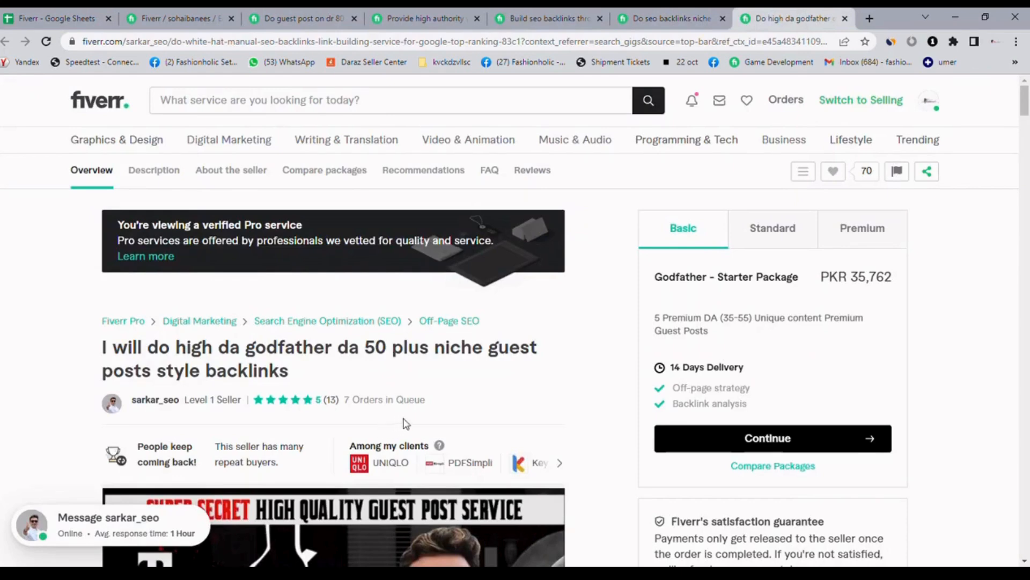
left_click_drag(1027, 112, 1026, 119)
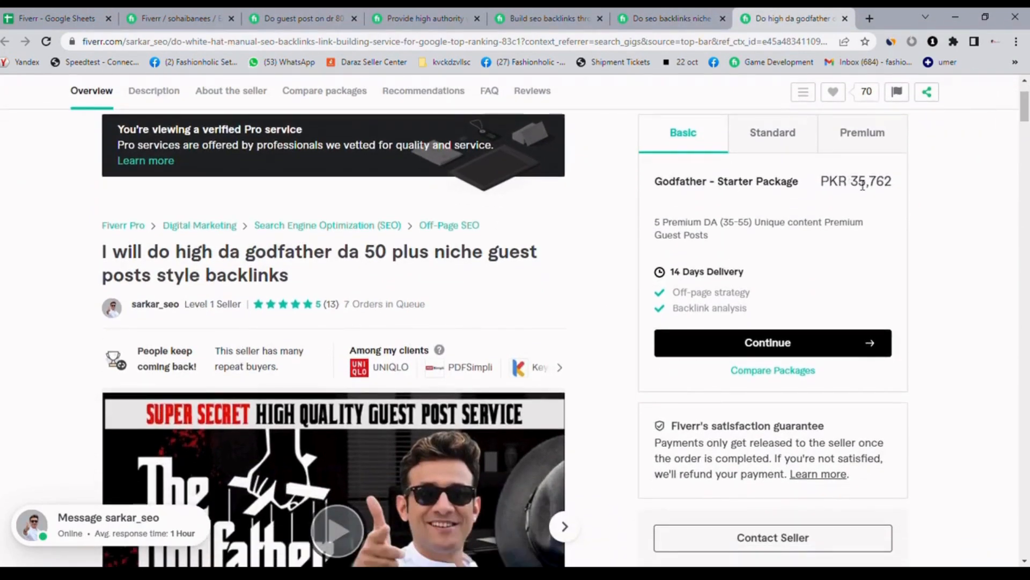
left_click_drag(852, 185, 895, 185)
key("ctrl+c")
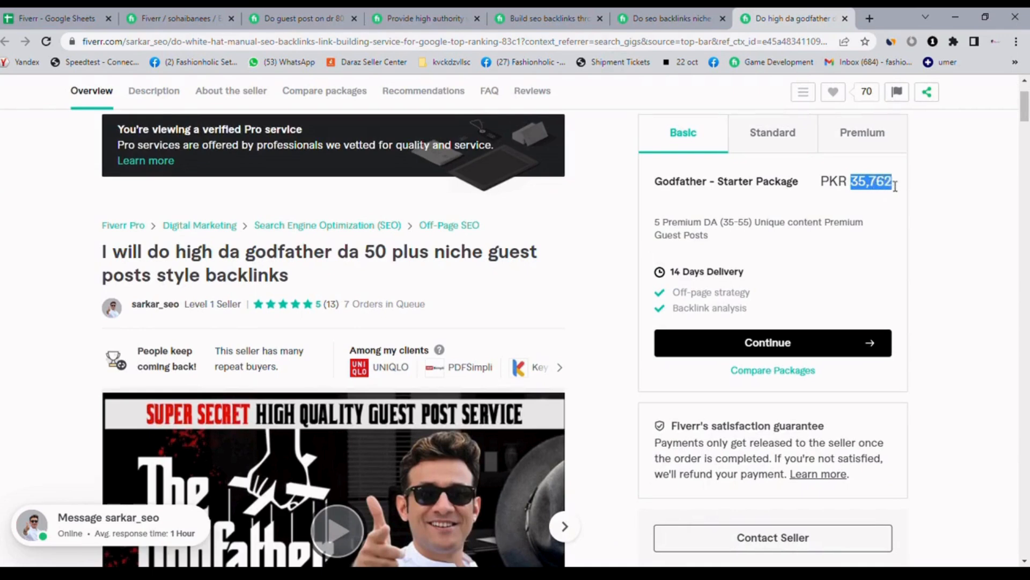
left_click(52, 18)
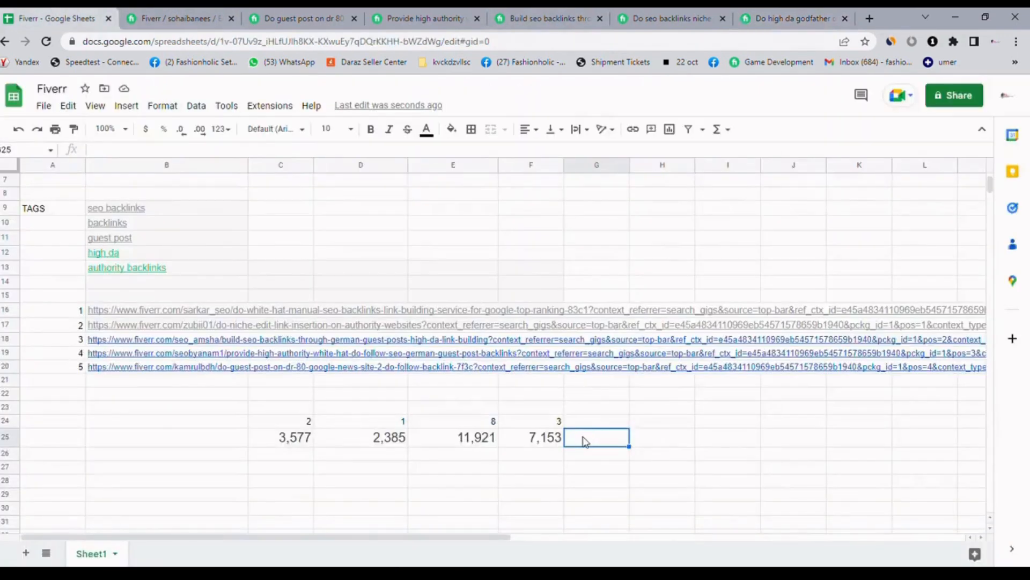
key("ctrl+v")
left_click(585, 423)
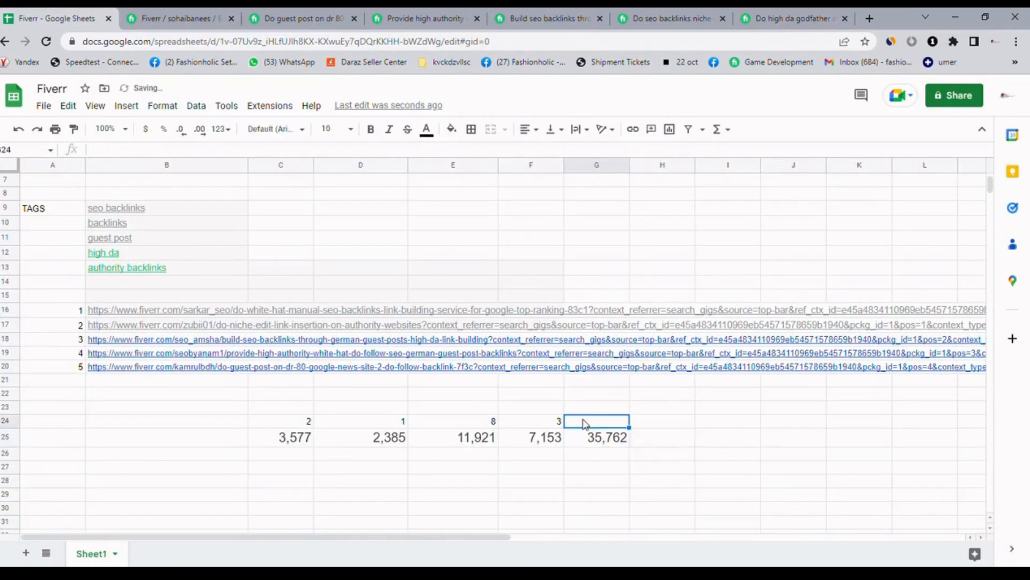
type("7")
key("Return")
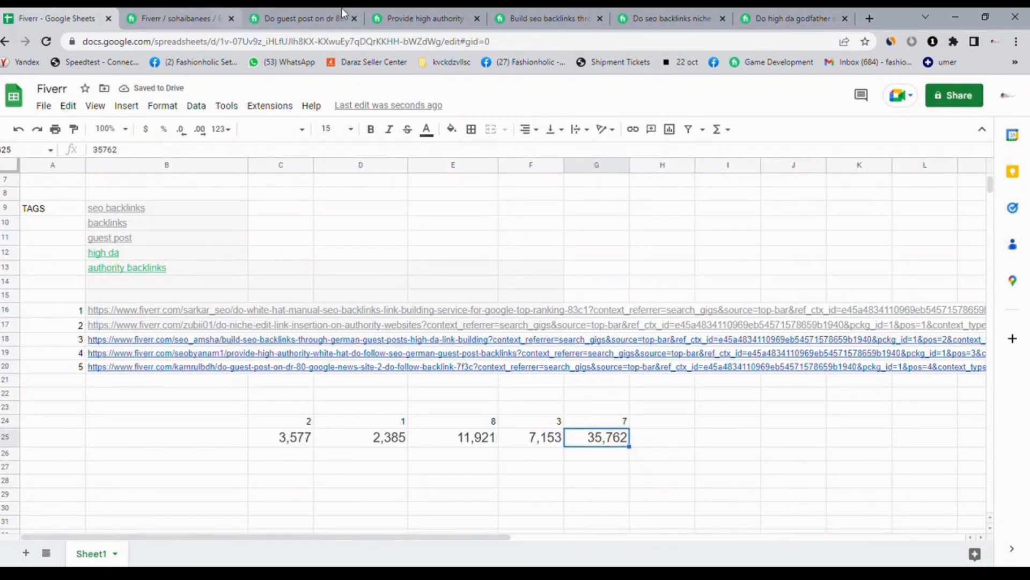
left_click(298, 16)
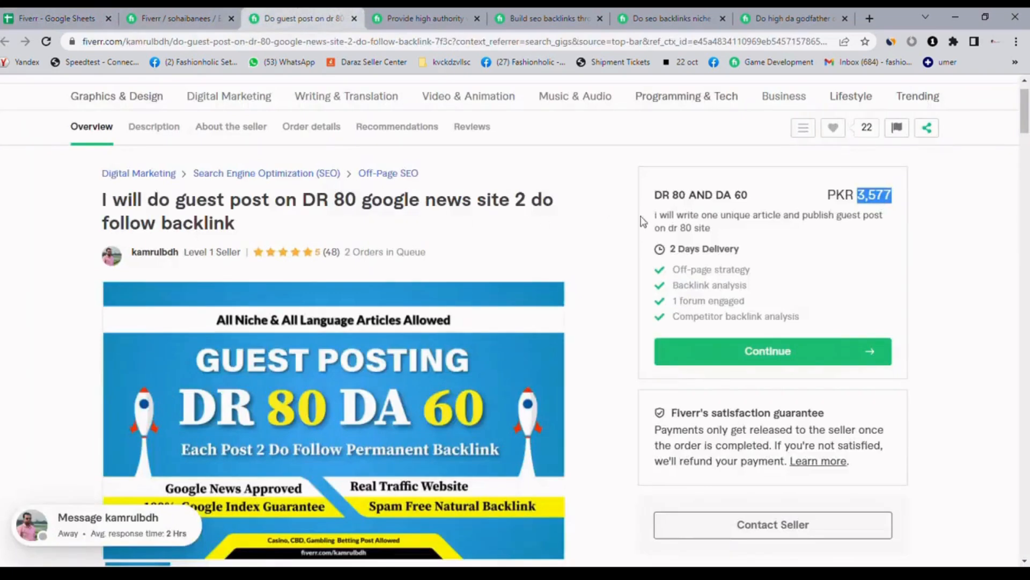
Step: Copy the DR 80 gig's package description into C26
left_click_drag(714, 237, 673, 226)
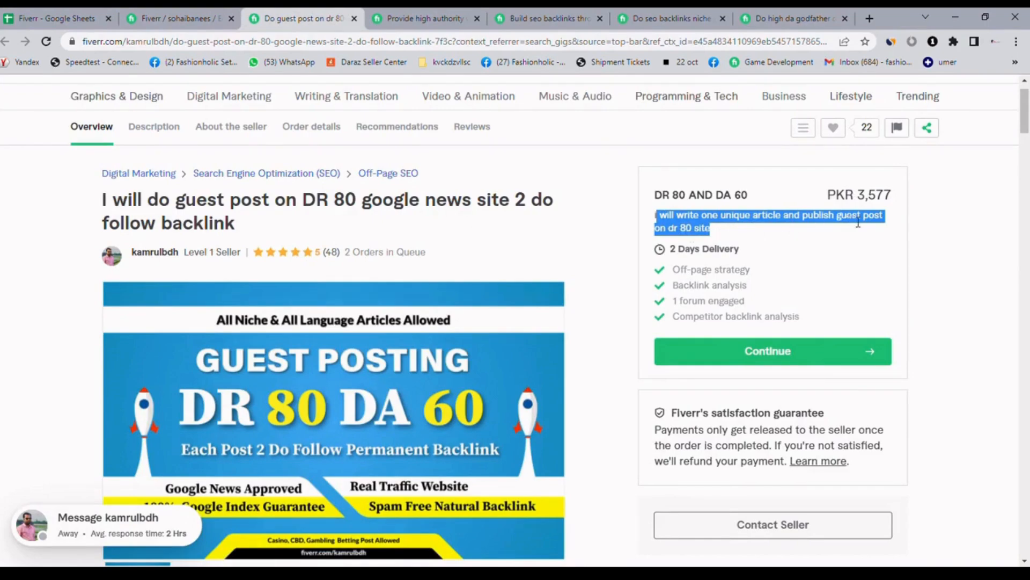
left_click_drag(715, 231, 670, 224)
left_click(210, 17)
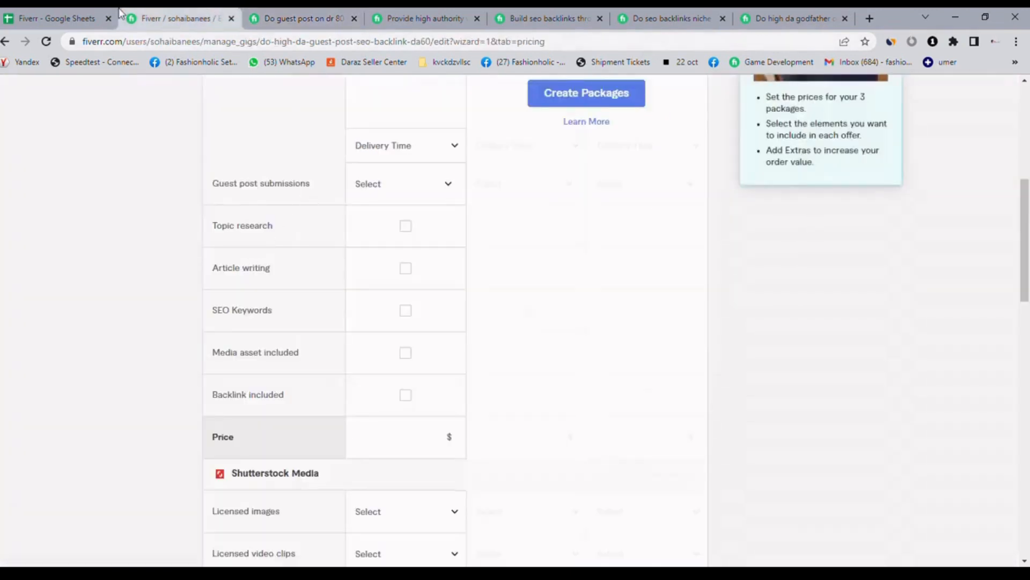
left_click(70, 17)
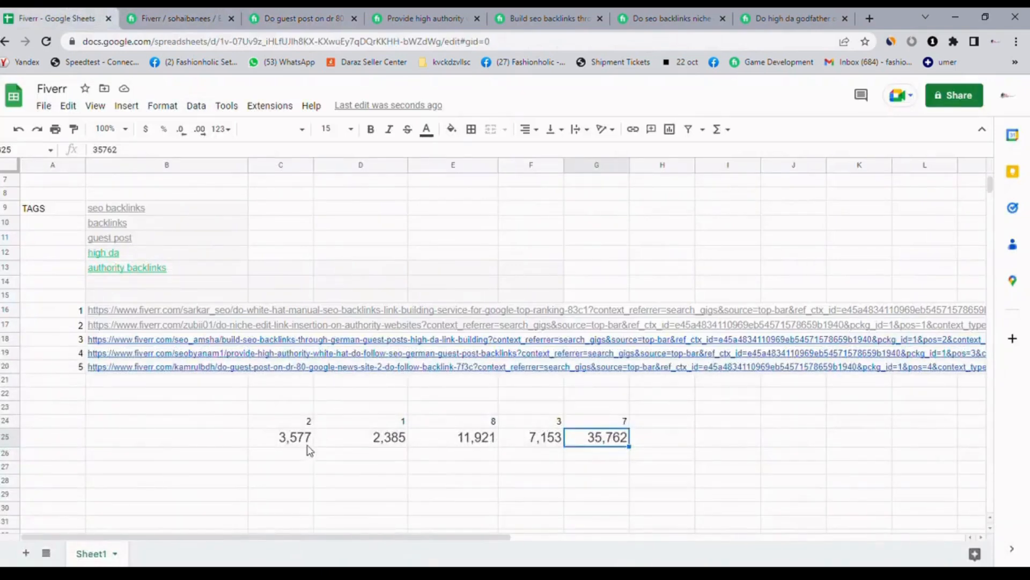
left_click(304, 454)
type("i will write one unique article and publish guest post on dr 80 site")
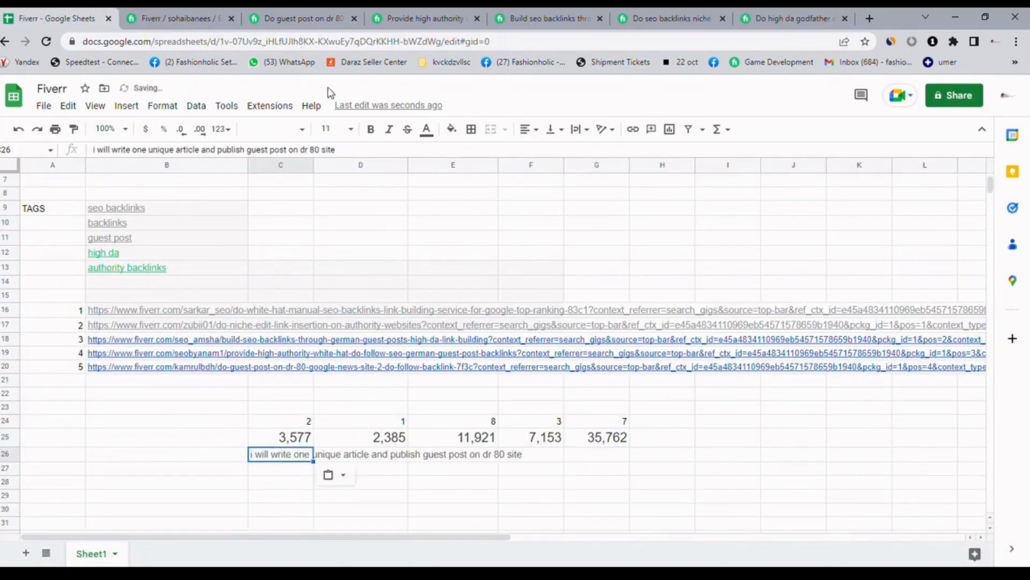
Step: Paste the German gig's '2 High Quality German Guest Post' title into D26
left_click(206, 14)
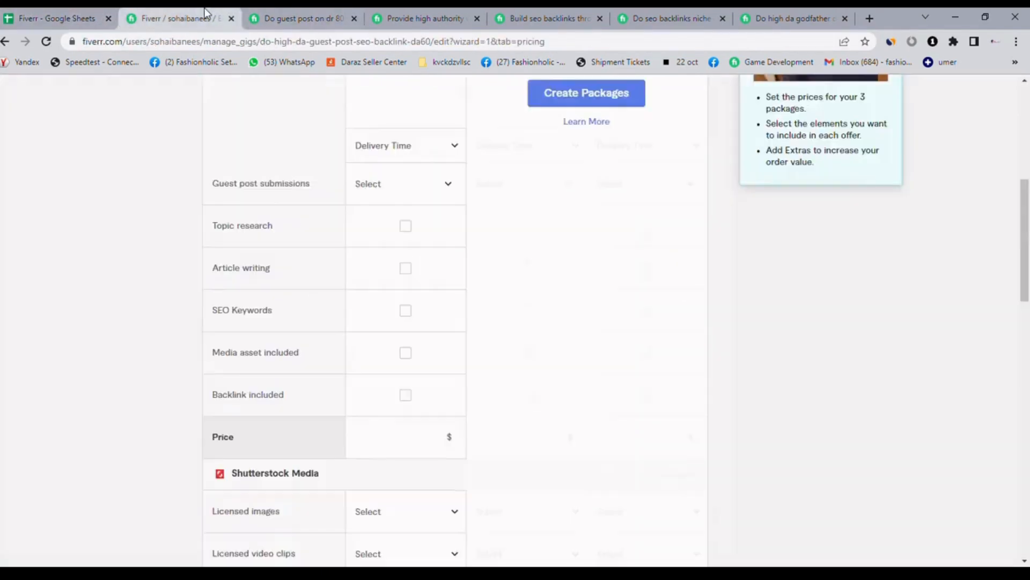
left_click(263, 12)
left_click(390, 17)
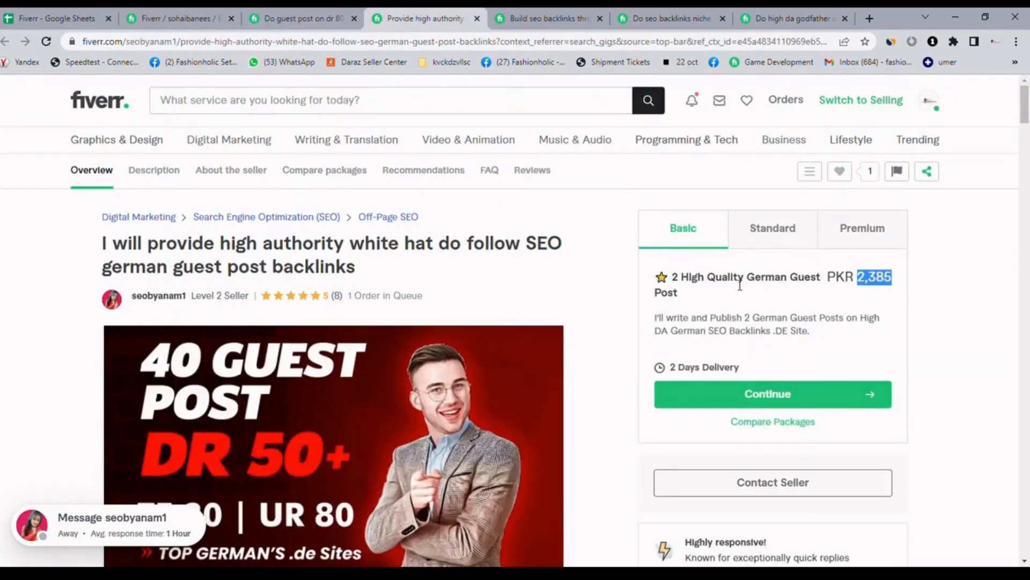
left_click_drag(673, 294, 654, 285)
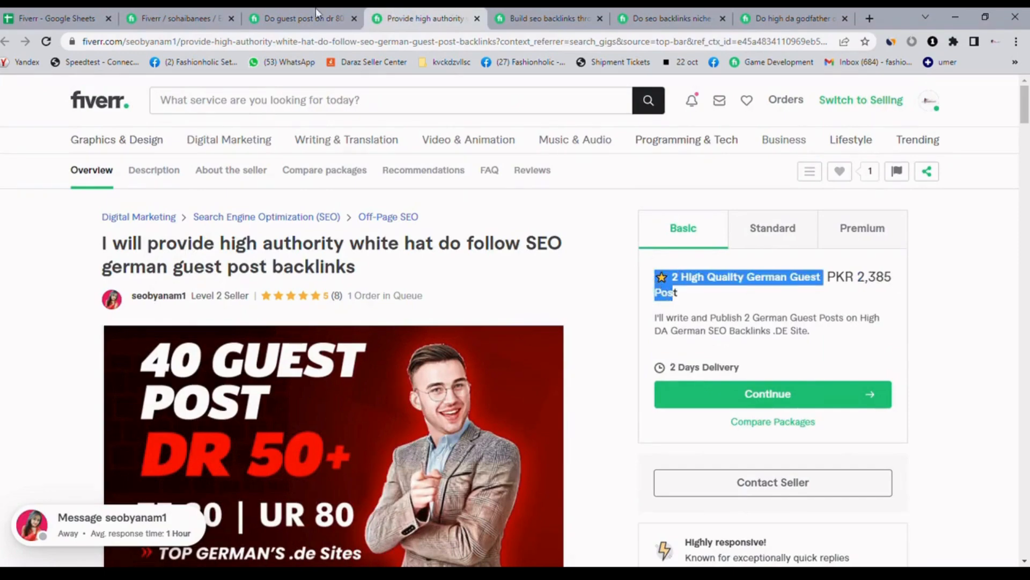
left_click(115, 13)
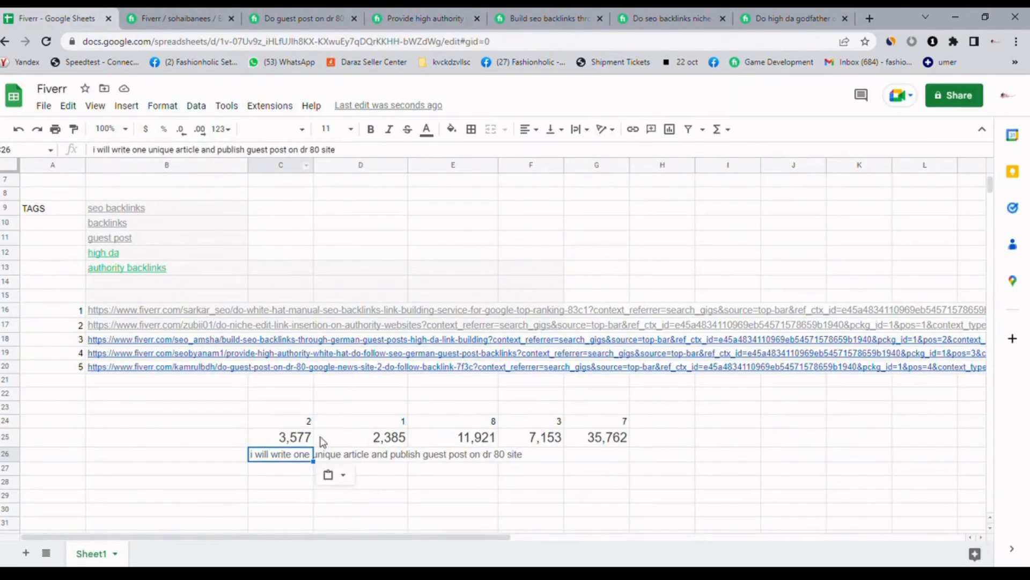
left_click(346, 462)
key("ctrl+v")
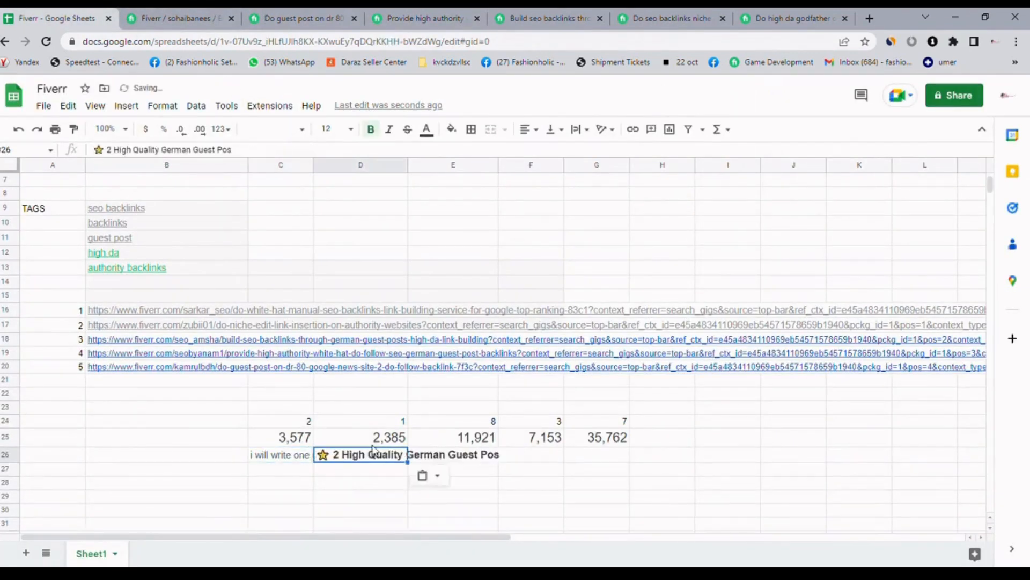
left_click(446, 462)
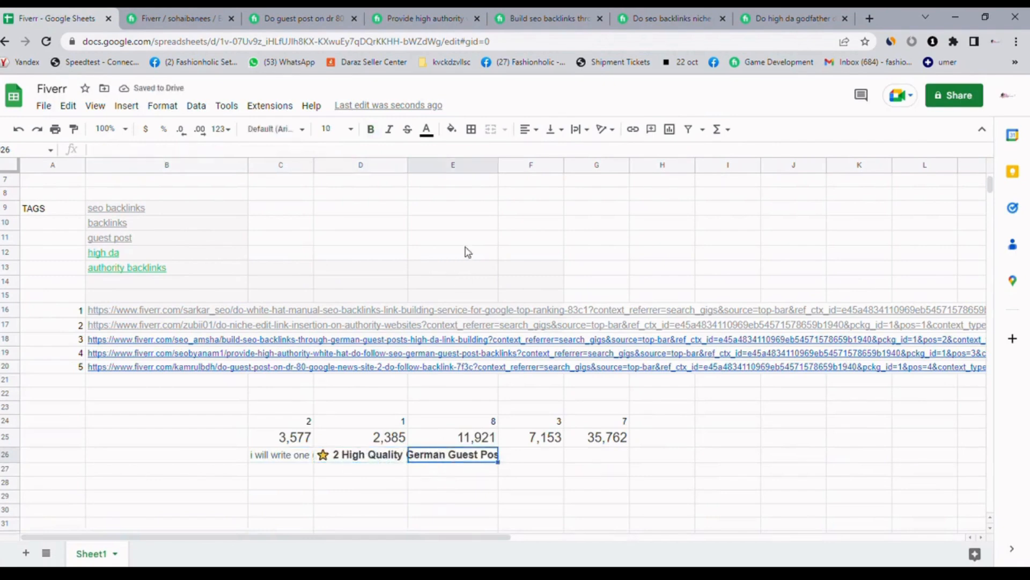
Step: Paste '10 German Guest Post' into E26
left_click(529, 13)
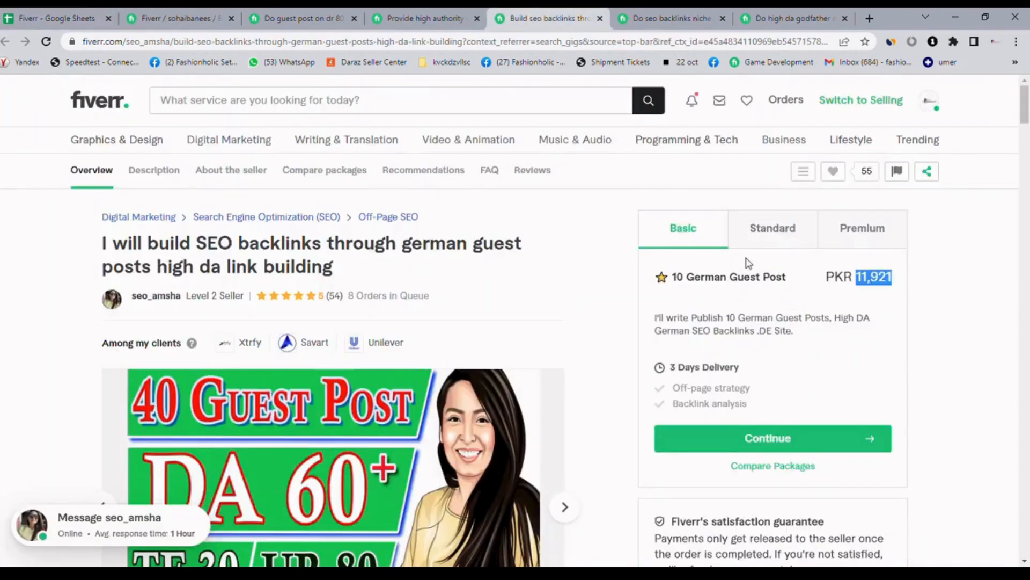
left_click_drag(790, 284, 677, 275)
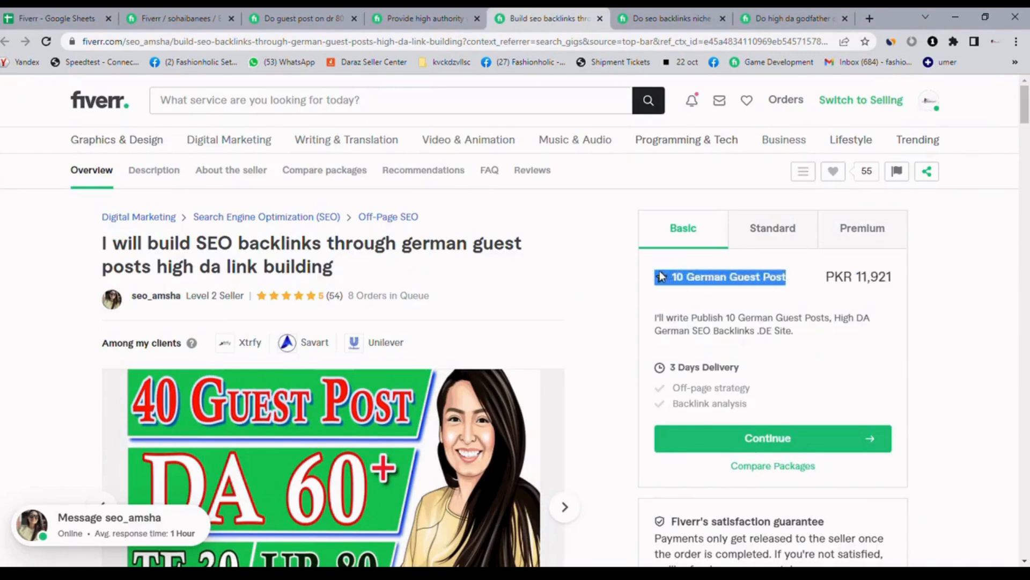
left_click(313, 14)
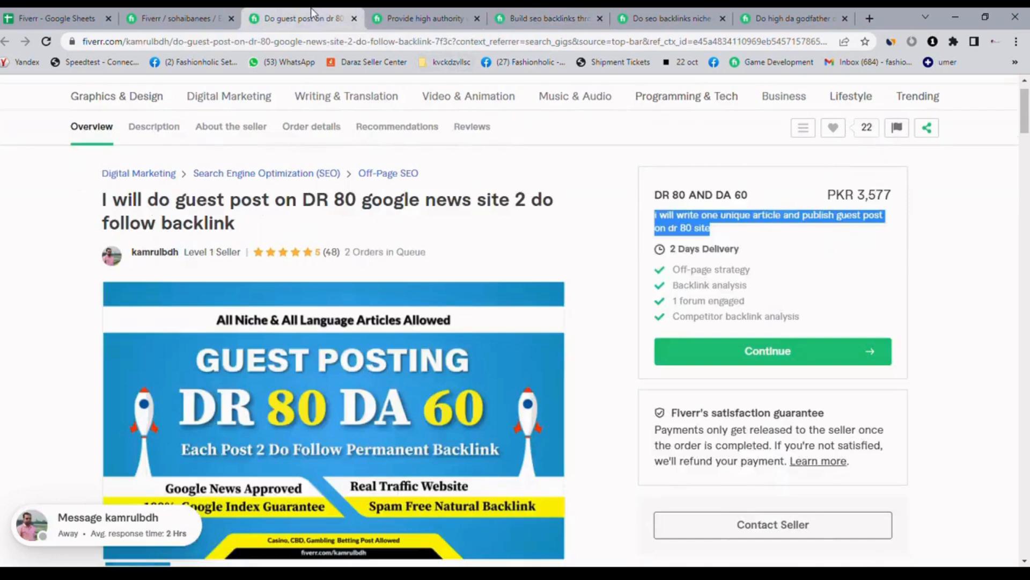
left_click(70, 18)
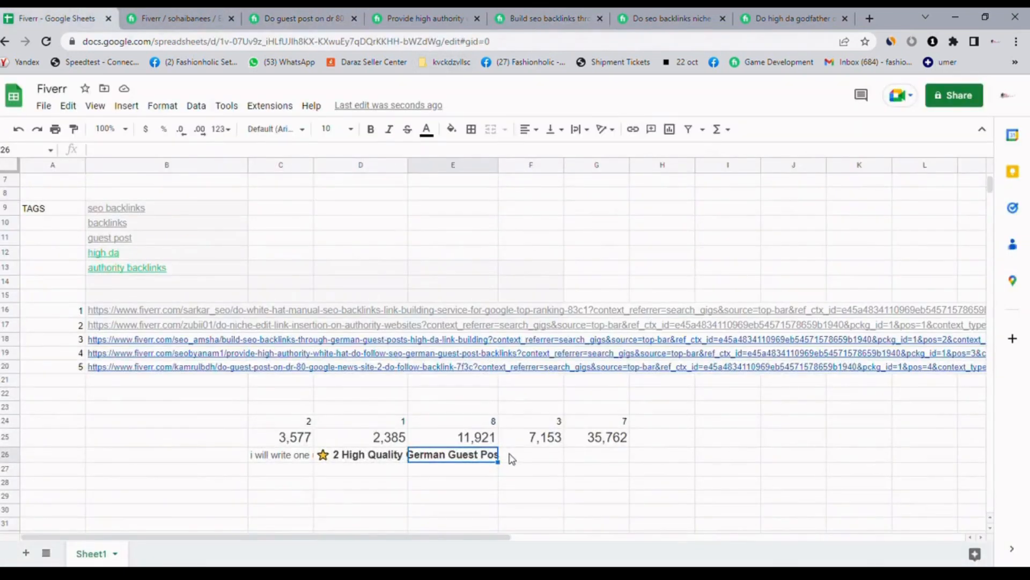
type("⭐ 10 German Guest Post")
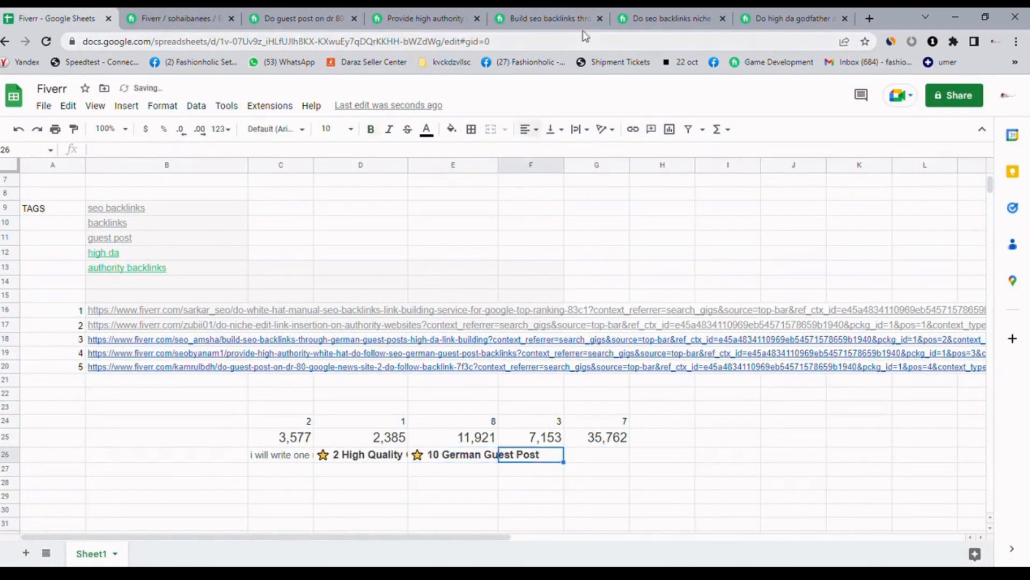
Step: Copy the niche edit gig's package description into F26
left_click(649, 18)
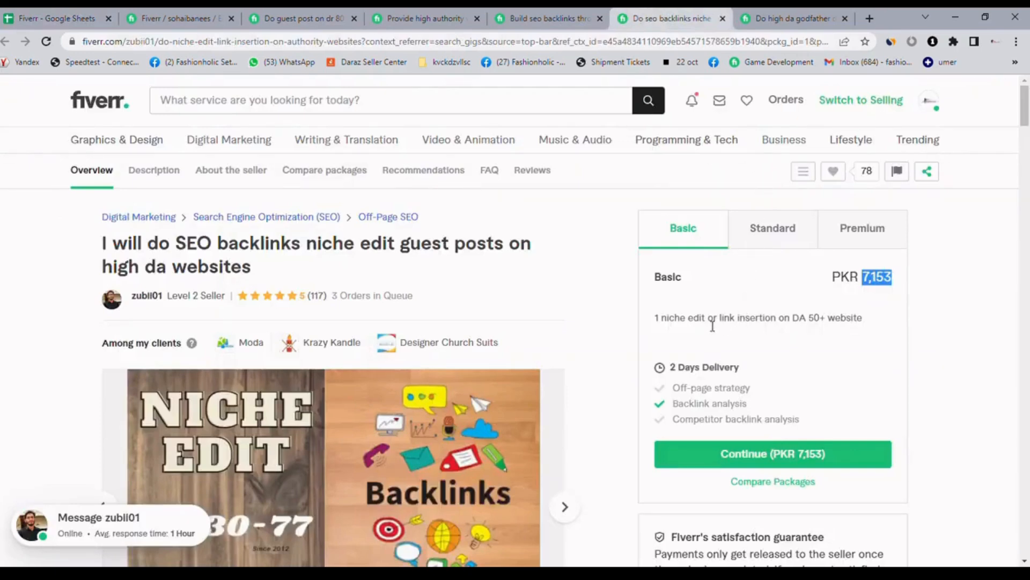
left_click_drag(656, 322, 866, 339)
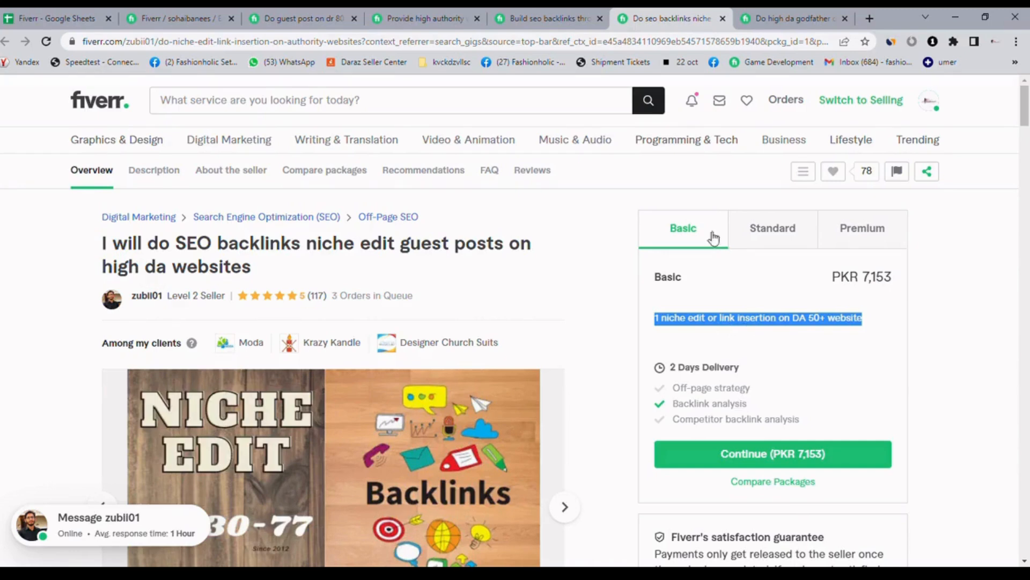
left_click(224, 16)
left_click(59, 18)
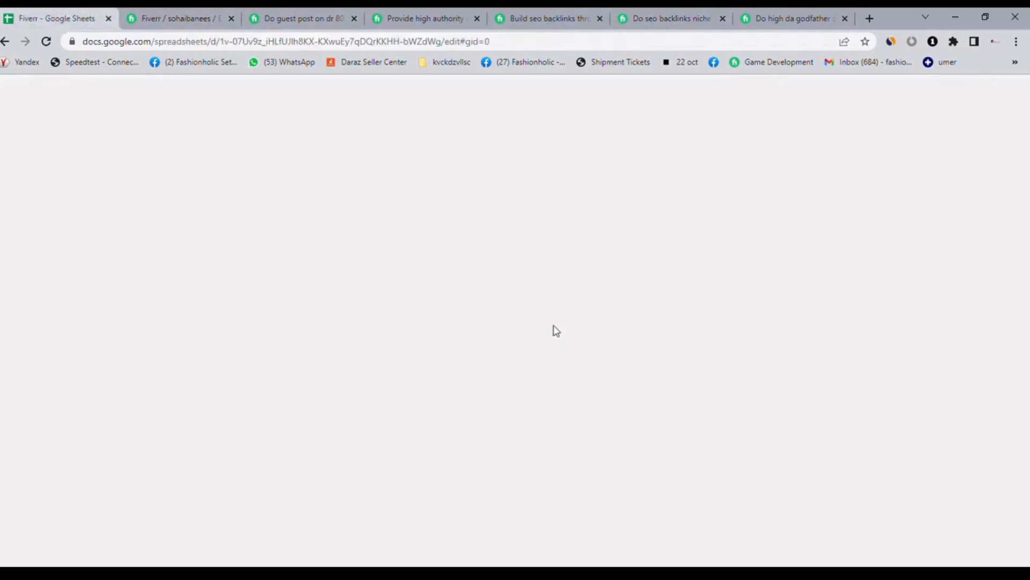
type("i niche edit or link insertion on DA 50+ website")
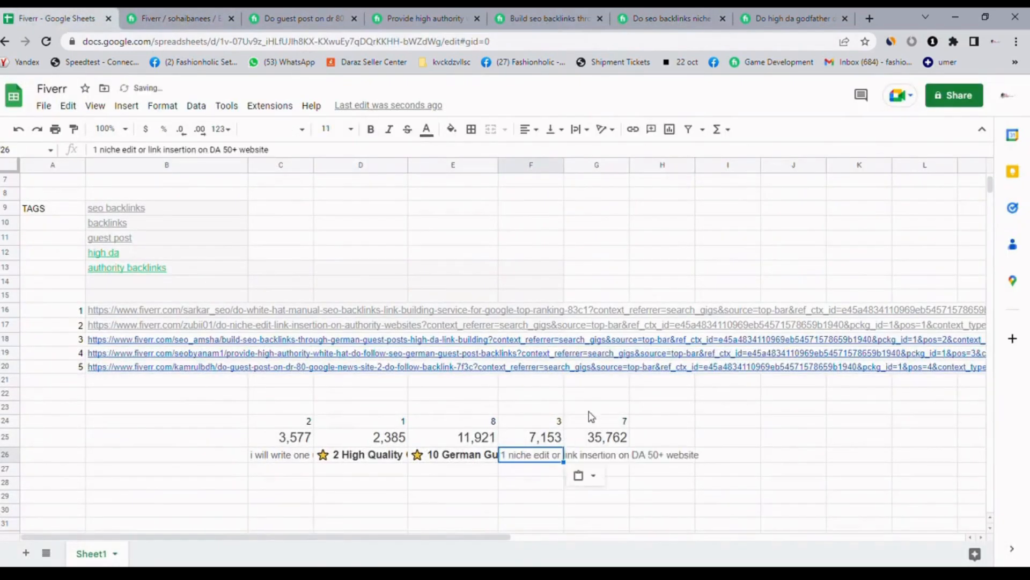
Step: Paste '5 Premium DA (35-55) Unique content Premium Guest Posts' into G26
left_click(752, 20)
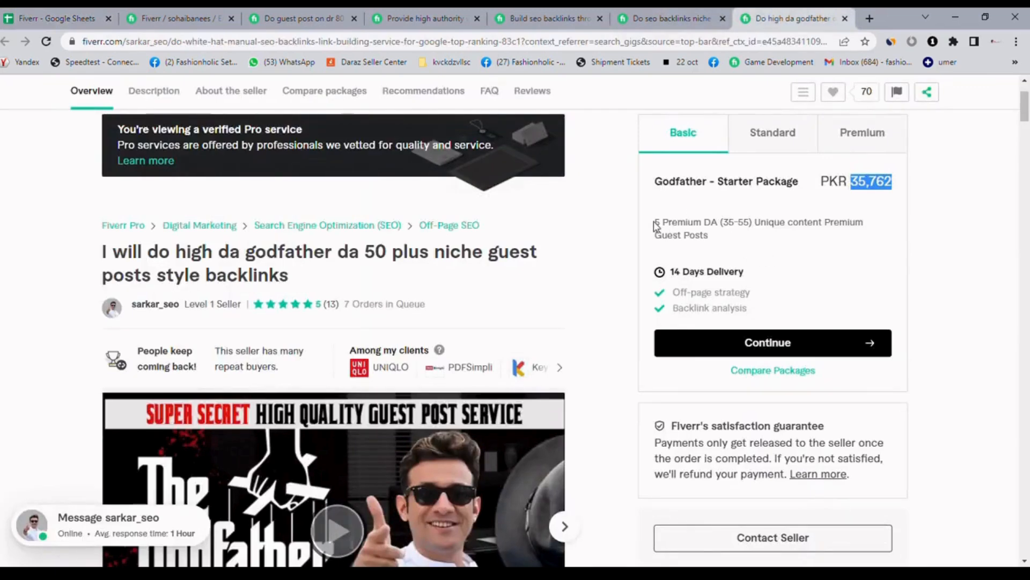
left_click_drag(655, 222, 715, 238)
key("ctrl+c")
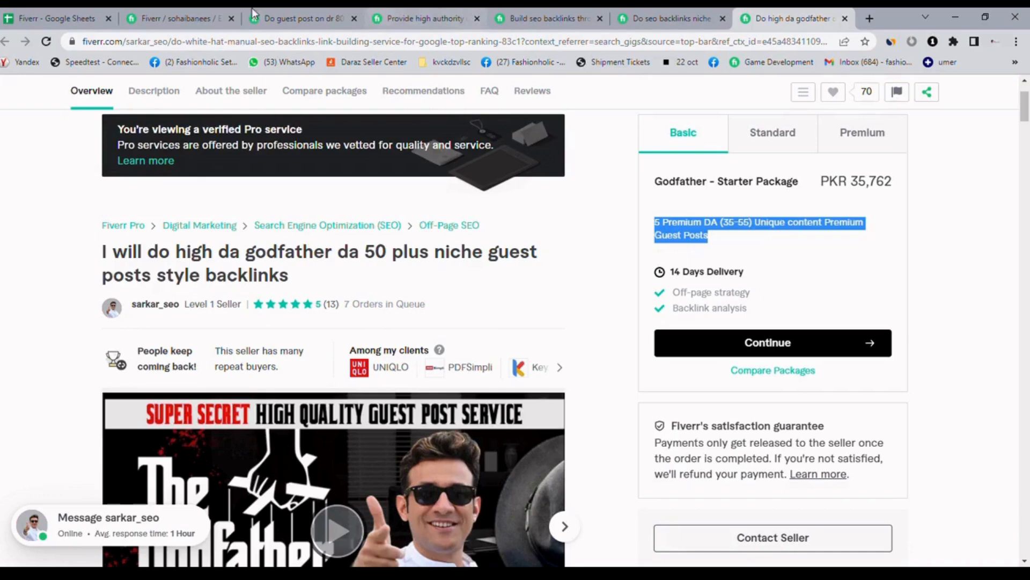
left_click(193, 12)
left_click(64, 17)
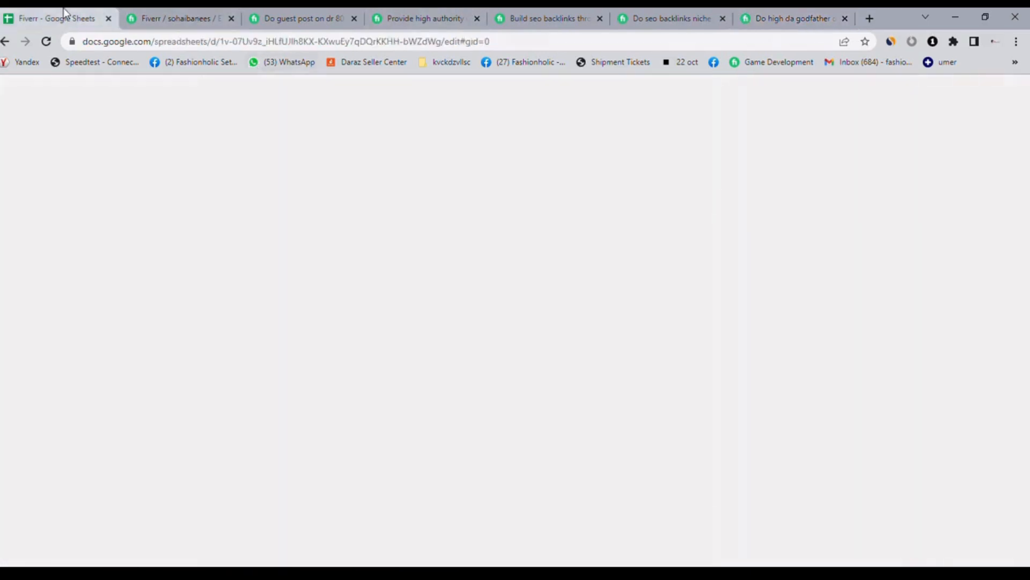
left_click(580, 461)
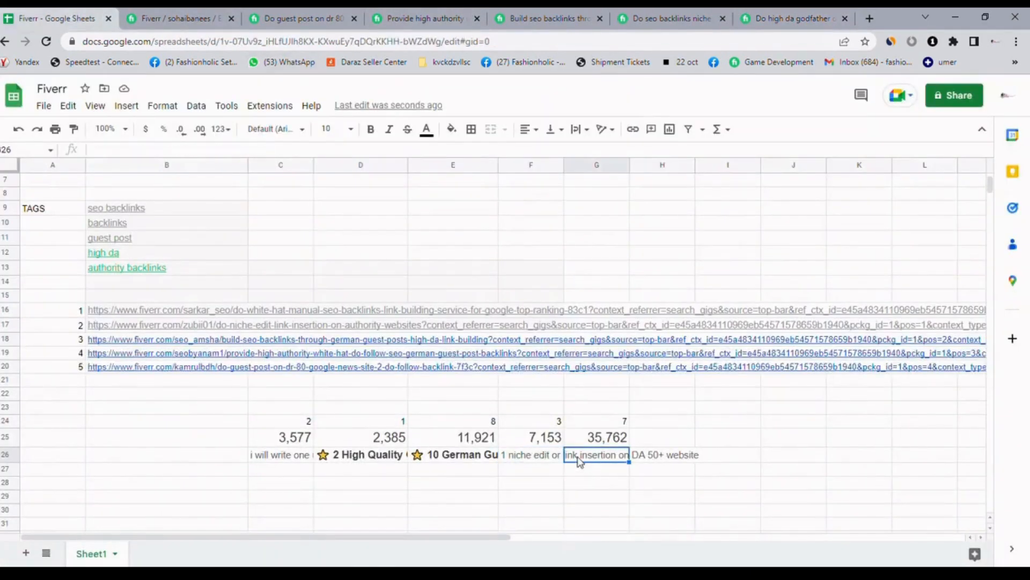
key("ctrl+v")
left_click(505, 485)
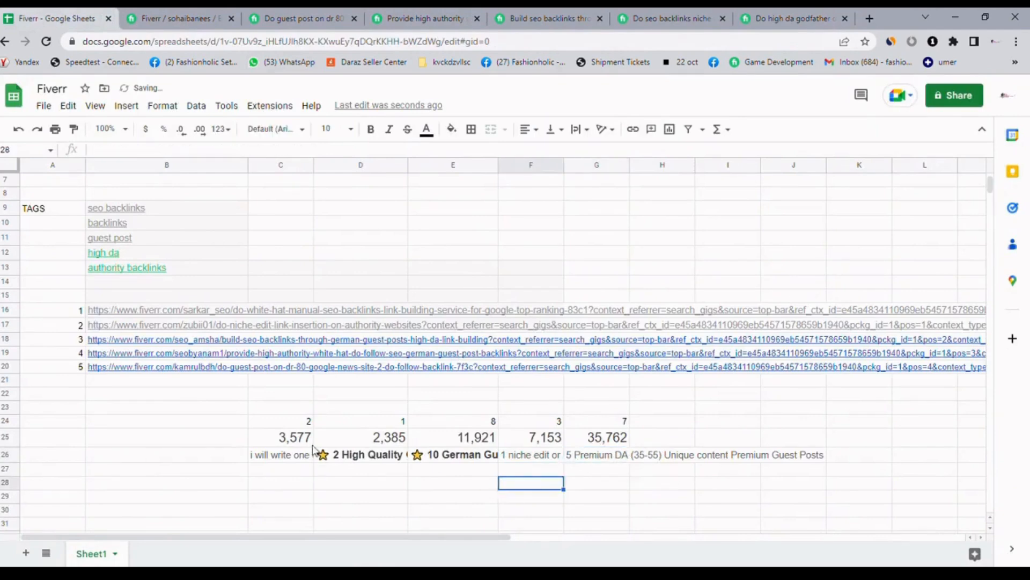
left_click(289, 459)
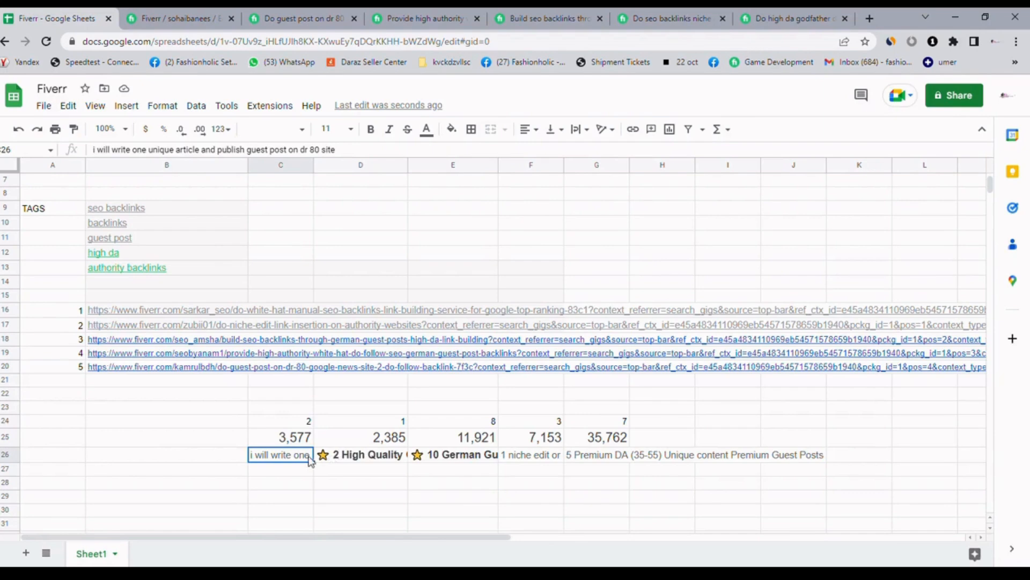
Step: Shift the row of gig titles down one row
key("shift+Right")
key("shift+Right")
key("shift+Right")
key("shift+Right")
key("shift+Right")
key("shift+Right")
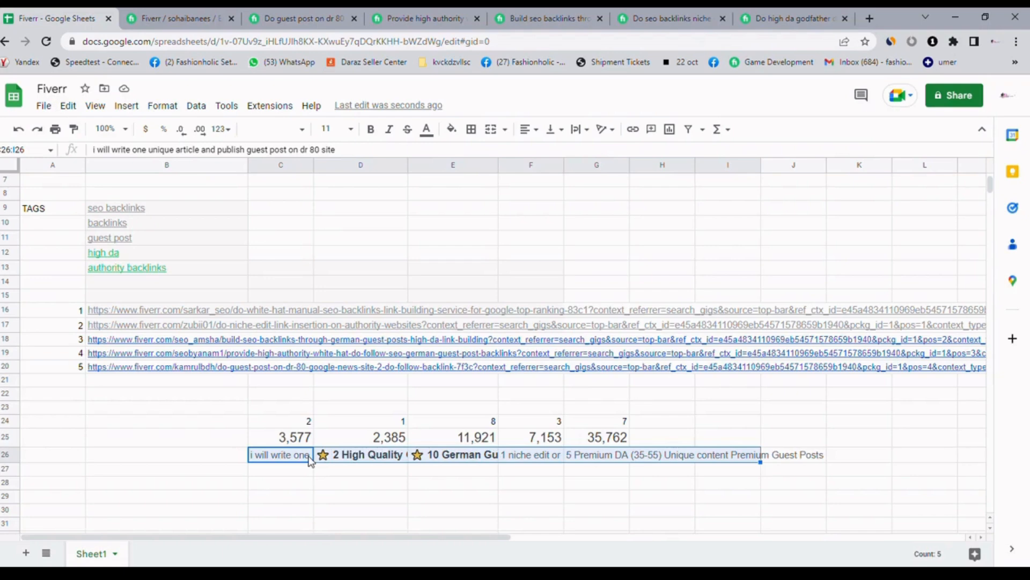
key("ctrl+x")
key("Down")
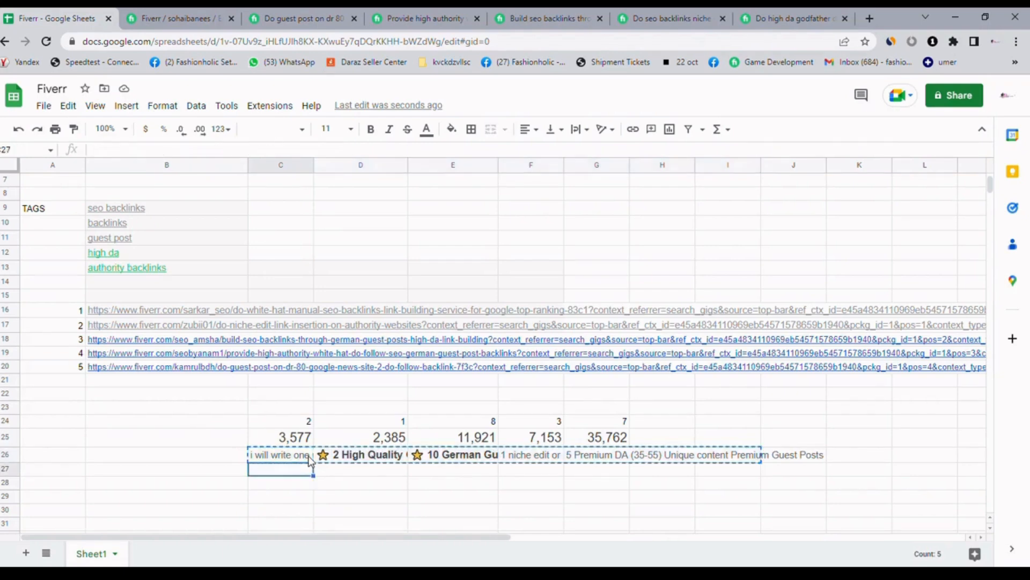
key("ctrl+v")
key("Up")
key("Up")
key("Up")
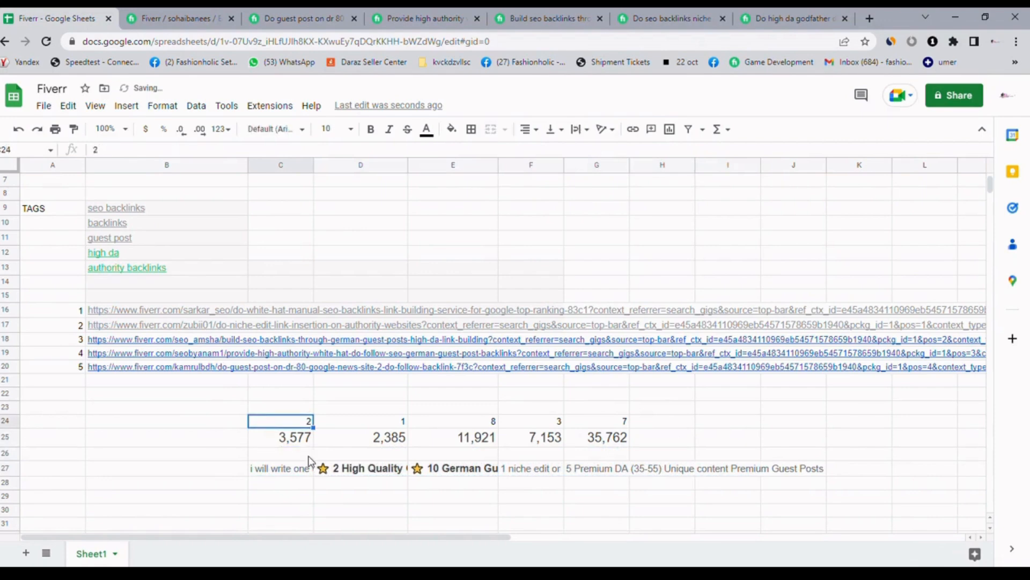
Step: Place post count 2 beside the 3,577 price and post count 1 in B26
key("Left")
key("Left")
key("Down")
key("Right")
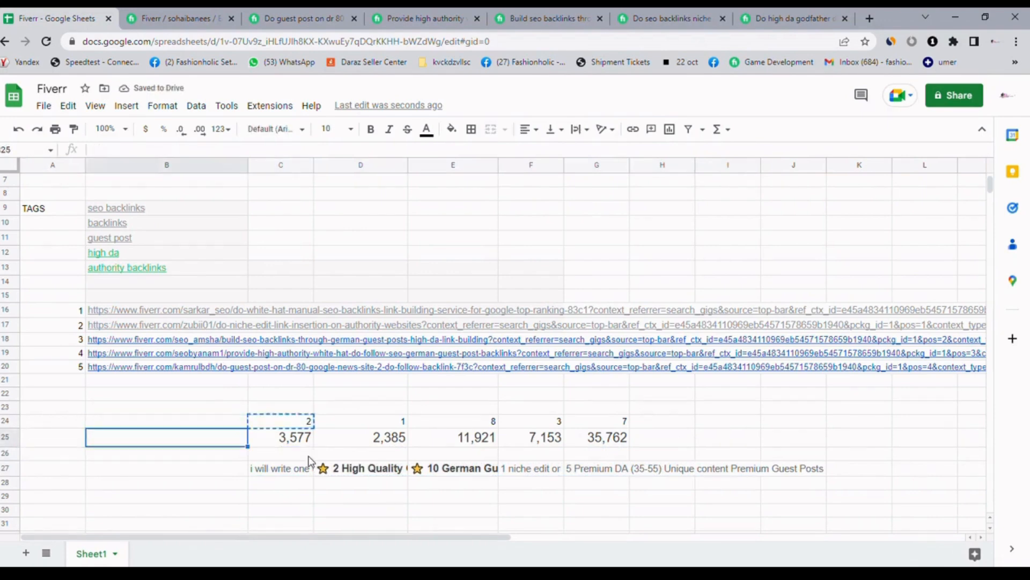
key("ctrl+v")
key("Right")
key("Right")
key("Up")
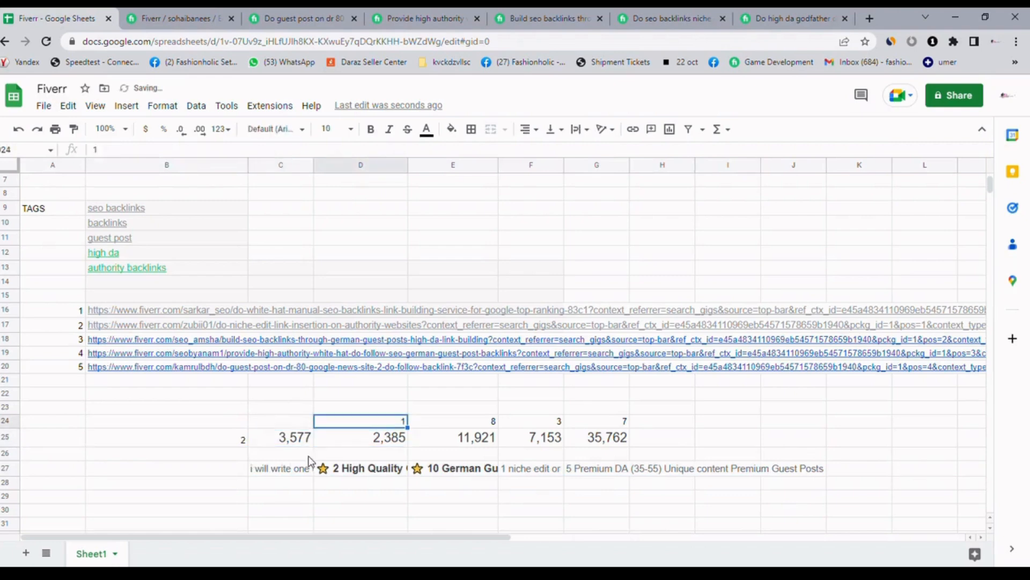
key("ctrl+x")
key("Down")
key("Down")
key("Left")
key("Left")
key("ctrl+v")
key("Up")
key("Right")
key("Right")
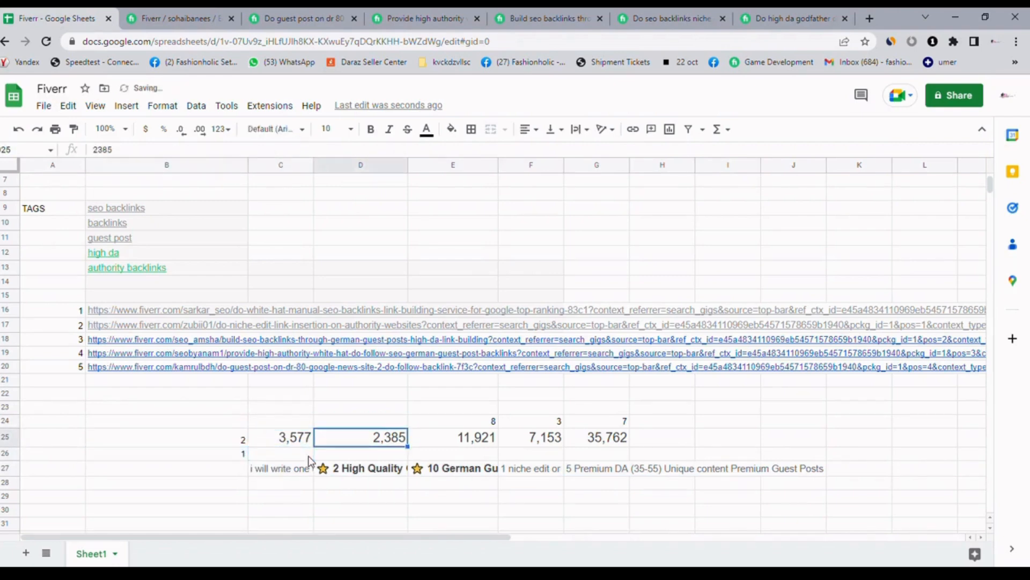
Step: Move the 2,385 price into C26, under 3,577
key("ctrl+x")
key("Down")
key("Left")
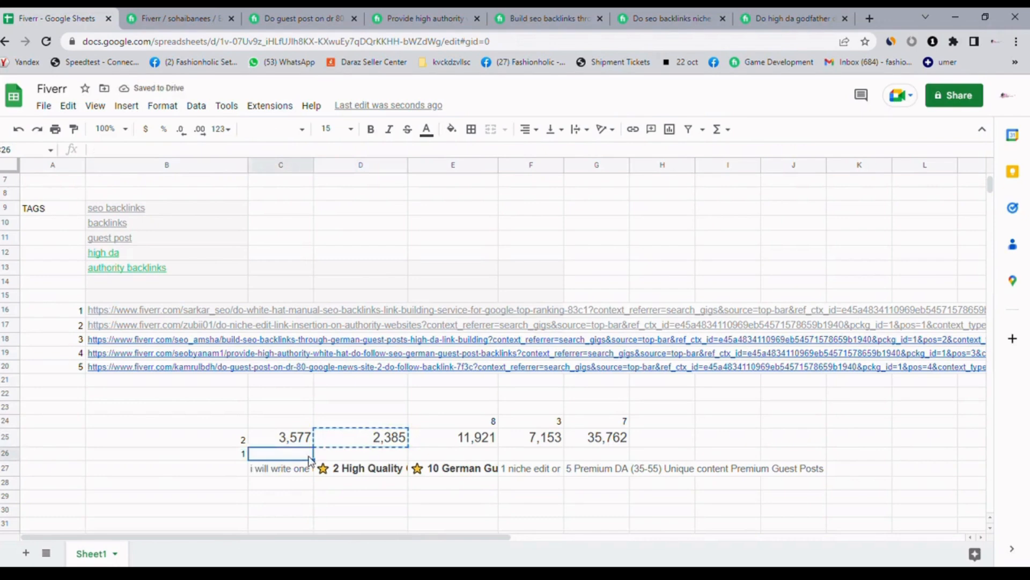
key("ctrl+v")
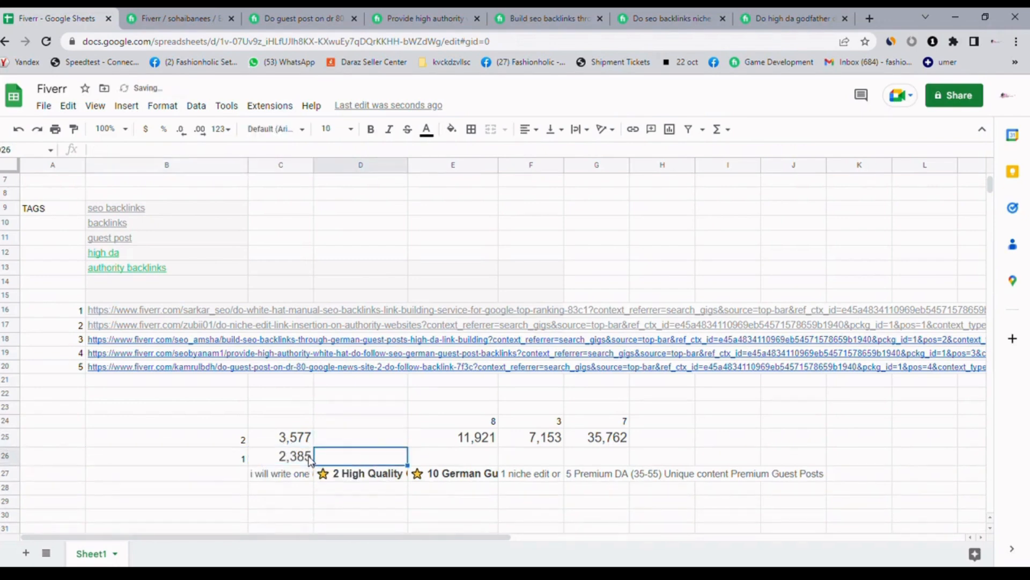
key("Down")
Step: Move the first gig title beside 3,577 and the second beside 2,385
key("ctrl+x")
key("Up")
key("Up")
key("Right")
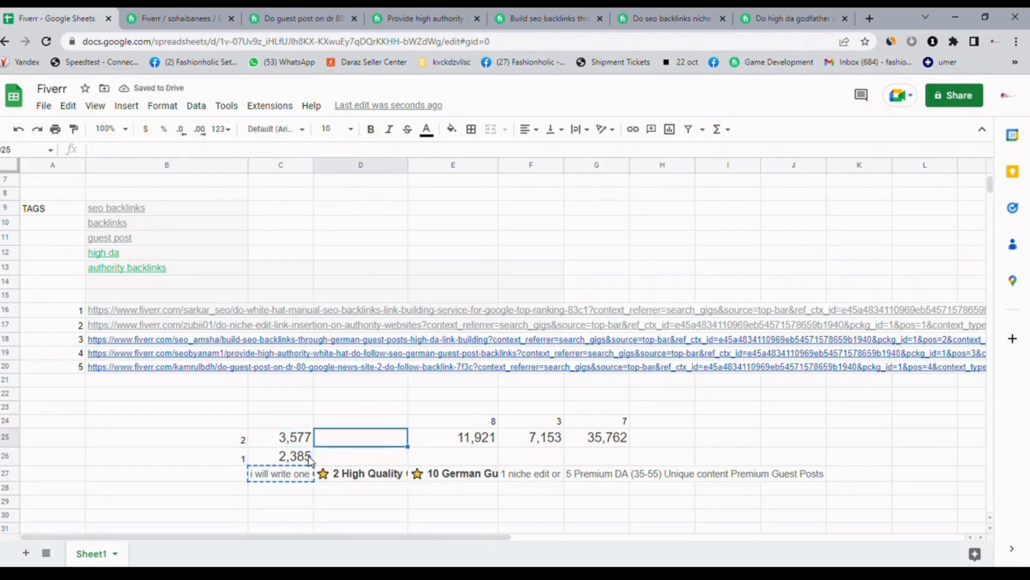
key("ctrl+v")
key("Down")
key("Down")
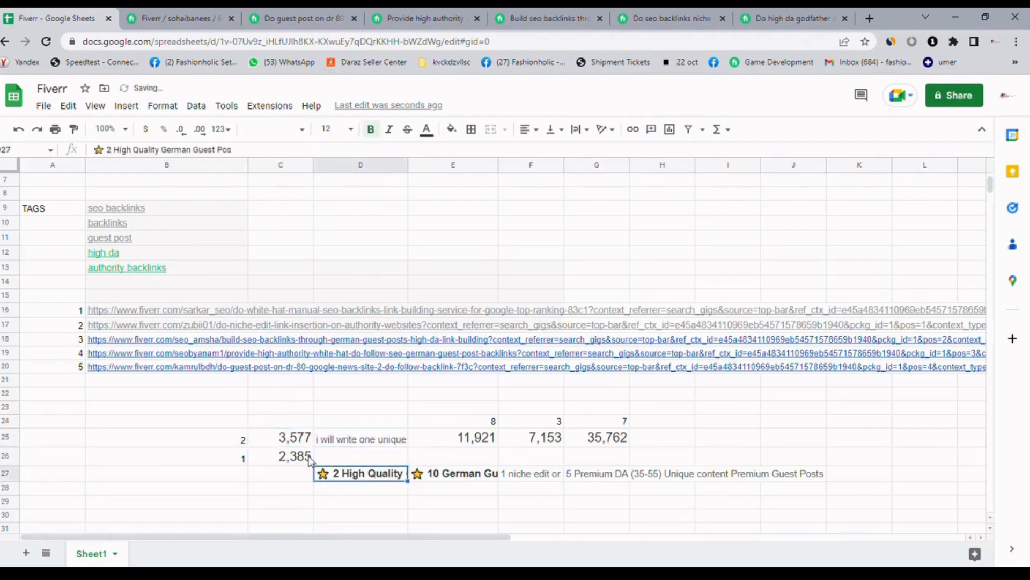
key("ctrl+x")
key("Up")
key("ctrl+v")
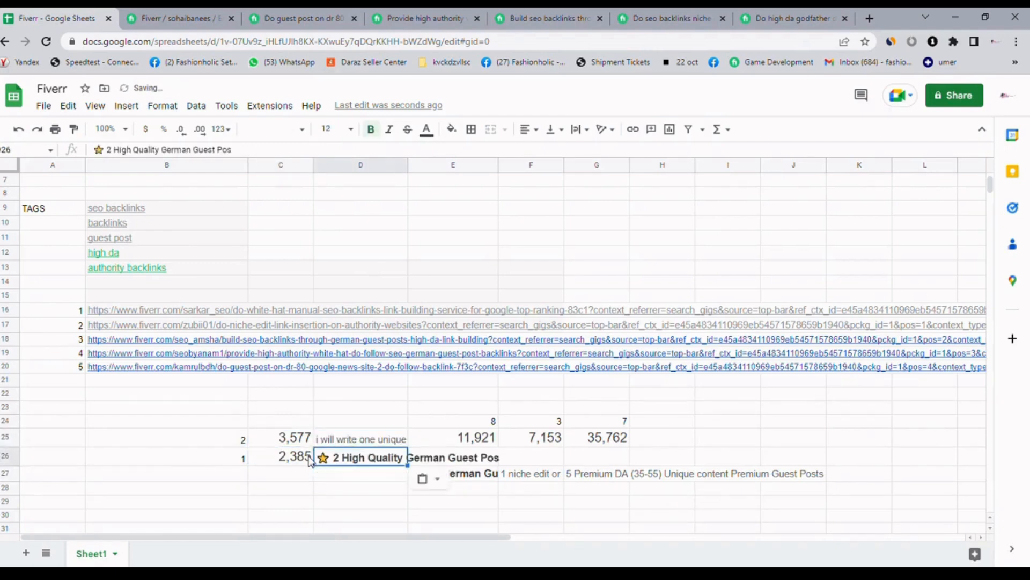
key("Right")
key("Right")
key("Up")
key("Down")
key("Down")
key("Left")
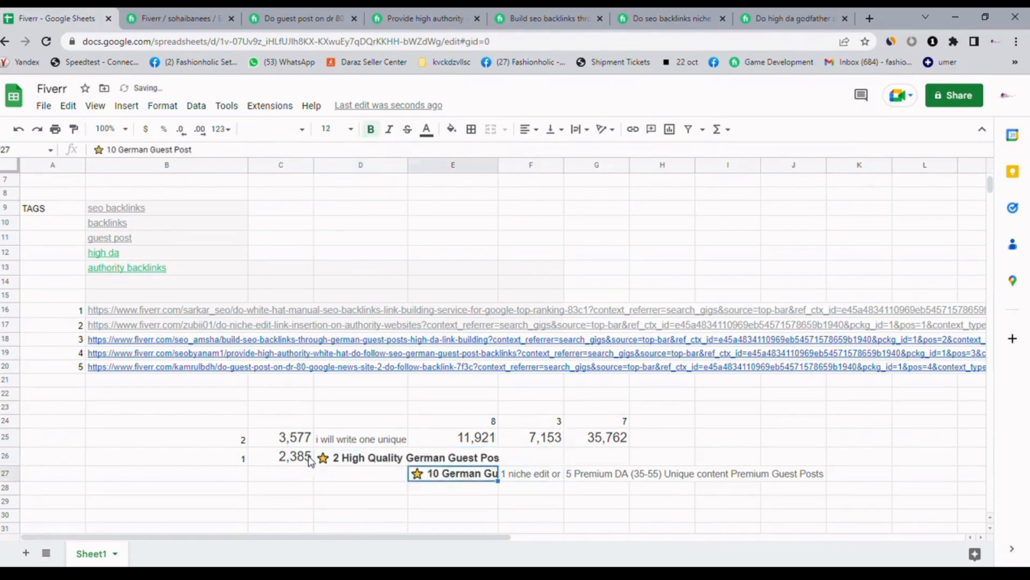
Step: Move '10 German Guest Post' into D27 and post count 8 into B27
key("ctrl+x")
key("Left")
key("Left")
key("Right")
key("ctrl+v")
key("Right")
key("Right")
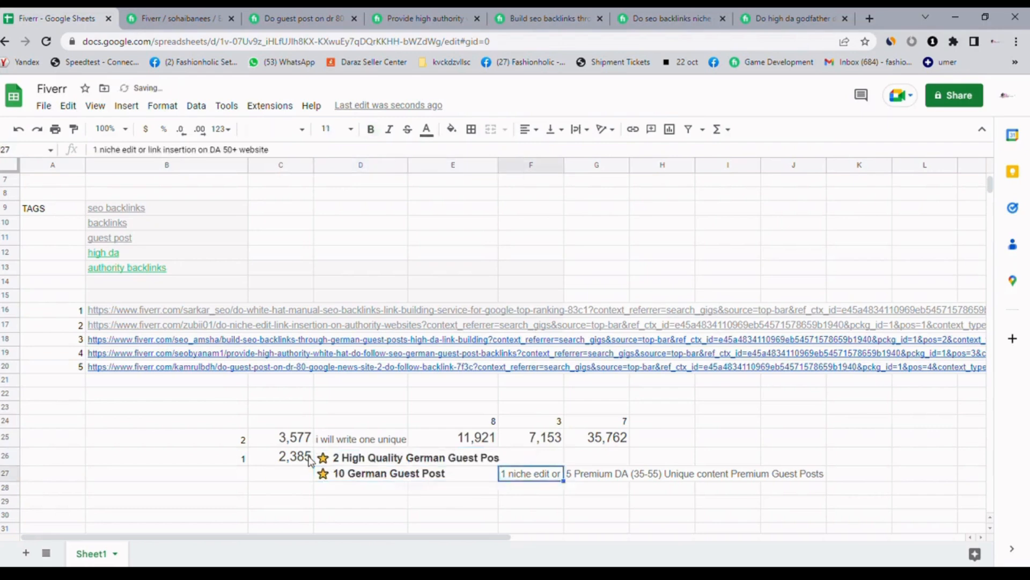
key("Up")
key("Up")
key("Up")
key("Left")
key("Down")
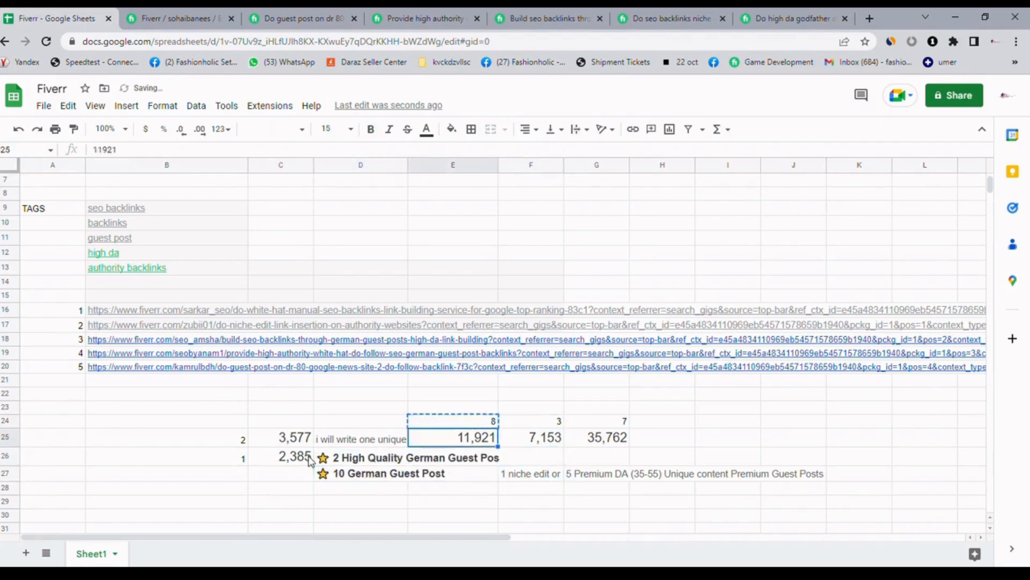
key("Down")
key("Down")
key("Left")
key("Left")
key("Left")
key("ctrl+v")
key("Right")
key("Right")
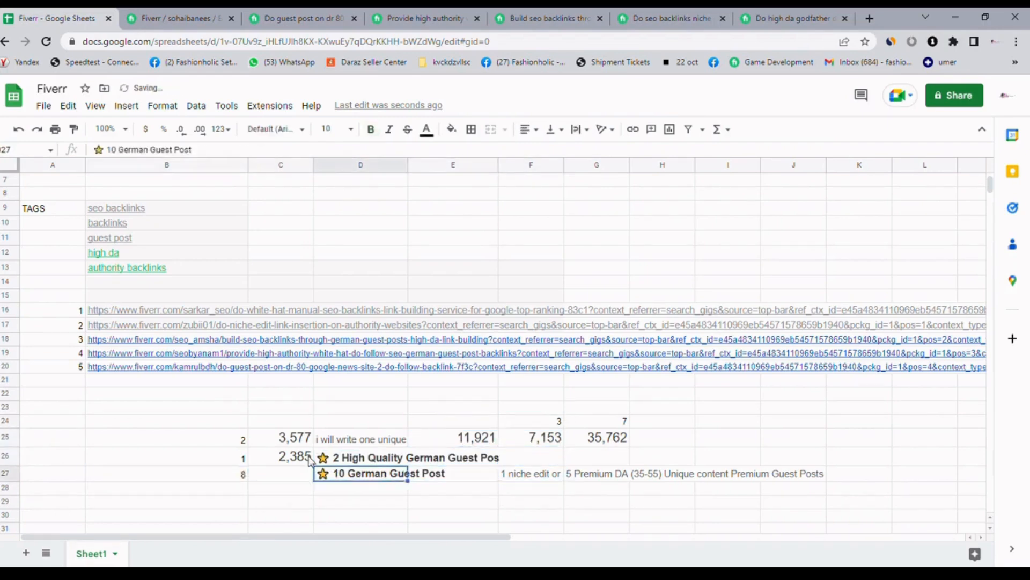
key("Up")
key("Up")
key("Right")
Step: Move the 11,921 price into C27 beside its title
key("ctrl+x")
key("Down")
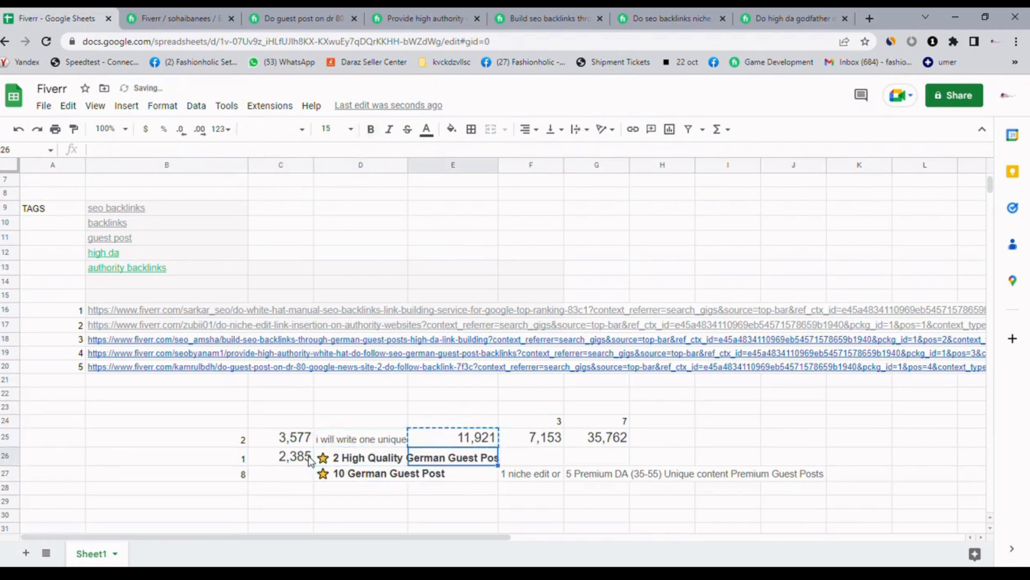
key("Left")
key("Down")
key("Down")
key("Up")
key("Left")
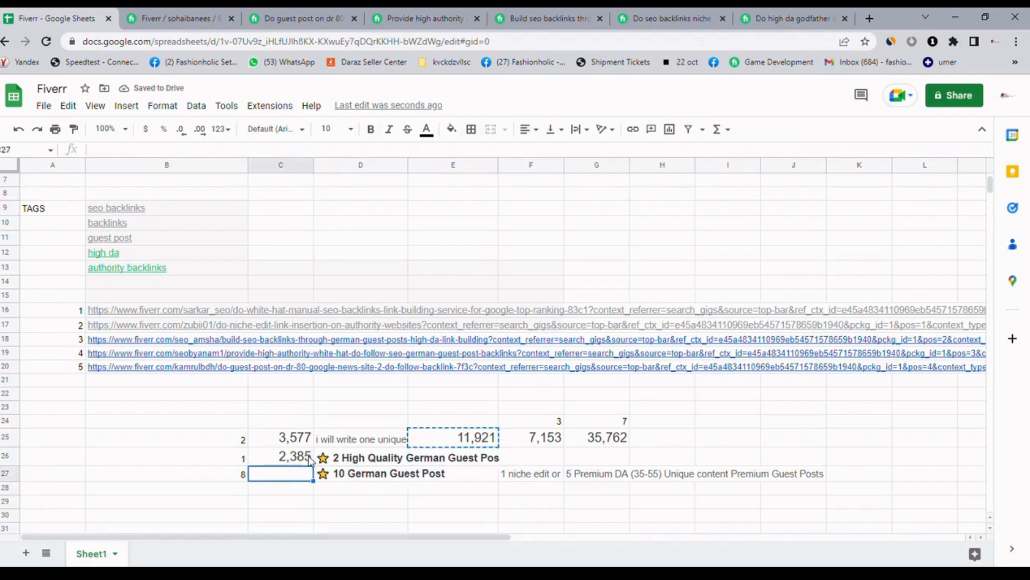
key("ctrl+v")
key("Right")
key("Right")
key("Right")
key("Right")
key("Up")
key("Up")
key("Left")
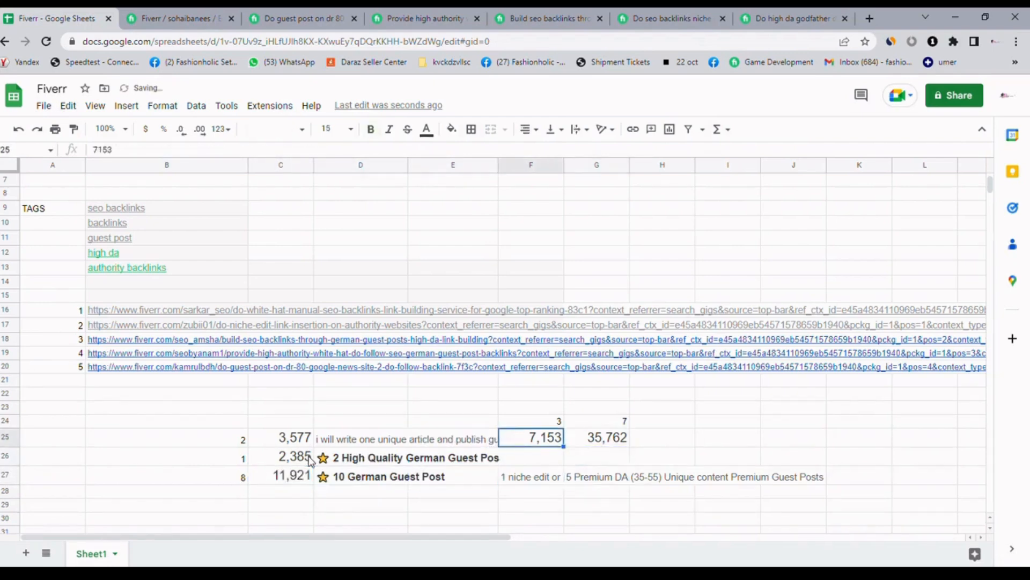
key("Up")
Step: Move post count 3 into B28 and the 7,153 price into C28
key("ctrl+x")
key("Down")
key("Down")
key("Down")
key("Down")
key("Left")
key("Left")
key("Left")
key("Left")
key("ctrl+v")
key("Right")
key("Right")
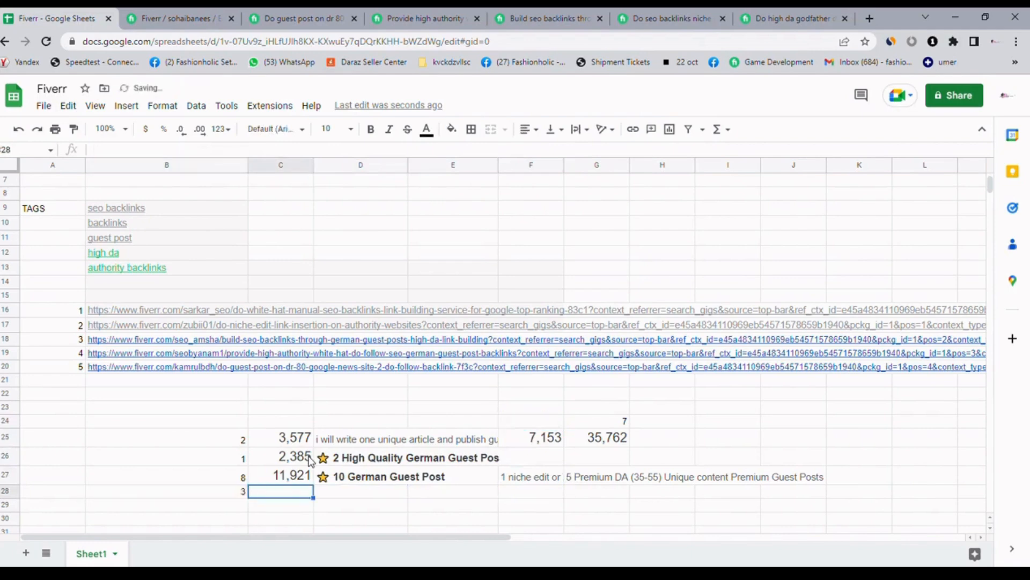
key("Up")
key("Up")
key("Up")
key("Right")
key("Right")
key("ctrl+x")
key("Down")
key("Down")
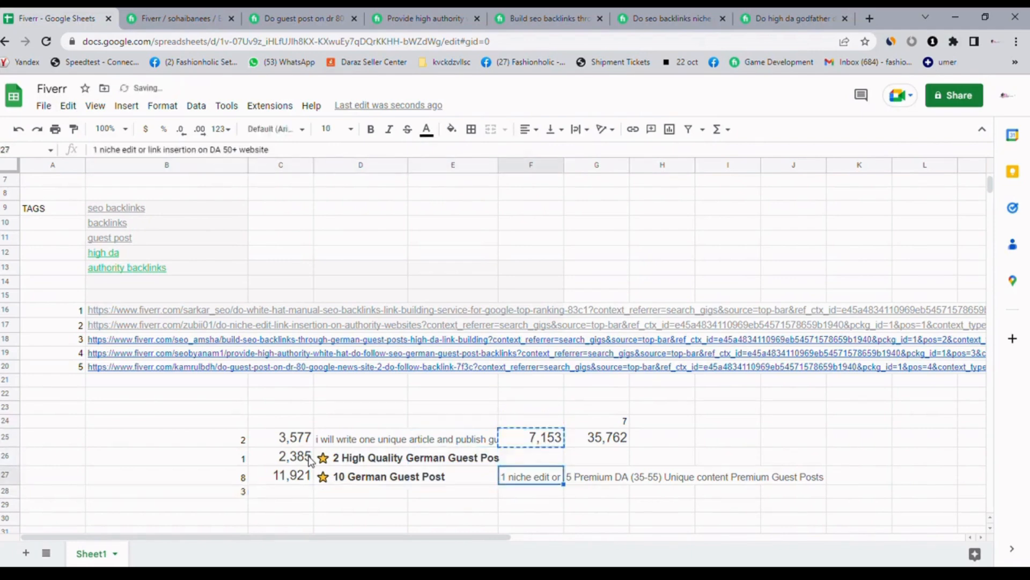
key("Down")
key("Left")
key("Left")
key("Left")
key("ctrl+v")
key("Right")
key("Right")
key("Right")
key("Up")
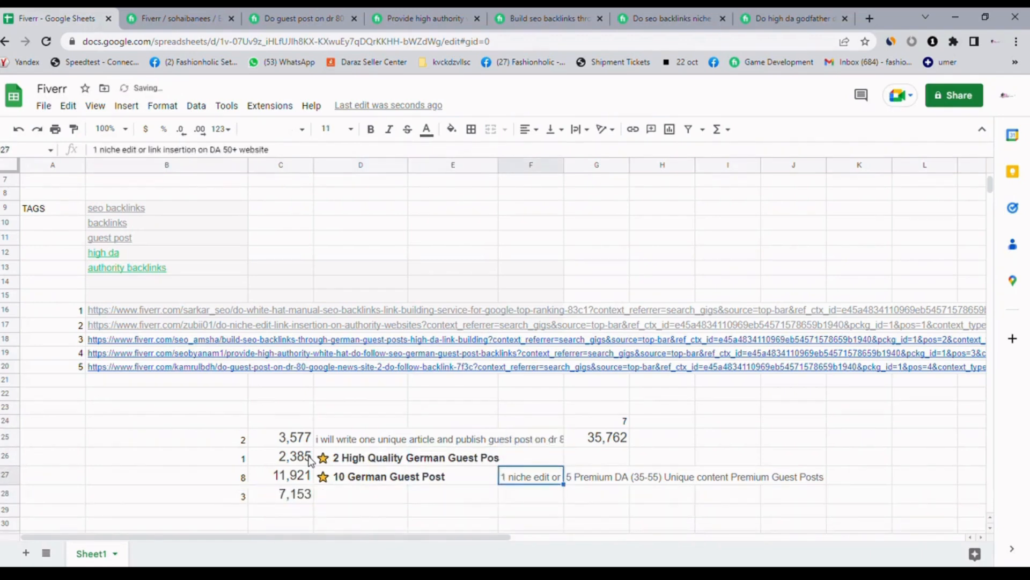
key("Up")
key("Up")
key("Right")
key("Up")
Step: Move the niche edit gig title into D28
key("Down")
key("Down")
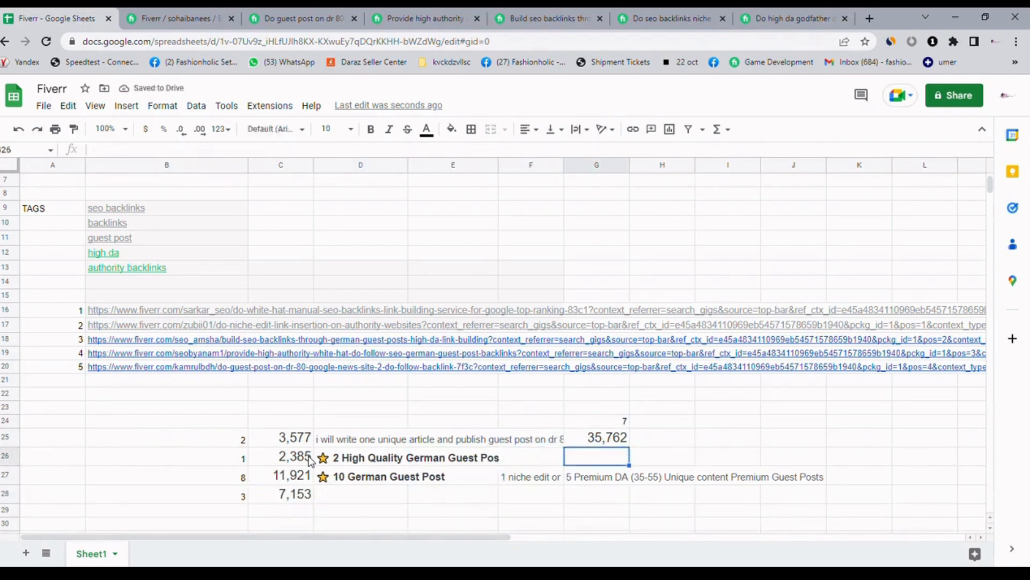
key("Down")
key("Down")
key("Left")
key("Up")
key("ctrl+x")
key("Down")
key("Down")
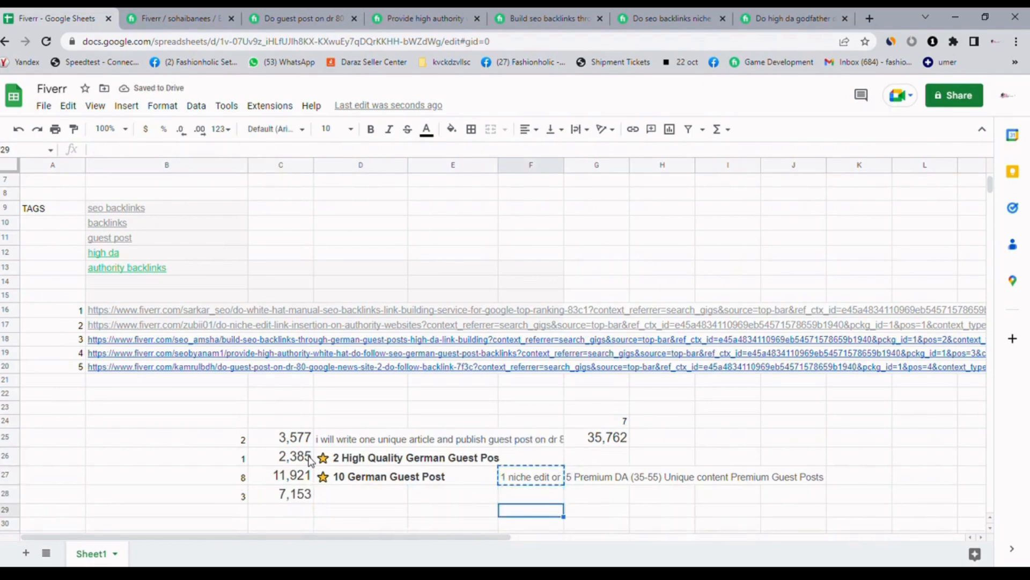
key("Left")
key("Left")
key("Up")
key("ctrl+v")
key("Right")
key("Right")
key("Up")
Step: Place the last gig's post count 7 in B29 and its 35,762 price in C29
key("Up")
key("Up")
key("Right")
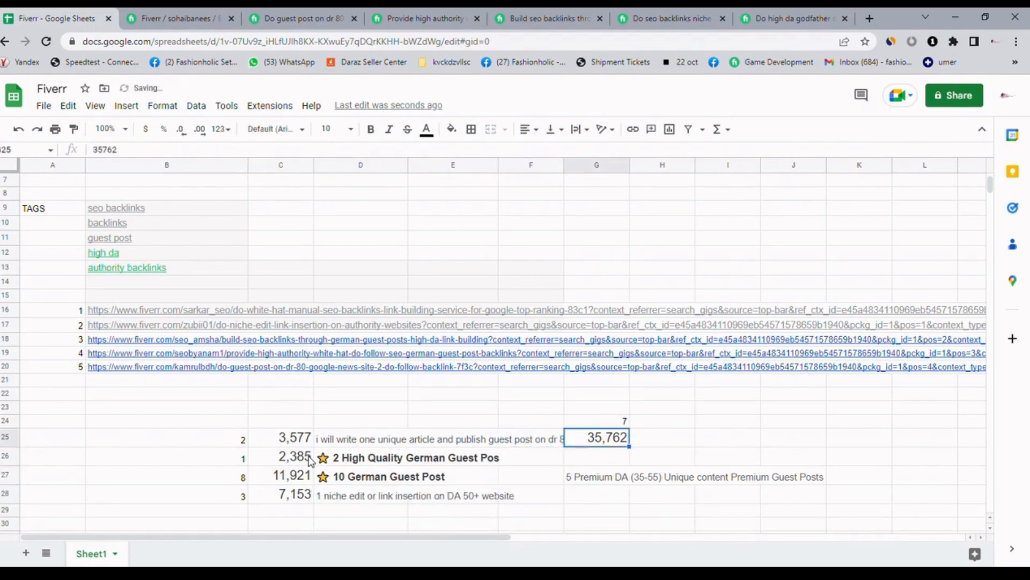
key("Up")
key("ctrl+c")
key("Down")
key("Down")
key("Down")
key("Down")
key("Down")
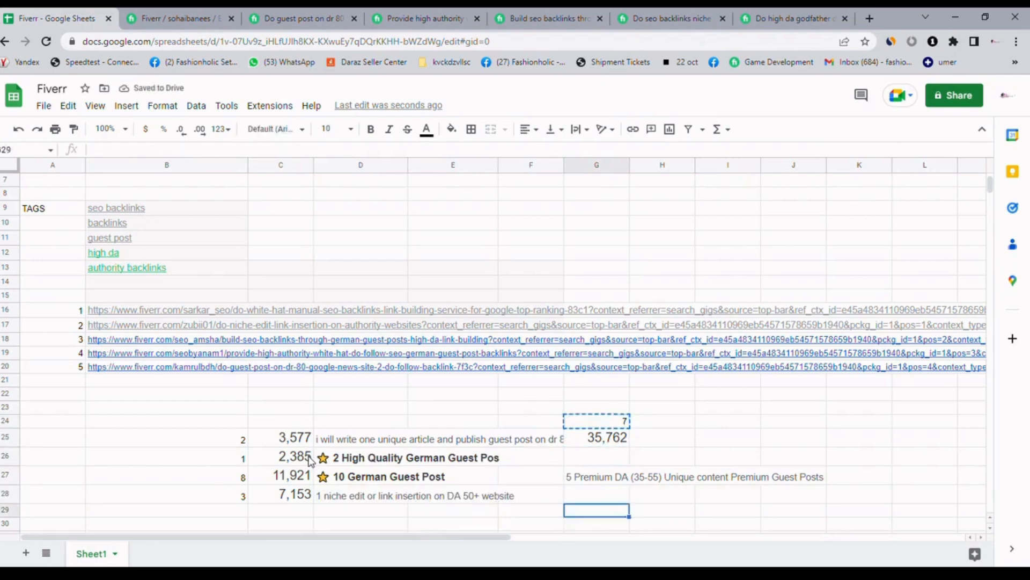
key("Down")
key("Left")
key("Left")
key("Up")
key("Left")
key("Left")
key("Left")
key("ctrl+v")
key("Right")
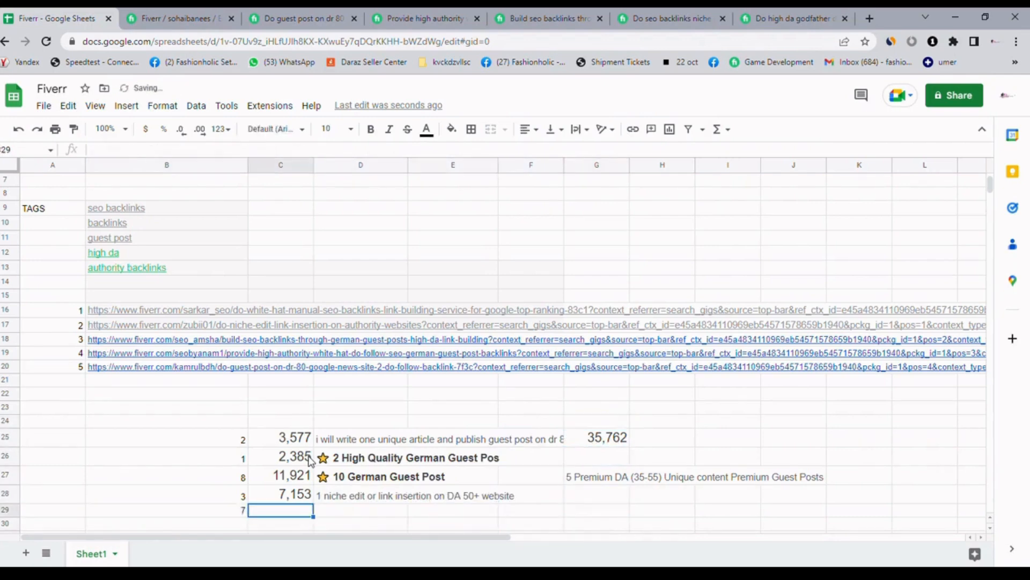
key("Right")
key("Up")
key("Up")
key("Right")
key("Right")
key("Up")
key("Up")
key("Right")
key("ctrl+c")
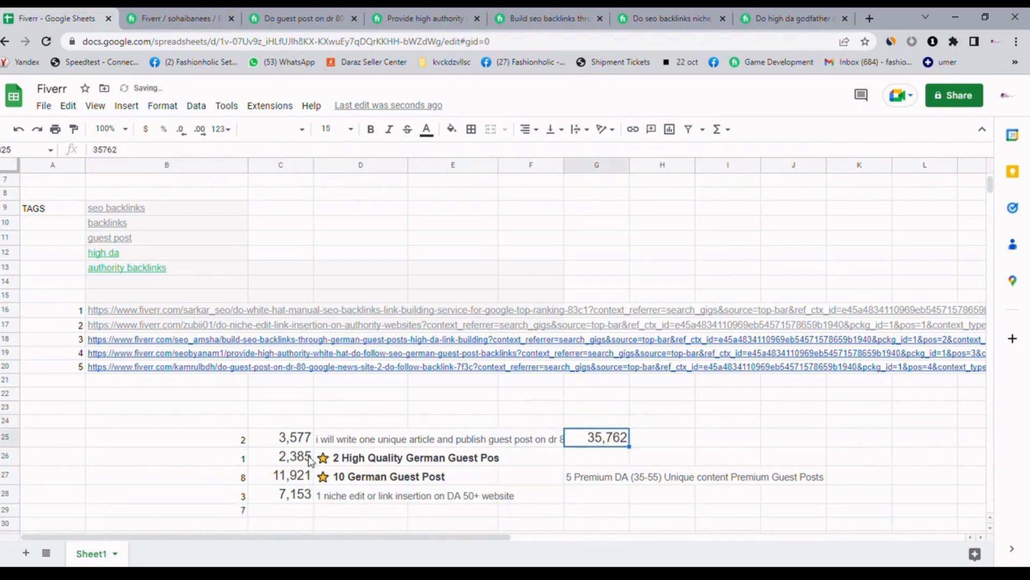
key("Down")
key("Down")
key("Down")
key("Down")
key("Left")
key("Left")
key("Left")
key("Left")
key("ctrl+v")
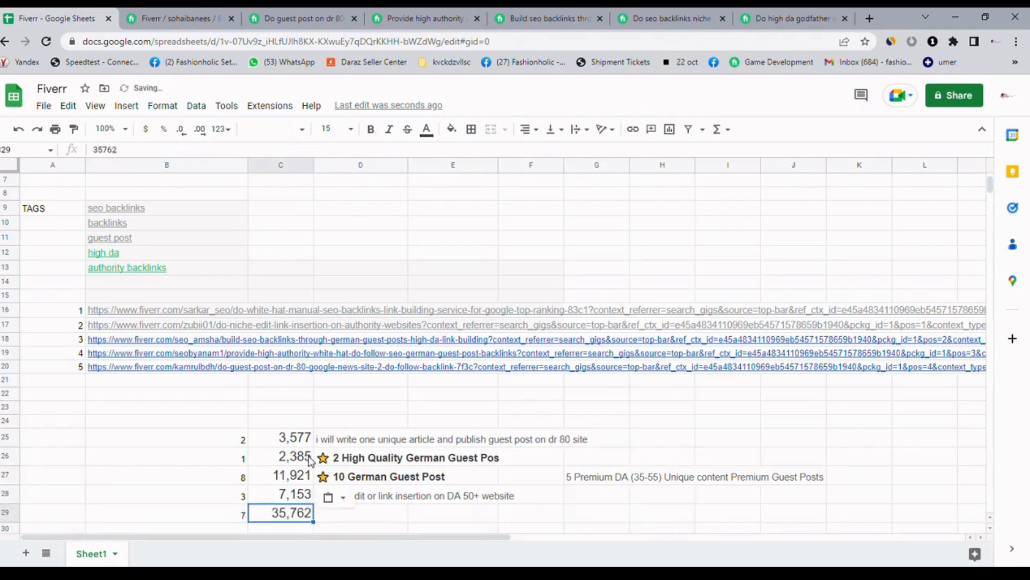
key("Right")
key("Right")
key("Up")
key("Up")
Step: Place the 5 Premium DA gig title in D29
key("Right")
key("Right")
key("ctrl+c")
key("Down")
key("Down")
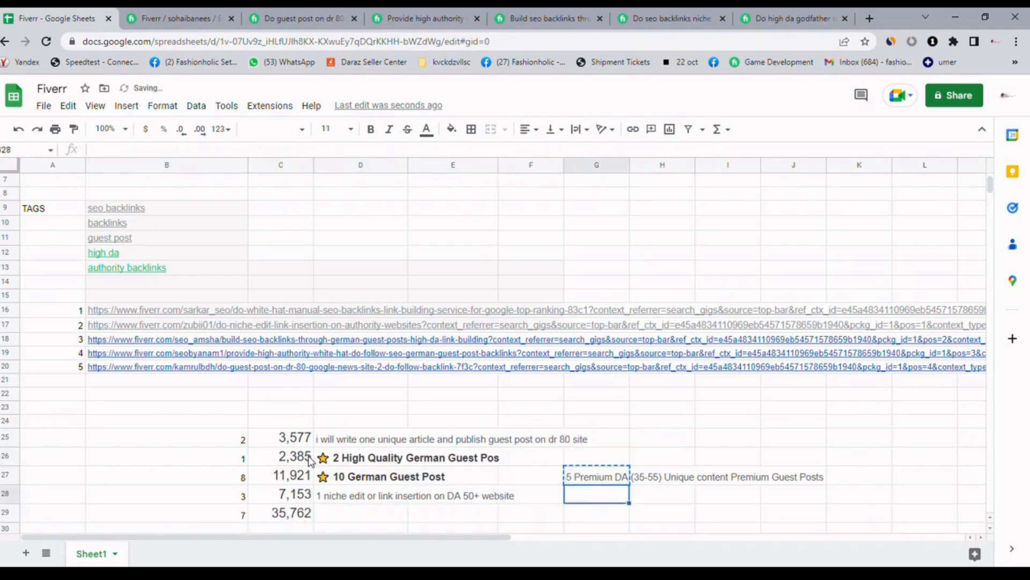
key("Left")
key("Left")
key("Left")
key("Right")
key("ctrl+v")
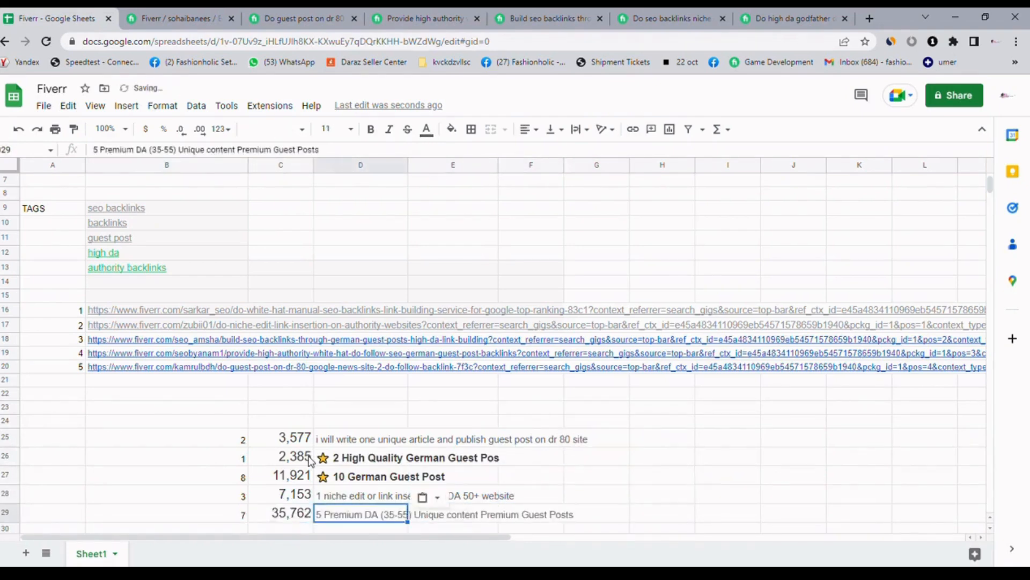
key("Down")
key("Down")
key("Down")
key("Down")
key("Down")
key("Down")
key("Down")
key("Up")
key("Up")
key("Up")
key("Up")
key("Up")
key("Up")
key("Up")
key("Up")
key("Up")
key("Up")
key("Up")
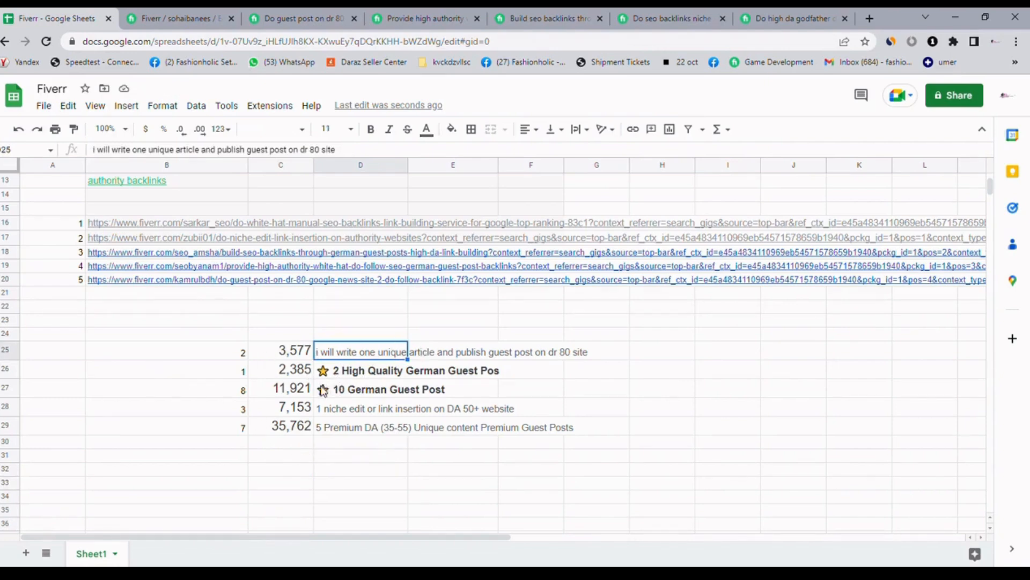
Step: Enter the per-post costs =11921/10 in F27 and =2385/2 in F26
left_click(351, 394)
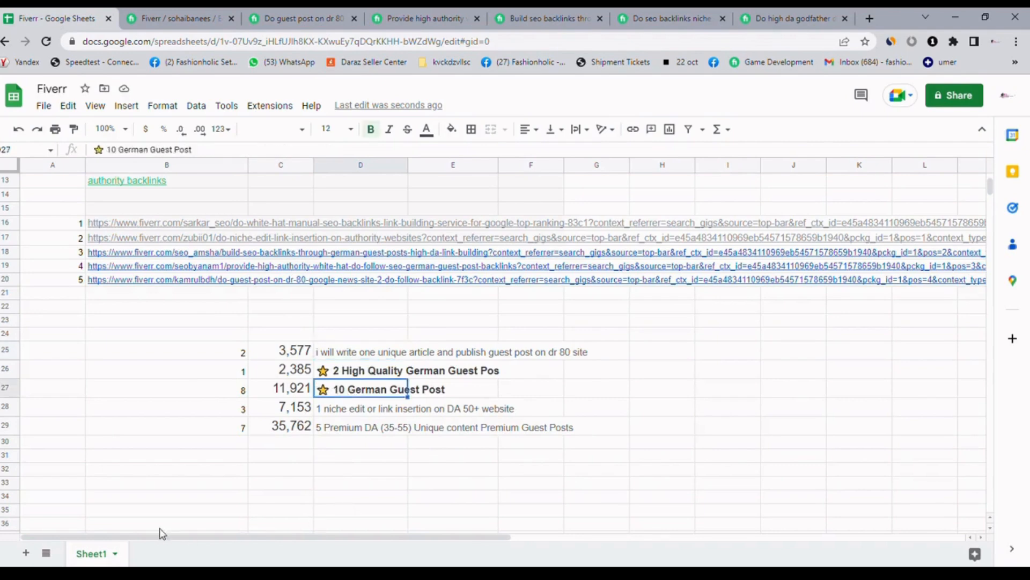
left_click(293, 470)
left_click(377, 396)
left_click(508, 391)
type("11")
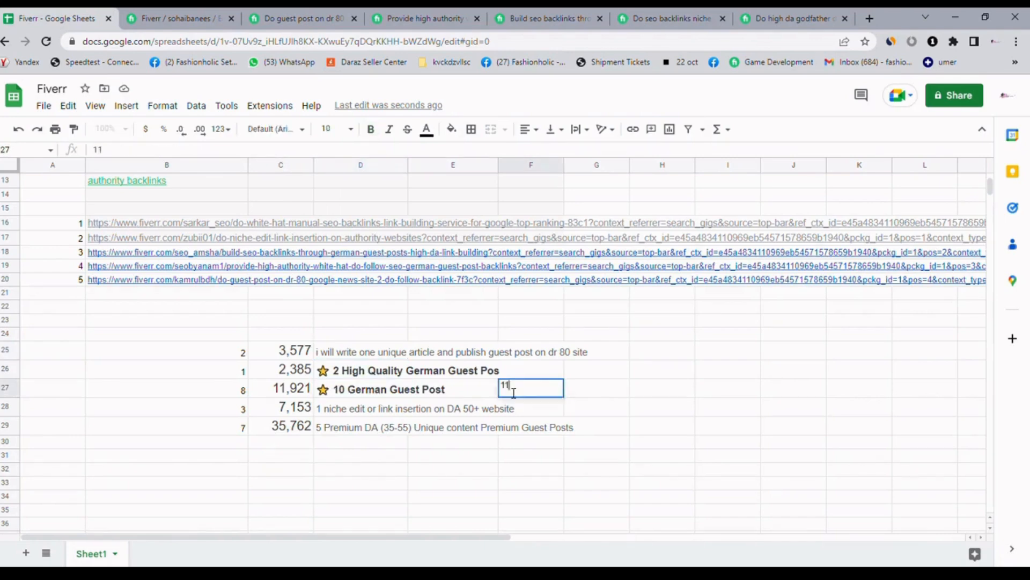
type("921/10")
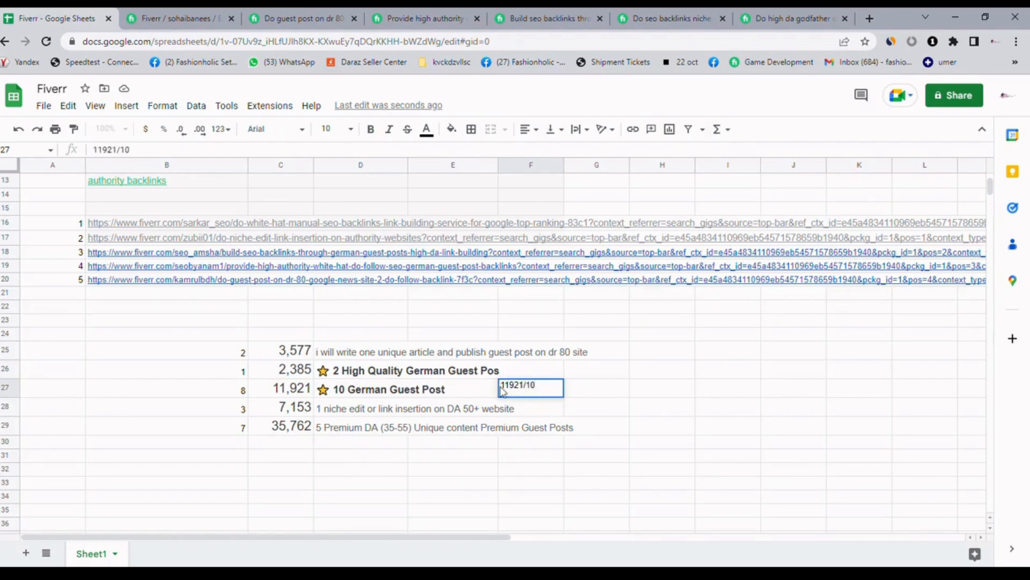
type("=")
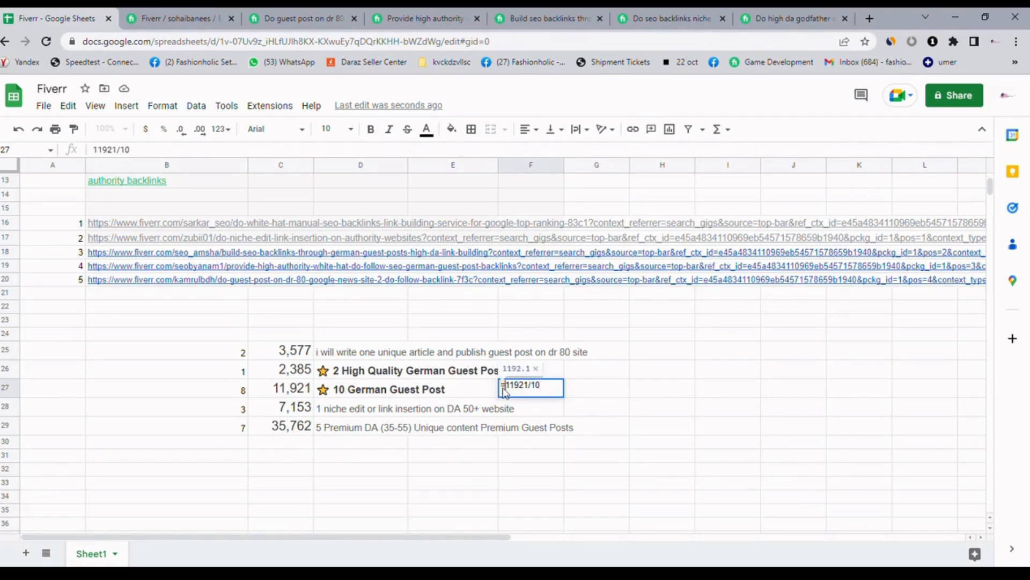
key("Return")
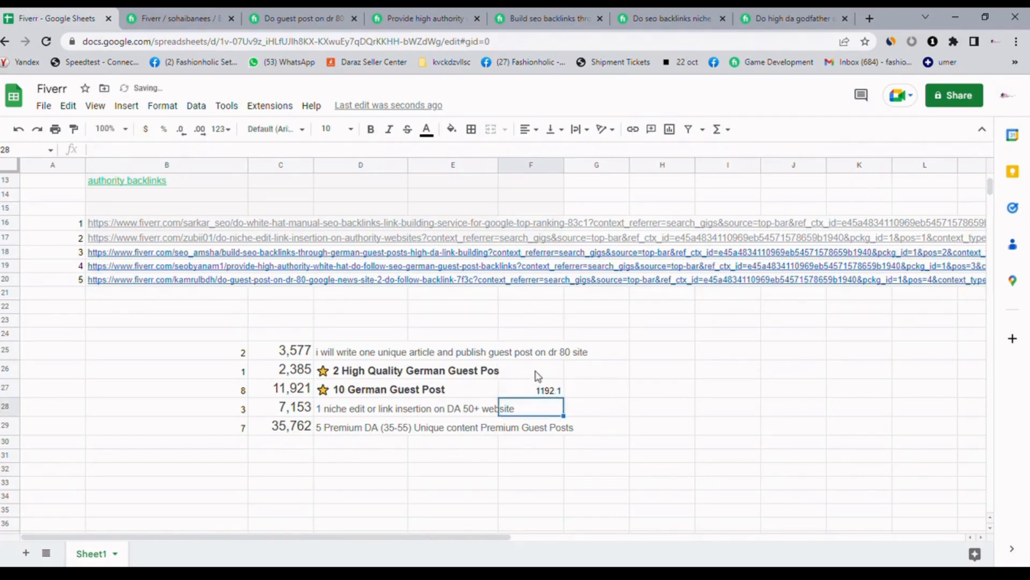
left_click(529, 375)
type("=")
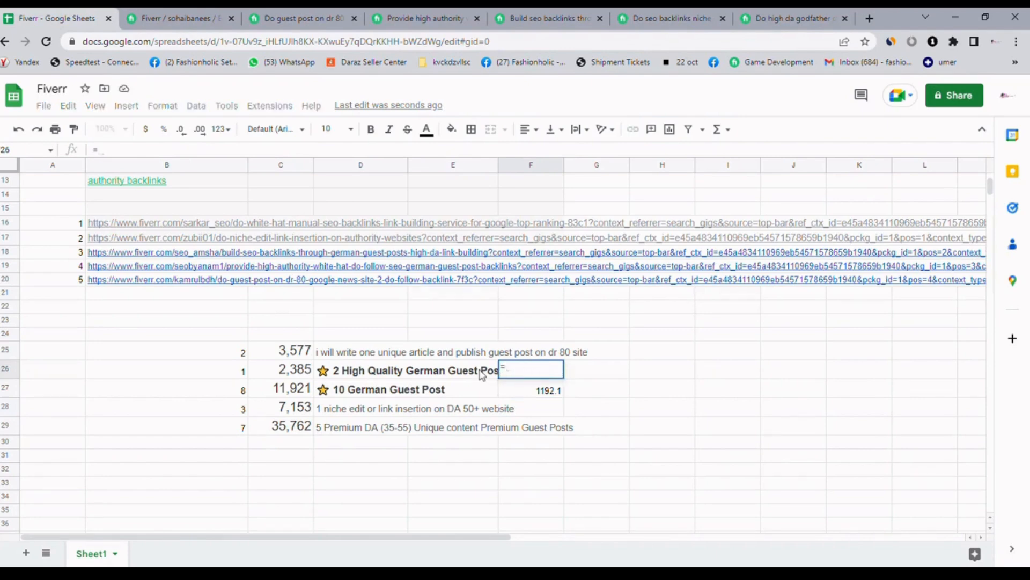
type("239")
key("BackSpace")
type("85/2")
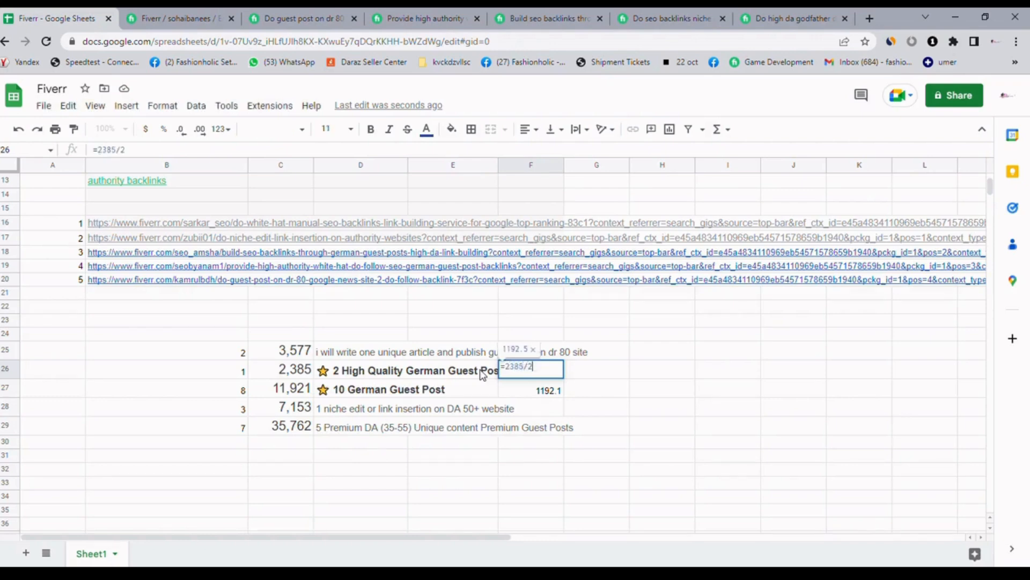
key("Return")
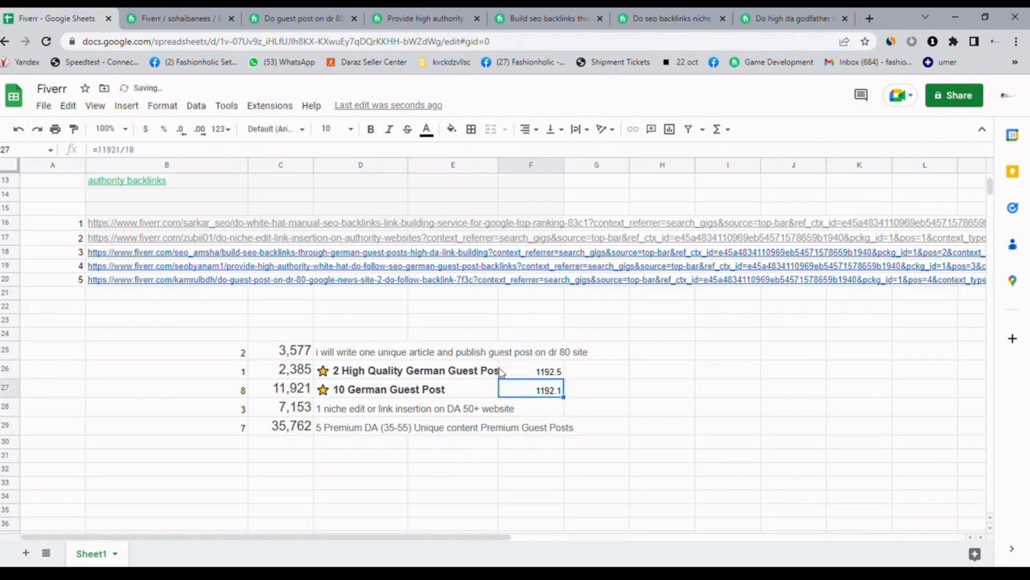
Step: Enter the single-post costs 3577 in F25 and 7153 in F28
left_click(533, 358)
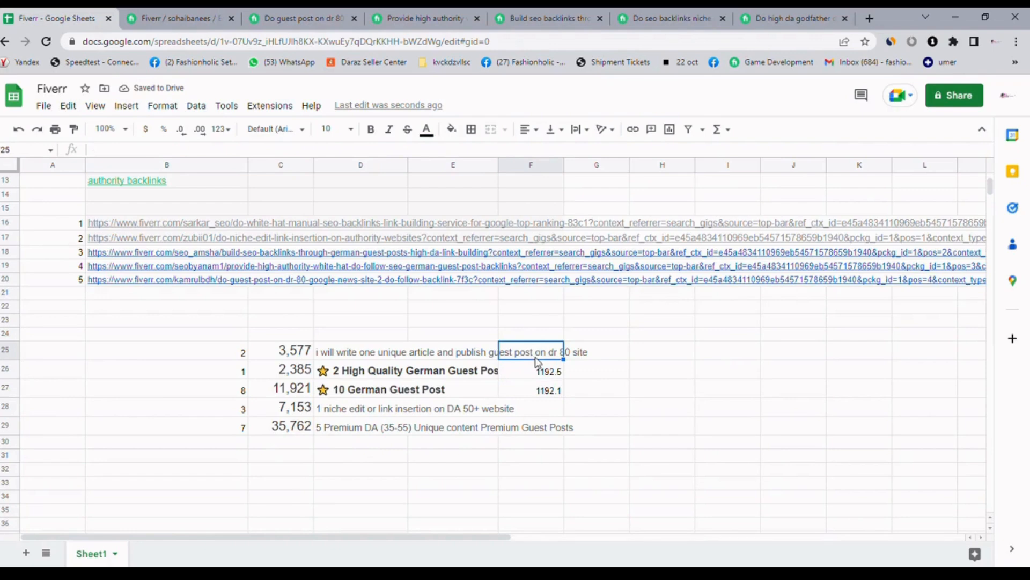
type("3577")
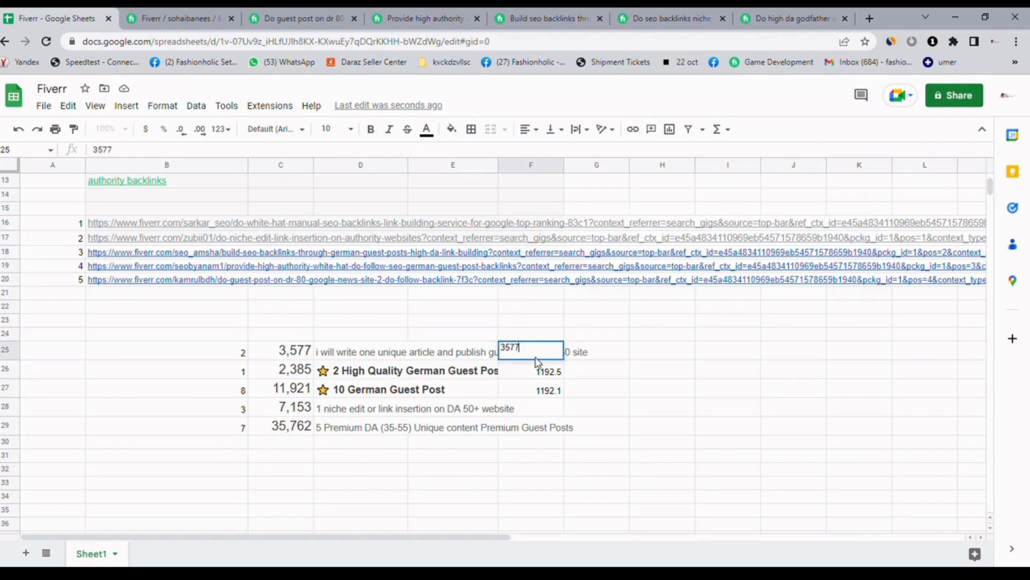
key("Return")
key("Down")
key("Down")
key("Down")
key("Down")
key("Left")
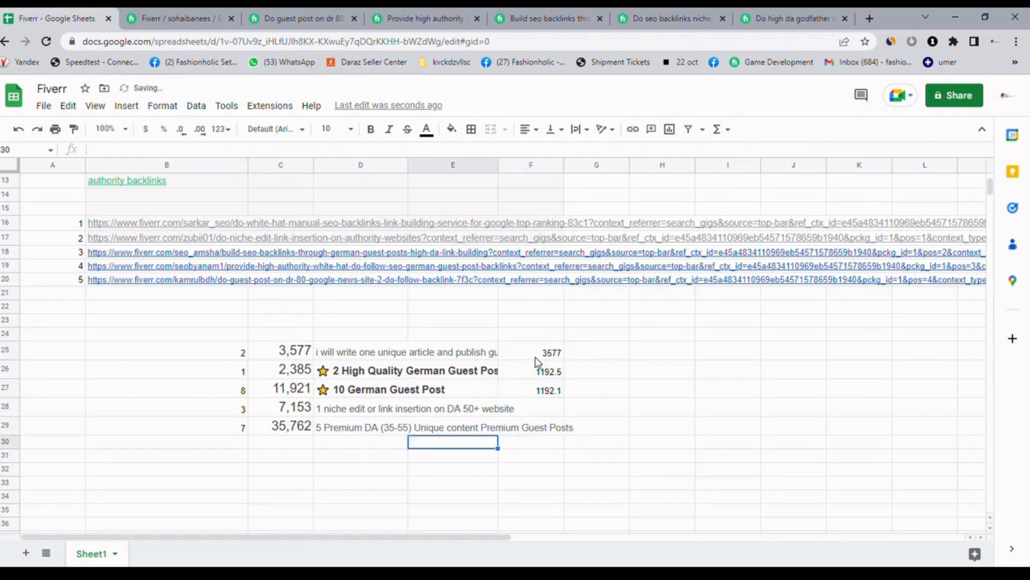
key("Up")
key("Right")
key("Right")
key("Up")
key("Left")
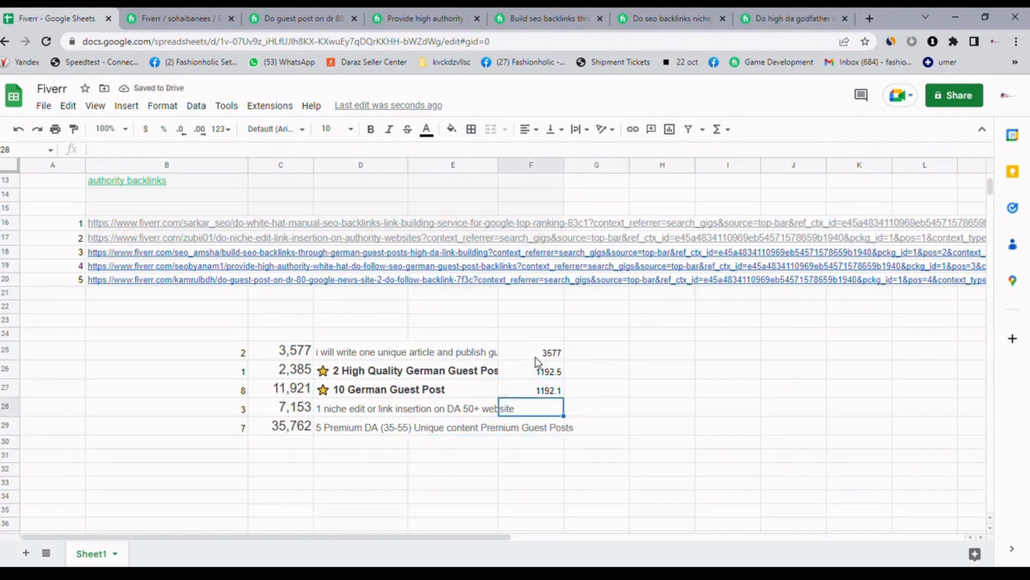
type("7,153")
key("Return")
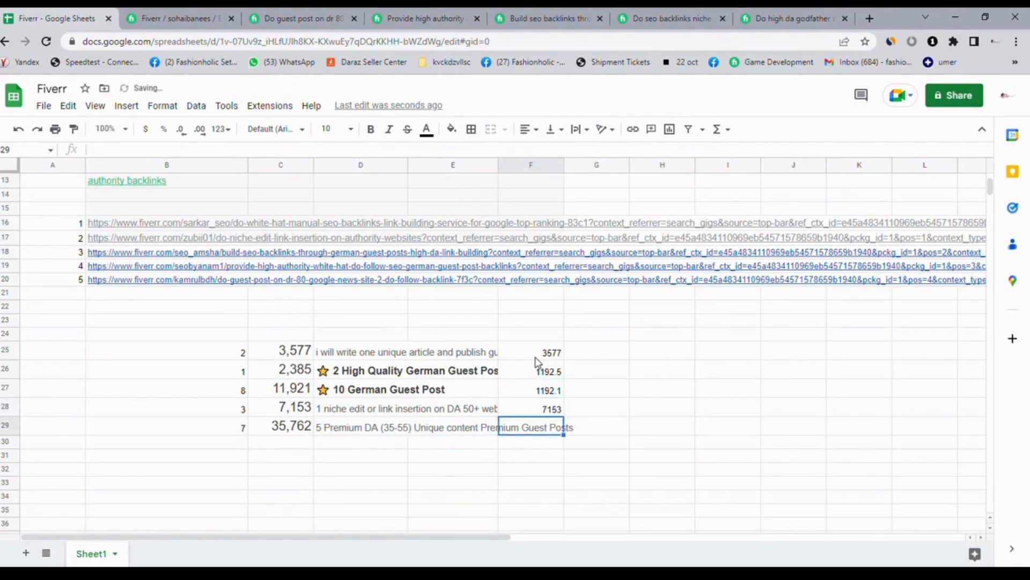
Step: Enter =35762/5 in F29 so it shows a per-post cost of 7152.4
key("Down")
key("Left")
key("Left")
key("Left")
key("Up")
key("Right")
key("Right")
key("Right")
key("Right")
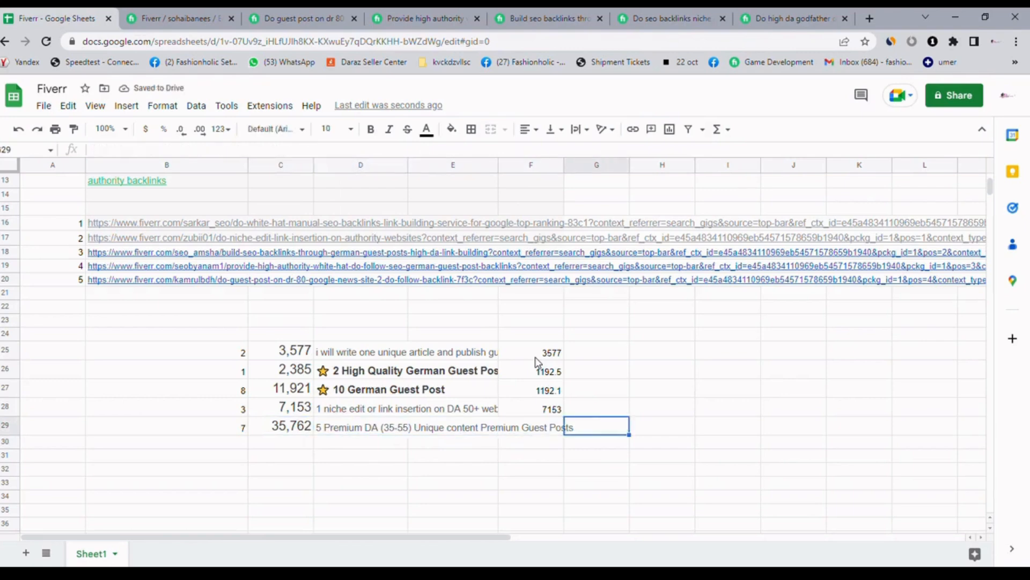
key("Left")
key("Left")
key("Left")
key("Left")
key("Right")
key("Right")
key("Right")
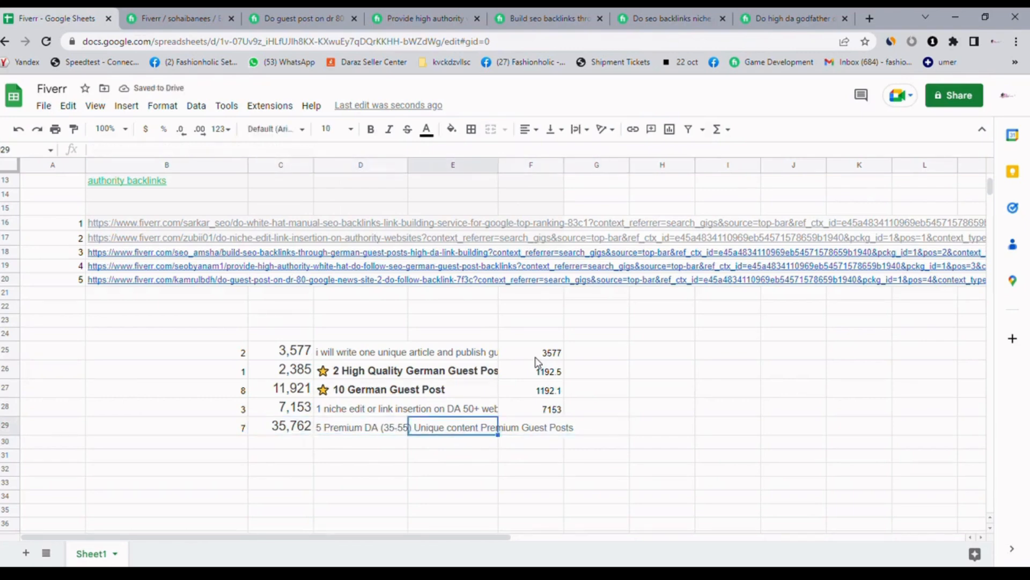
type("=")
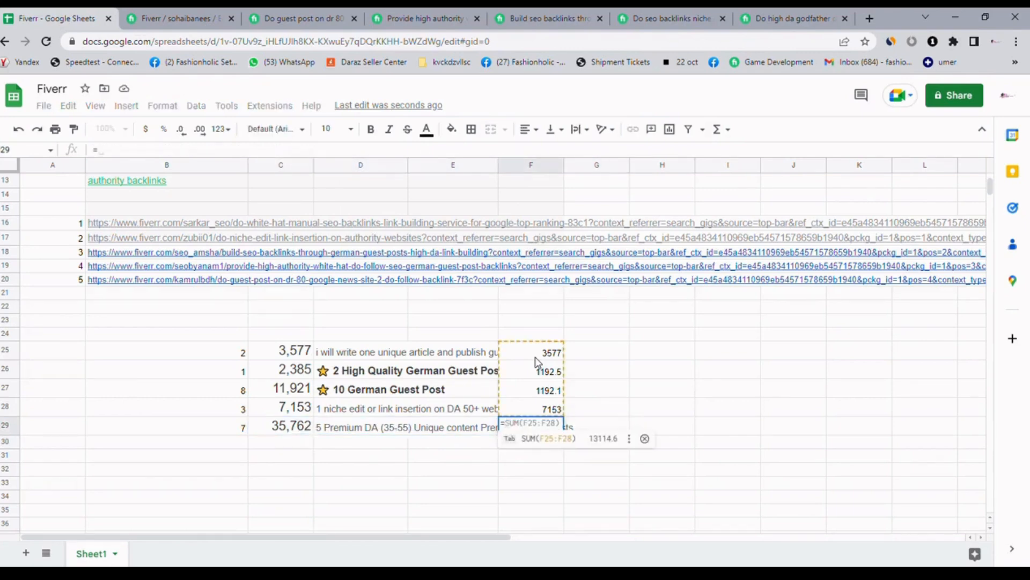
key("Left")
key("Left")
key("Left")
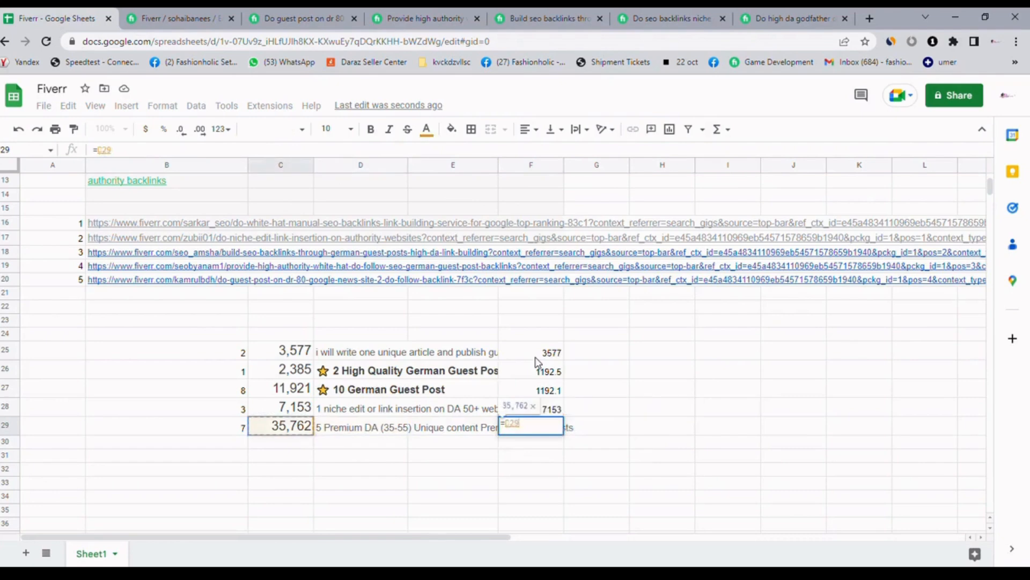
key("Right")
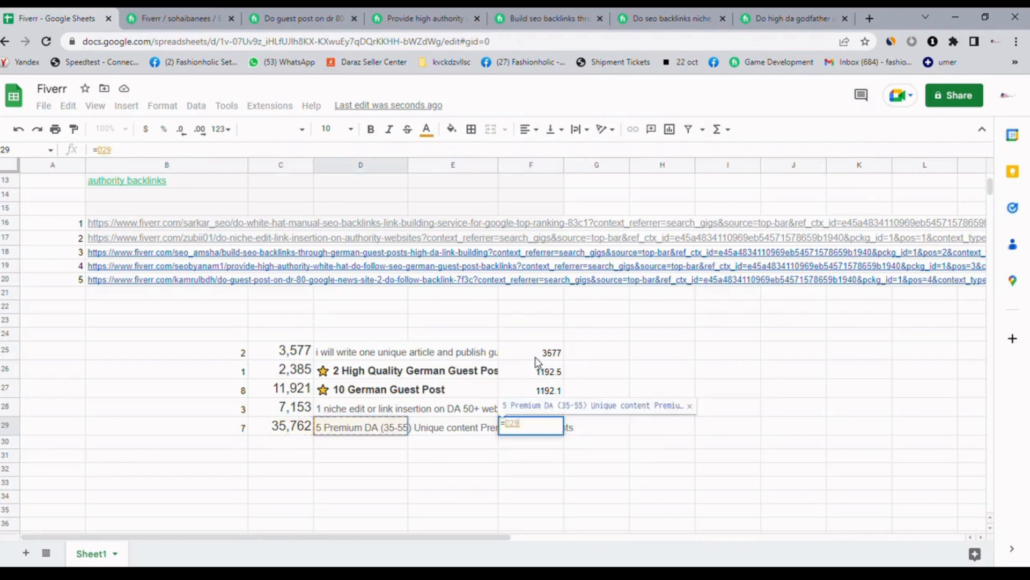
key("Escape")
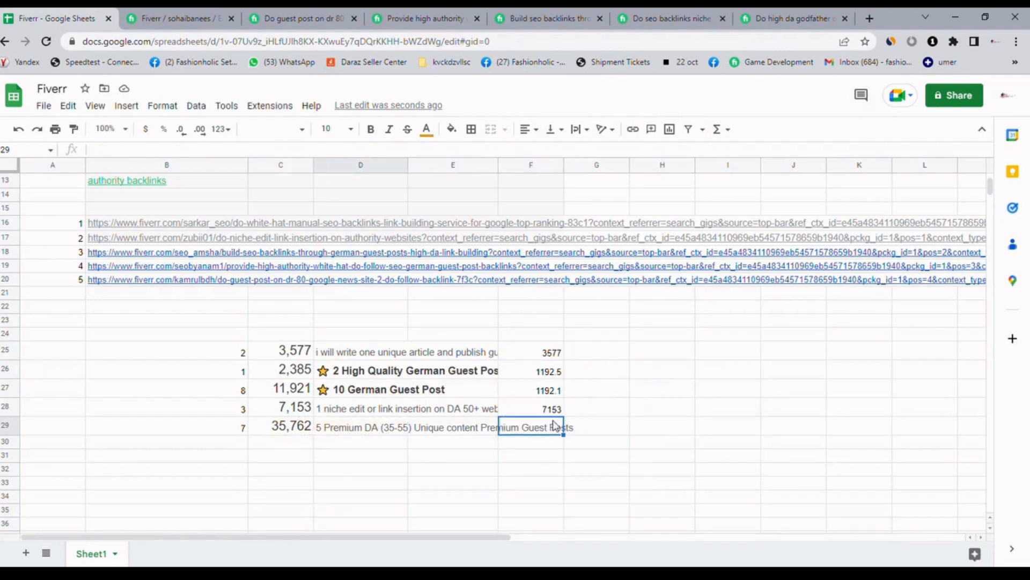
type("=")
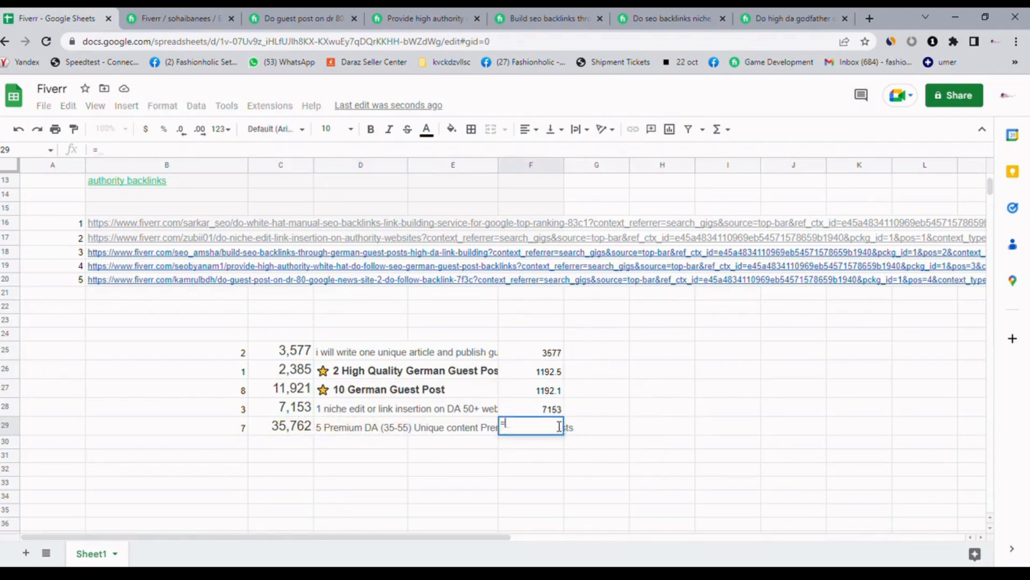
type("357")
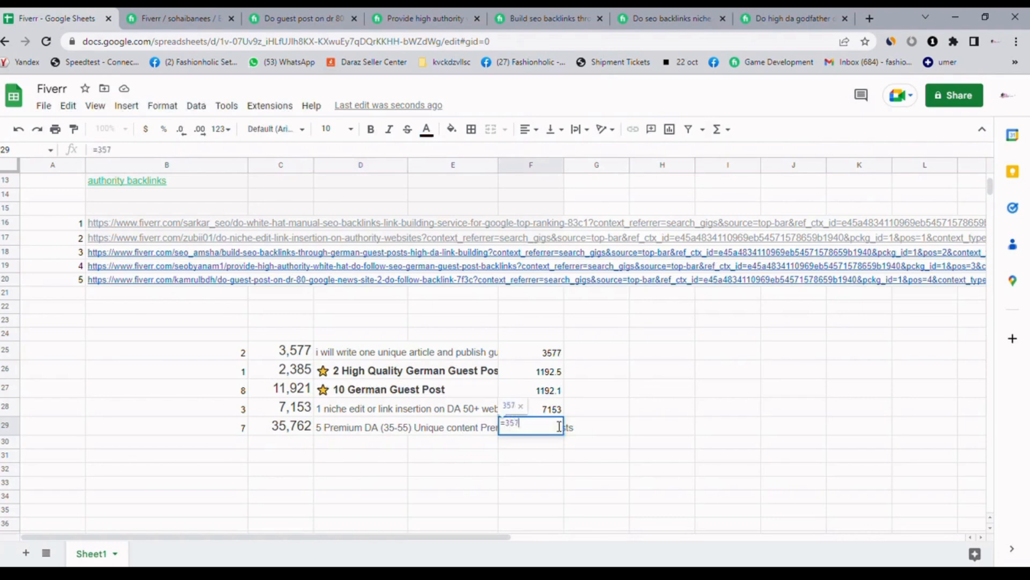
type("62/")
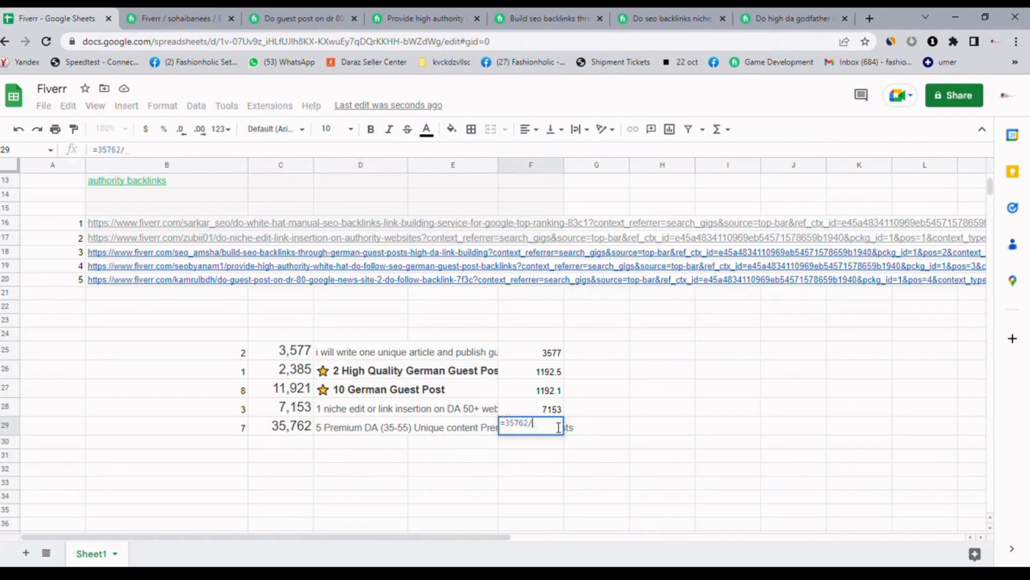
type("5")
key("Return")
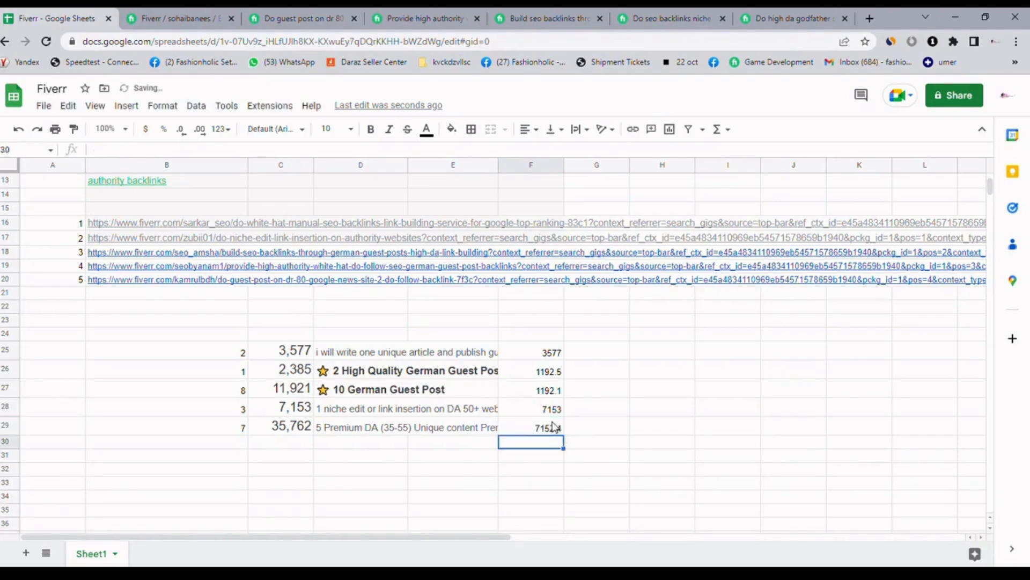
Step: Review the per-post costs in column F, rows 25–29
key("Down")
key("Down")
key("Down")
key("Down")
key("Down")
key("Down")
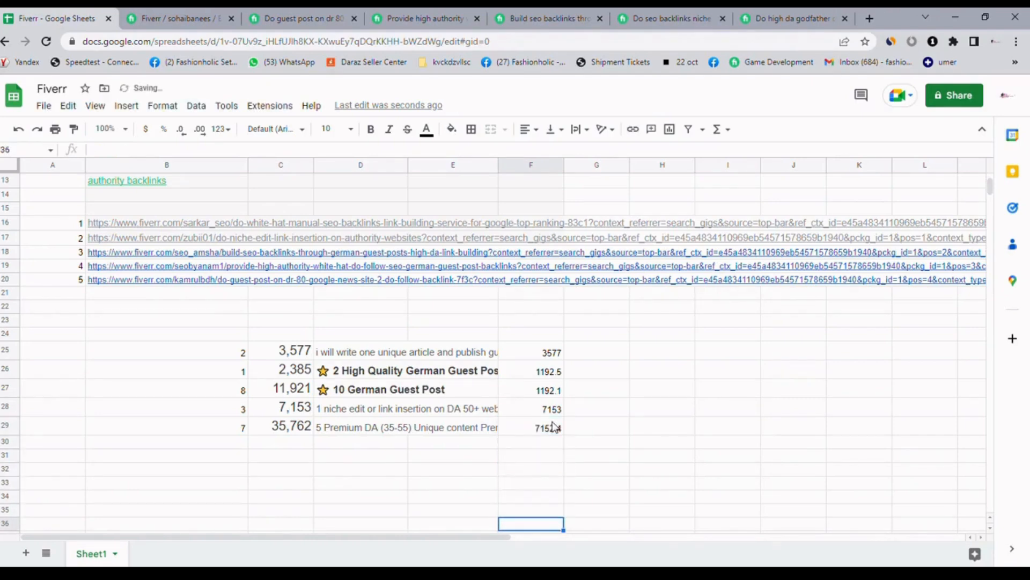
key("Down")
key("Down")
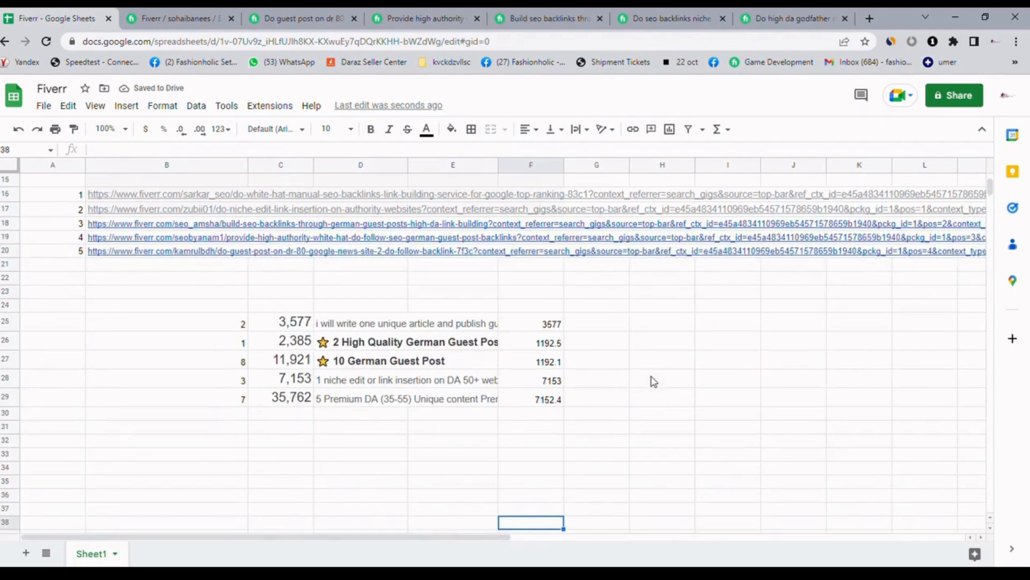
key("Up")
key("Up")
key("Up")
key("Up")
key("Up")
key("Up")
key("Up")
key("Up")
key("Up")
key("Up")
key("Up")
key("Up")
key("Up")
key("Up")
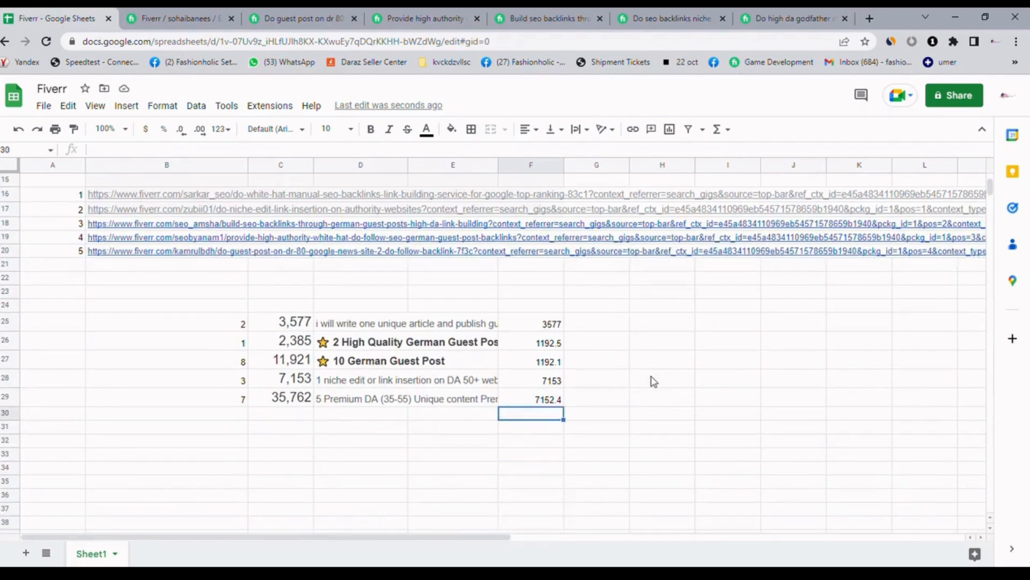
key("Up")
key("Down")
key("Down")
key("Down")
key("Down")
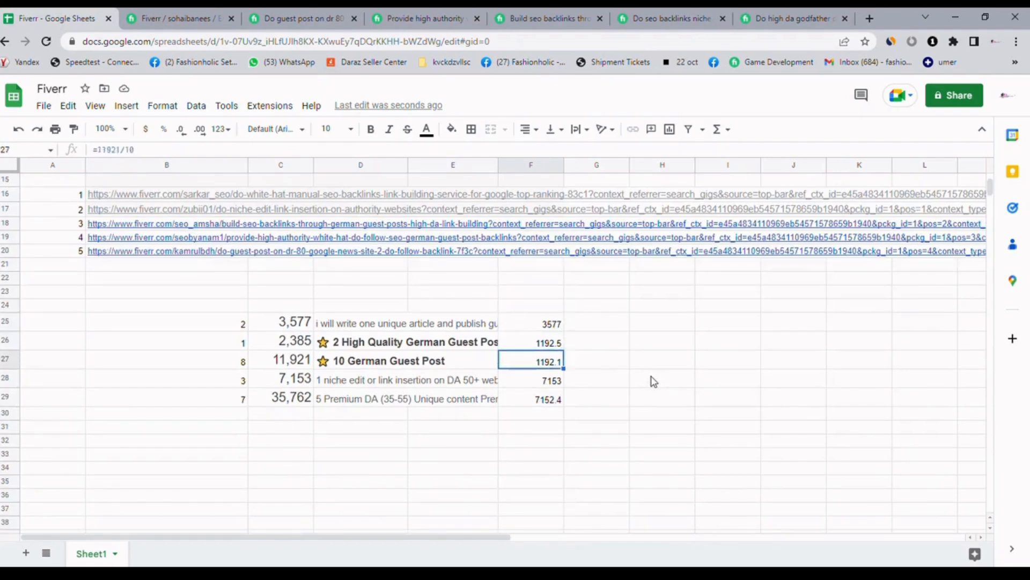
key("Up")
key("Up")
key("Down")
key("Down")
key("Down")
key("Down")
key("Down")
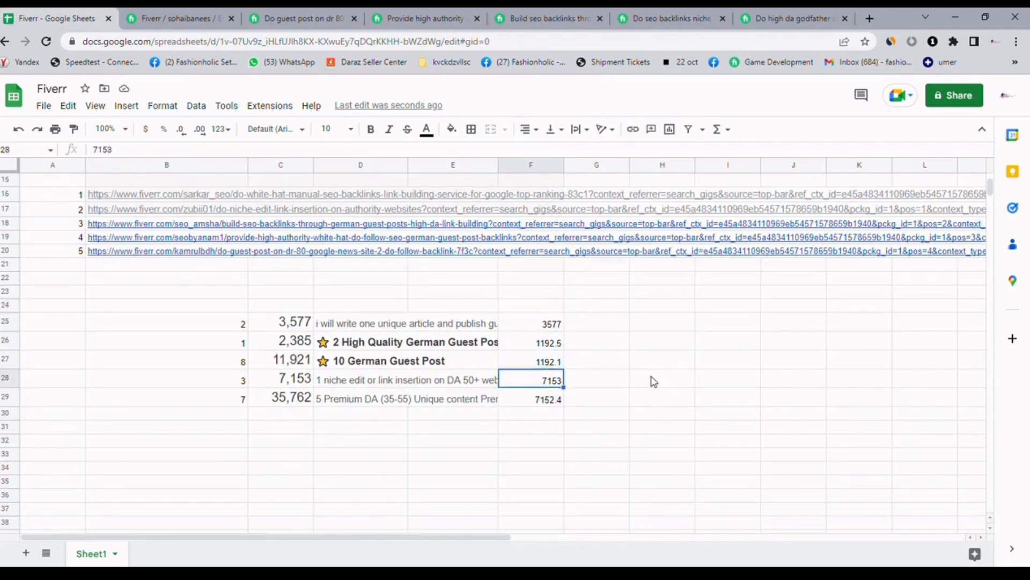
key("Up")
key("Up")
key("Up")
key("Up")
Step: Label cell B32 'BASIC' below the gig price table
key("Down")
key("Down")
key("Down")
key("Down")
key("Down")
key("Down")
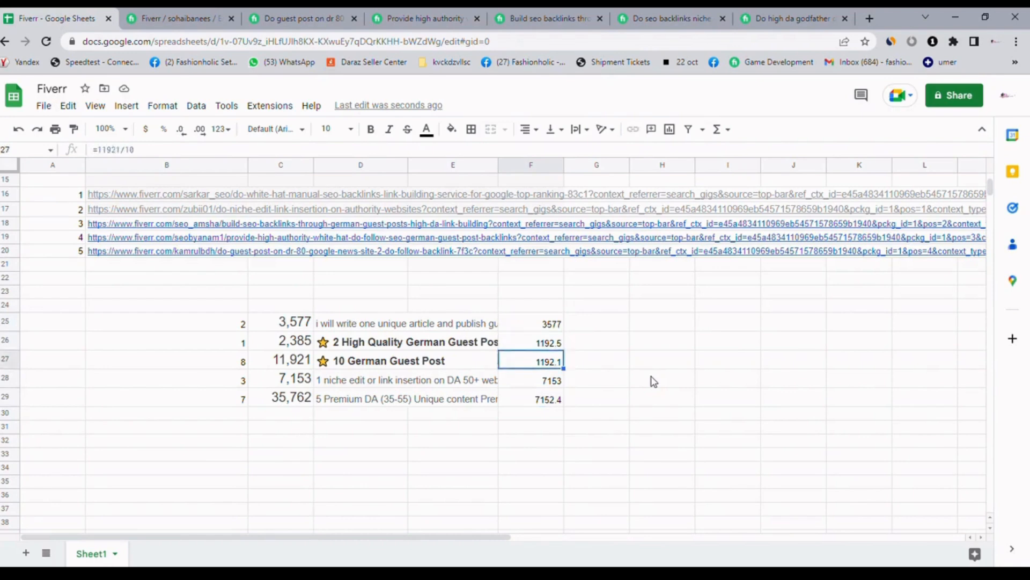
key("Left")
key("Left")
key("Right")
key("Right")
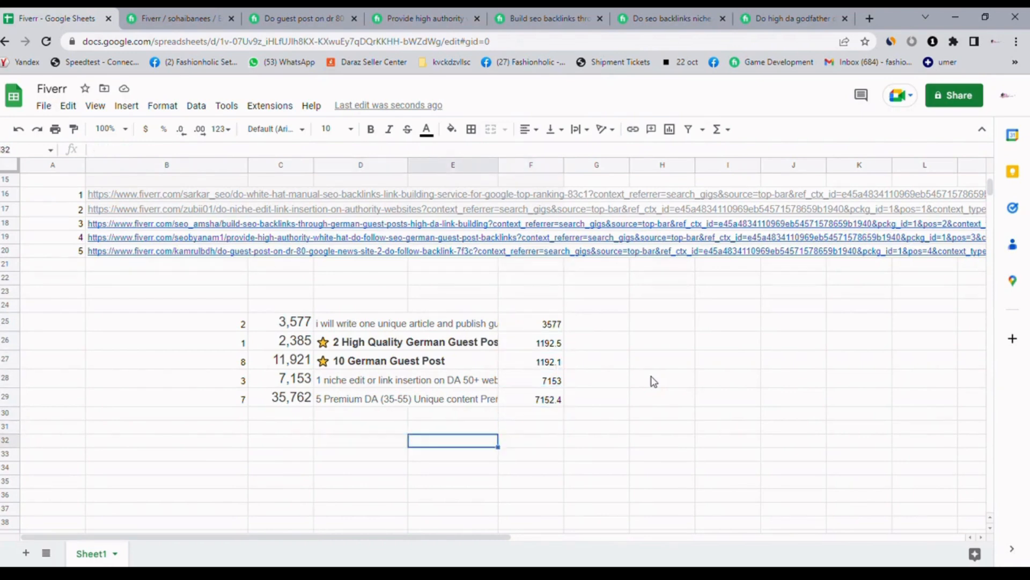
key("Left")
key("Left")
key("Left")
key("Up")
key("Left")
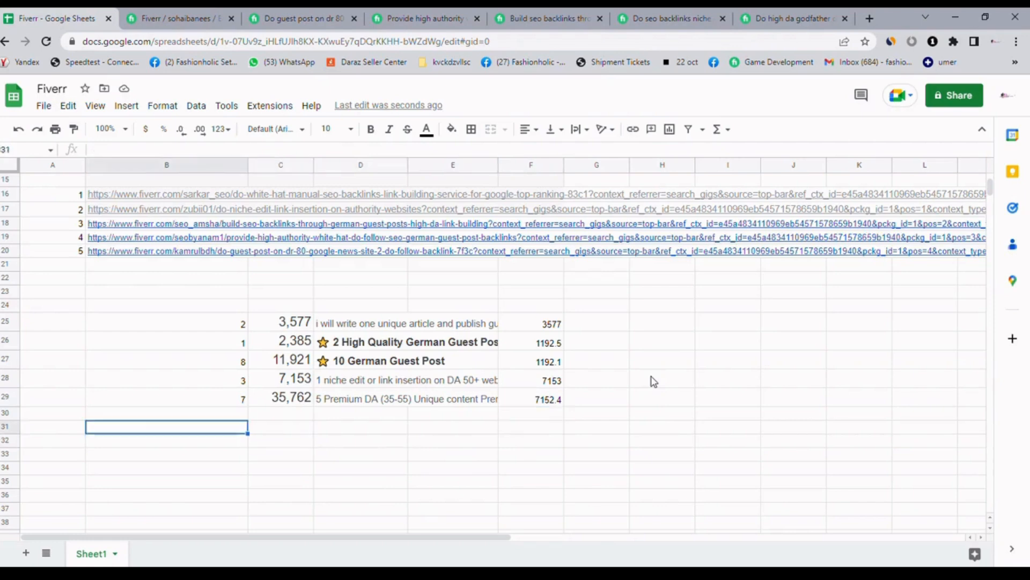
key("Down")
key("Right")
key("Left")
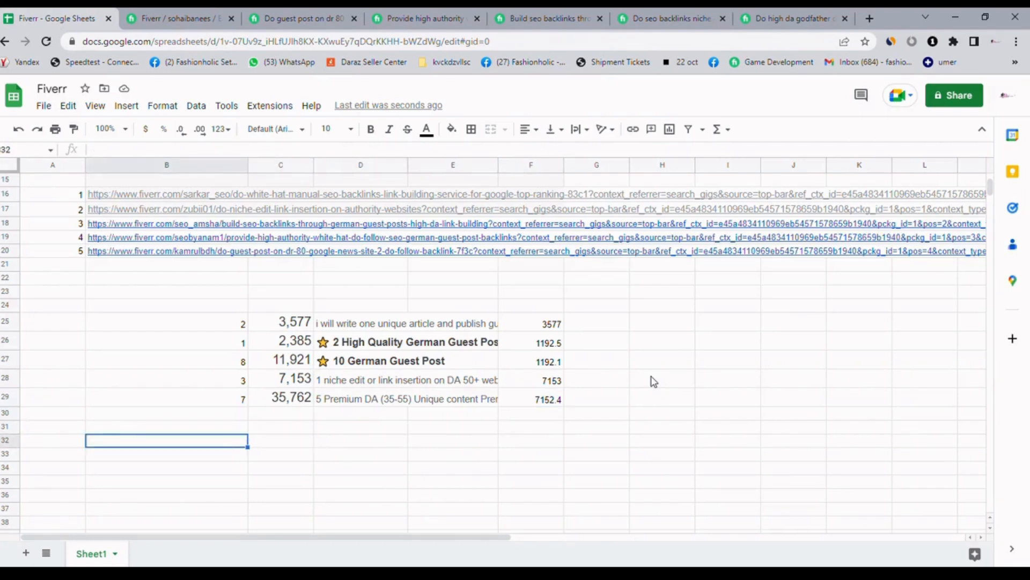
type("b")
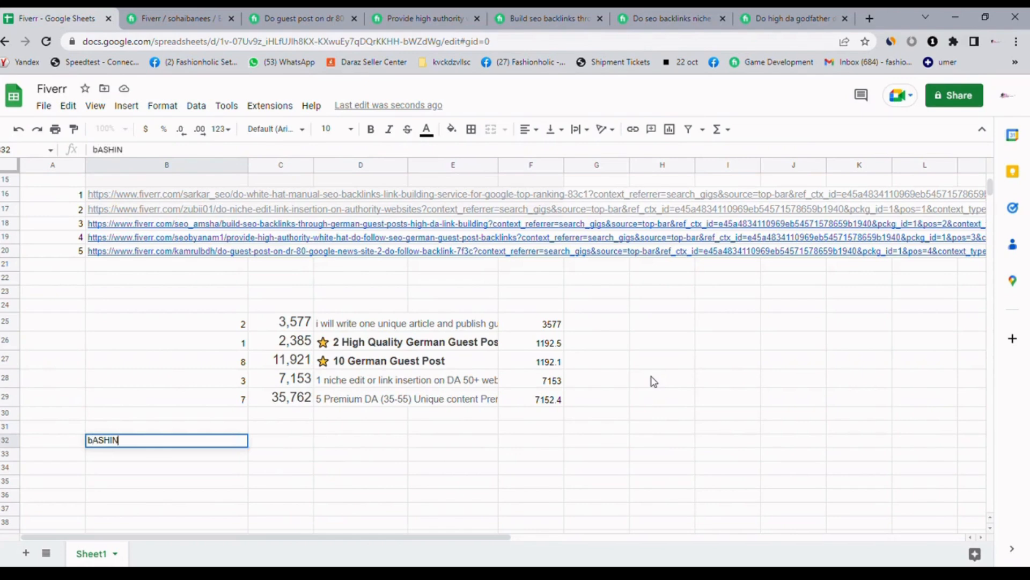
key("BackSpace")
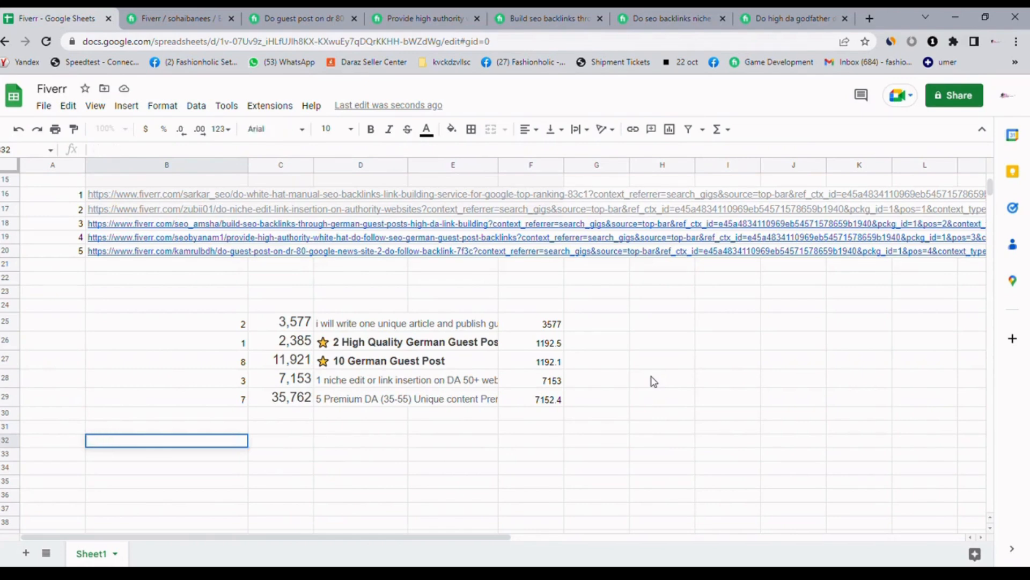
key("Return")
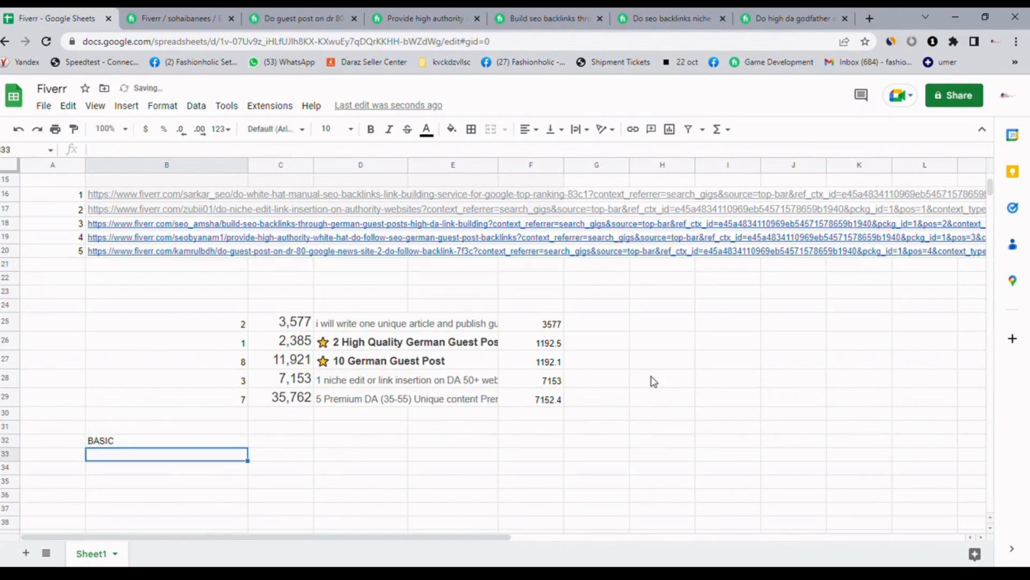
Step: Enter 1 in D32 beside the BASIC label
key("Up")
key("Right")
key("Left")
key("Right")
key("Right")
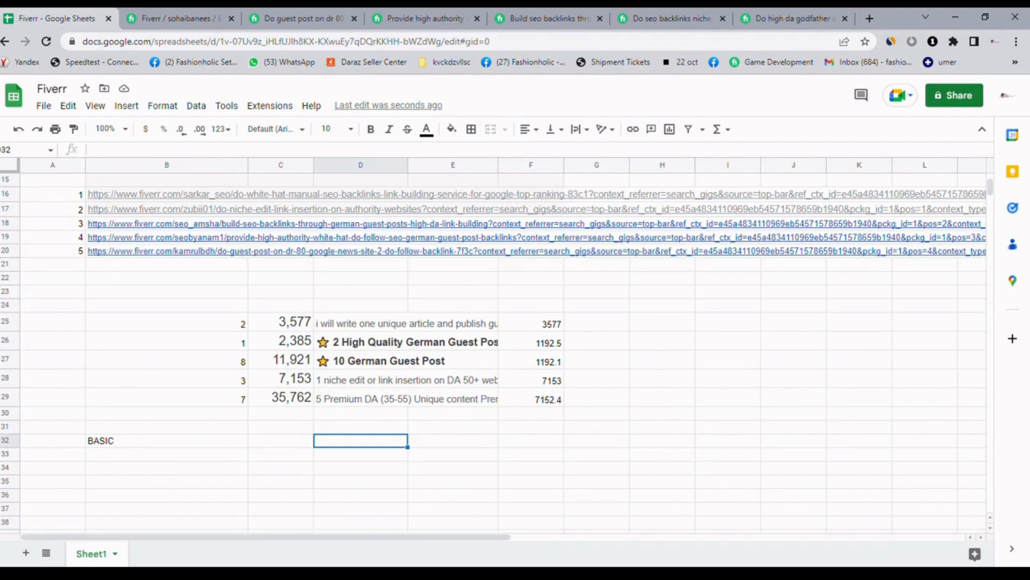
type("1")
scroll(988, 515, "down", 5)
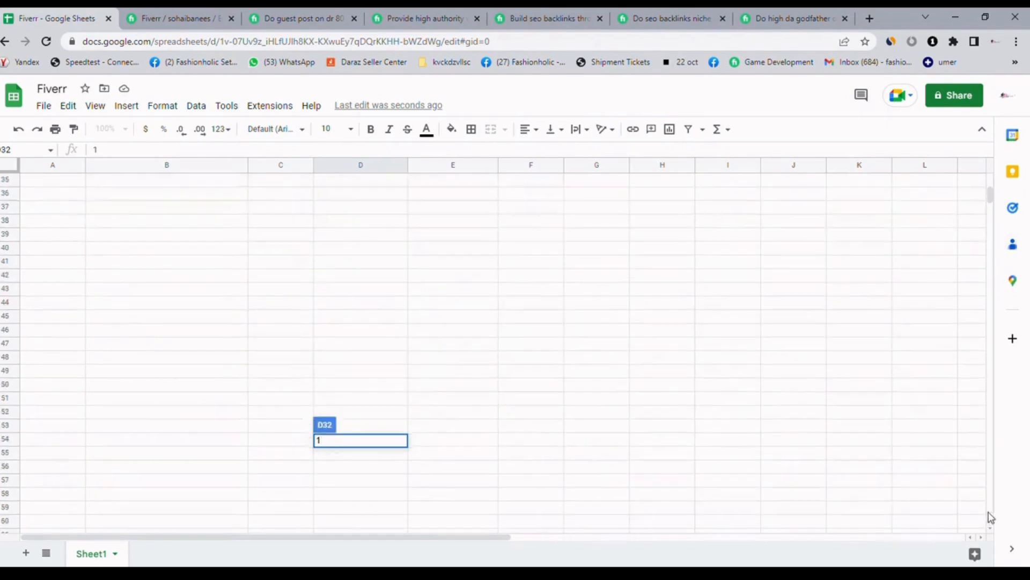
scroll(992, 525, "up", 7)
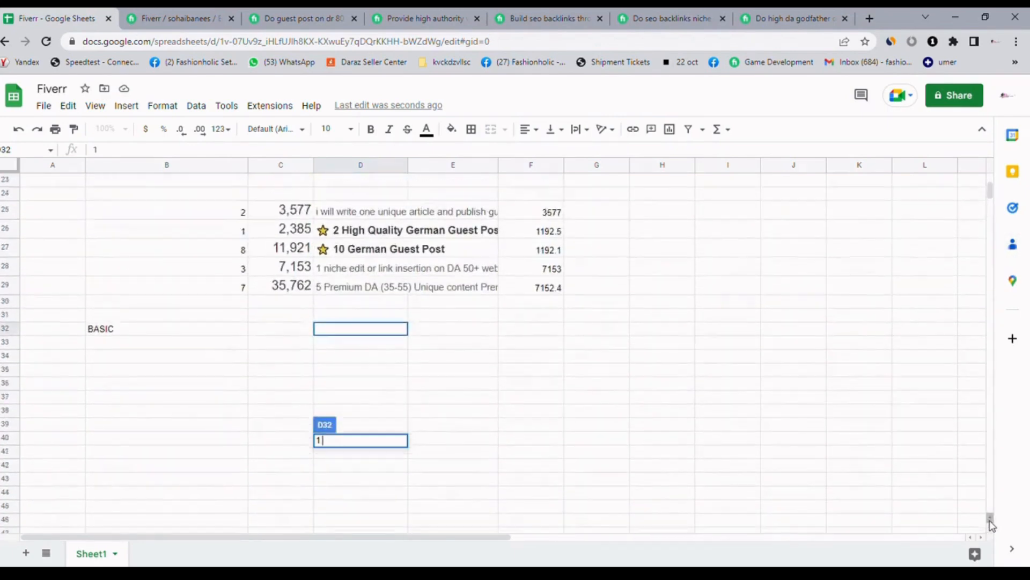
scroll(991, 525, "up", 3)
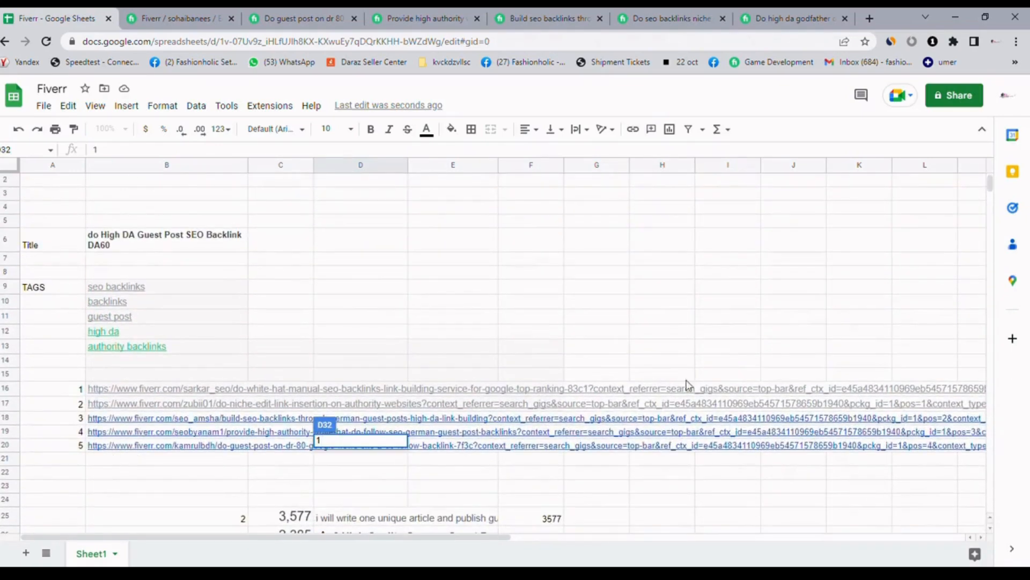
left_click(142, 250)
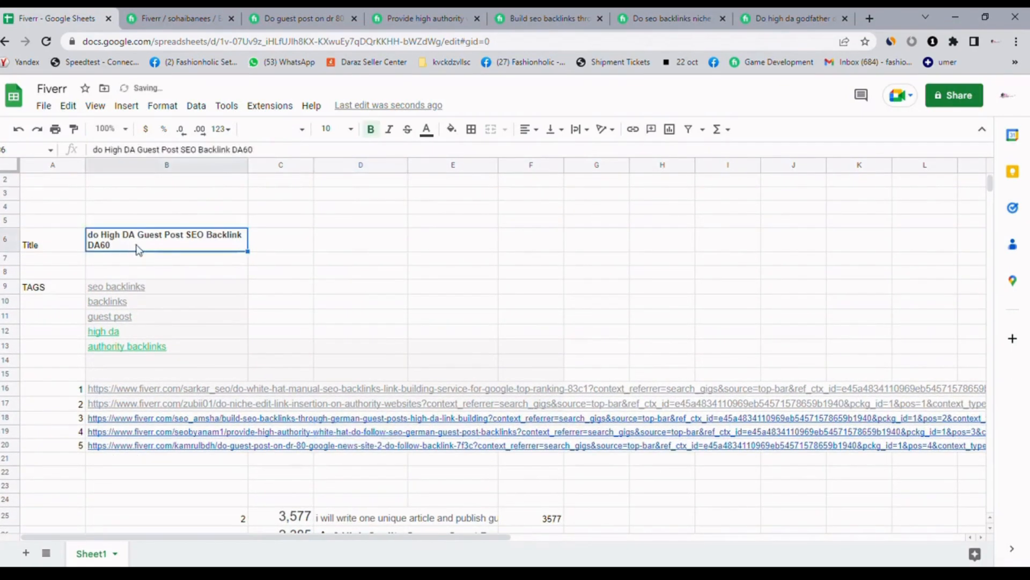
Step: Inspect the gig's backlinks and guest post tags, then return to the 1 in D32
left_click(217, 306)
key("Down")
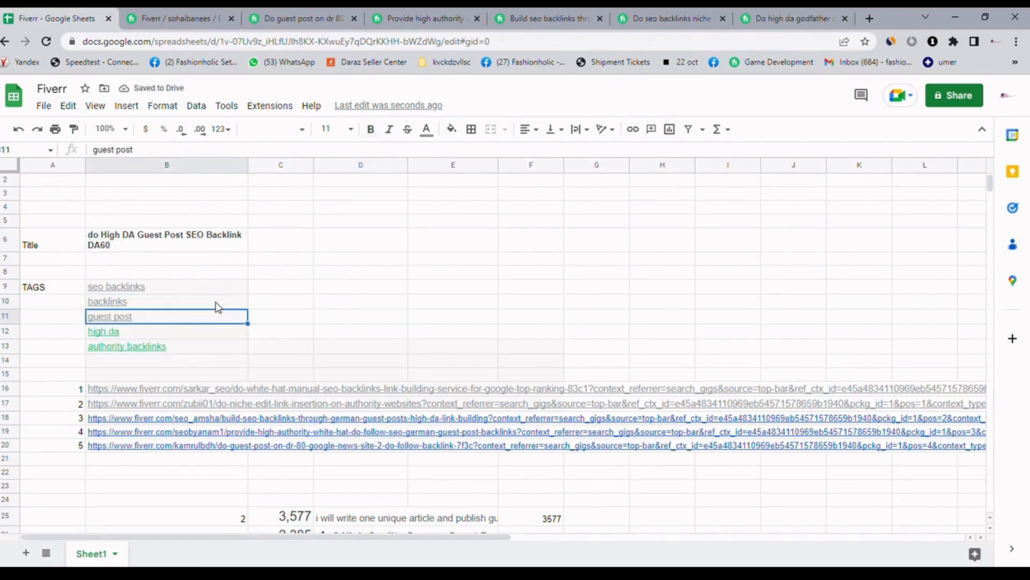
left_click(251, 483)
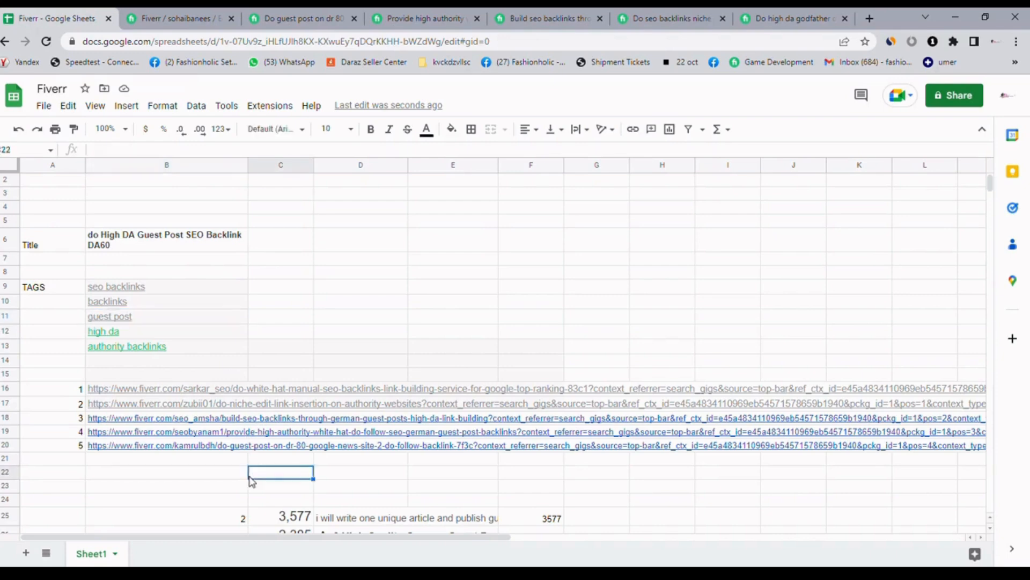
key("Down")
key("Down")
key("Down")
key("Down")
key("Down")
key("Down")
key("Up")
key("Up")
key("Up")
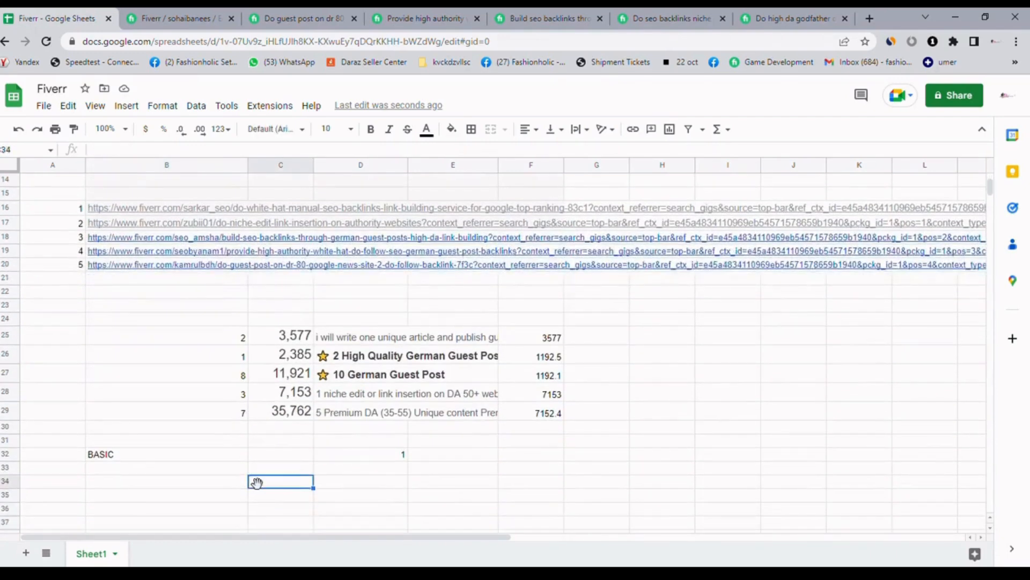
key("Up")
key("Right")
key("Up")
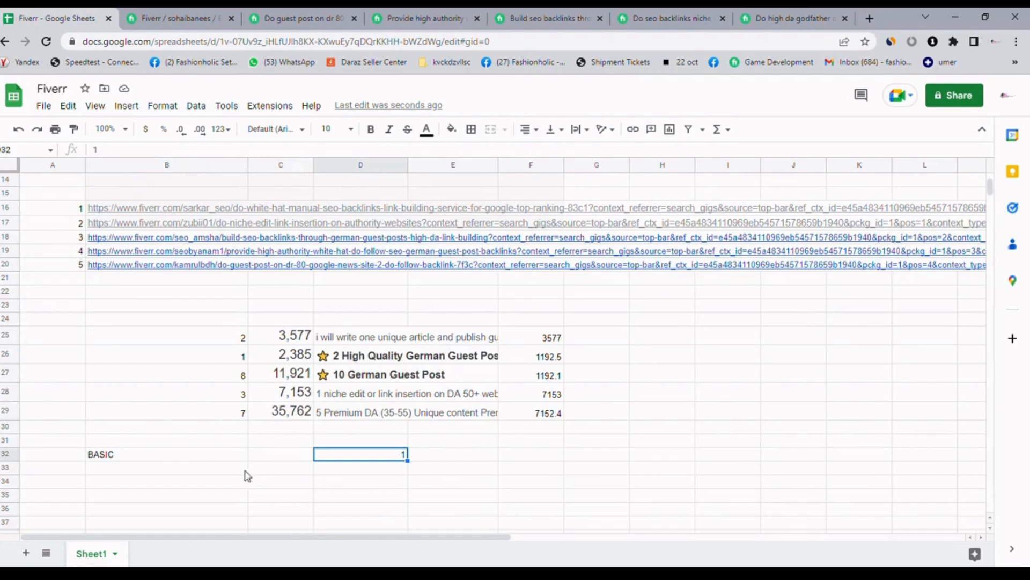
Step: Extend D32 to read '1 HIGH DA GUEST POST DA60+'
left_click(175, 149)
type("hiGH")
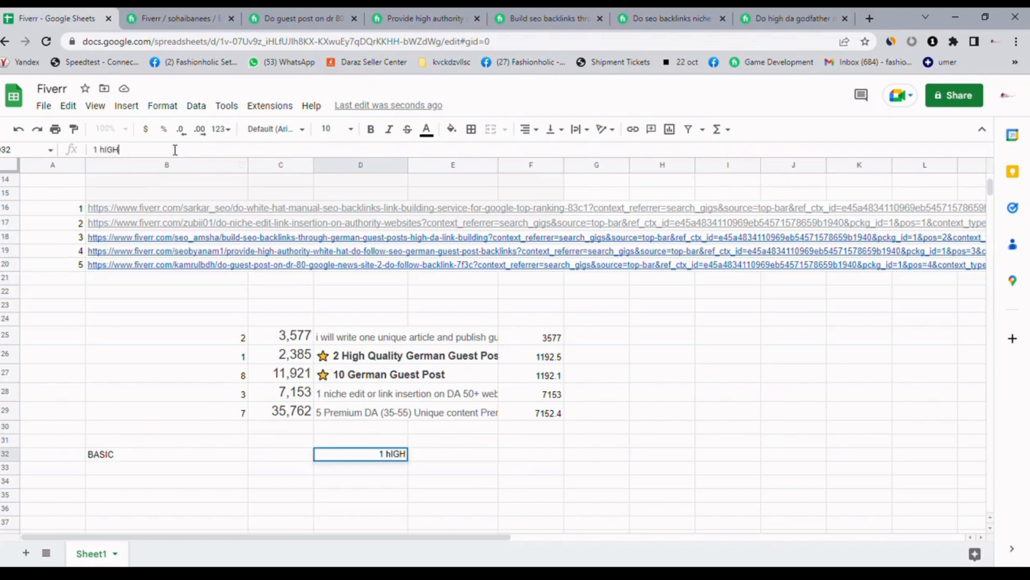
key("BackSpace")
key("BackSpace")
key("BackSpace")
type("HIGH DA GUEST POST")
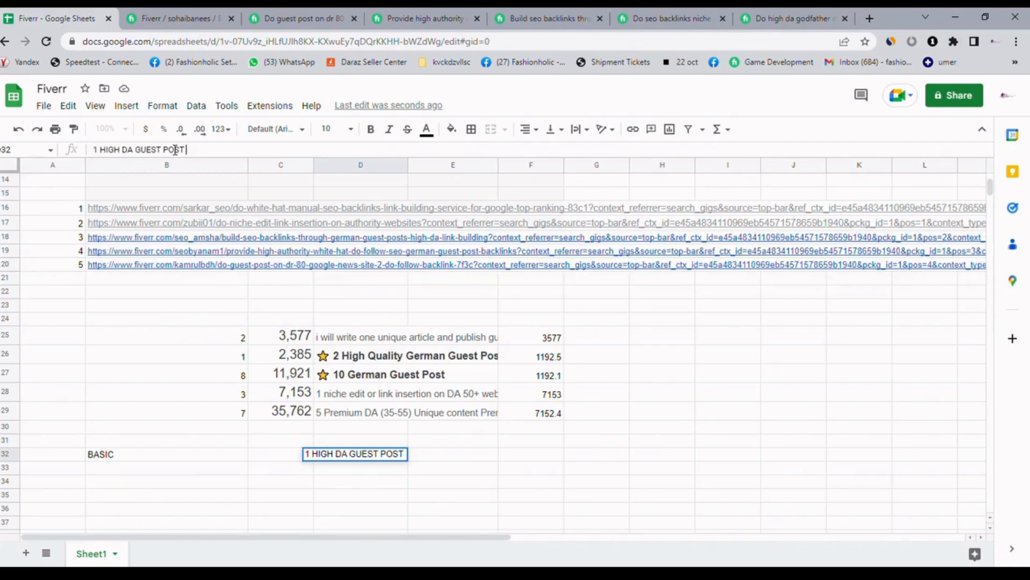
type(" DA60")
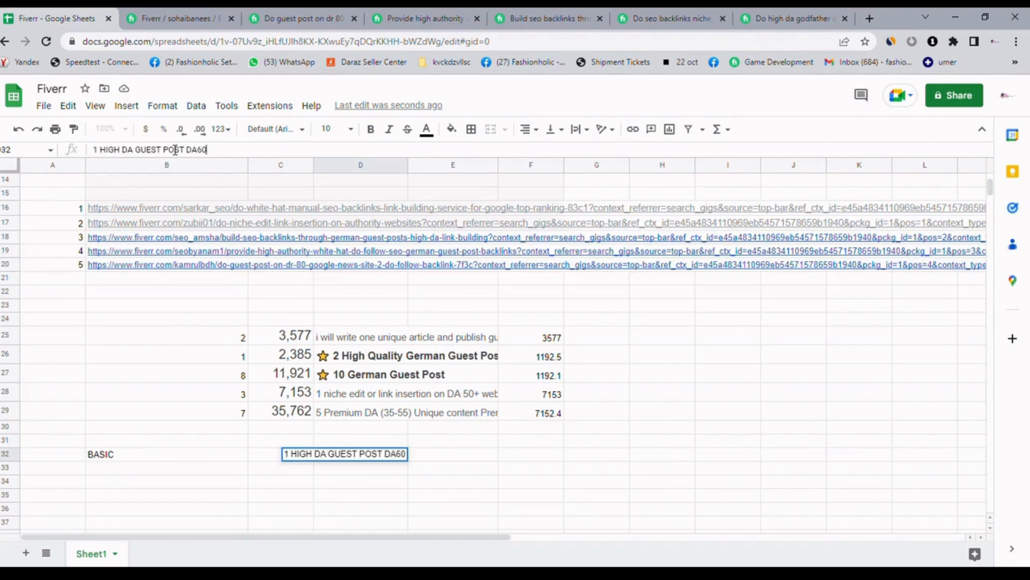
type("+")
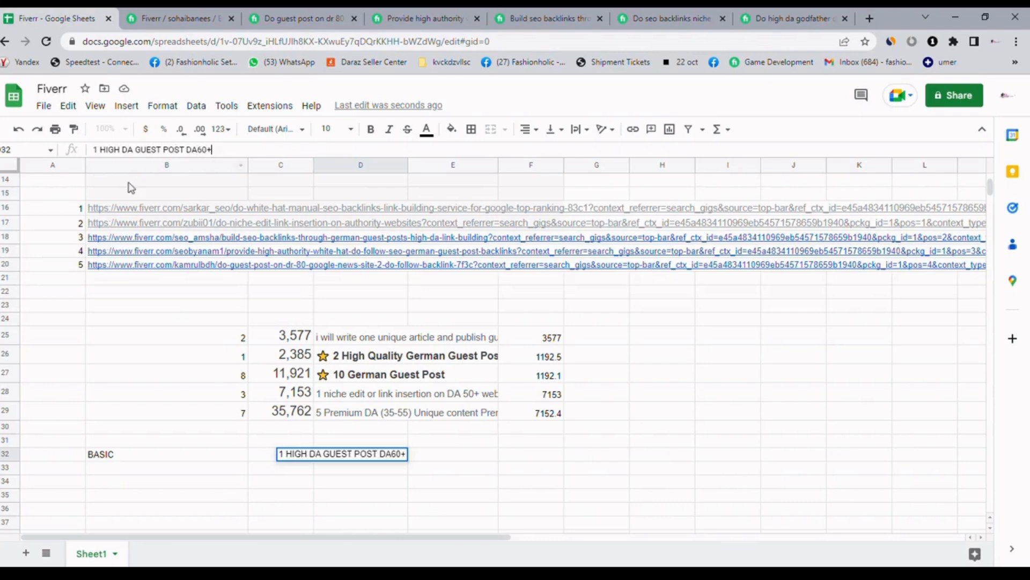
key("Return")
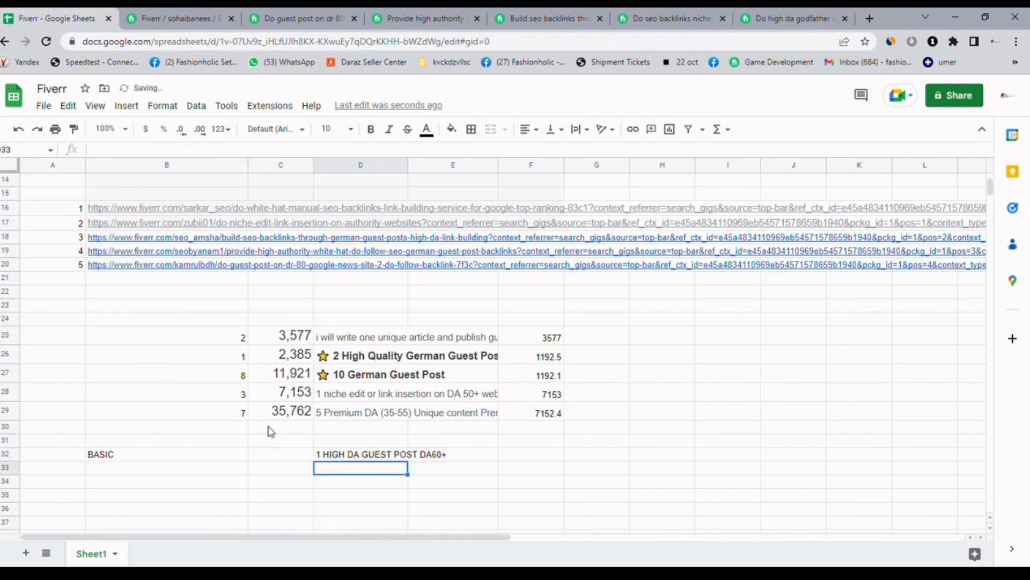
key("Down")
key("Down")
key("Down")
key("Down")
key("Down")
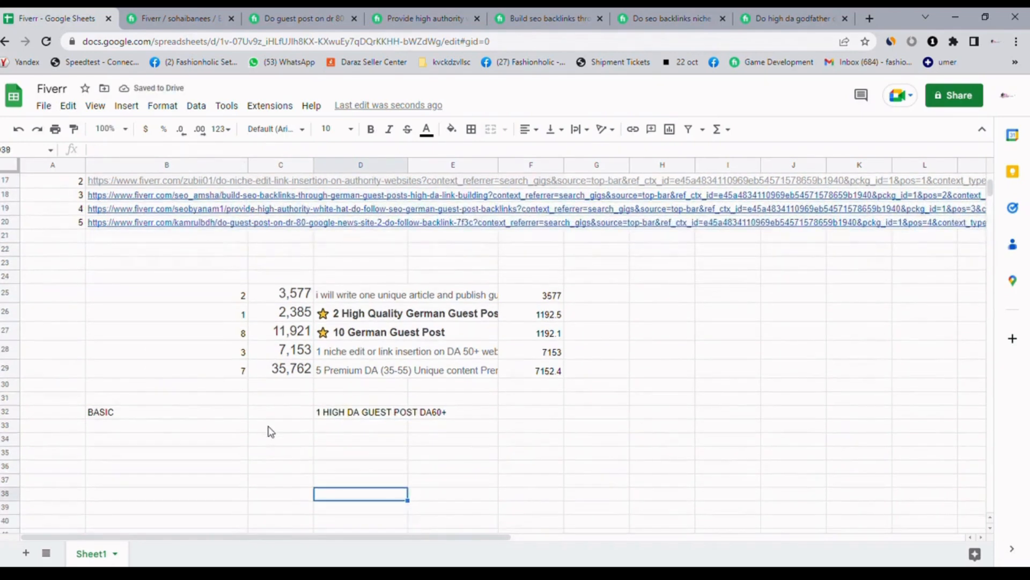
Step: Review the per-post cost formulas in column F, including =35762/5 in F29
key("Up")
key("Up")
key("Up")
key("Up")
key("Up")
key("Up")
key("Left")
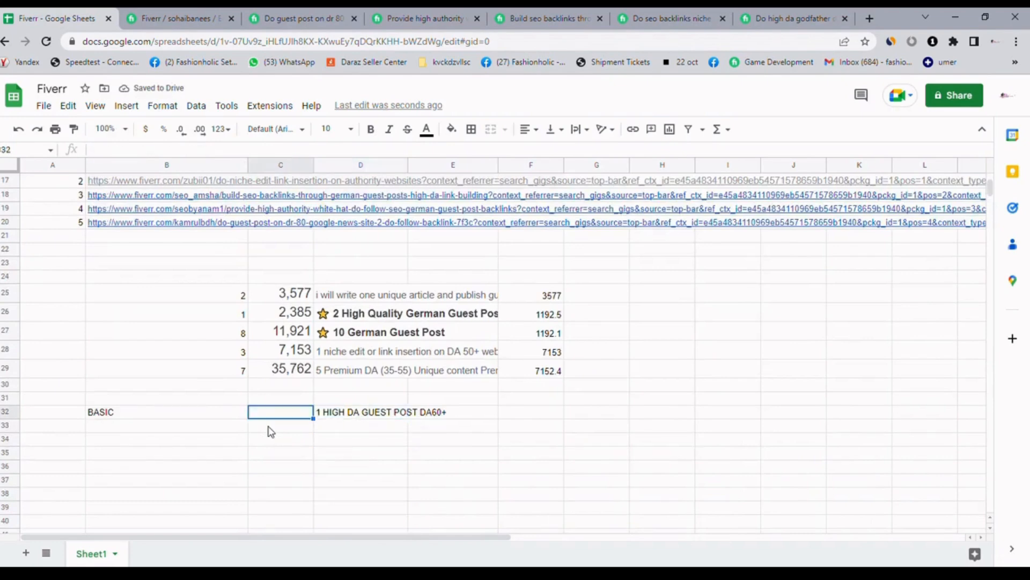
key("Right")
key("Up")
key("Up")
key("Up")
key("Up")
key("Up")
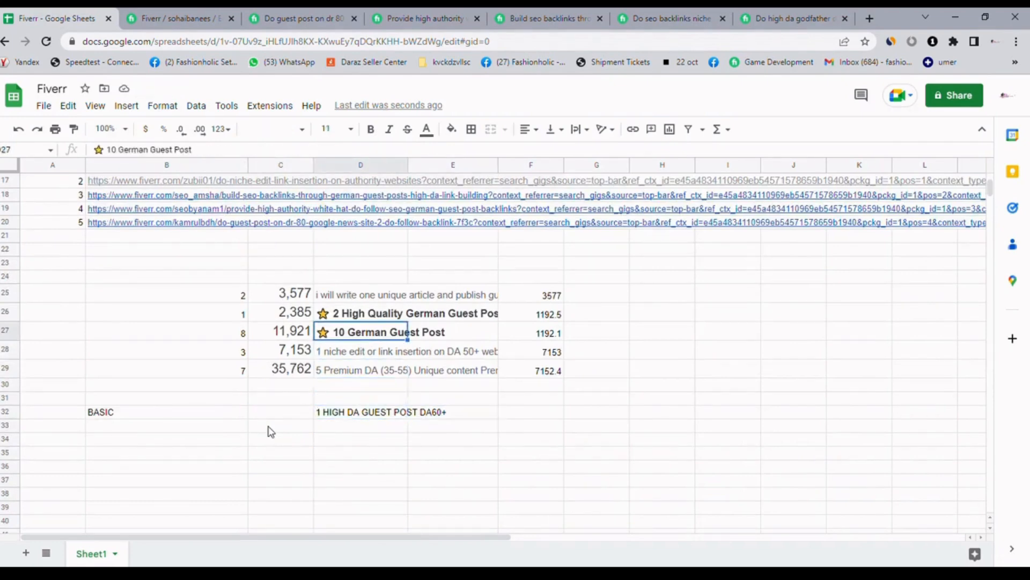
key("Down")
key("Down")
key("Down")
key("Down")
key("Down")
key("Right")
key("Up")
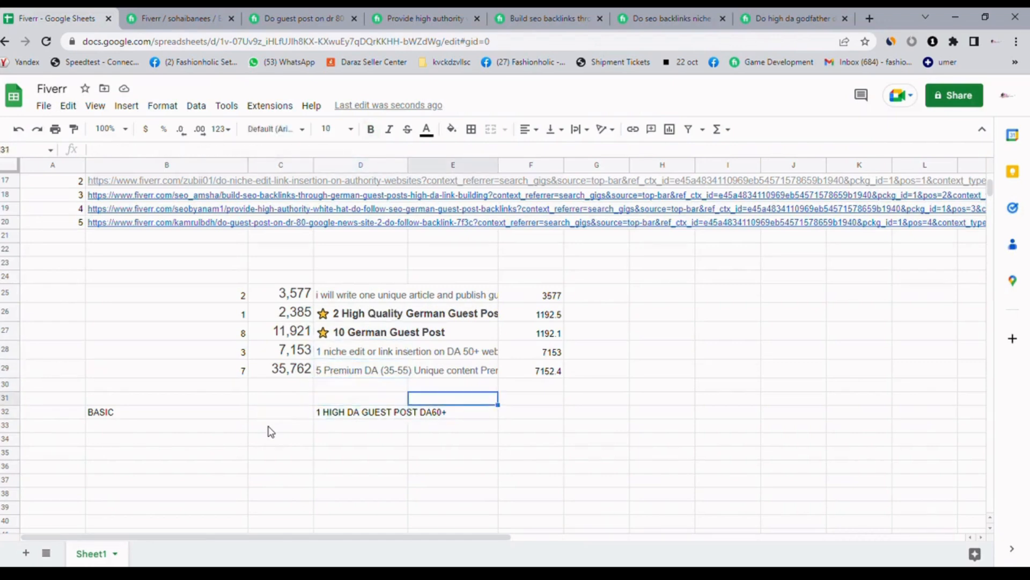
key("Up")
key("Up")
key("Up")
key("Up")
key("Up")
key("Up")
key("Right")
key("Down")
key("Down")
key("Down")
key("Up")
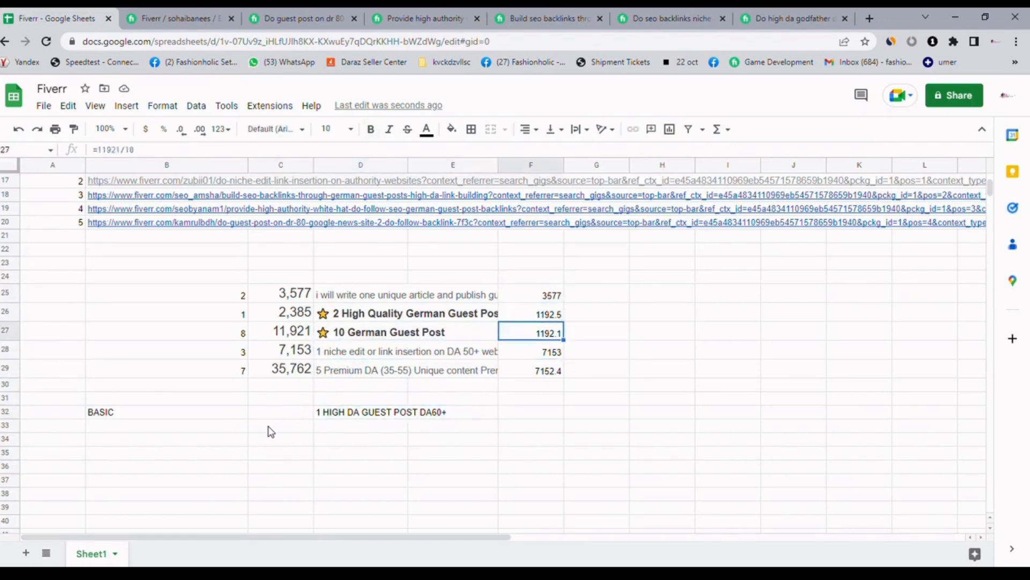
key("Up")
key("Up")
key("Down")
key("Down")
key("Down")
key("Down")
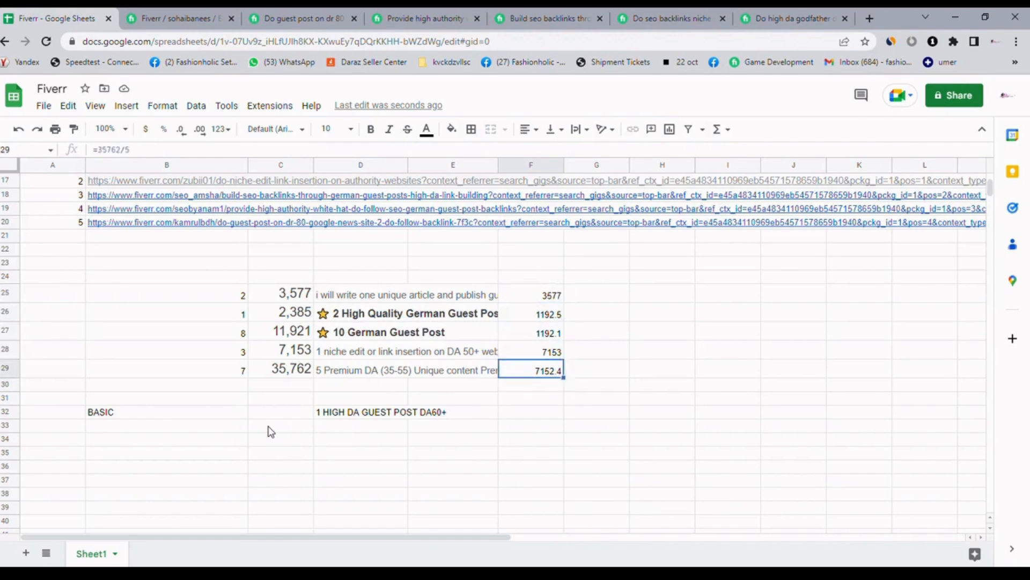
key("Up")
key("Up")
key("Up")
key("Up")
key("Down")
key("Down")
key("Down")
key("Down")
key("Up")
key("Up")
key("Down")
key("Down")
key("Down")
key("Down")
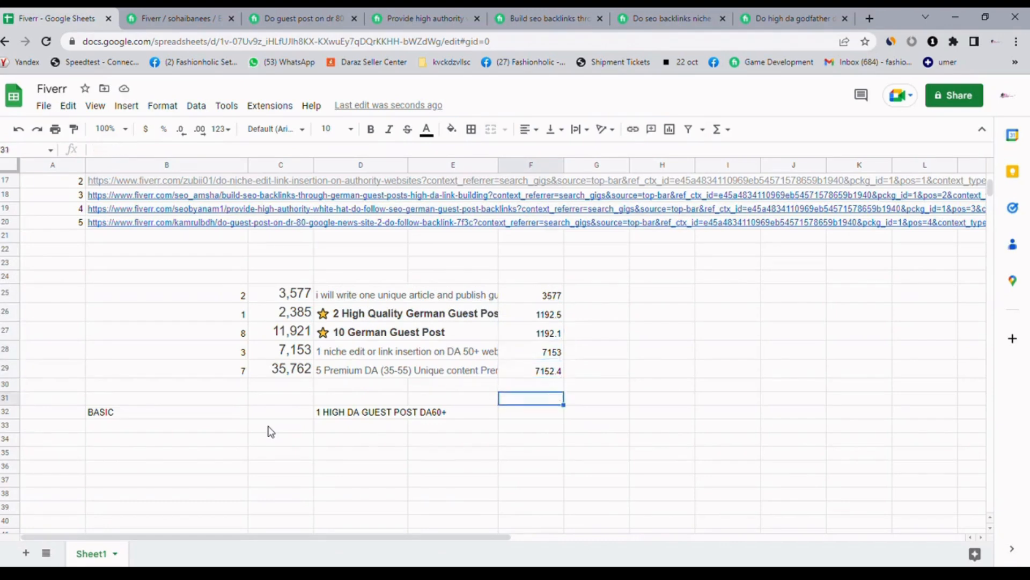
Step: Enter =20*250 in C32 as a first BASIC price of 5000
key("Left")
key("Left")
key("Down")
key("Left")
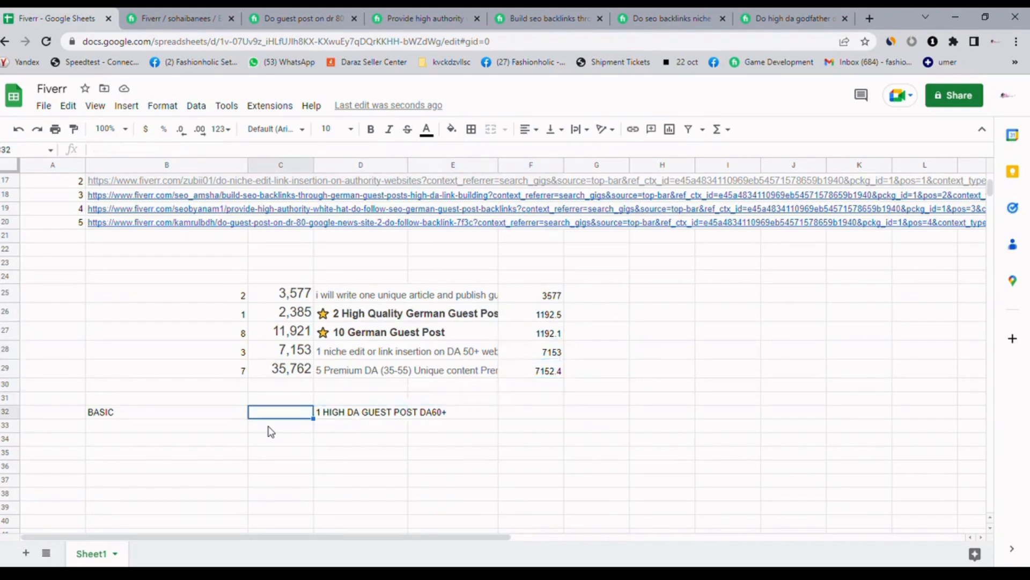
key("Right")
key("Right")
key("Right")
key("Up")
key("Up")
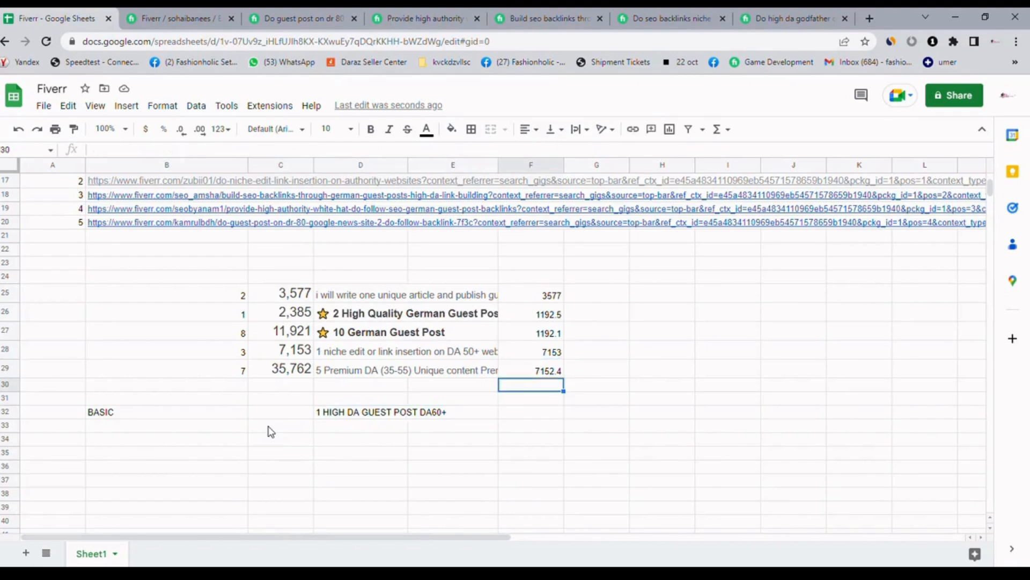
key("Up")
key("Left")
key("Left")
key("Down")
key("Down")
key("Down")
key("Left")
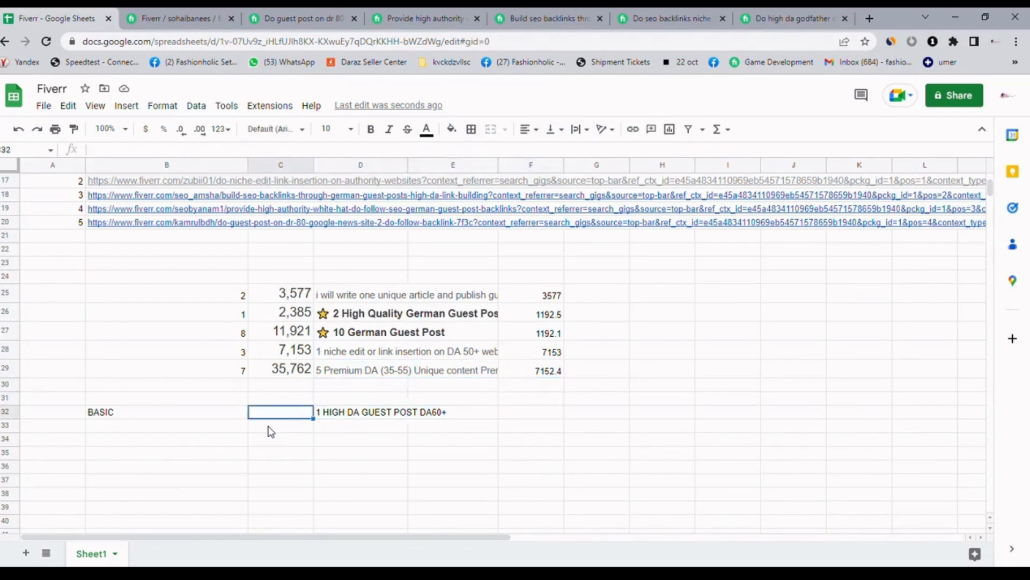
type("=20")
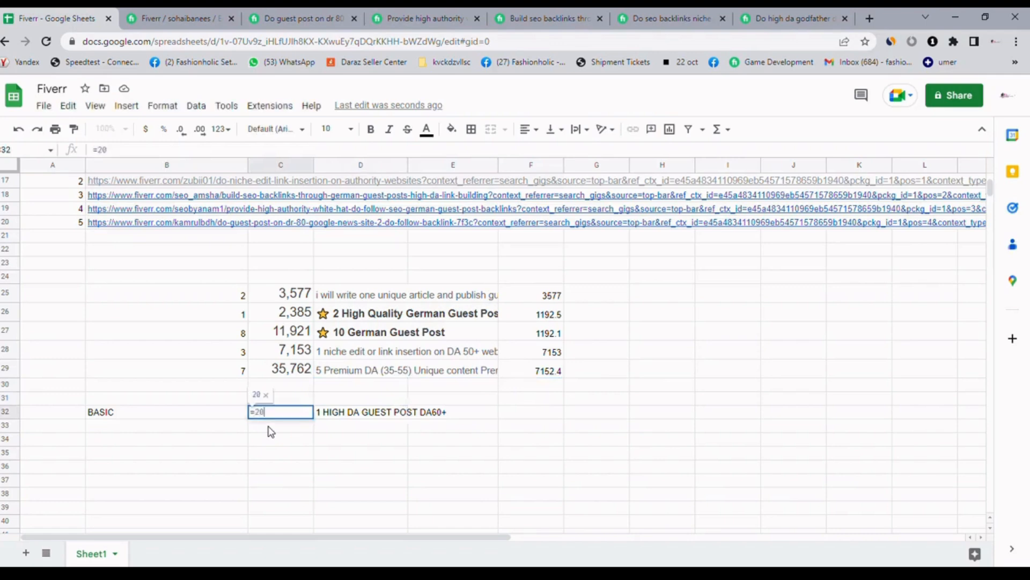
type("*250")
key("Return")
key("Right")
key("Right")
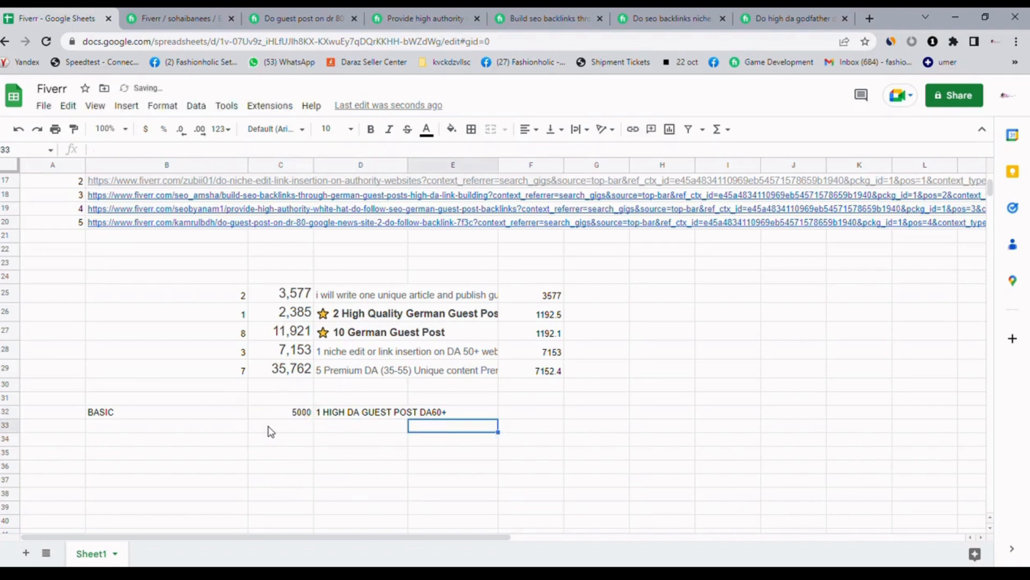
key("Up")
key("Left")
key("Left")
key("Right")
key("Right")
key("Left")
key("Left")
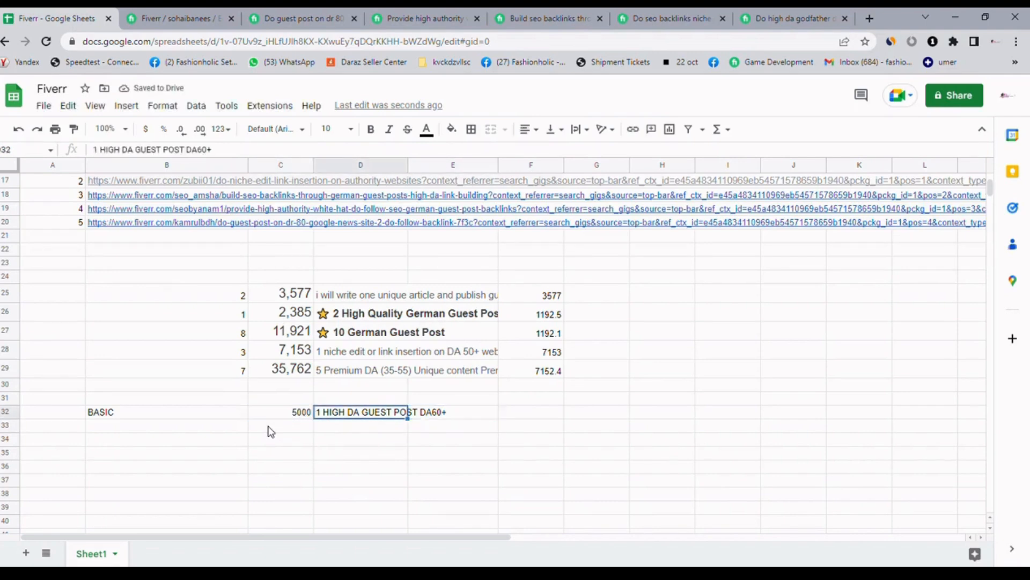
key("Right")
key("Left")
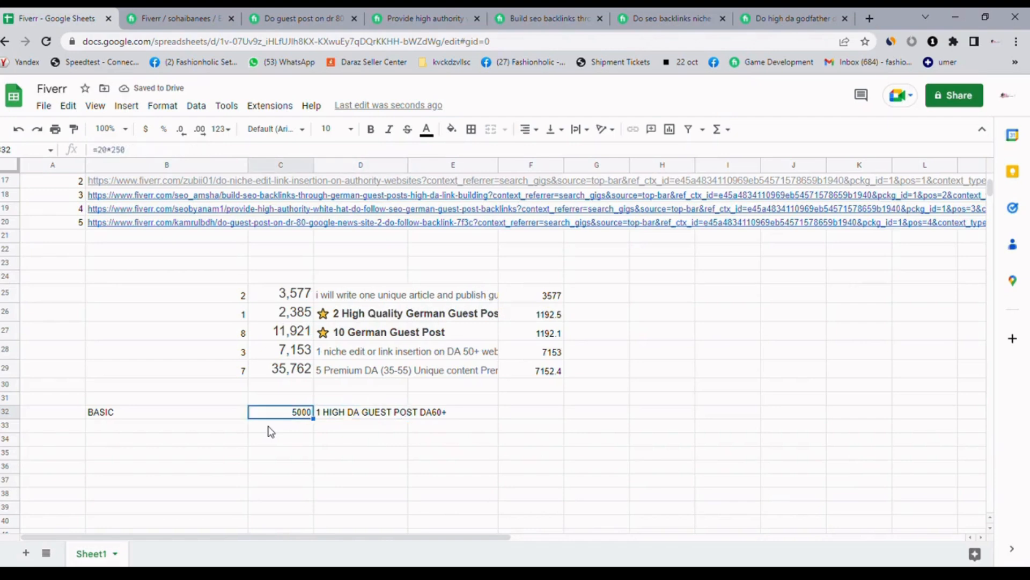
key("Right")
key("Right")
key("Left")
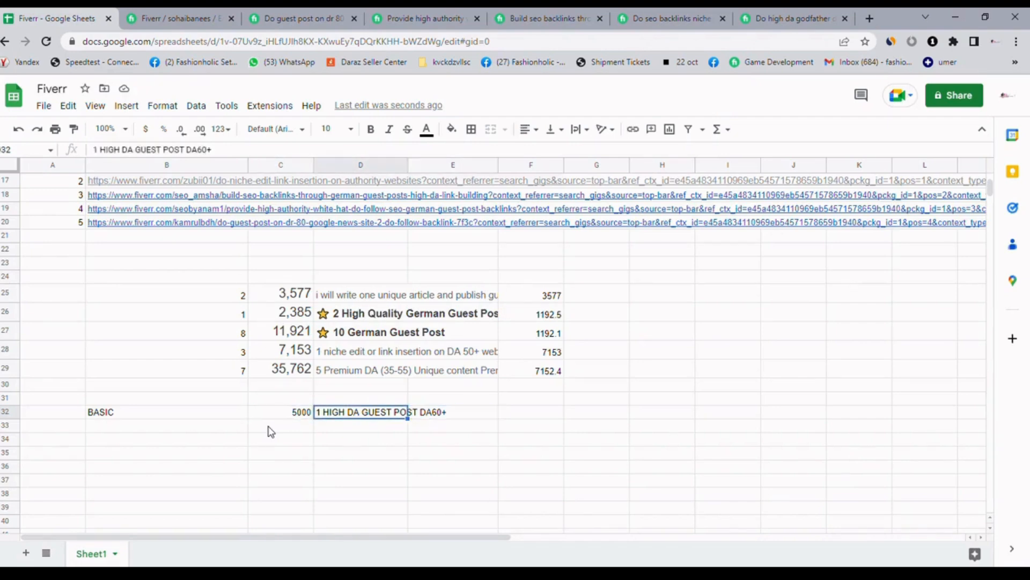
key("Left")
Step: Replace the C32 formula with =30*250, giving a BASIC total of 7500
type("=")
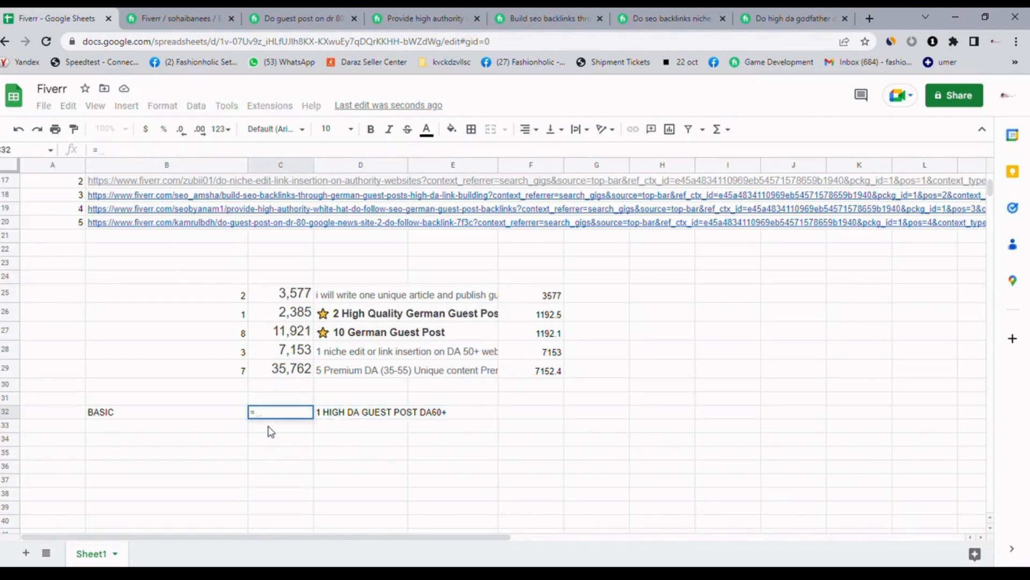
type("30*")
type("250")
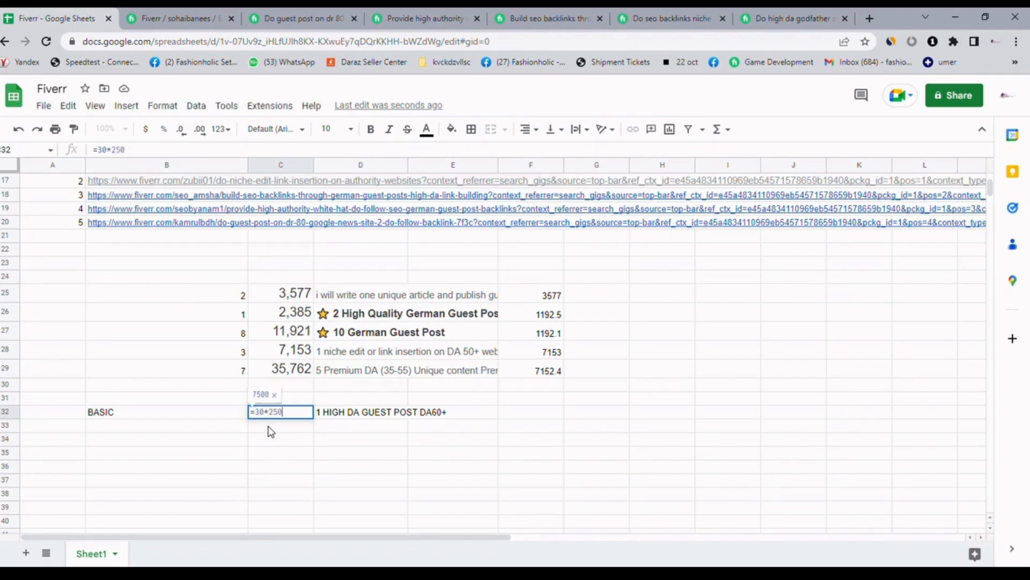
key("Return")
key("Right")
key("Up")
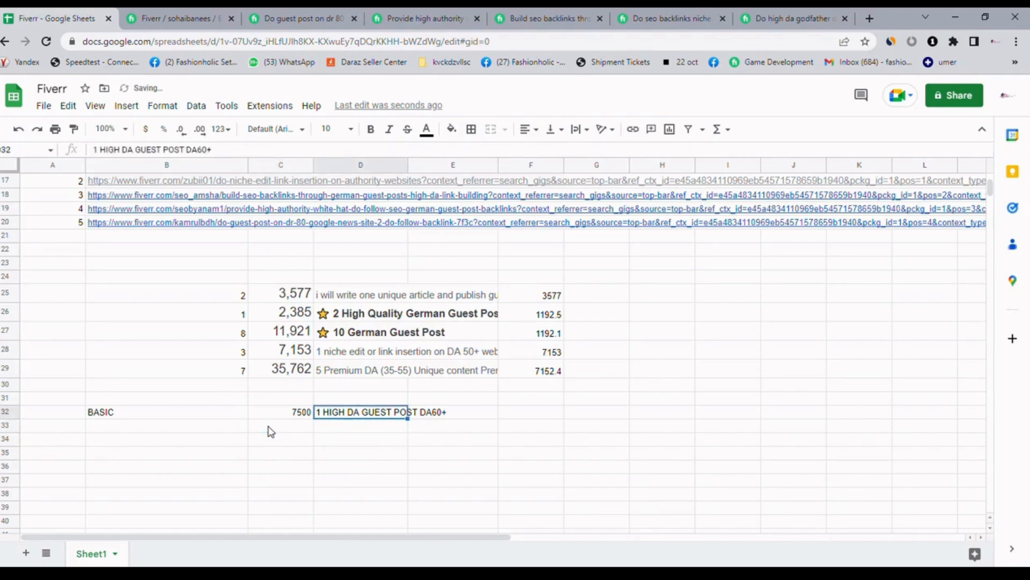
key("Left")
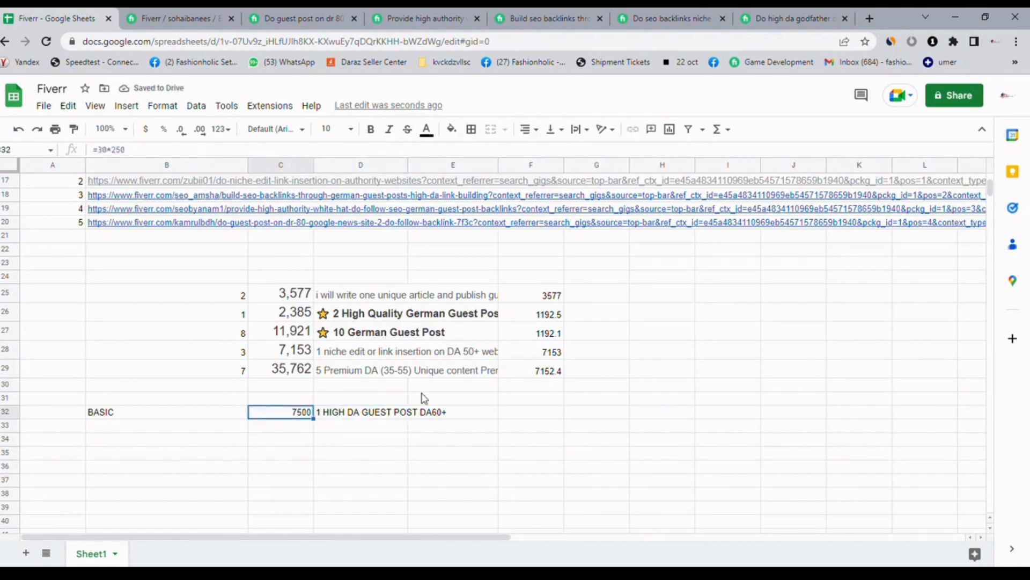
left_click(545, 370)
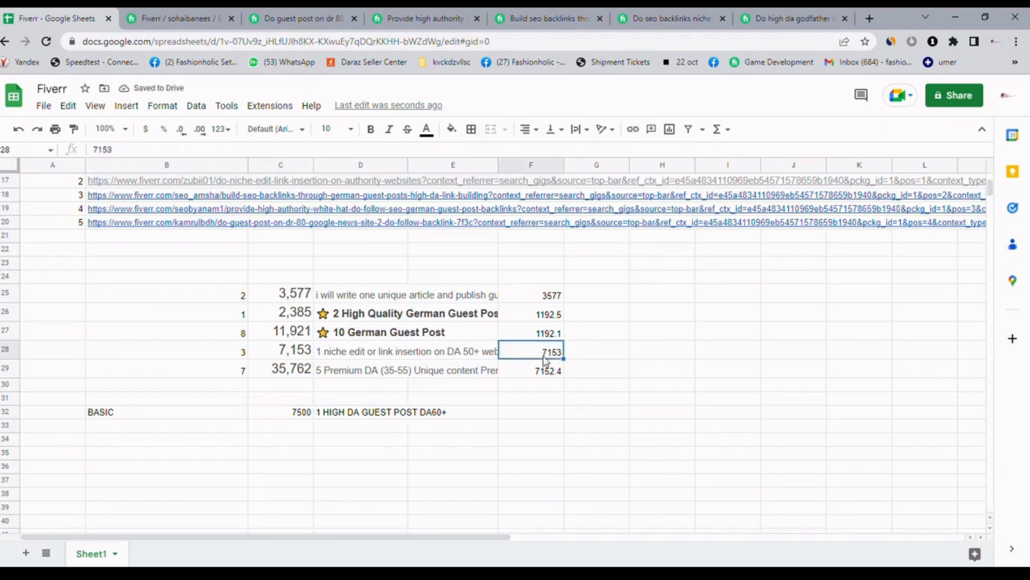
left_click(302, 415)
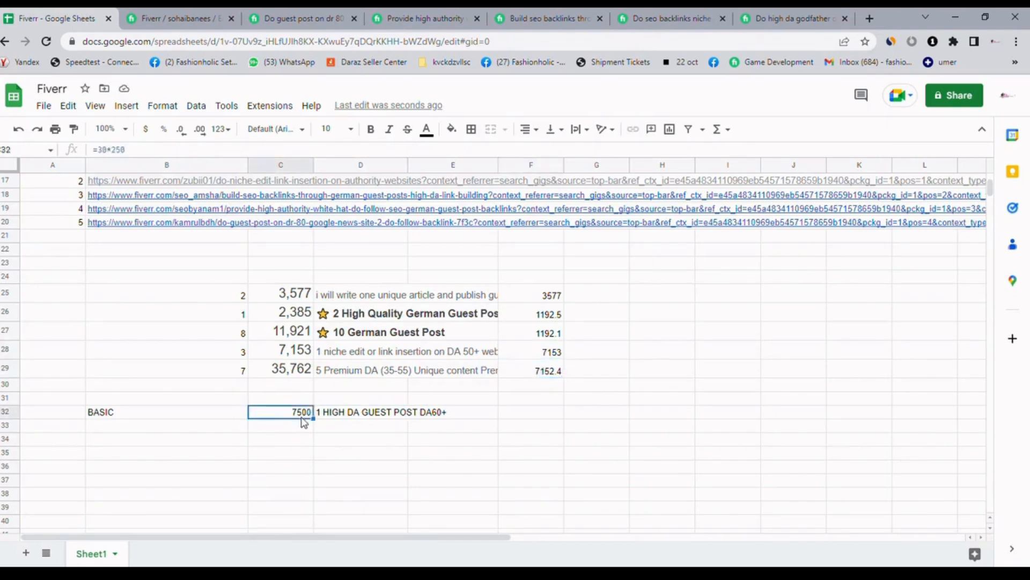
left_click(329, 400)
Step: Enter =10*250 in G32 on the BASIC row, showing 2500
key("Up")
key("Up")
key("Up")
key("Up")
key("Up")
key("Up")
key("Up")
key("Up")
key("Up")
key("Up")
key("Up")
key("Up")
key("Up")
key("Up")
key("Up")
key("Up")
key("Up")
key("Up")
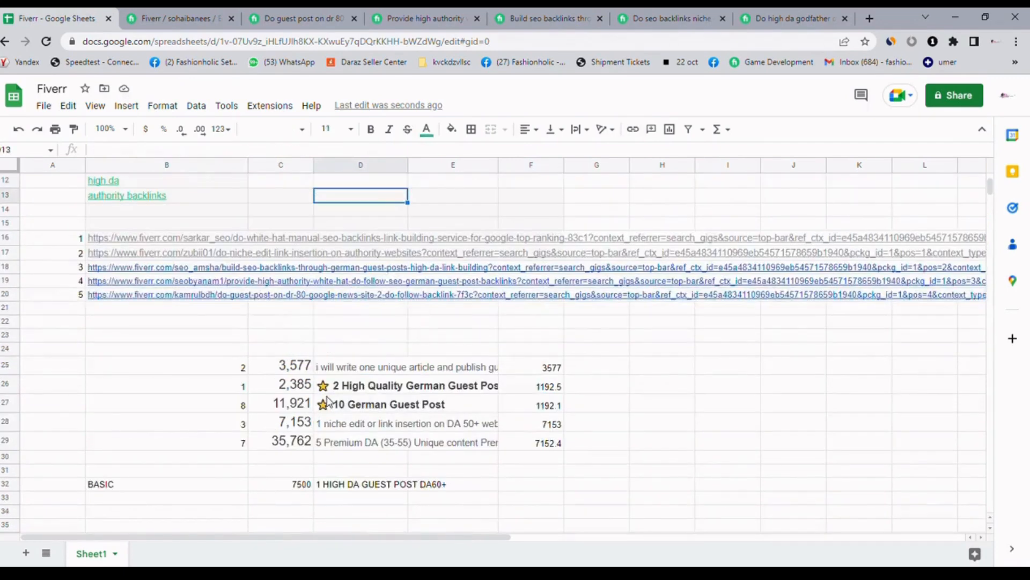
key("Down")
key("Down")
key("Down")
key("Down")
key("Down")
key("Down")
key("Down")
key("Down")
key("Down")
key("Down")
key("Down")
key("Down")
key("Down")
key("Down")
key("Down")
key("Down")
key("Down")
key("Down")
key("Down")
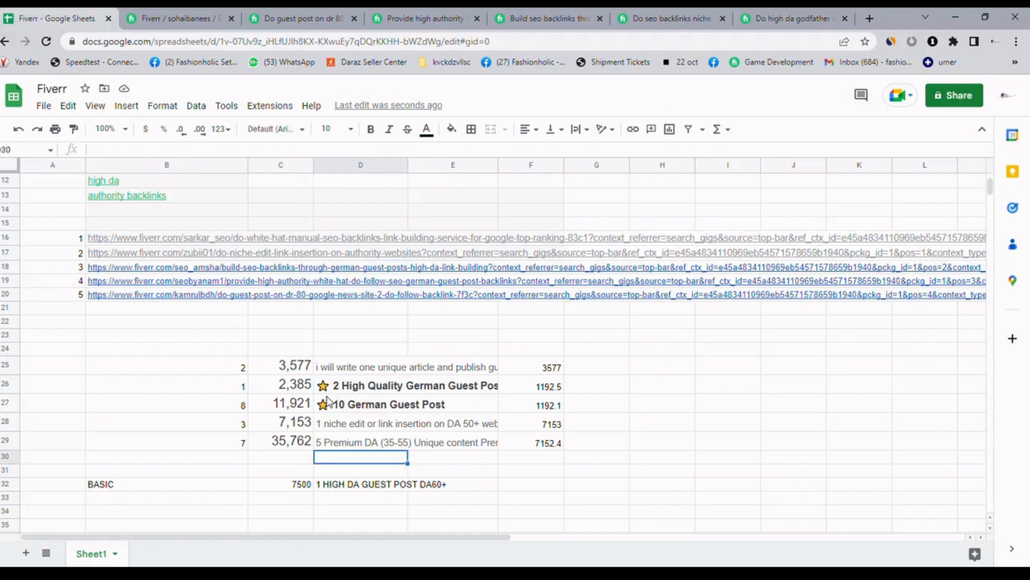
key("Down")
key("Down")
key("Down")
key("Down")
key("Down")
key("Down")
key("Down")
key("Down")
key("Down")
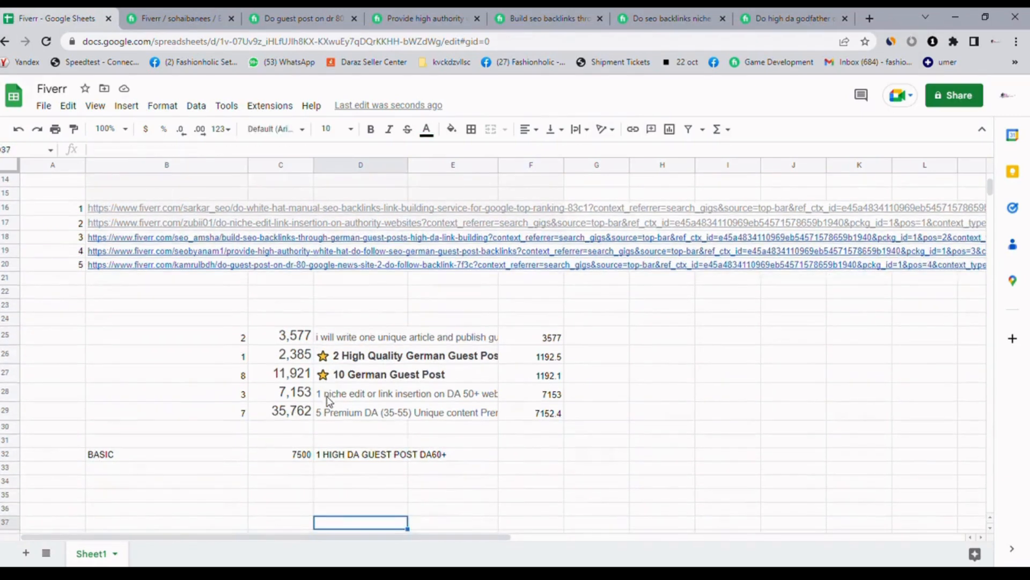
key("Up")
key("Up")
key("Up")
key("Up")
key("Up")
key("Left")
key("Up")
key("Up")
key("Up")
key("Up")
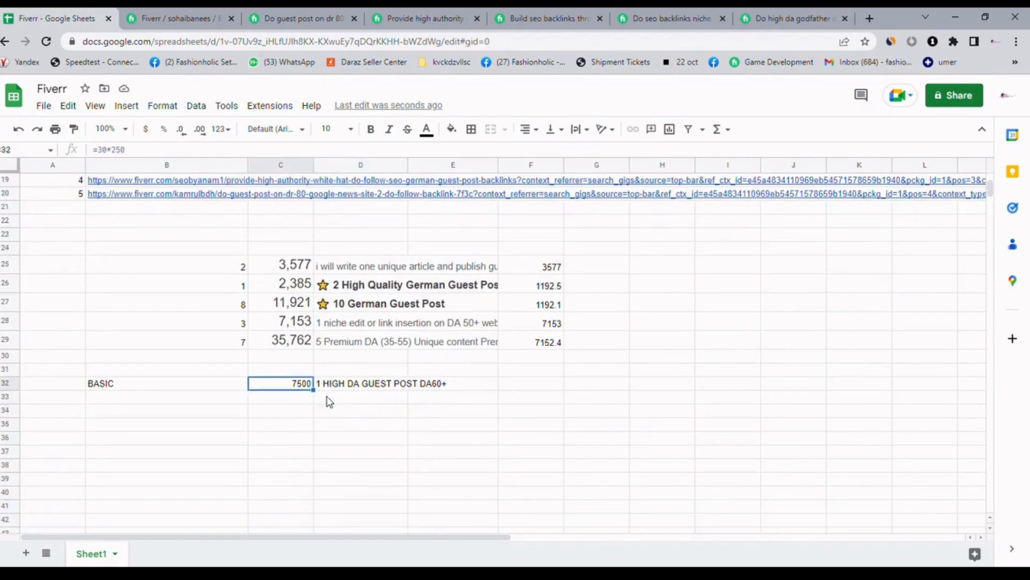
key("Right")
key("Left")
key("Right")
key("Right")
key("Right")
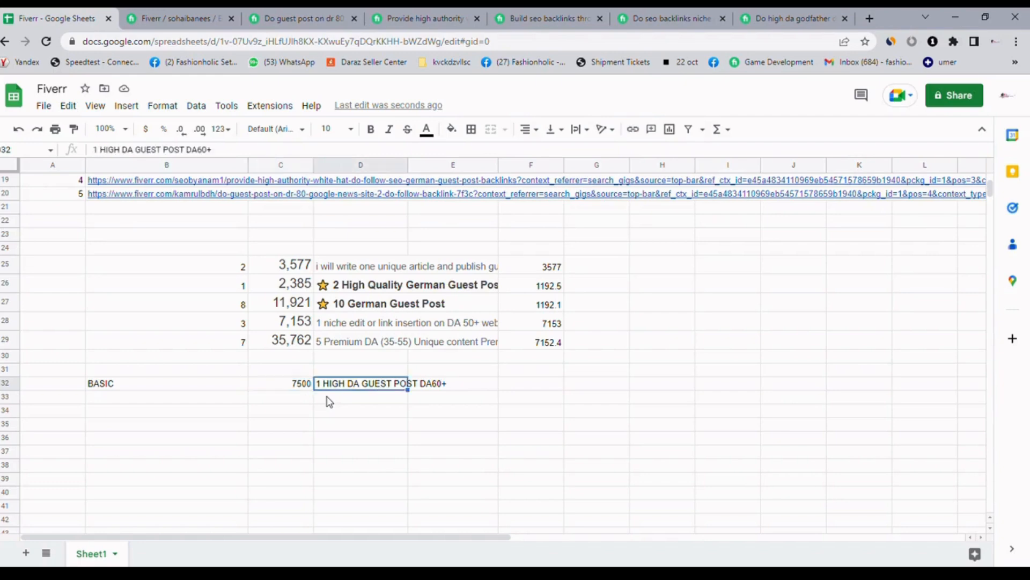
key("Right")
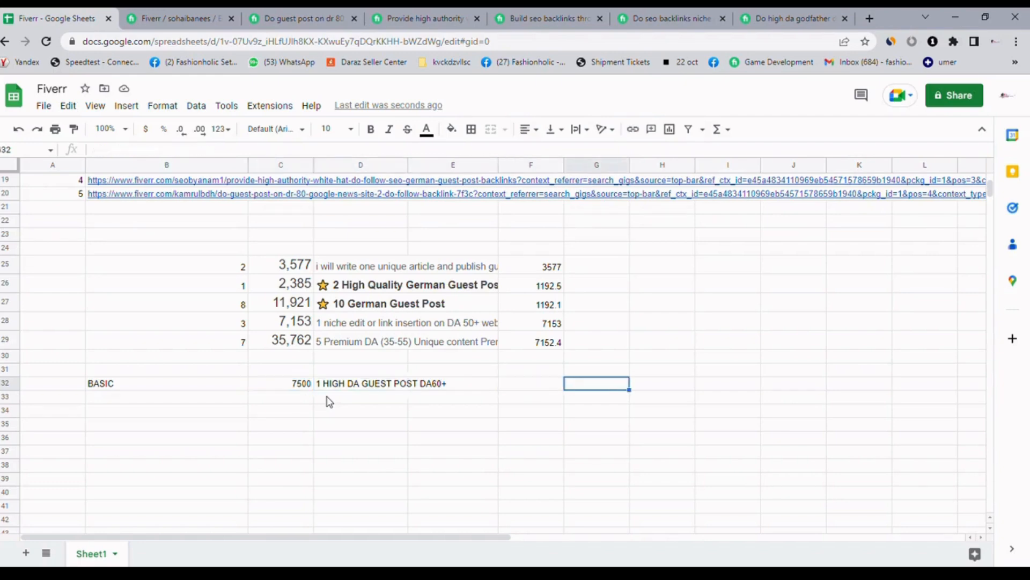
type("10")
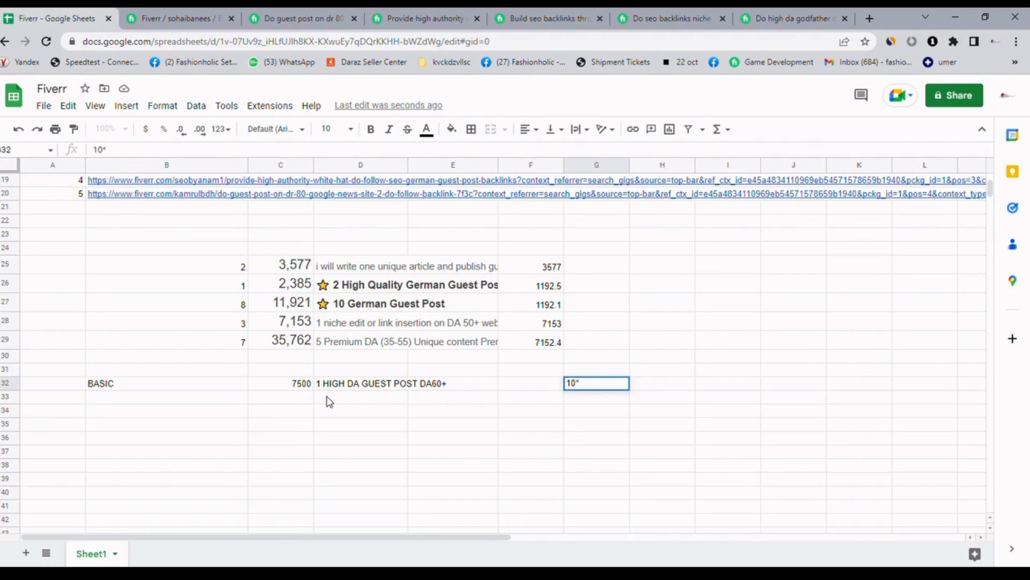
type("*250")
key("Home")
type("=")
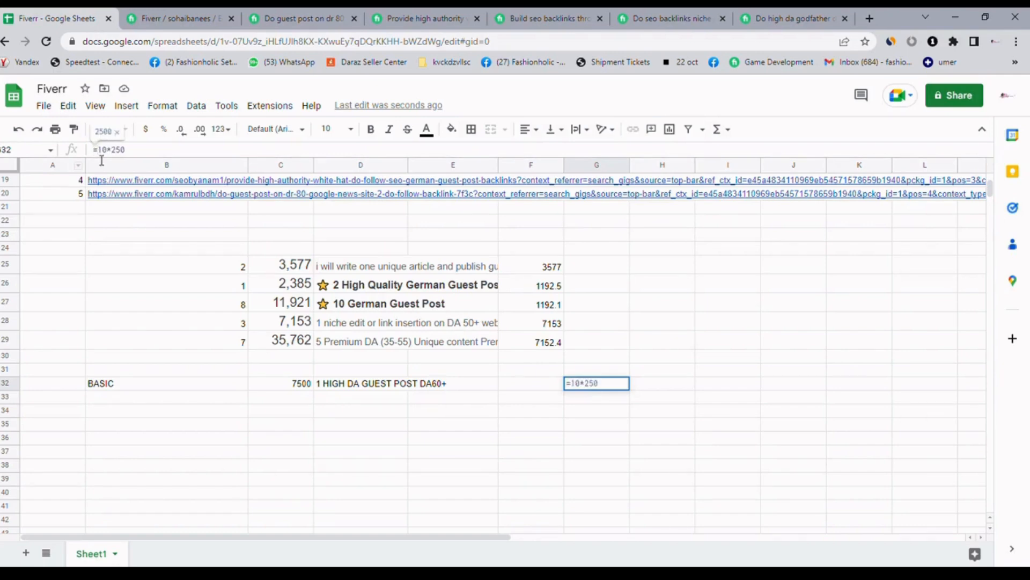
key("Return")
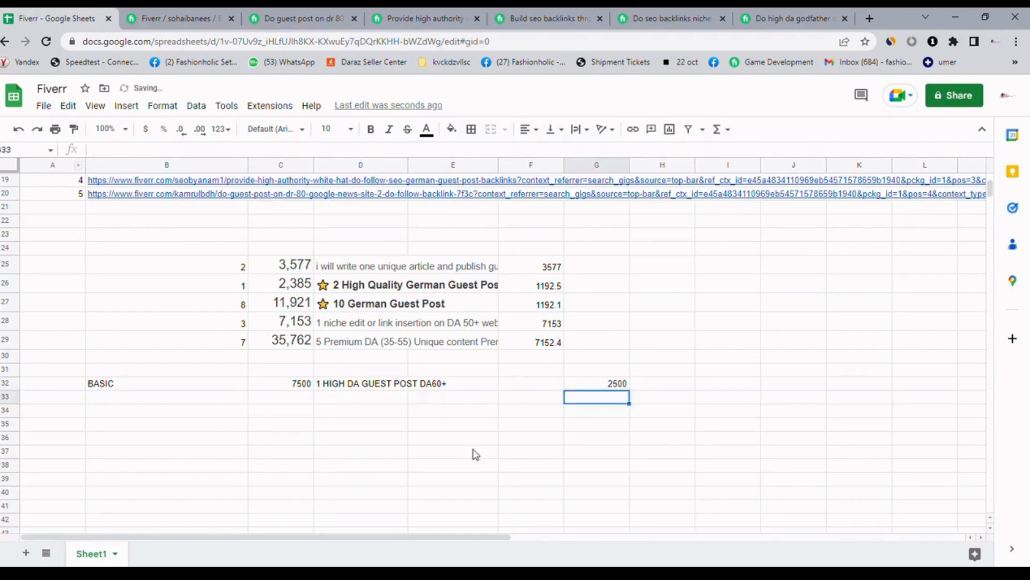
left_click(611, 388)
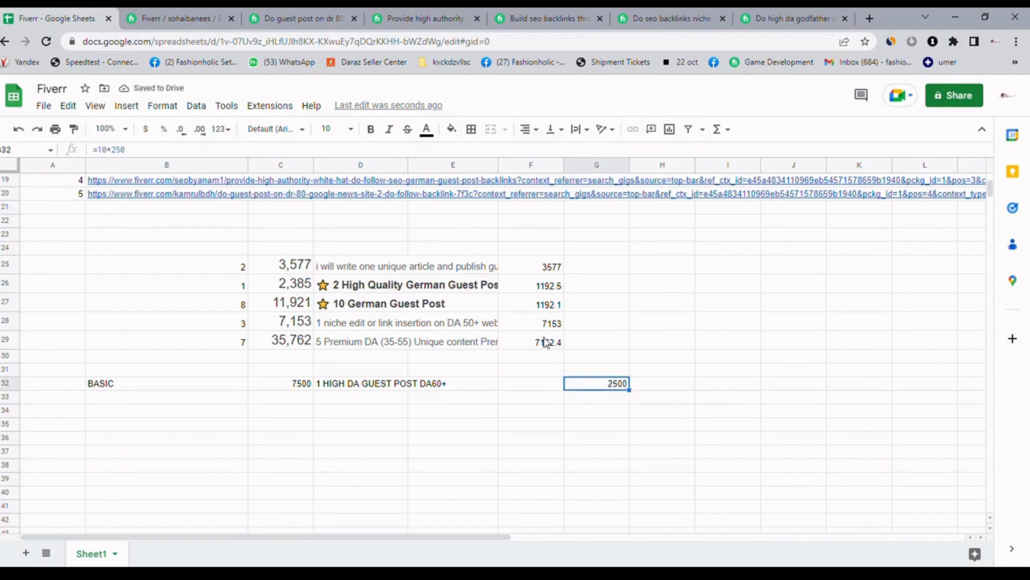
left_click(551, 287)
left_click(553, 303)
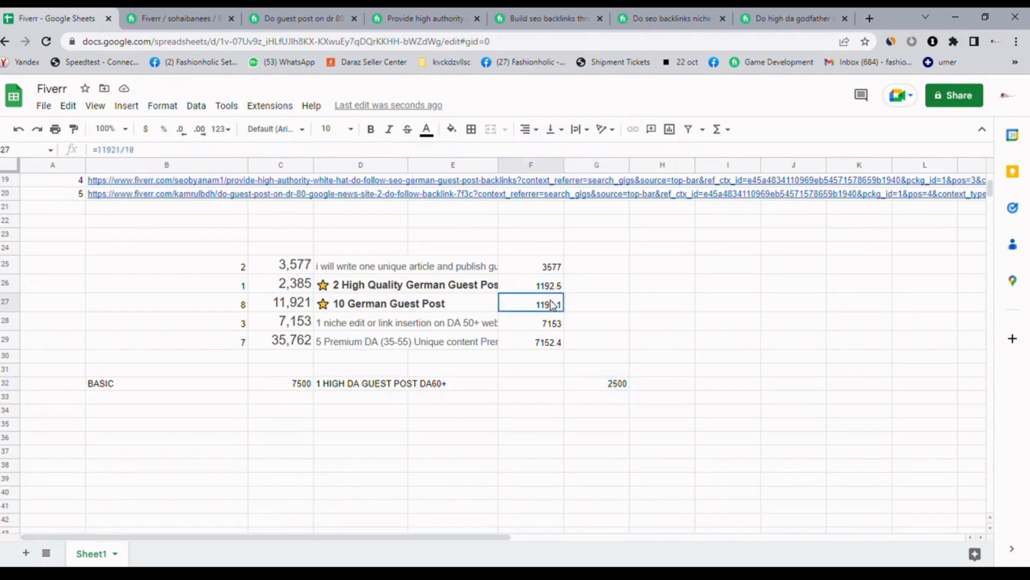
left_click(556, 291)
left_click(556, 305)
left_click(559, 293)
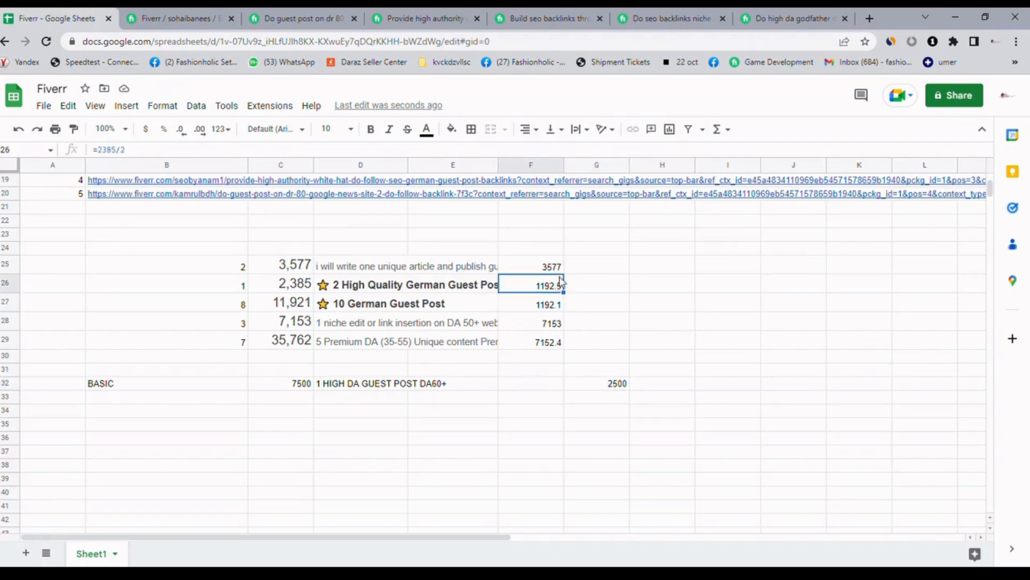
left_click(562, 271)
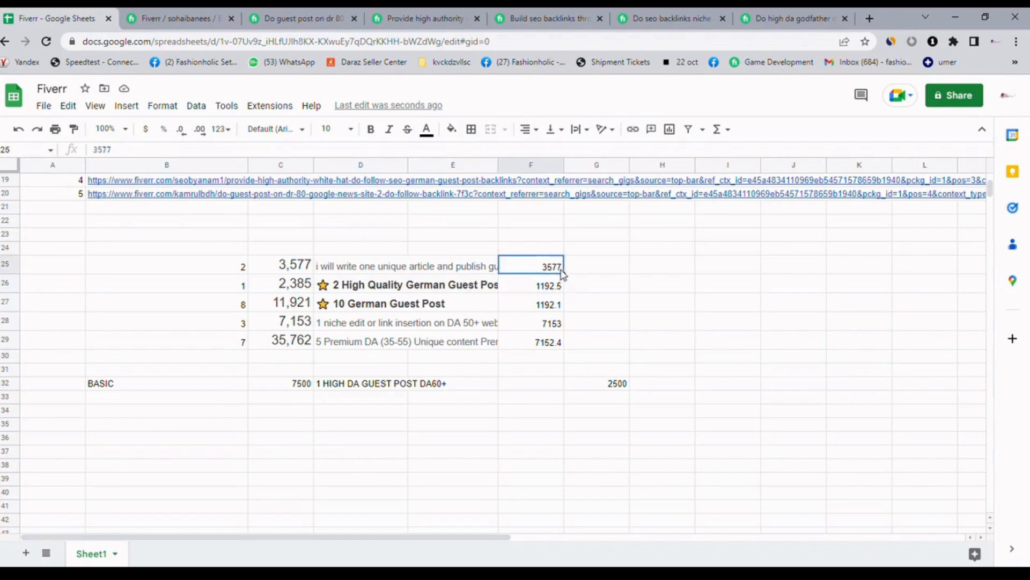
left_click(602, 383)
left_click(560, 347)
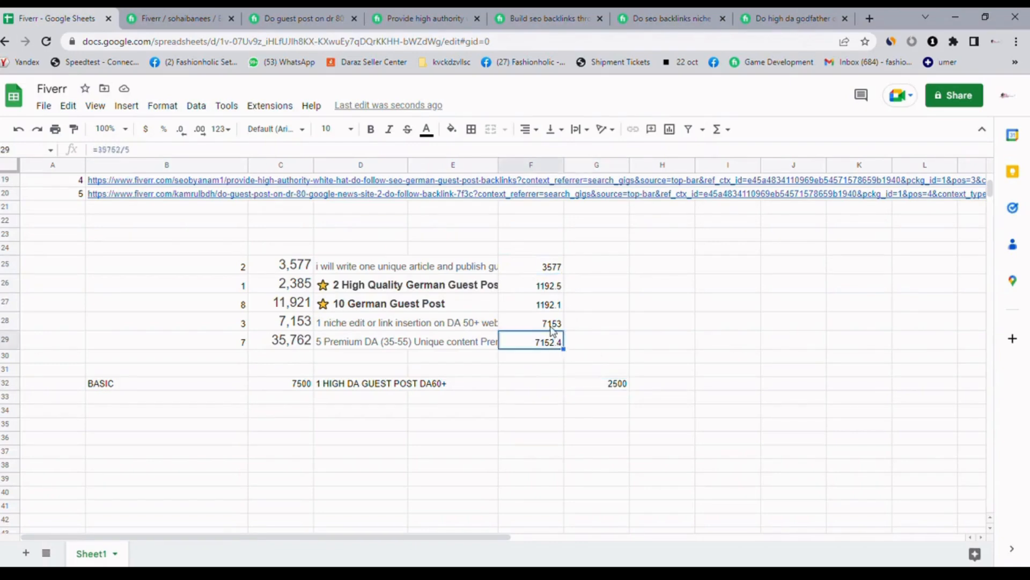
key("Up")
left_click(303, 387)
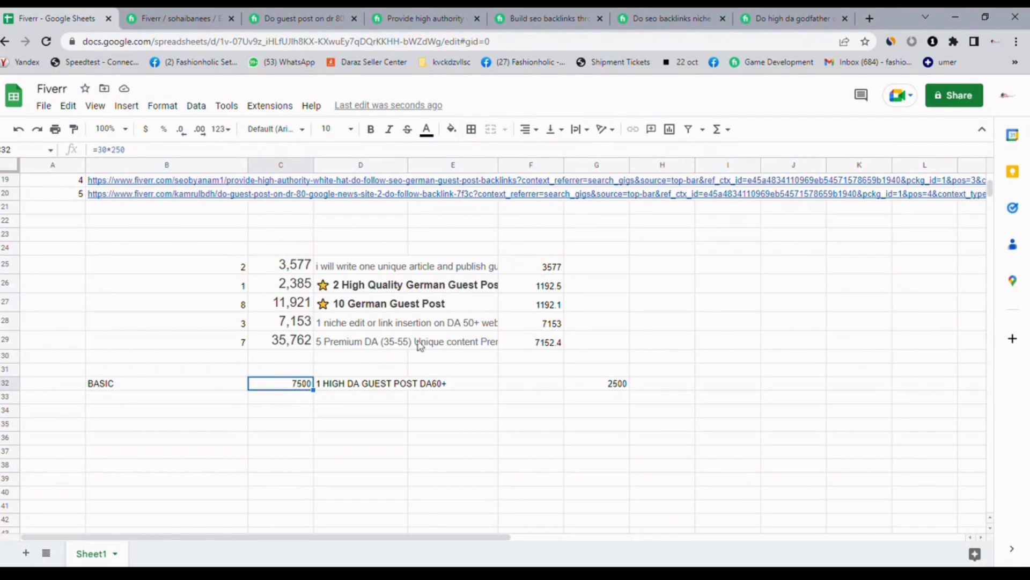
left_click(538, 326)
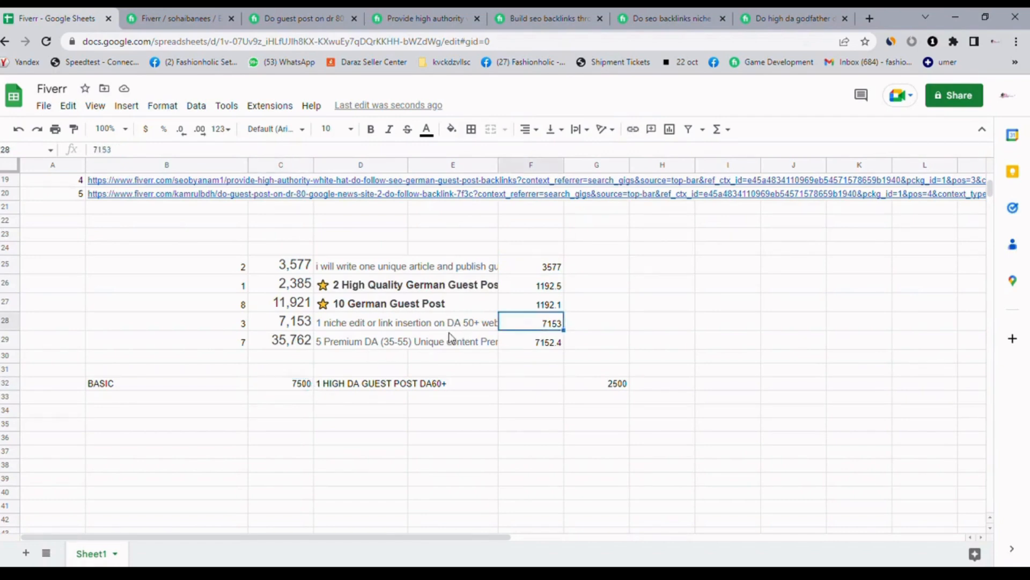
left_click(534, 338)
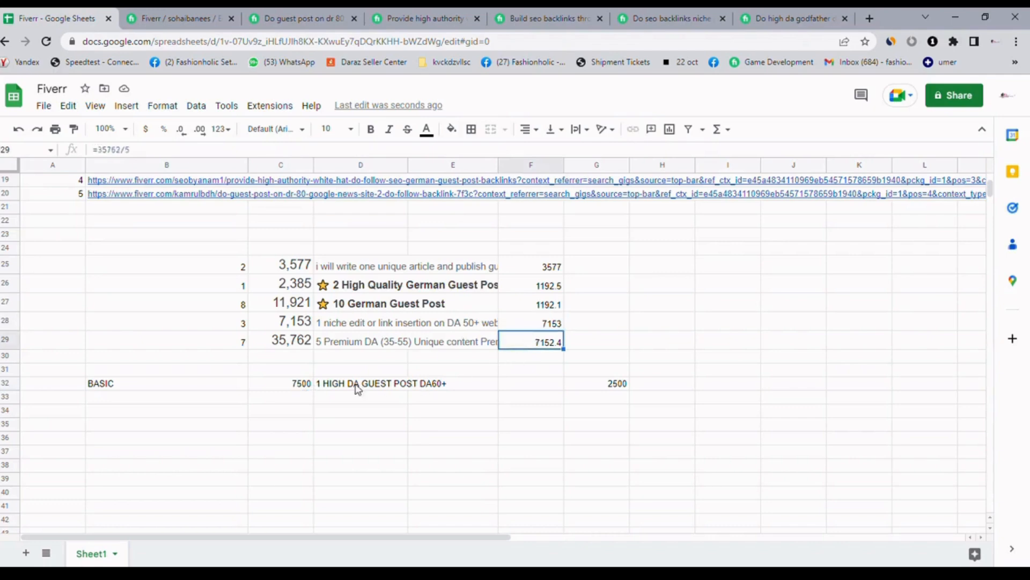
left_click(334, 387)
left_click(299, 388)
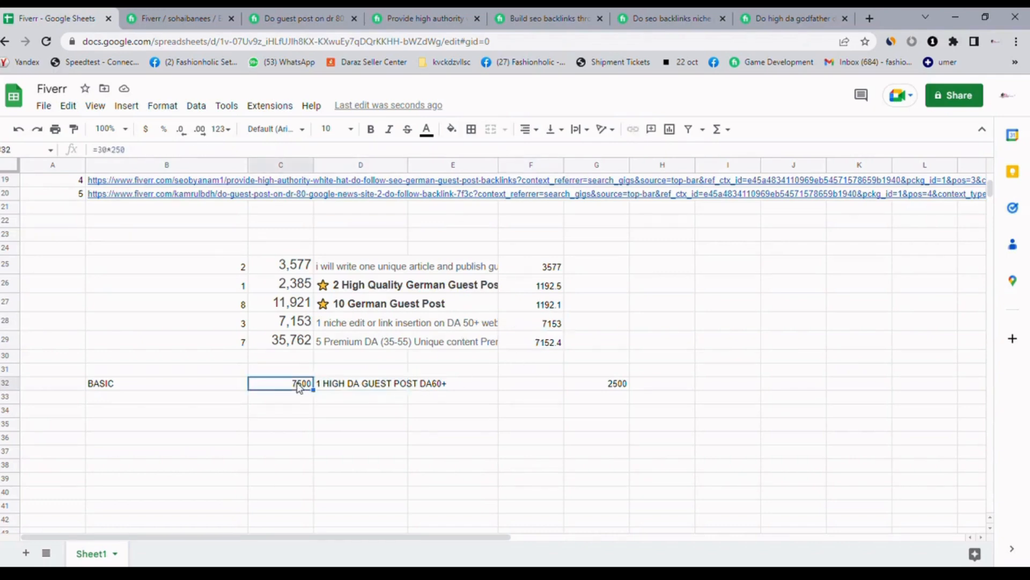
left_click(341, 388)
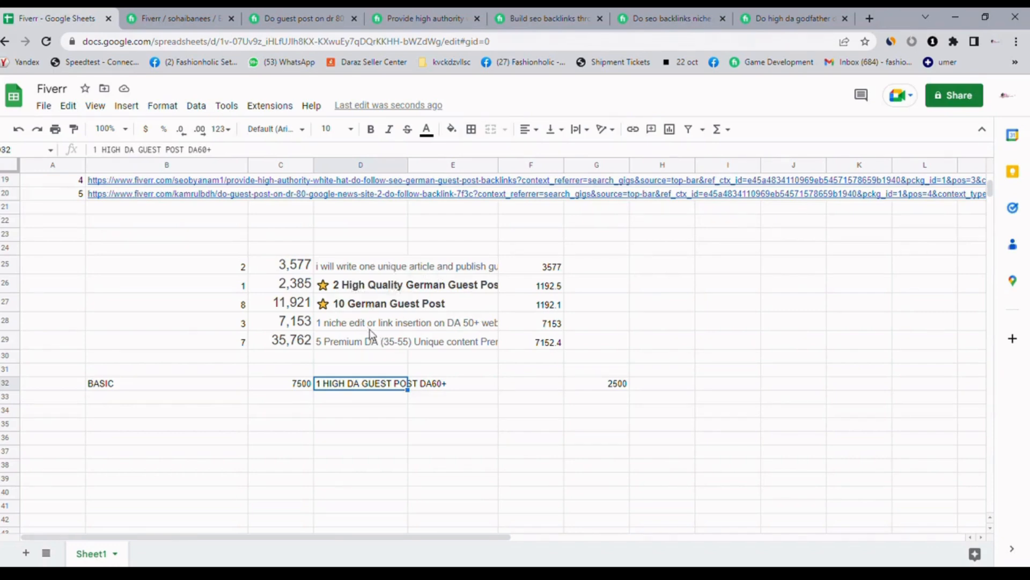
left_click(332, 412)
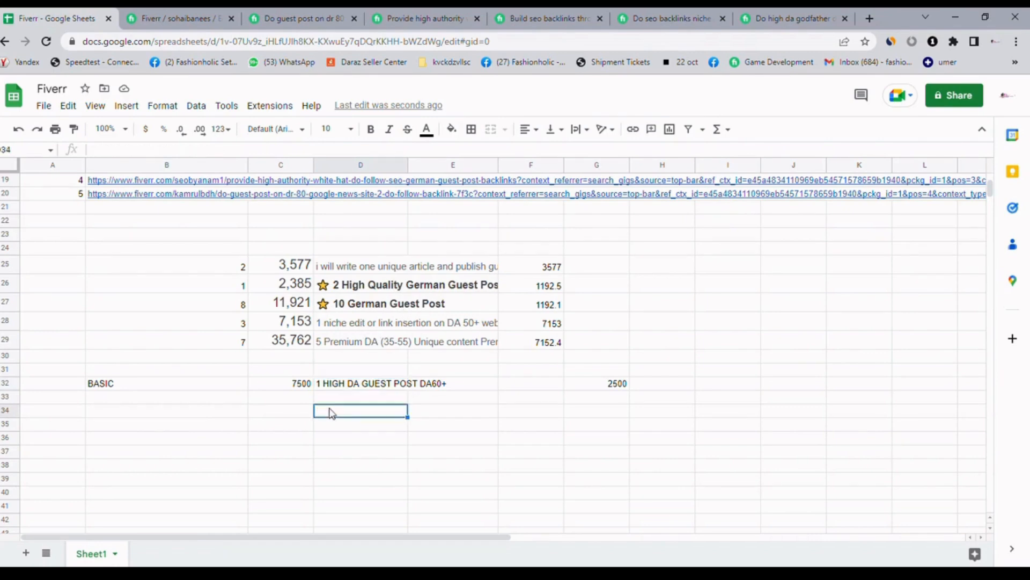
left_click(313, 402)
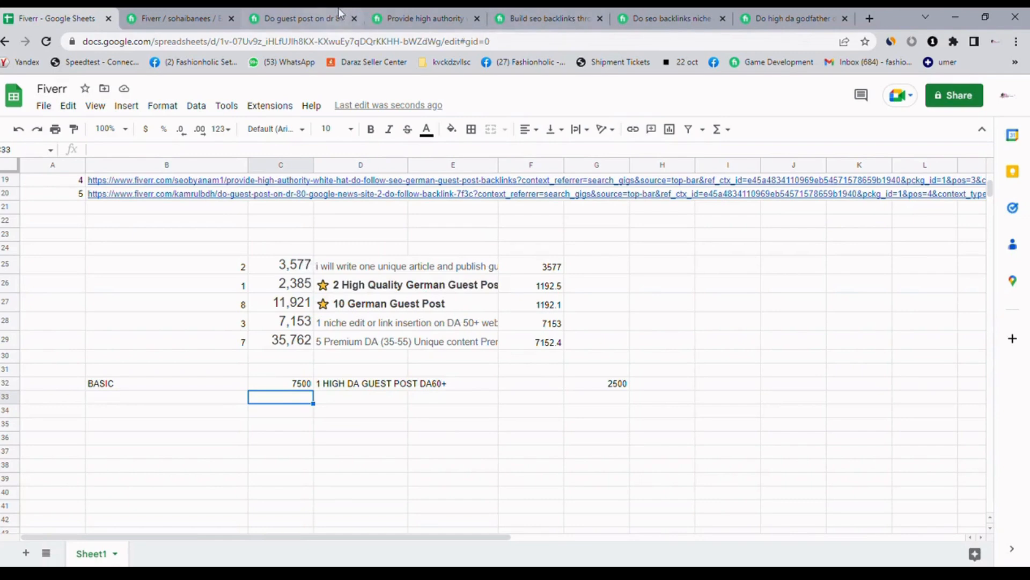
Step: Paste the German gig's Standard title '20 High Quality German Guest Post' into D26
left_click(304, 18)
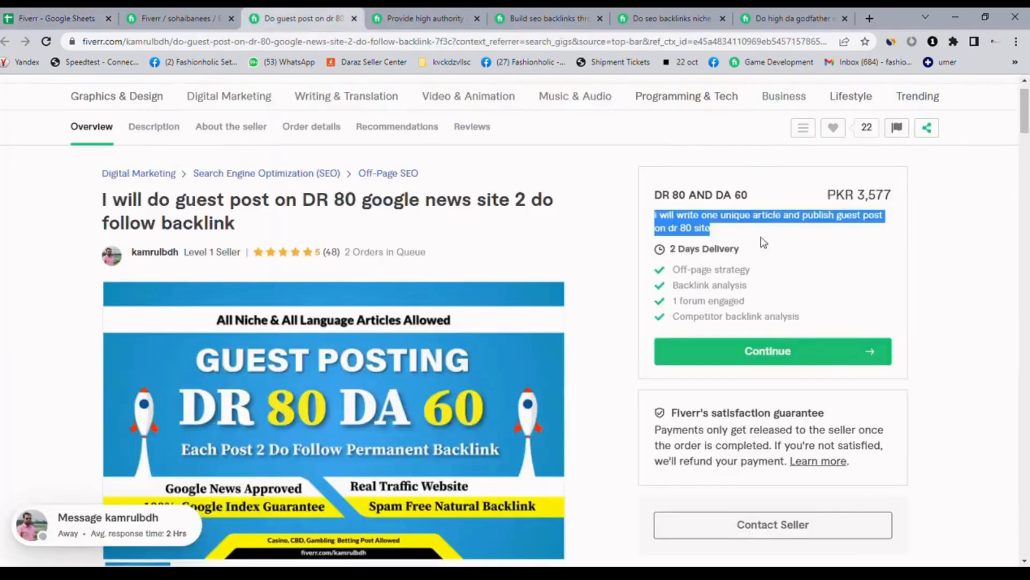
left_click(400, 15)
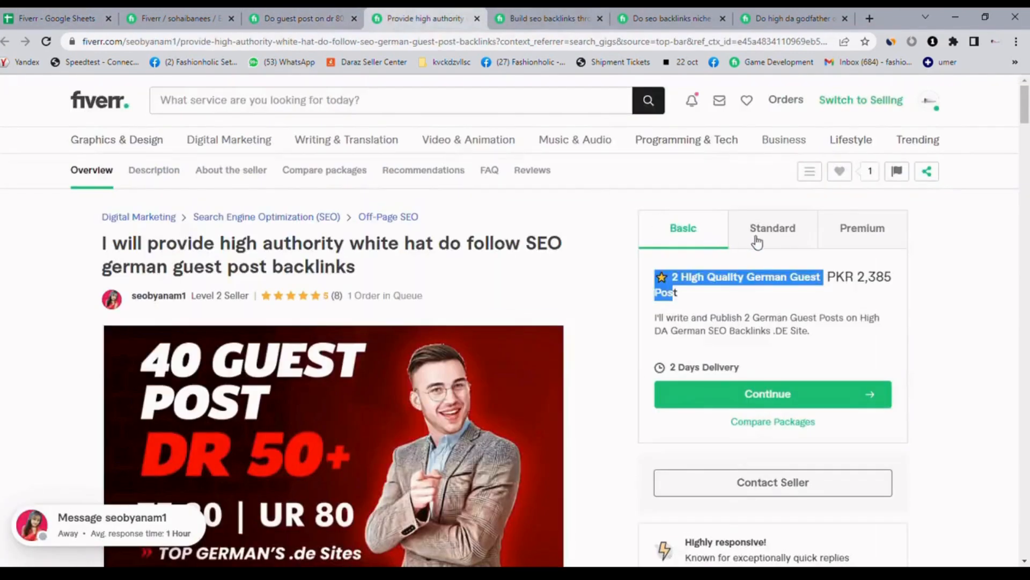
left_click(757, 240)
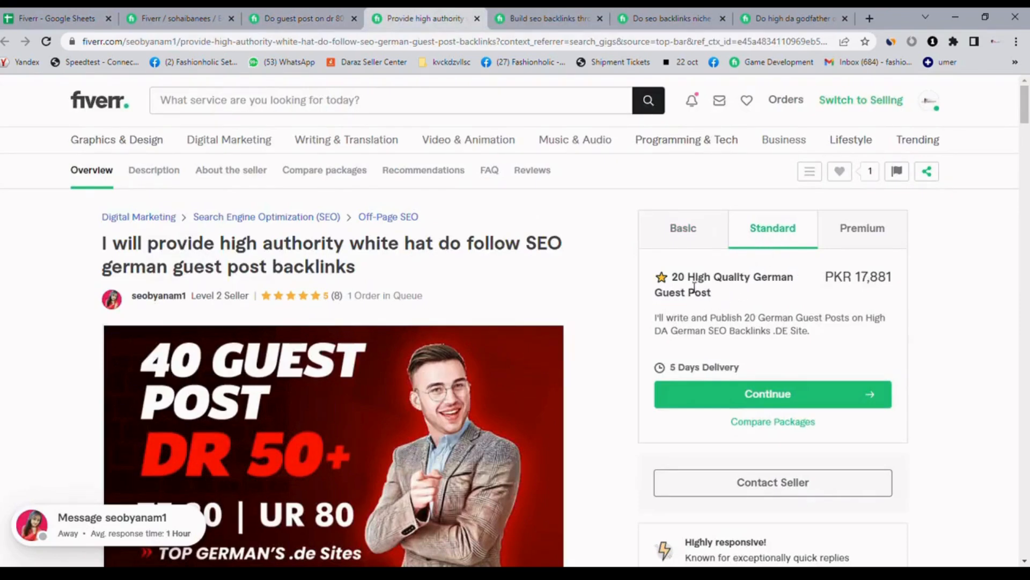
left_click_drag(663, 281, 717, 297)
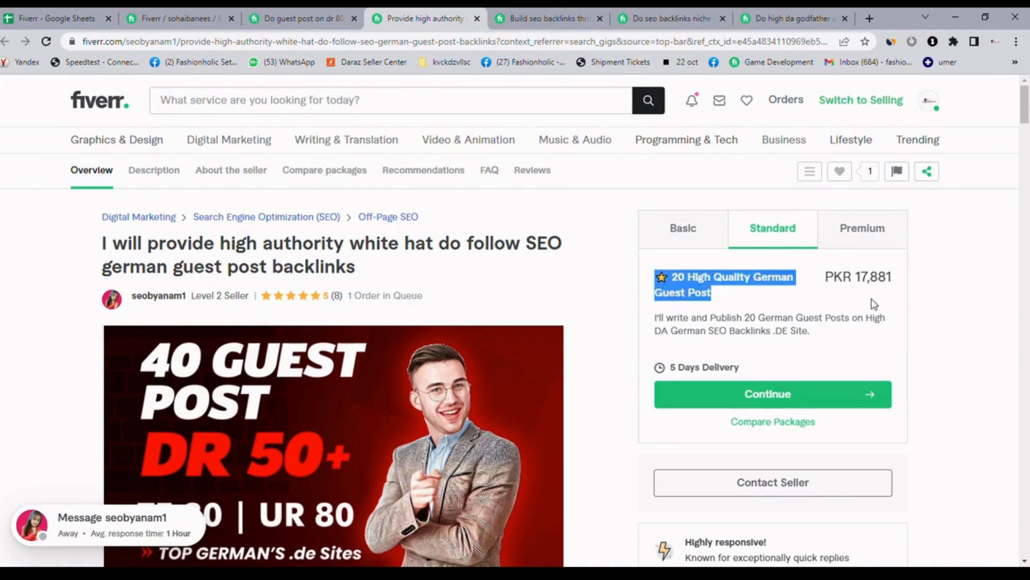
left_click(78, 16)
left_click(365, 290)
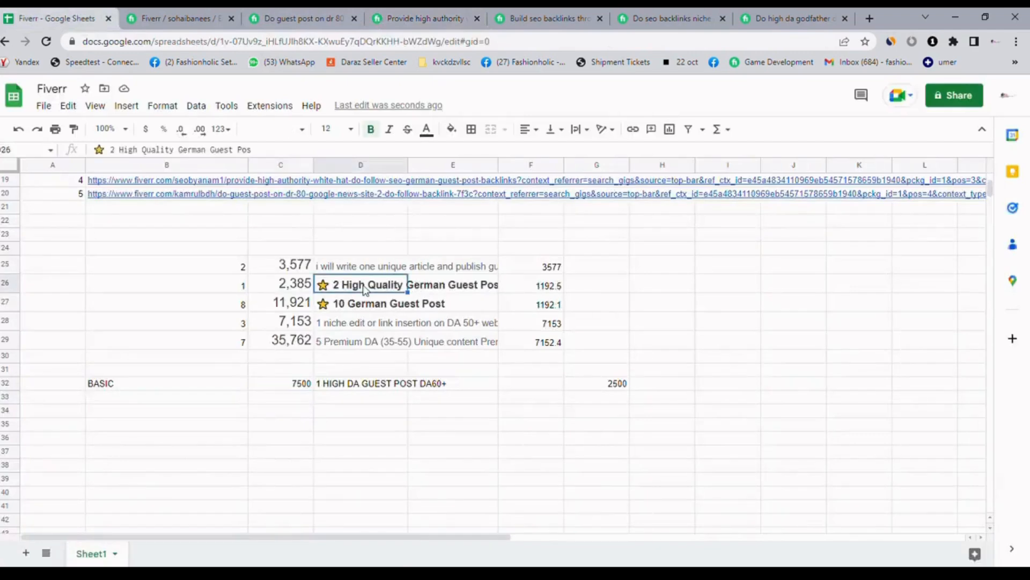
type("⭐ 20 High Quality German Guest Post")
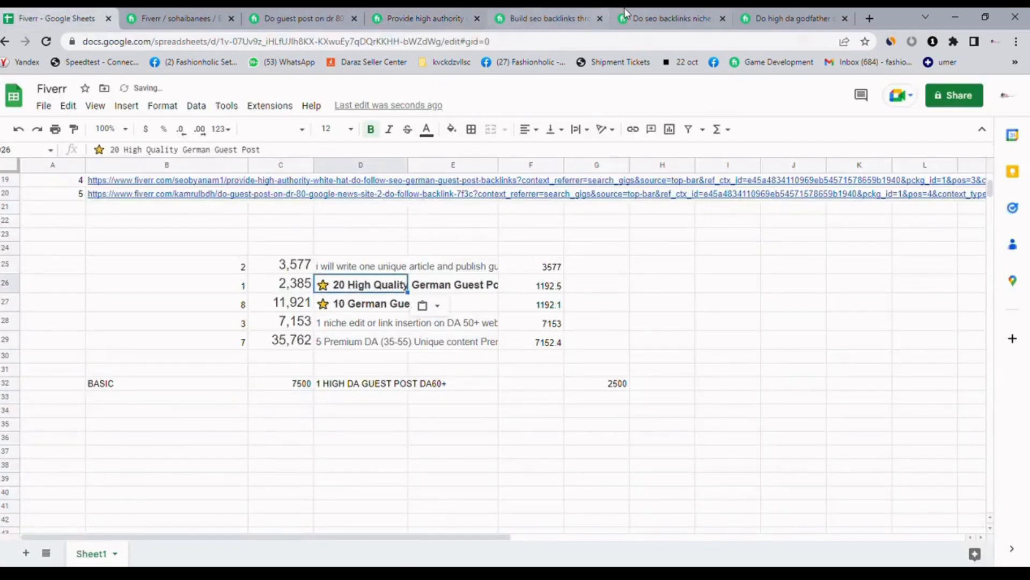
Step: Copy the German gig's Standard price 17,881 into C26, replacing 2,385
left_click(441, 17)
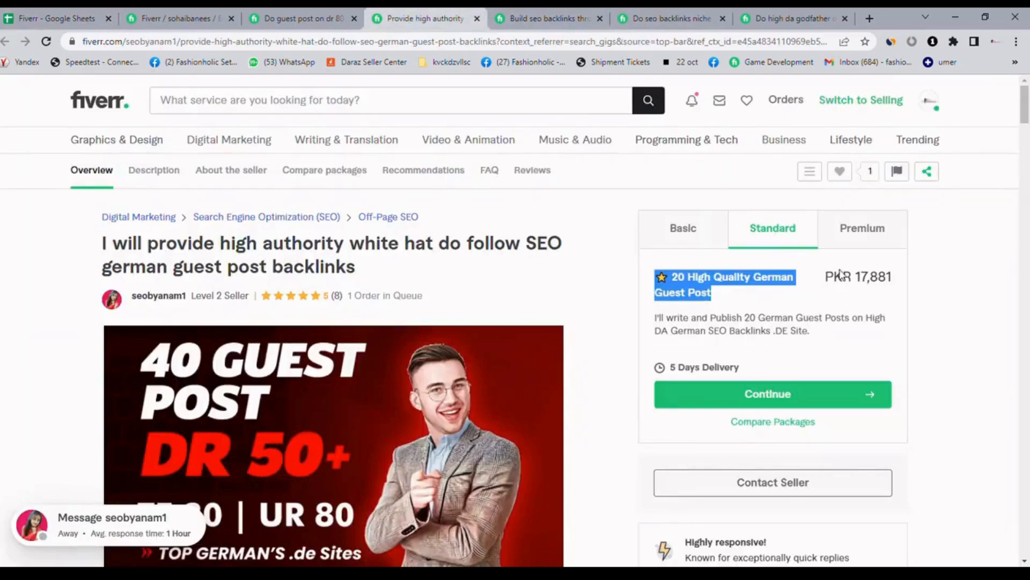
left_click_drag(860, 282, 896, 282)
key("ctrl+c")
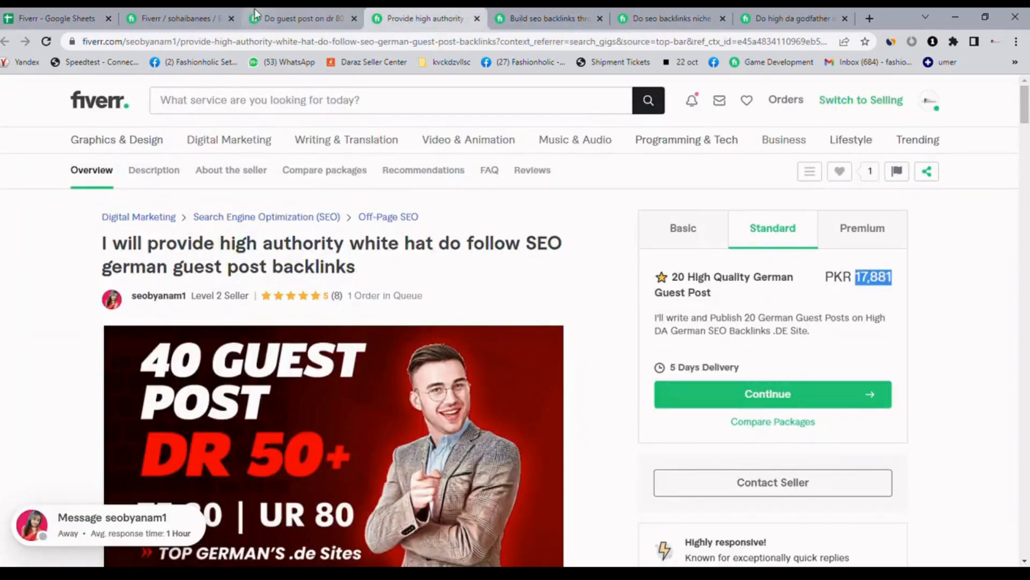
left_click(70, 18)
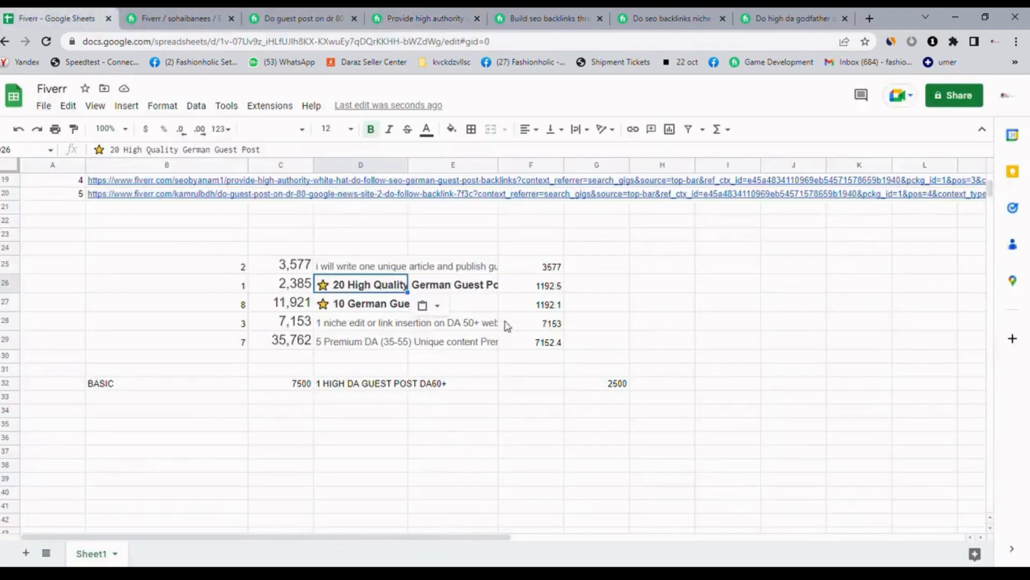
left_click(305, 286)
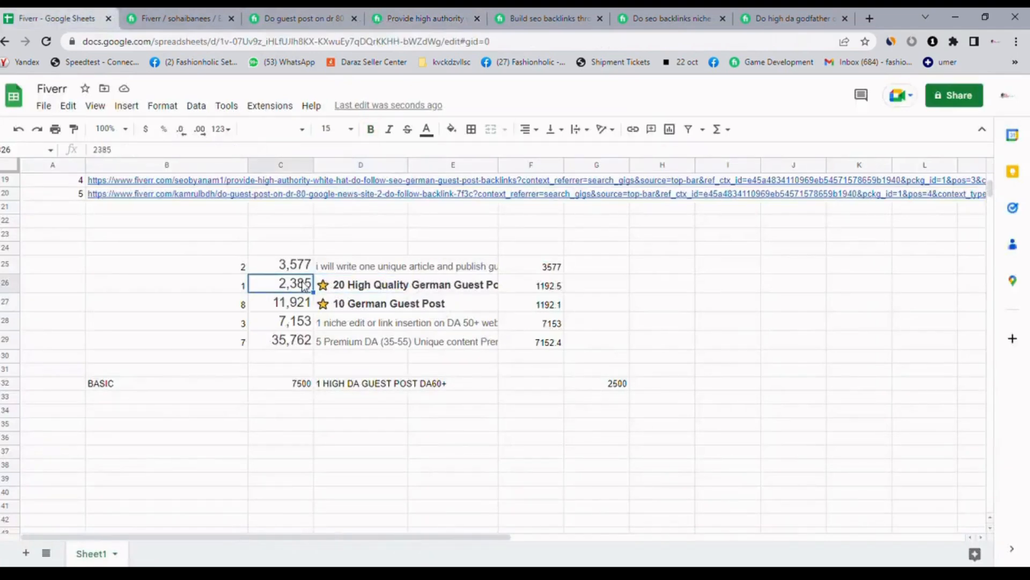
key("ctrl+v")
left_click(307, 304)
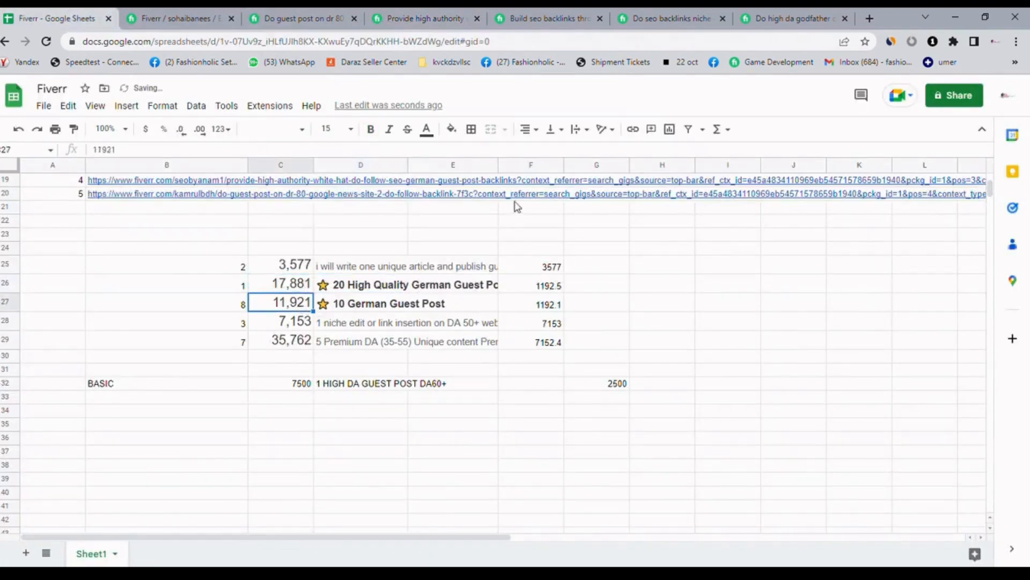
Step: Copy the Build SEO backlinks gig's Standard title '20 German Guest Post', undoing the misplaced paste
left_click(568, 17)
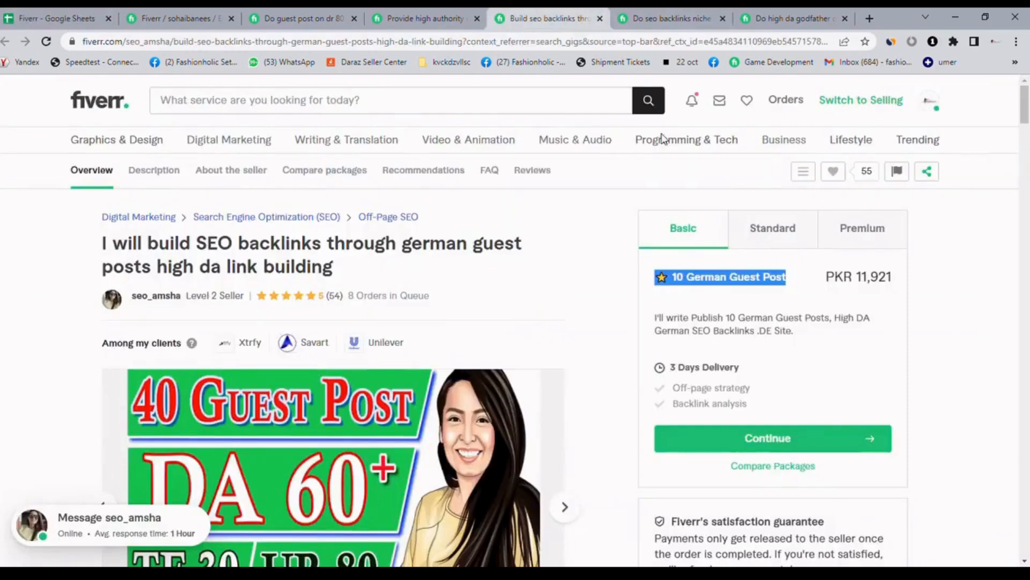
left_click(787, 238)
left_click_drag(795, 284, 665, 283)
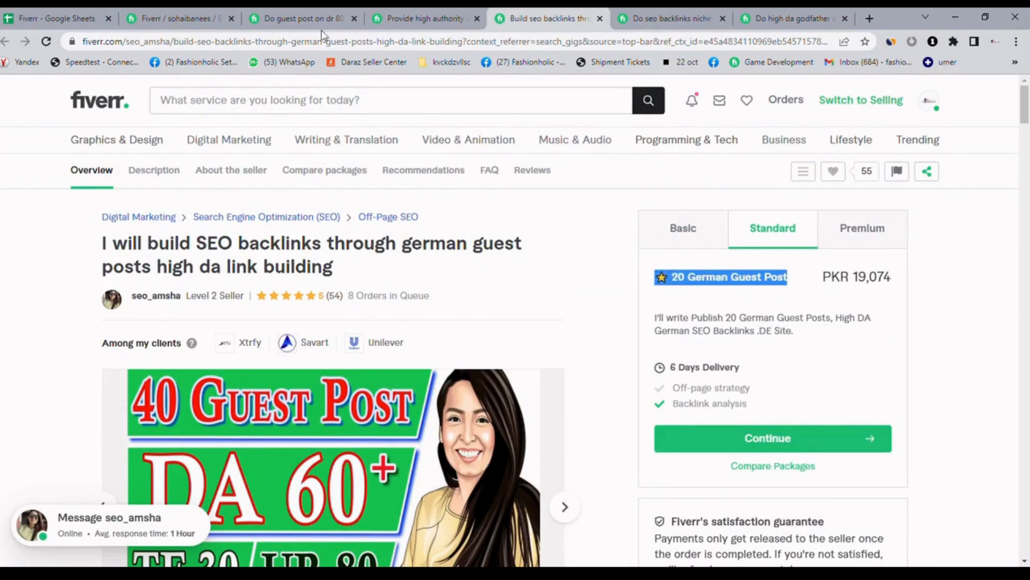
left_click(56, 18)
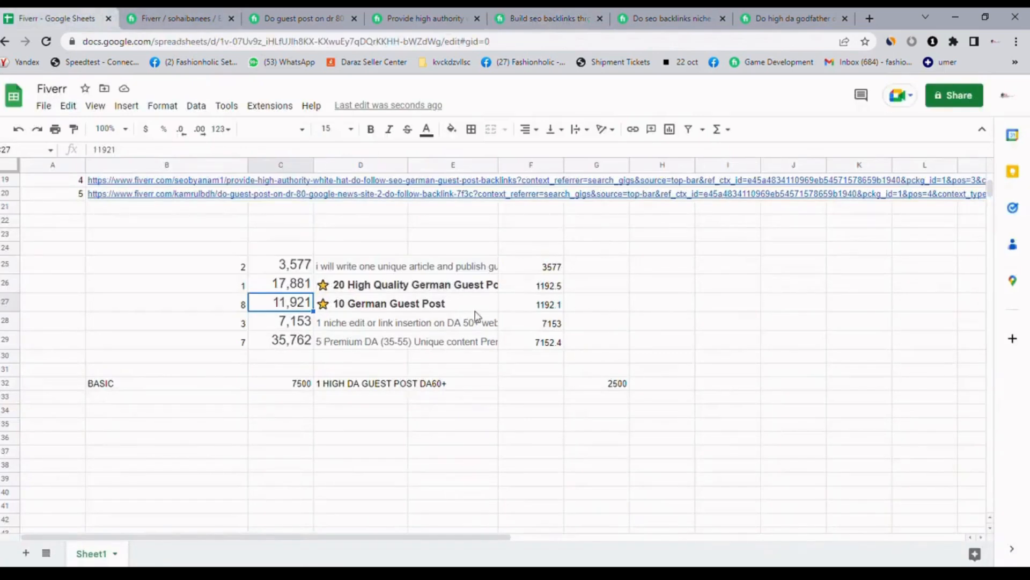
type("⭐ 20 German Guest Post")
left_click(403, 303)
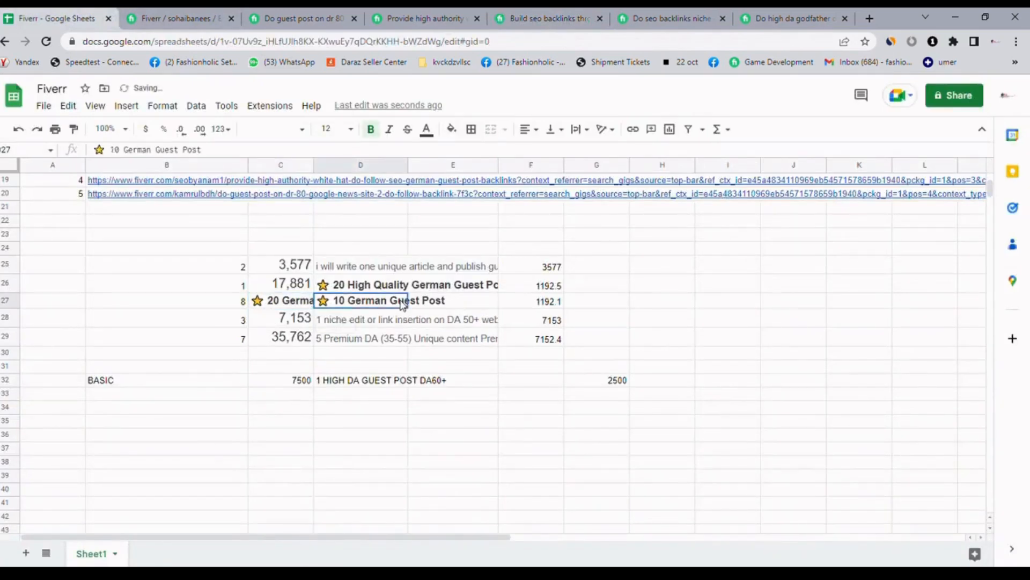
key("ctrl+z")
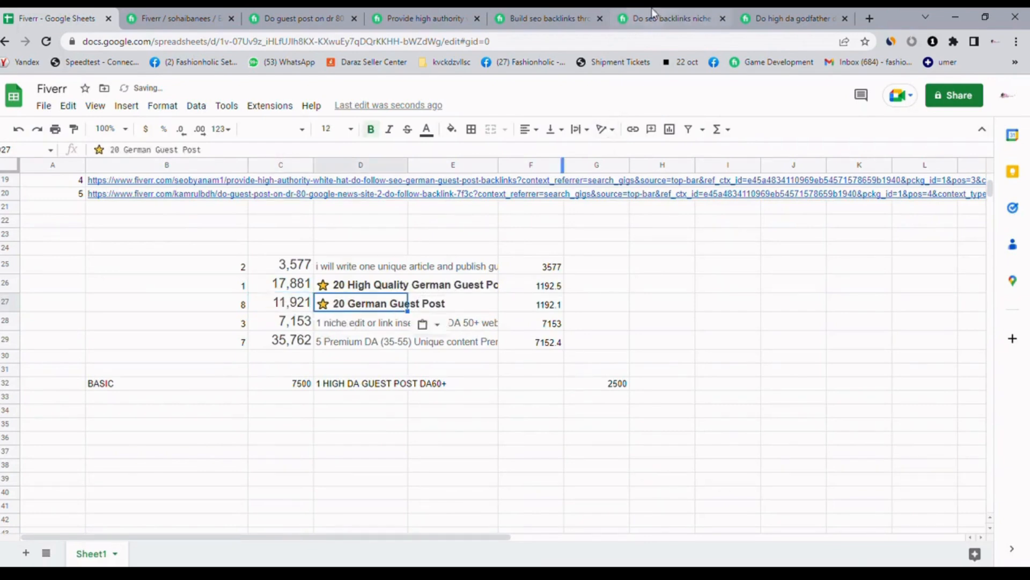
Step: Paste the gig's Standard price 19,074 into C27 in place of 11,921
left_click(579, 18)
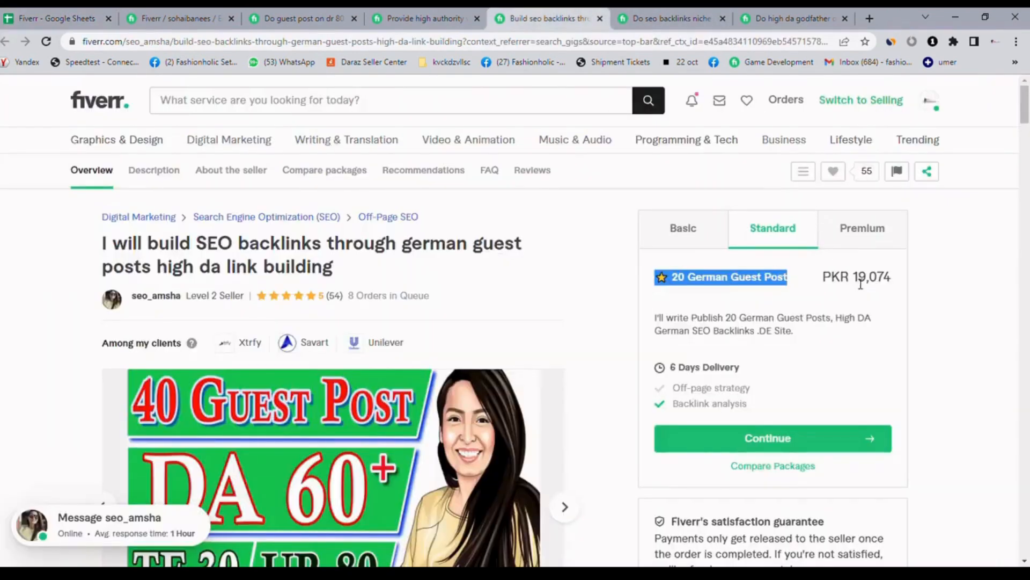
left_click_drag(854, 277, 893, 282)
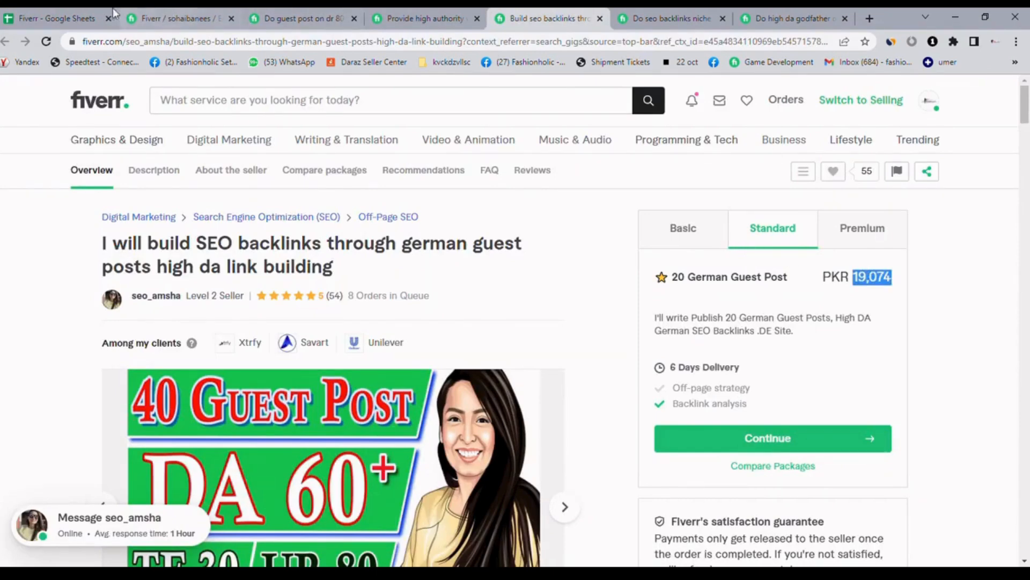
left_click(80, 19)
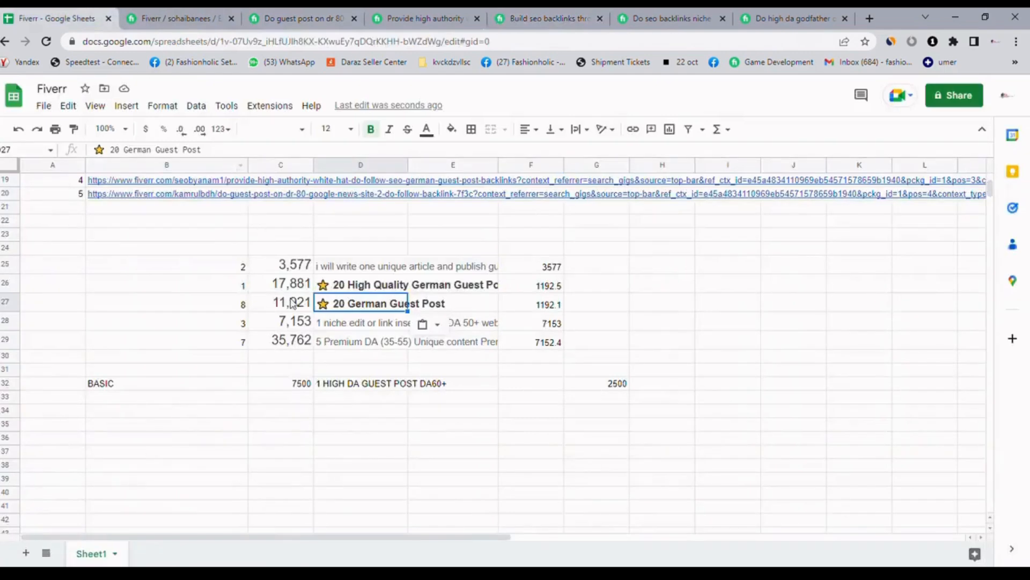
left_click(293, 304)
type("19074")
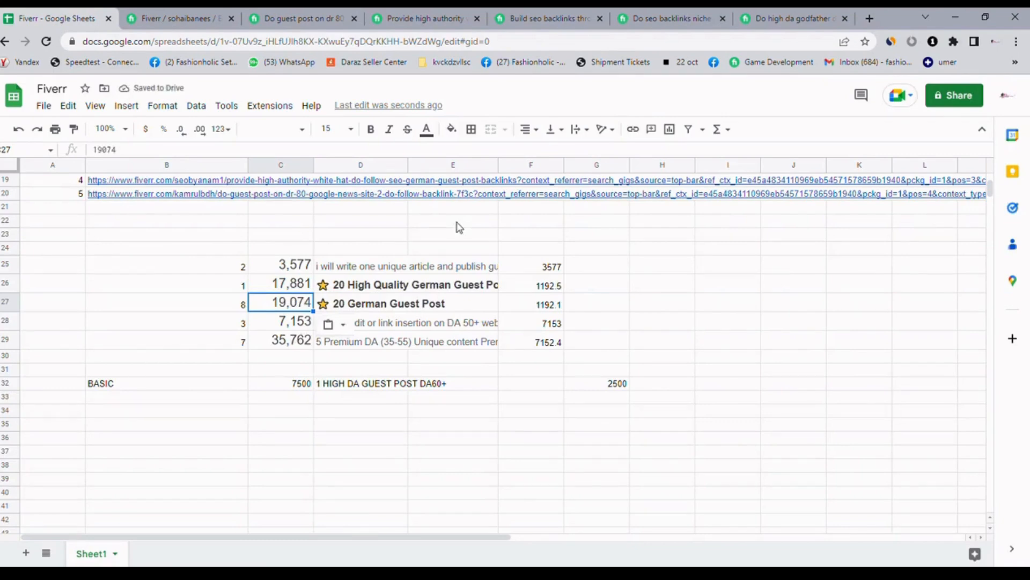
Step: Copy the niche edit gig's Standard '3 niche edit' description into D28
left_click(773, 18)
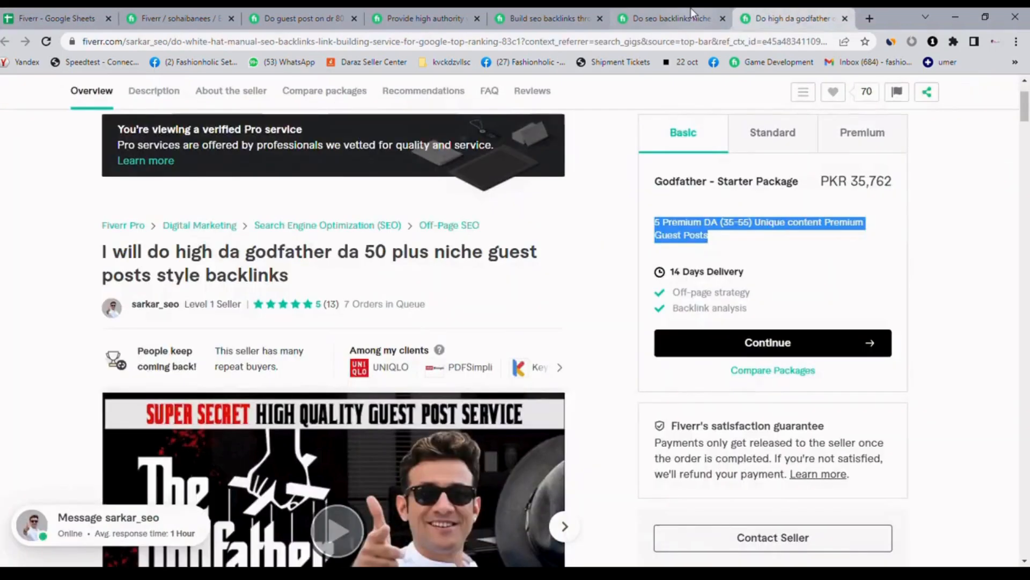
left_click(691, 10)
left_click(589, 14)
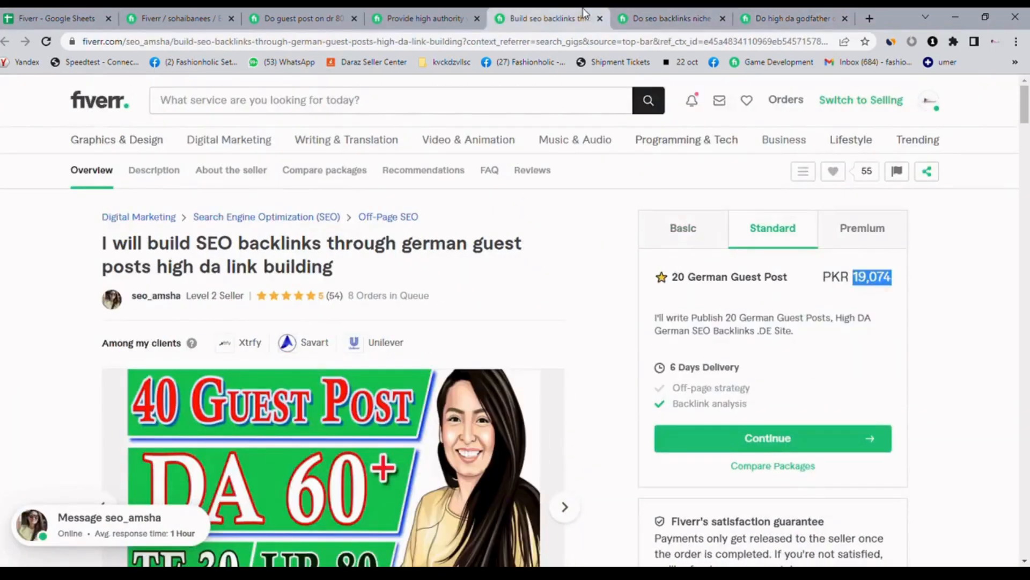
left_click(662, 20)
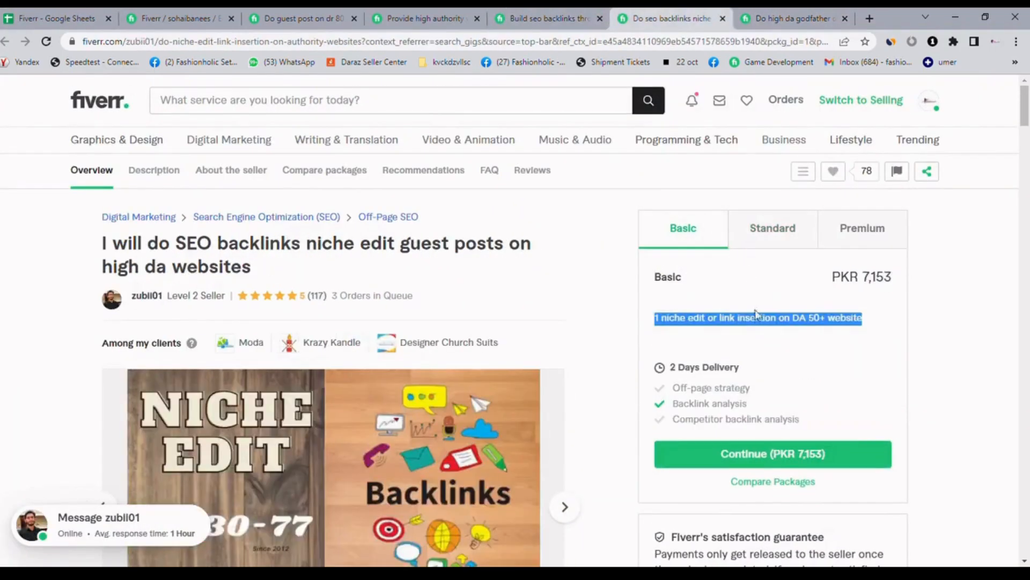
left_click(760, 12)
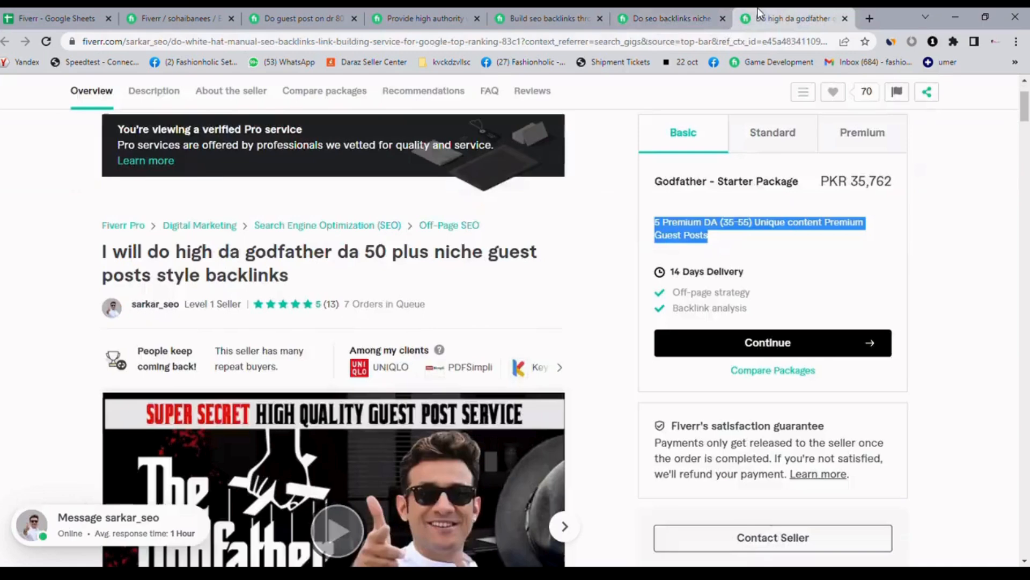
left_click(668, 17)
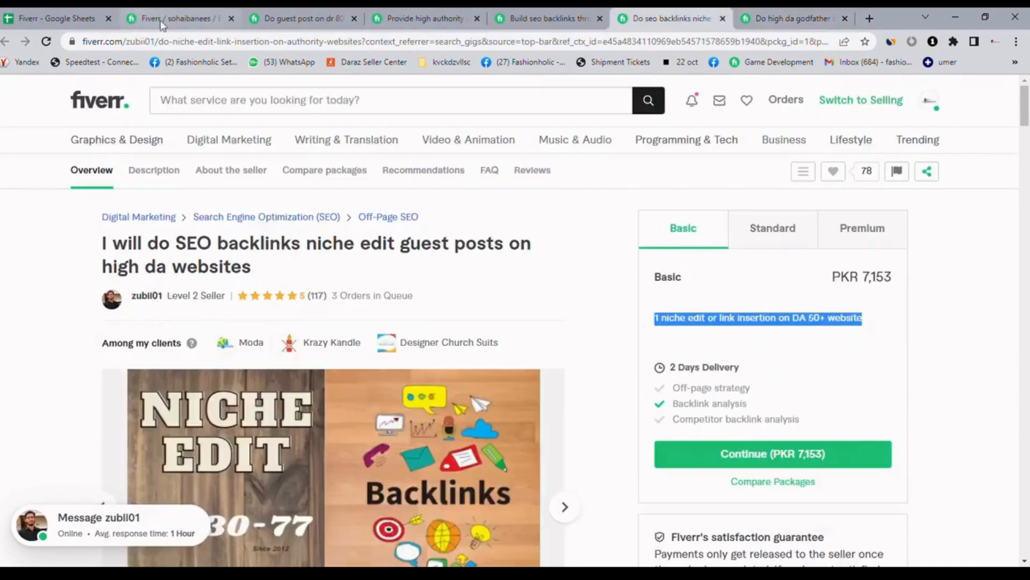
triple_click(710, 323)
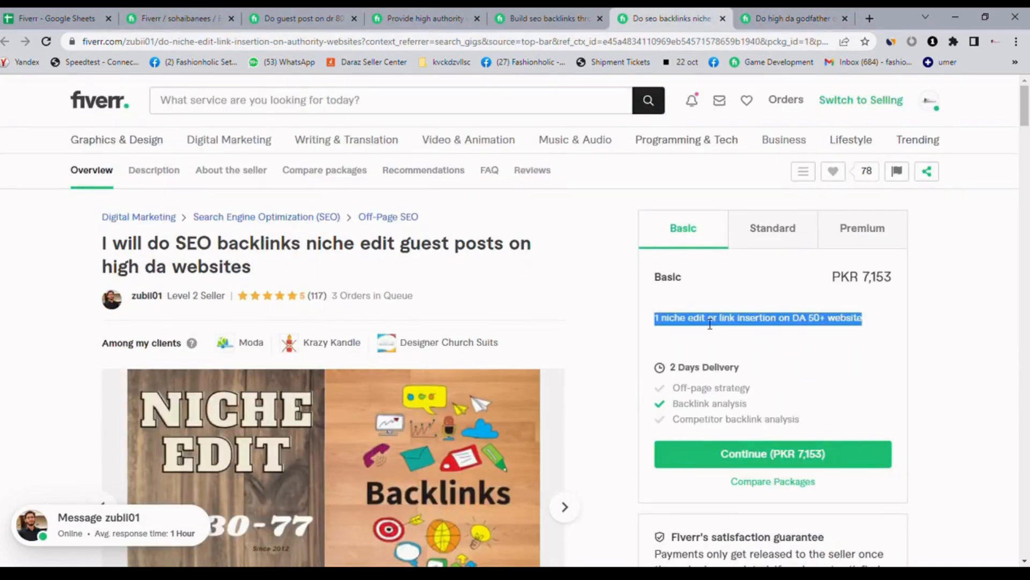
left_click(748, 236)
triple_click(765, 321)
key("ctrl+c")
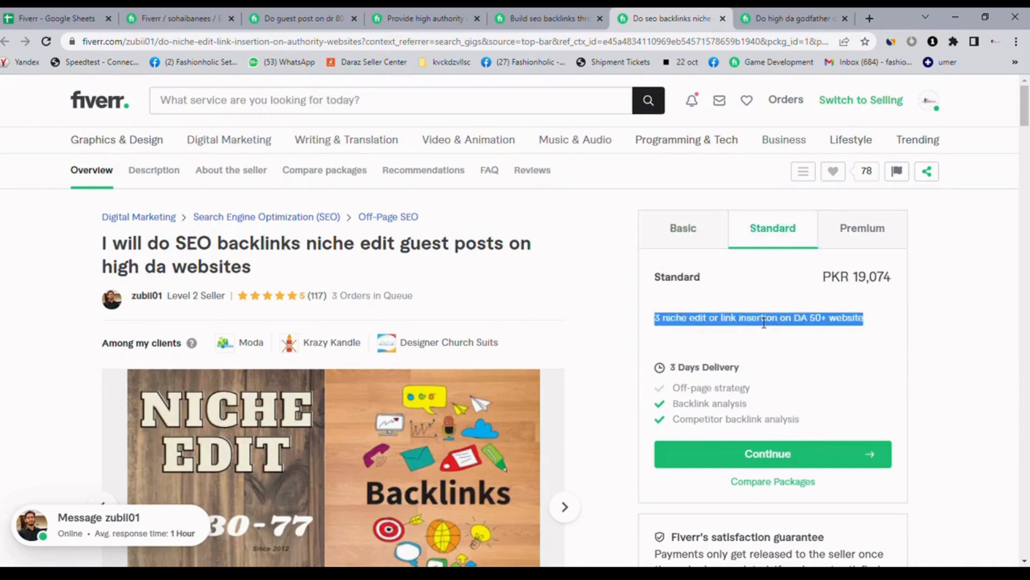
left_click(56, 18)
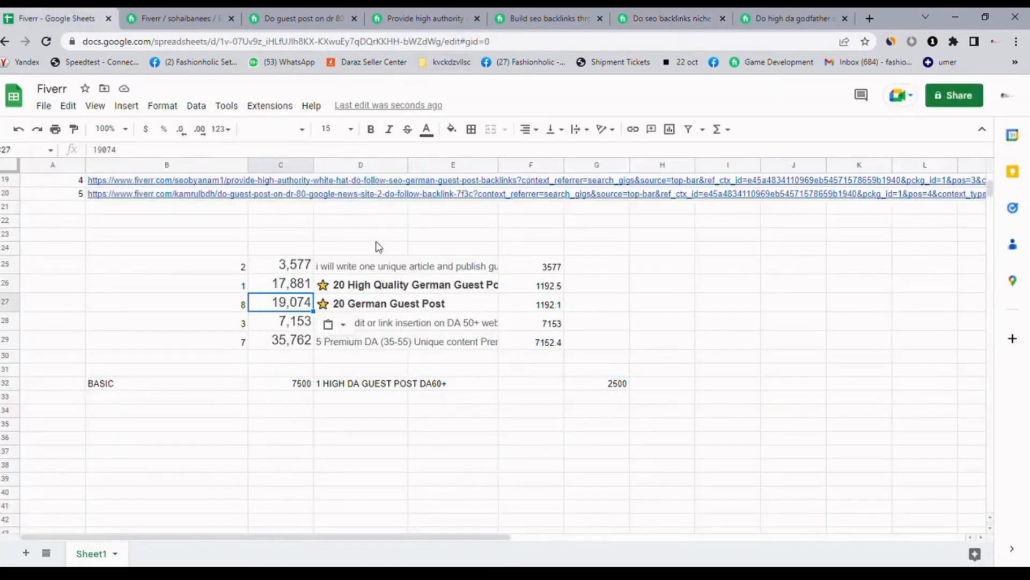
left_click(361, 324)
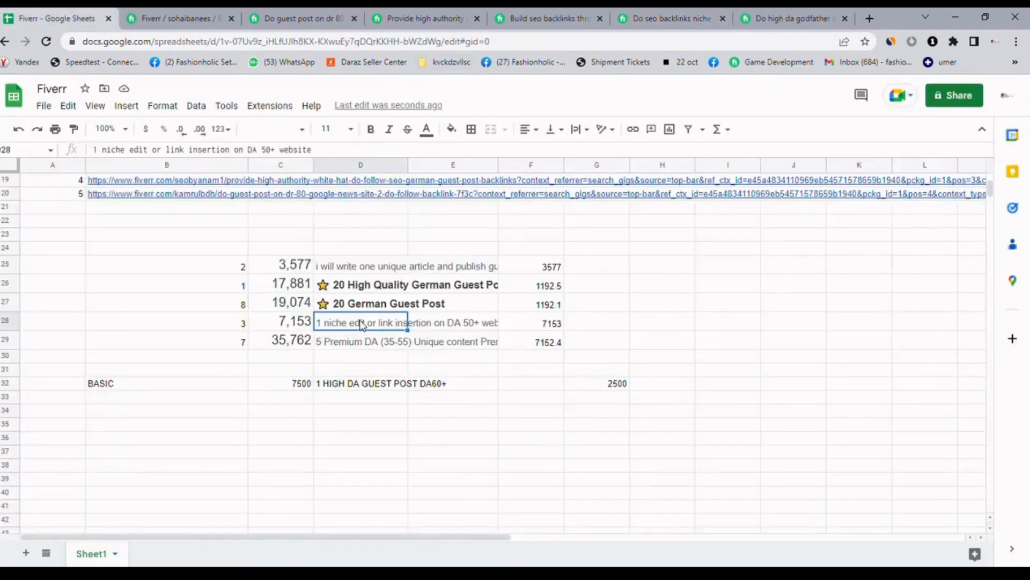
key("ctrl+v")
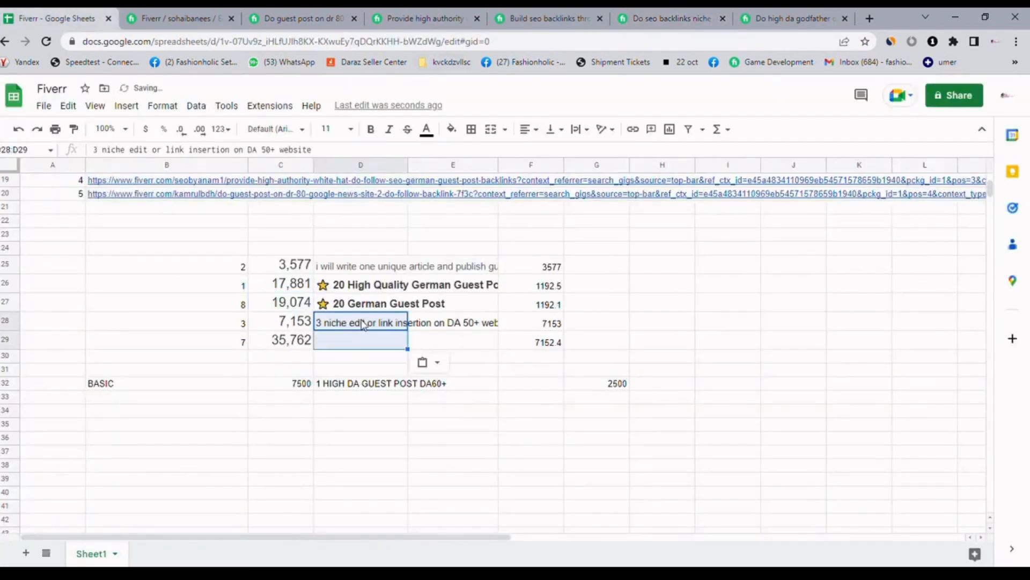
Step: Copy the niche edit gig's Standard price 19,074 into C28
left_click(647, 16)
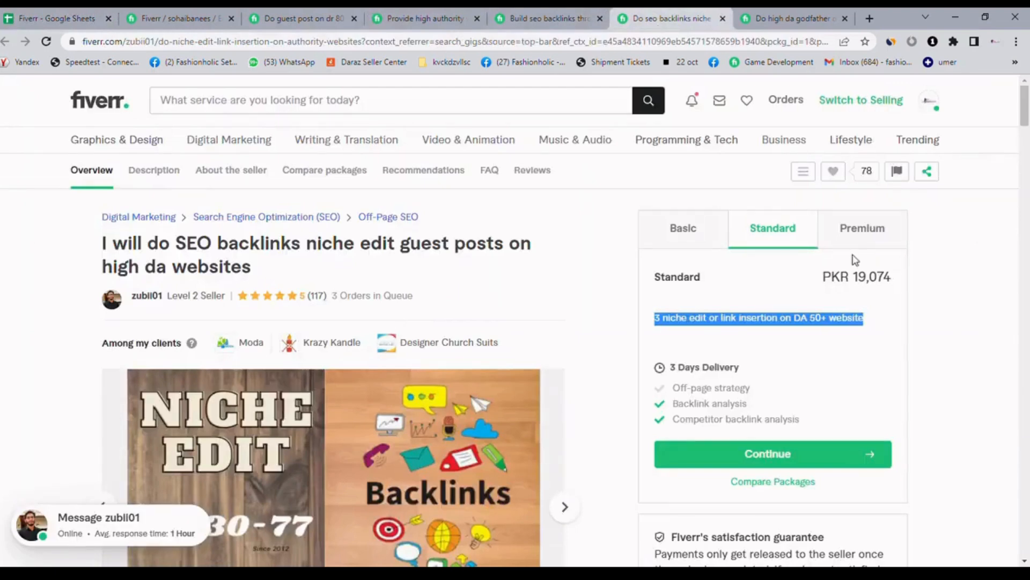
left_click_drag(854, 279, 895, 283)
key("ctrl+c")
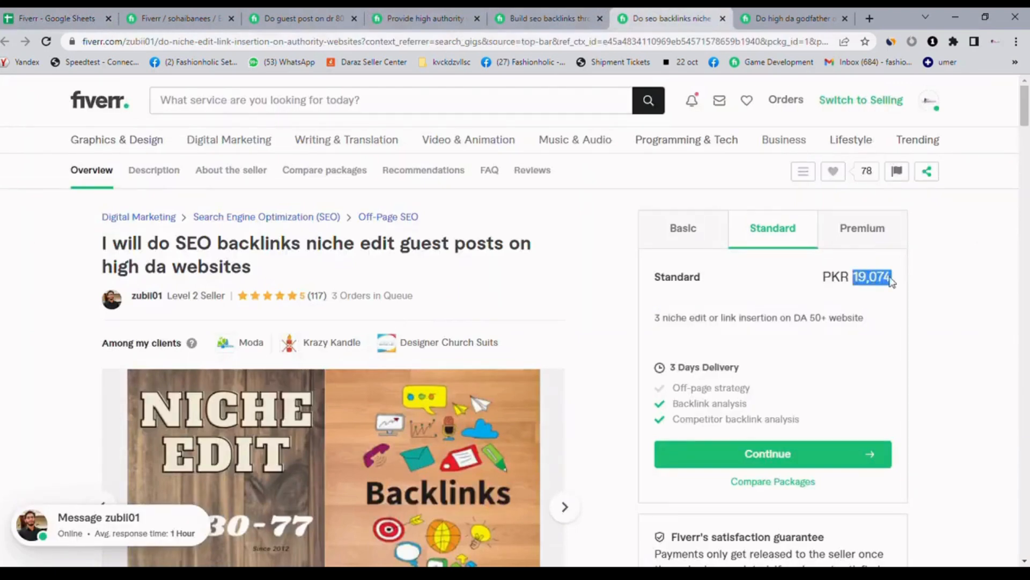
left_click(59, 18)
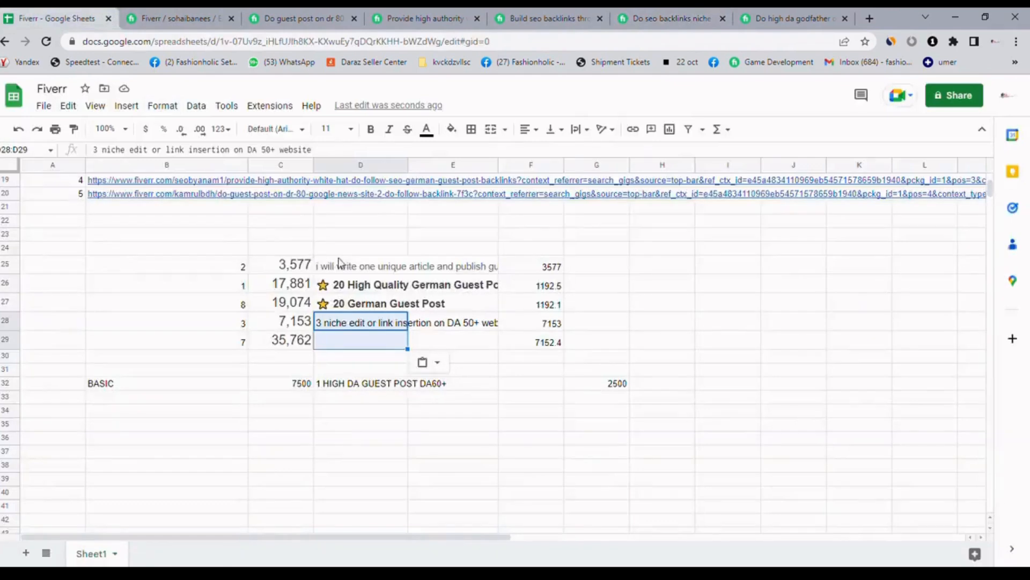
left_click(419, 343)
left_click(294, 324)
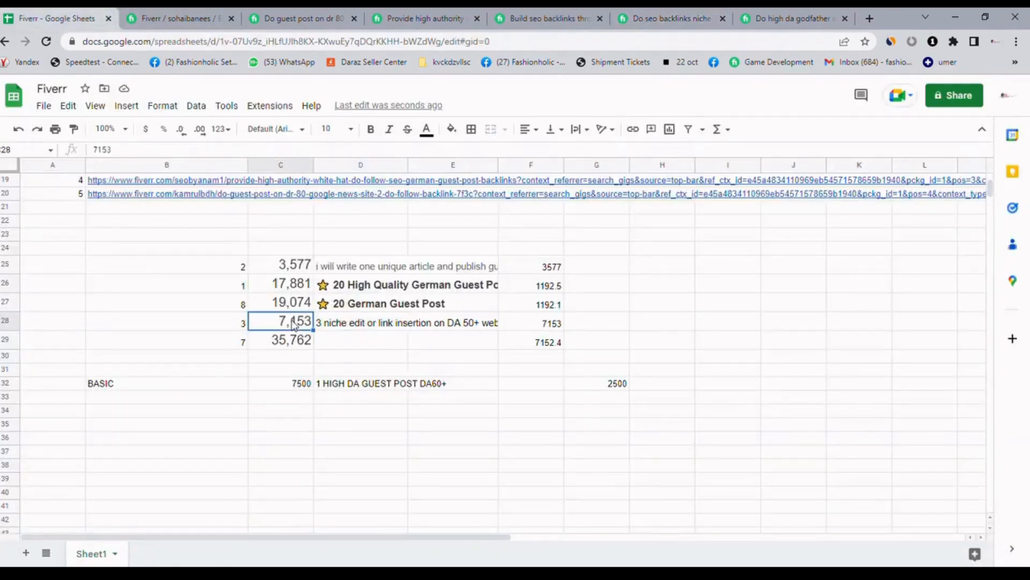
key("ctrl+v")
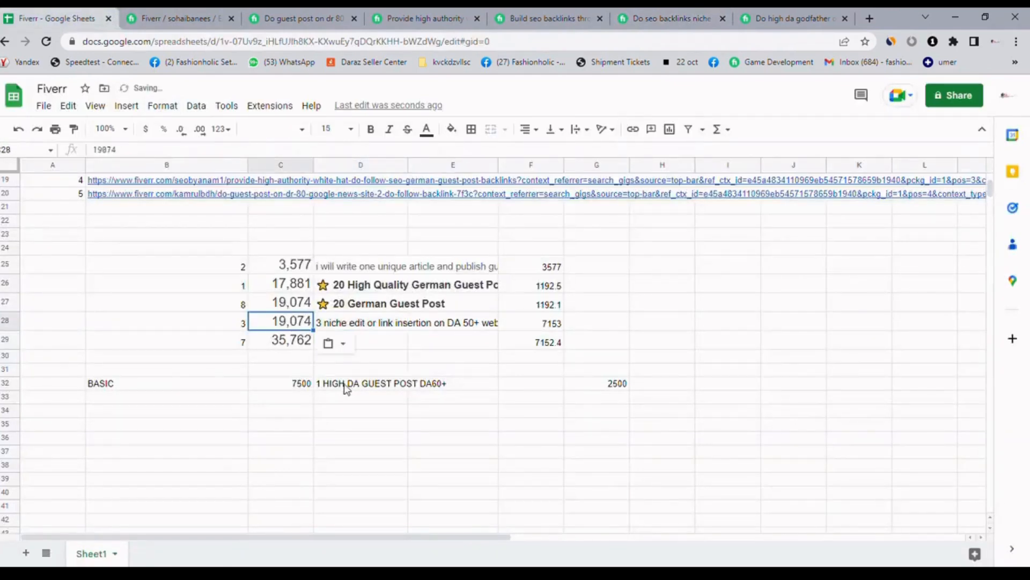
Step: Copy the godfather gig's Standard price 71,524 into C29
left_click(385, 346)
left_click(778, 17)
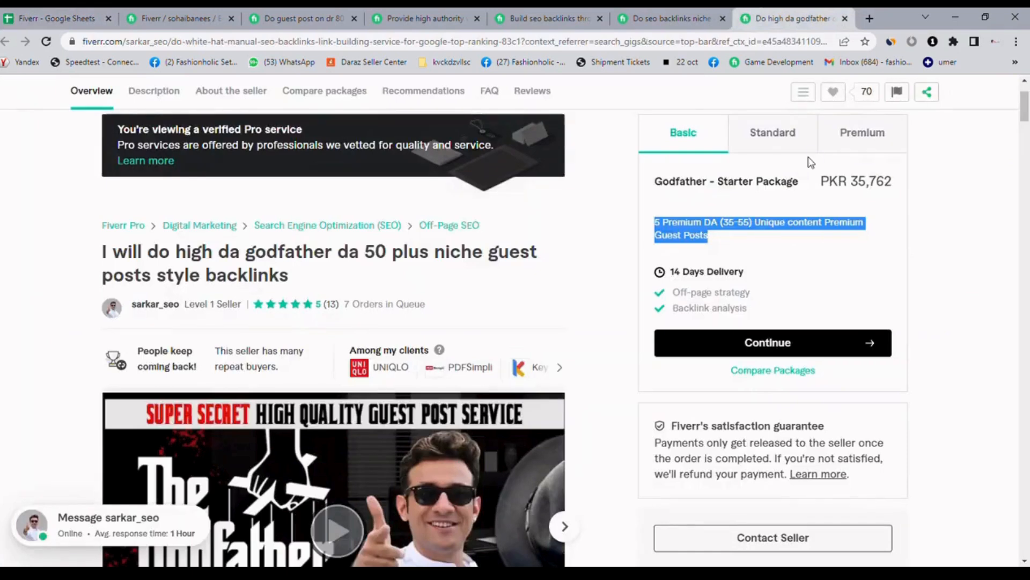
left_click(787, 133)
left_click_drag(853, 184, 897, 187)
key("ctrl+c")
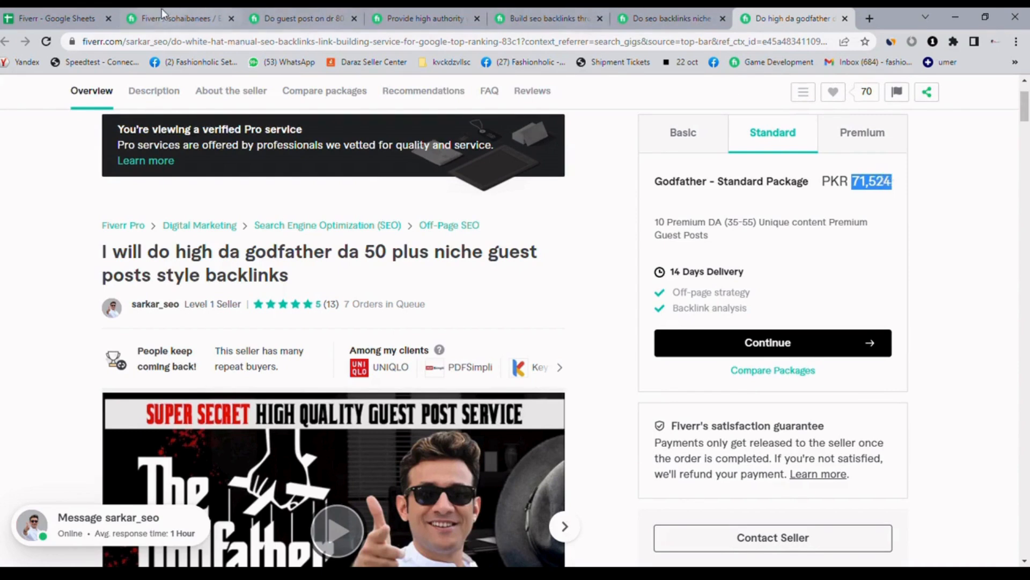
left_click(97, 12)
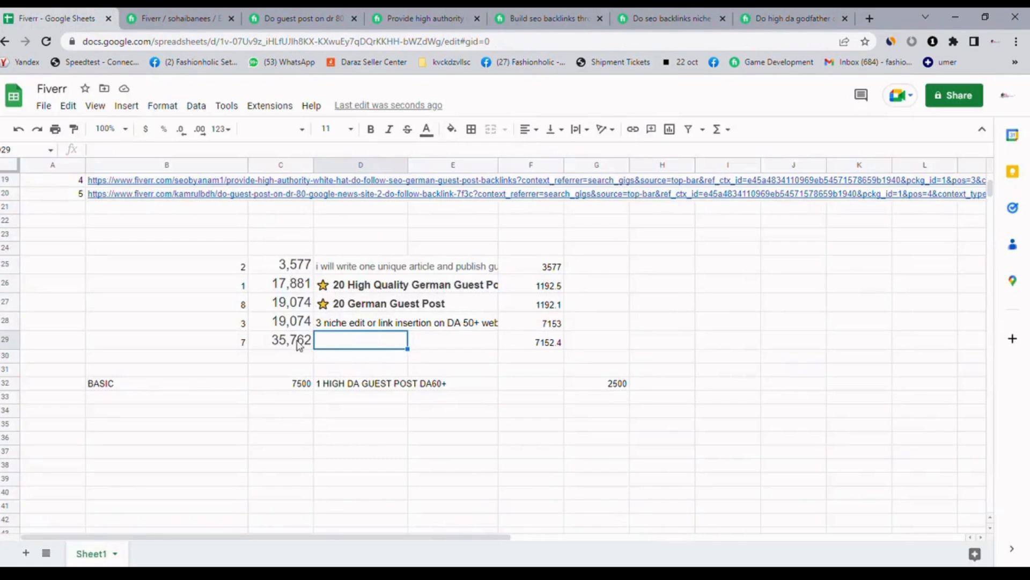
left_click(299, 345)
key("ctrl+v")
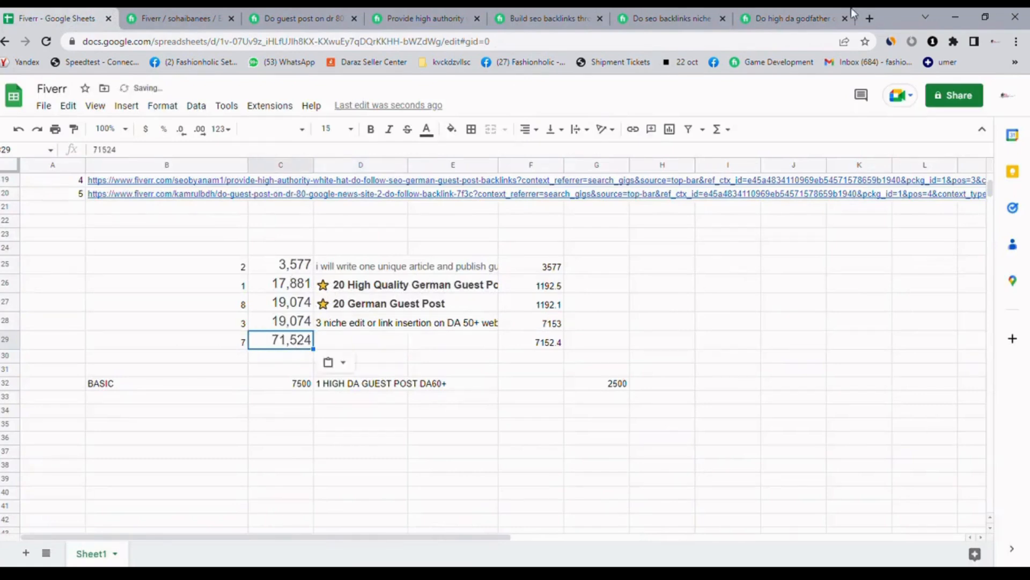
Step: Paste the godfather Standard description '10 Premium DA (35-55)' into D29
left_click(794, 18)
triple_click(787, 231)
key("ctrl+c")
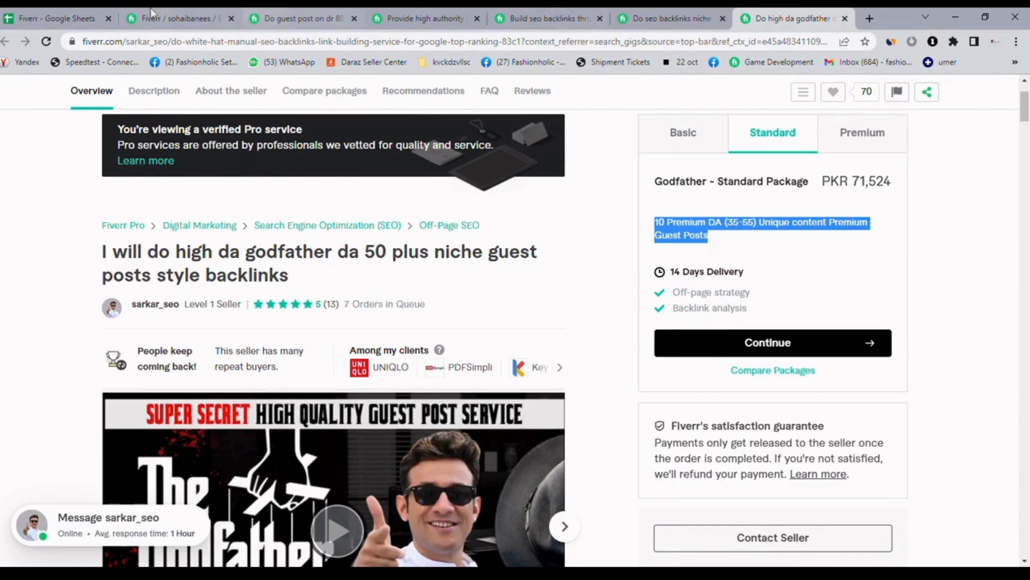
left_click(83, 11)
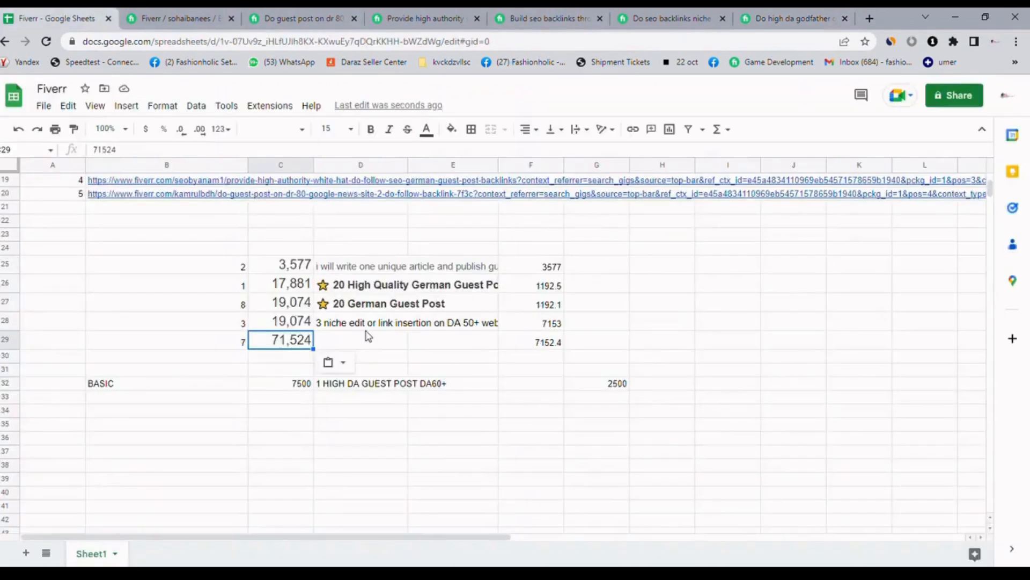
left_click(365, 341)
key("ctrl+v")
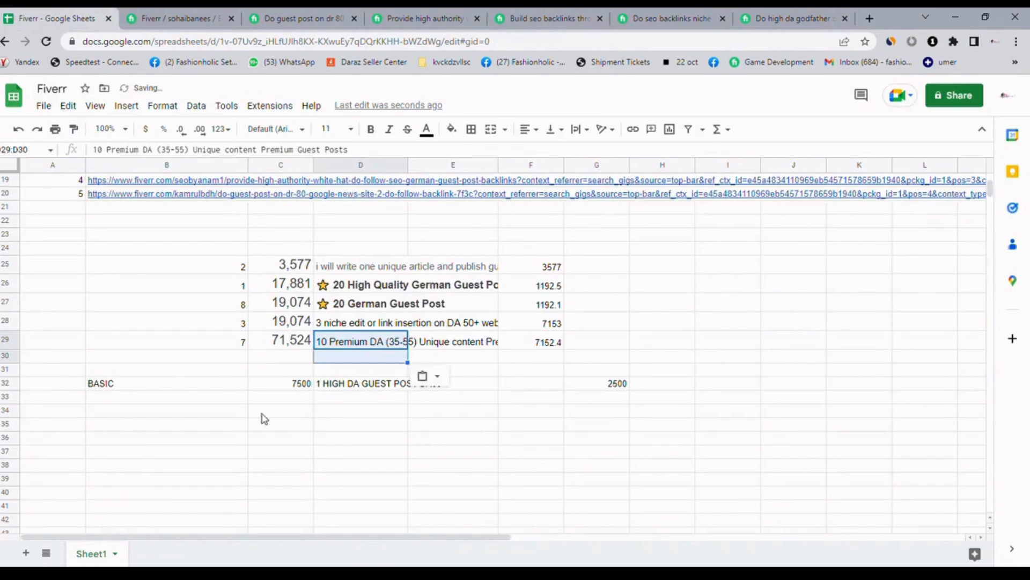
Step: Review the niche edit, godfather and German gig pages, then return to the sheet
left_click(222, 400)
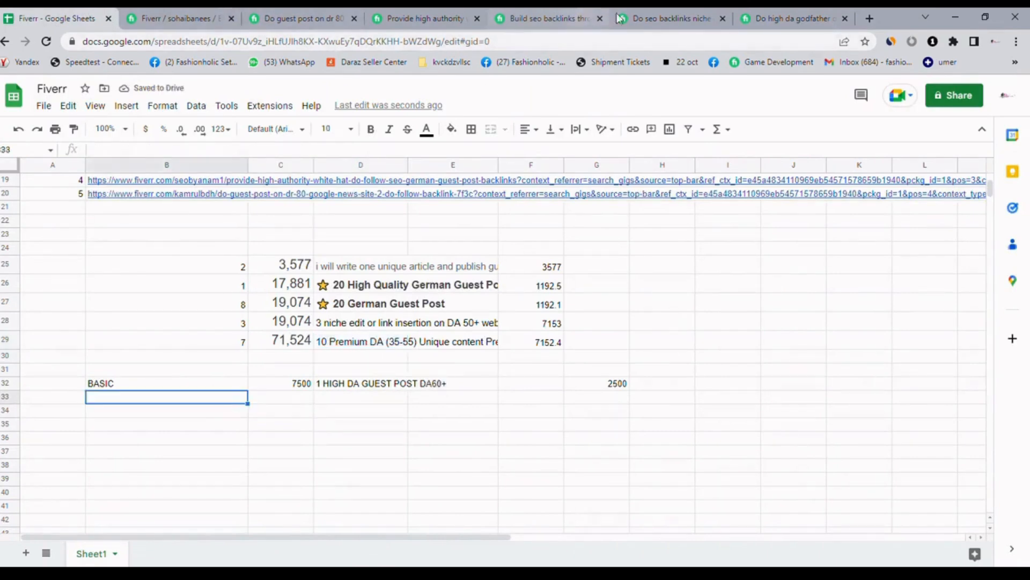
left_click(643, 18)
left_click(761, 12)
left_click(655, 16)
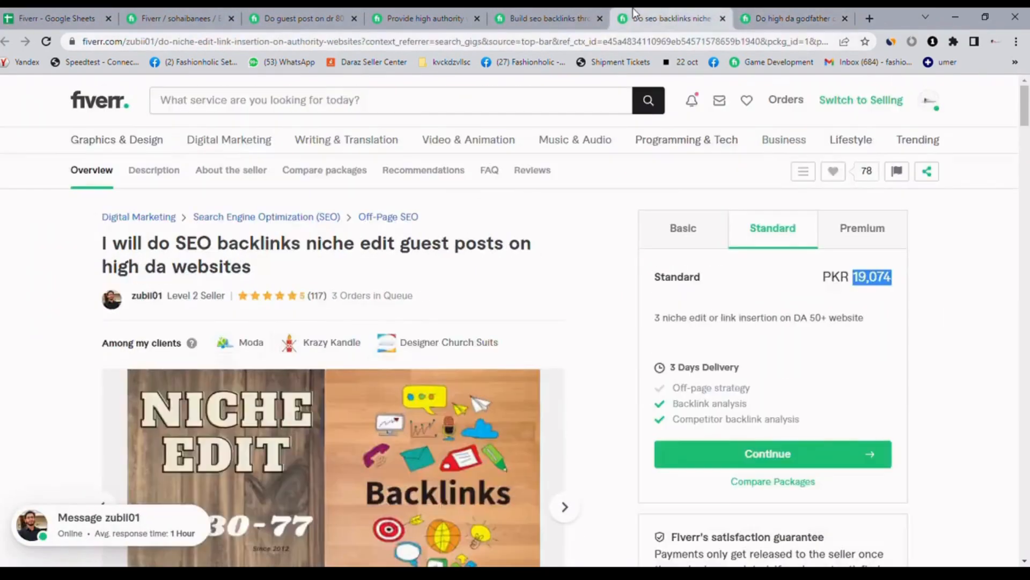
left_click(536, 16)
left_click(54, 16)
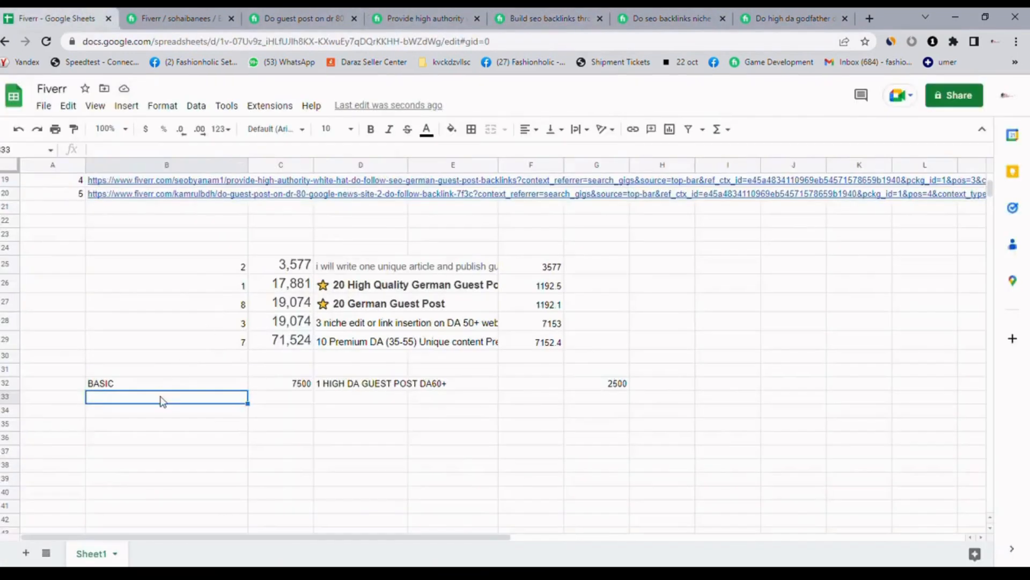
Step: Label cell B33 STANDARD below the BASIC row
type("sTANDARD")
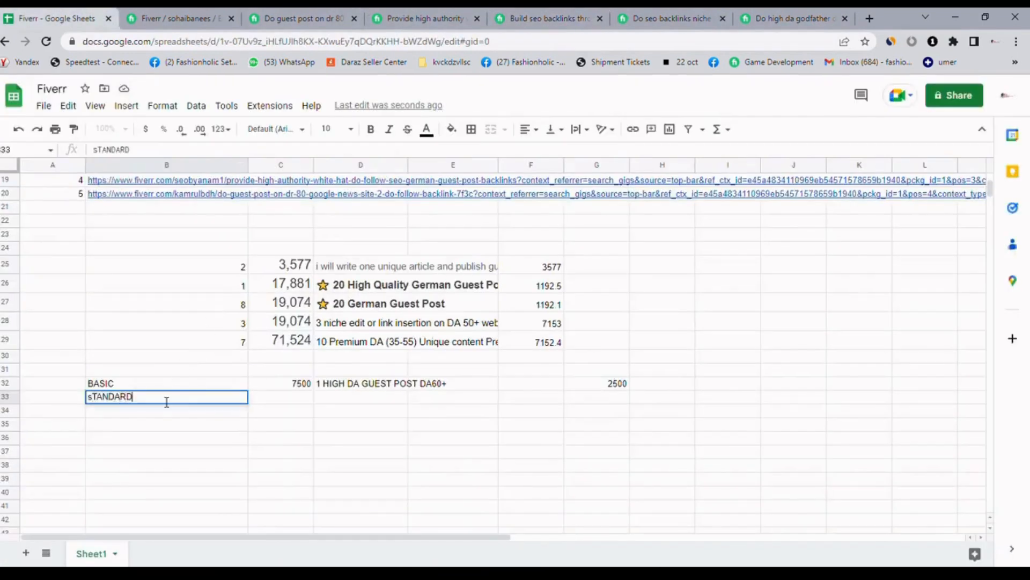
key("Return")
left_click(163, 402)
type("STAND")
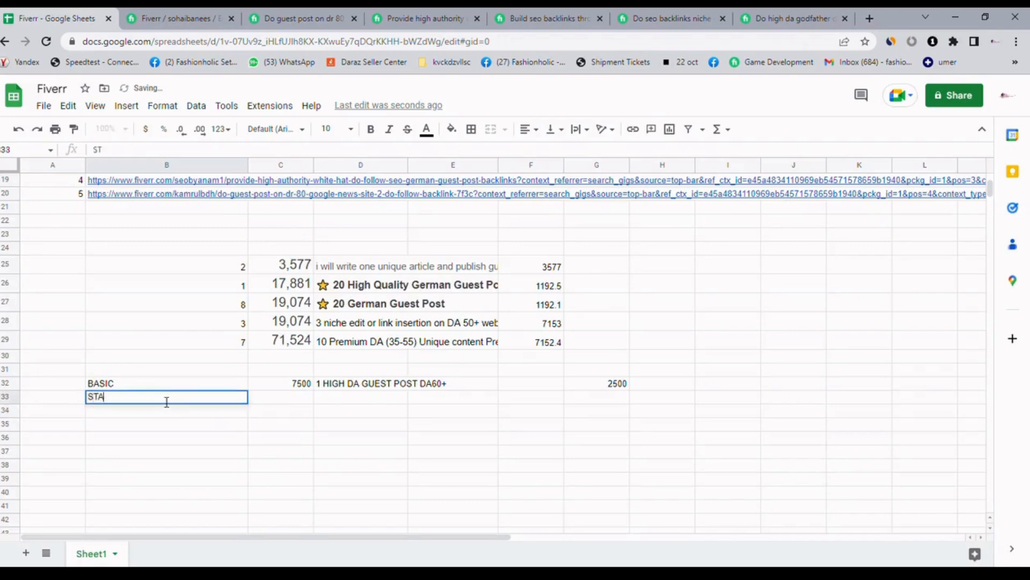
key("Tab")
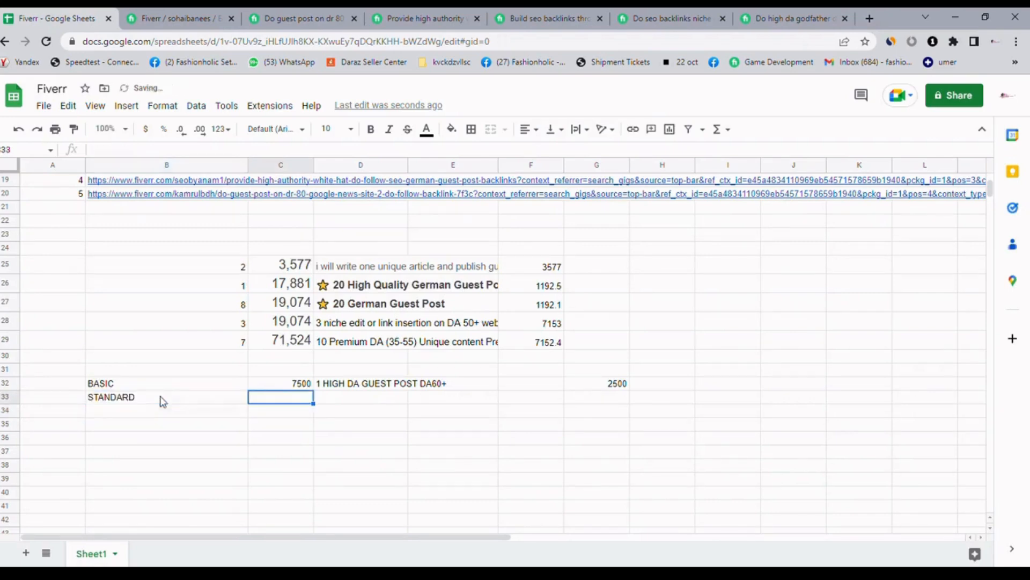
Step: Clear the 3,577 DR 80 gig's entries out of row 25
key("Right")
key("Right")
key("Up")
key("Up")
key("Up")
key("Up")
key("Up")
key("Up")
key("Up")
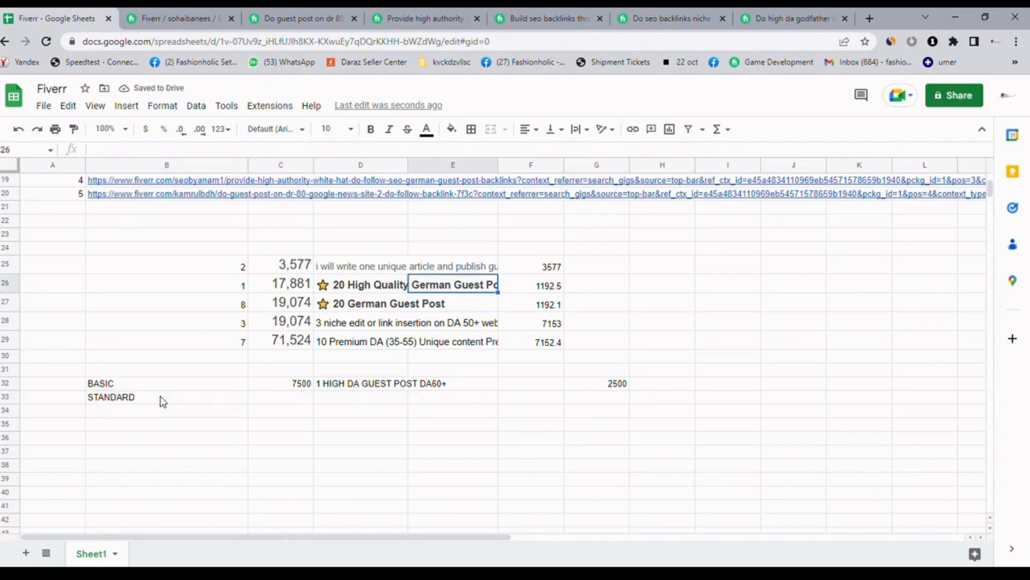
key("Up")
key("Left")
key("Left")
key("Left")
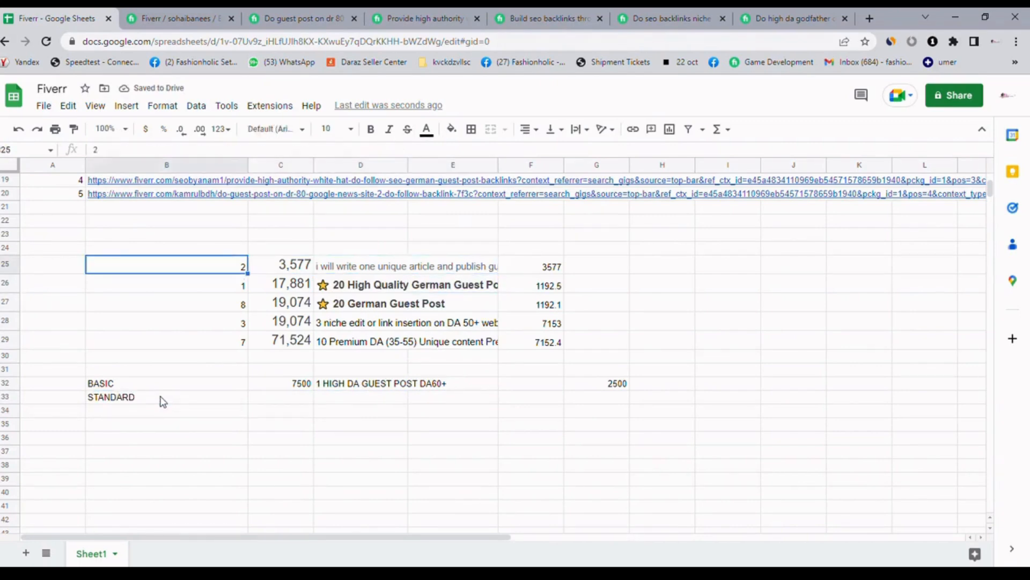
key("Right")
key("Right")
key("Left")
key("Left")
key("shift+Right")
key("shift+Right")
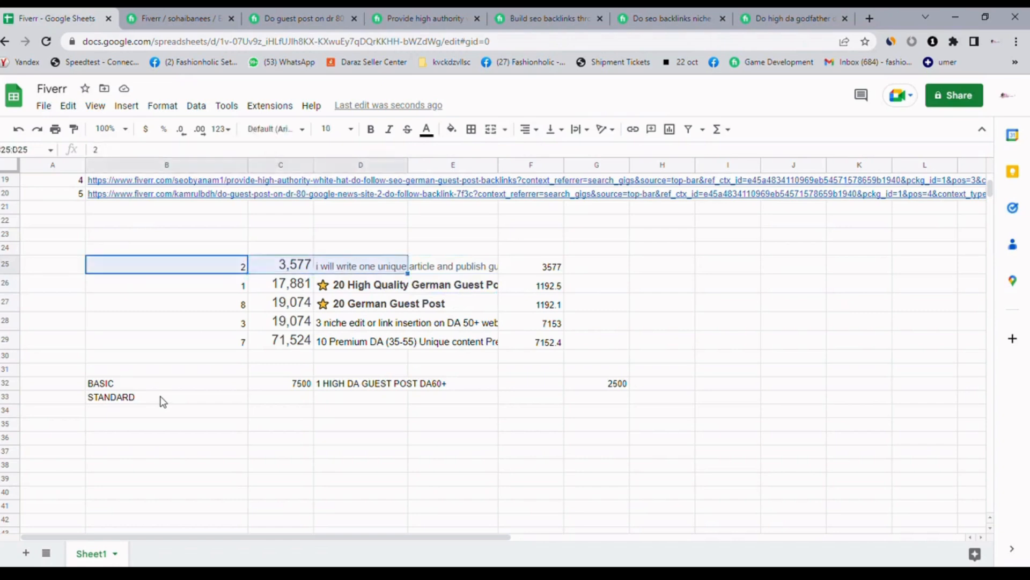
key("shift+Right")
key("shift+Right")
key("Delete")
key("Right")
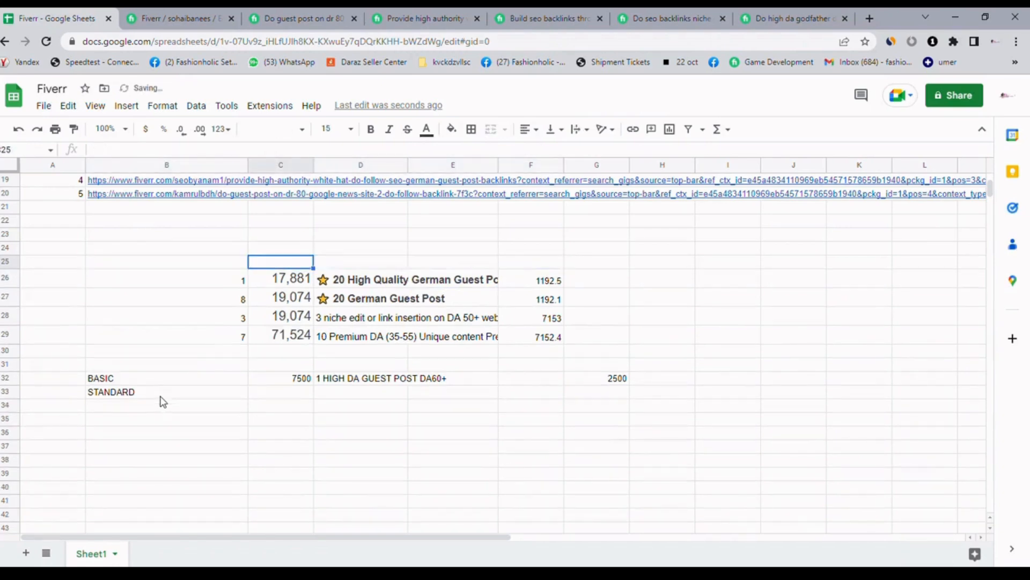
key("Right")
key("Down")
key("Left")
key("Right")
key("Right")
key("Right")
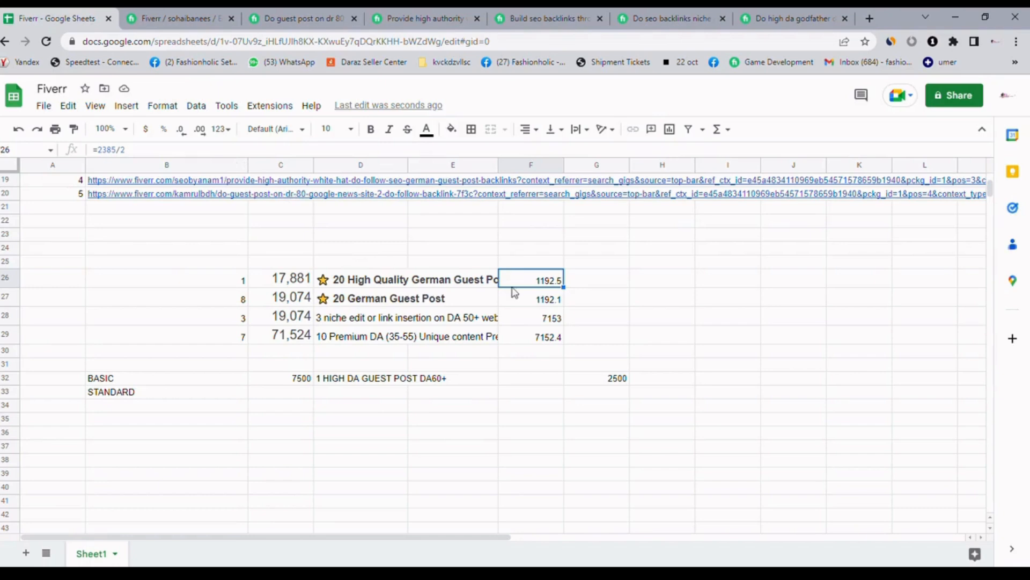
Step: Enter =C26/20 and =C27/20 in F26 and F27, giving 894.05 and 953.7
type("=")
key("Left")
key("Left")
key("Left")
type("/")
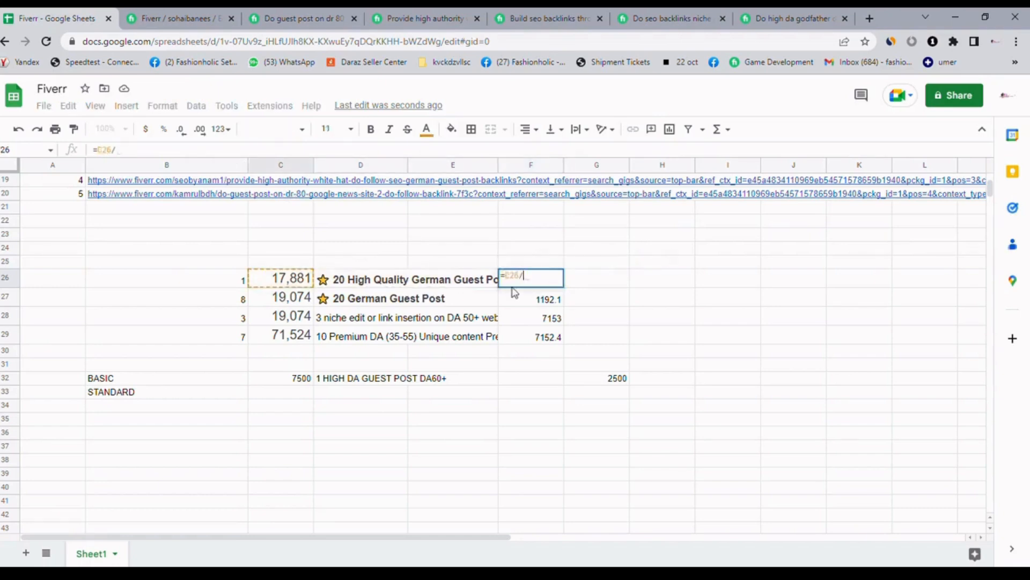
type("20")
key("Return")
key("Down")
key("Left")
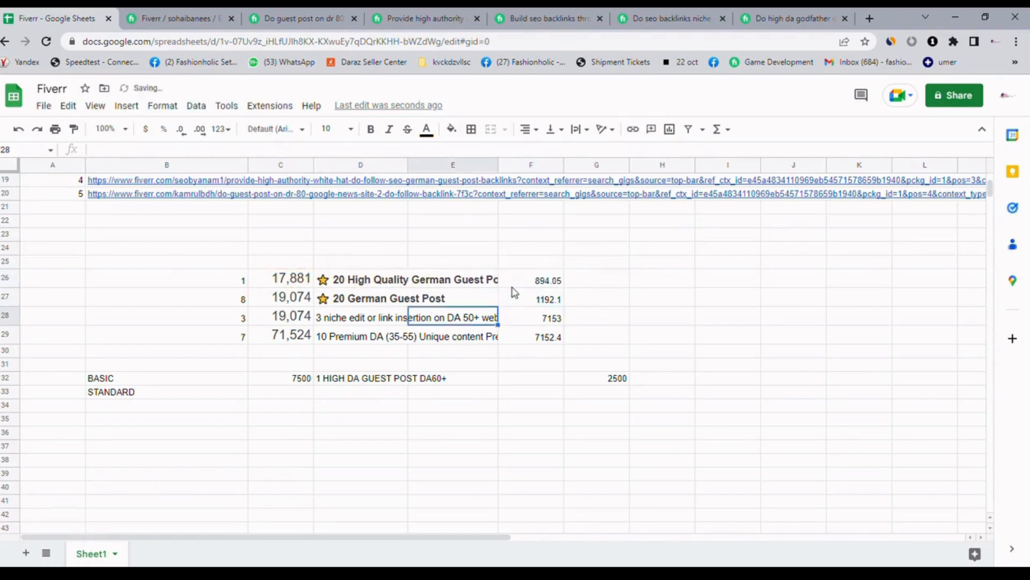
key("Left")
key("Left")
key("Up")
key("Right")
key("Right")
key("Right")
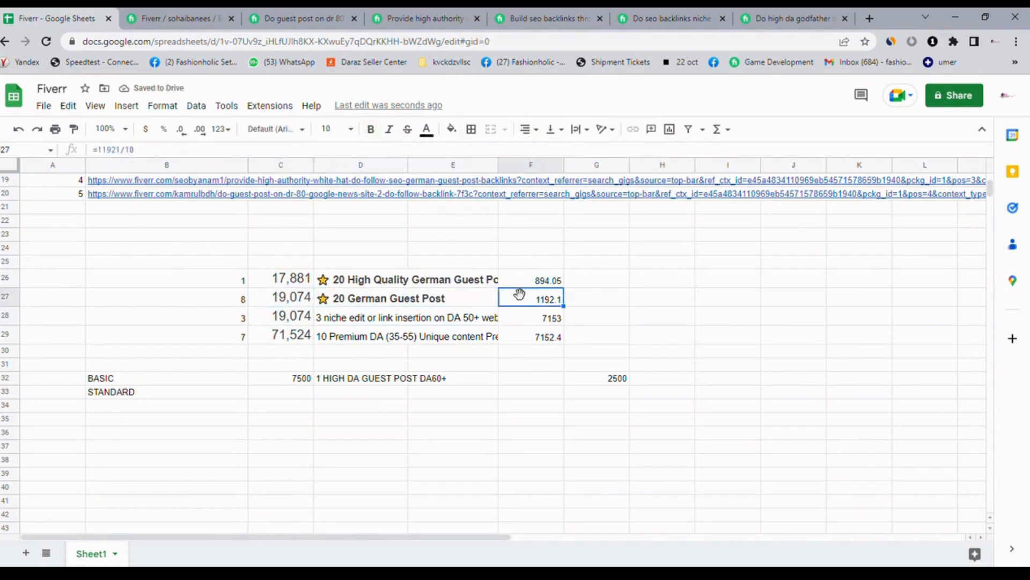
type("=")
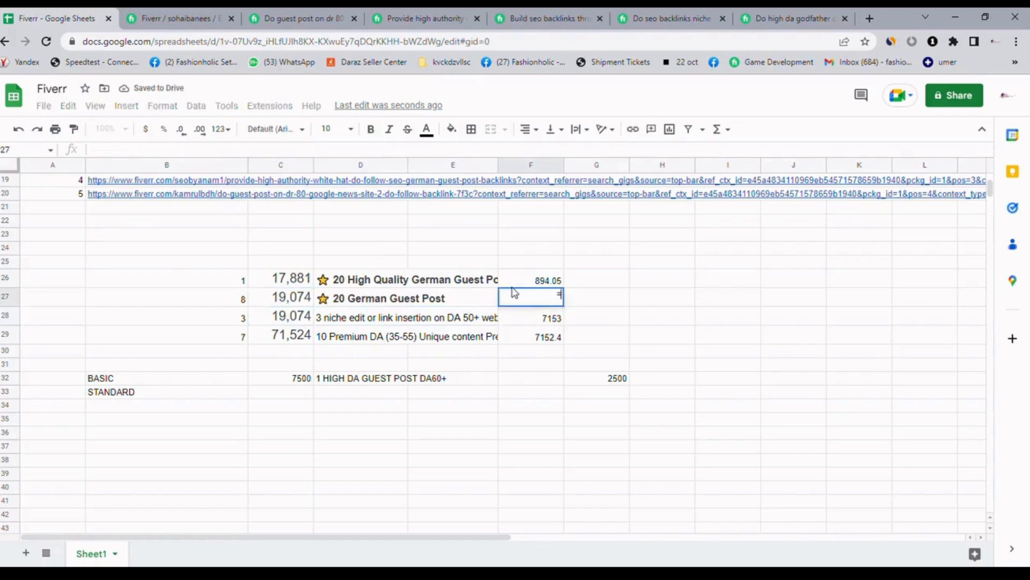
key("Left")
key("Left")
key("Left")
type("/")
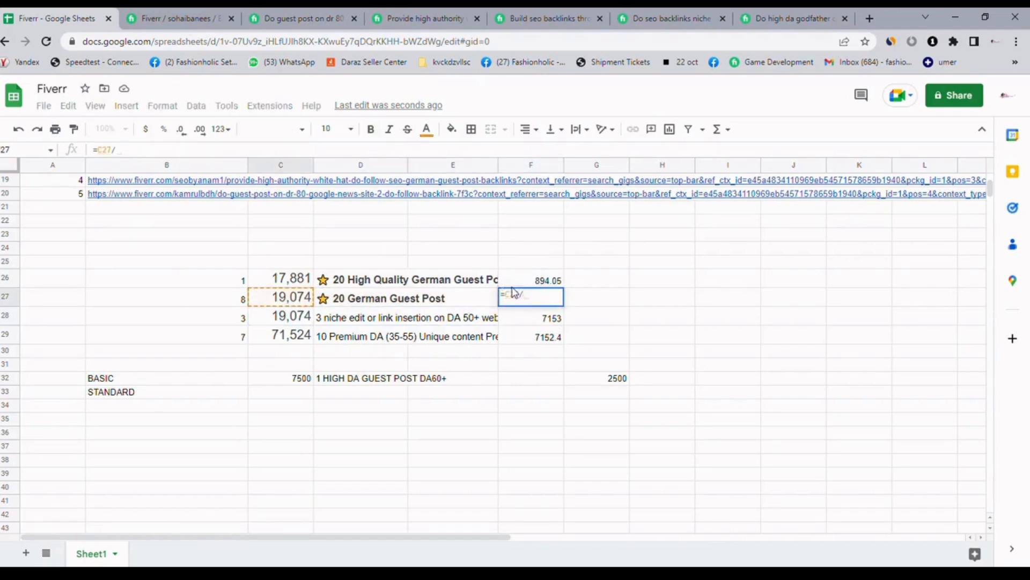
type("20")
key("Return")
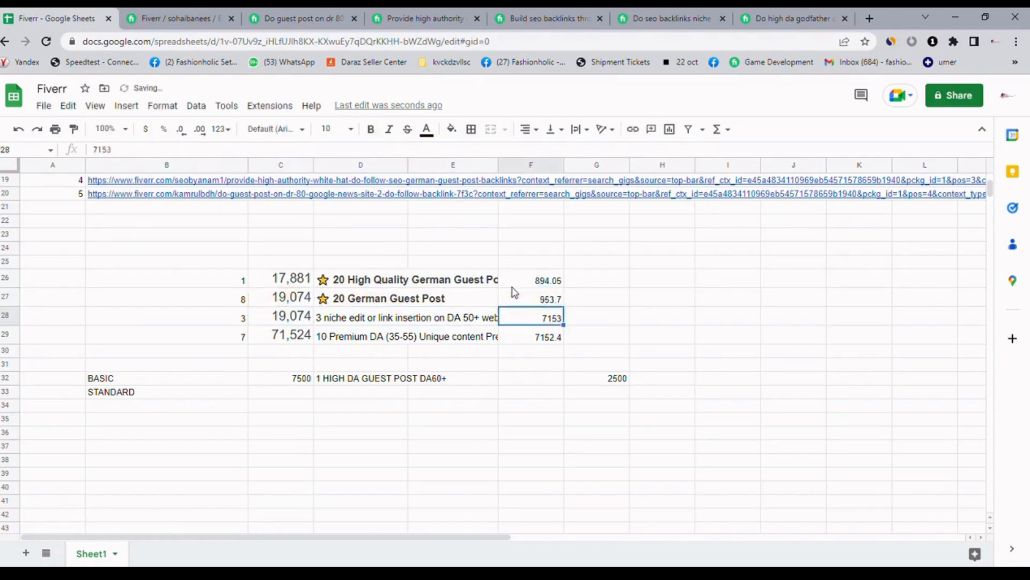
Step: Enter =C28/3 in F28 for a per-post cost of 6358
key("Left")
key("Left")
key("Left")
key("Right")
key("Right")
key("Right")
key("Left")
key("Left")
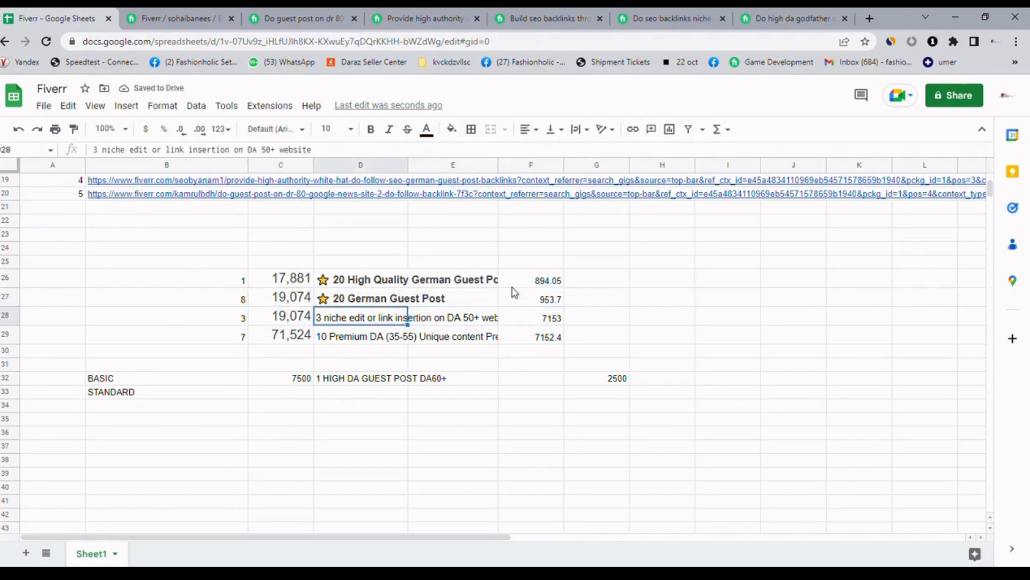
key("Left")
key("Right")
key("Right")
key("Right")
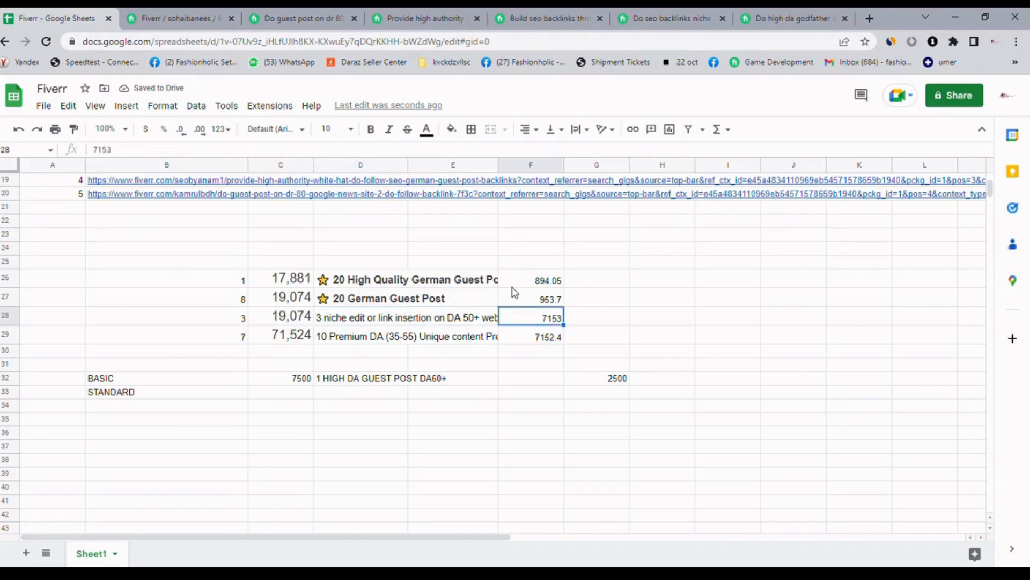
type("=")
key("Left")
key("Left")
key("Left")
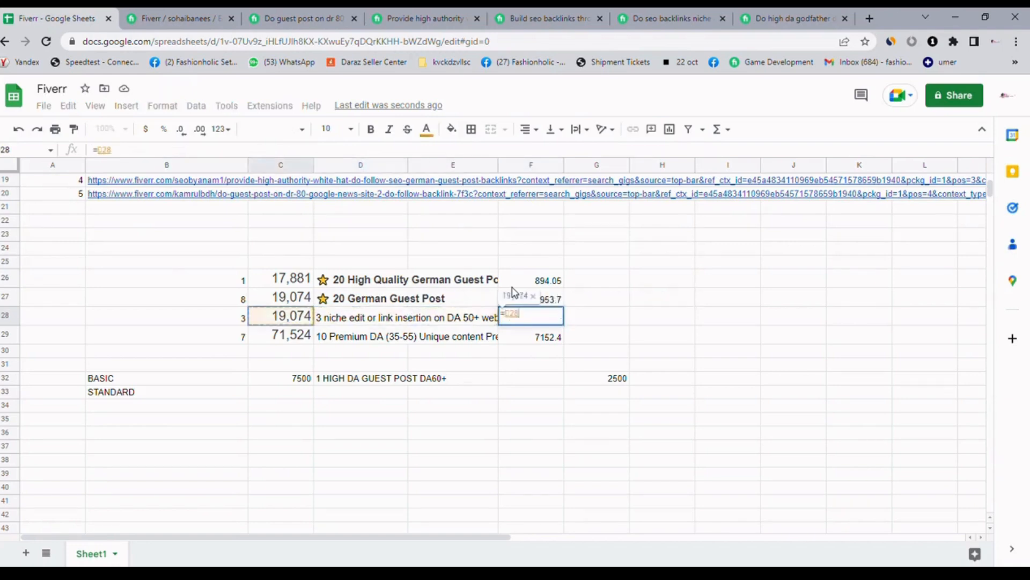
type("/3")
key("Return")
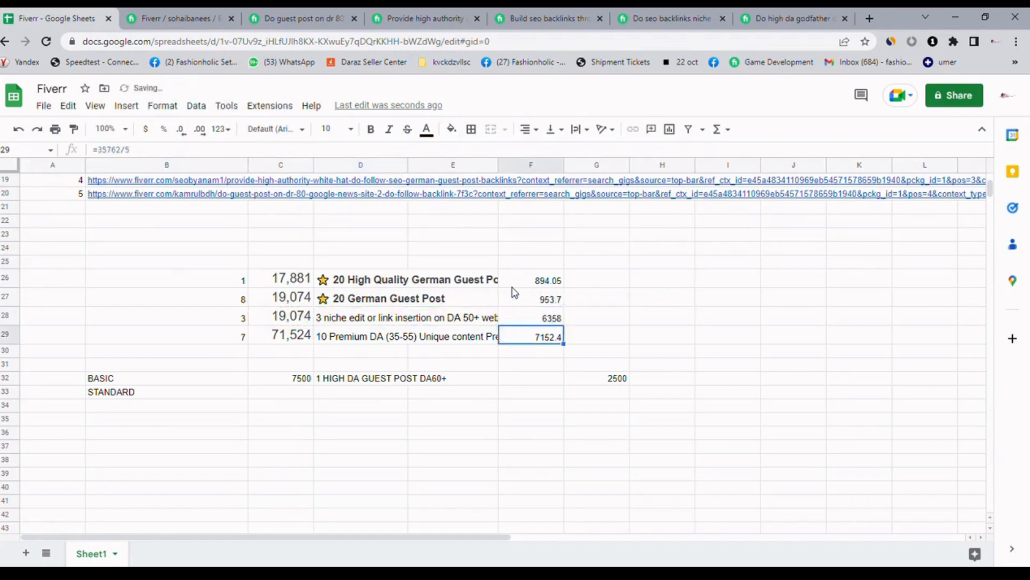
Step: Enter =C29/10 in F29 for a per-post cost of 7152.4
key("Left")
key("Left")
key("Left")
key("Right")
key("Right")
key("Right")
key("Left")
key("Left")
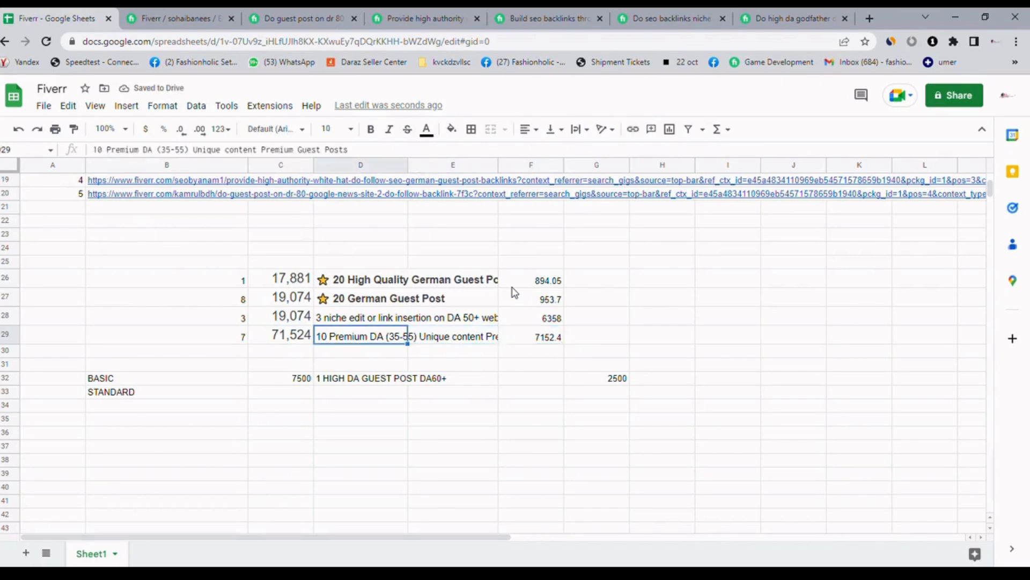
key("Right")
key("Right")
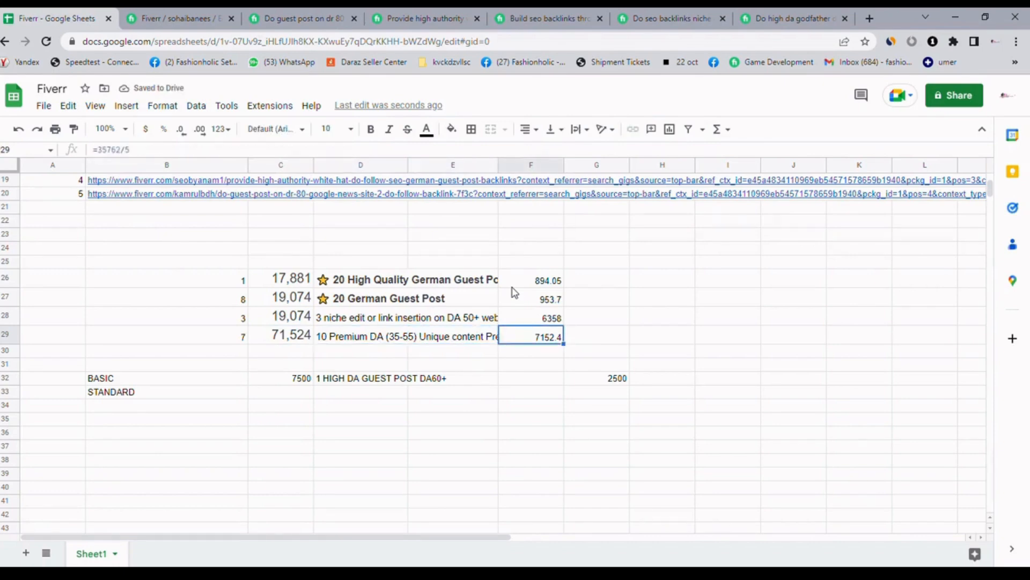
type("=")
key("Left")
key("Left")
key("Left")
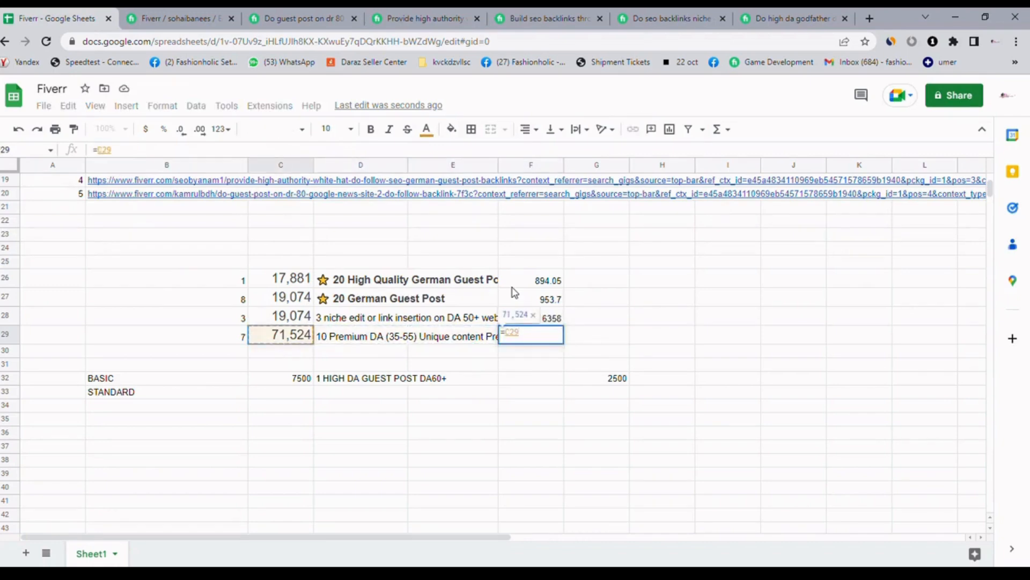
type("/10")
key("Return")
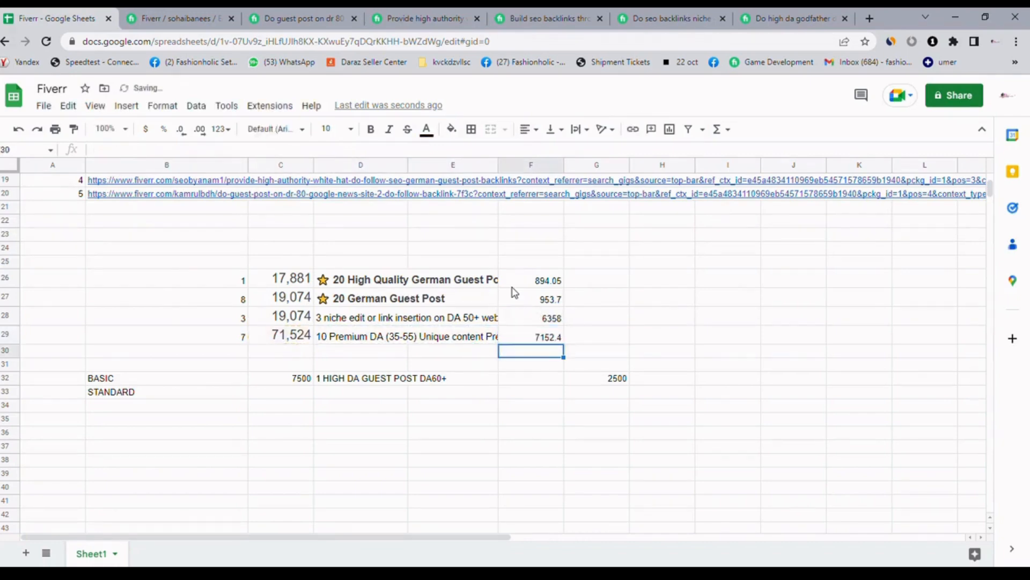
key("Down")
key("Down")
key("Up")
key("Up")
key("Up")
key("Up")
key("Left")
key("Left")
key("Left")
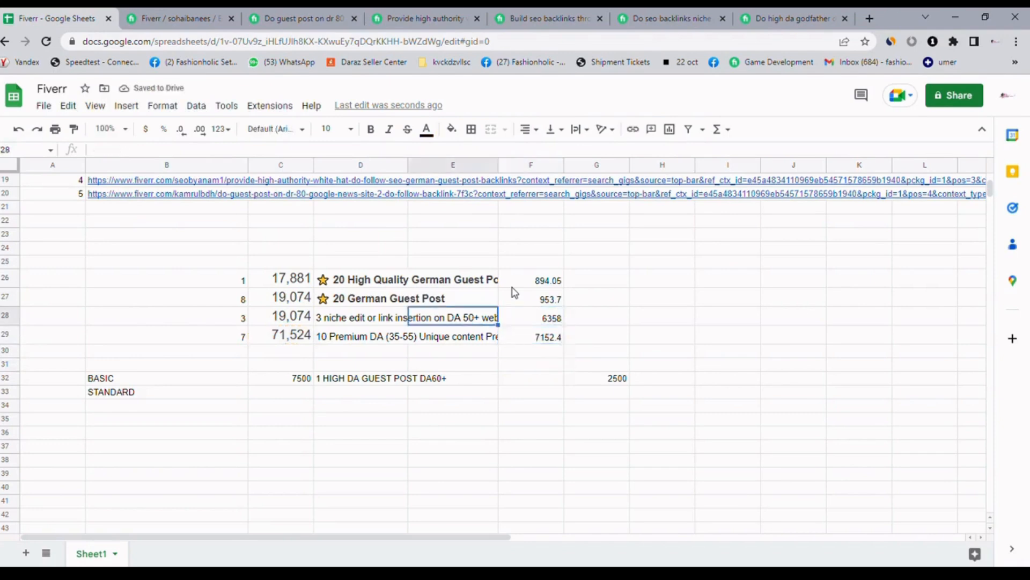
key("Down")
key("Down")
key("Down")
key("Down")
key("Right")
key("Down")
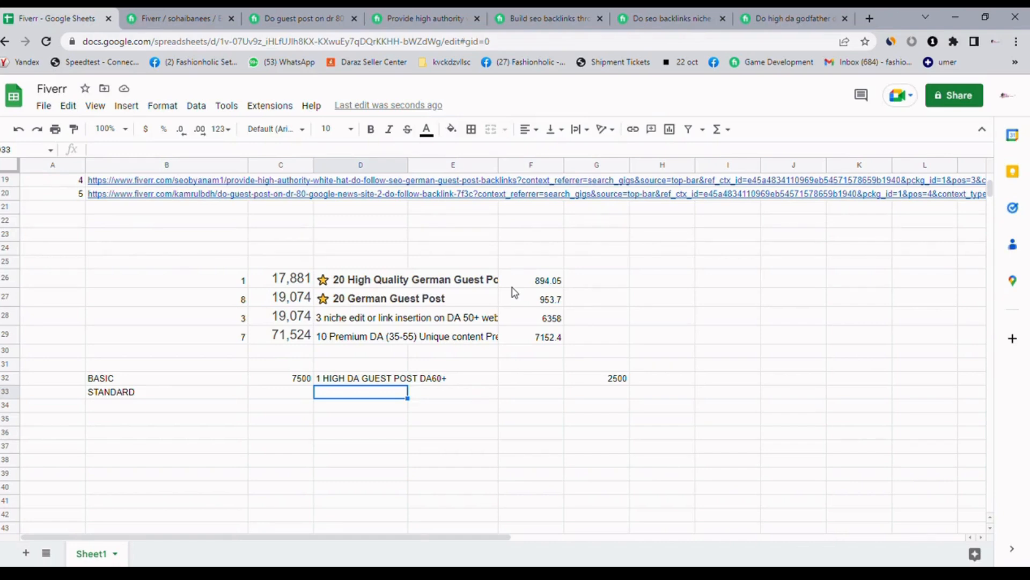
Step: Copy the BASIC title into D33 and change its leading 1 to 3: 3 HIGH DA GUEST POST DA60+
type("3")
key("Return")
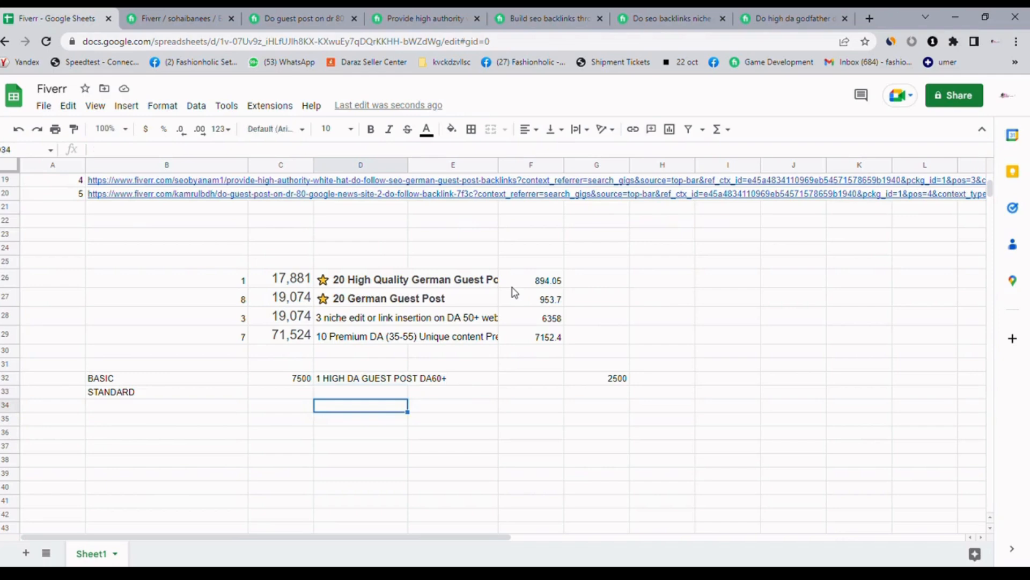
key("Up")
type("1 HIGH DA GUEST POST DA60+")
key("Left")
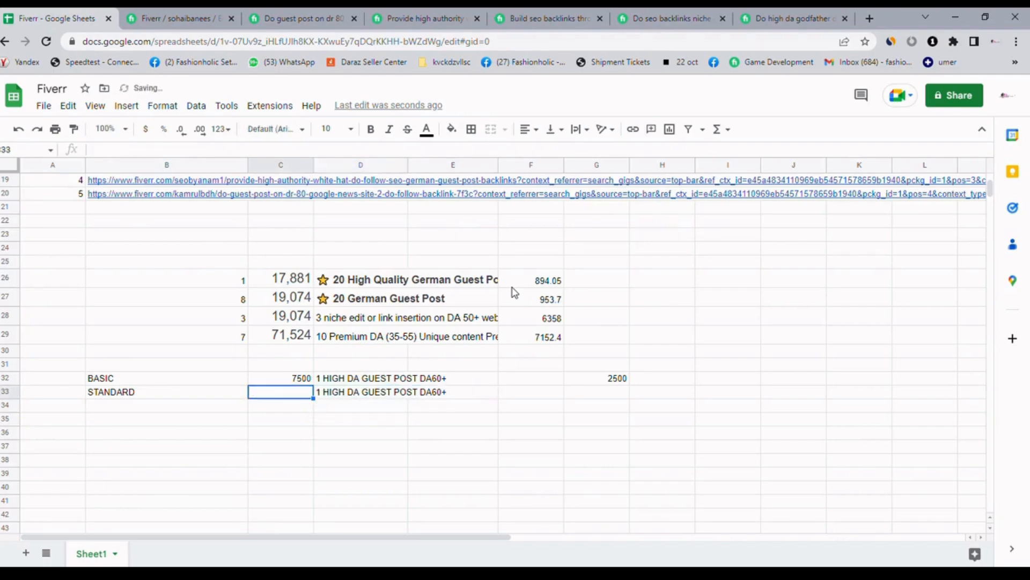
key("Right")
left_click(104, 154)
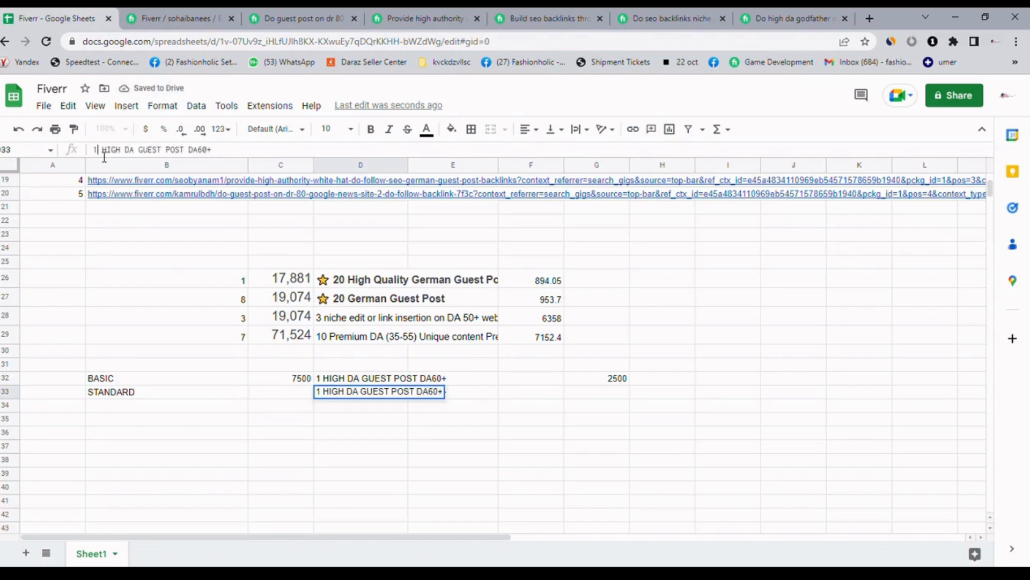
key("BackSpace")
type("2")
key("BackSpace")
type("3")
key("Return")
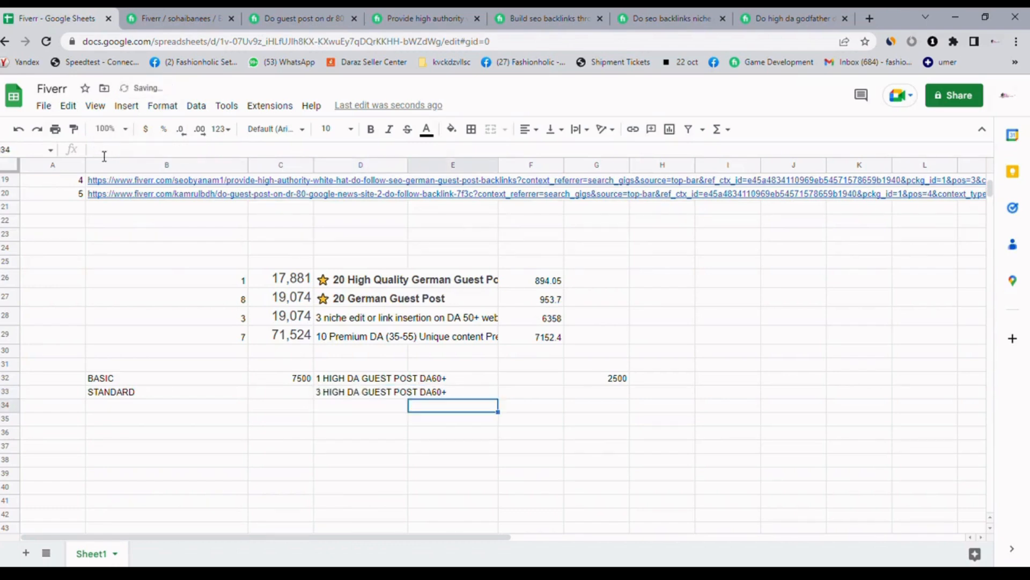
Step: Enter the STANDARD value 7500, three times BASIC's 2500, in G33
key("Up")
key("Up")
key("Left")
key("Down")
key("Right")
key("Right")
key("Up")
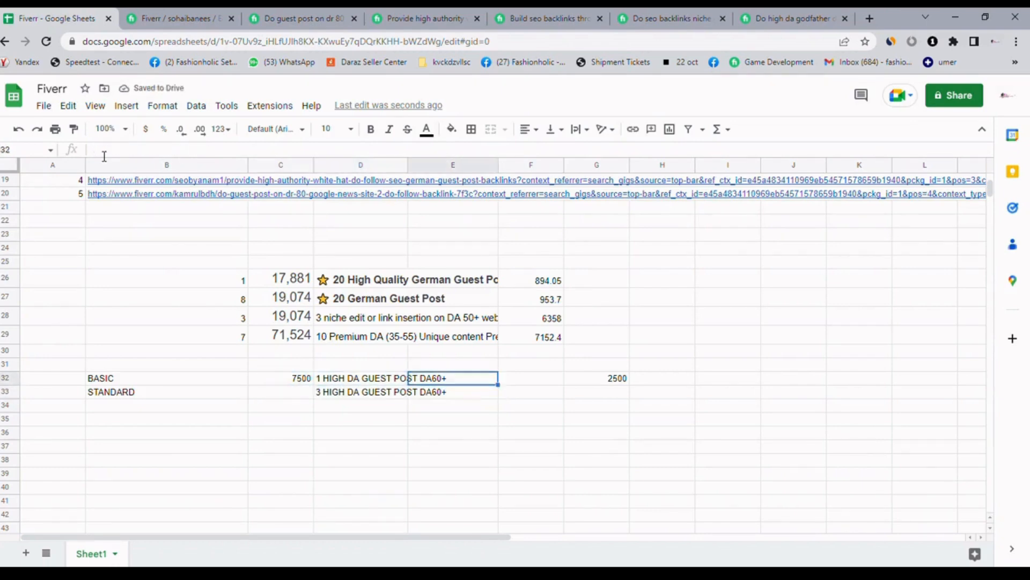
key("Right")
key("Right")
key("Down")
key("Left")
key("Left")
key("Right")
key("Right")
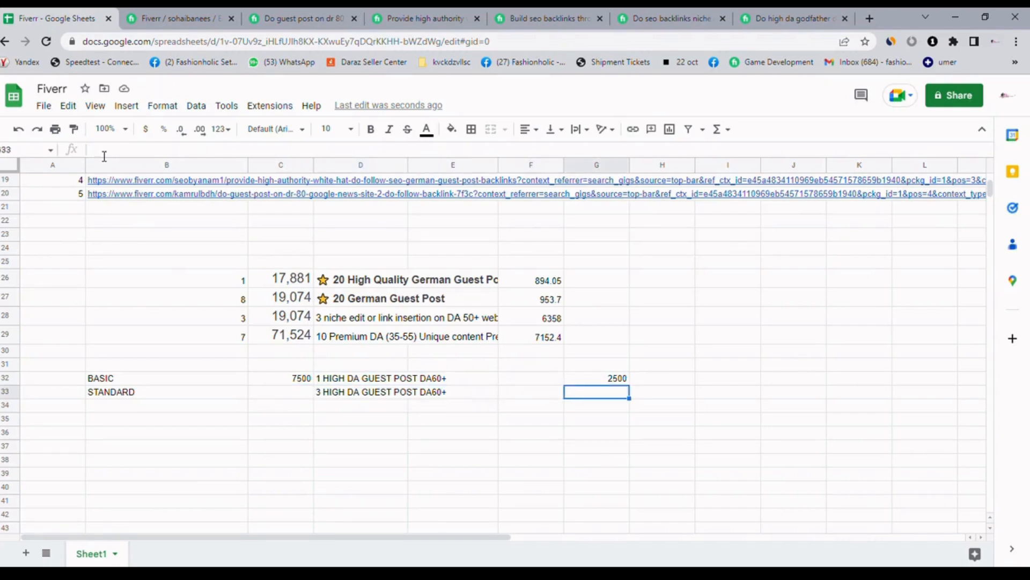
type("=2")
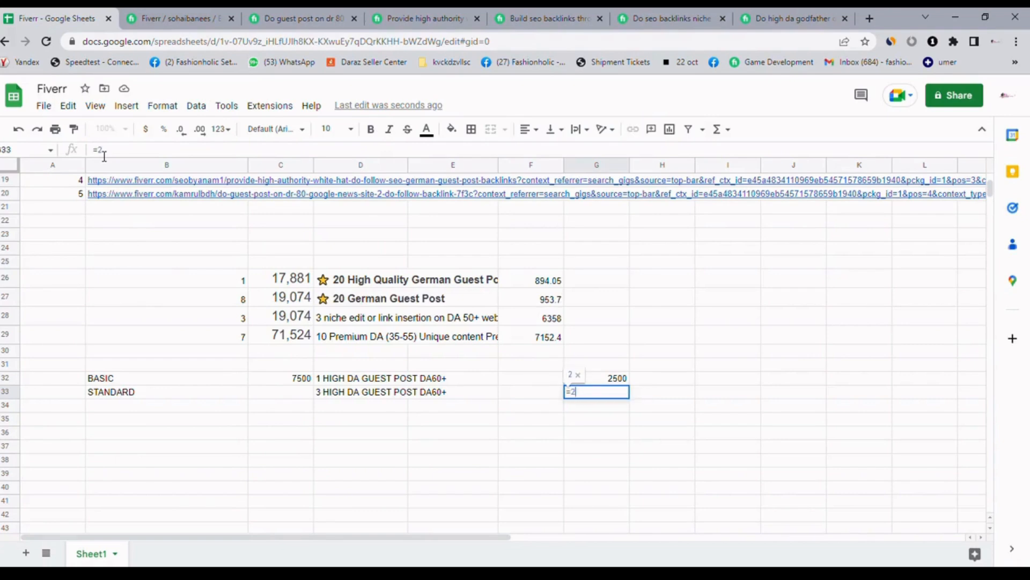
type("590*3")
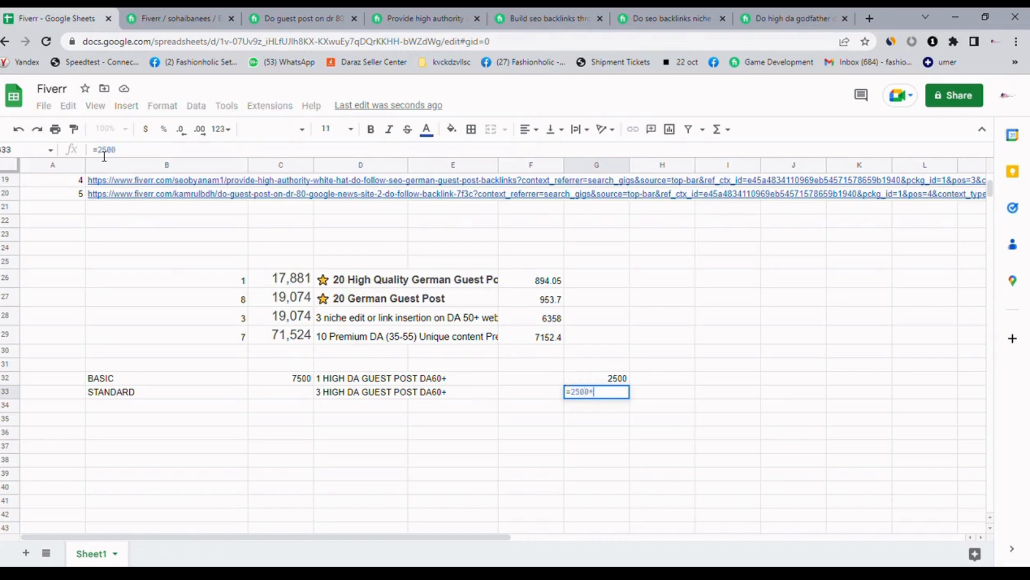
key("Return")
Step: Check the BASIC price formula =30*250 against the still-empty STANDARD price cell C33
key("Up")
key("Left")
key("Left")
key("Left")
key("Left")
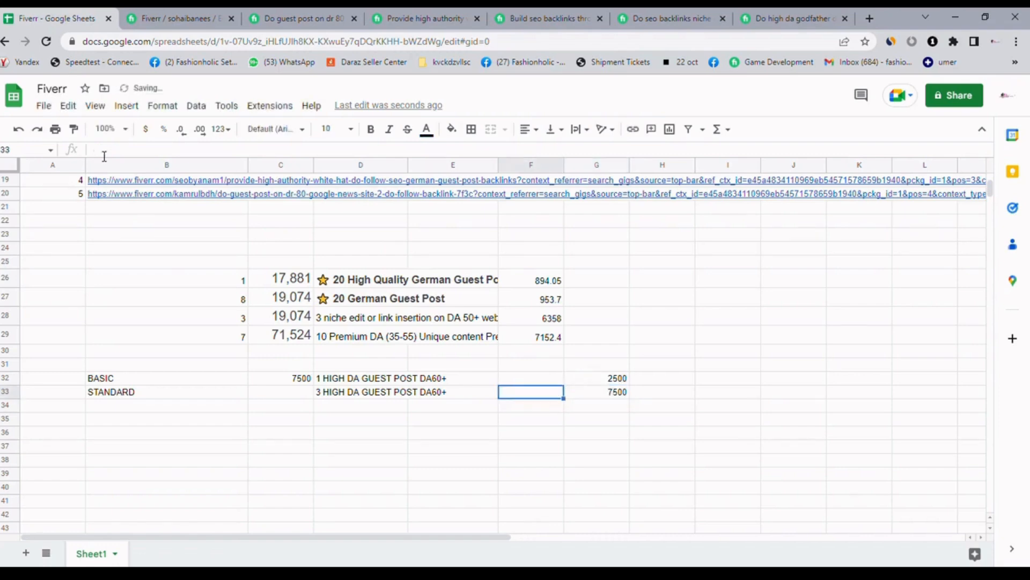
key("Right")
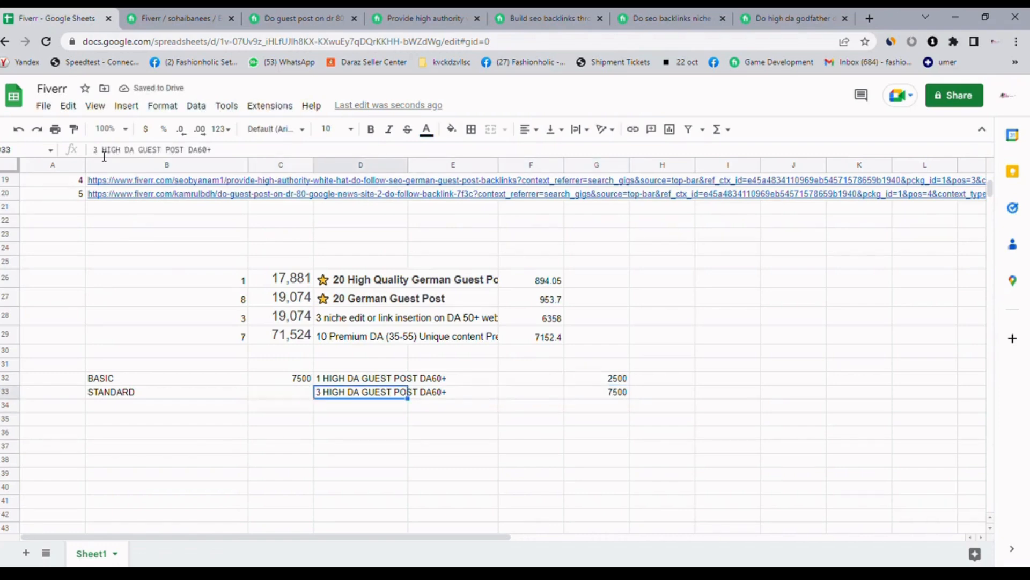
key("Left")
key("Up")
key("Down")
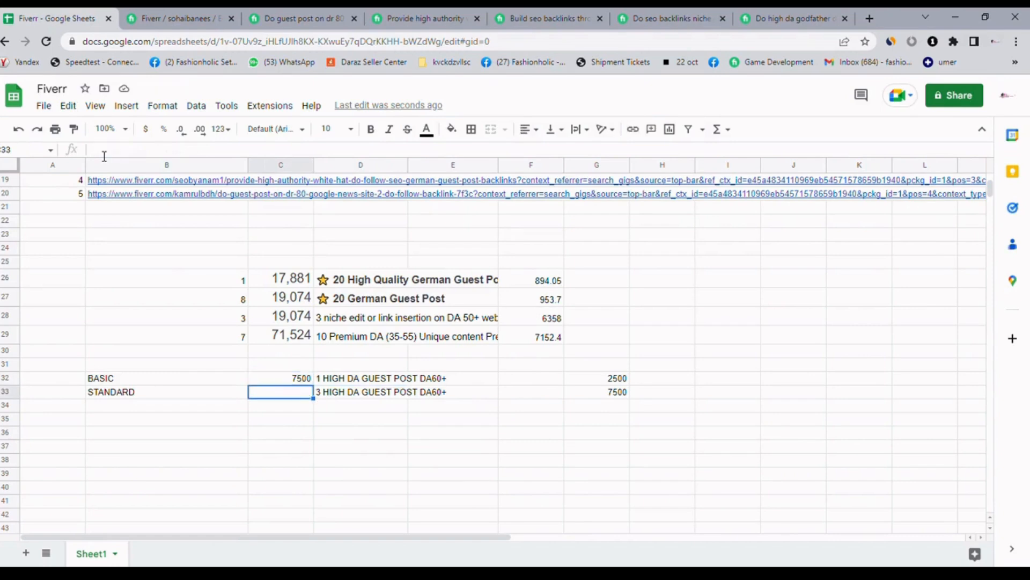
key("Right")
key("Left")
key("Up")
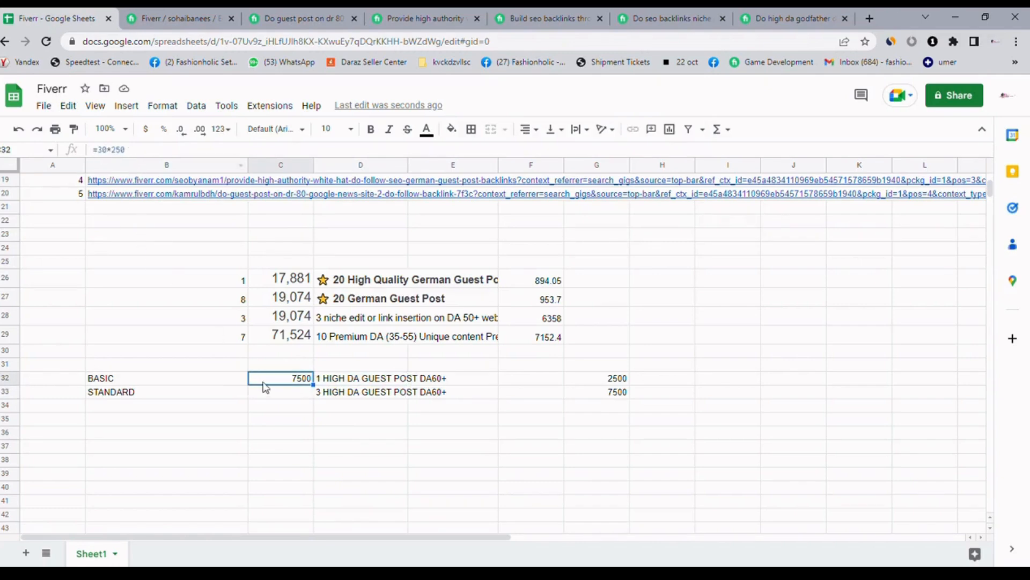
left_click(277, 397)
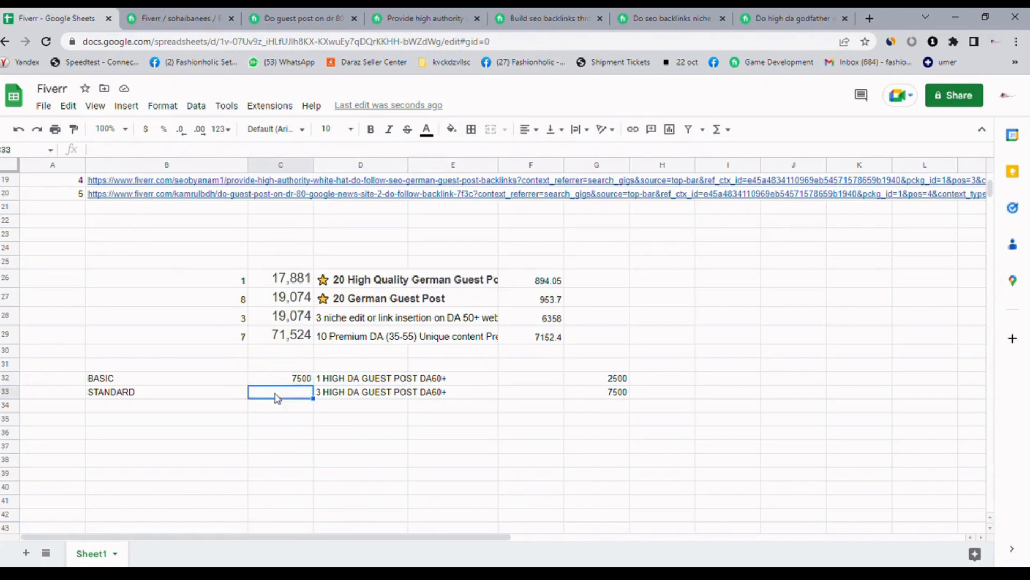
type("=")
type("=74")
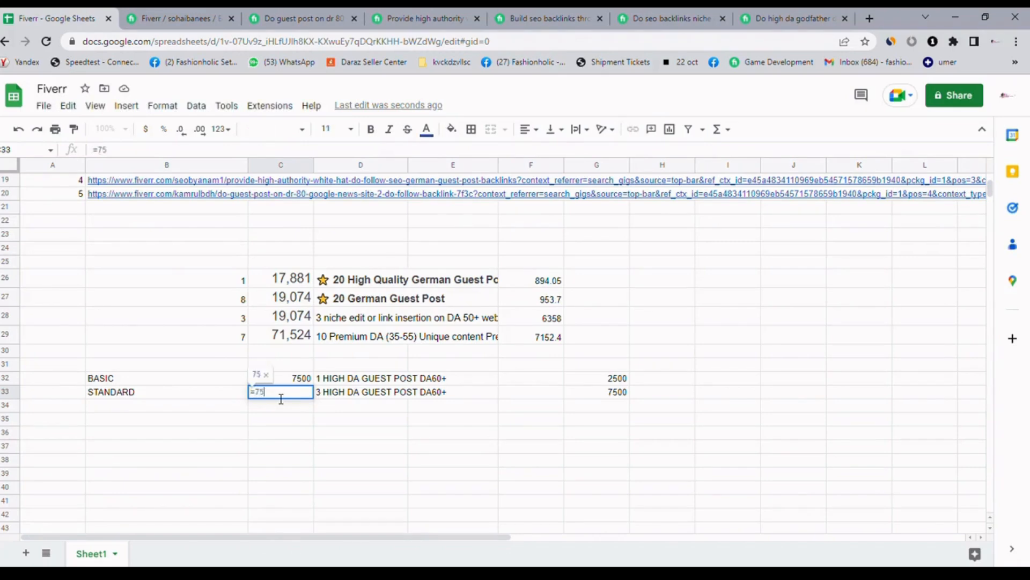
type("*3")
key("Return")
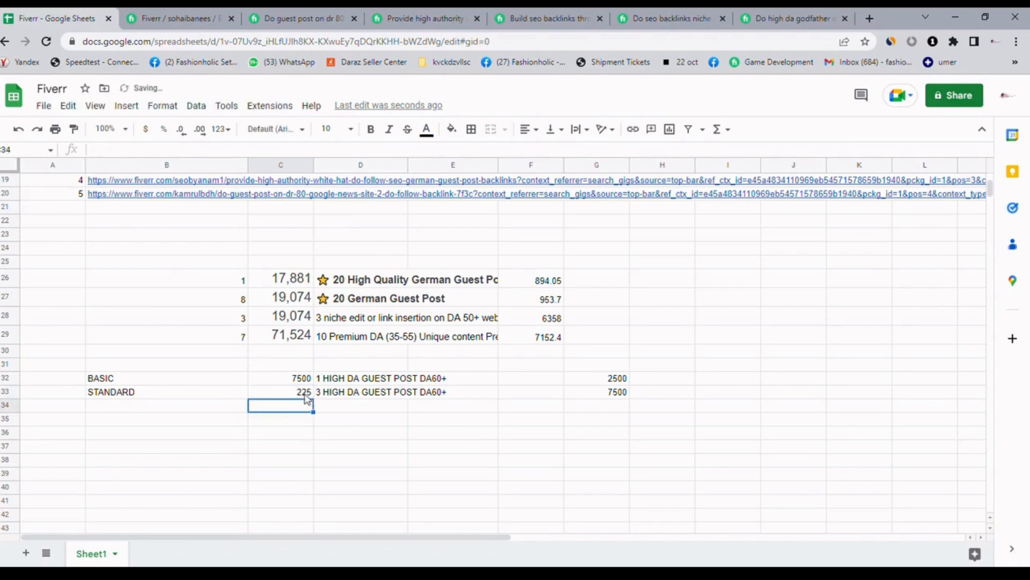
left_click(305, 395)
key("ctrl+a")
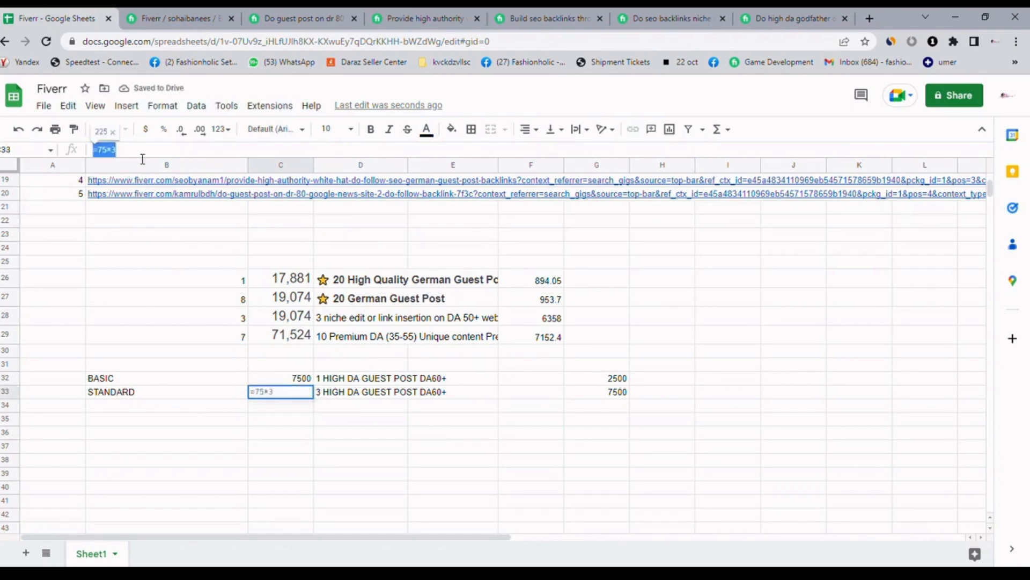
type("=22")
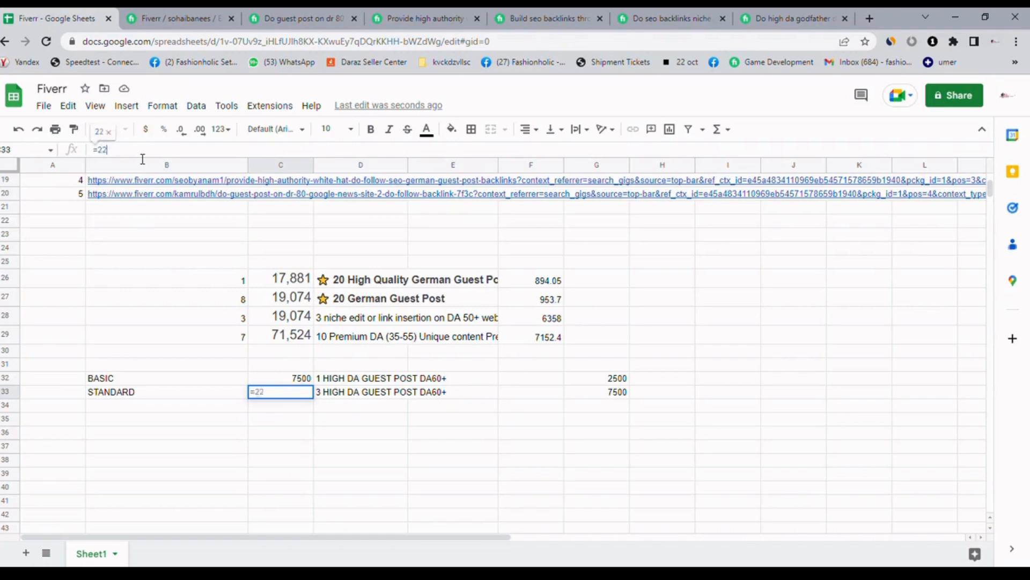
type("5*250")
key("Return")
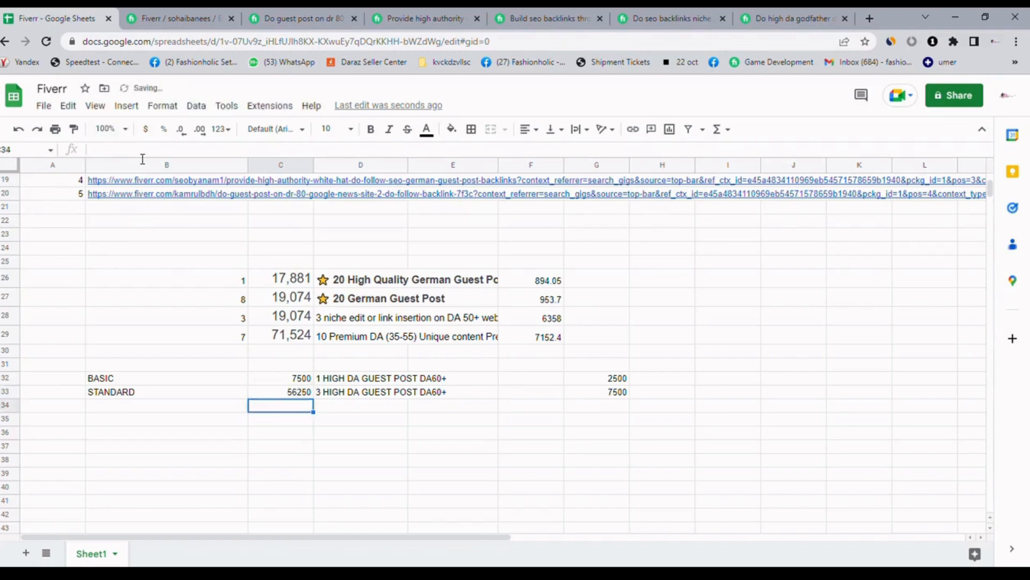
left_click(347, 432)
left_click(301, 397)
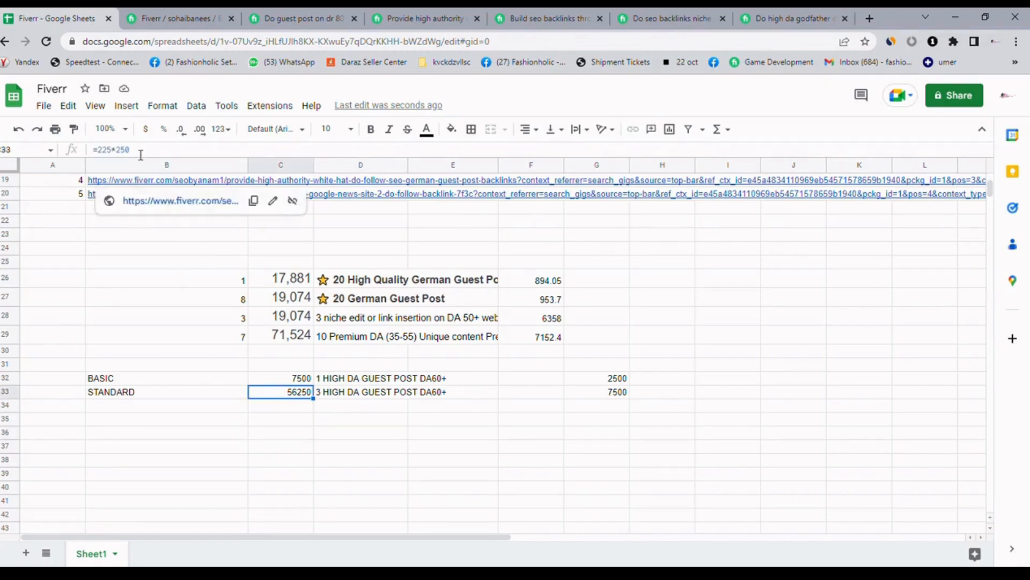
left_click(290, 421)
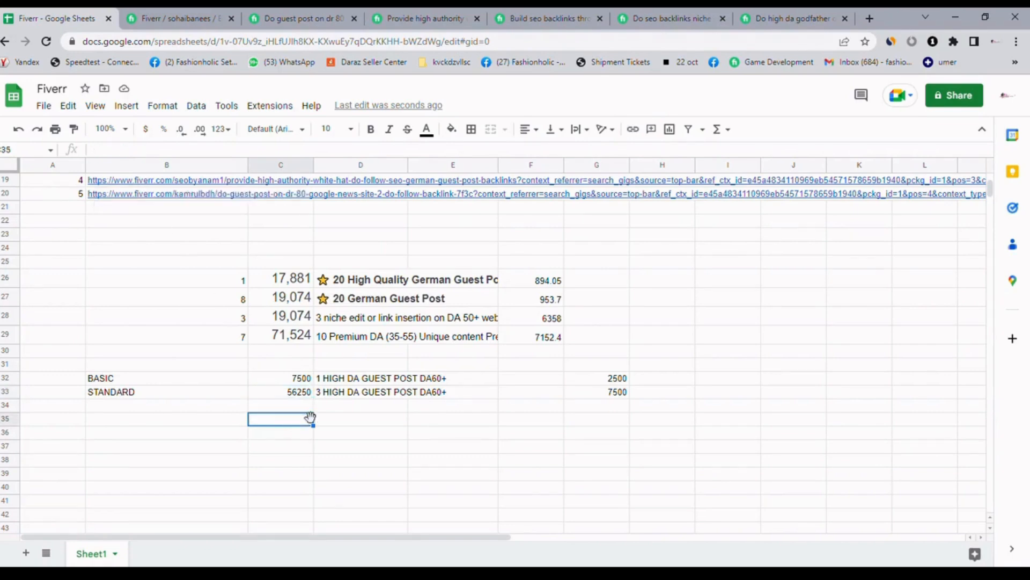
left_click(311, 395)
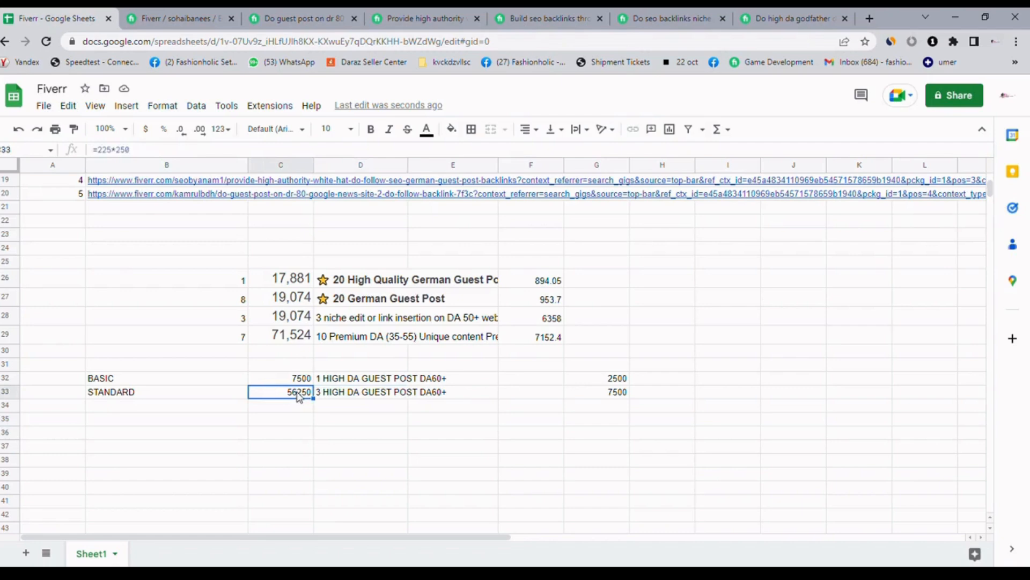
key("Delete")
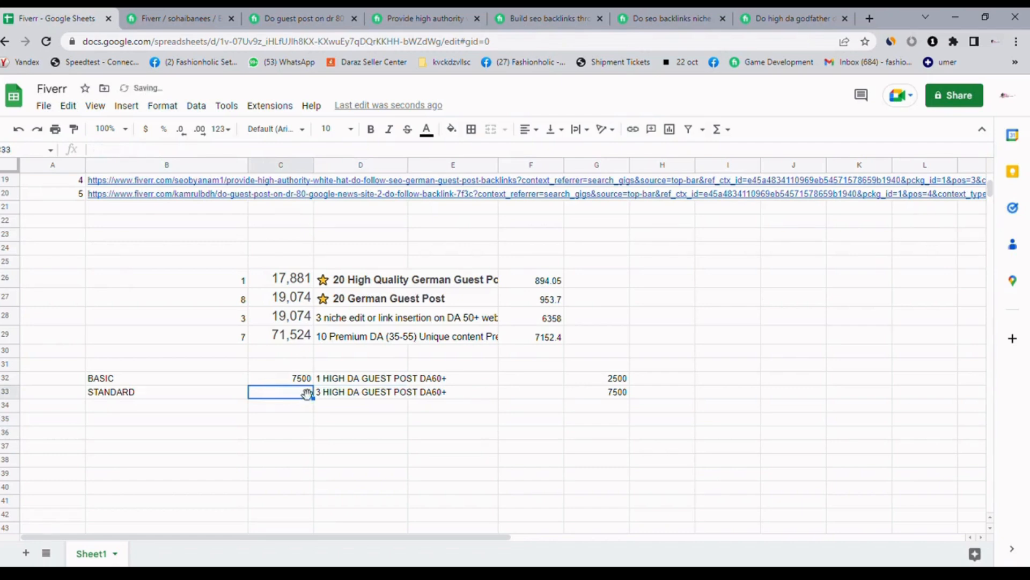
left_click(302, 384)
left_click(305, 396)
type("=")
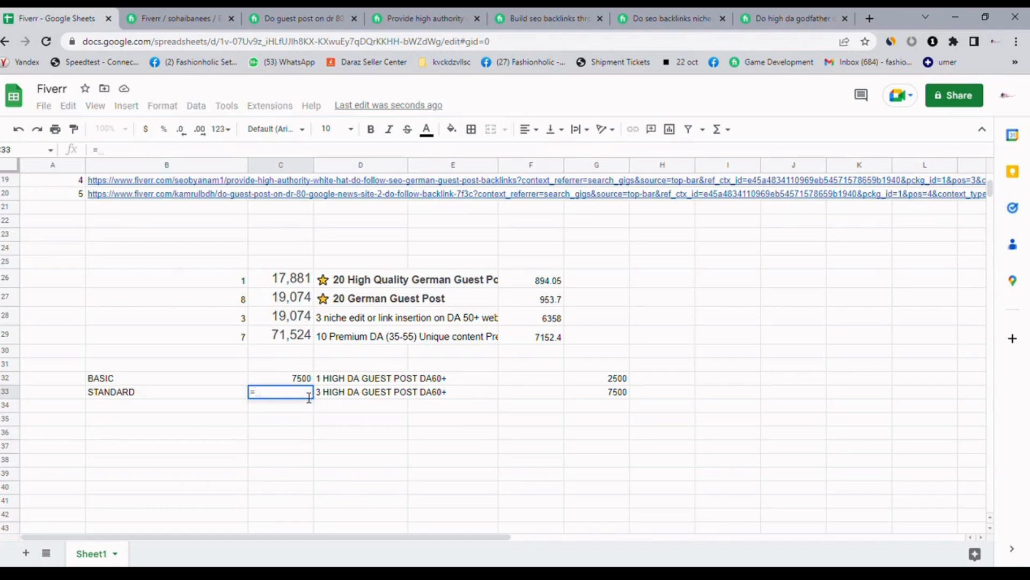
type("75*2")
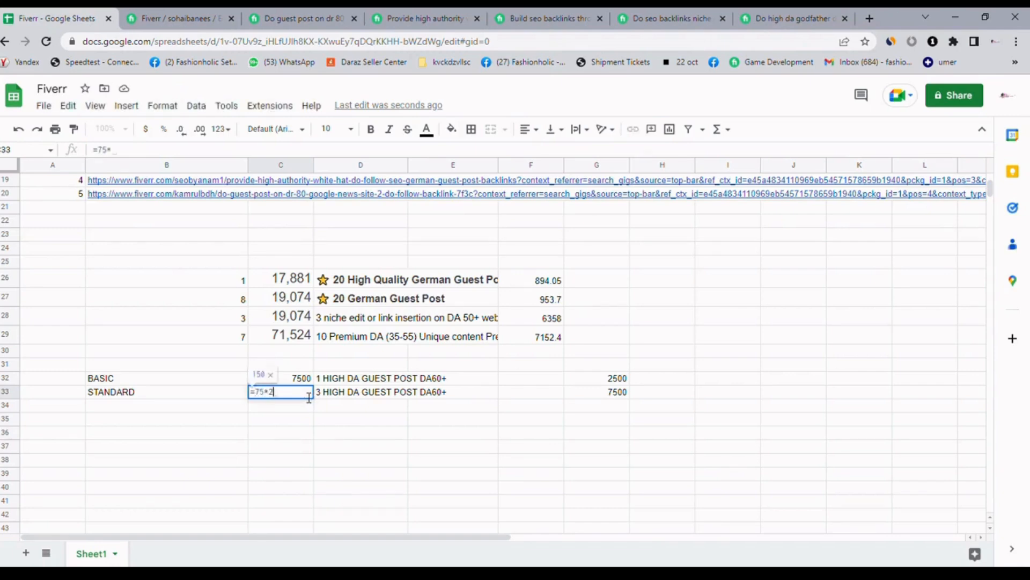
type("50")
key("Return")
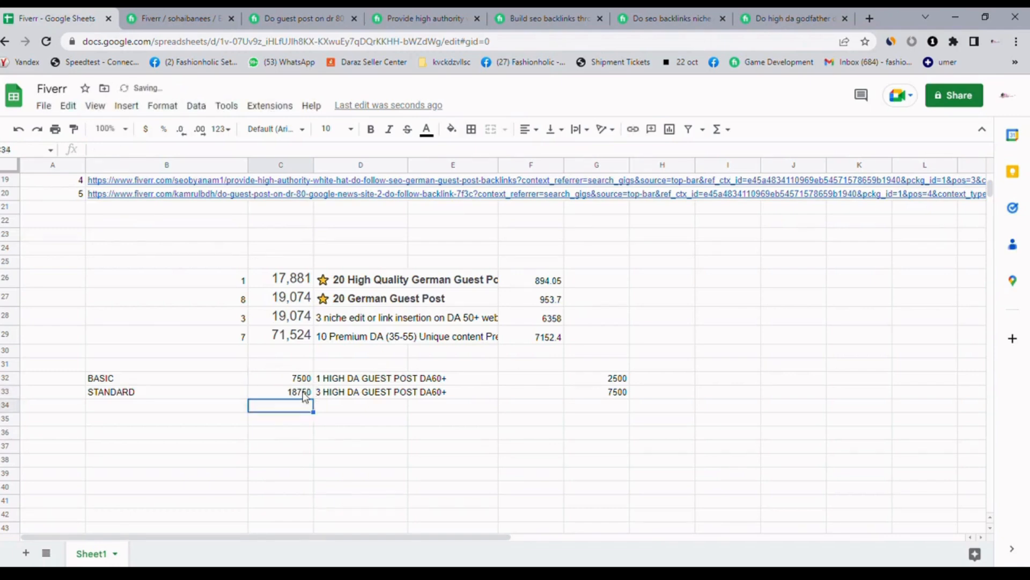
left_click(354, 410)
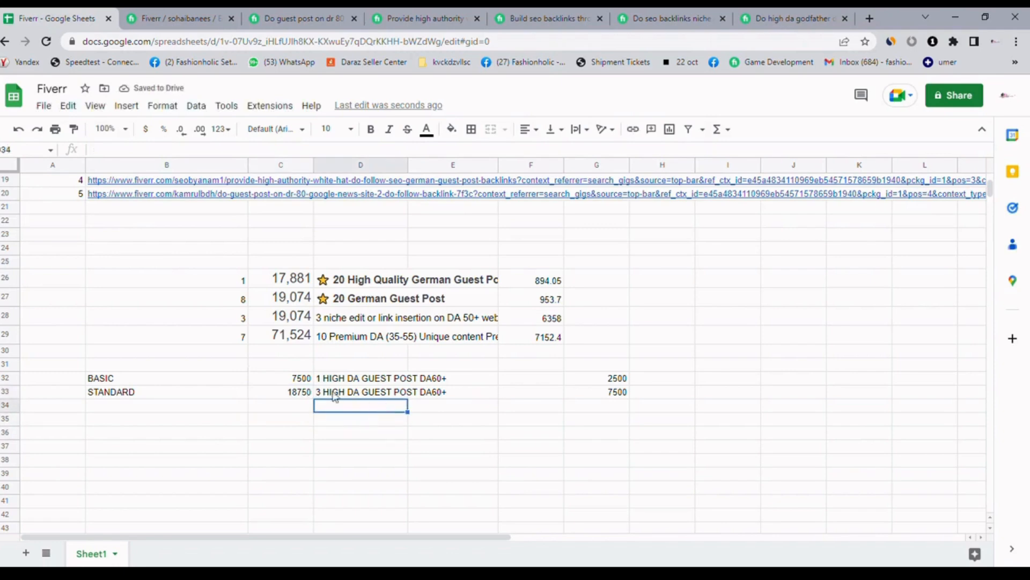
left_click(335, 394)
left_click(302, 396)
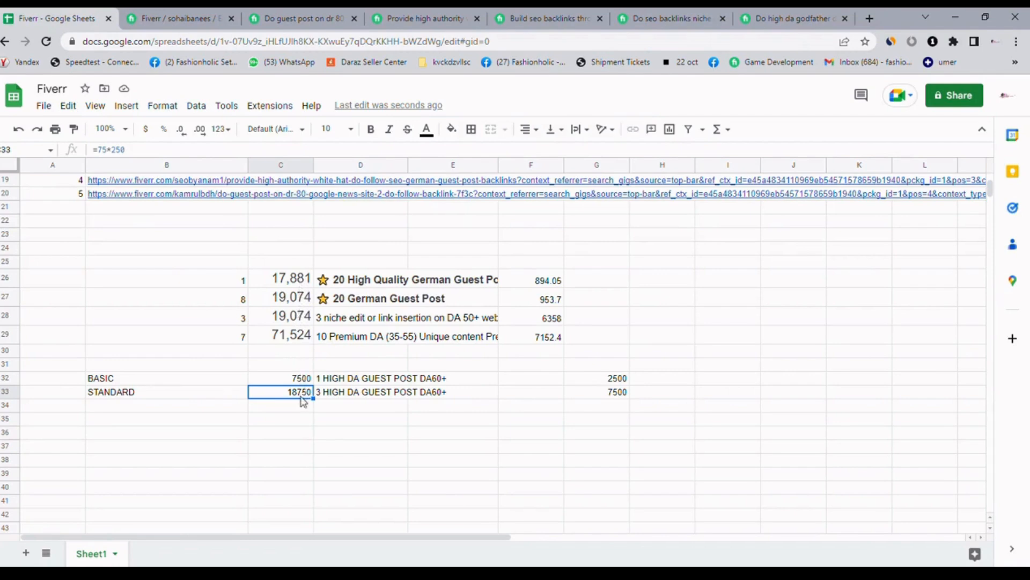
left_click(303, 336)
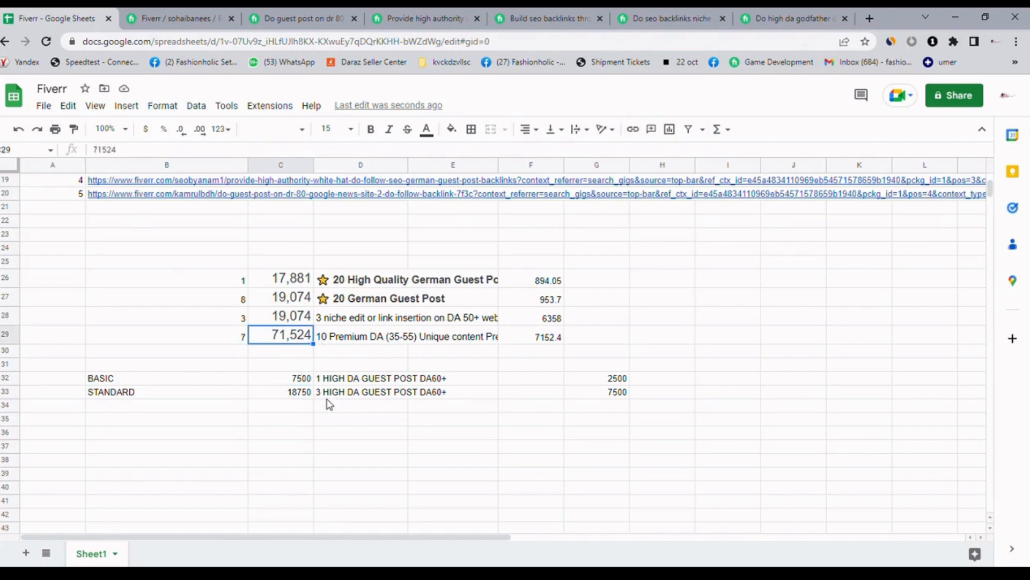
left_click(278, 411)
left_click(212, 408)
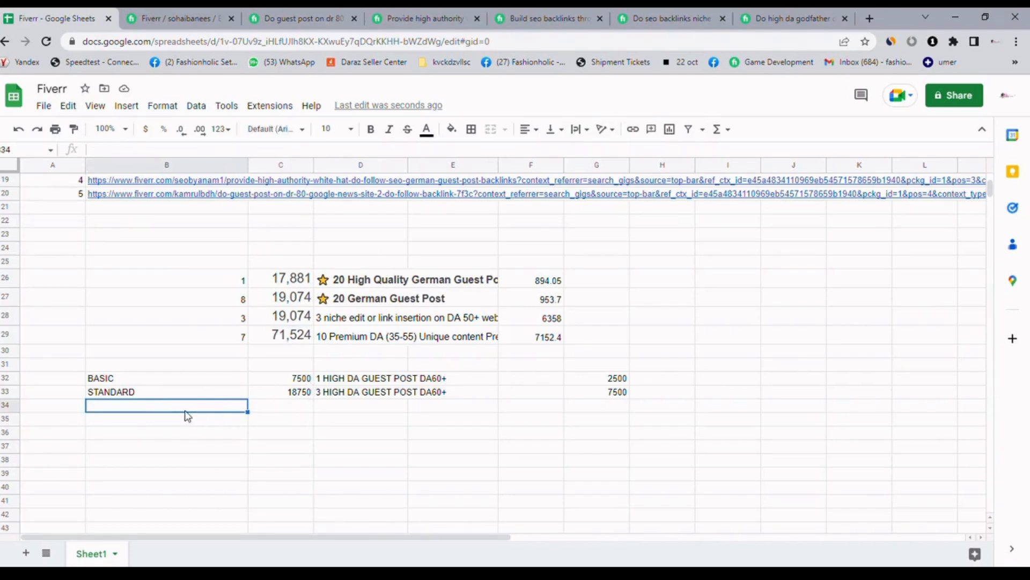
Step: Label the third package row Premium in B34, using the name copied from a competitor gig
type("pLAT")
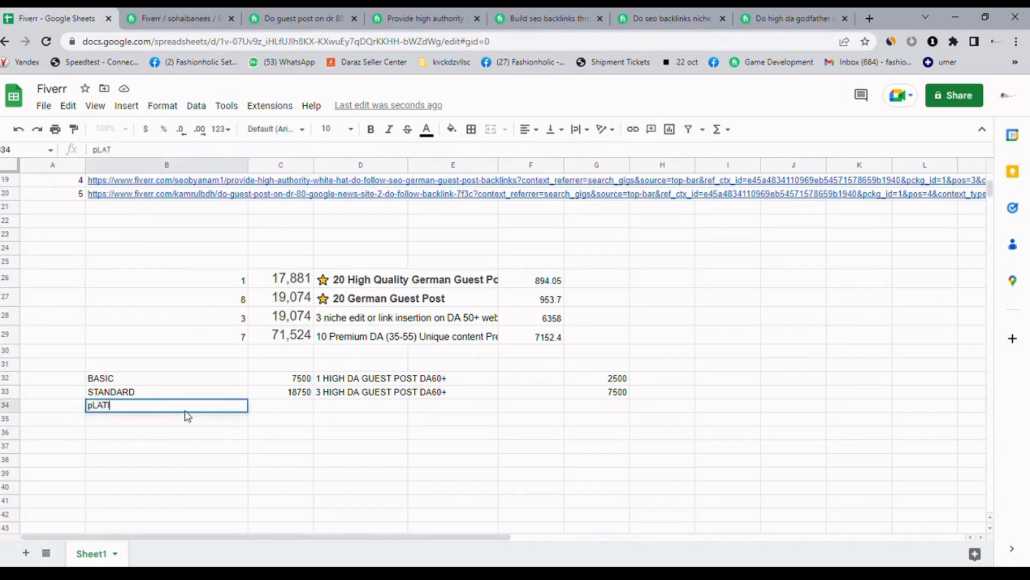
type("INIUM")
key("BackSpace")
key("BackSpace")
key("BackSpace")
key("BackSpace")
key("BackSpace")
key("BackSpace")
left_click(323, 10)
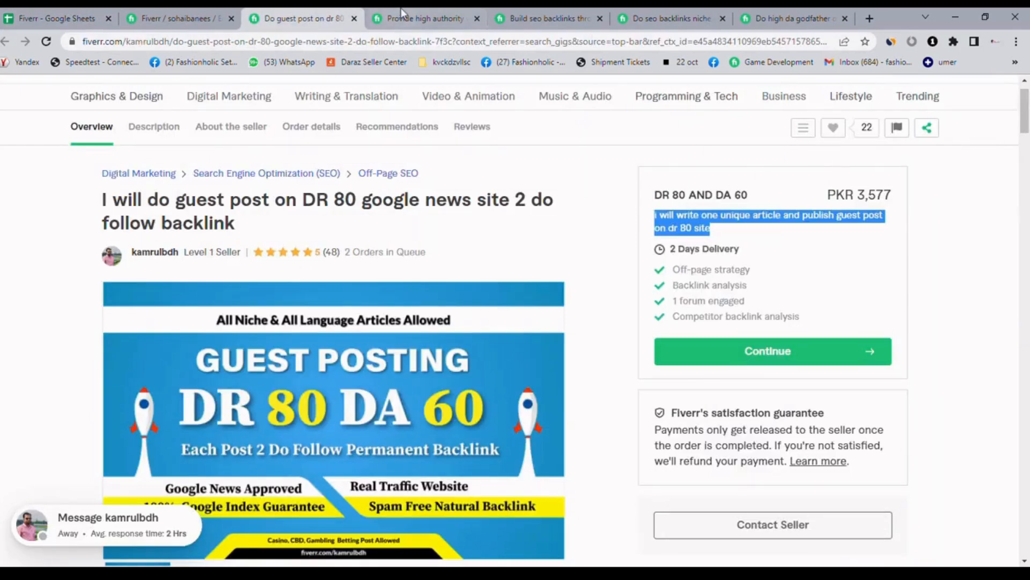
key("ctrl+Tab")
left_click_drag(897, 235, 843, 232)
key("ctrl+c")
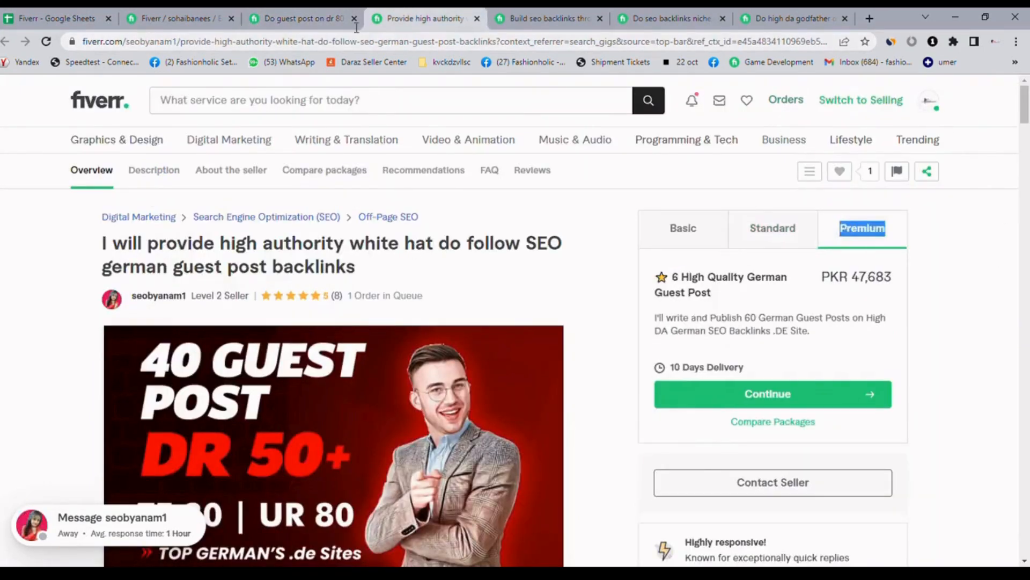
left_click(59, 18)
key("ctrl+v")
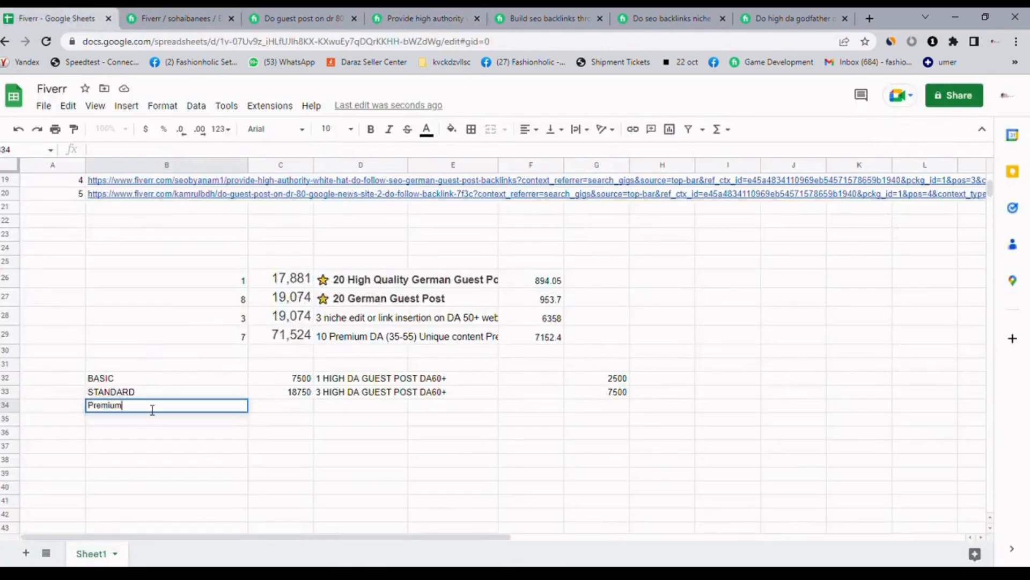
left_click(180, 432)
Step: Copy the Standard description into D34 and change it to 10 HIGH DA GUEST POST DA60+
left_click(291, 407)
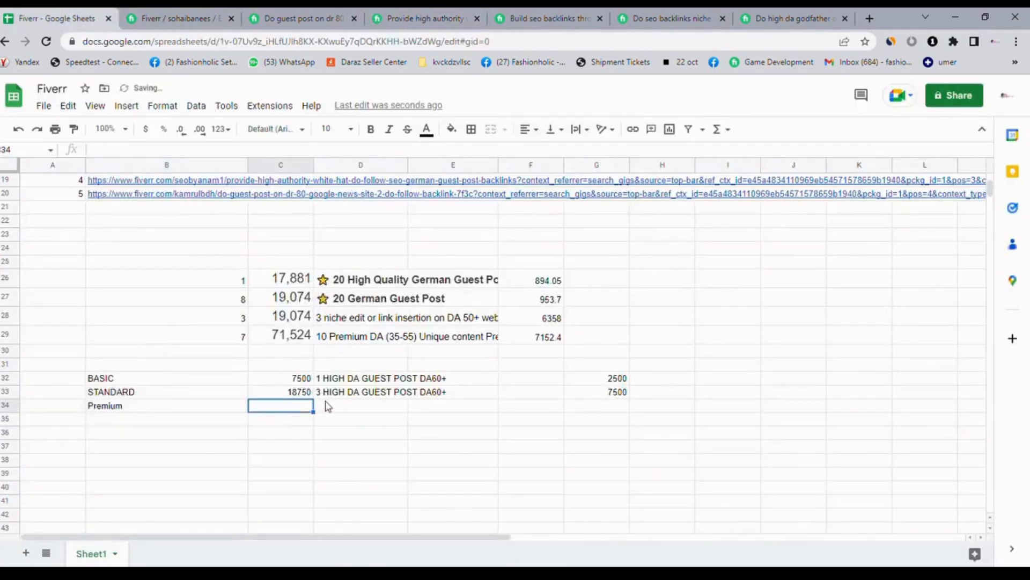
left_click(334, 406)
type("3 HIGH DA GUEST POST DA60+")
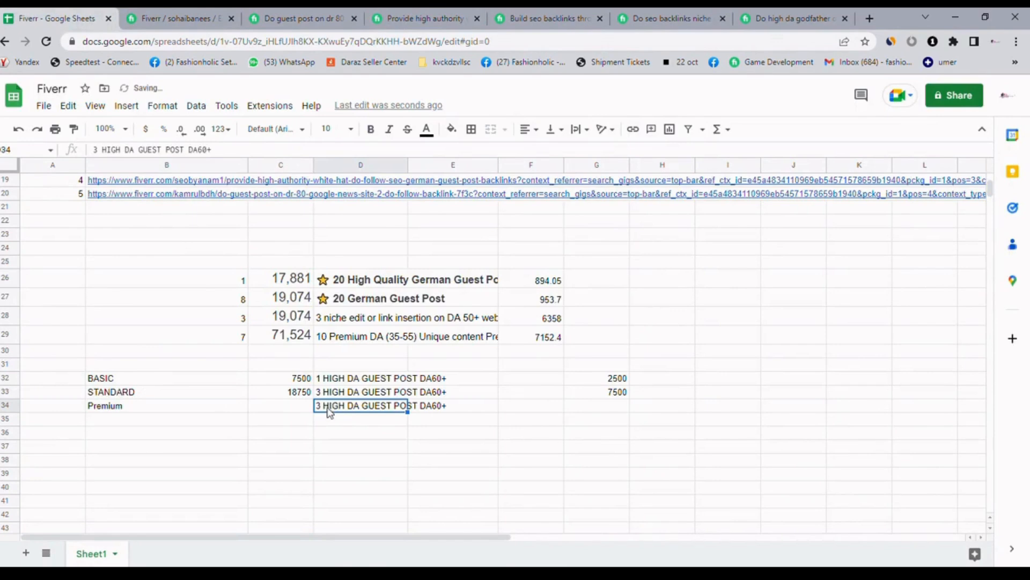
left_click(323, 393)
left_click(323, 409)
left_click(97, 150)
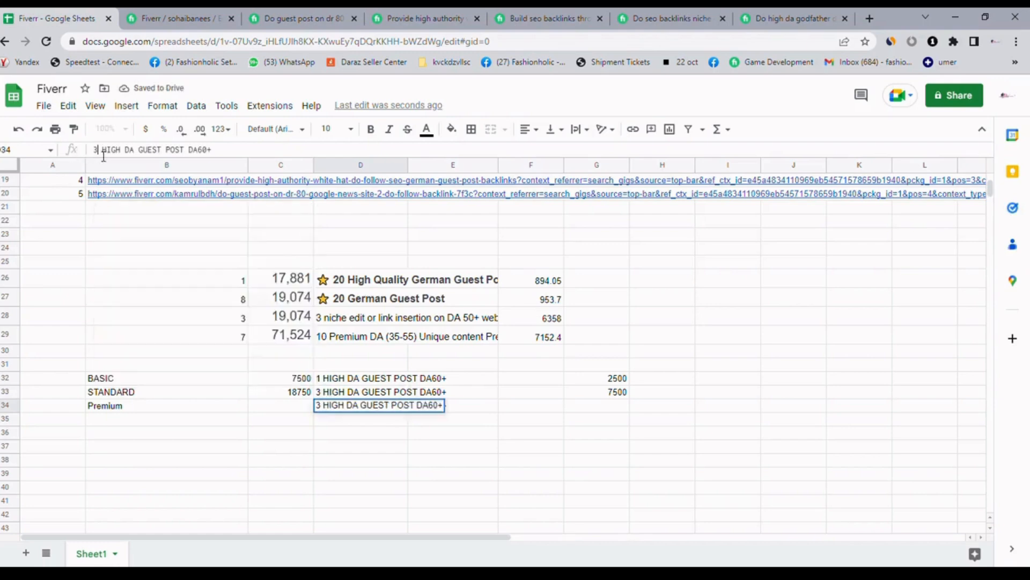
key("BackSpace")
type("10")
key("Return")
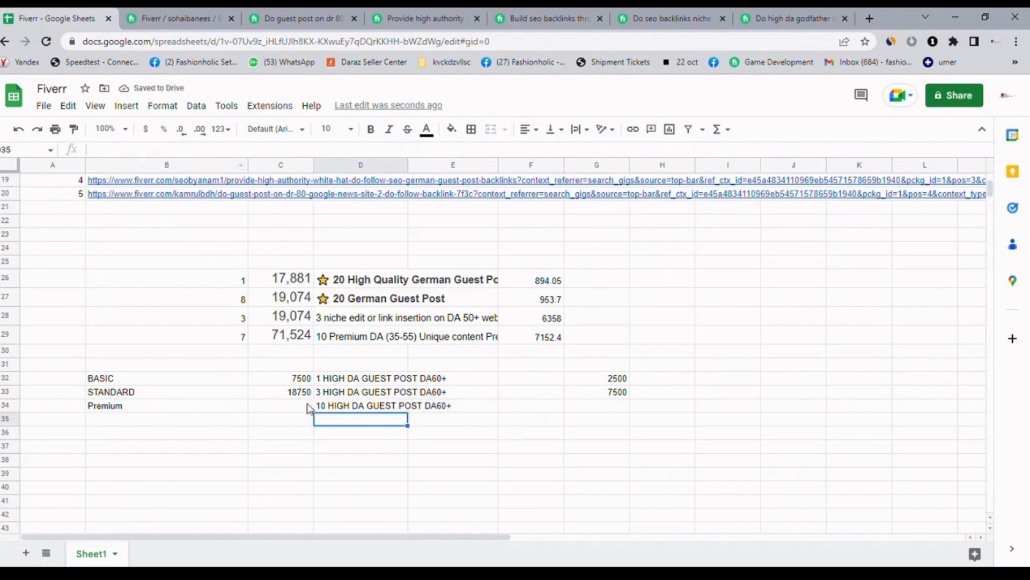
Step: Enter =200*250 in C34, pricing the Premium package at 50000
left_click(299, 382)
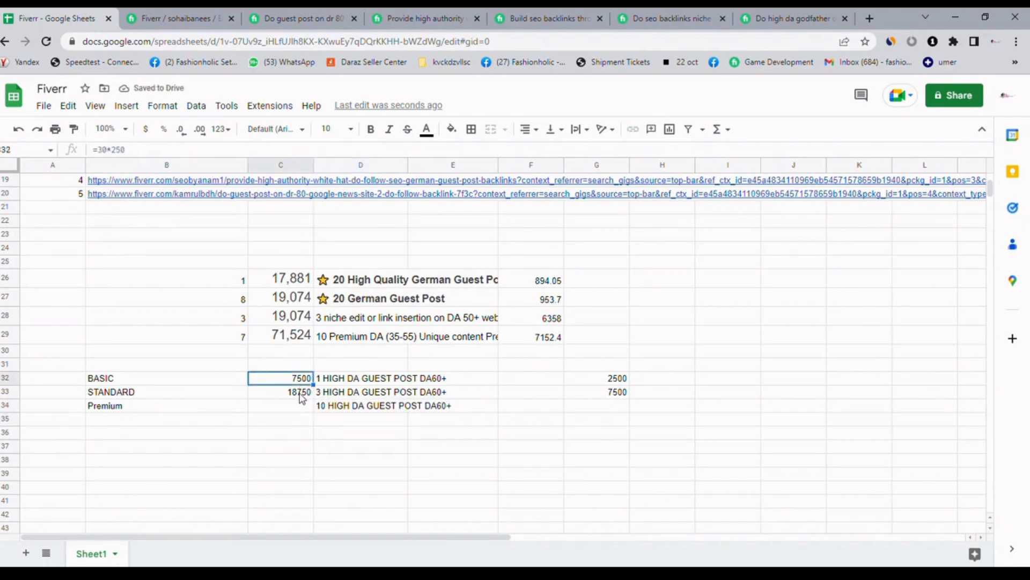
left_click(303, 394)
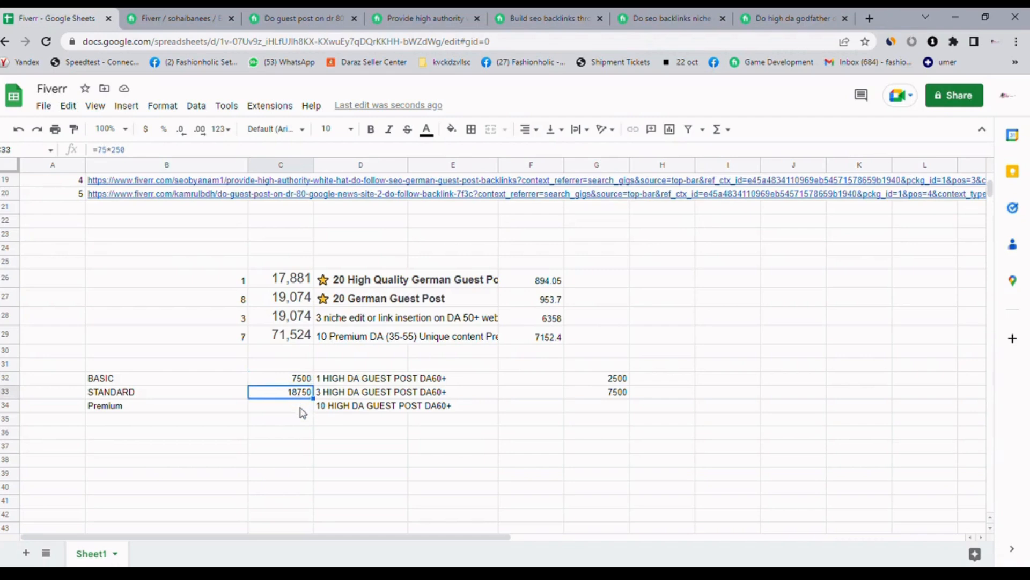
left_click(303, 411)
type("=")
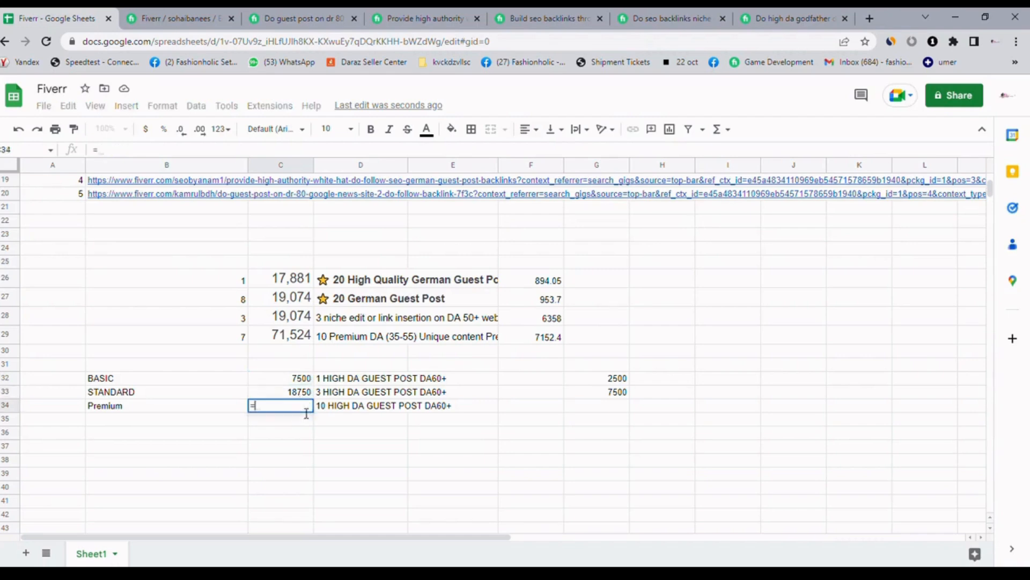
type("200")
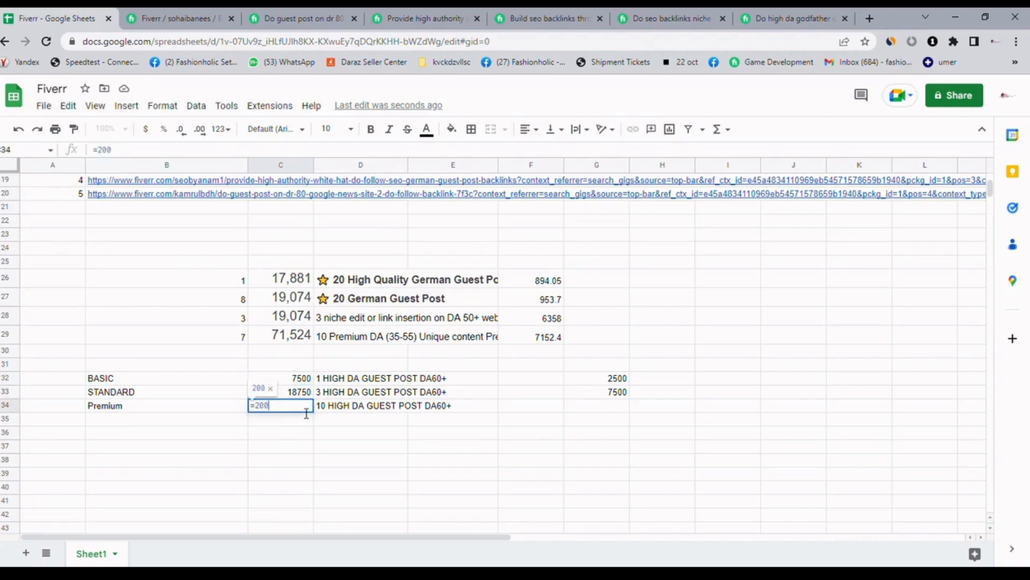
type("*")
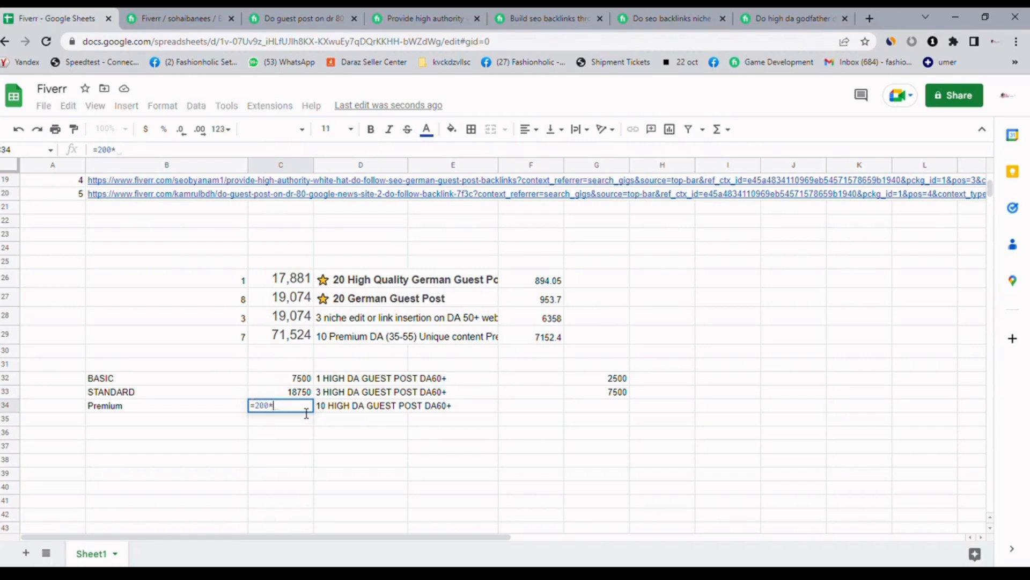
type("250")
key("Return")
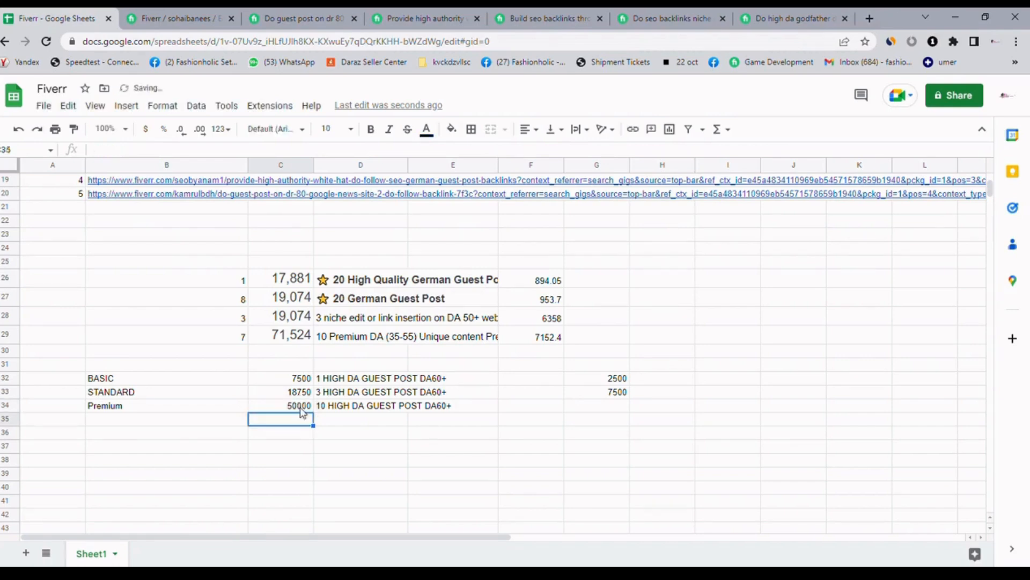
Step: Put 25000 in G34, then recheck the Standard and Basic price formulas
key("Up")
key("Right")
key("Right")
key("Right")
key("Right")
key("Right")
key("Left")
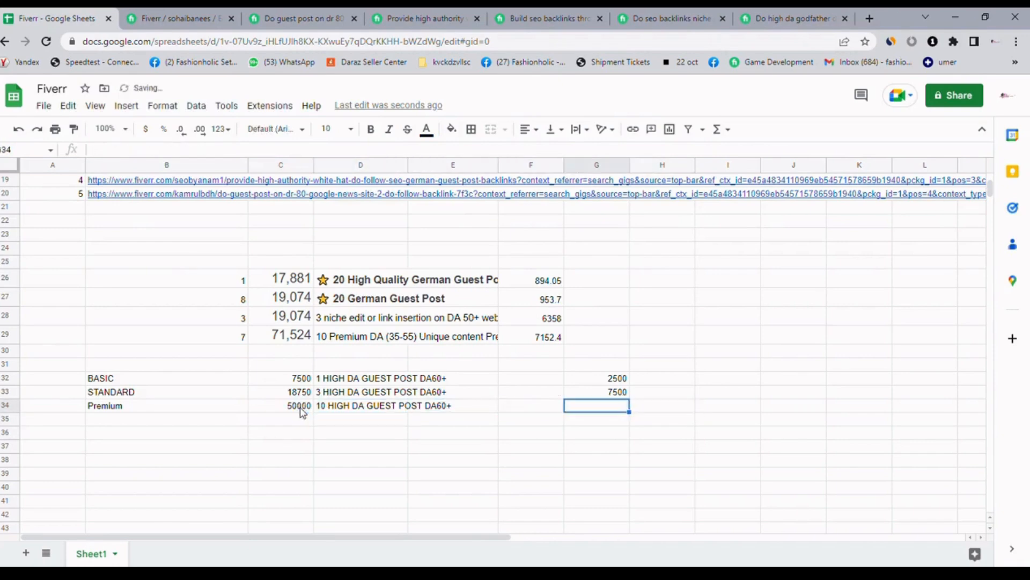
type("=")
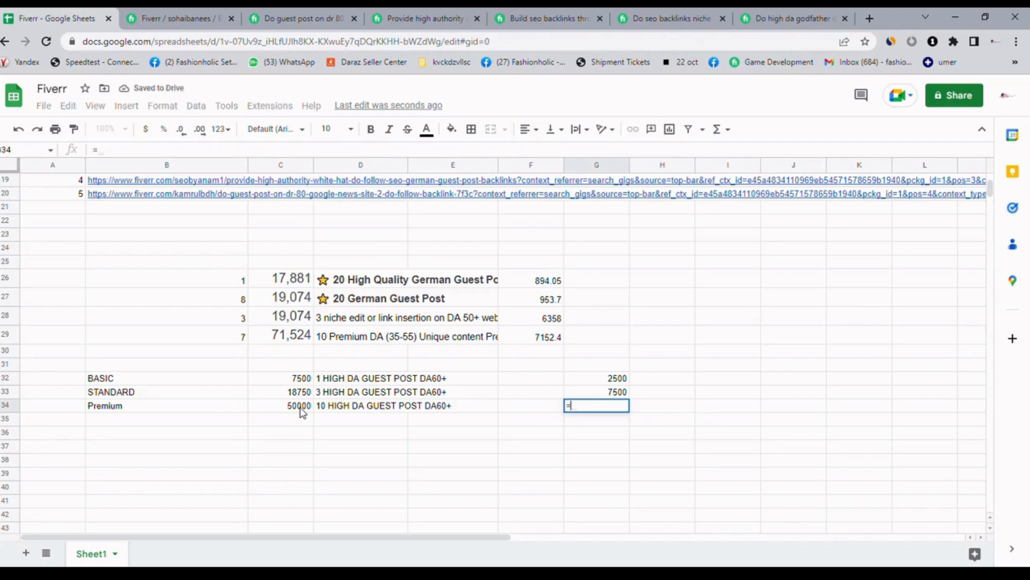
type("2500*")
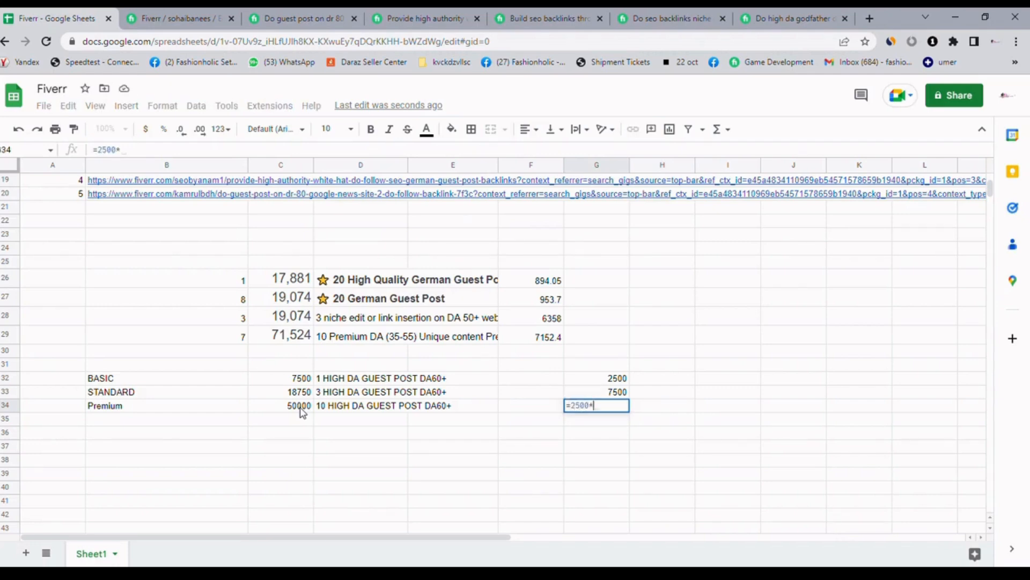
type("0")
key("Return")
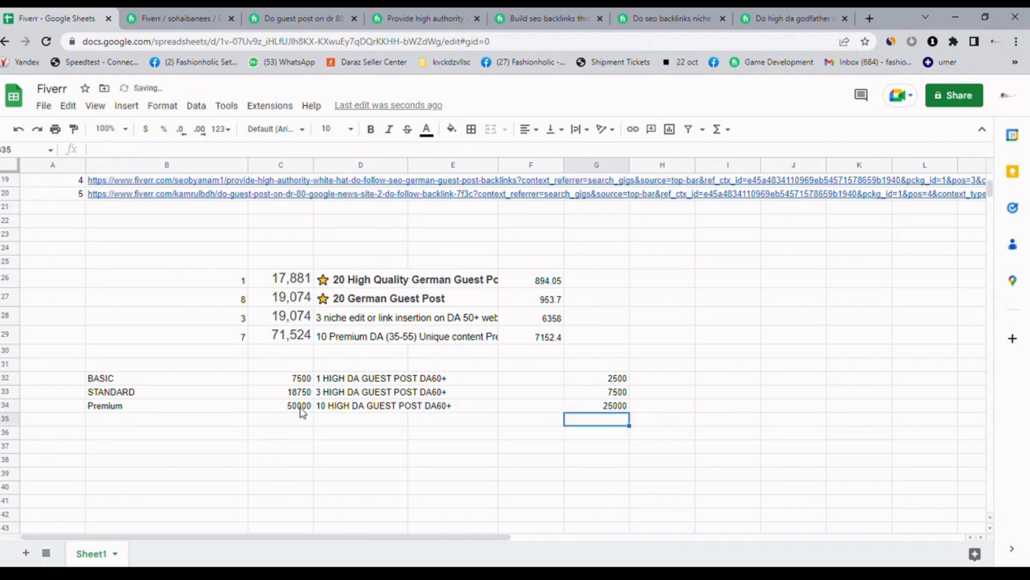
key("Left")
key("Left")
key("Left")
key("Left")
key("Up")
key("Right")
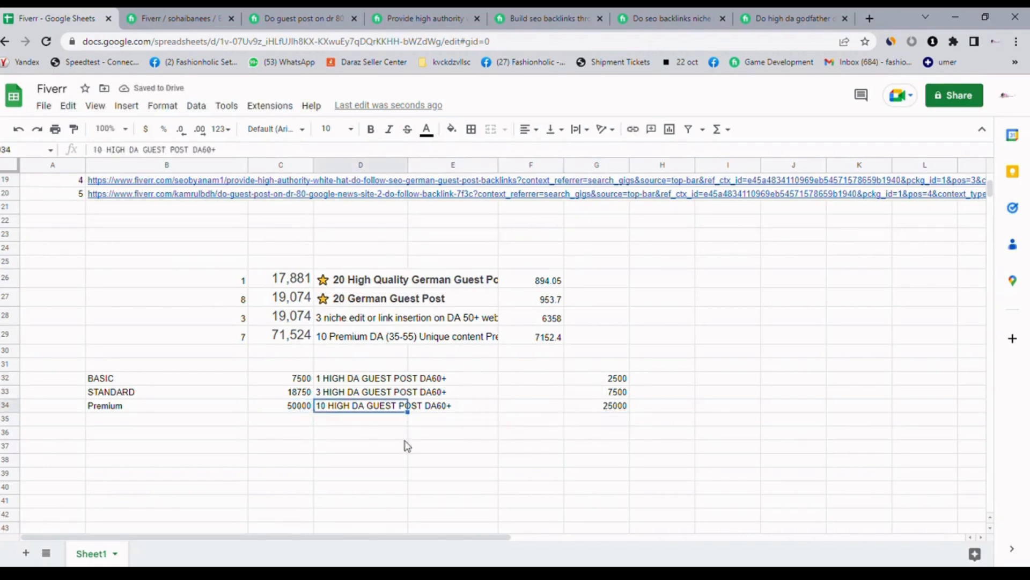
key("Left")
key("Left")
key("Right")
key("Up")
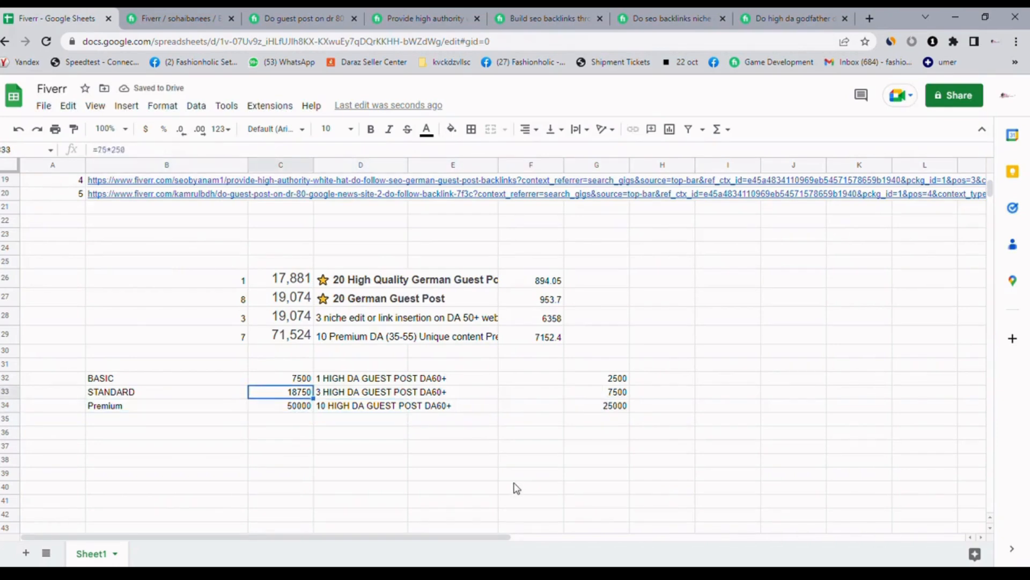
key("Up")
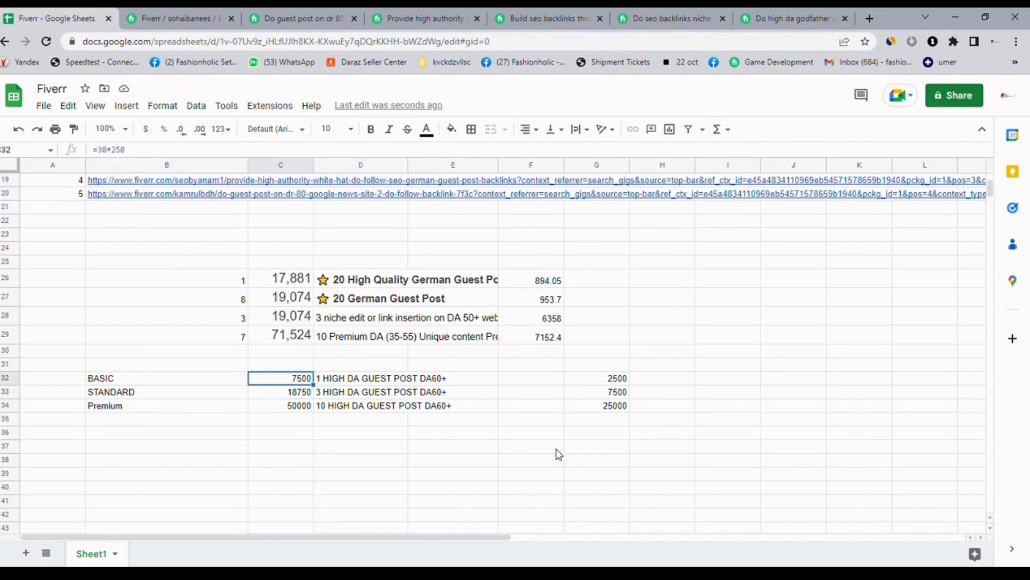
left_click(370, 380)
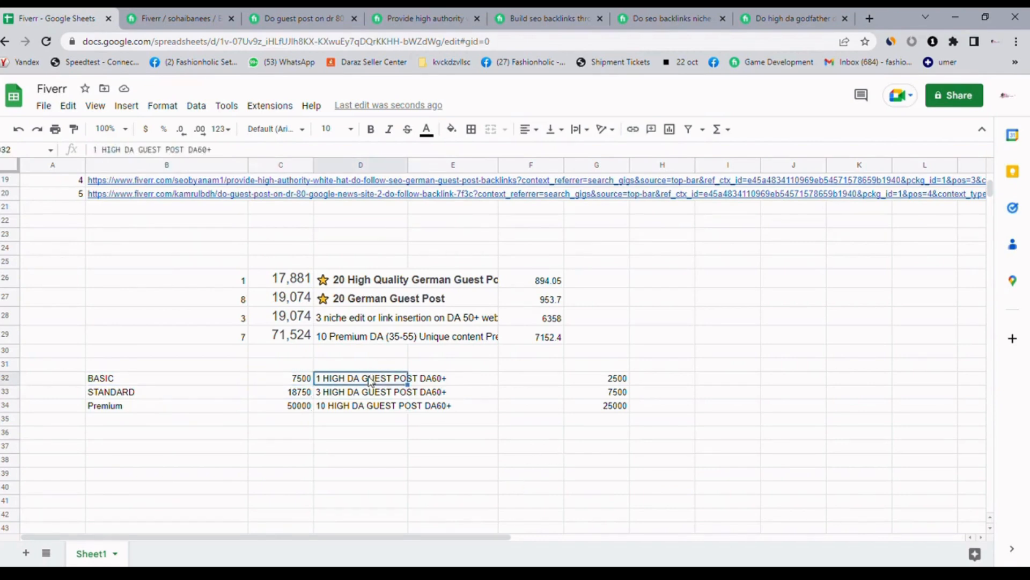
Step: Paste 1 HIGH DA GUEST POST DA60+ from the sheet as the Basic package name
key("ctrl+c")
left_click(169, 12)
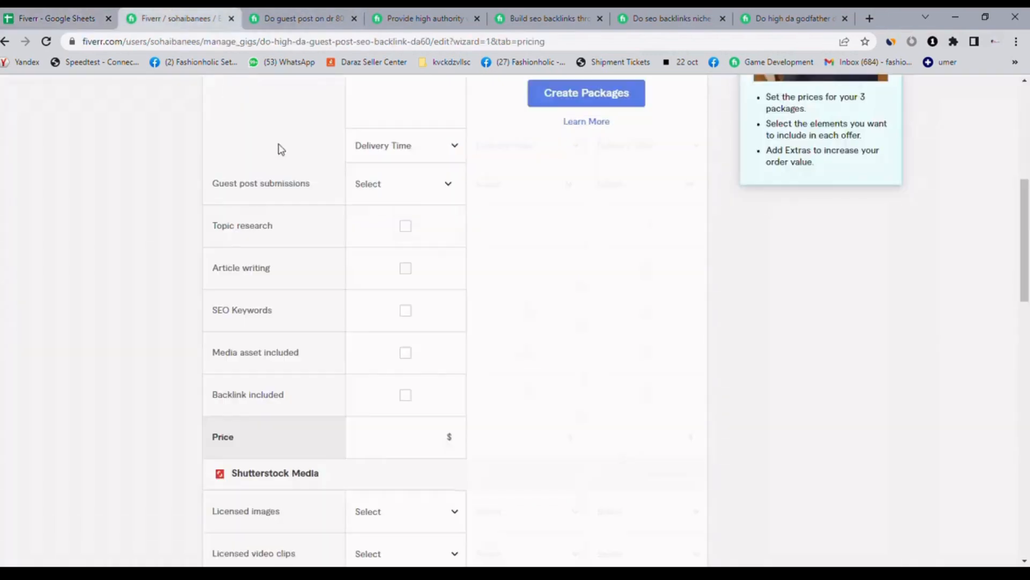
scroll(1029, 204, "up", 5)
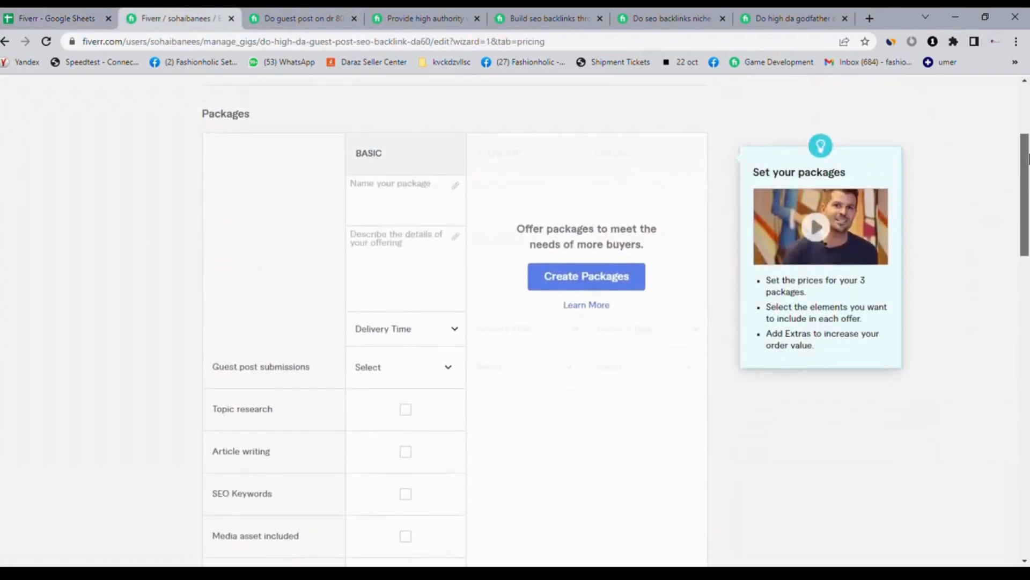
left_click(388, 265)
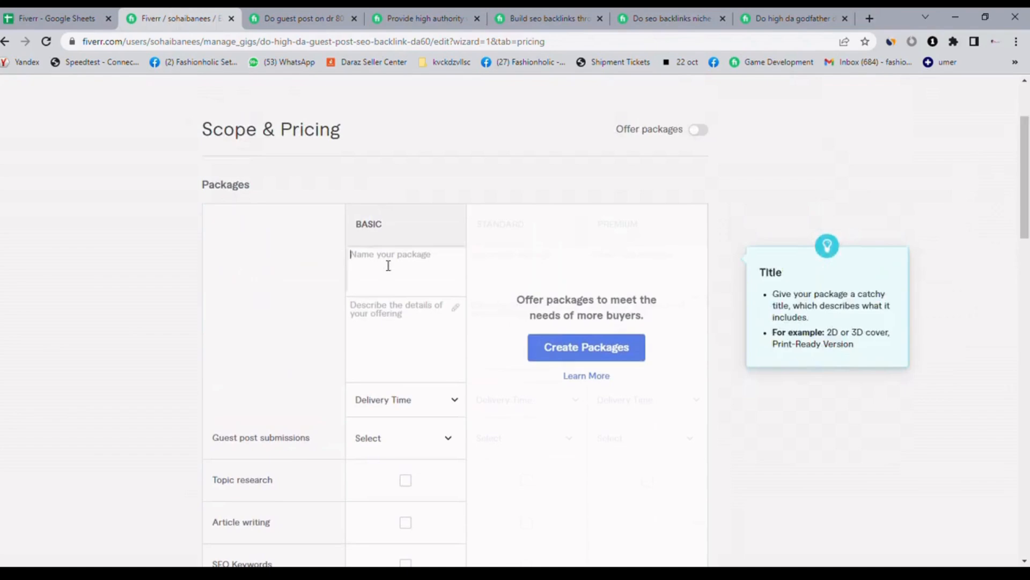
key("ctrl+v")
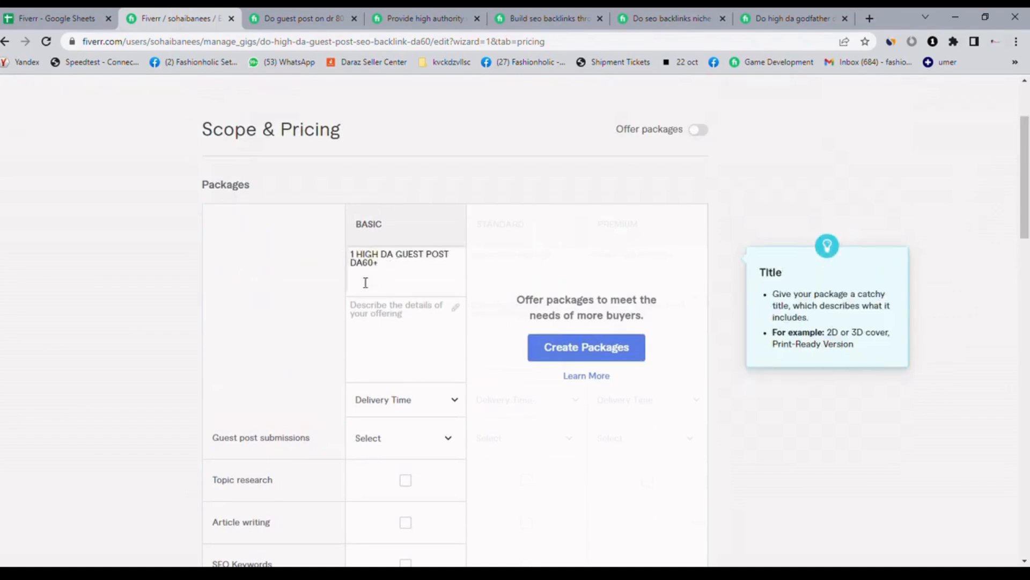
Step: Enable Standard and Premium packages and name Standard 3 HIGH DA GUEST POST DA60+
left_click(57, 8)
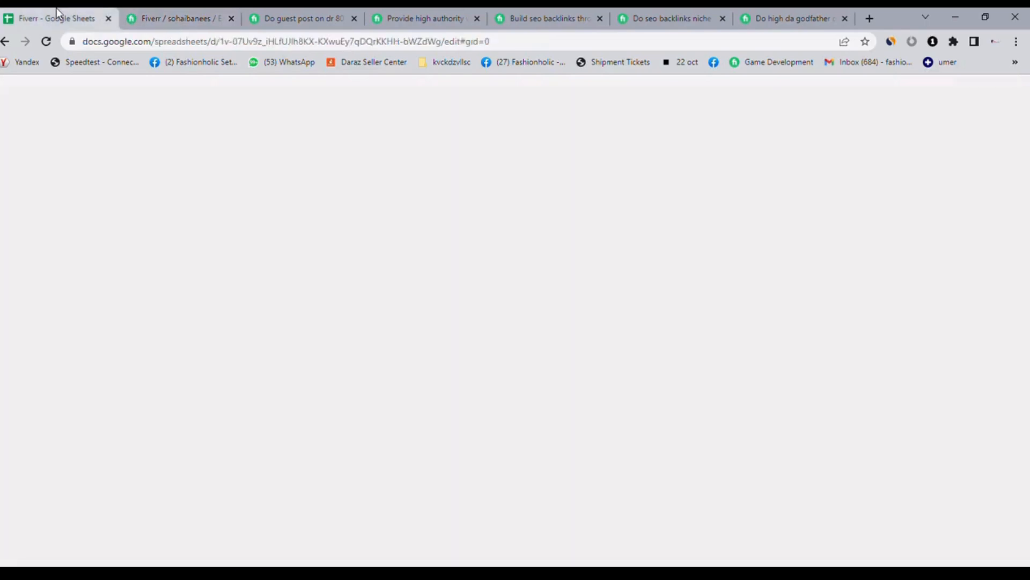
left_click(348, 395)
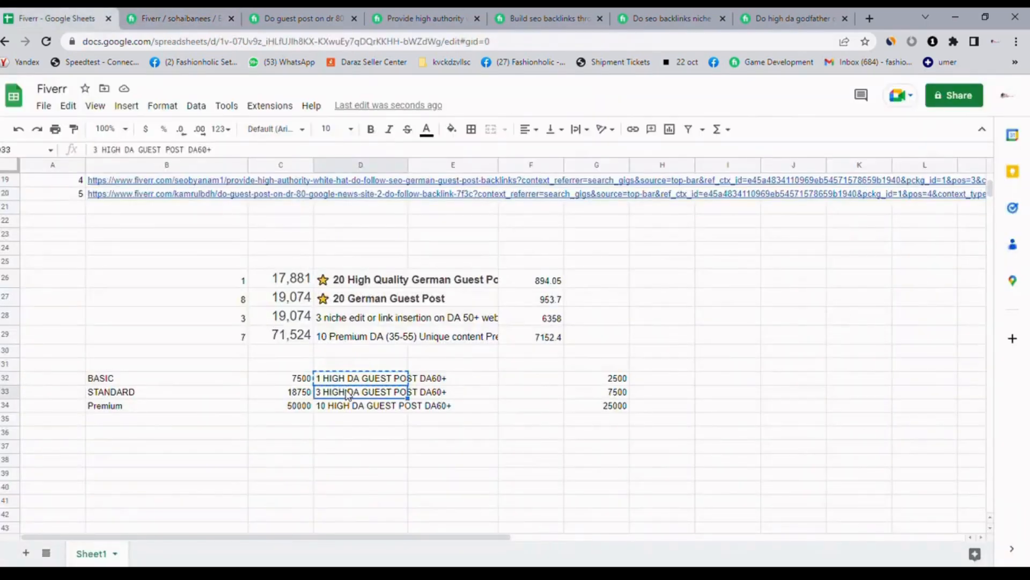
key("ctrl+c")
left_click(265, 12)
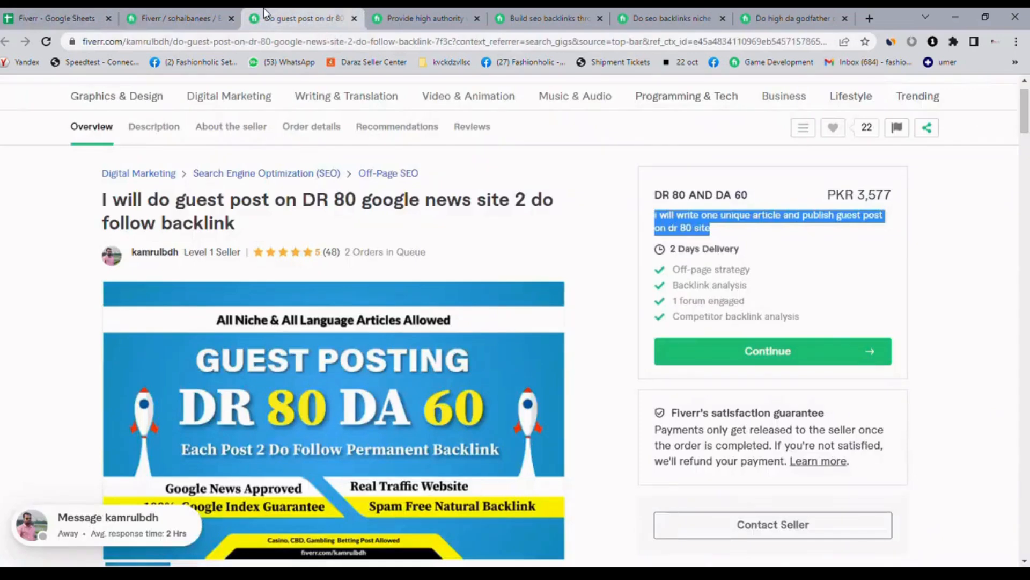
left_click(182, 18)
left_click(554, 348)
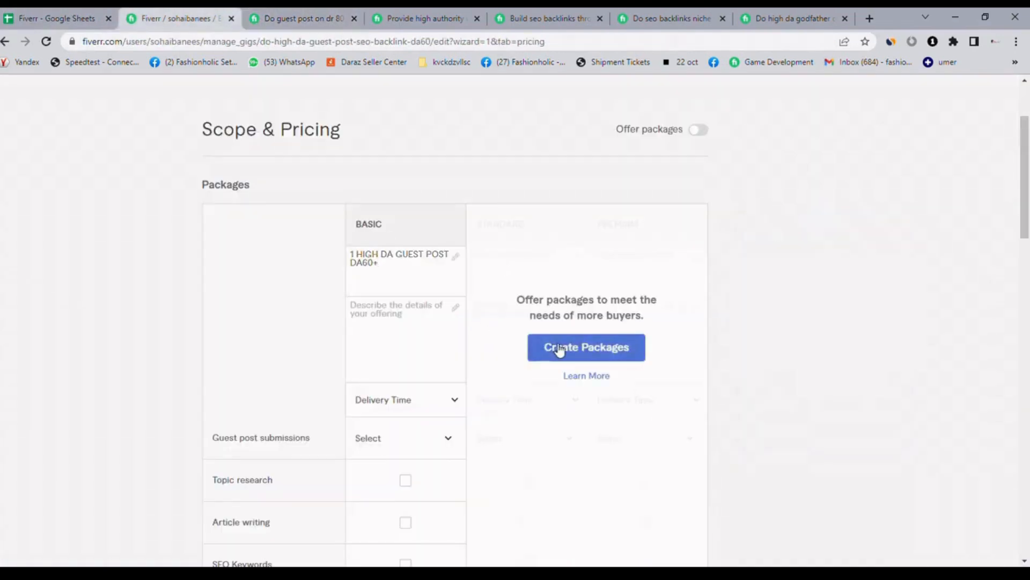
left_click(554, 340)
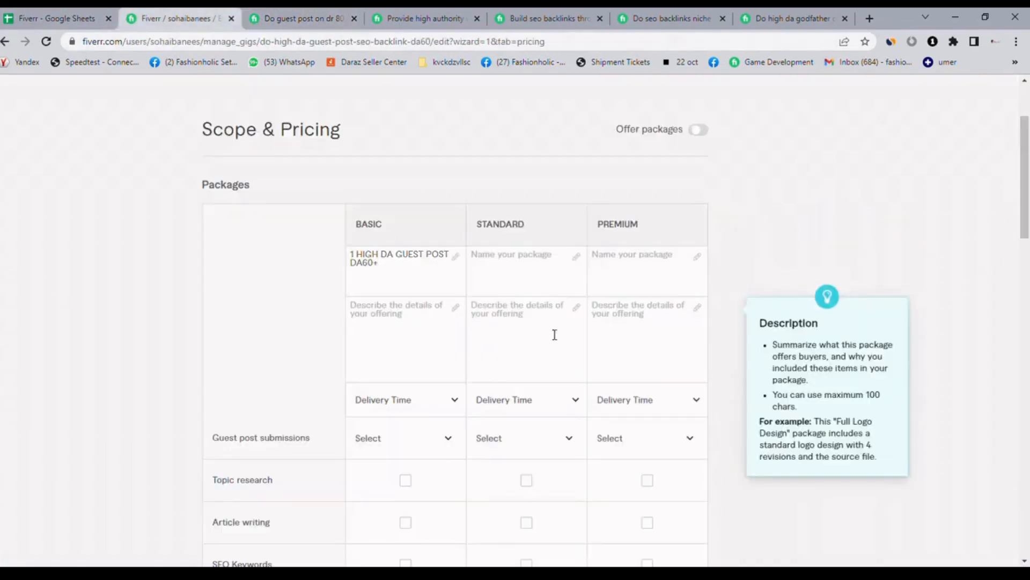
left_click(518, 266)
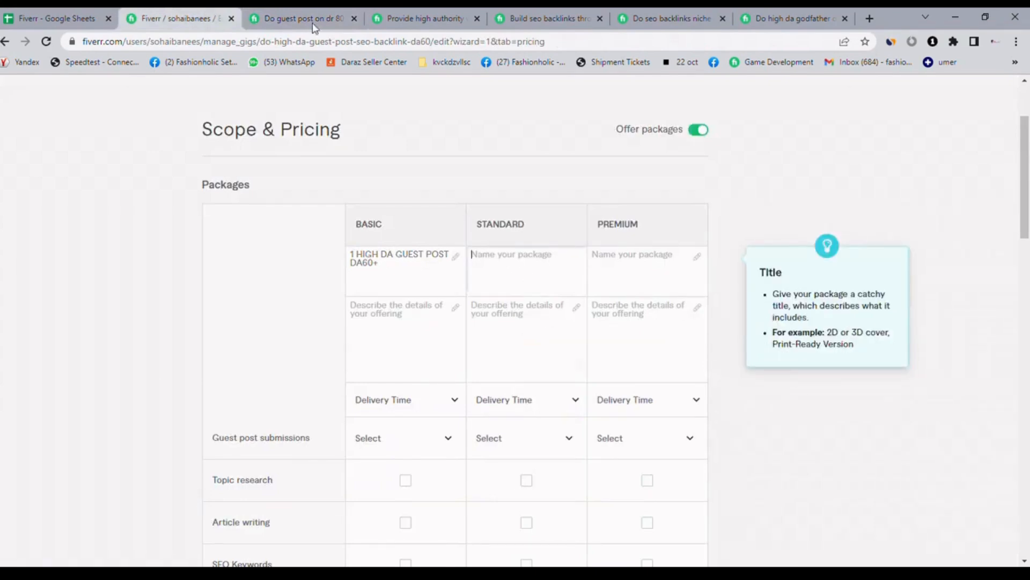
key("ctrl+v")
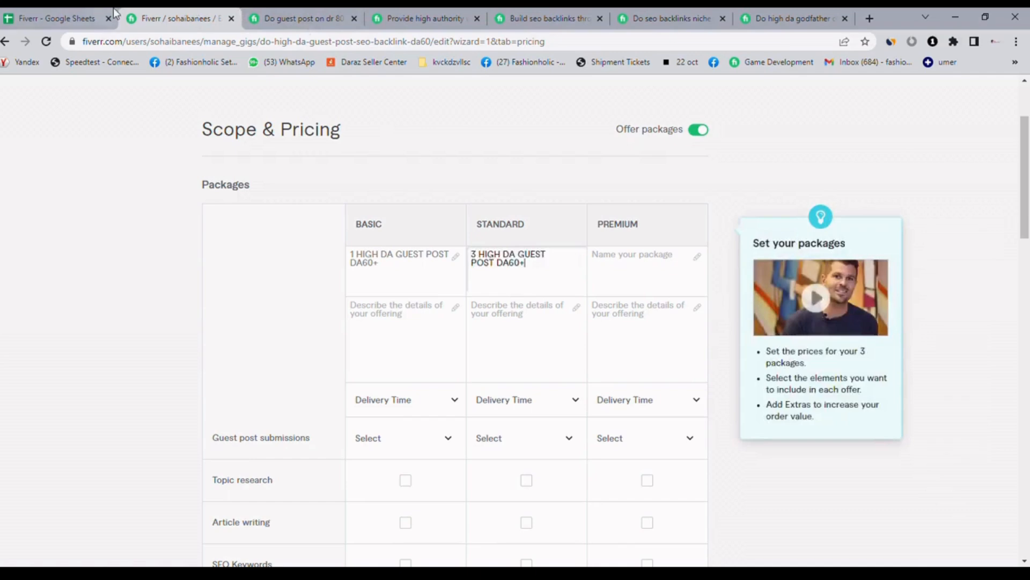
Step: Name the Premium package 10 HIGH DA GUEST POST DA60+, copied from D34
left_click(59, 17)
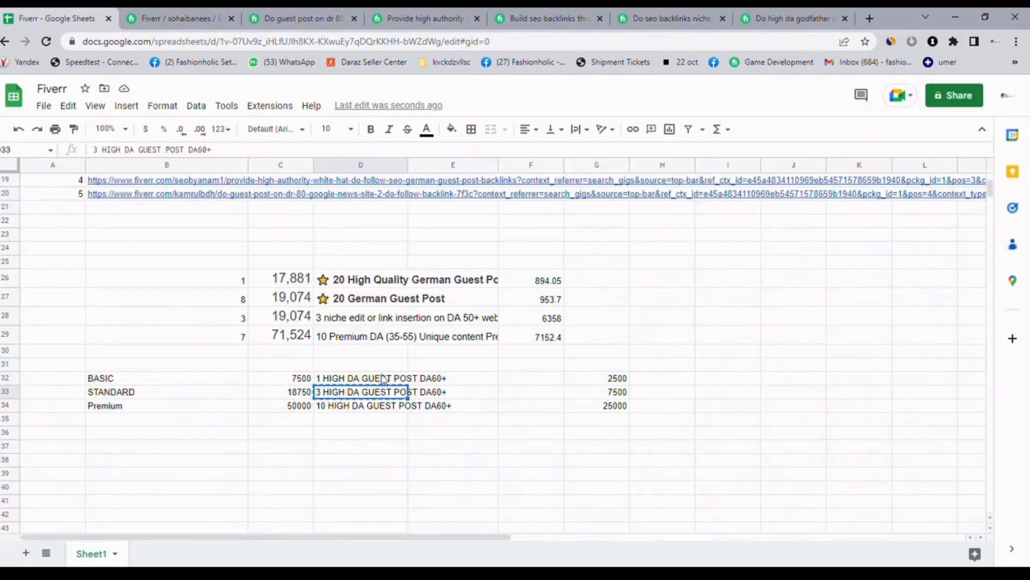
left_click(378, 409)
key("ctrl+c")
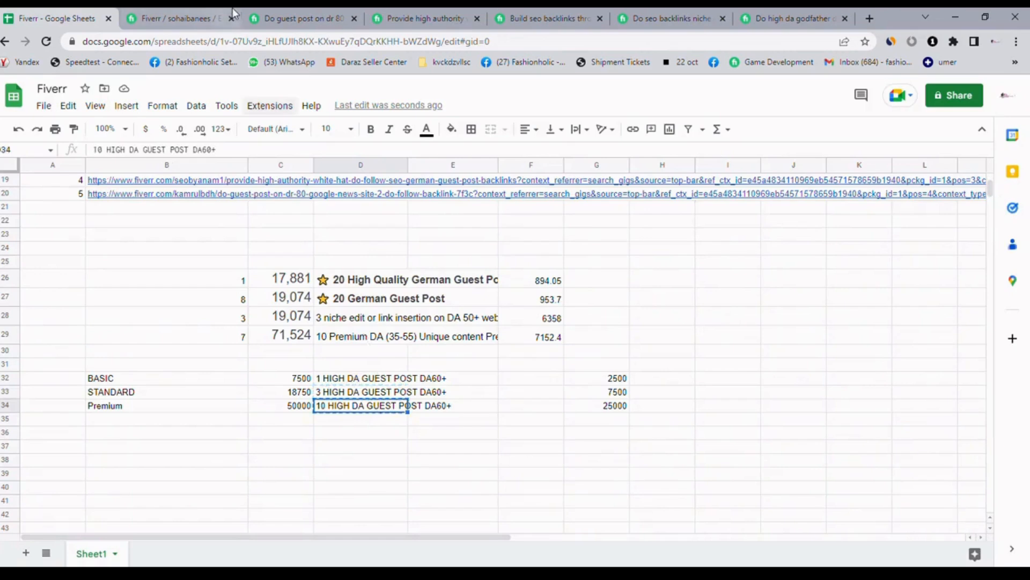
left_click(198, 12)
left_click(618, 273)
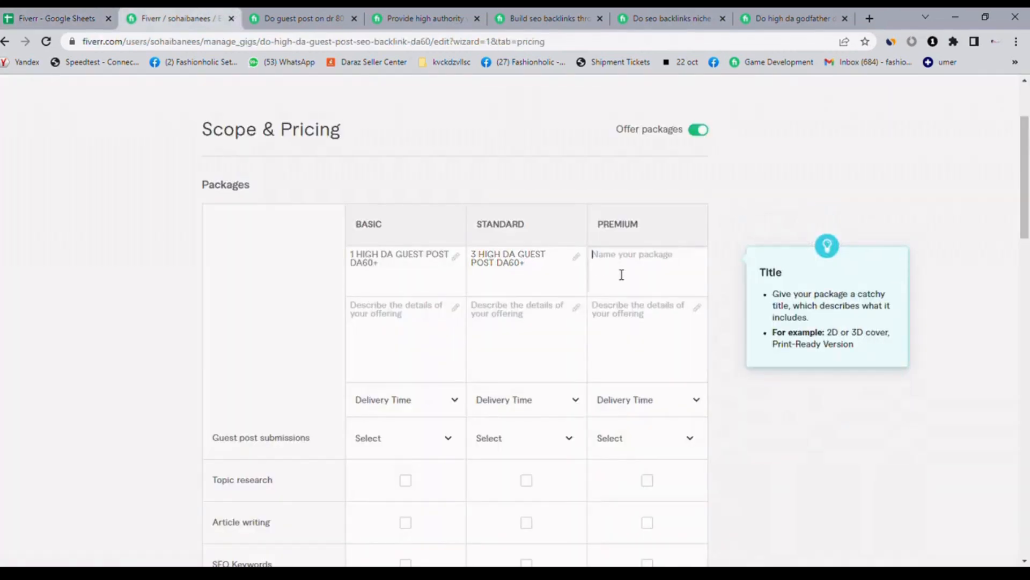
key("ctrl+v")
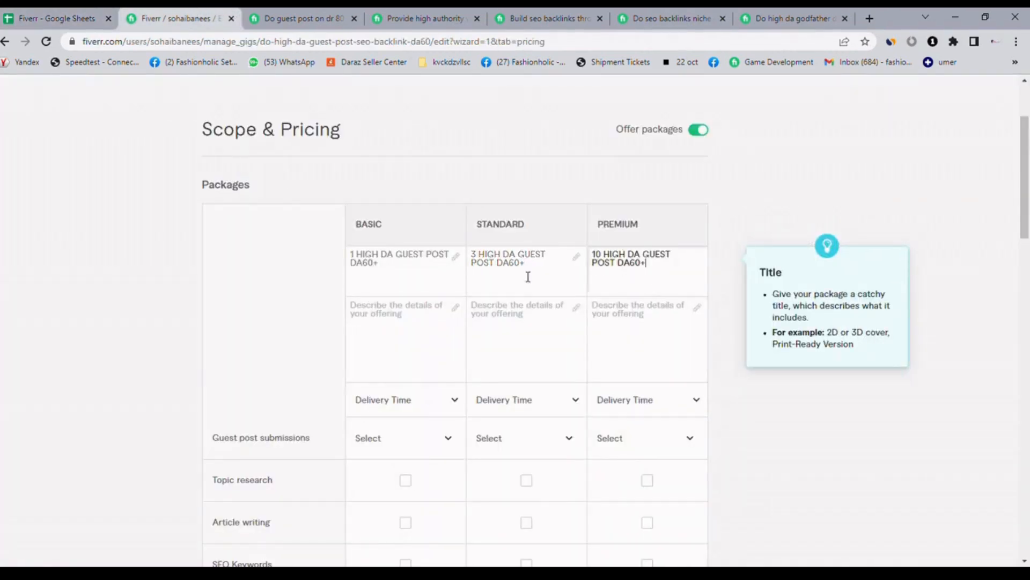
left_click(313, 274)
Step: Set the Basic price to $30 and look up the Standard price in C33
left_click_drag(1029, 205, 1028, 232)
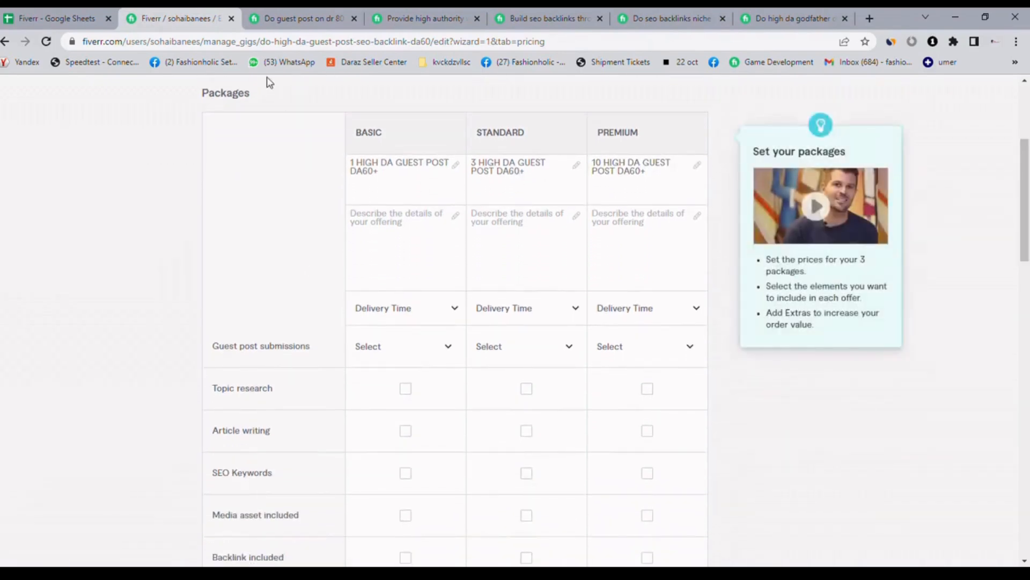
left_click_drag(1028, 158, 1029, 240)
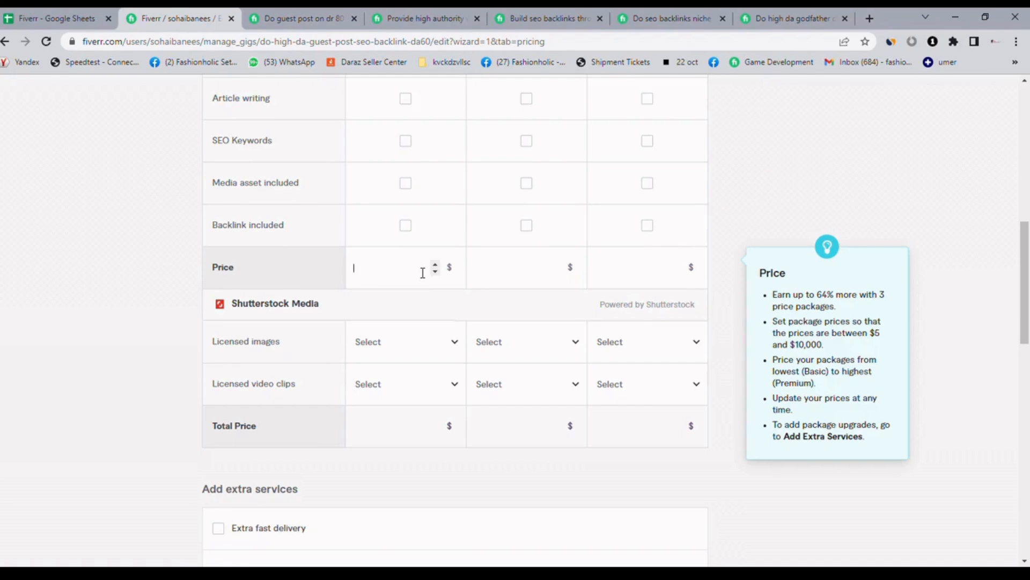
type("30")
left_click(497, 275)
left_click(80, 12)
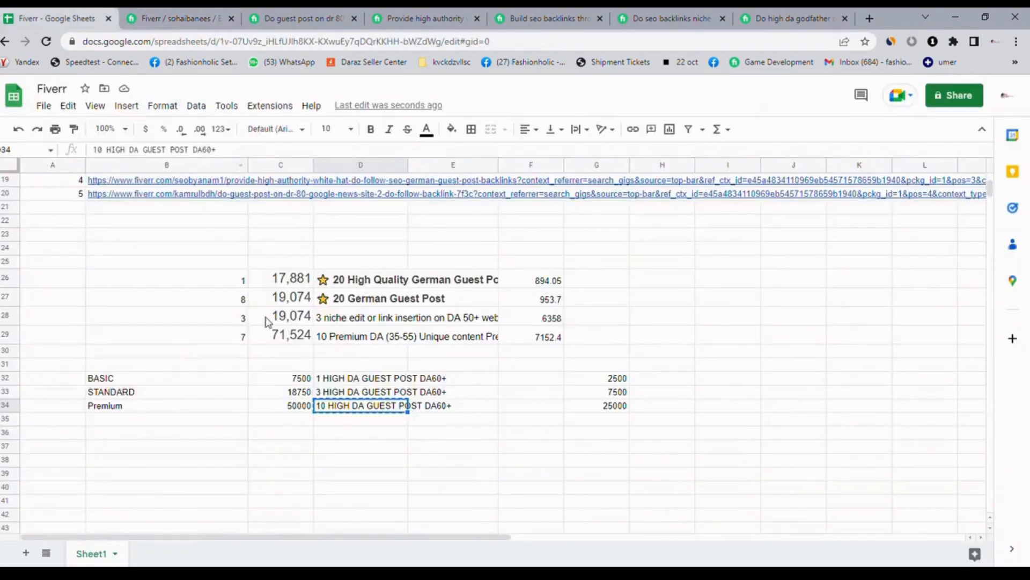
key("ctrl+c")
left_click(300, 398)
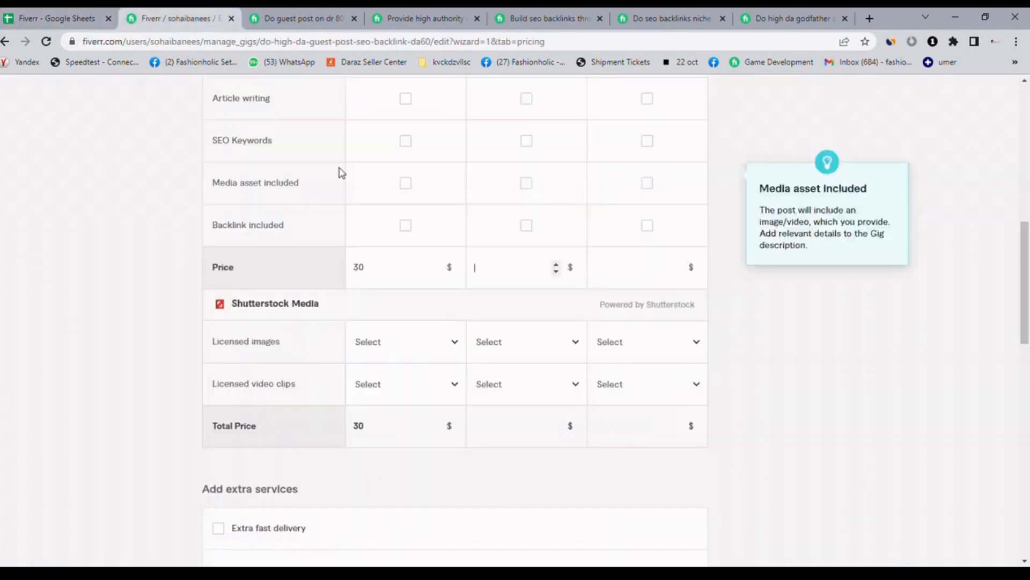
Step: Enter 75 in the Standard Price field and 200 in the Premium Price field
left_click(167, 18)
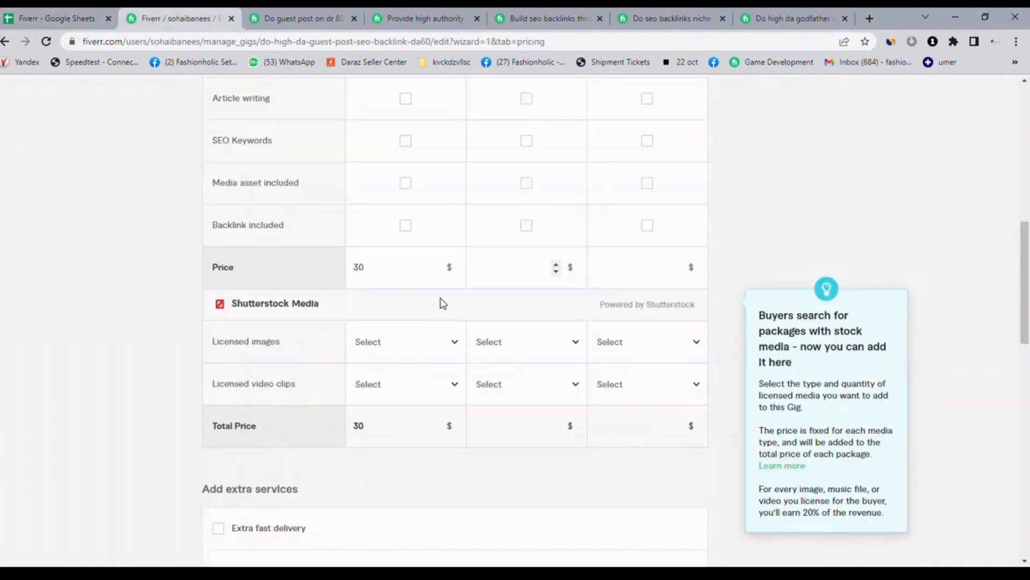
type("75")
left_click(639, 267)
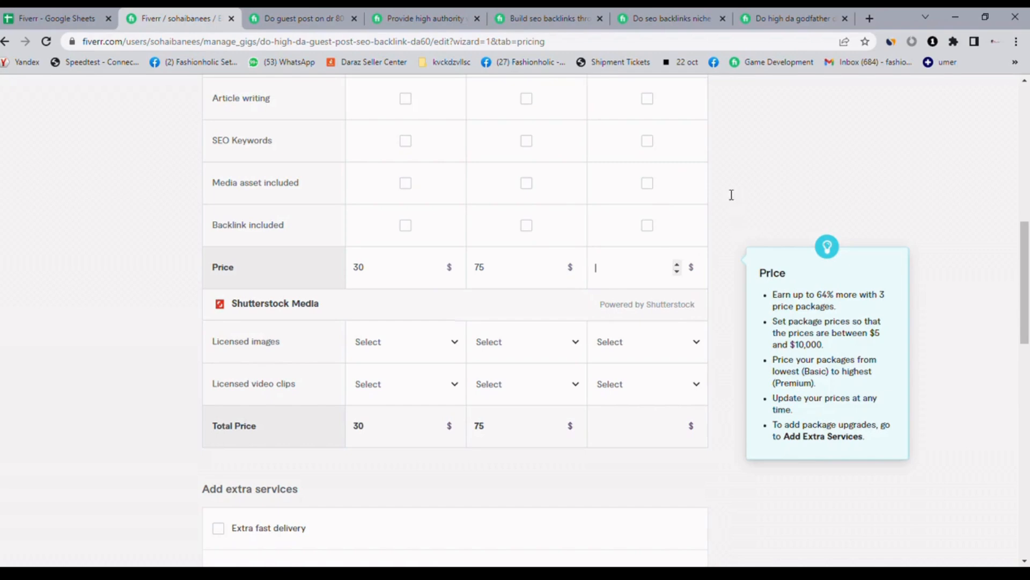
type("200")
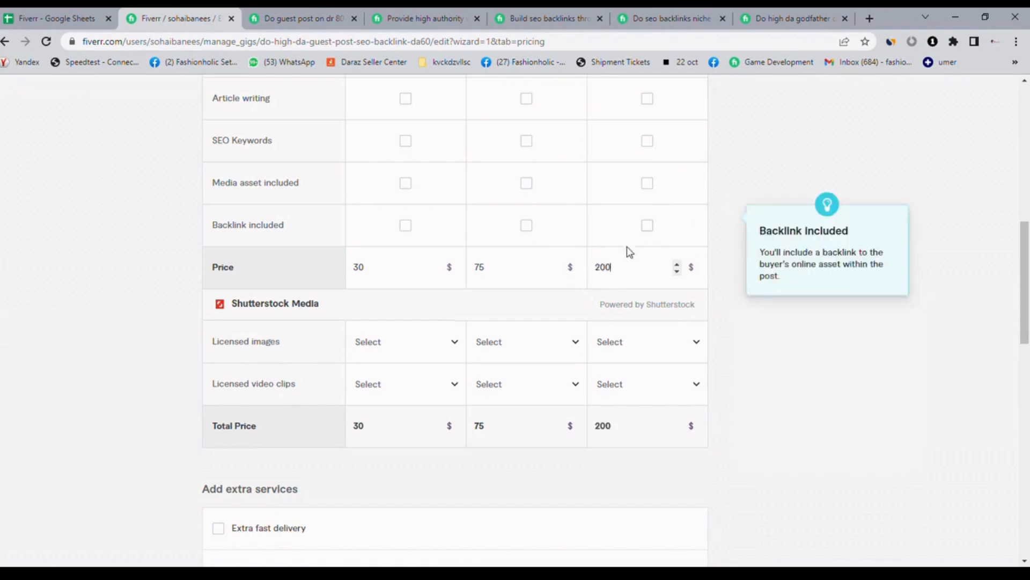
left_click_drag(1028, 231, 1026, 135)
left_click(364, 234)
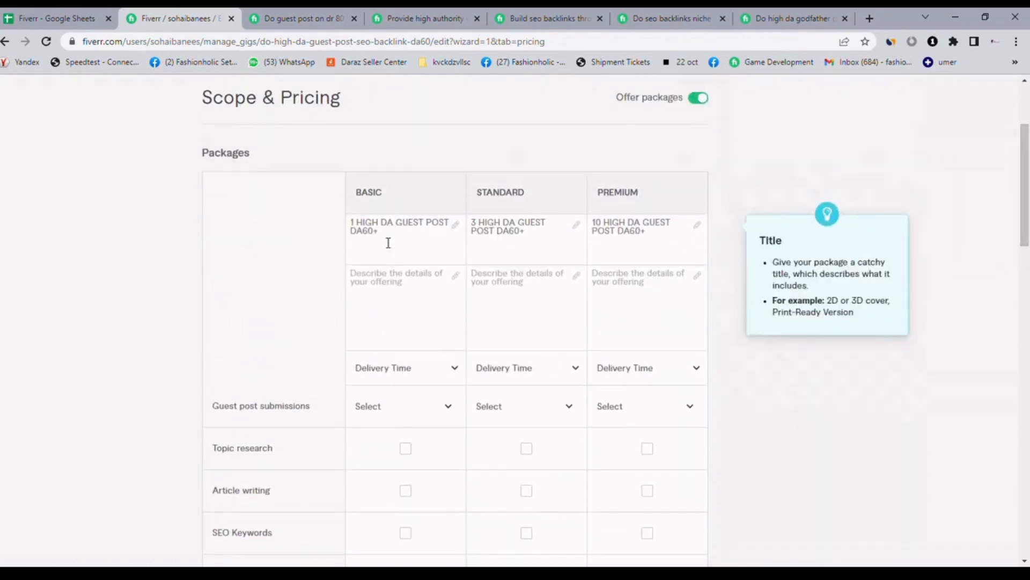
Step: Copy the Basic title 1 HIGH DA GUEST POST DA60+ into the Basic description box
triple_click(357, 231)
left_click(375, 301)
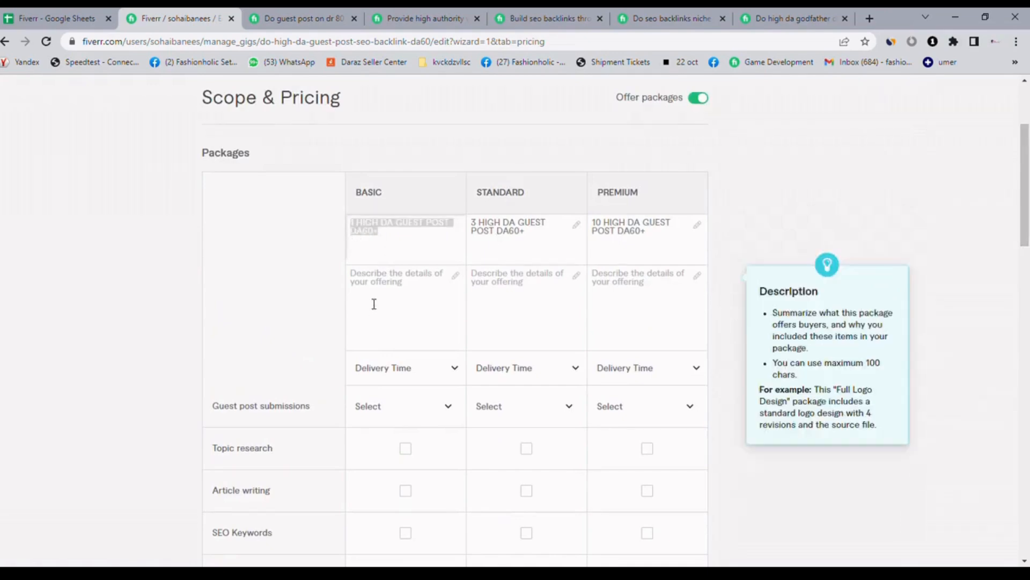
key("ctrl+v")
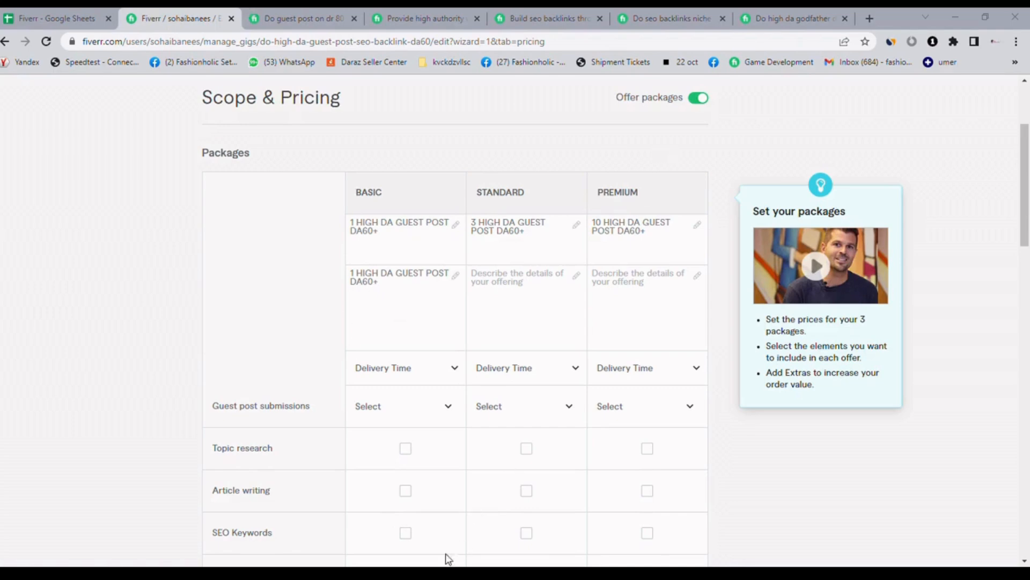
left_click(465, 287)
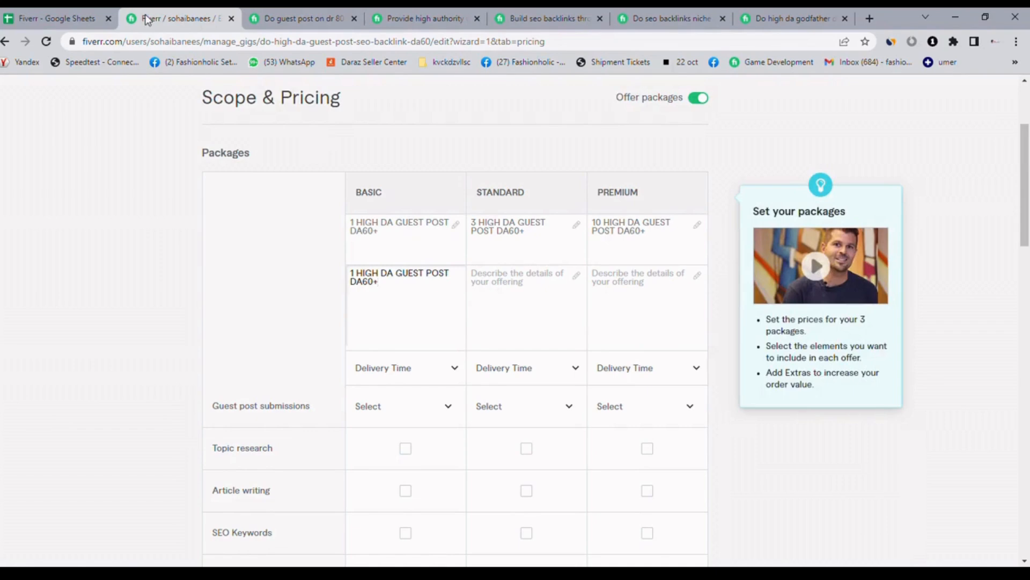
left_click(76, 18)
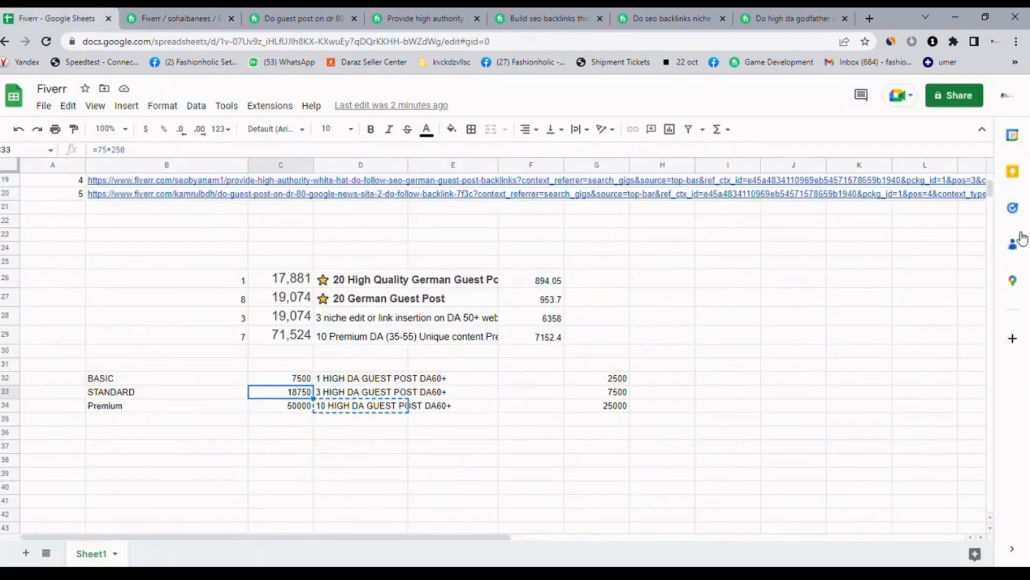
Step: Take the seo backlinks tag from cell B9 and return to the Fiverr gig pricing page
left_click(991, 517)
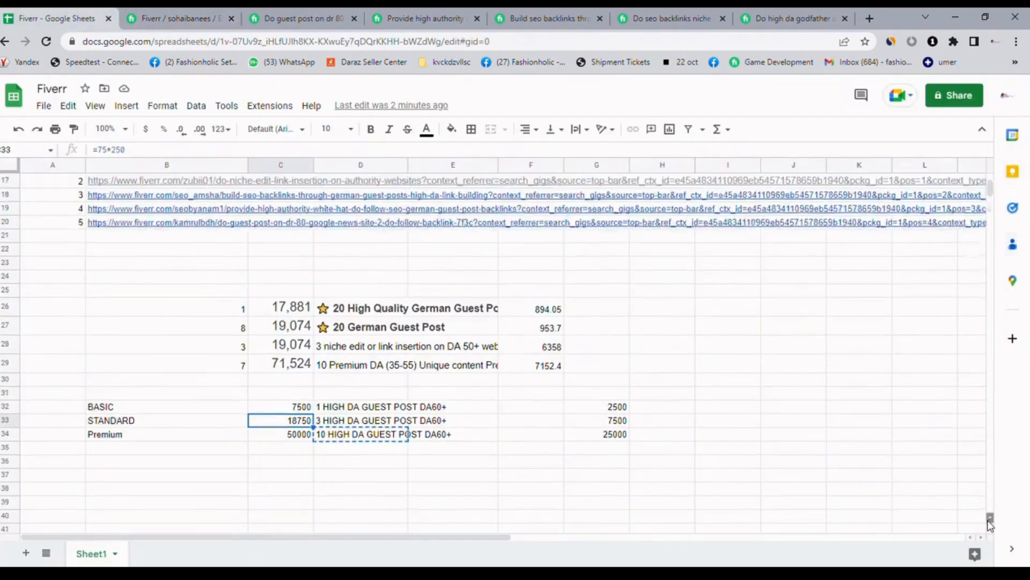
scroll(990, 520, "up", 5)
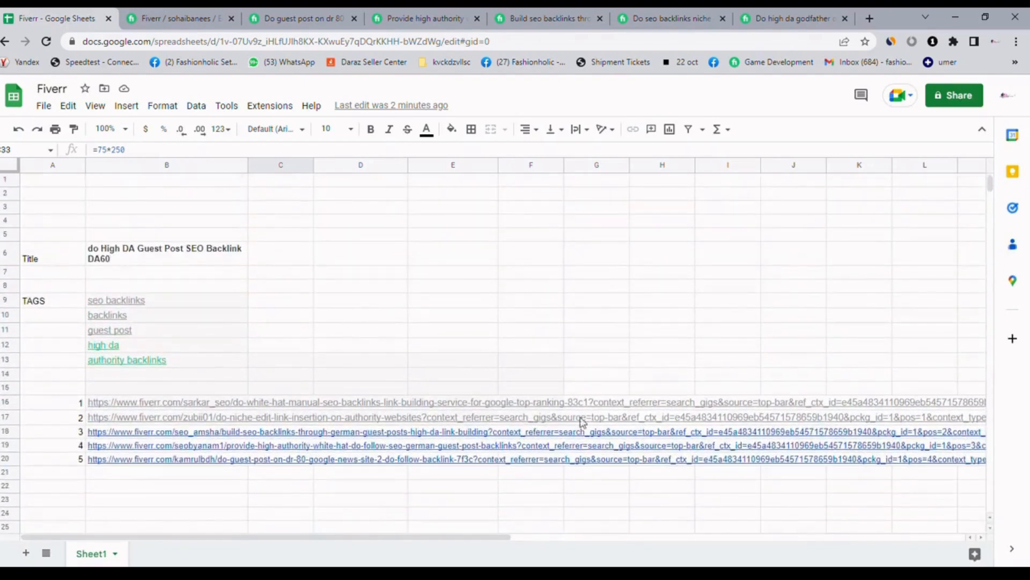
left_click(183, 305)
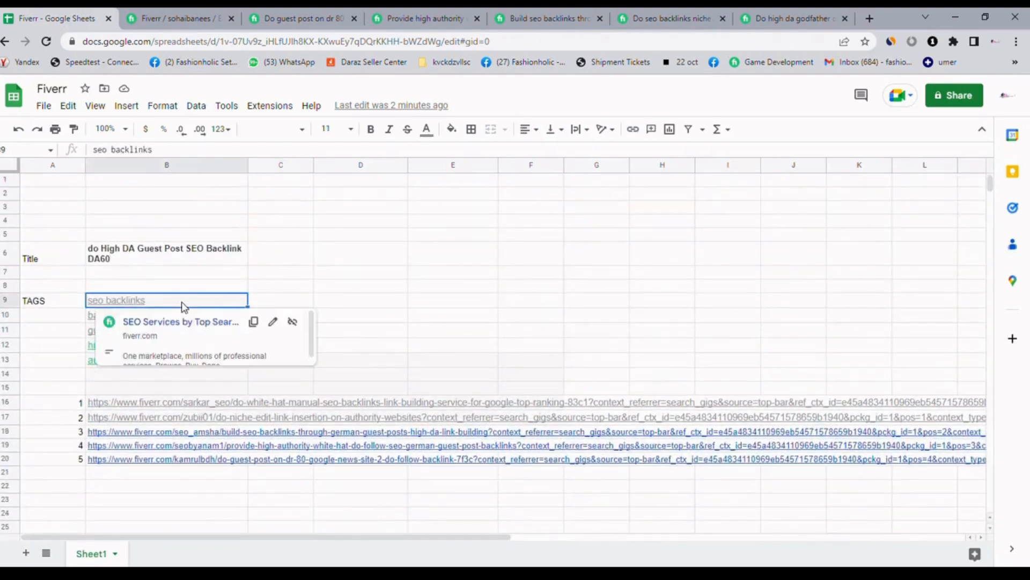
left_click(188, 16)
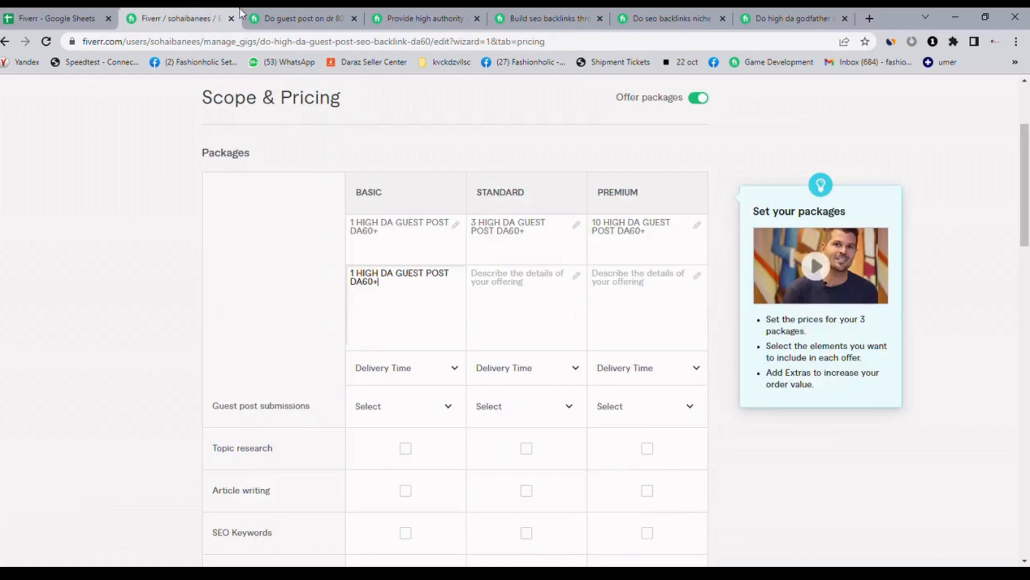
left_click(273, 13)
left_click(183, 18)
Step: Insert the tag after POST in the Basic description and capitalize it as Seo Backlinks
left_click(399, 287)
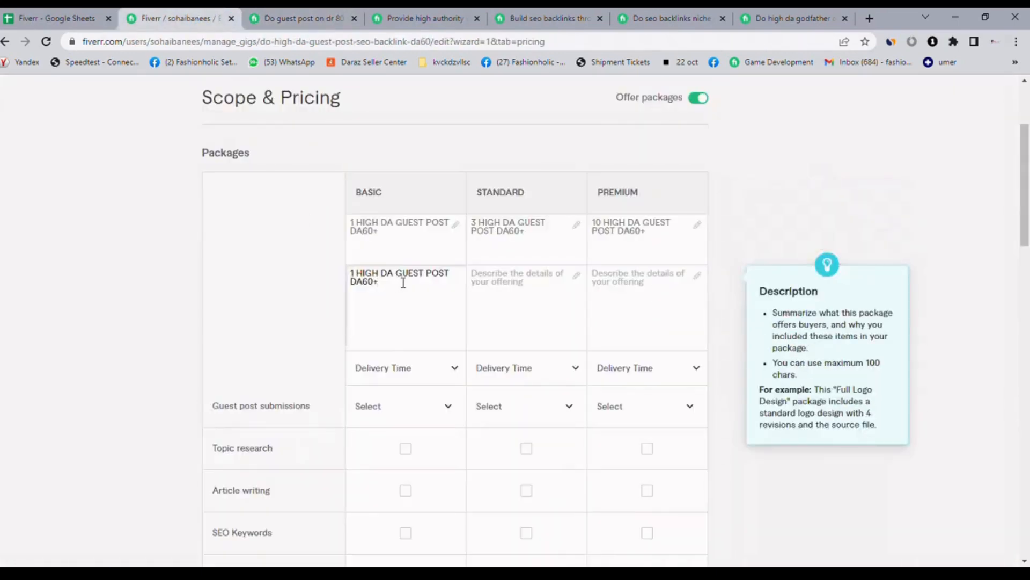
left_click(456, 277)
key("ctrl+v")
key("BackSpace")
type("b")
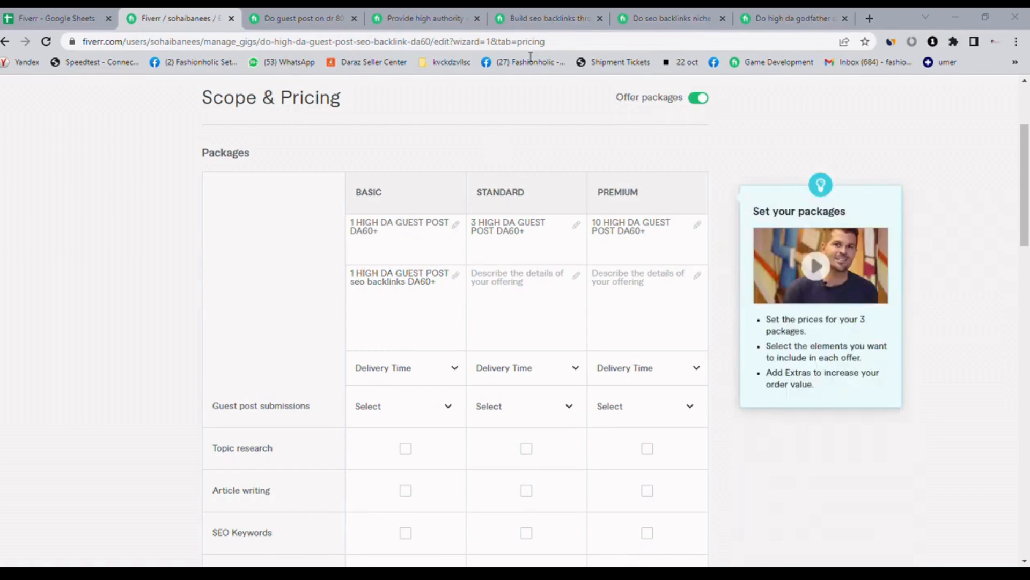
left_click(953, 17)
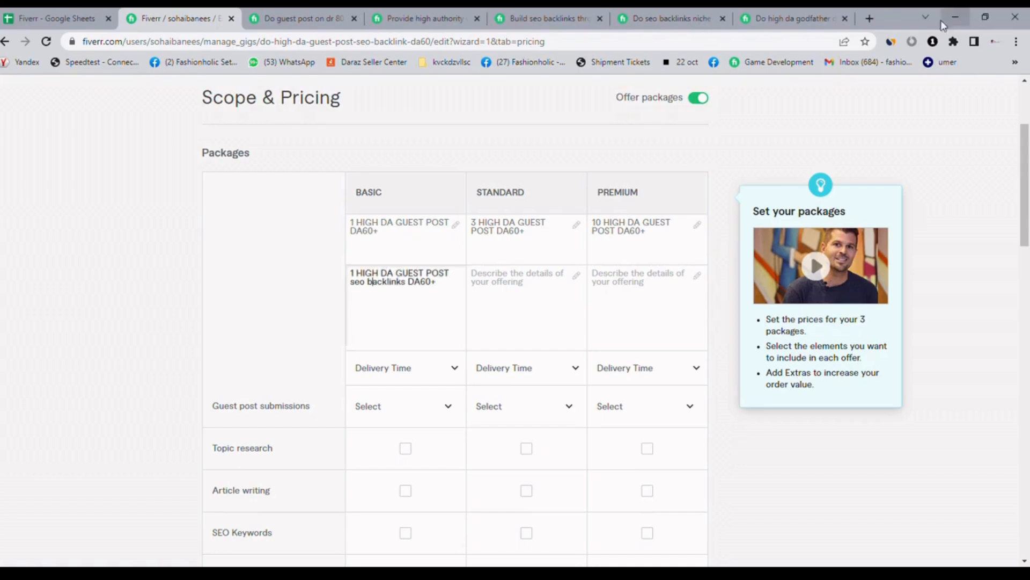
left_click(370, 292)
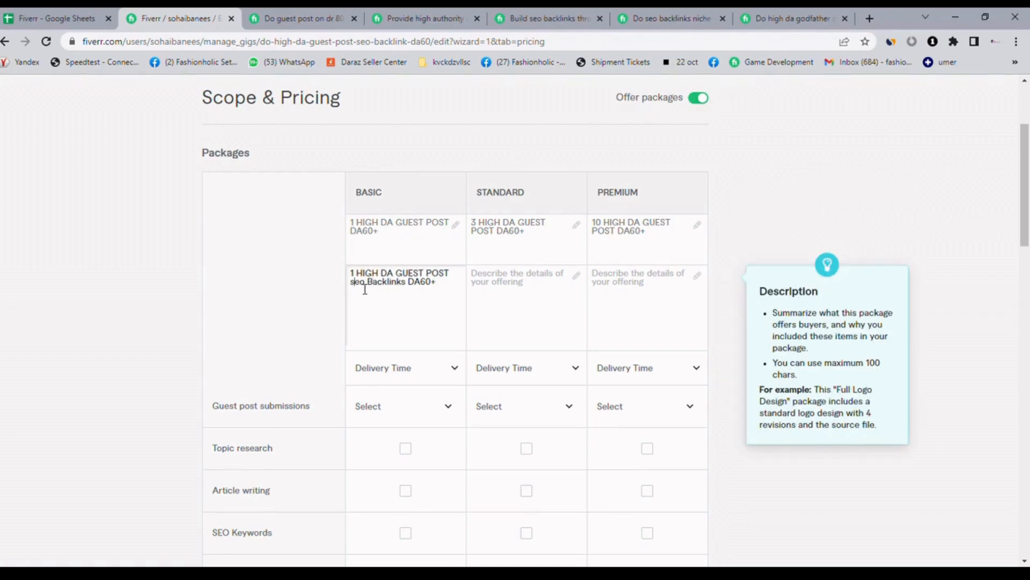
key("BackSpace")
type("S")
key("ctrl+a")
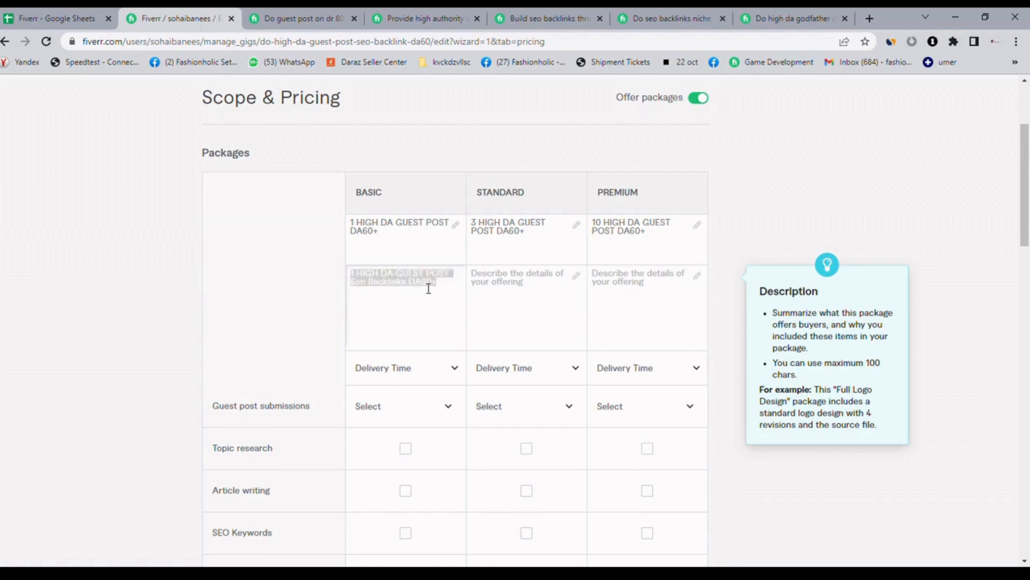
Step: Copy the Standard and Premium titles into their own description boxes
left_click(486, 231)
key("ctrl+a")
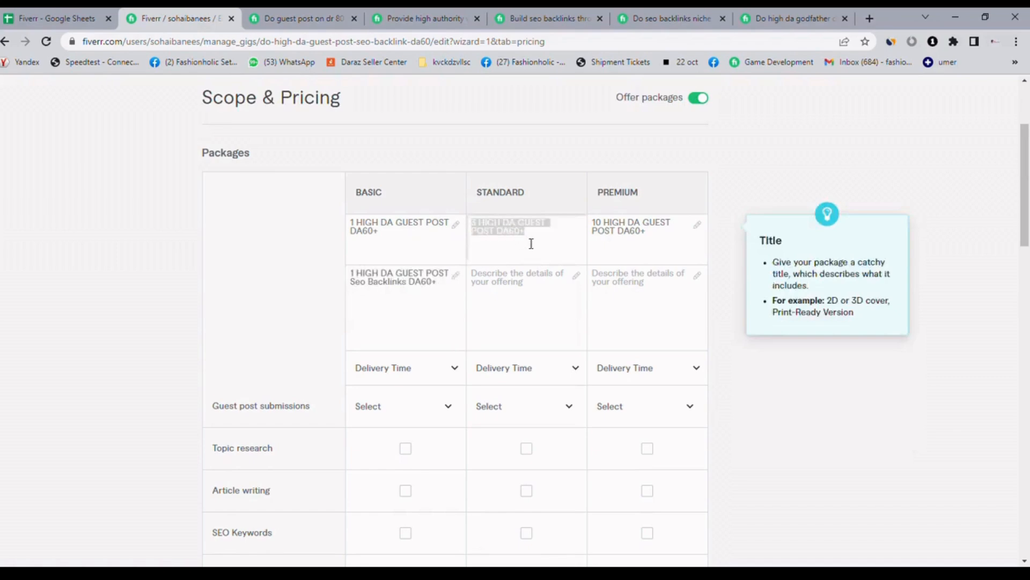
left_click(521, 301)
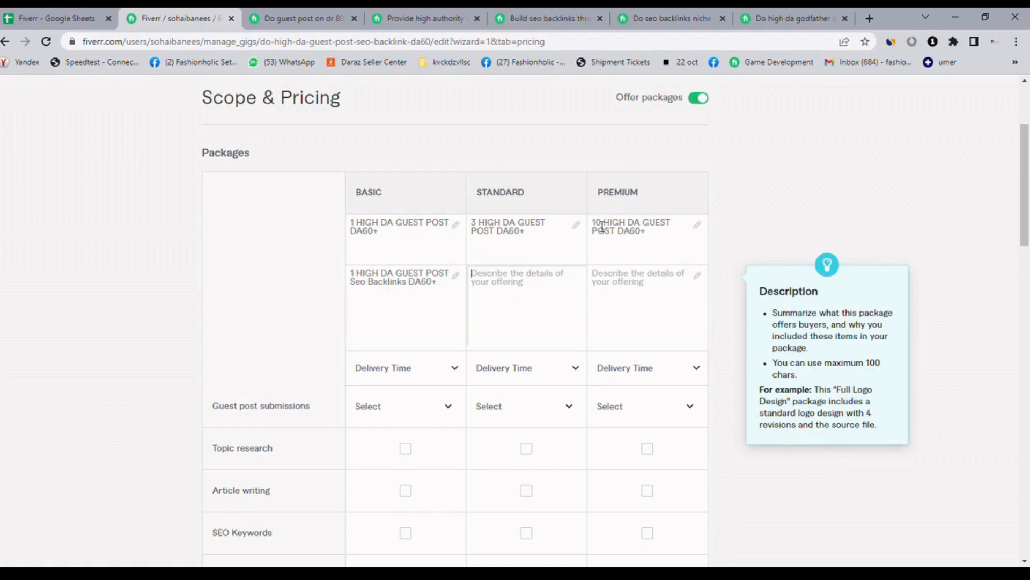
key("ctrl+v")
left_click(602, 227)
key("ctrl+a")
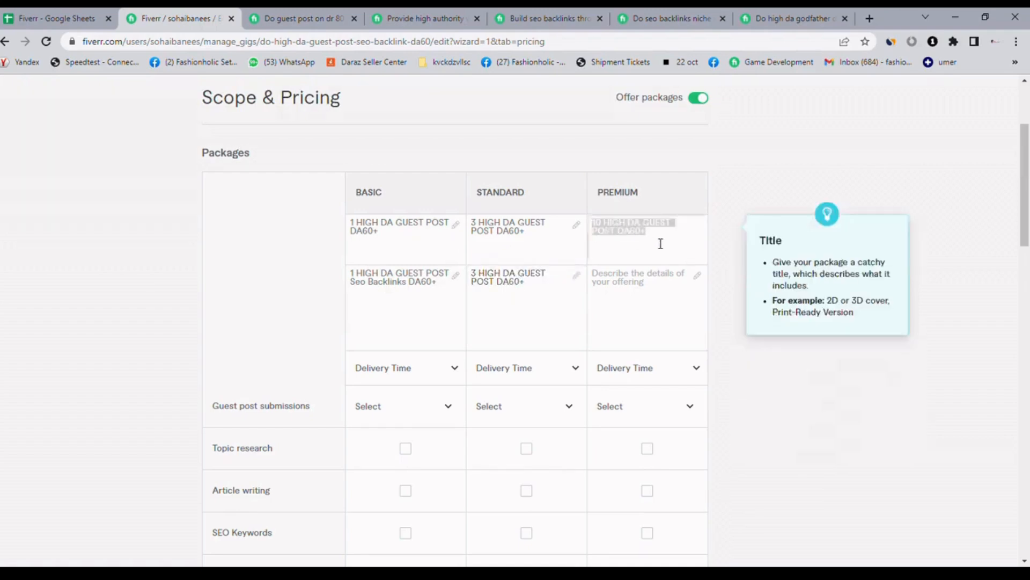
left_click(618, 293)
key("ctrl+v")
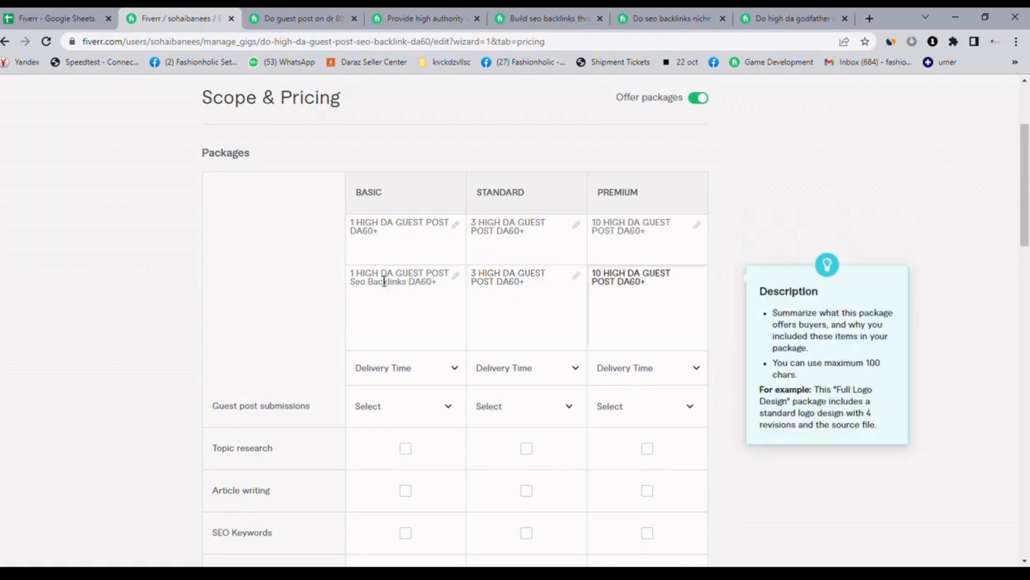
Step: Add Seo Backlinks before DA60+ in the Standard and Premium descriptions
left_click_drag(409, 290, 352, 290)
left_click(354, 286)
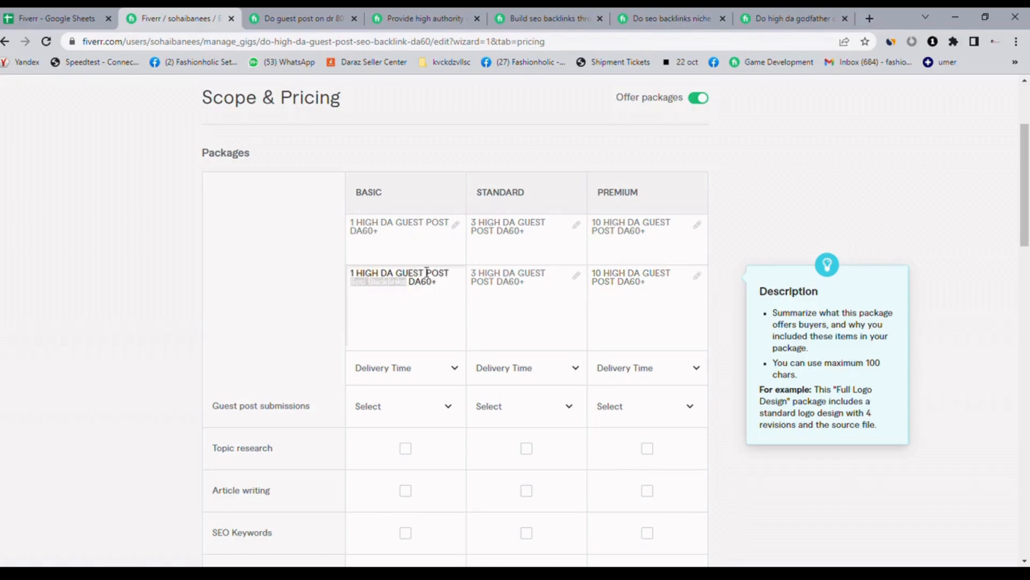
left_click(552, 278)
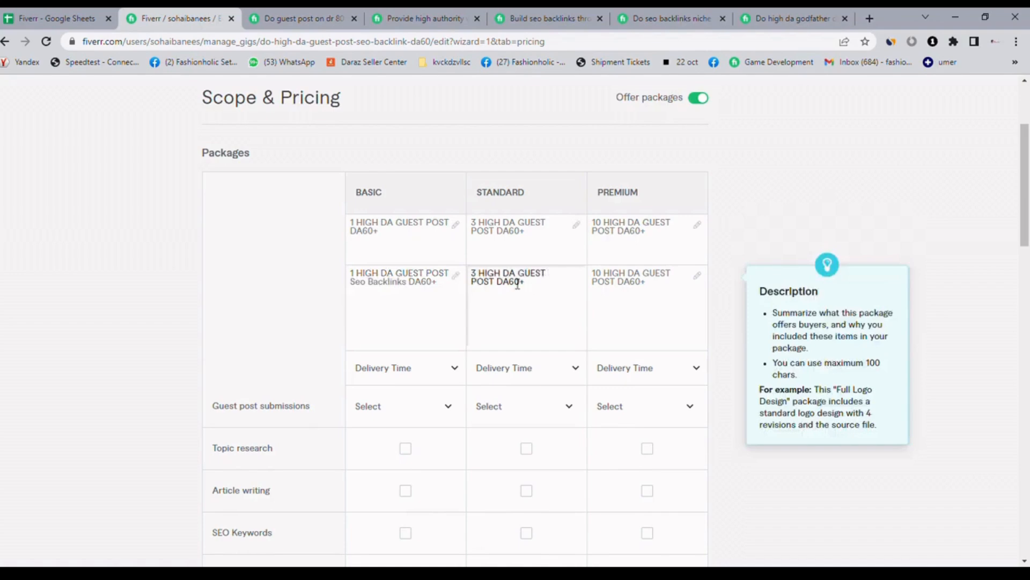
key("ctrl+v")
left_click(626, 286)
key("ctrl+v")
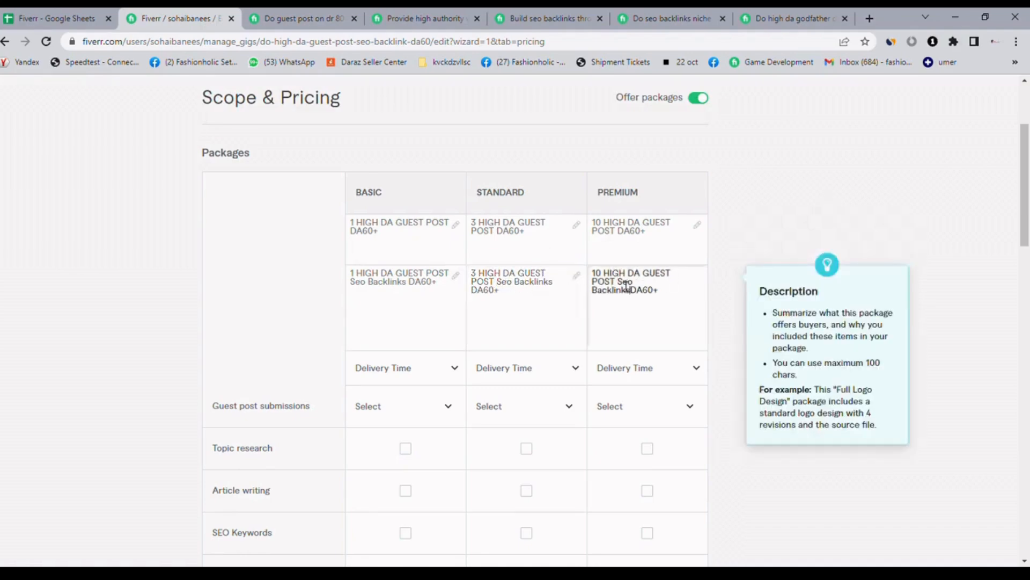
Step: Set the Basic package delivery time to 3 days
left_click_drag(1029, 193, 1029, 230)
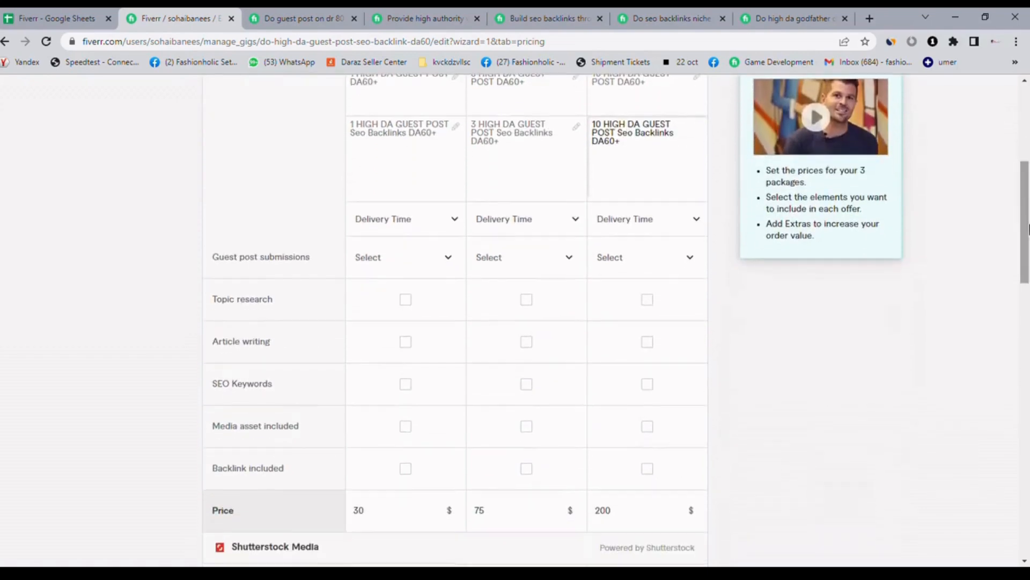
left_click(413, 218)
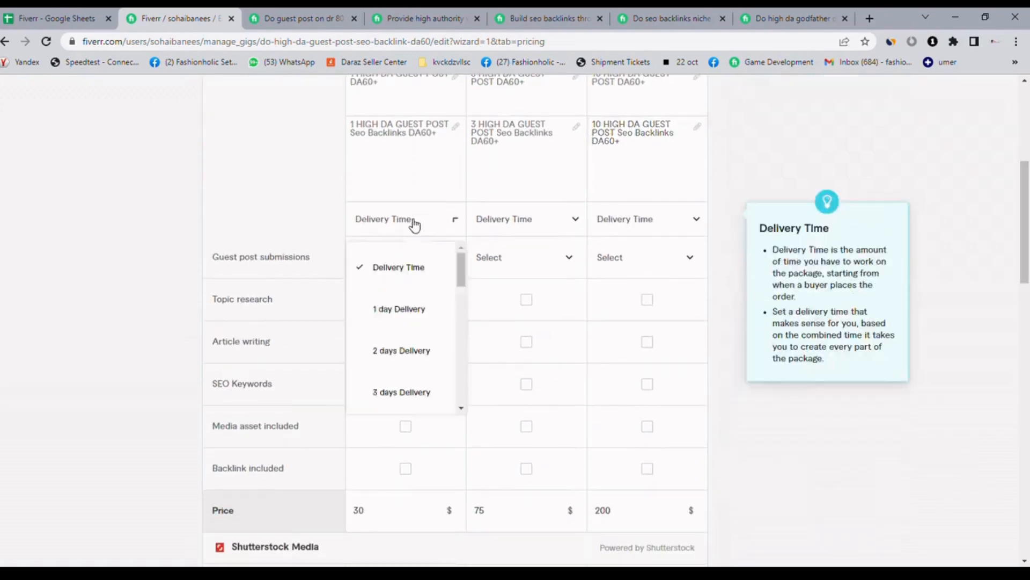
left_click(386, 353)
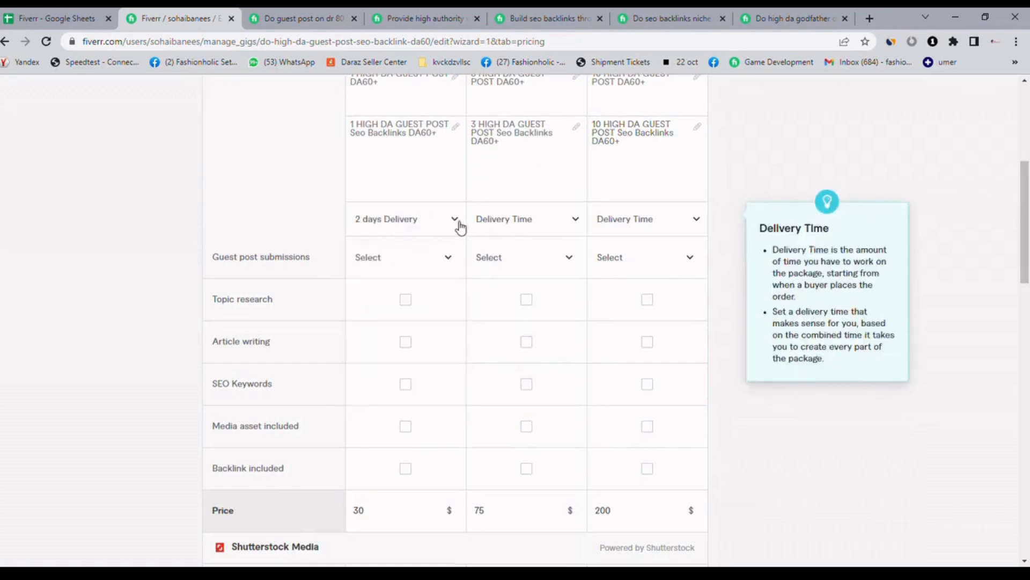
left_click(459, 224)
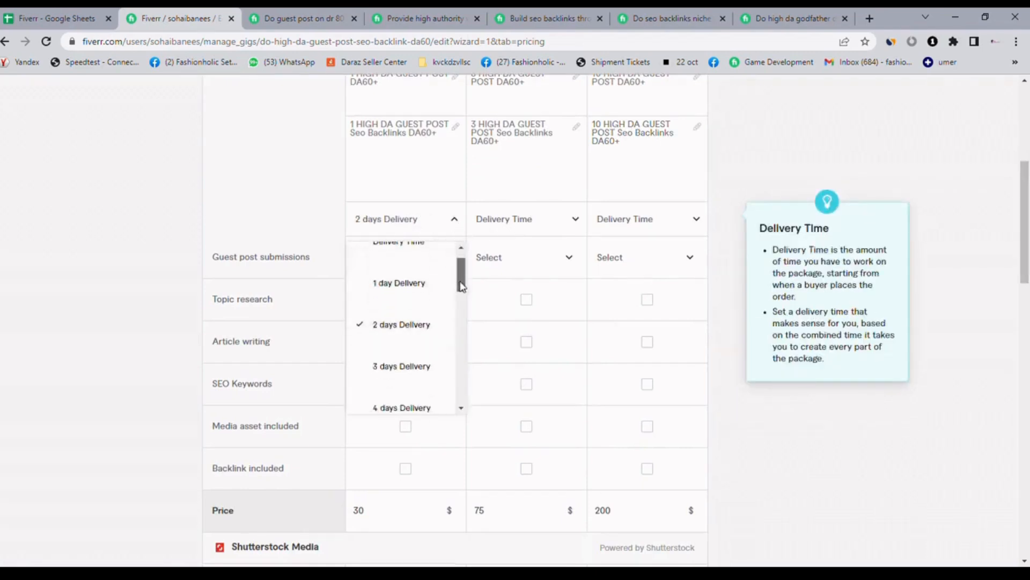
scroll(460, 286, "down", 1)
left_click(418, 336)
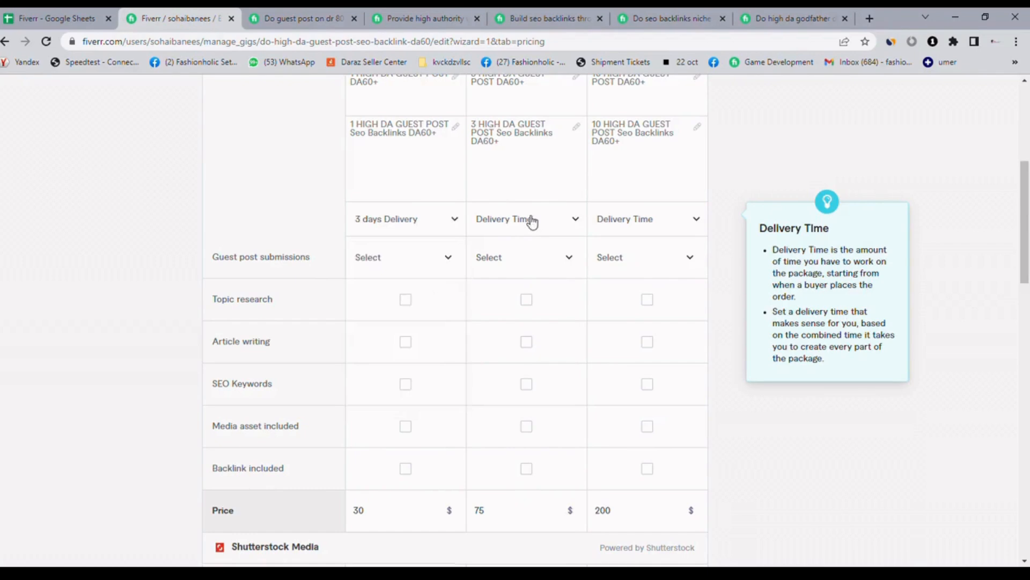
Step: Set both the Standard and Premium package delivery times to 6 days
left_click(531, 222)
scroll(552, 300, "down", 3)
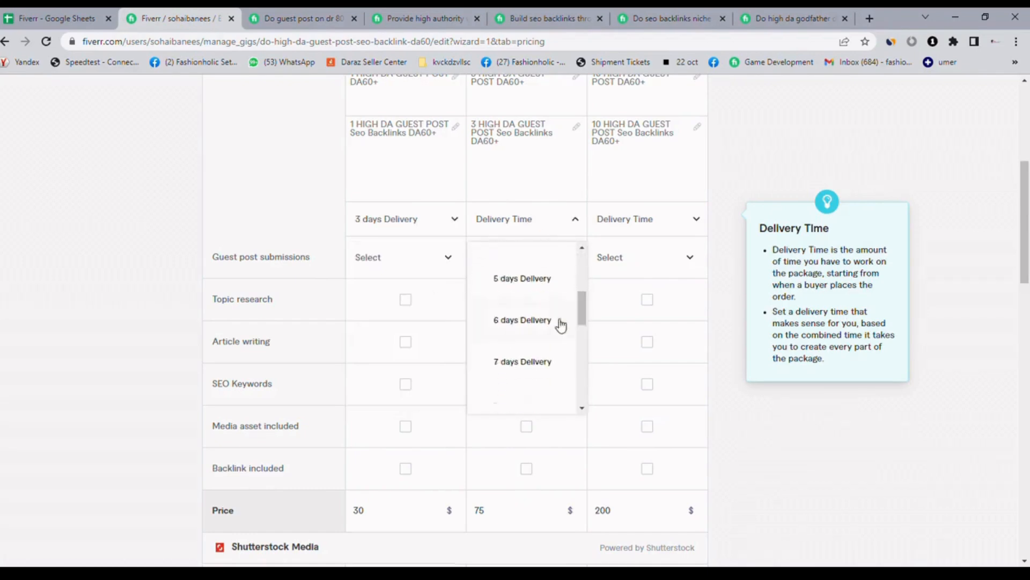
left_click(538, 331)
left_click(651, 226)
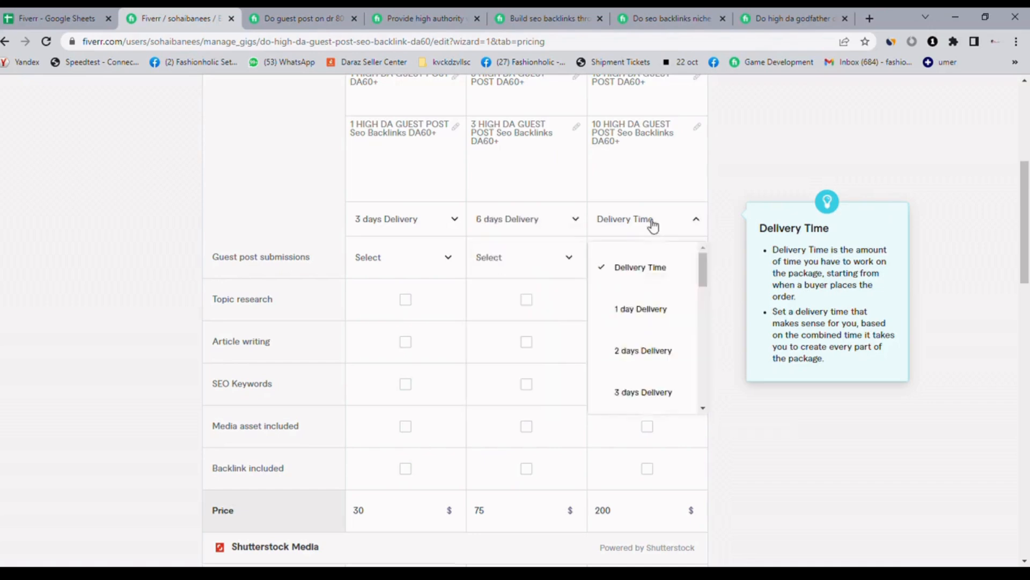
left_click_drag(699, 285, 704, 318)
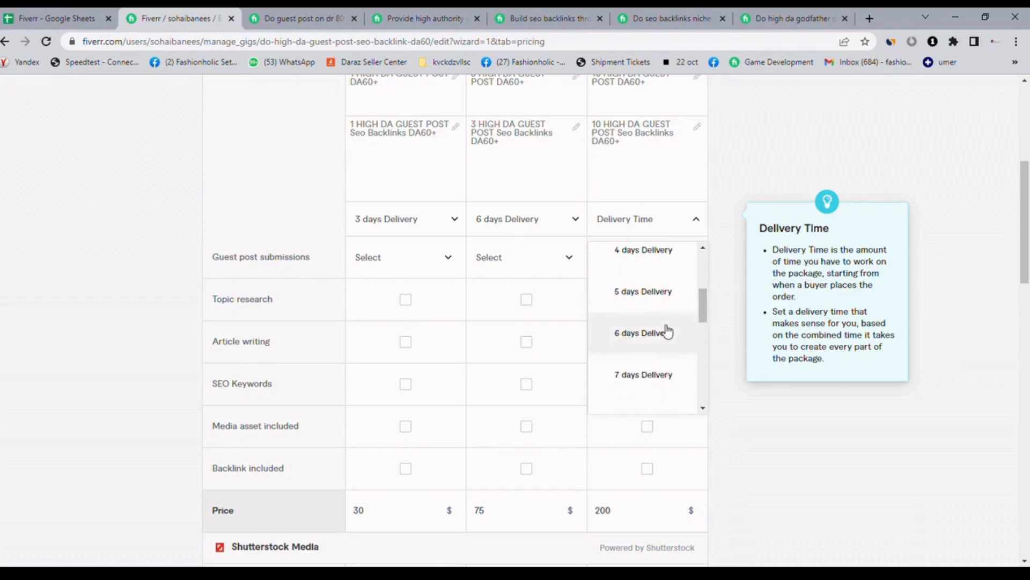
left_click(667, 331)
left_click_drag(1026, 212, 1029, 112)
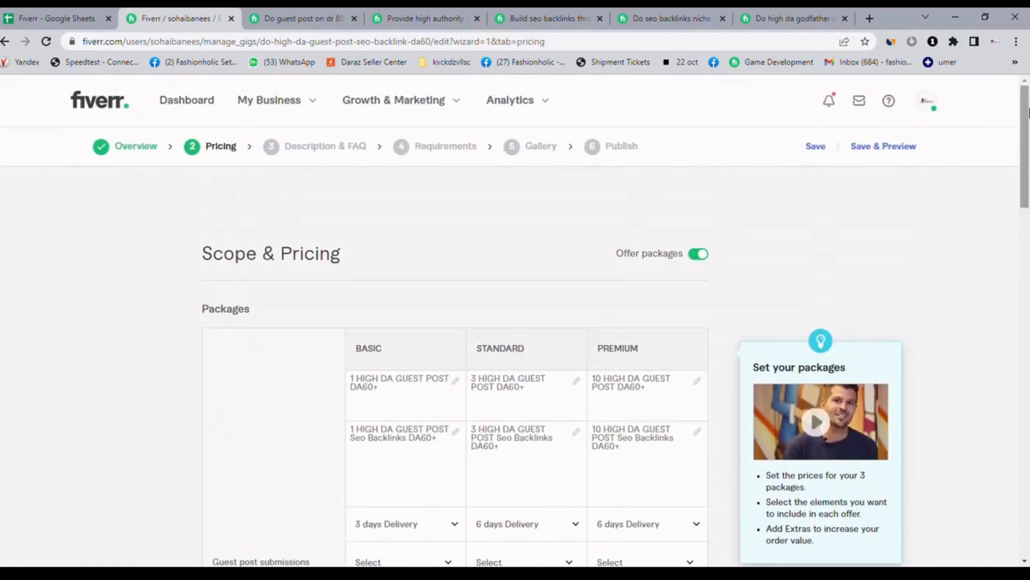
Step: Save the Basic, Standard and Premium packages with Save & Preview
left_click(903, 150)
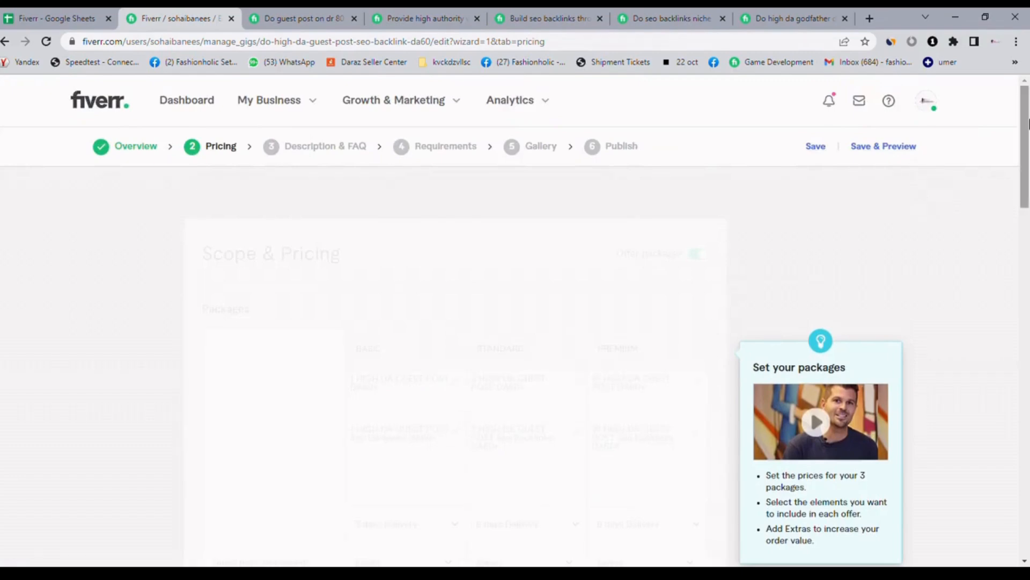
left_click_drag(1029, 123, 1029, 265)
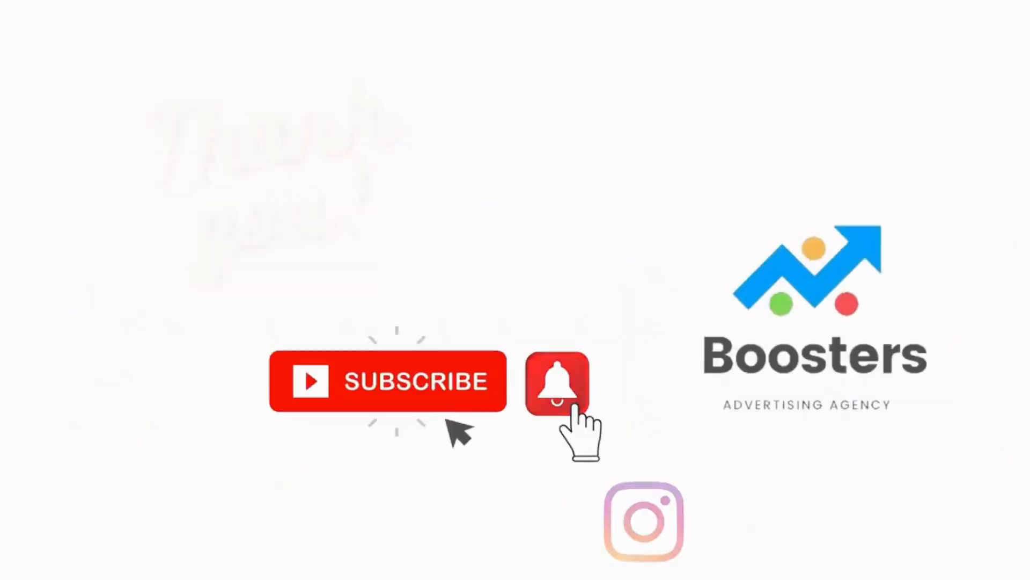
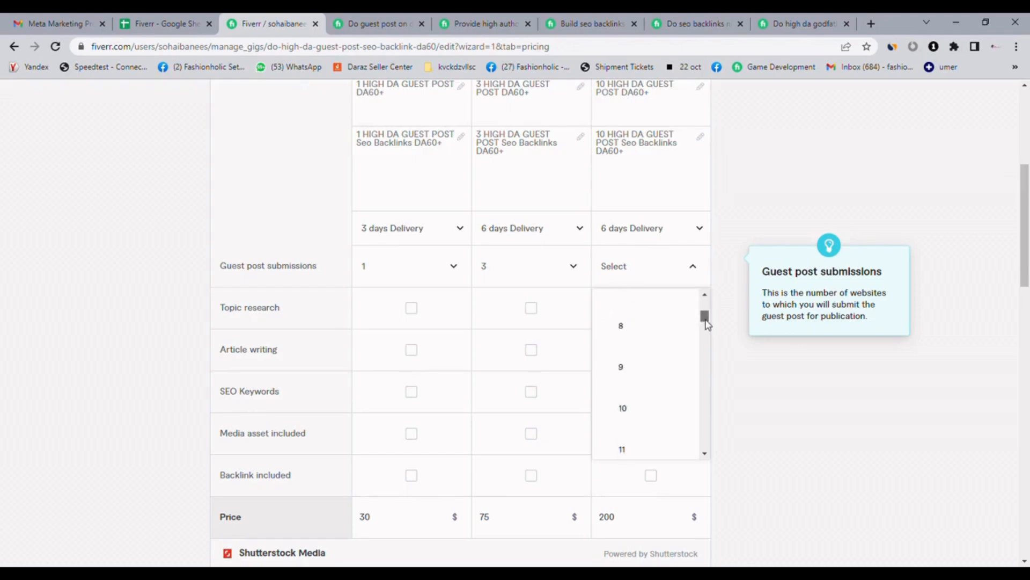
Step: Choose 10 guest post submissions for the third (Premium) package
left_click(651, 371)
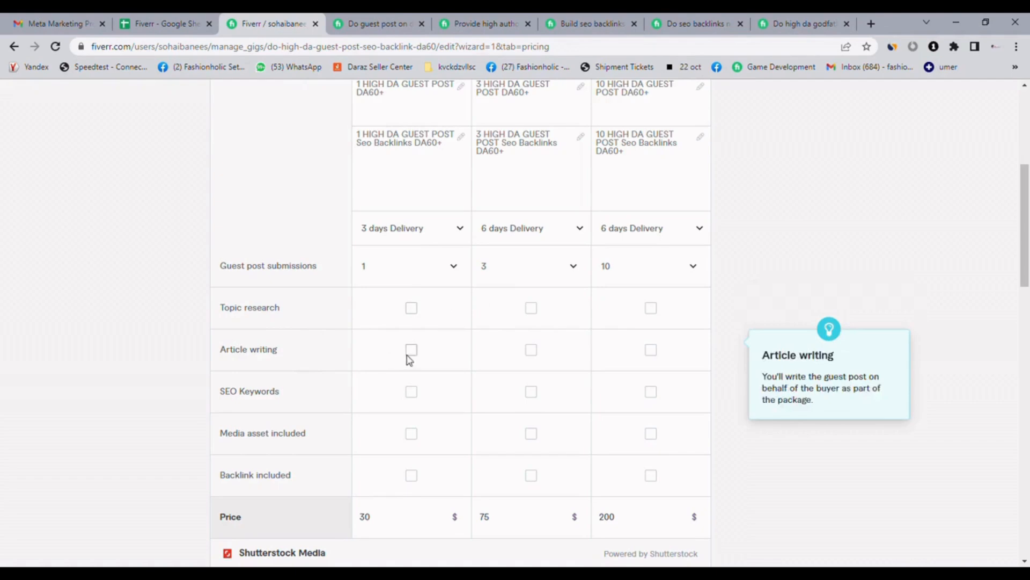
Step: Include SEO keywords in all three packages
left_click(412, 394)
left_click(531, 392)
left_click(651, 392)
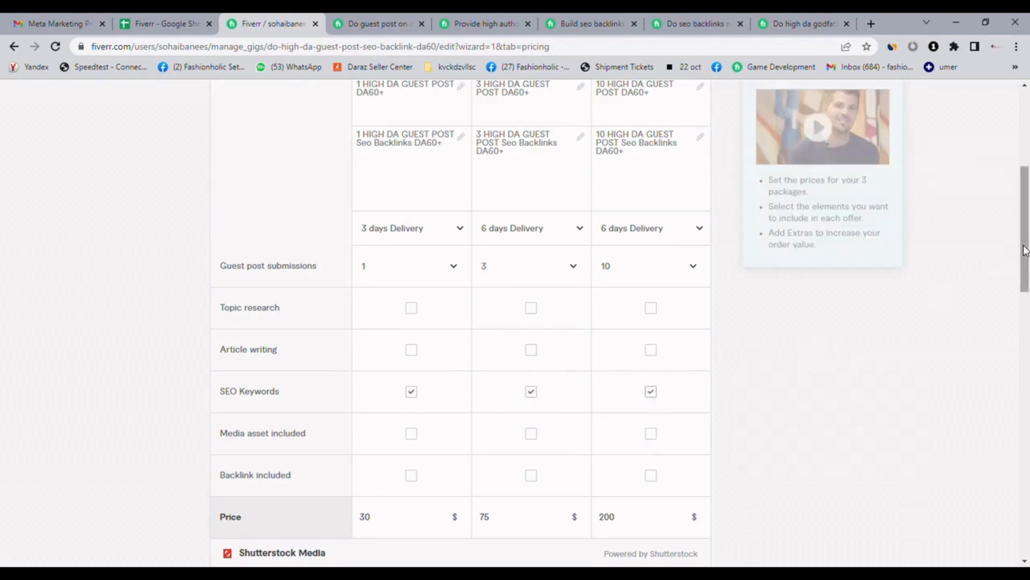
left_click_drag(1026, 247, 1028, 272)
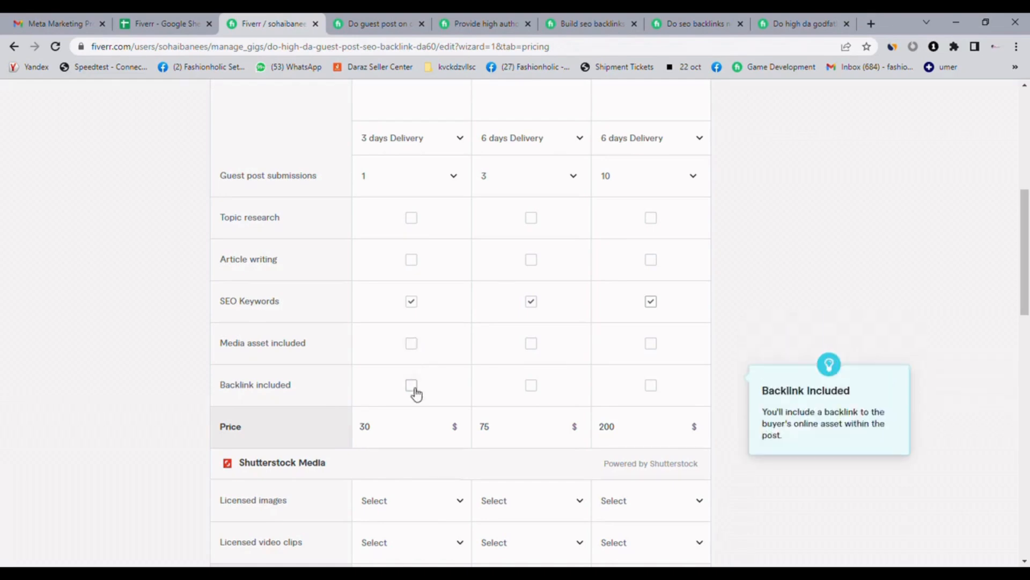
Step: Tick Backlink included for the first, second and third packages
left_click(438, 393)
left_click(533, 391)
left_click(651, 385)
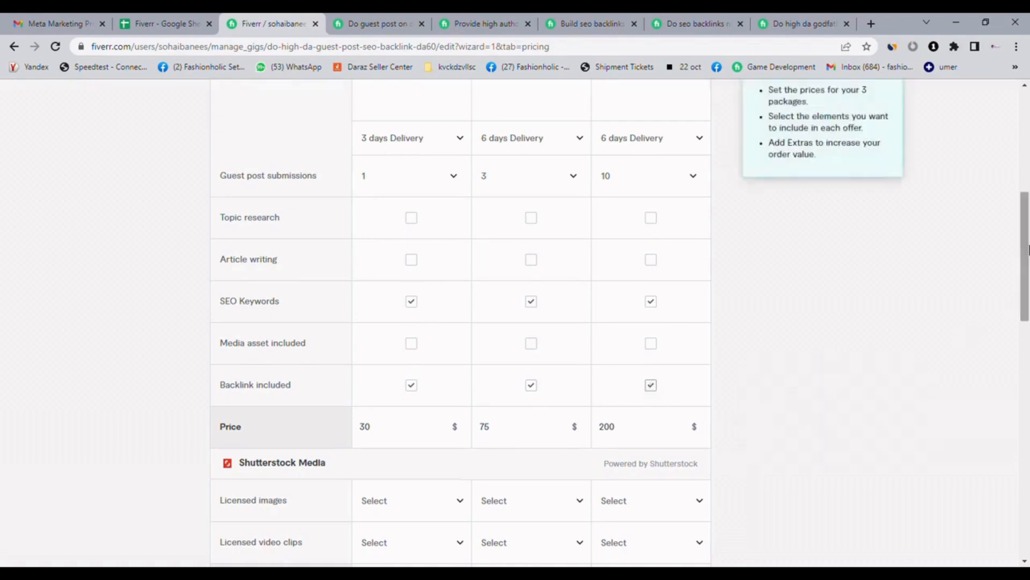
scroll(1029, 250, "down", 1)
left_click_drag(1029, 250, 1029, 292)
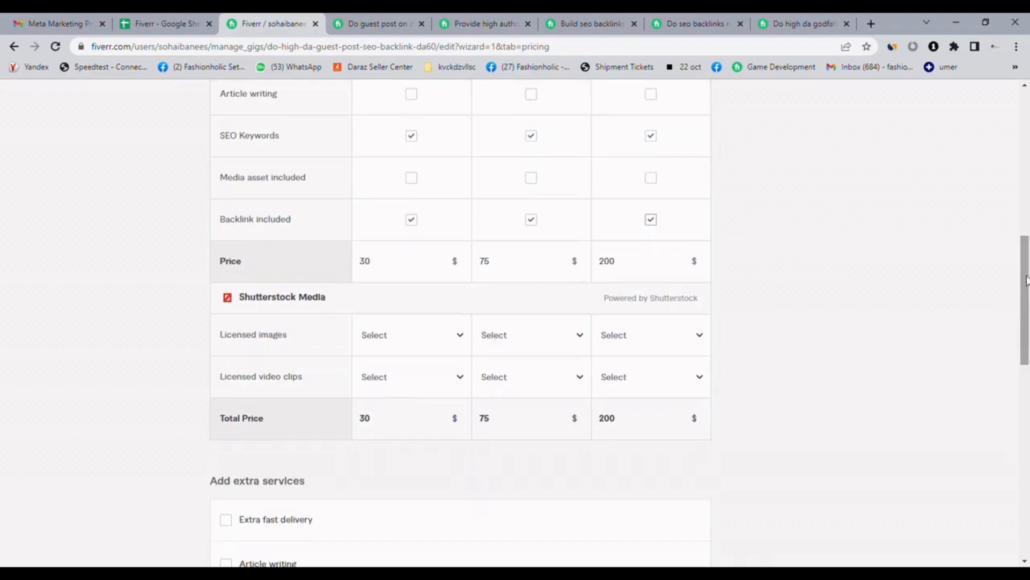
scroll(1028, 254, "down", 1)
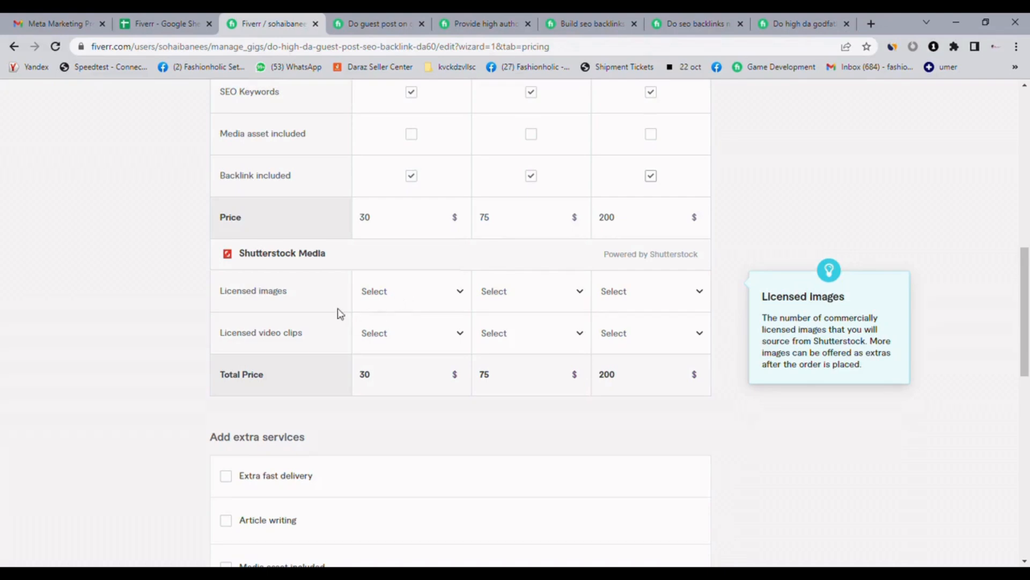
left_click(400, 306)
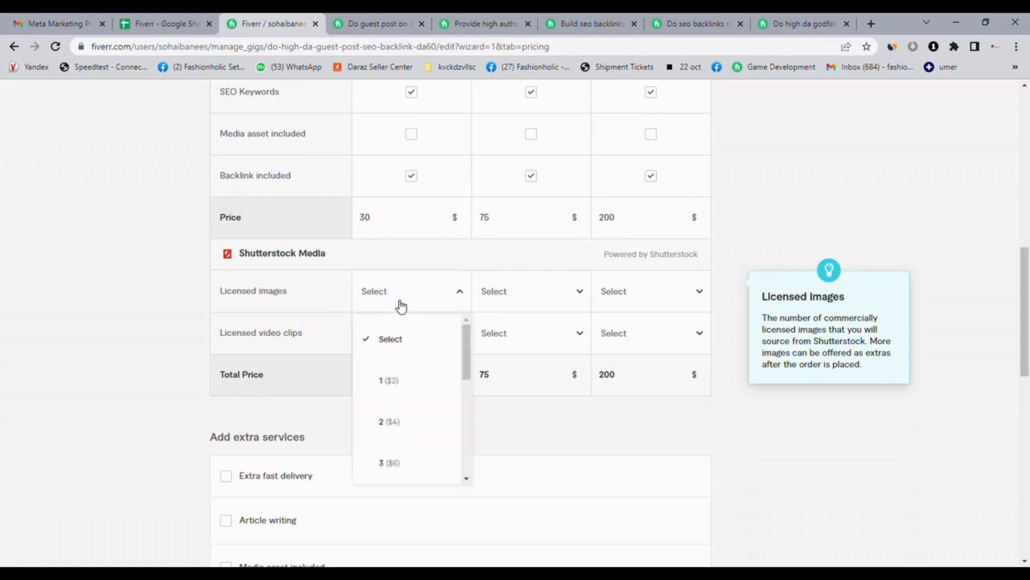
mouse_move(467, 335)
left_mouse_down()
mouse_move(470, 445)
mouse_move(467, 340)
left_mouse_up()
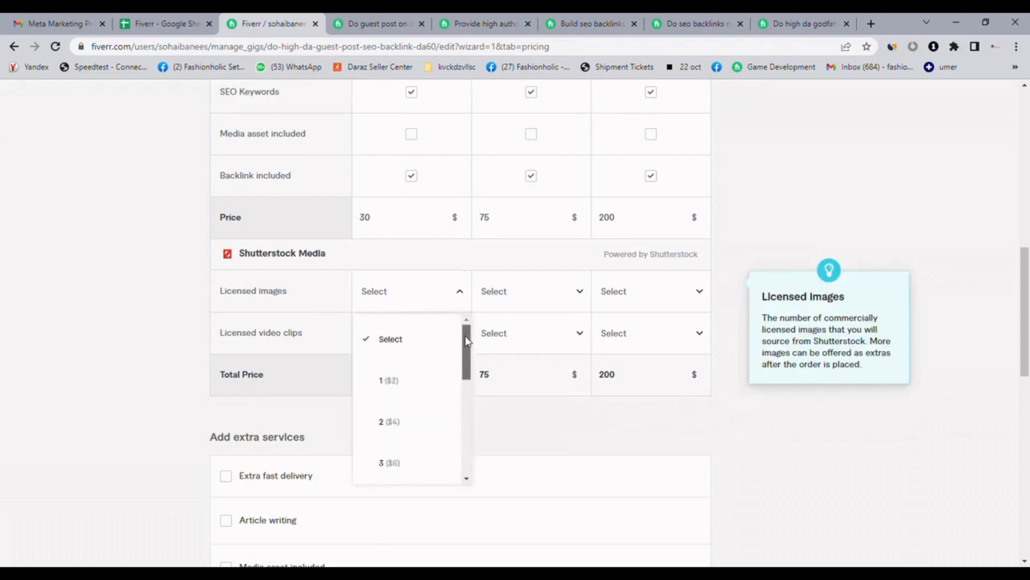
left_click(466, 304)
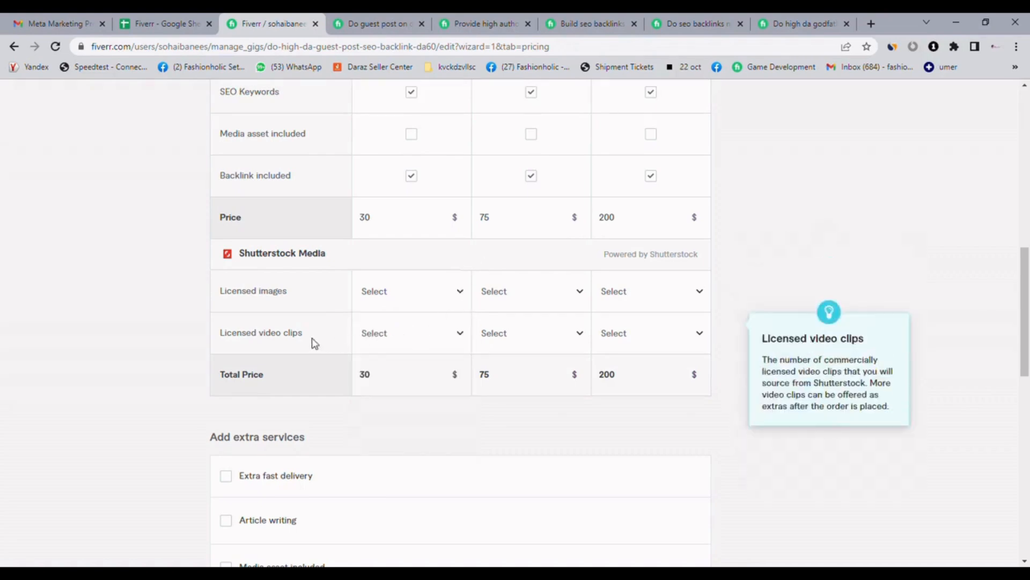
left_click(458, 338)
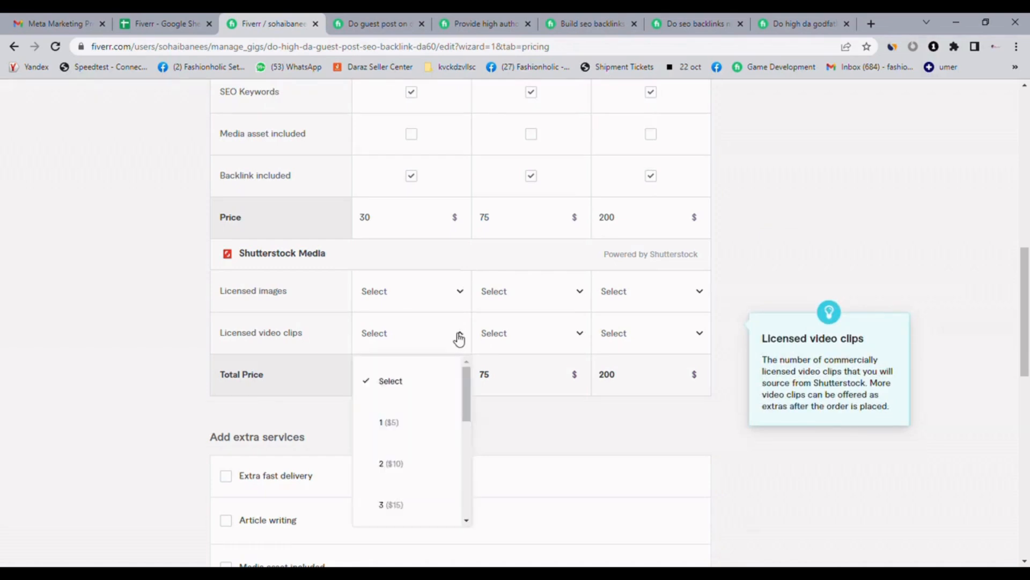
left_click(458, 338)
left_click_drag(1028, 326, 1028, 378)
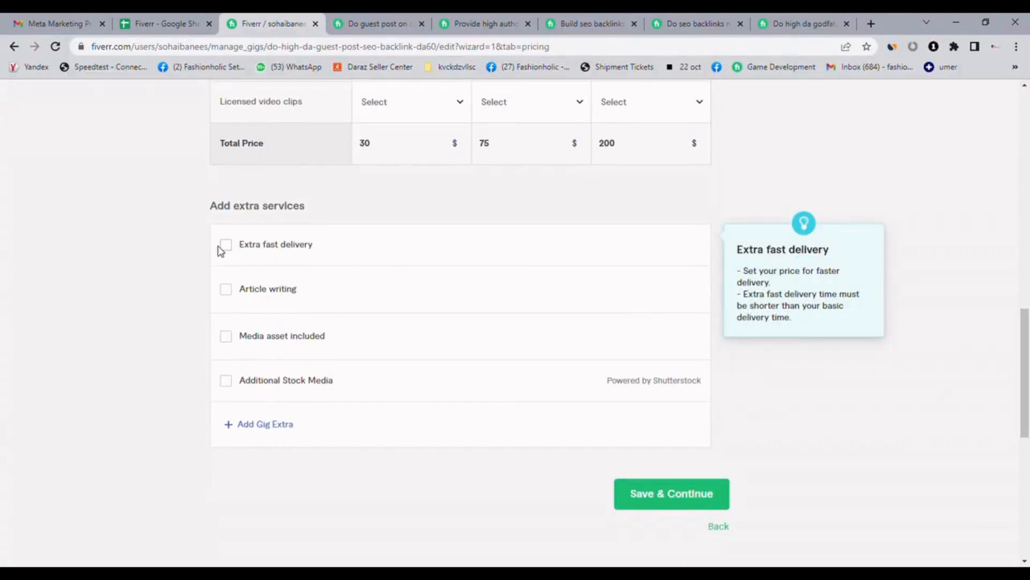
Step: Try extra fast delivery with 1 day for Basic, then clear it and switch it off
left_click(226, 247)
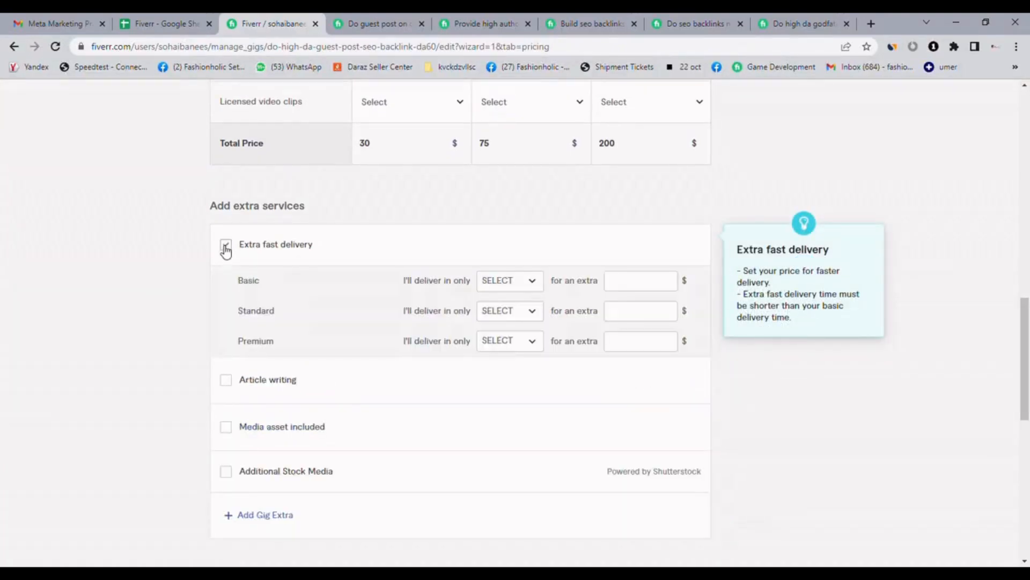
left_click(533, 285)
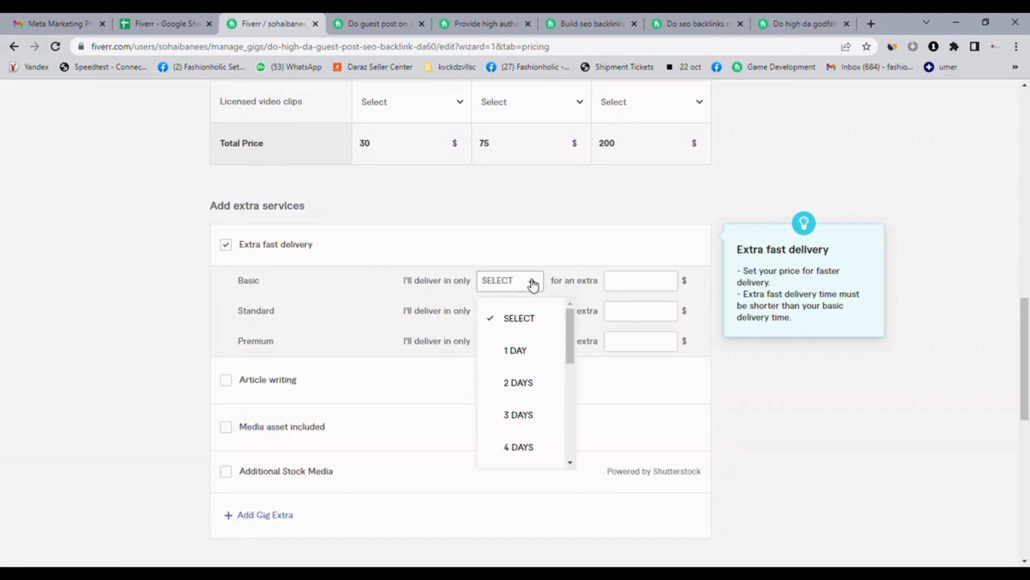
left_click(629, 285)
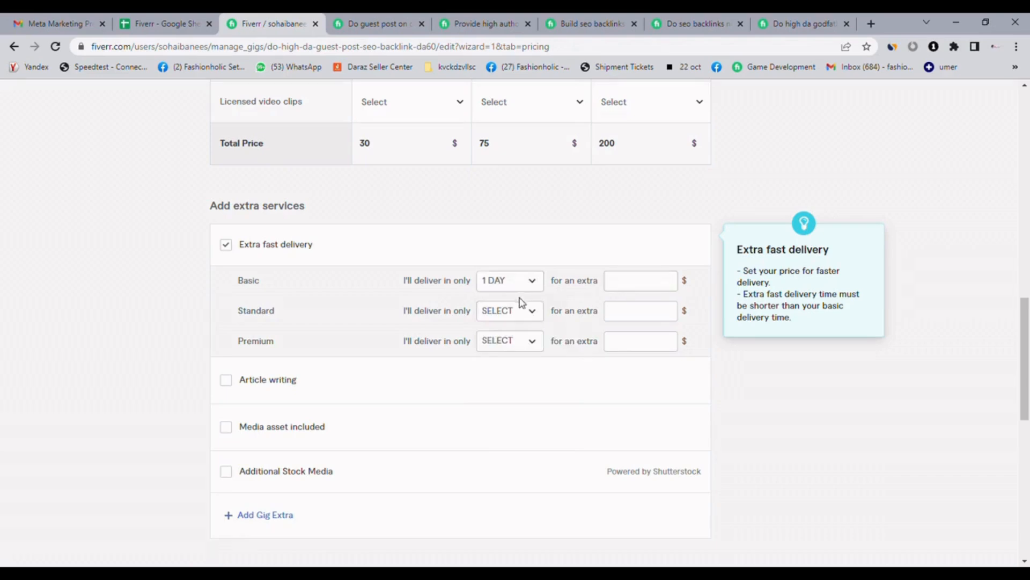
left_click(524, 314)
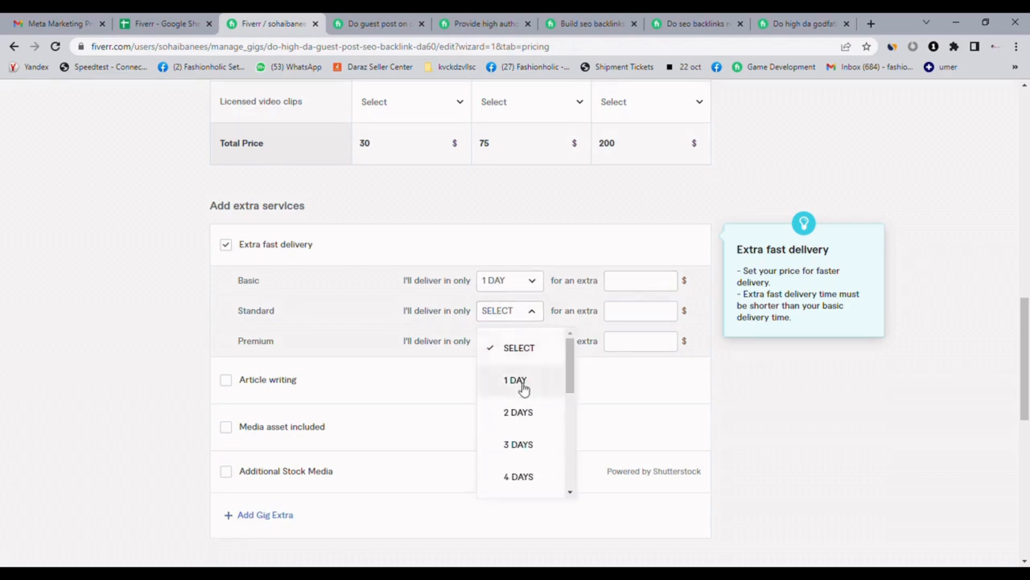
left_click(233, 255)
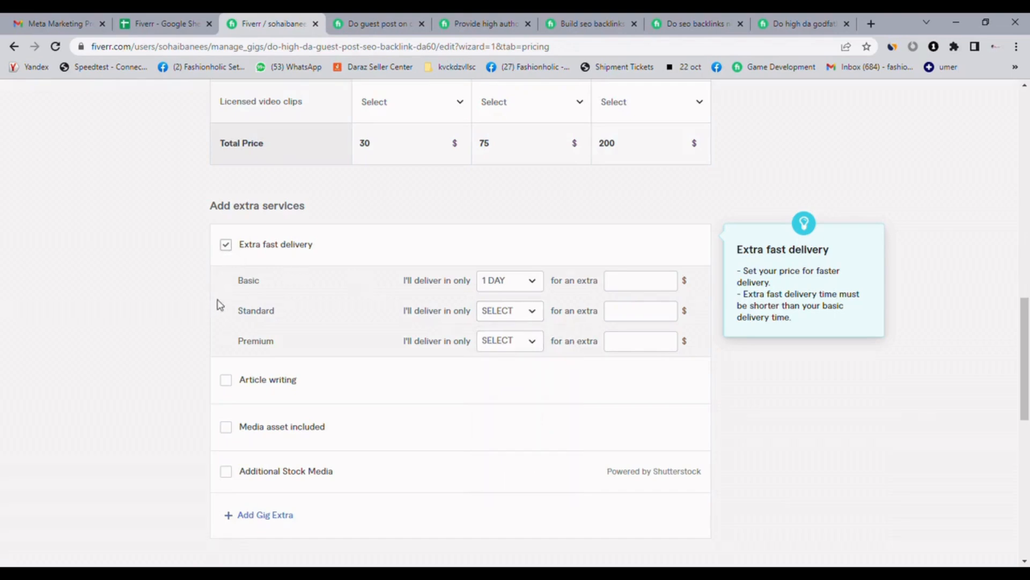
left_click(483, 284)
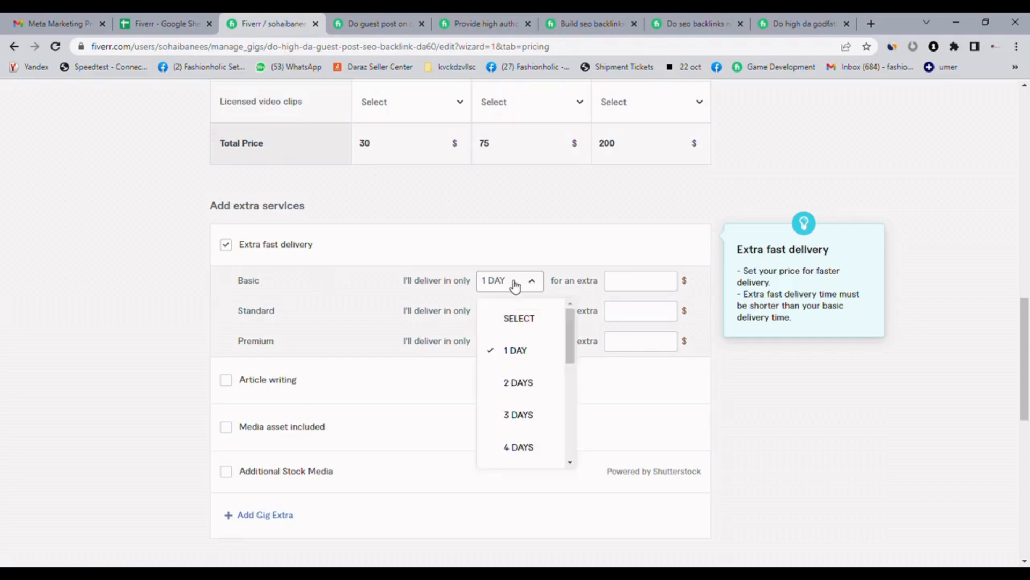
left_click(511, 317)
left_click(236, 252)
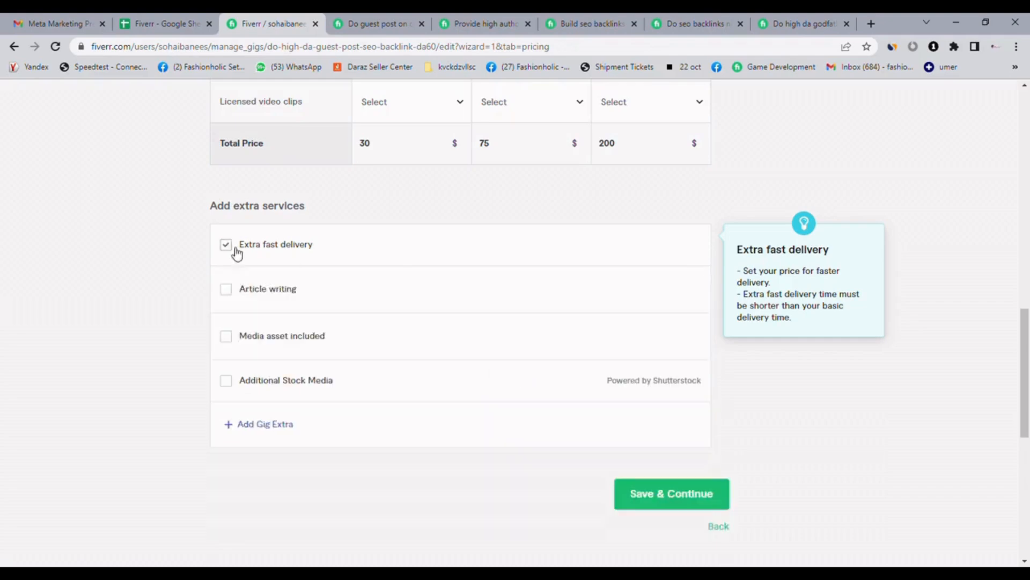
Step: Add Article writing as an extra service for $10 and 2 additional days
left_click(230, 296)
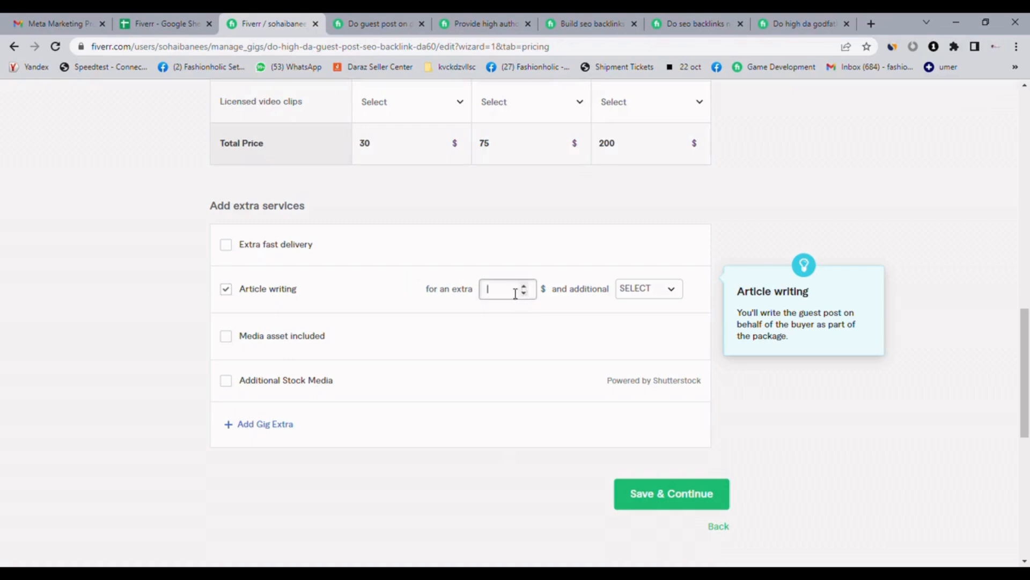
left_click(520, 286)
left_click_drag(513, 290, 481, 291)
type("10")
left_click(644, 290)
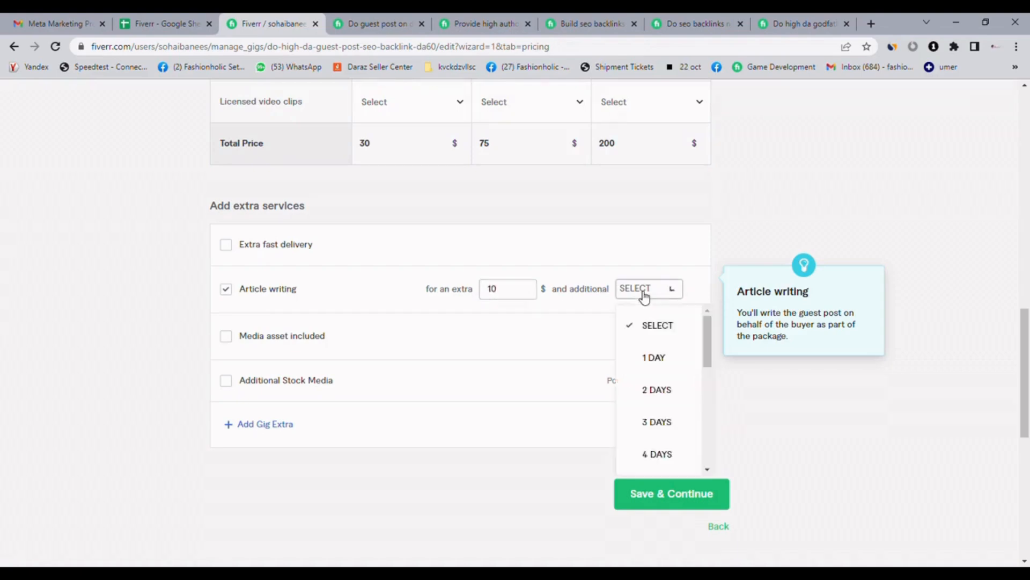
left_click(660, 391)
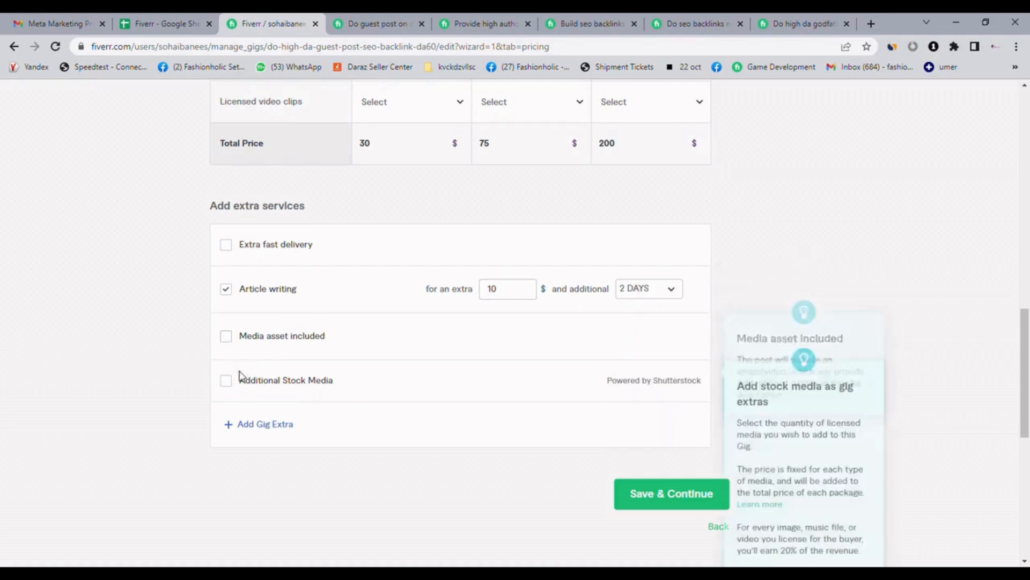
Step: Re-enable extra fast delivery with Basic at 2 days for $5
left_click(226, 245)
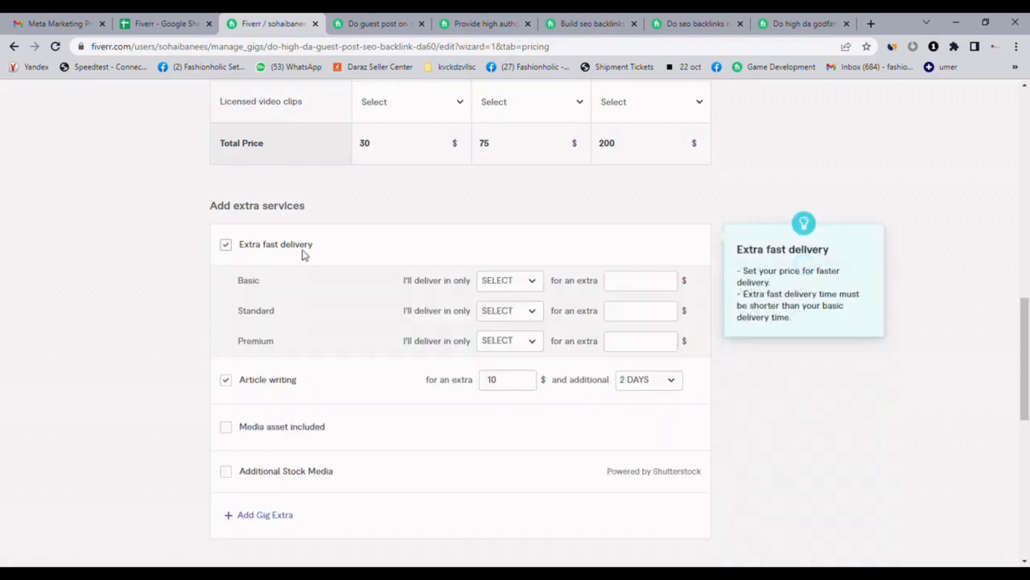
left_click(495, 285)
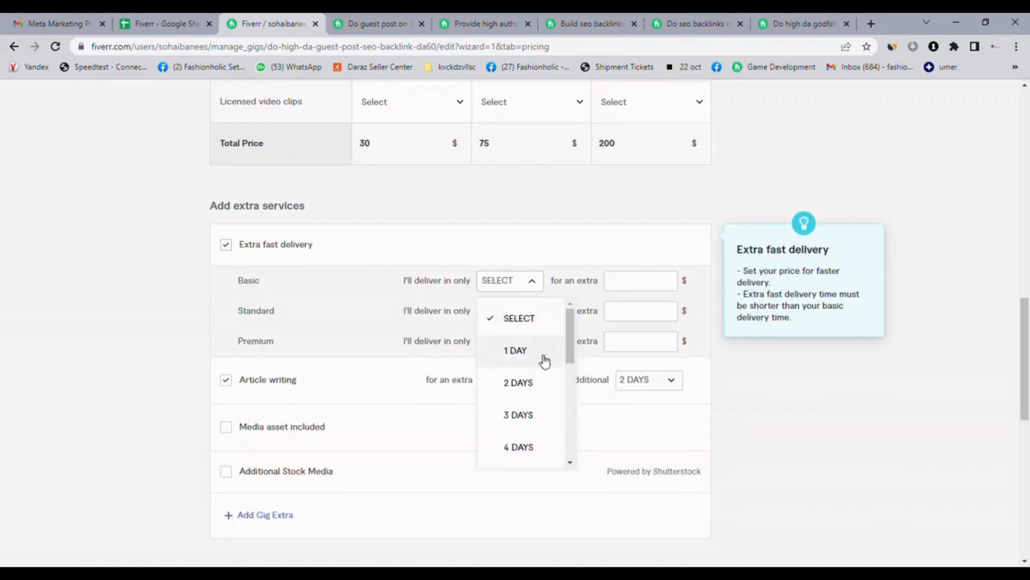
left_click(535, 382)
left_click(615, 284)
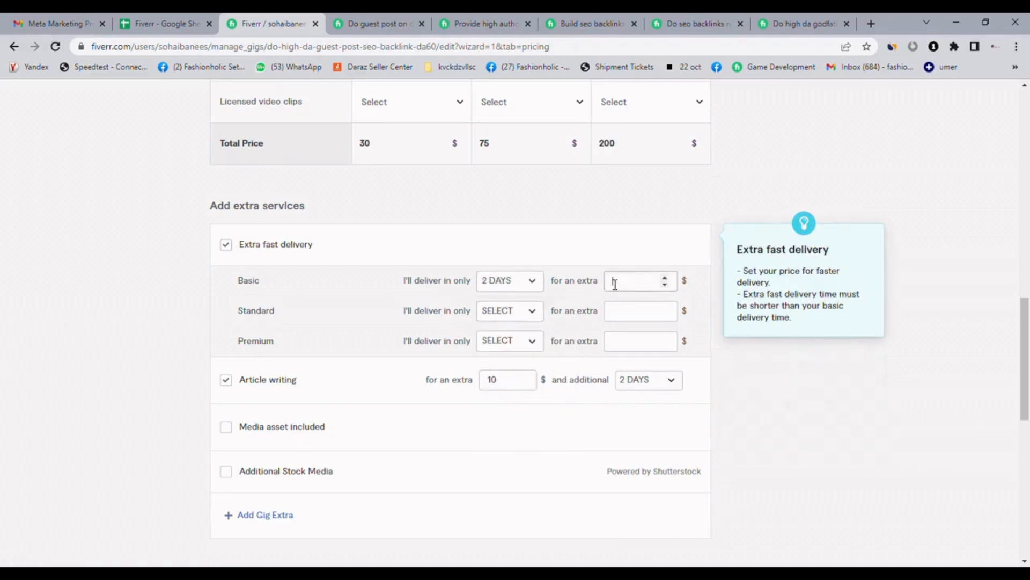
type("5")
Step: Set Standard and Premium extra fast delivery to 3 days for $15 and $50
left_click(503, 313)
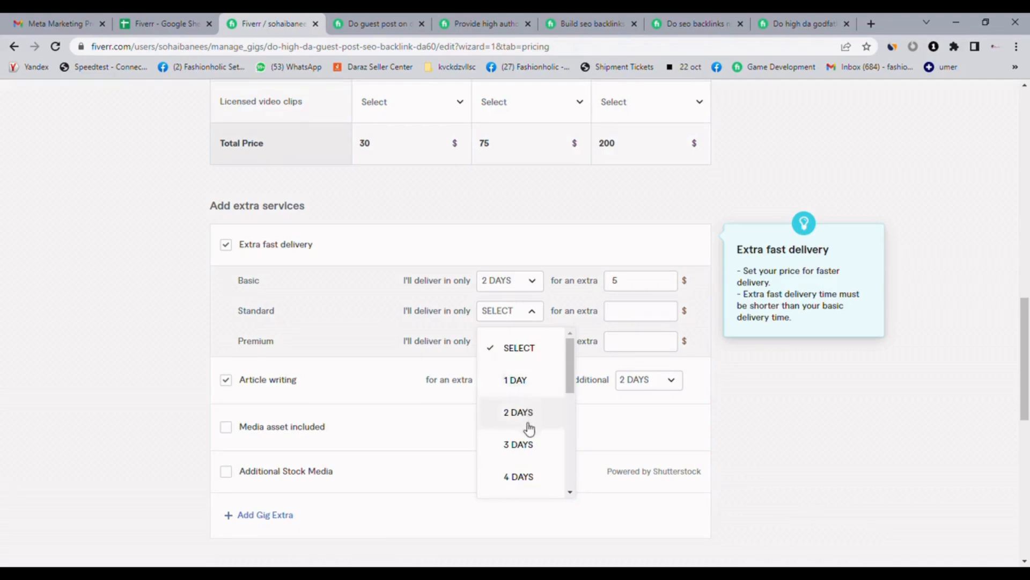
left_click(529, 445)
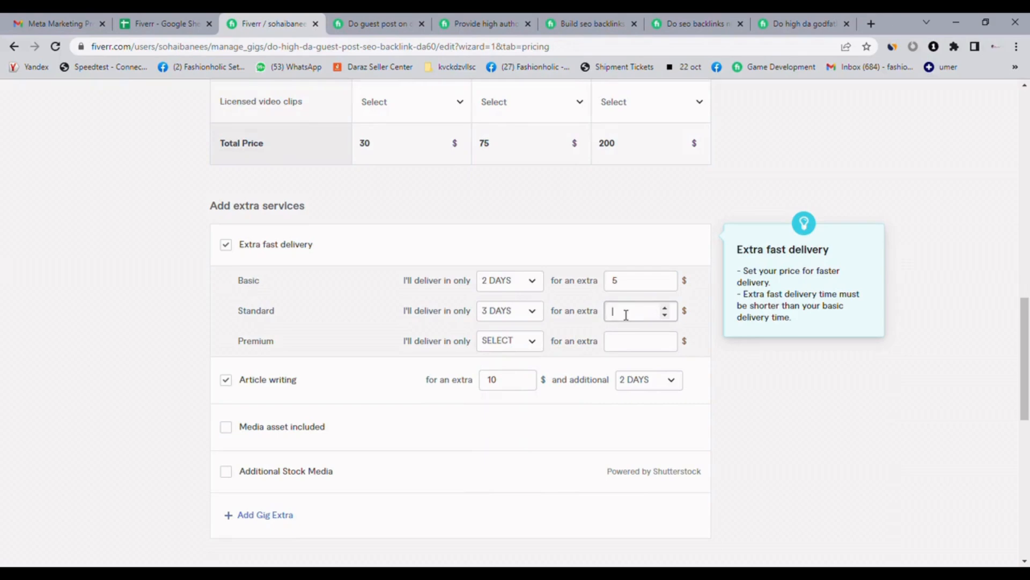
type("15")
left_click(432, 338)
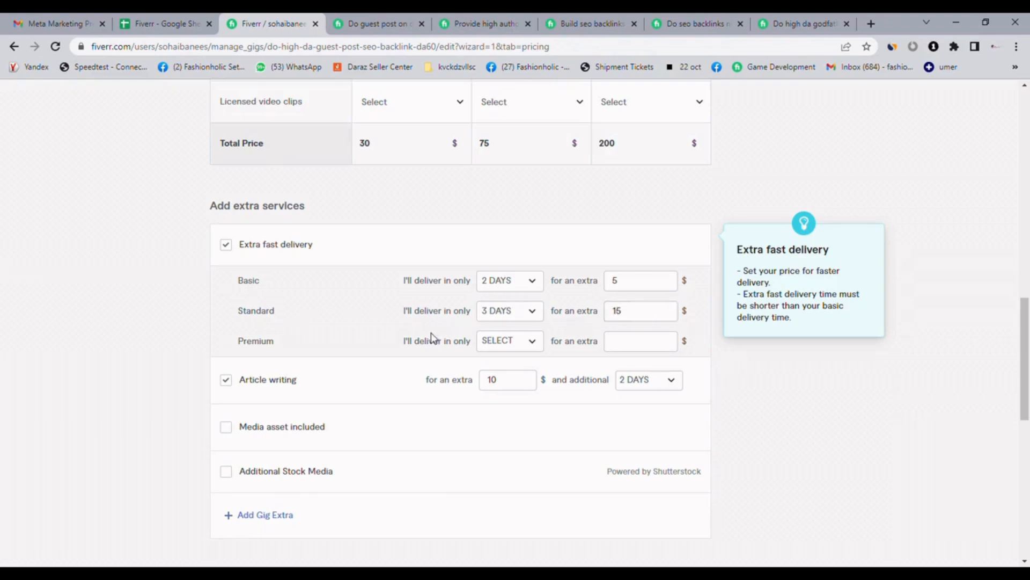
left_click(517, 342)
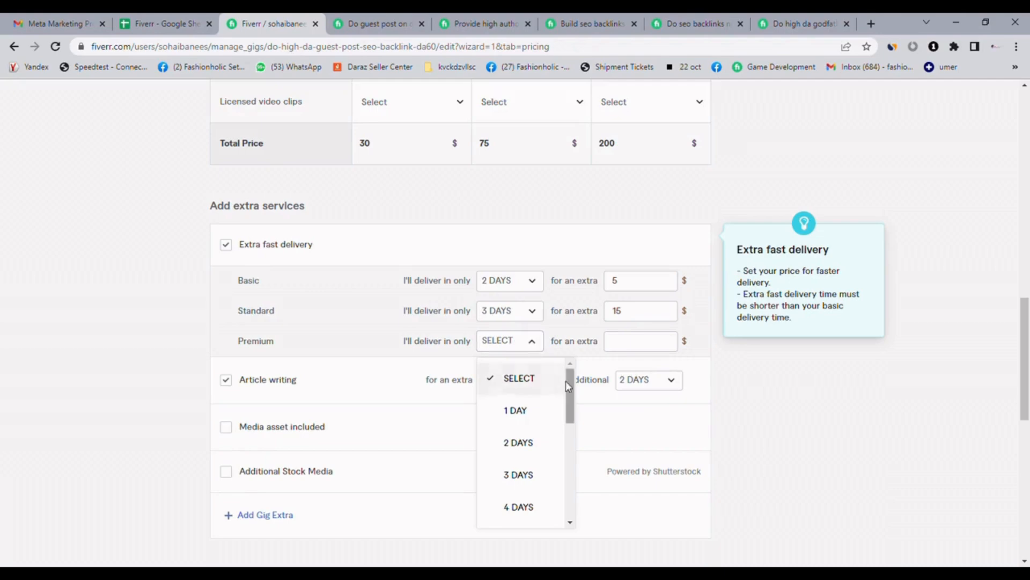
left_click(517, 475)
left_click(637, 349)
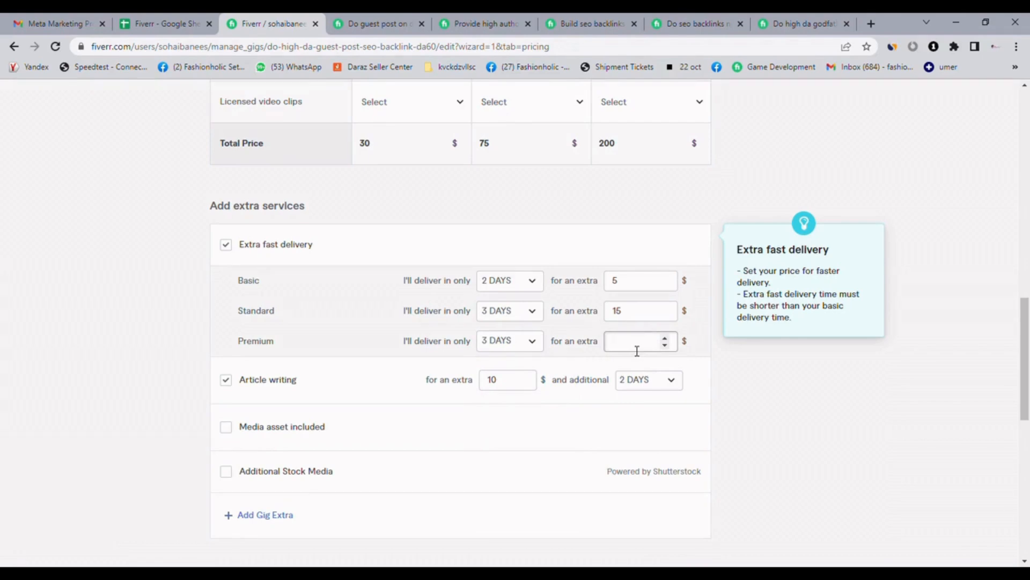
type("50")
left_click(392, 337)
left_click_drag(1028, 317, 1029, 307)
Step: Raise the Premium extra fast delivery price from 50 to 100
left_click(640, 385)
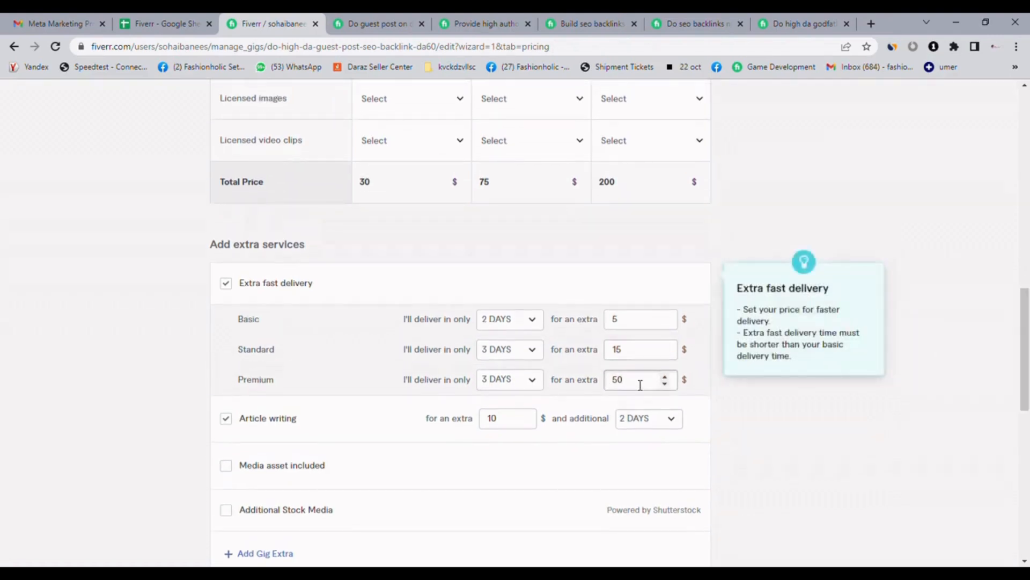
type("100")
left_click(375, 368)
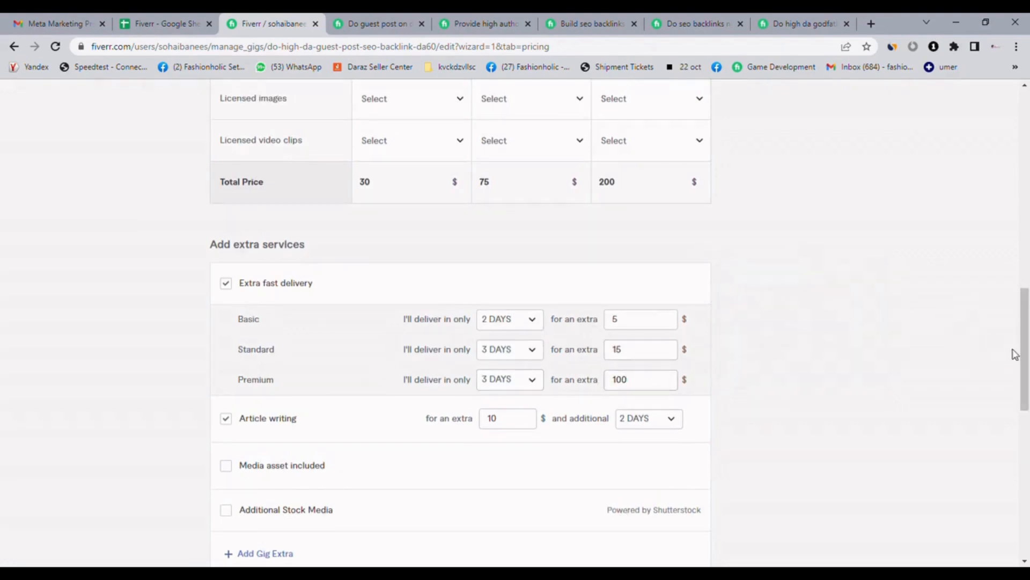
left_click_drag(1028, 363, 1029, 409)
mouse_move(1027, 409)
left_mouse_down()
mouse_move(1028, 347)
mouse_move(1029, 401)
left_mouse_up()
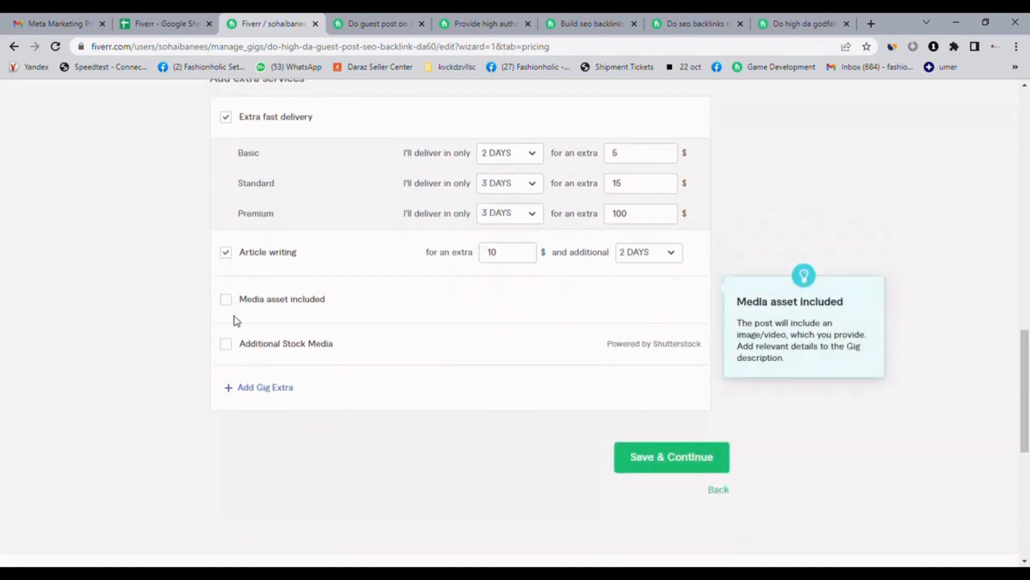
Step: Save the pricing and delete the existing gig description text
left_click(639, 457)
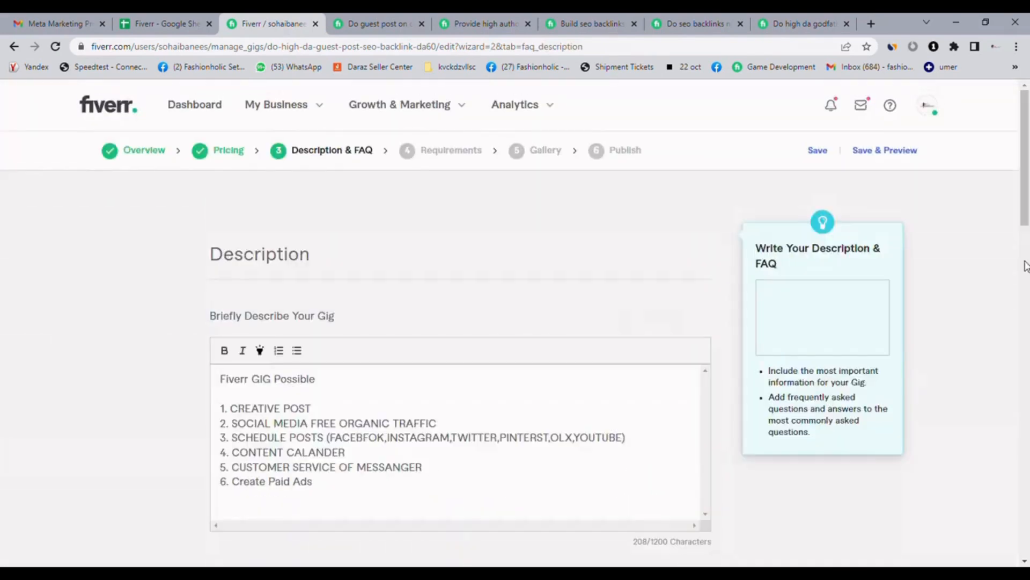
scroll(1026, 223, "down", 1)
scroll(1027, 222, "down", 3)
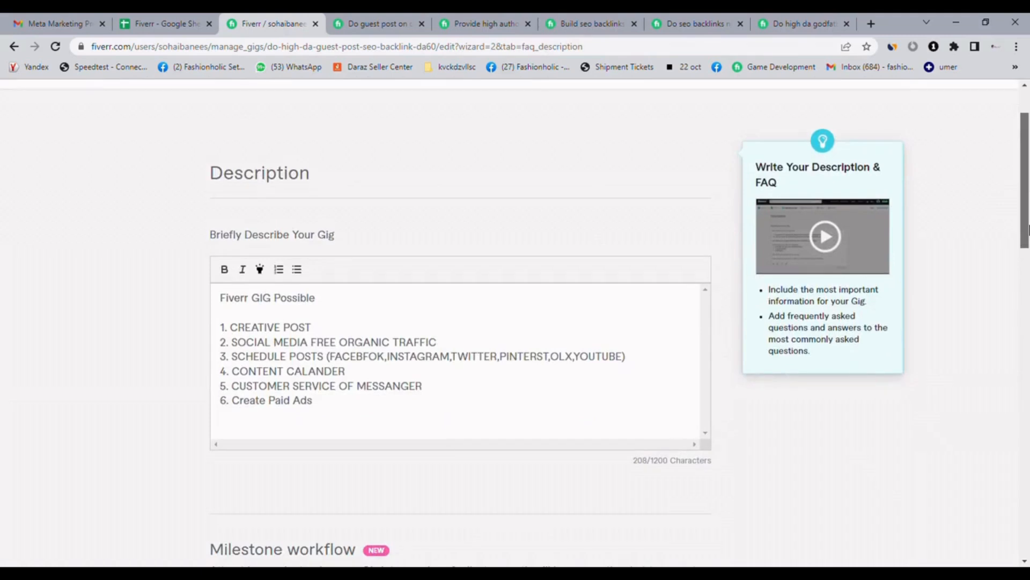
left_click_drag(331, 388, 211, 287)
key("BackSpace")
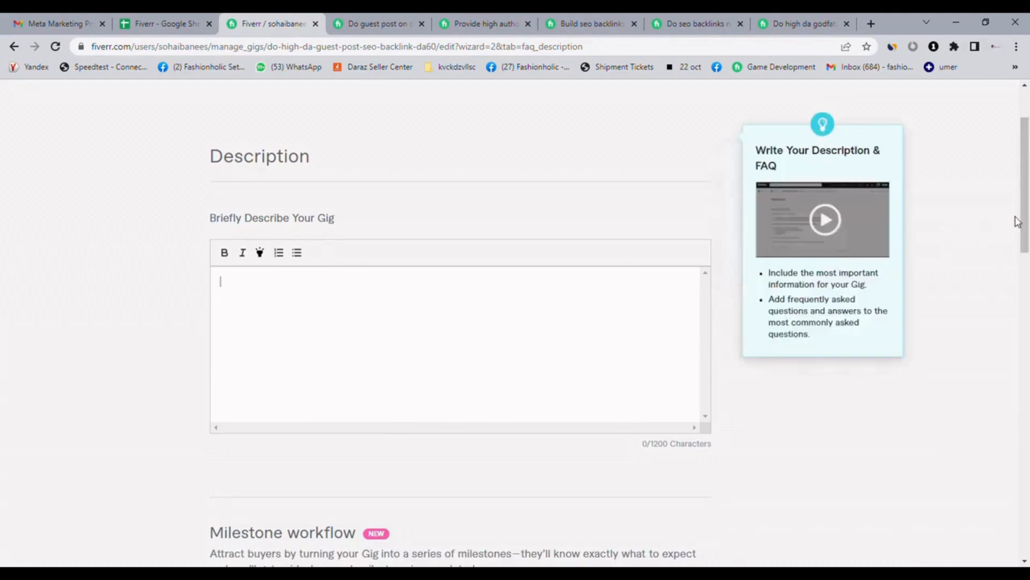
left_click_drag(1027, 214, 1029, 224)
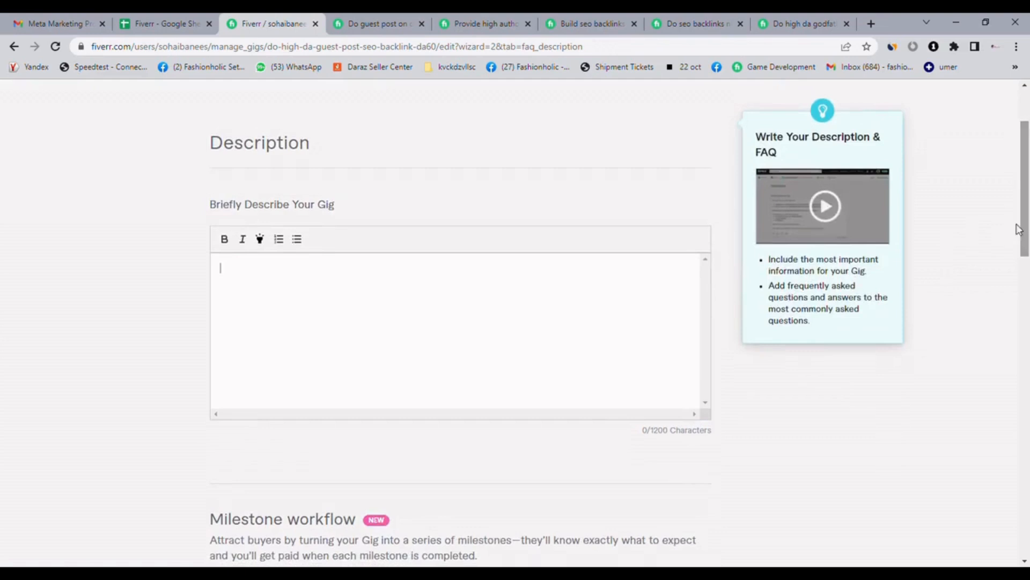
Step: Paste the outline with Introduction, Why Me? Why you Should Hire me, and What's Included headings
left_click(428, 327)
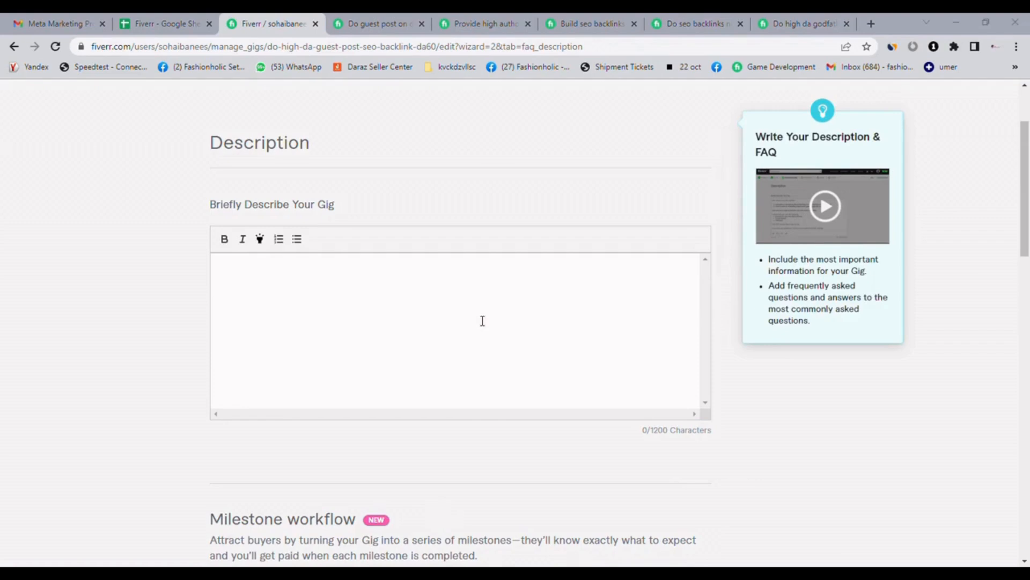
left_click(364, 287)
type("Introduction    Why Me? Why you Should Hire me    What's Included / What i am Offering")
left_click(364, 287)
left_click(317, 277)
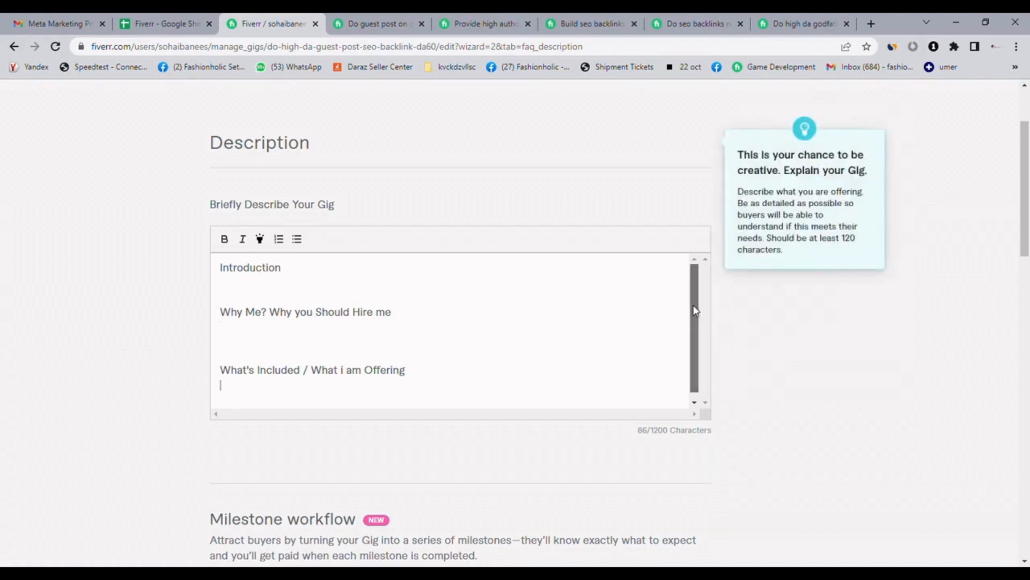
scroll(695, 316, "down", 1)
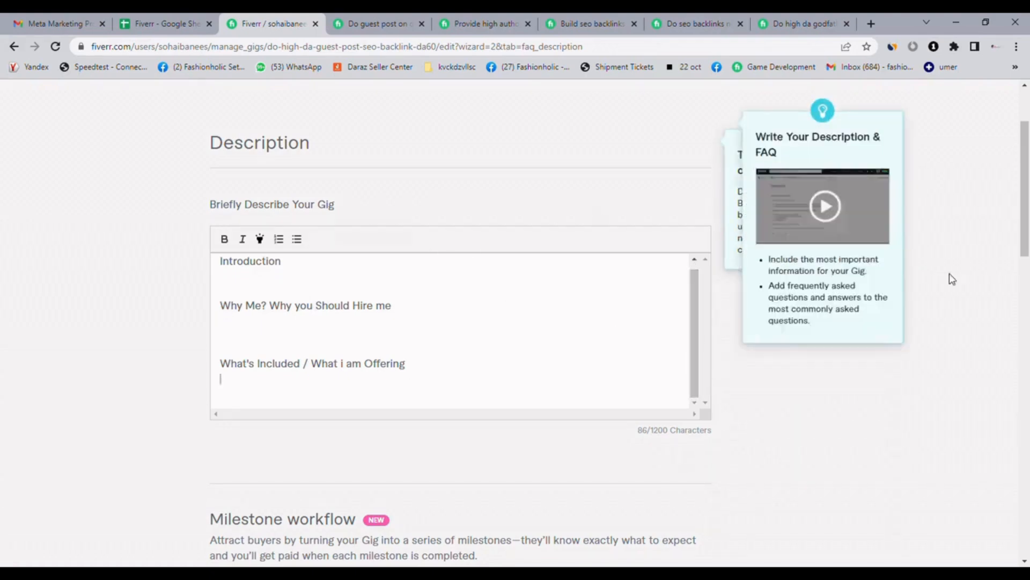
scroll(1028, 169, "up", 2)
scroll(1028, 169, "down", 1)
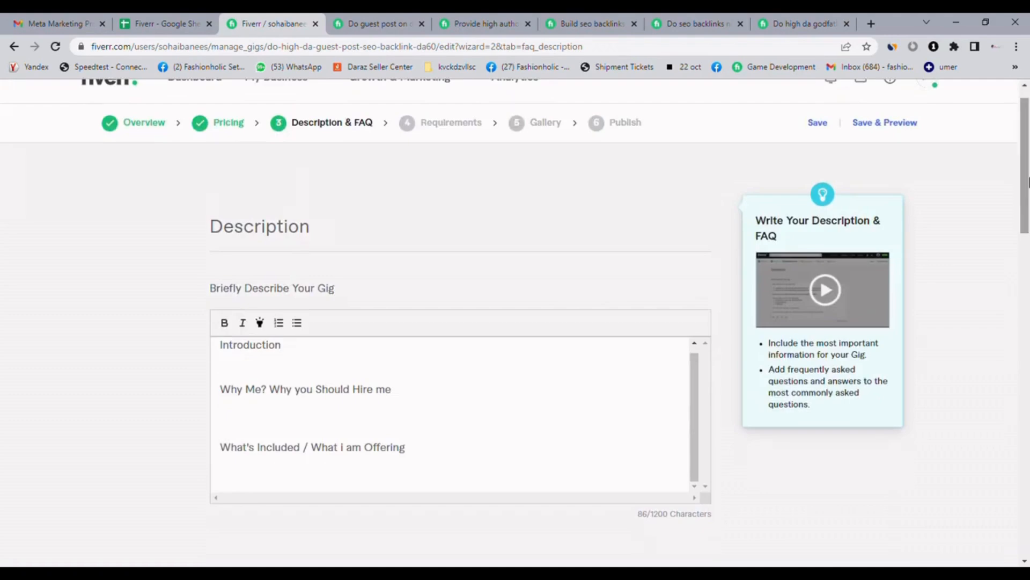
left_click(172, 22)
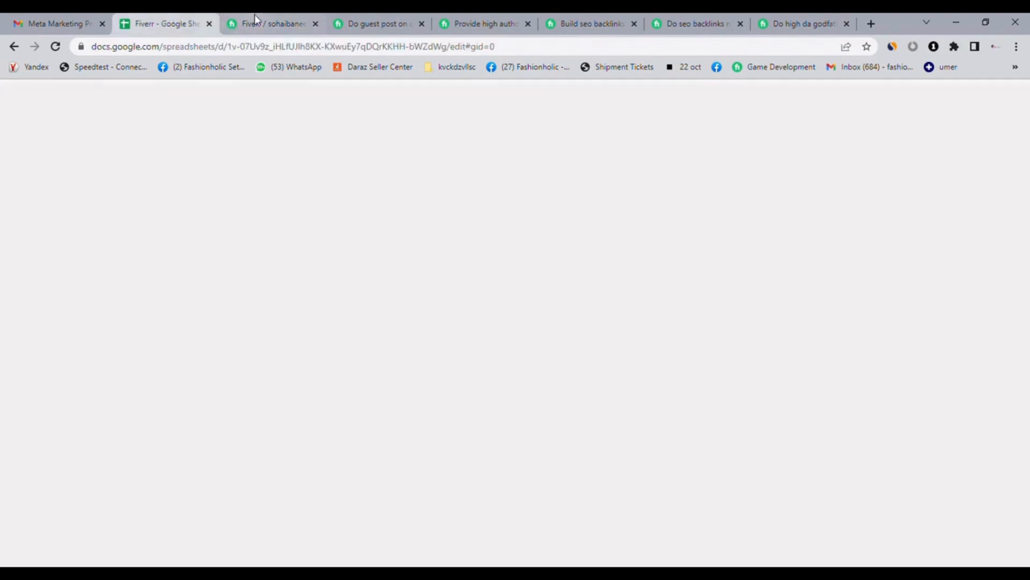
Step: Select the gig title in cell B6 of the Fiverr planning spreadsheet
left_click(254, 14)
left_click(166, 21)
scroll(990, 196, "up", 3)
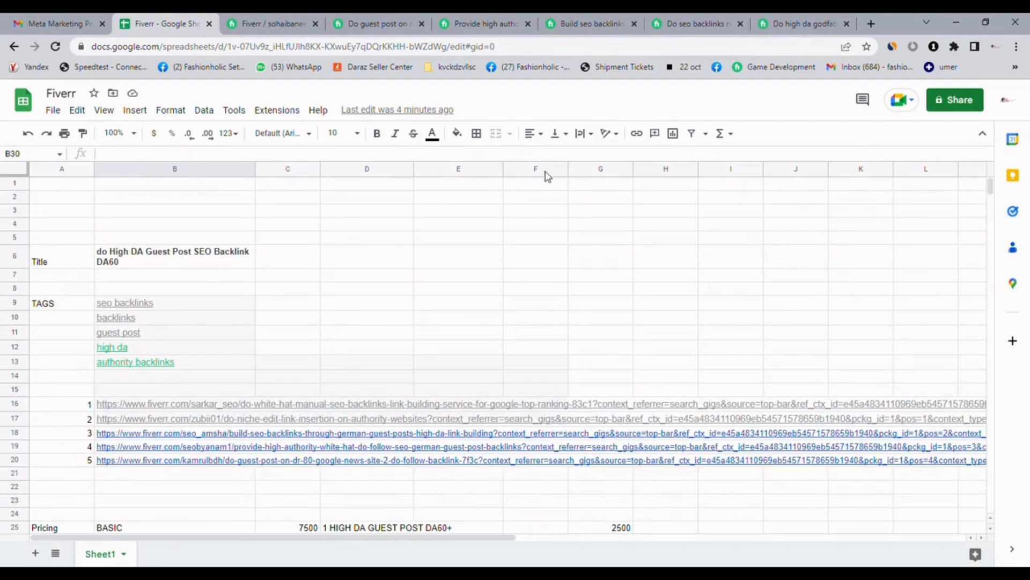
left_click(201, 251)
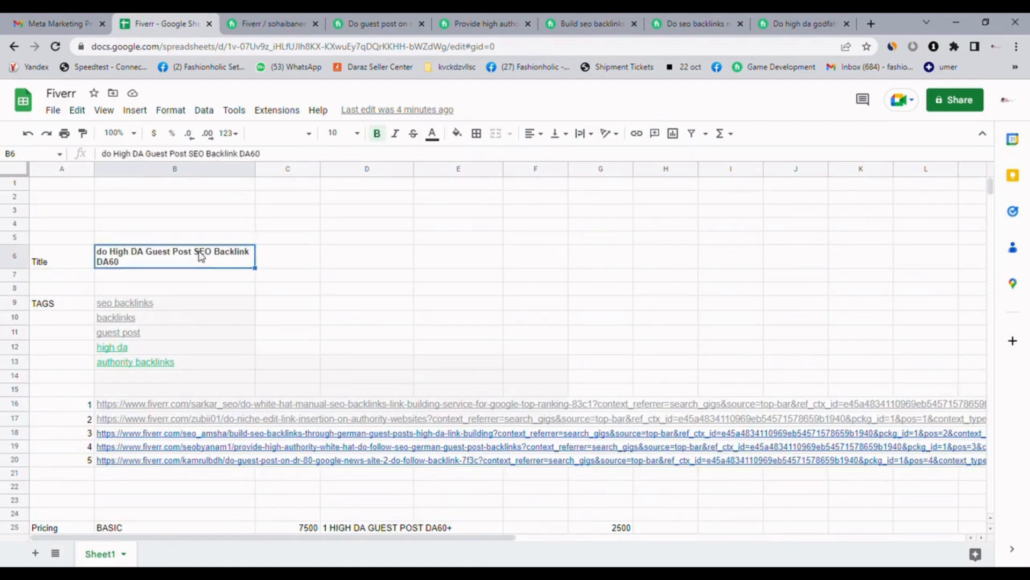
Step: Replace 'Introduction' with the title 'I will do High DA Guest Post SEO Backlink DA60+'
left_click(268, 24)
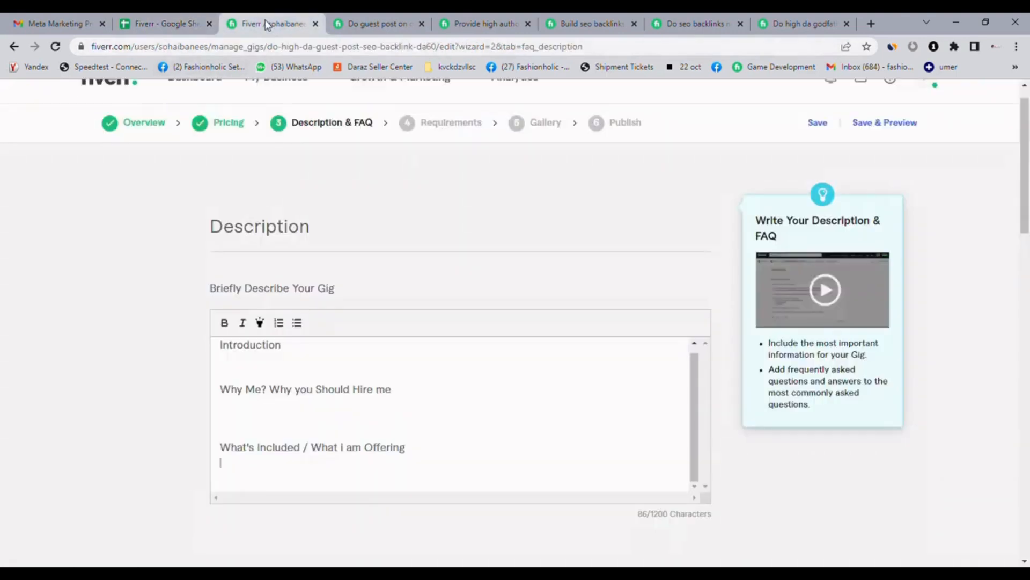
left_click(299, 339)
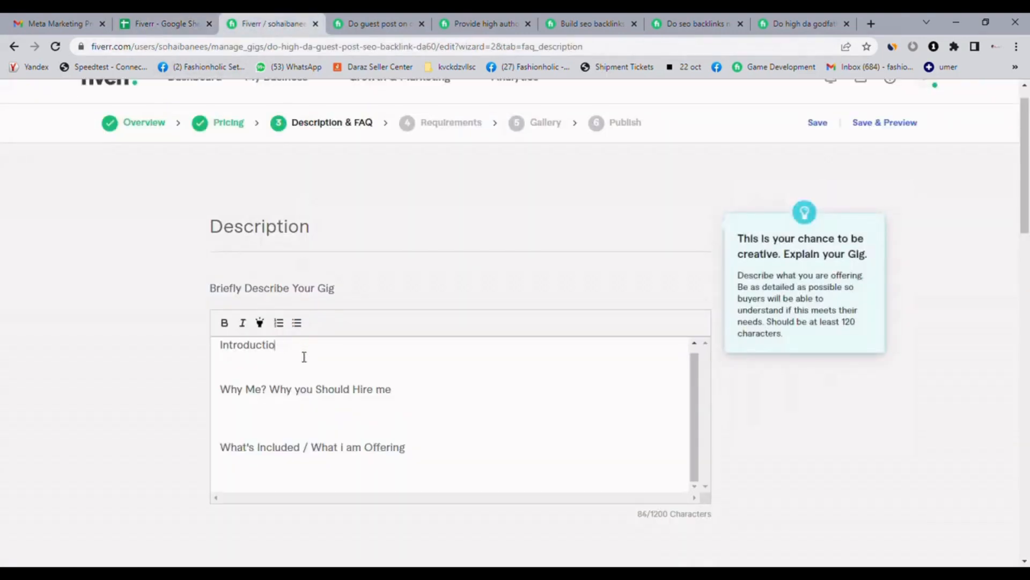
key("BackSpace")
key("BackSpace")
key("BackSpace")
key("BackSpace")
key("BackSpace")
key("BackSpace")
key("BackSpace")
key("BackSpace")
key("BackSpace")
type("do High DA Guest Post SEO Backlink DA60")
left_click(230, 350)
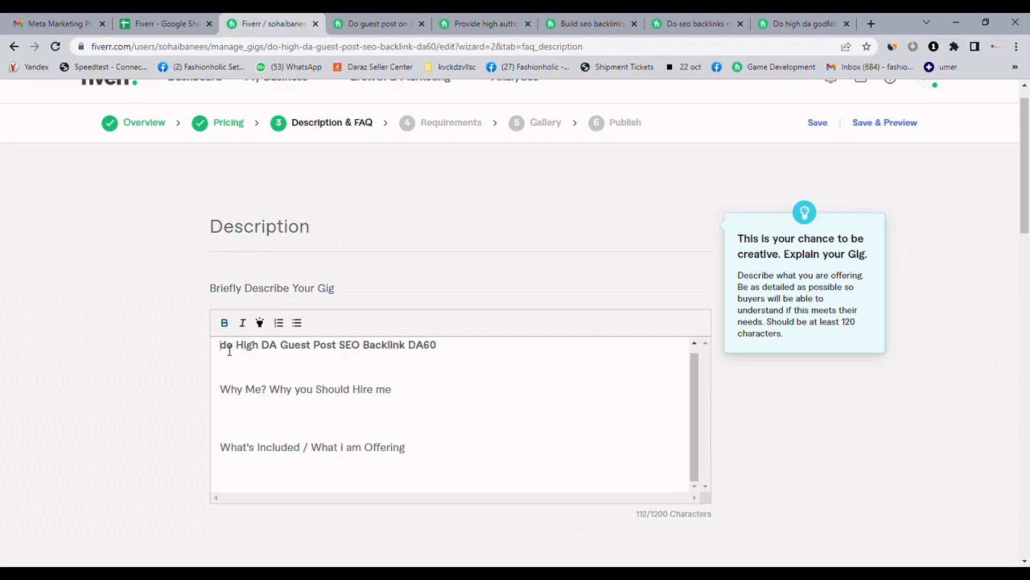
type("I ")
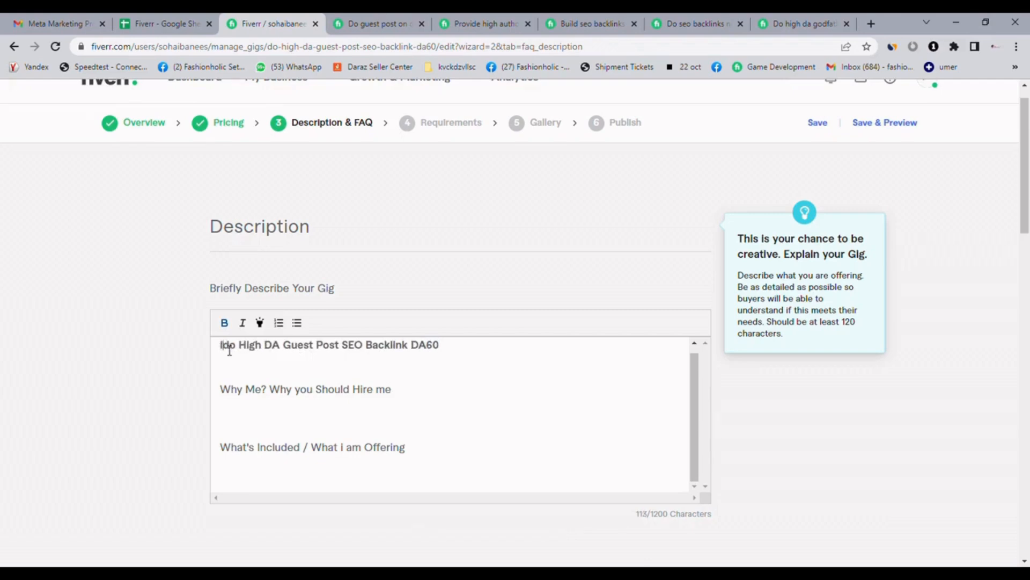
type("will")
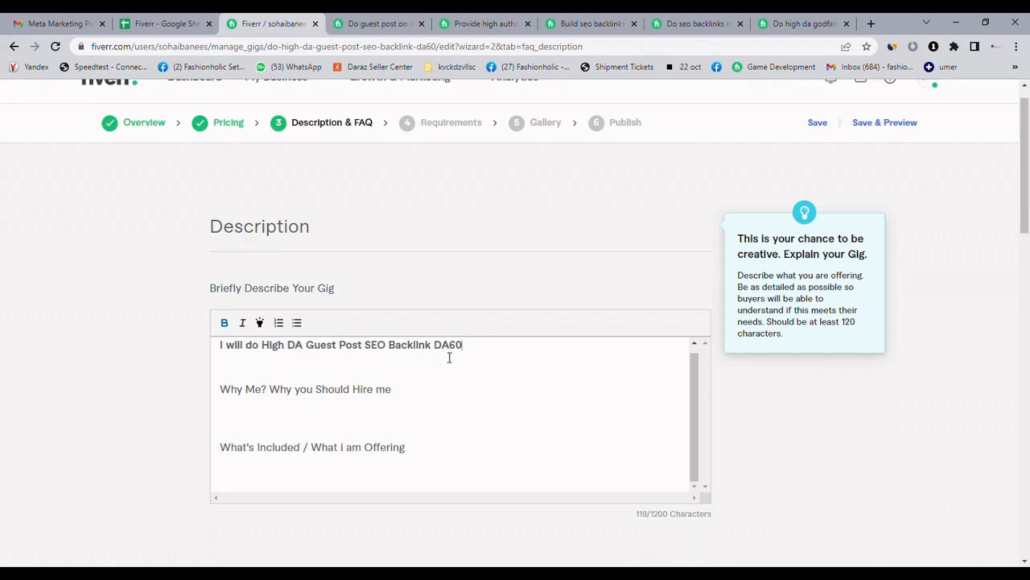
type("+")
key("Down")
key("Down")
key("Up")
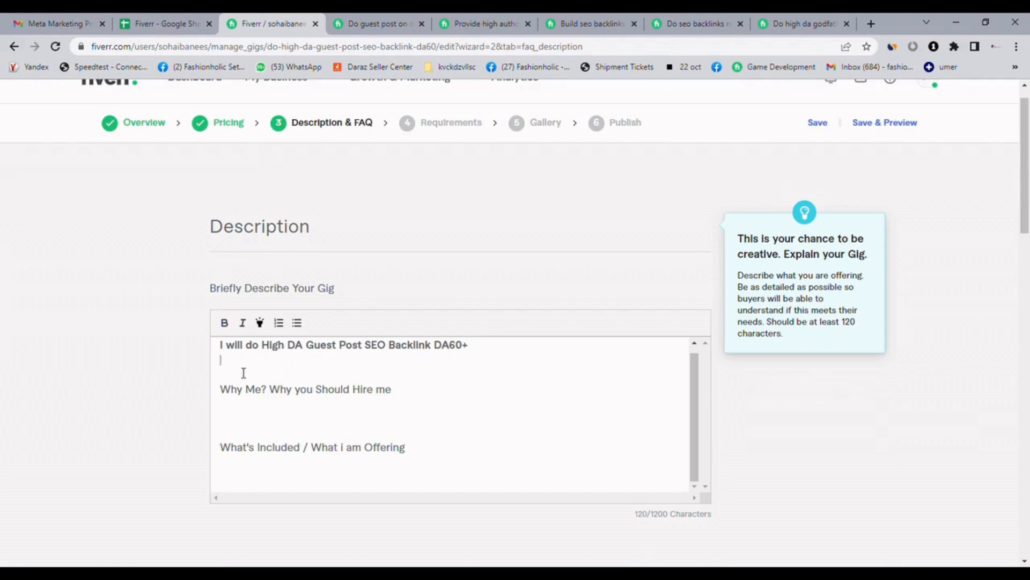
left_click(395, 16)
Step: Read the DR 80 gig's About This Gig, highlighting its opening and Guest Post Backlink sentences
left_click_drag(1026, 102, 1027, 138)
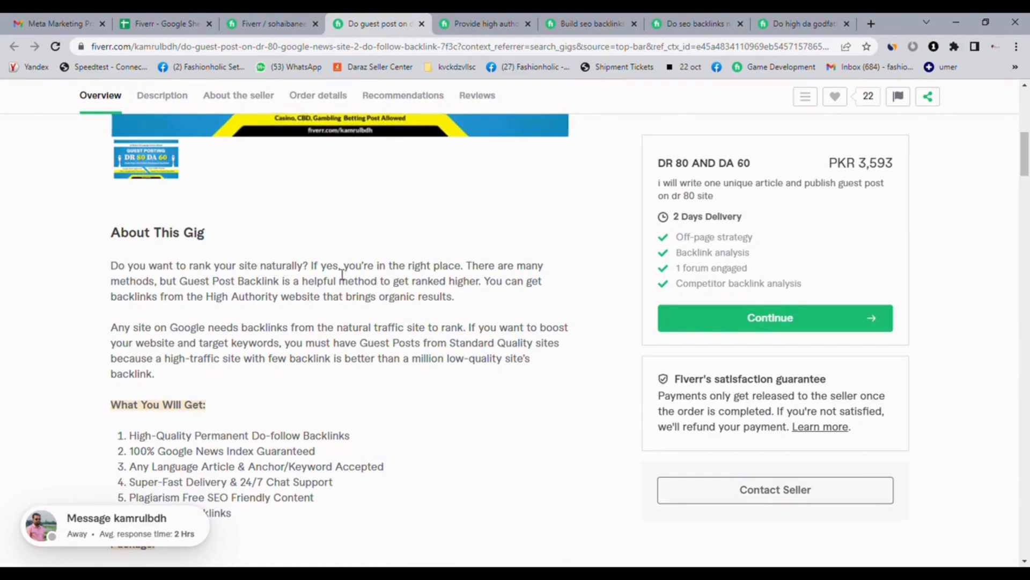
left_click(473, 23)
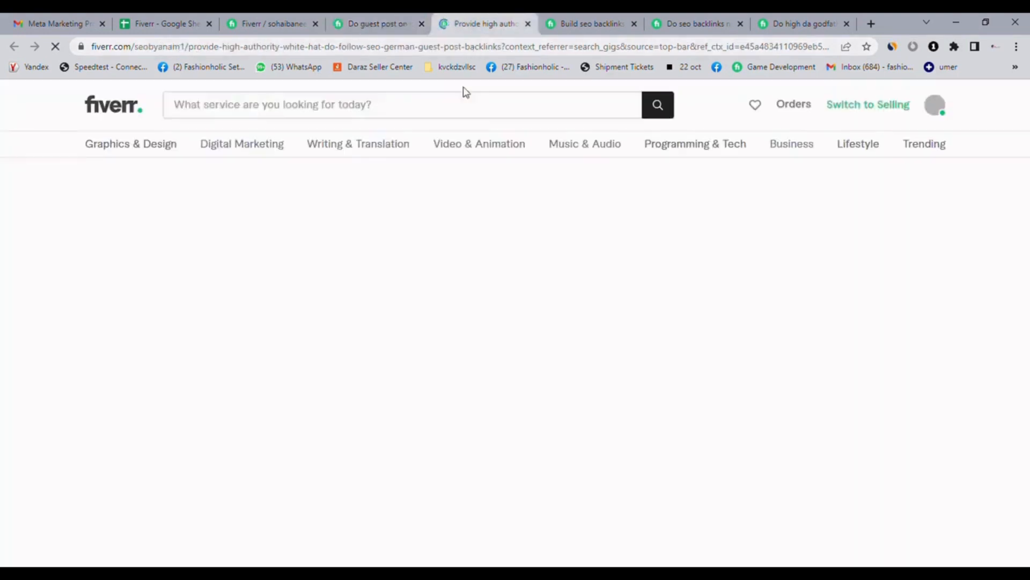
left_click_drag(1029, 99, 1029, 137)
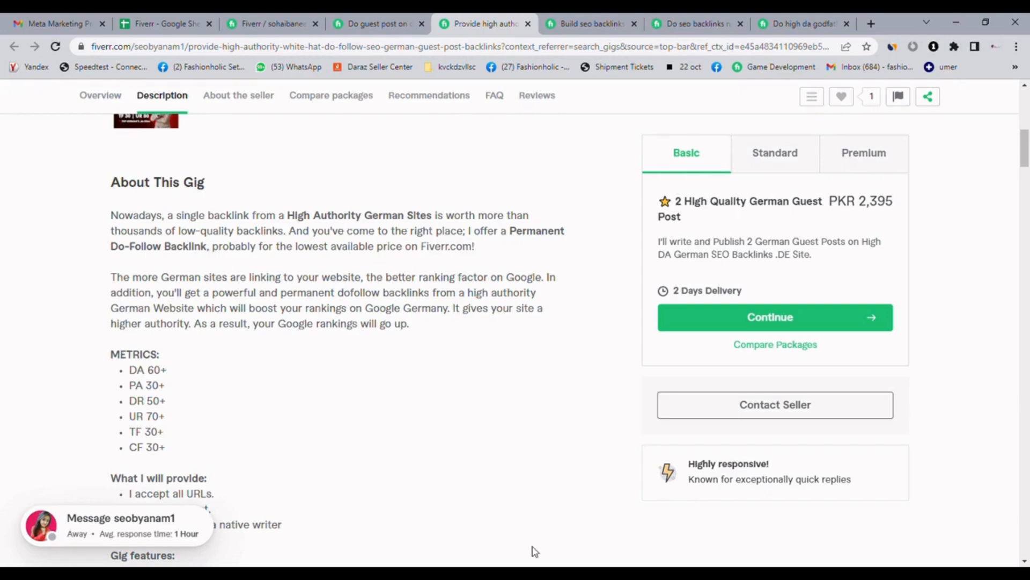
left_click(542, 572)
left_click(366, 19)
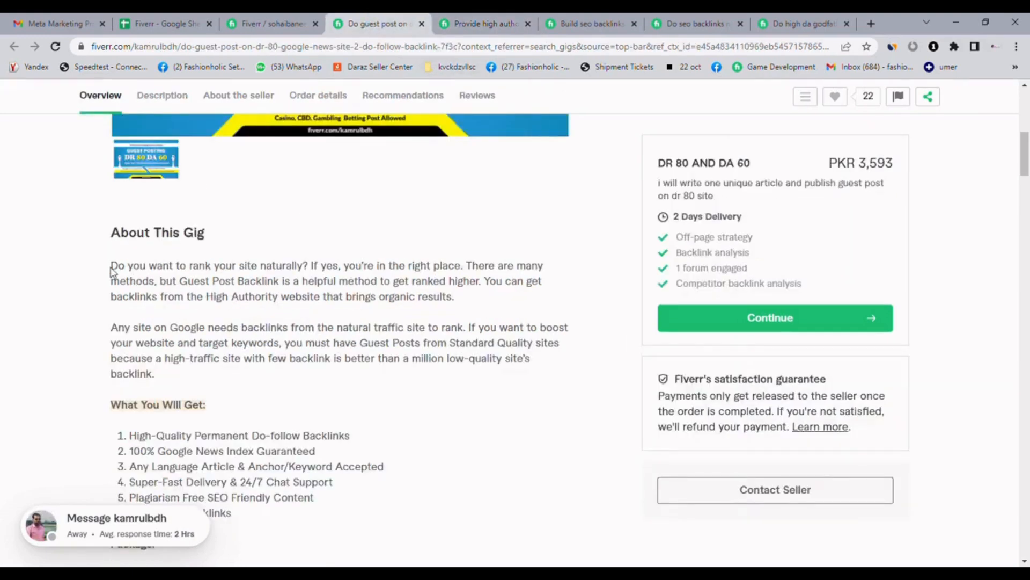
left_click_drag(111, 267, 460, 278)
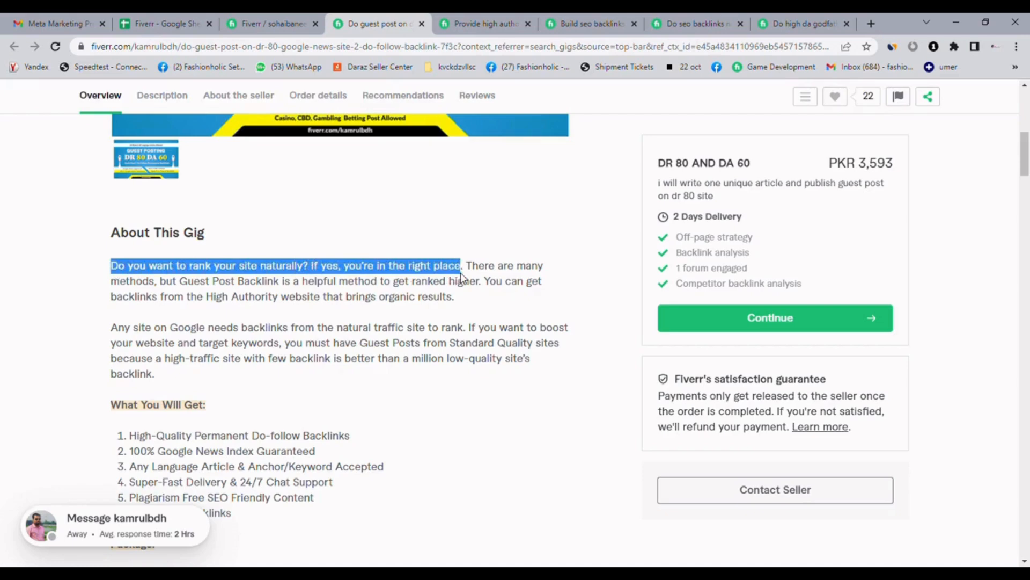
left_click(545, 572)
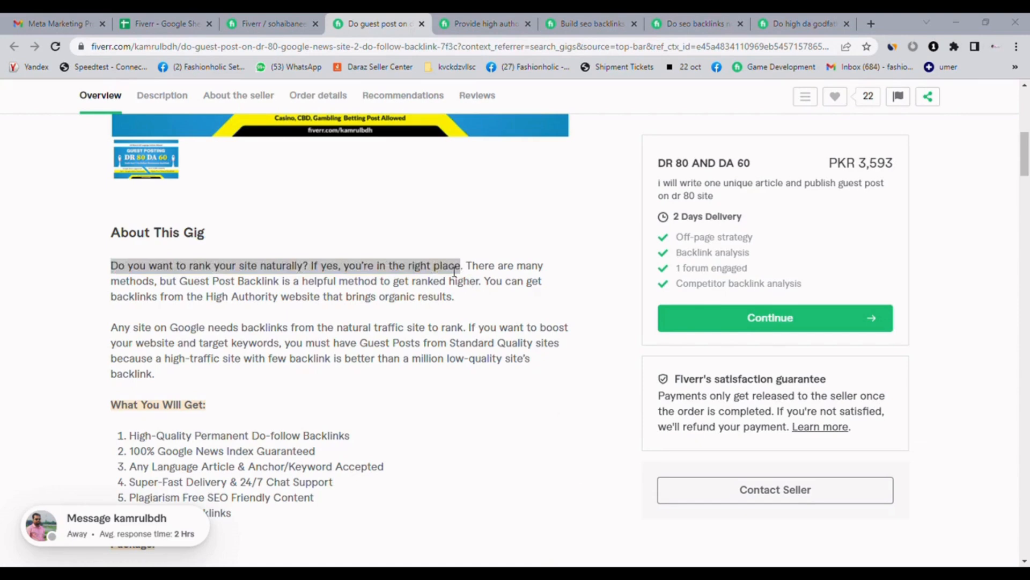
left_click(372, 256)
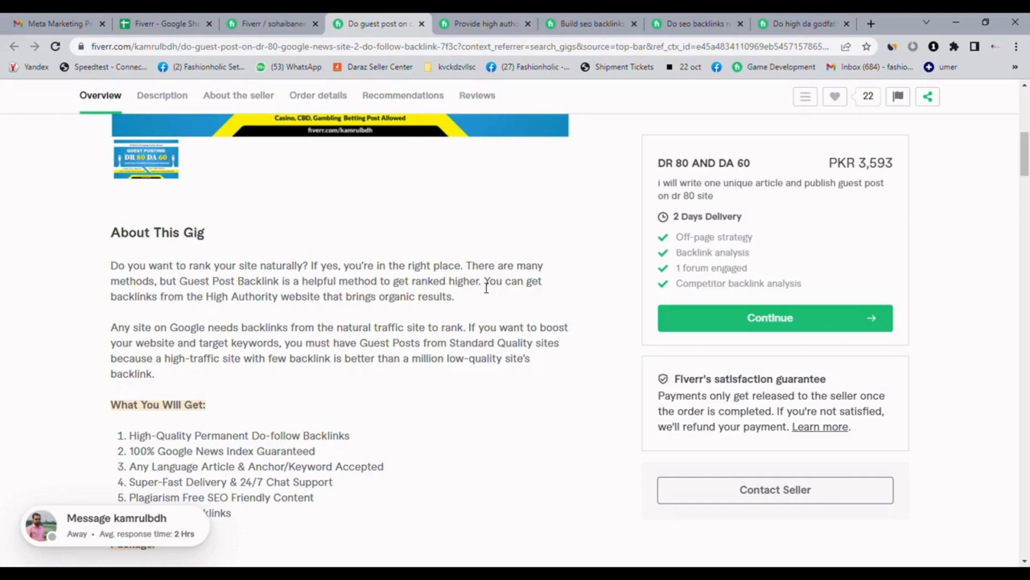
left_click_drag(487, 287, 166, 287)
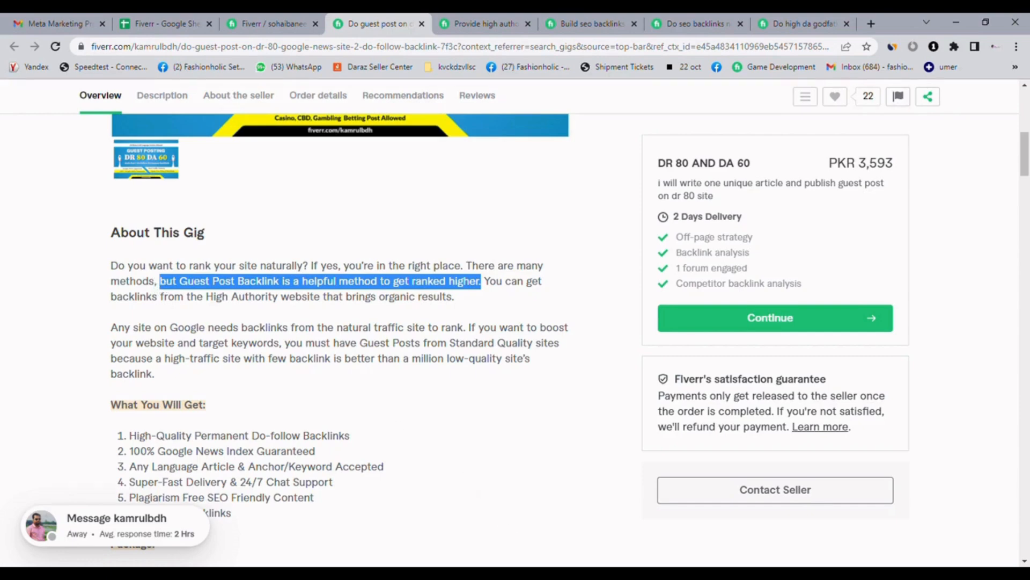
Step: Compare the DR 80 and high-authority German guest post gig descriptions side by side
left_click(544, 573)
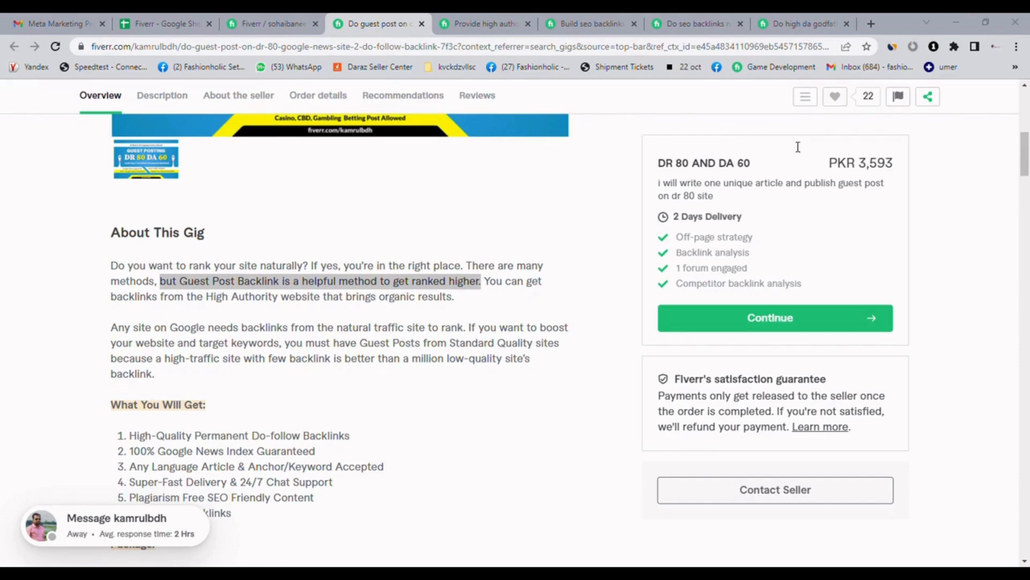
left_click(393, 19)
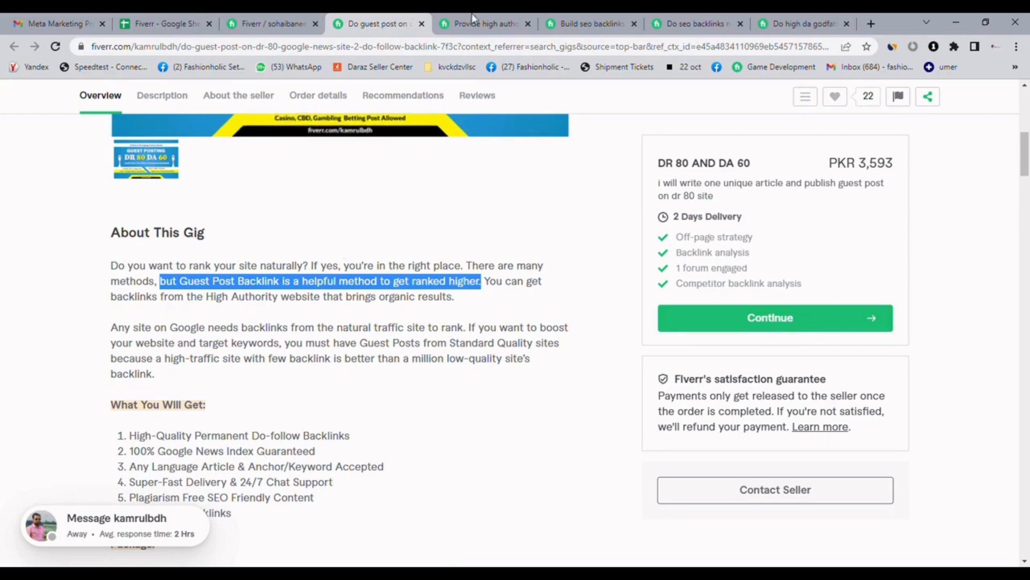
left_click(489, 21)
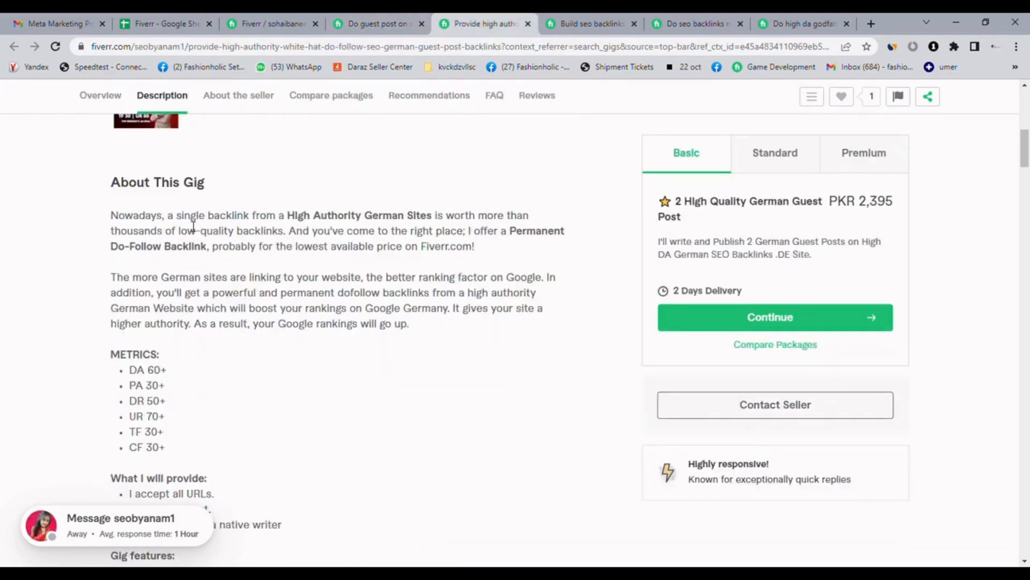
left_click(378, 23)
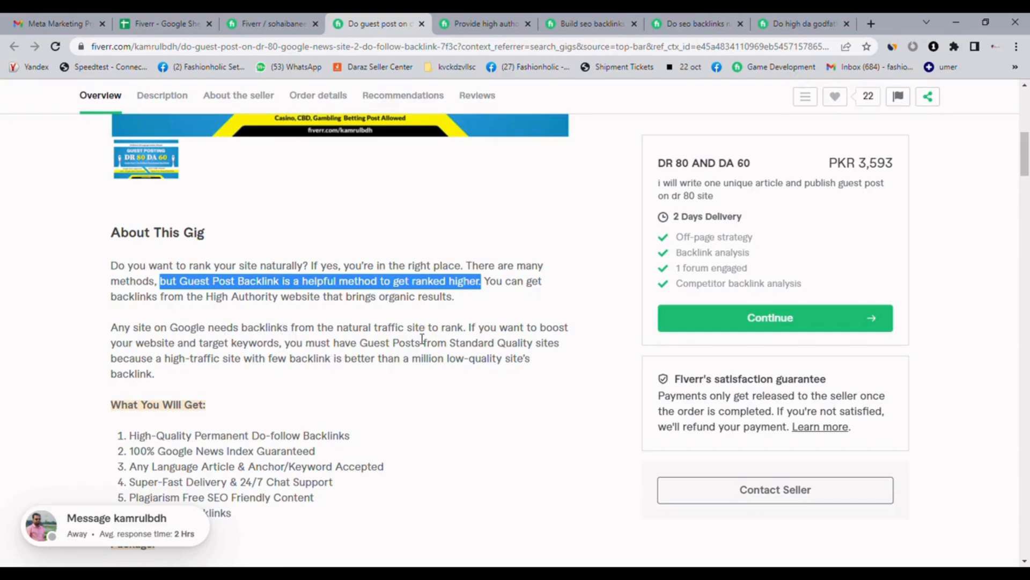
left_click(497, 18)
left_click(368, 17)
left_click(460, 18)
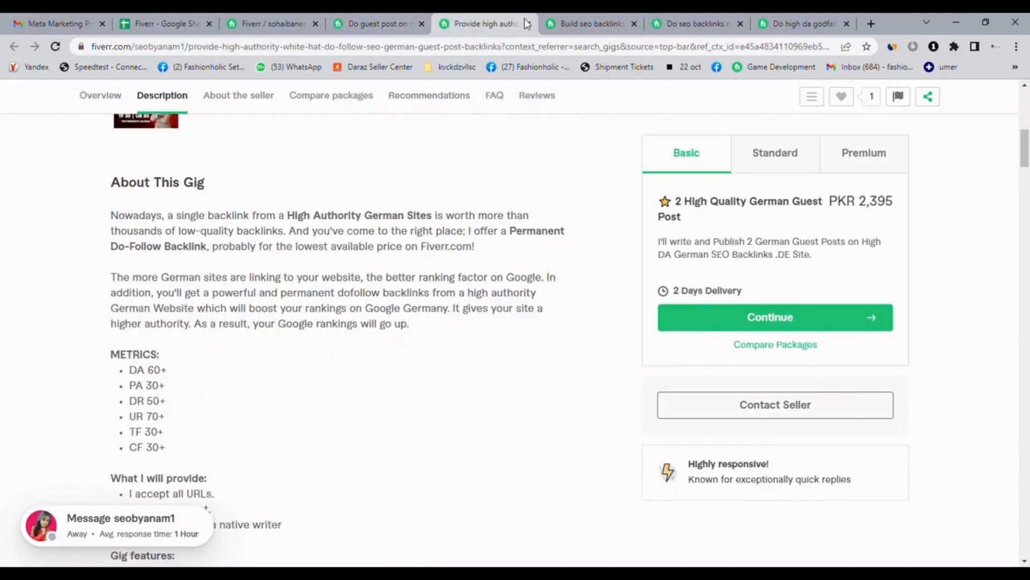
left_click(558, 21)
left_click(479, 16)
left_click(379, 16)
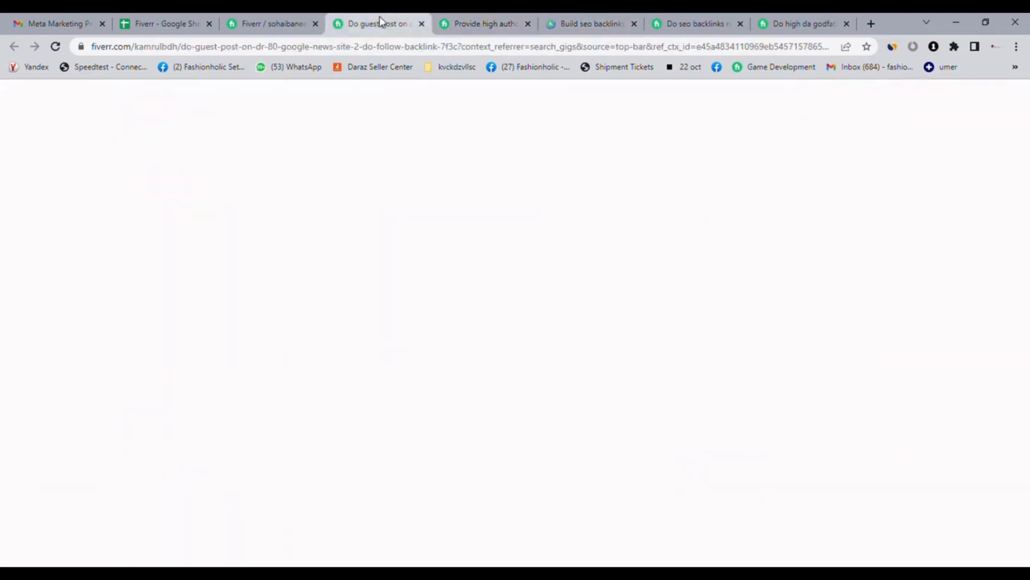
left_click(466, 27)
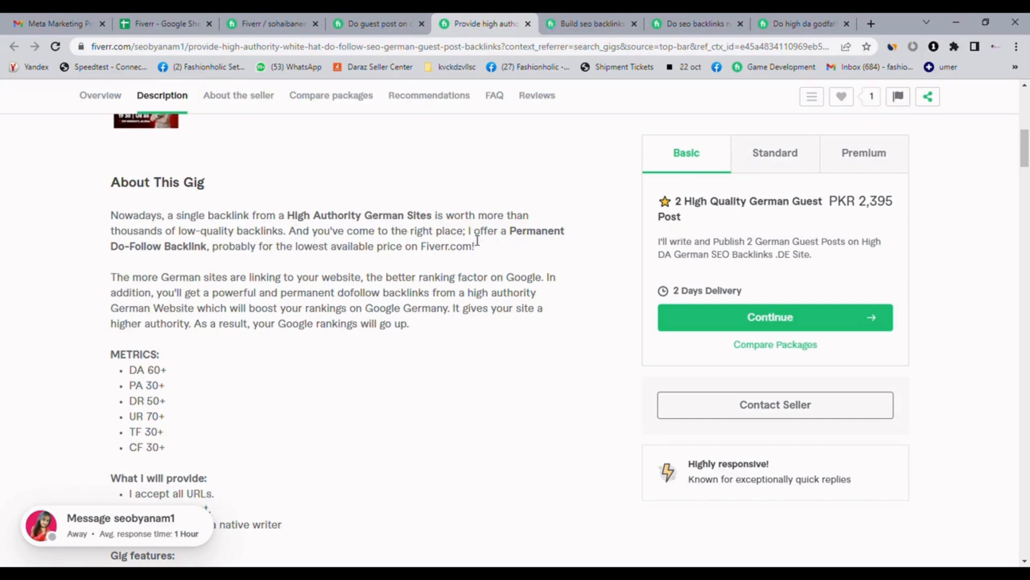
Step: Highlight the German gig's 'Permanent Do-Follow Backlink' offer sentence
left_click_drag(469, 231, 211, 252)
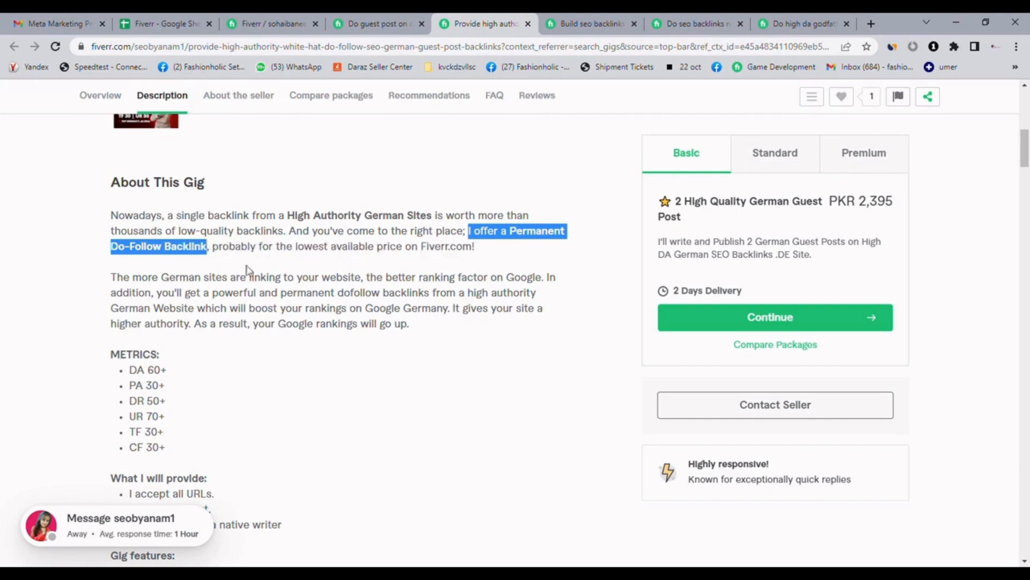
left_click(529, 573)
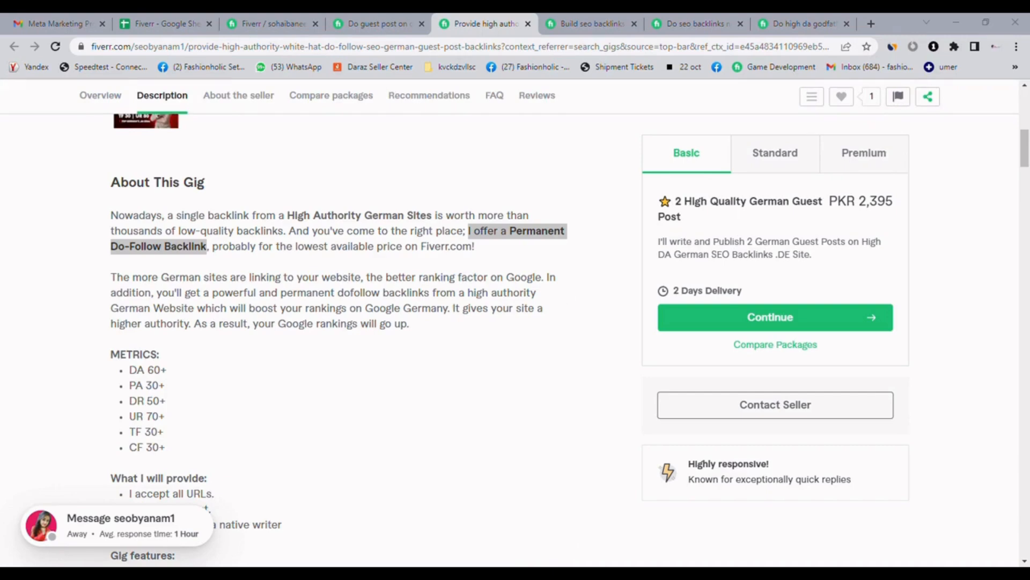
left_click(453, 17)
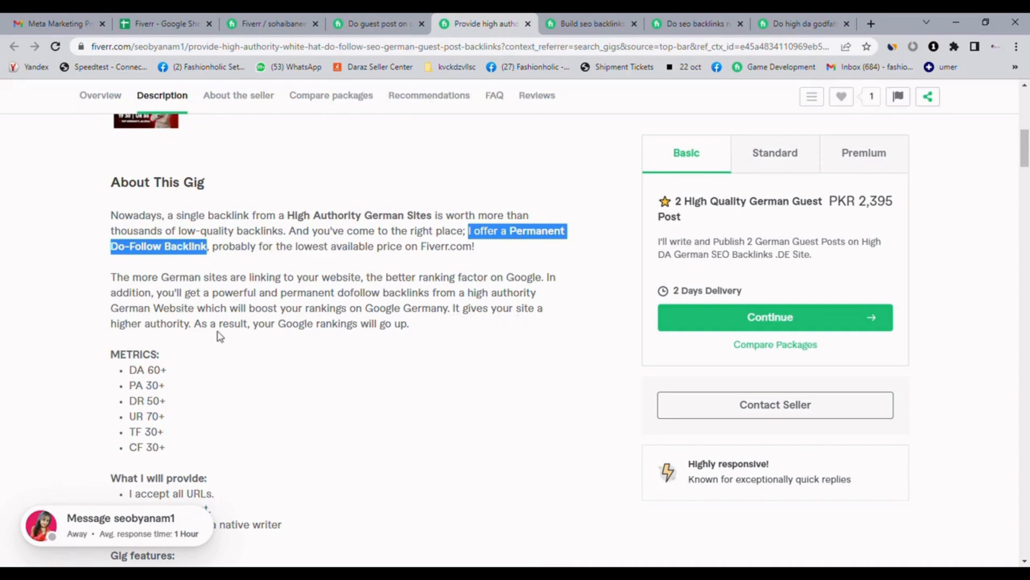
left_click(577, 22)
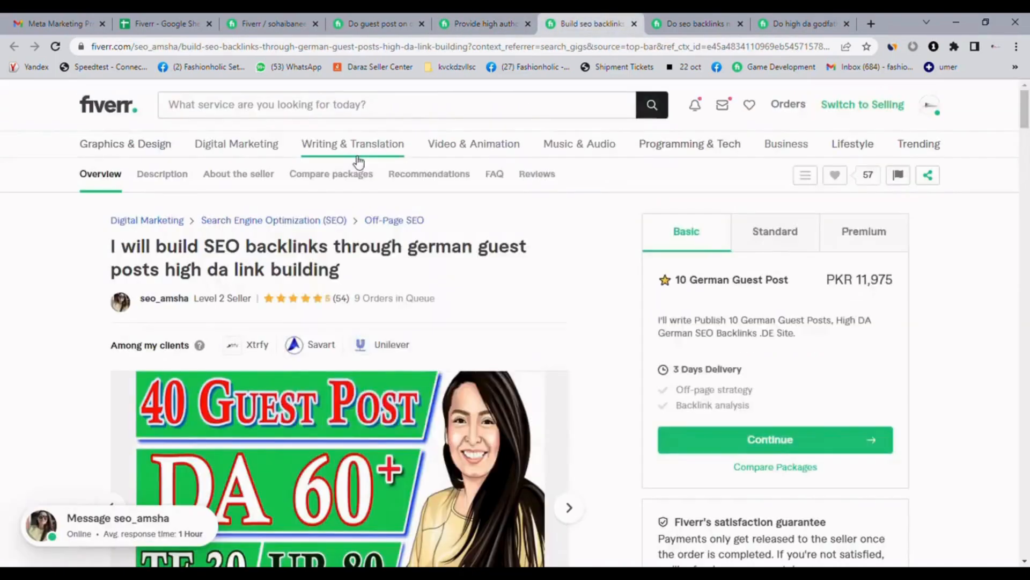
Step: Open the niche edit backlinks gig and highlight its off-page SEO expert sentence
left_click_drag(1027, 102, 1028, 154)
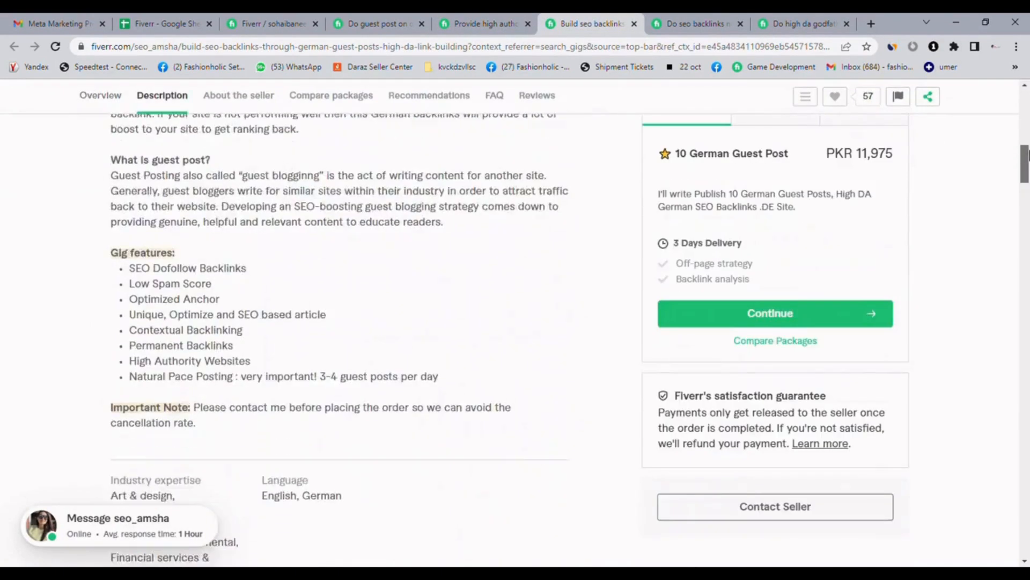
scroll(1026, 155, "up", 3)
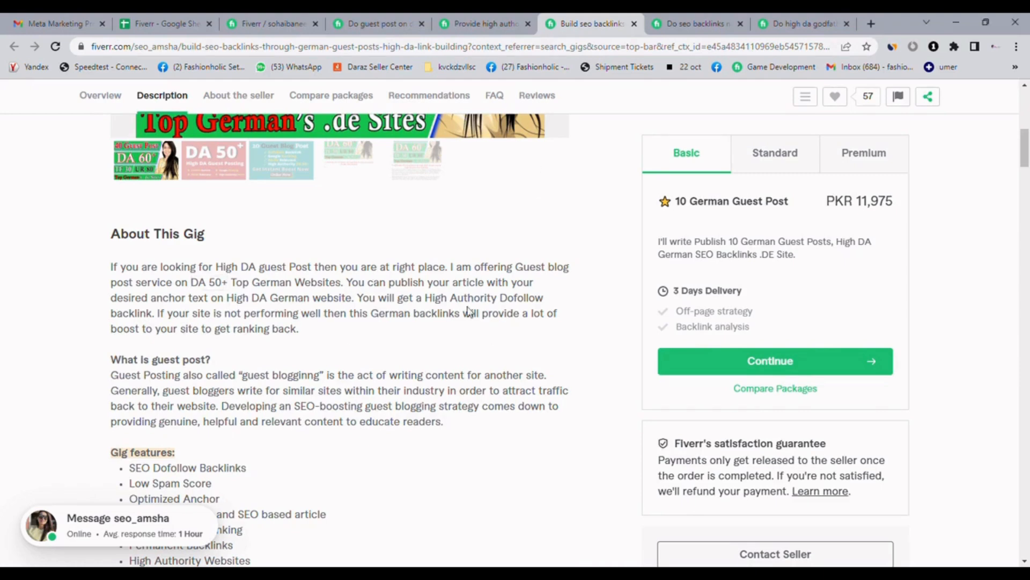
left_click(693, 23)
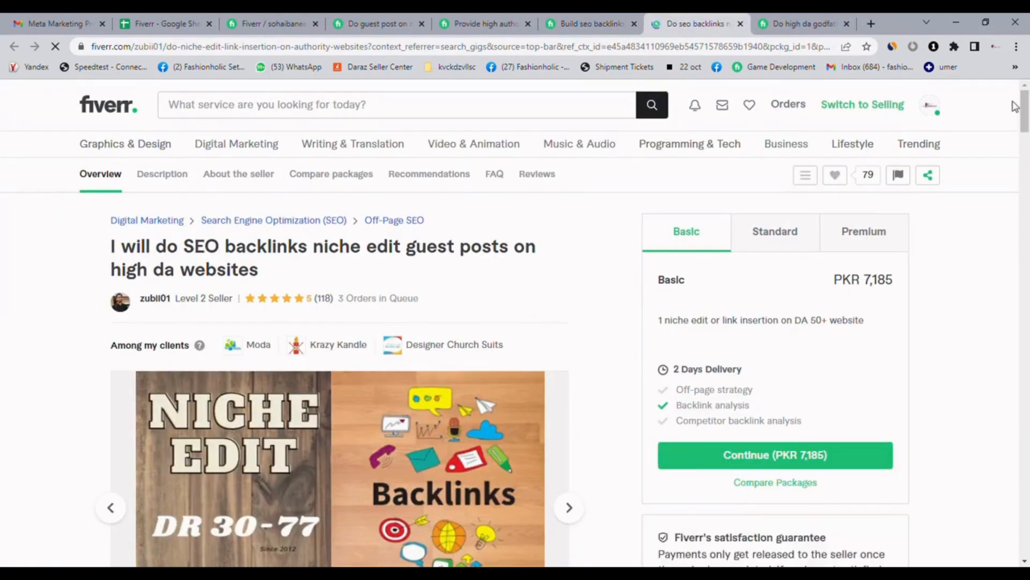
scroll(1026, 134, "down", 1)
scroll(1026, 135, "down", 10)
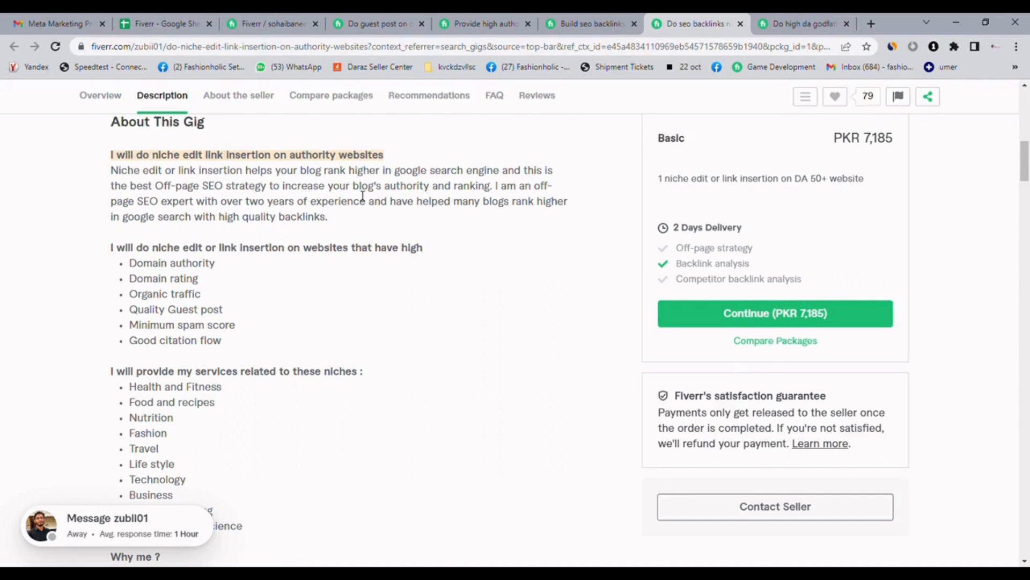
left_click_drag(495, 185, 372, 207)
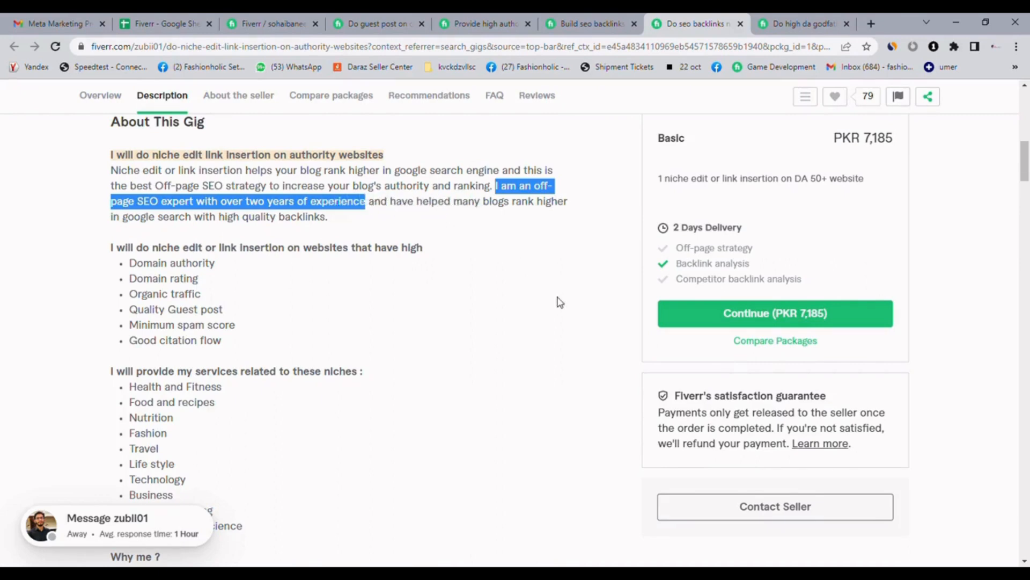
left_click(607, 573)
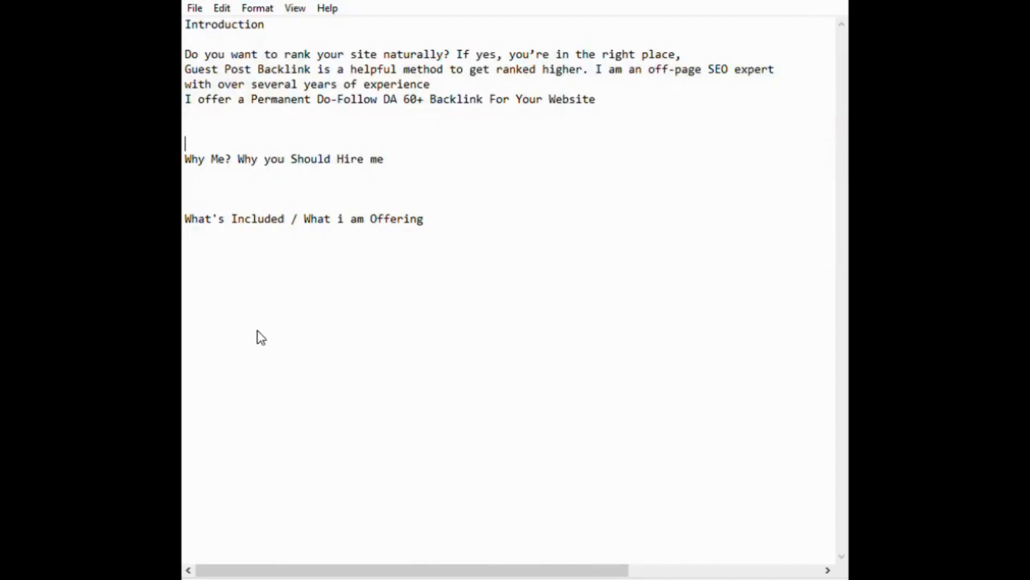
Step: Select the Introduction heading and intro paragraph in the Notepad draft and copy them
left_click(217, 48)
left_click_drag(186, 24, 617, 95)
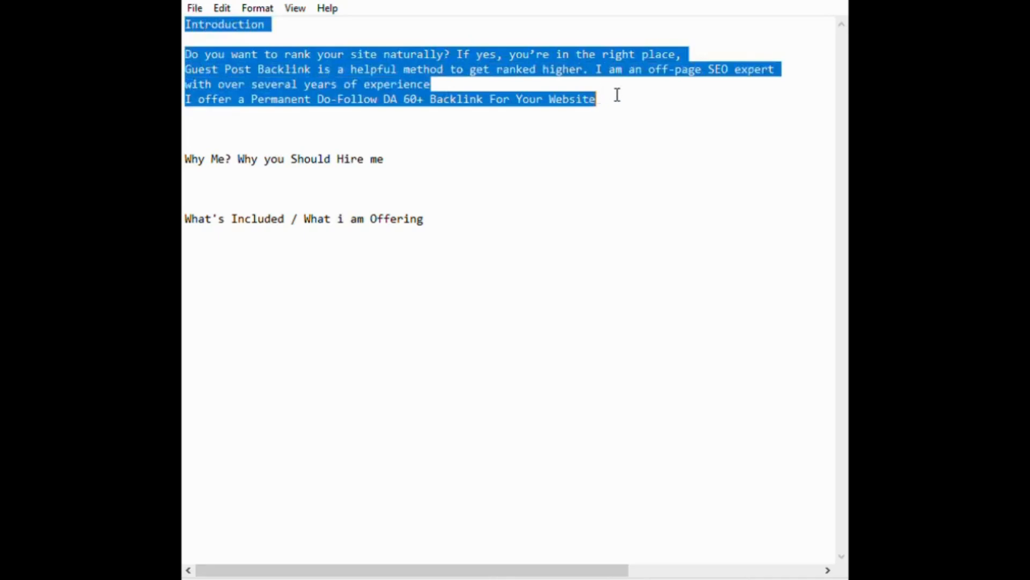
key("alt+Tab")
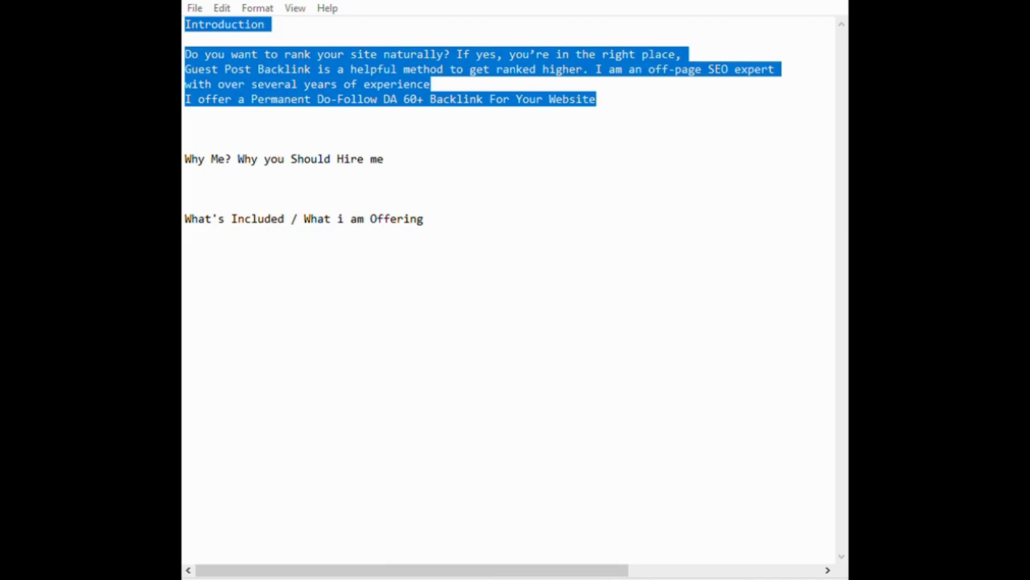
left_click(350, 562)
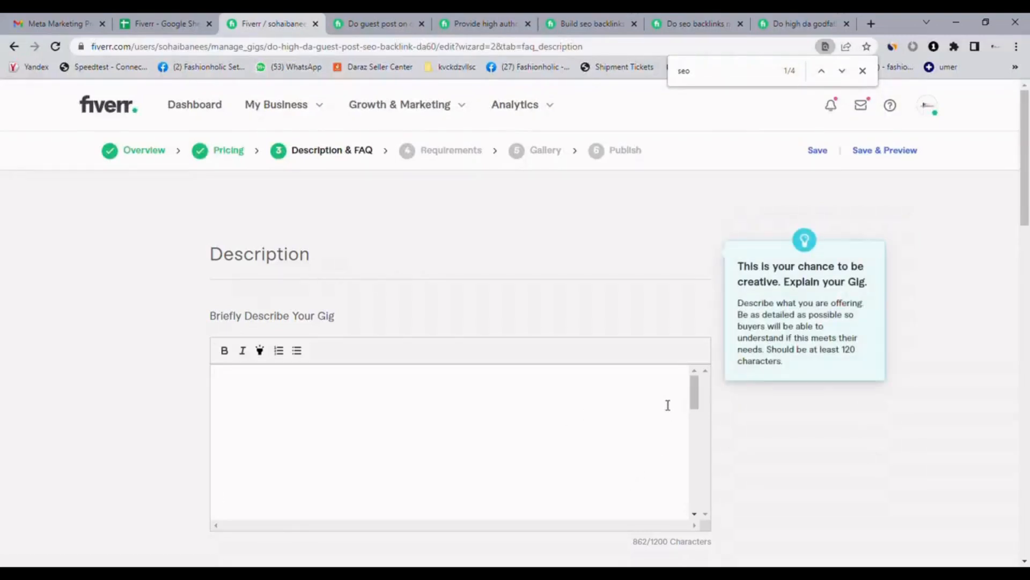
Step: Paste the drafted intro into the empty gig description and select the title and 'Guest Post Backlink'
left_click(554, 399)
type("I Will do High DA Guest Post SEO Backlink DA60  Do you want to rank your site naturally? If yes, youre in the right place, Guest Post Backlink is a helpful method to get ranked higher. I am an off-page SEO expert with over several years of experience I offer a Permanent Do-Follow DA 60+ Backlink For Your Website")
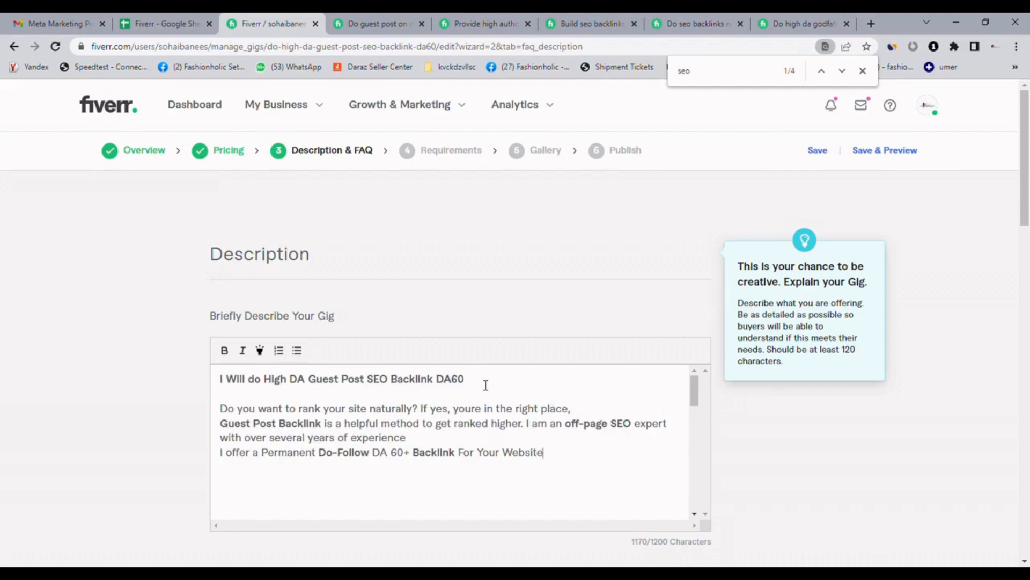
left_click_drag(466, 379, 225, 383)
left_click(304, 396)
left_click_drag(323, 425, 228, 427)
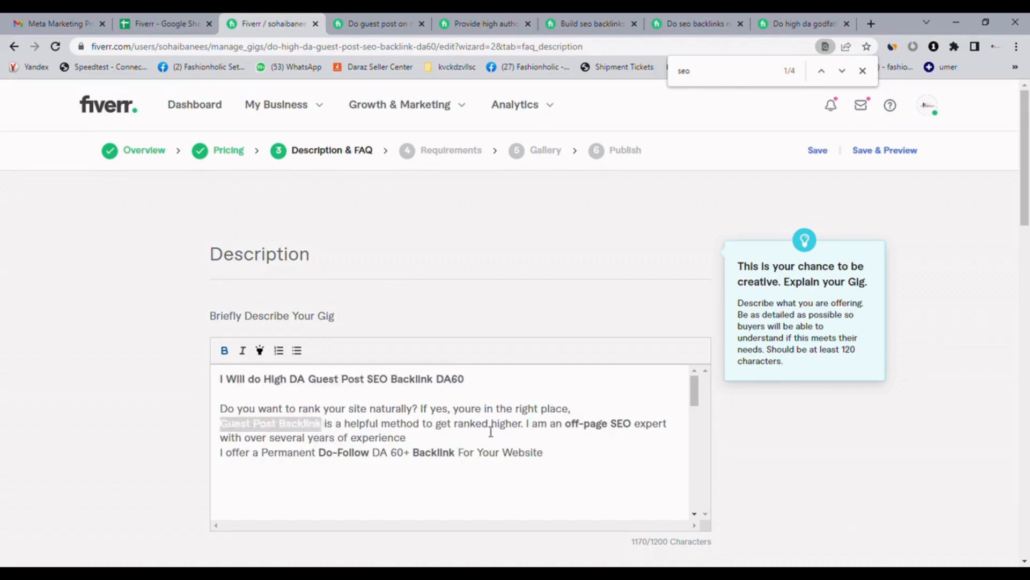
left_click(565, 389)
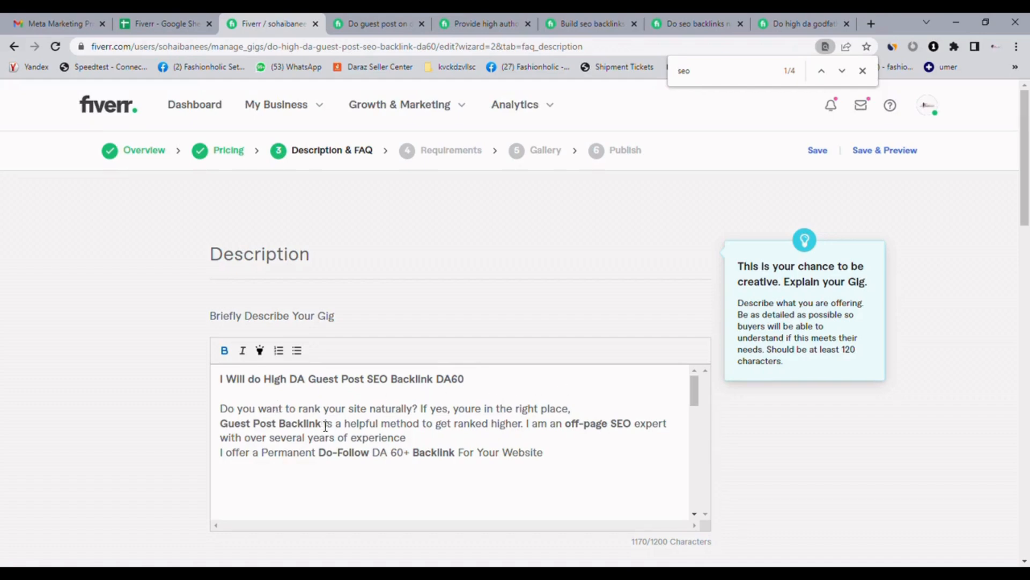
left_click_drag(325, 426, 220, 426)
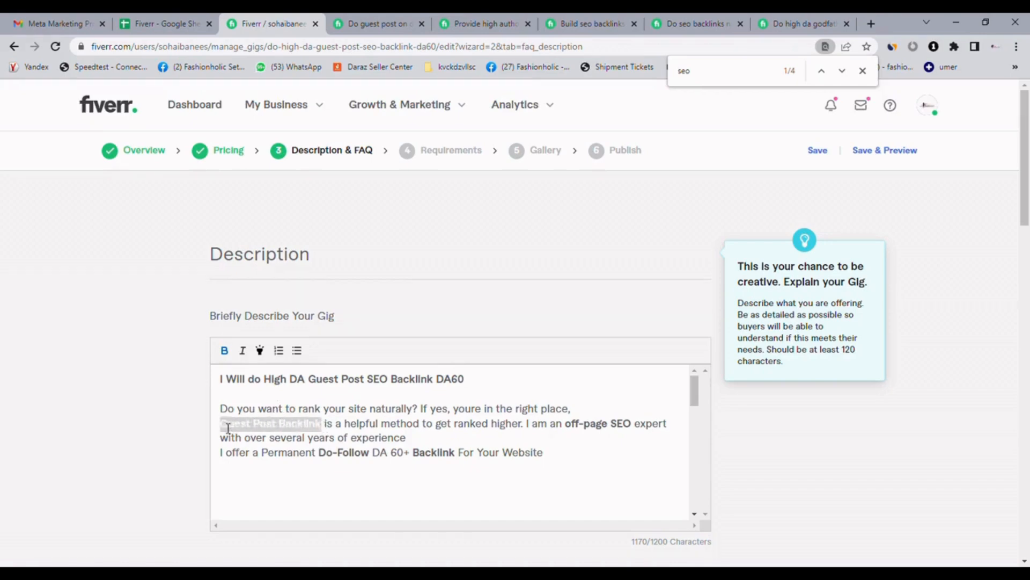
Step: Bold the keywords 'Do-Follow' and 'Backlink' in the intro paragraph
left_click_drag(371, 456, 319, 454)
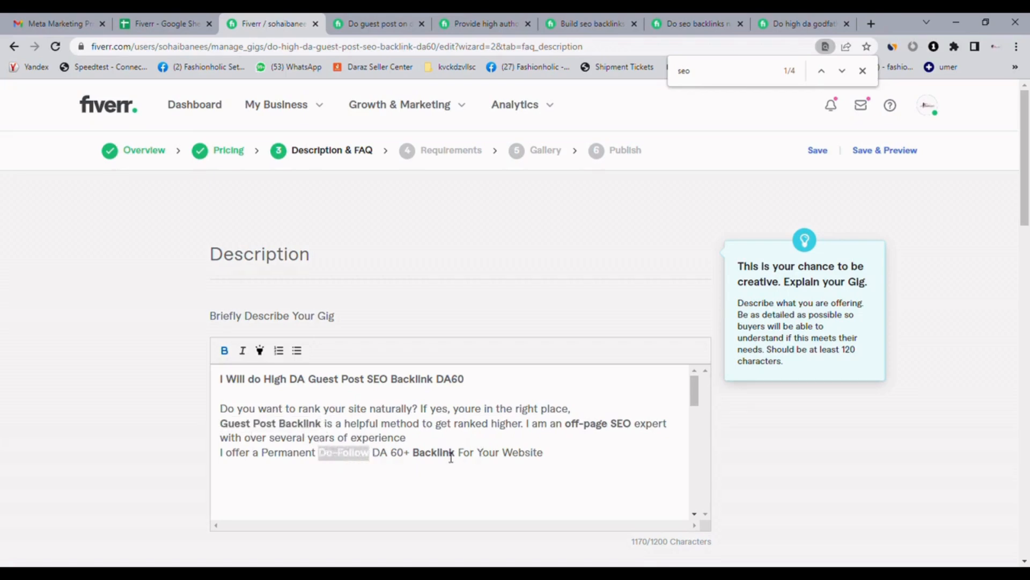
key("ctrl+b")
left_click_drag(455, 455, 413, 457)
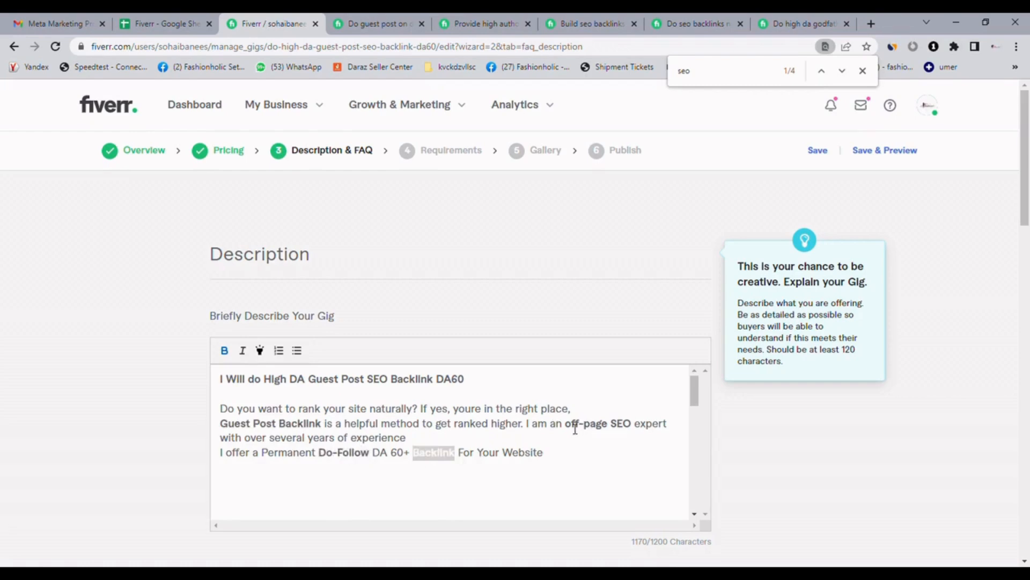
key("ctrl+b")
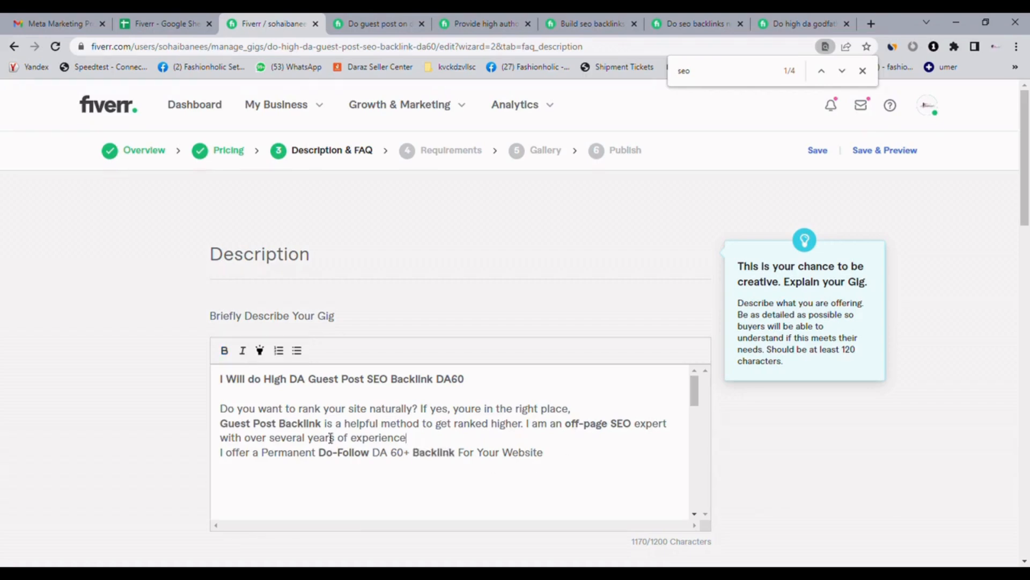
Step: Delete the extra blank lines between the intro paragraph and 'Why Me?'
left_click(405, 438)
left_click(694, 514)
left_click(695, 514)
left_click(597, 439)
key("BackSpace")
key("BackSpace")
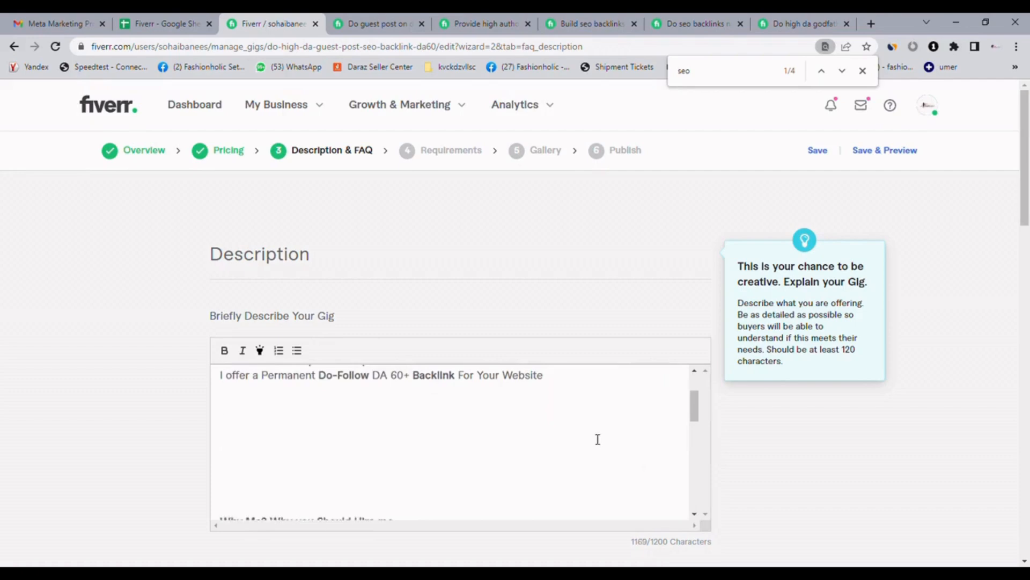
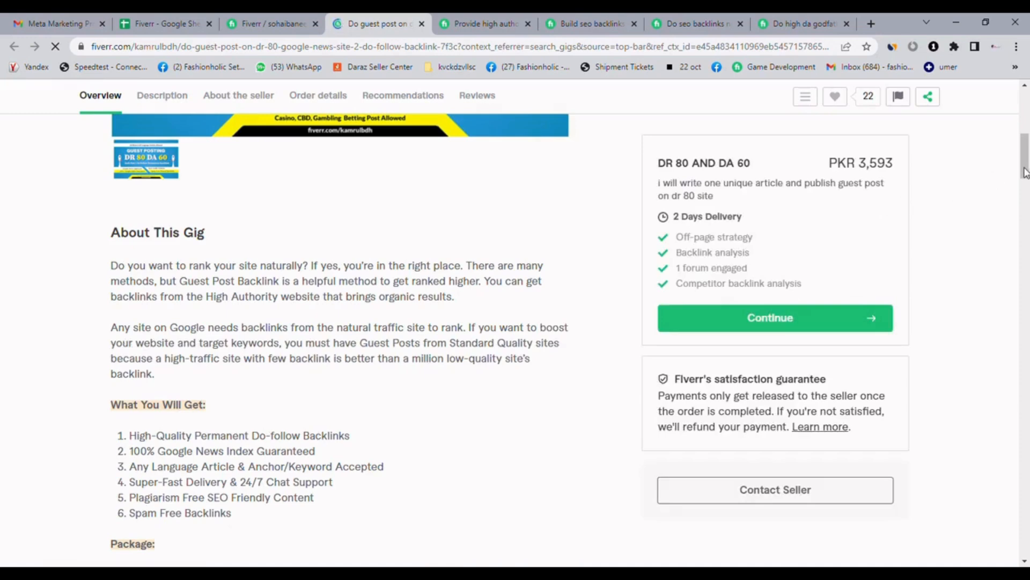
Step: Scroll the DR 80 gig, then switch to the high-authority German guest post backlinks gig
mouse_move(1025, 170)
left_mouse_down()
mouse_move(1028, 198)
mouse_move(1028, 172)
left_mouse_up()
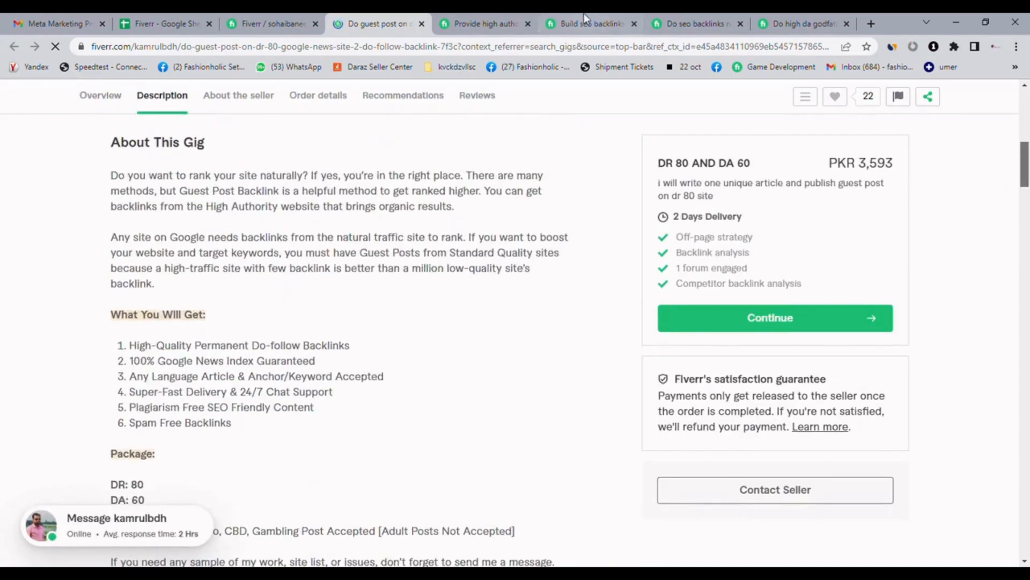
left_click(474, 16)
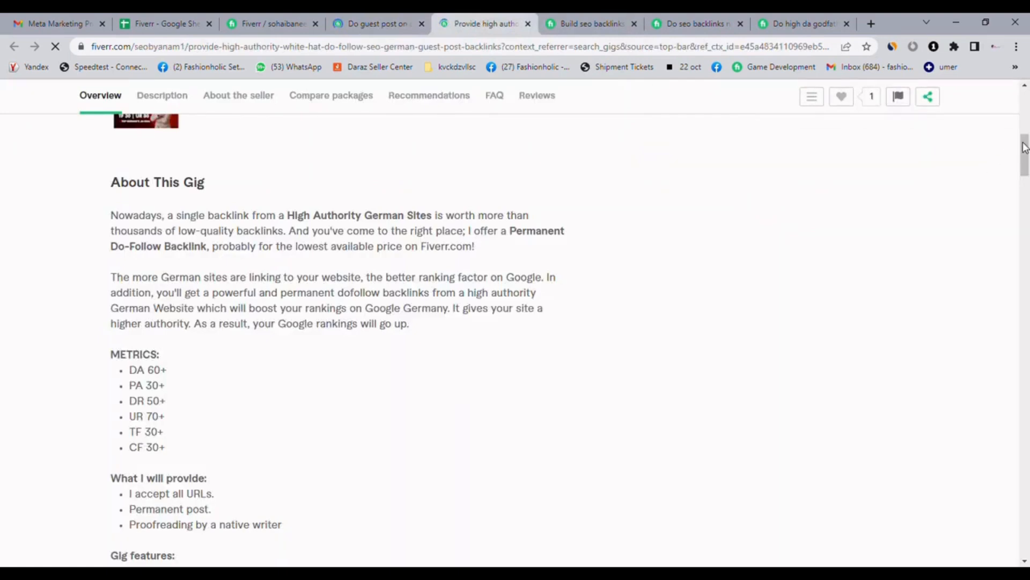
Step: Scroll through the German guest post backlinks gig's description
left_click_drag(1025, 143, 1028, 163)
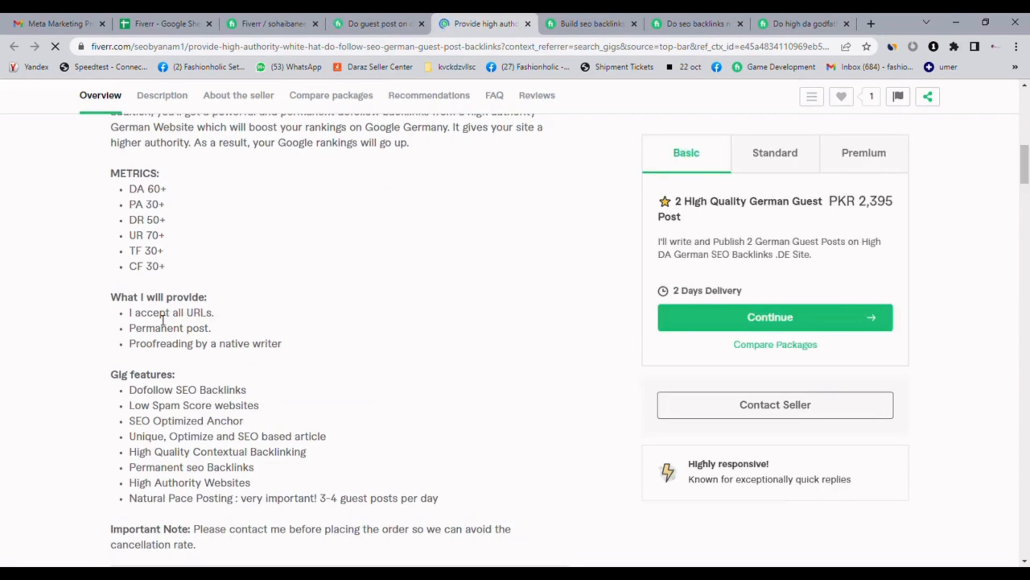
left_click_drag(1024, 166, 1027, 173)
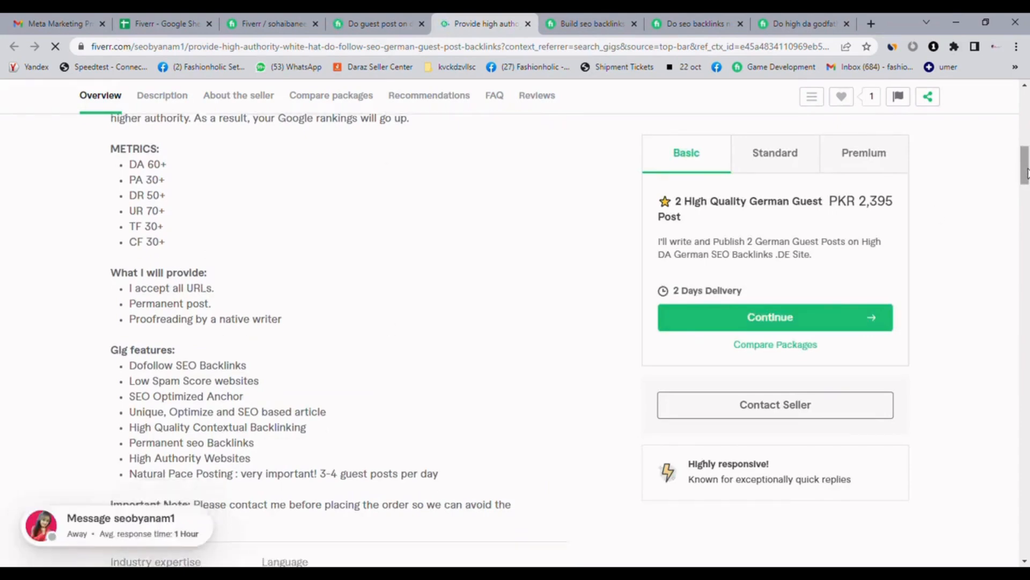
scroll(1027, 172, "down", 5)
scroll(1022, 185, "up", 4)
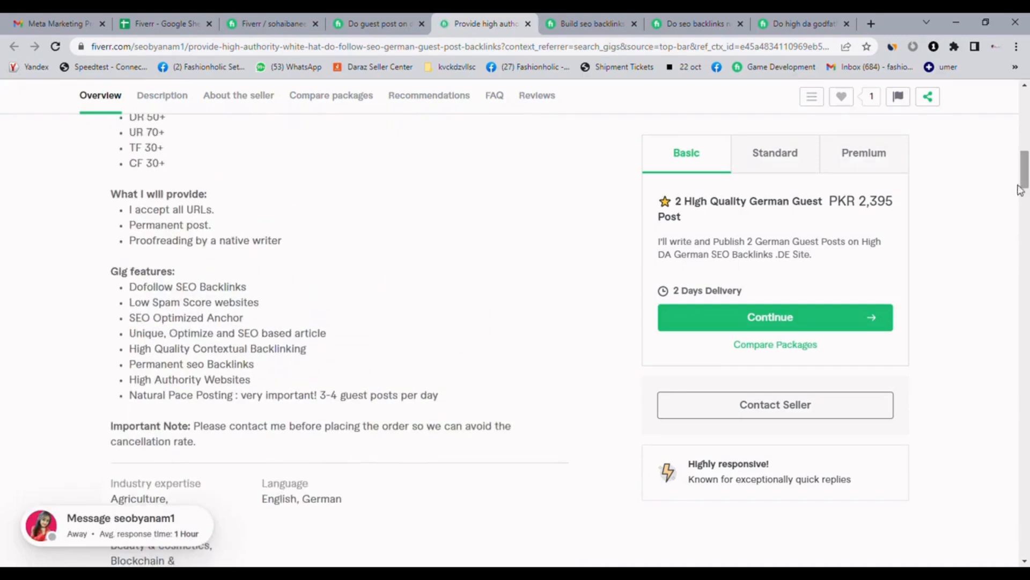
scroll(1023, 145, "up", 4)
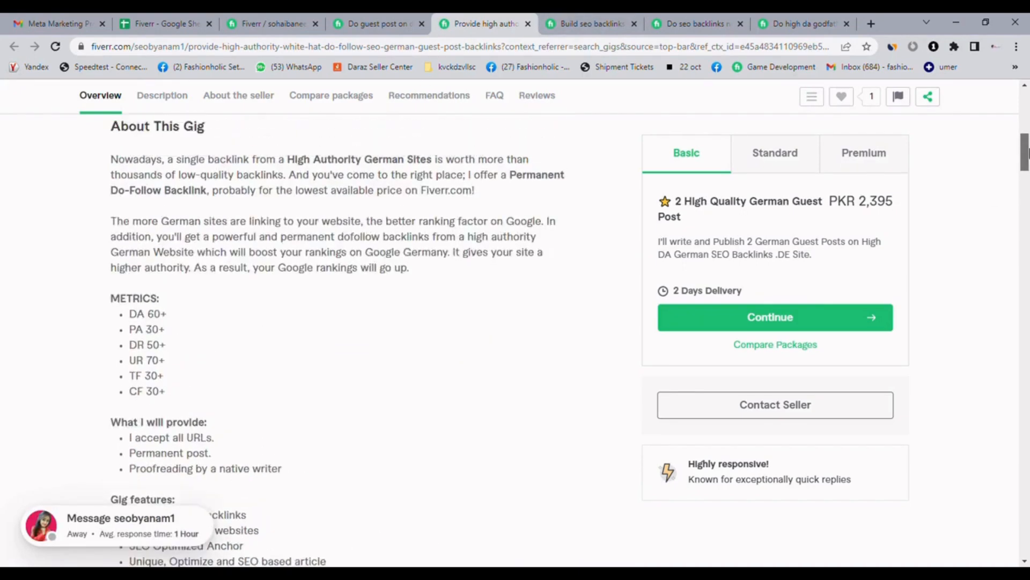
Step: Review the German high-DA 'Build seo backlinks' gig before moving to the niche edit gig
left_click(581, 24)
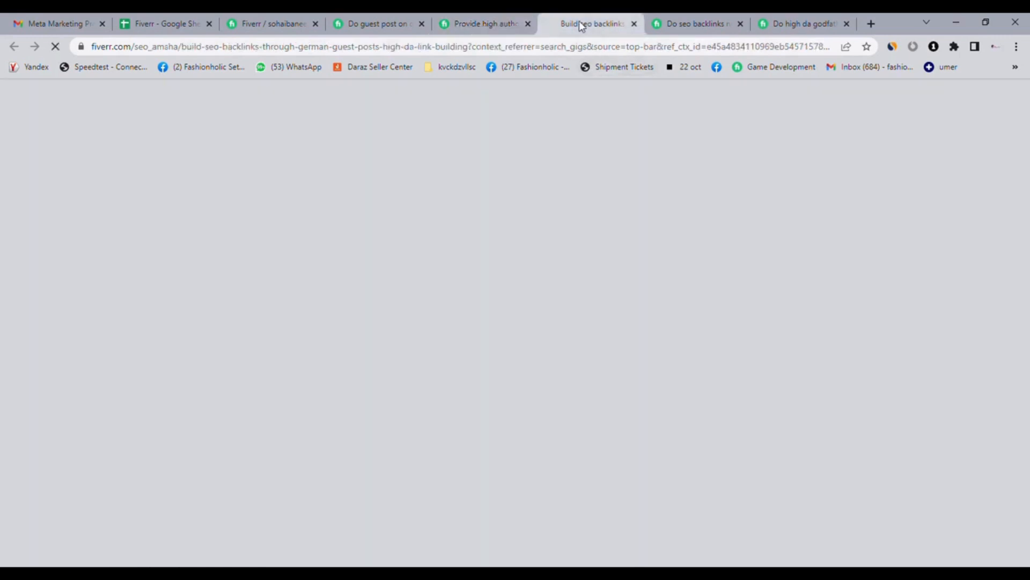
scroll(981, 158, "down", 6)
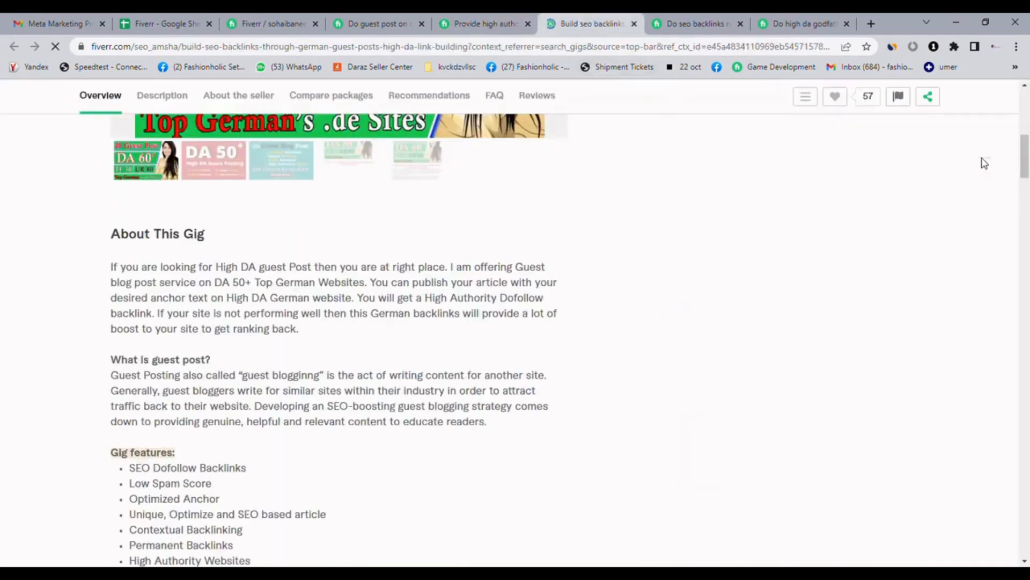
left_click_drag(1026, 149, 1026, 154)
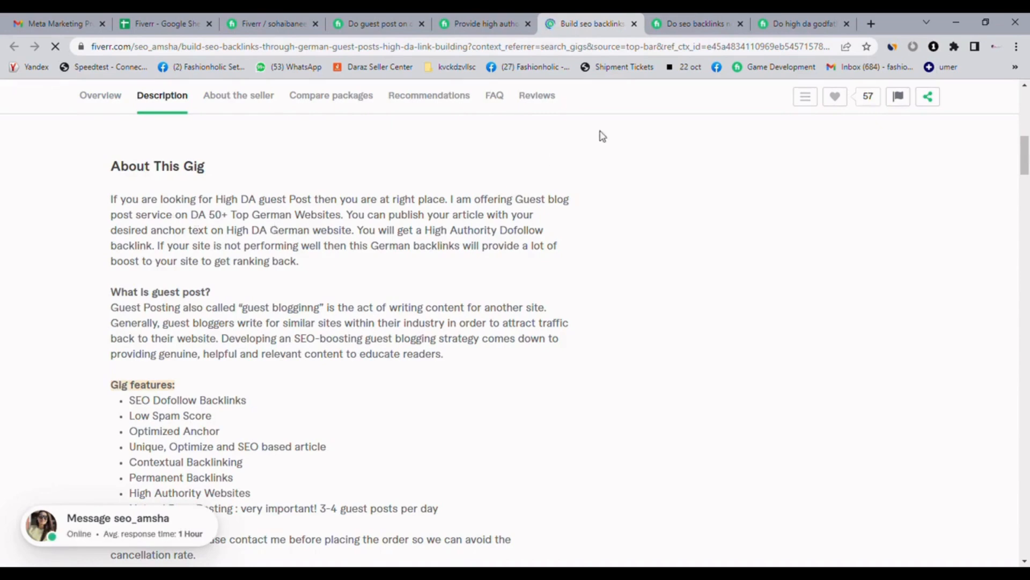
left_click(708, 20)
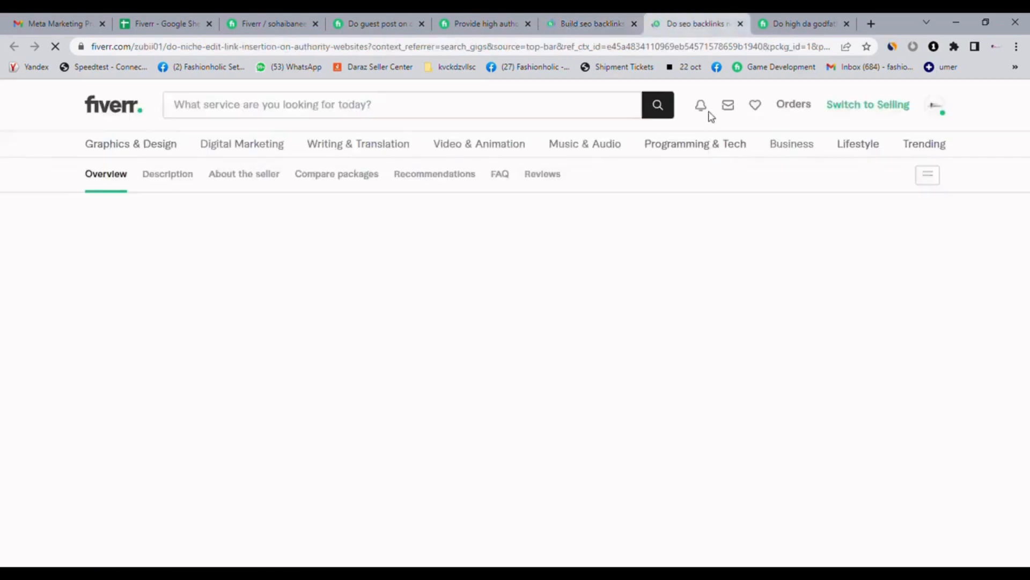
Step: Compare the godfather niche gig's About This Gig section against the niche edit link insertion gig
left_click_drag(1027, 119, 1028, 176)
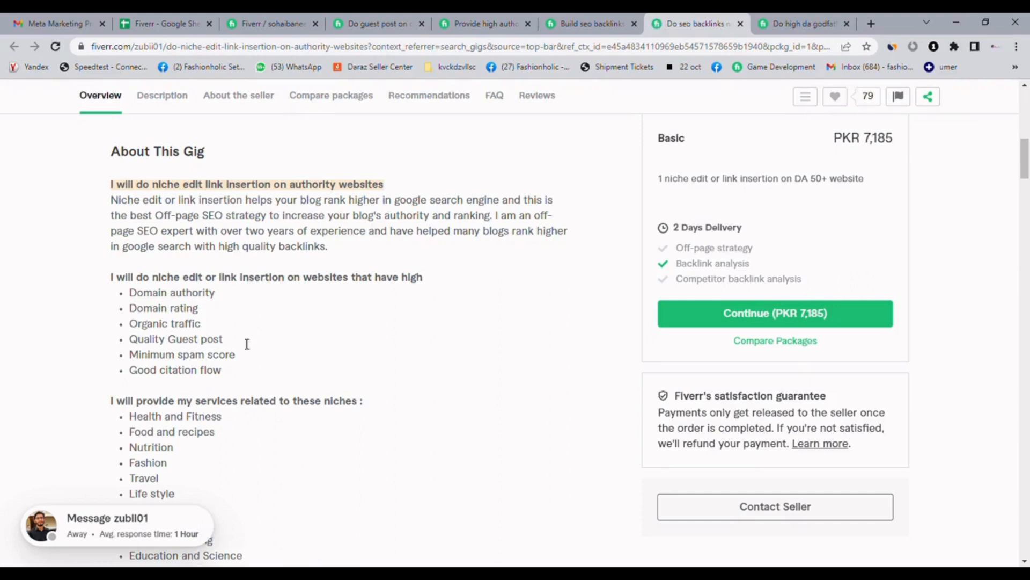
left_click(790, 15)
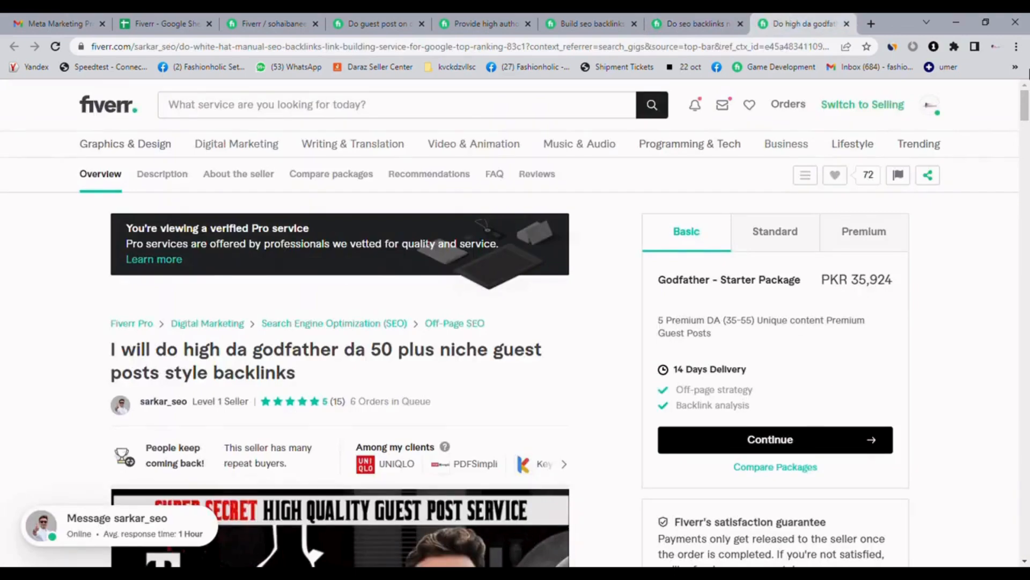
left_click_drag(1025, 110, 1028, 158)
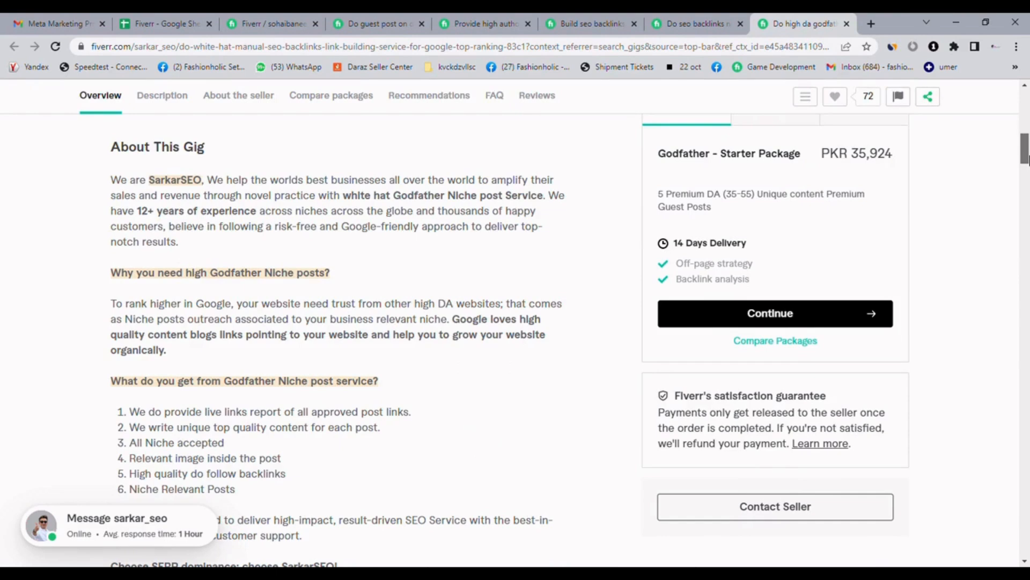
left_click_drag(1028, 160, 1028, 163)
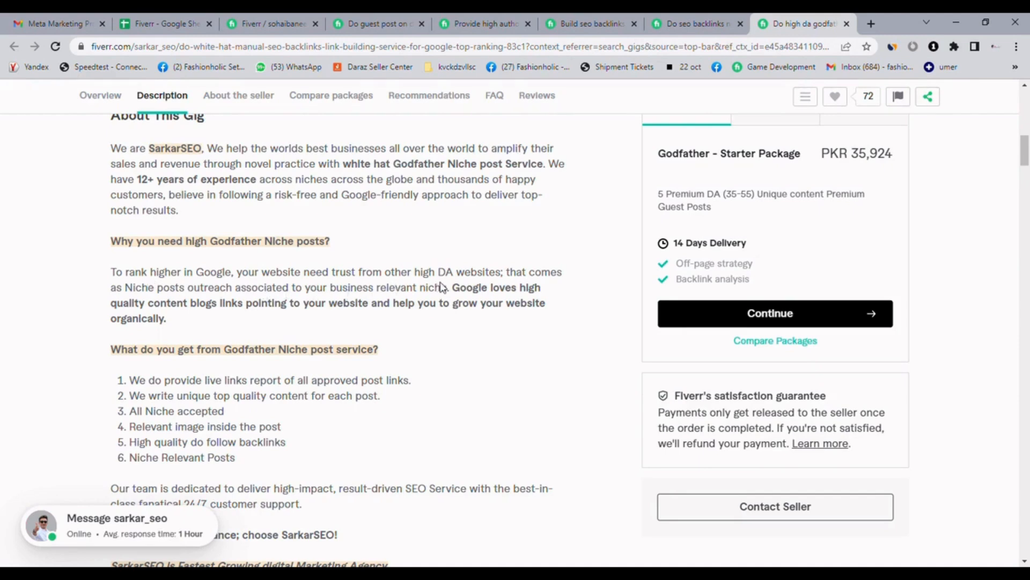
scroll(454, 290, "up", 1)
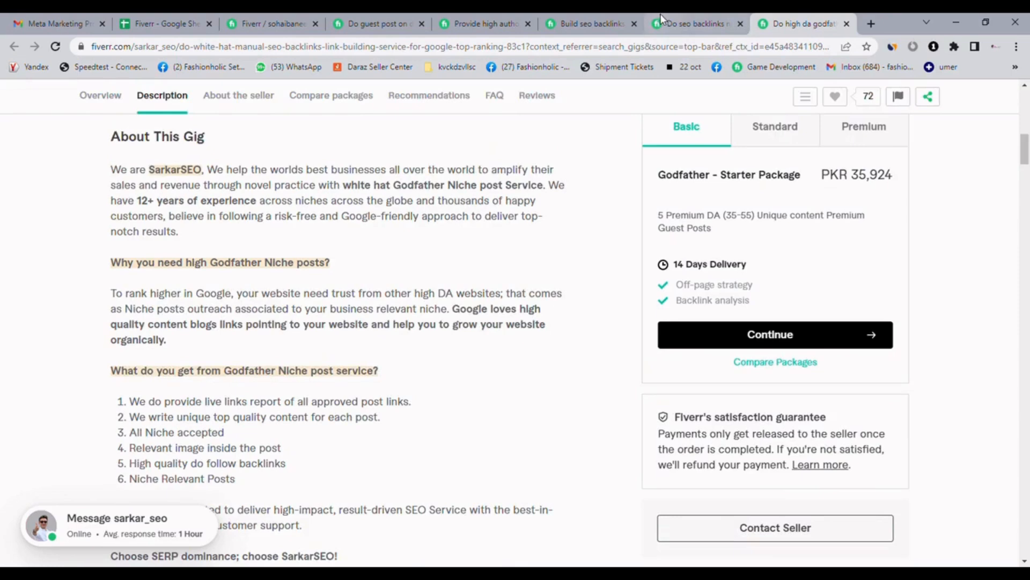
left_click(662, 21)
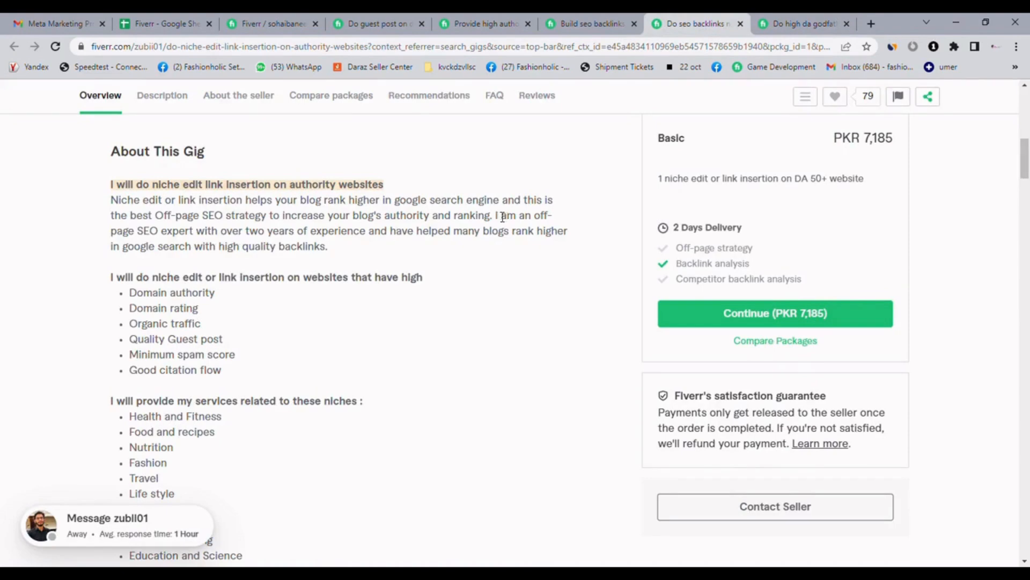
Step: Capture the sentence 'I am an off-page SEO expert with over two years of experience'
left_click_drag(496, 217, 198, 236)
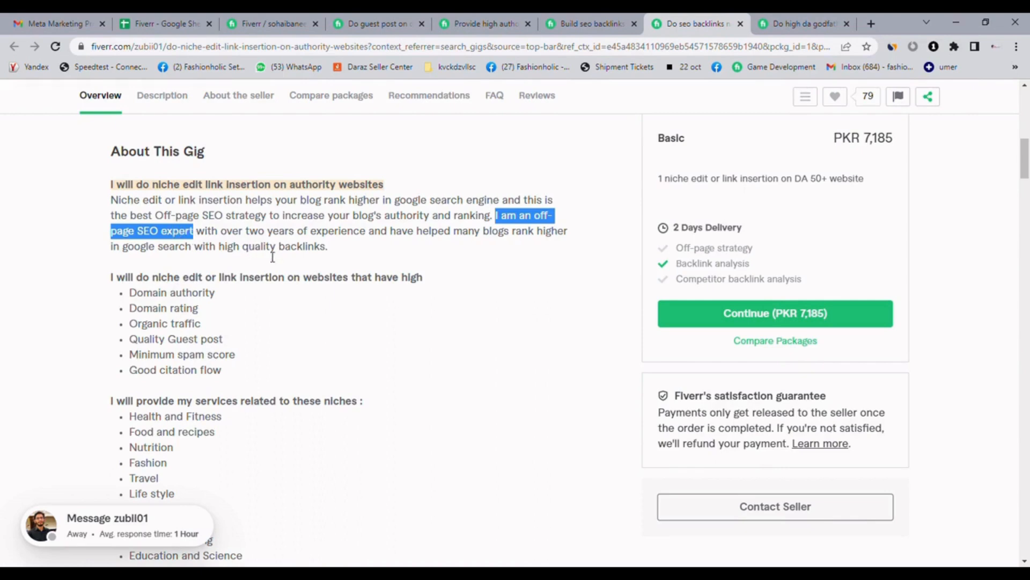
left_click_drag(197, 234, 365, 234)
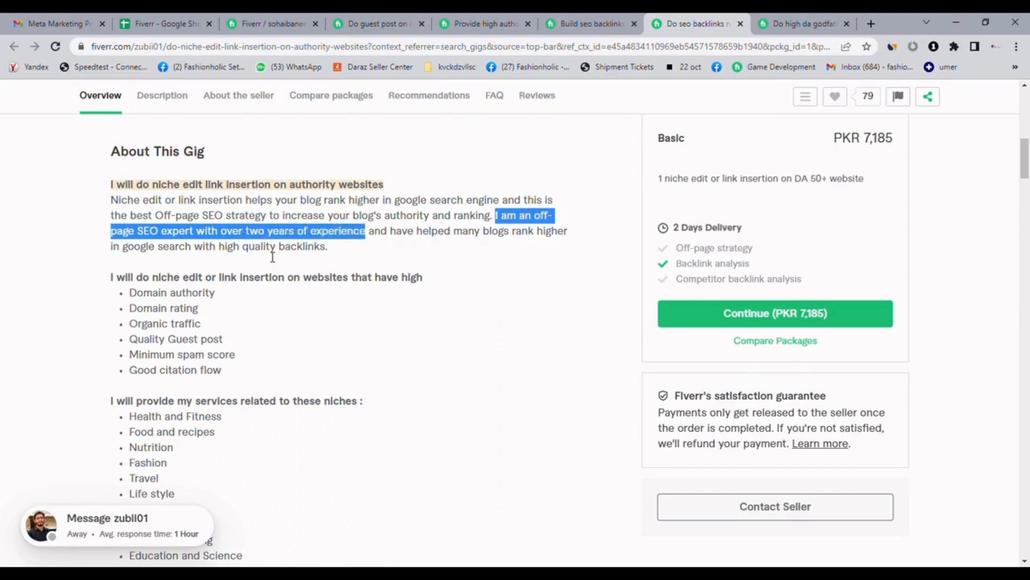
left_click(556, 573)
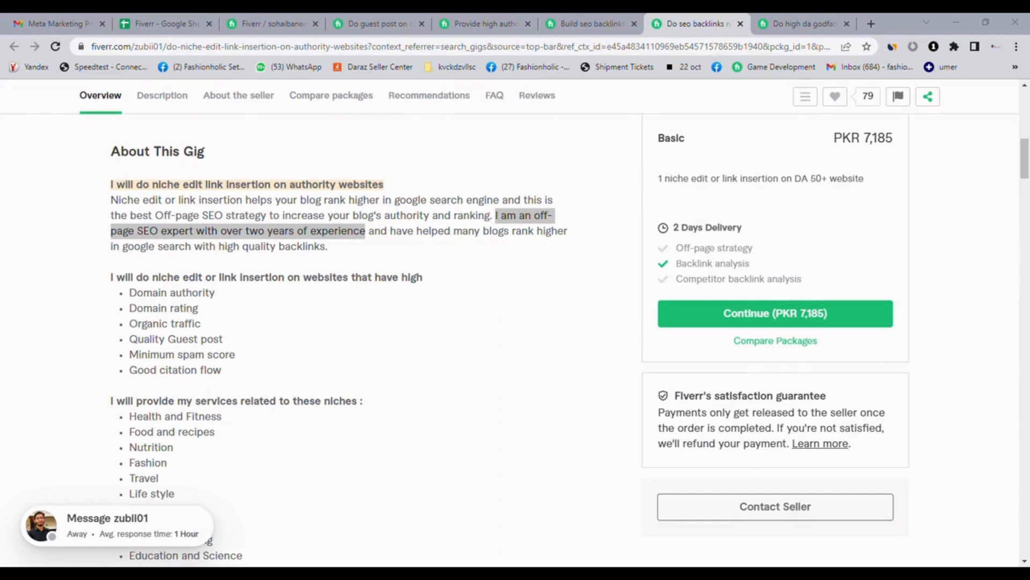
left_click(353, 256)
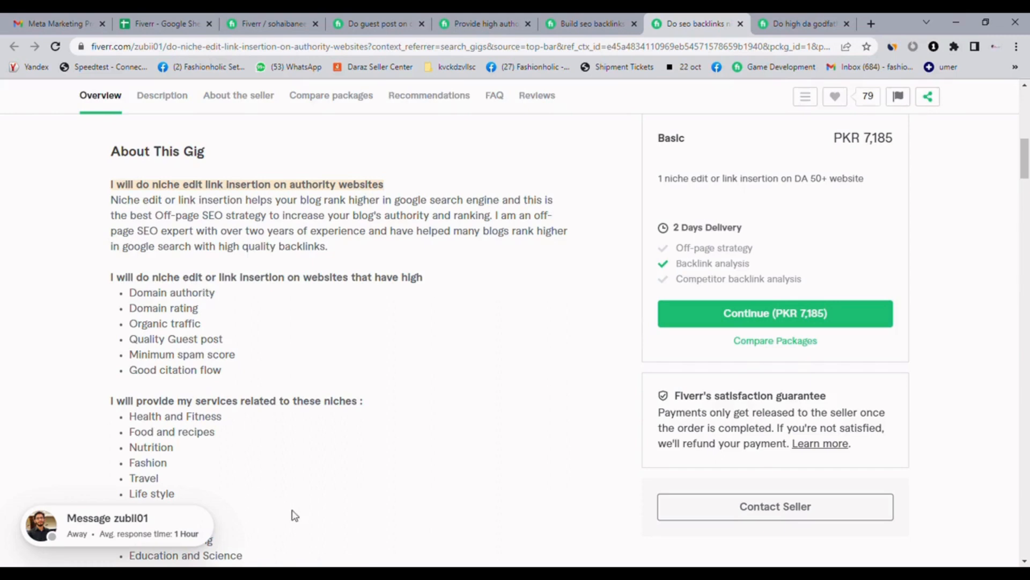
left_click(551, 23)
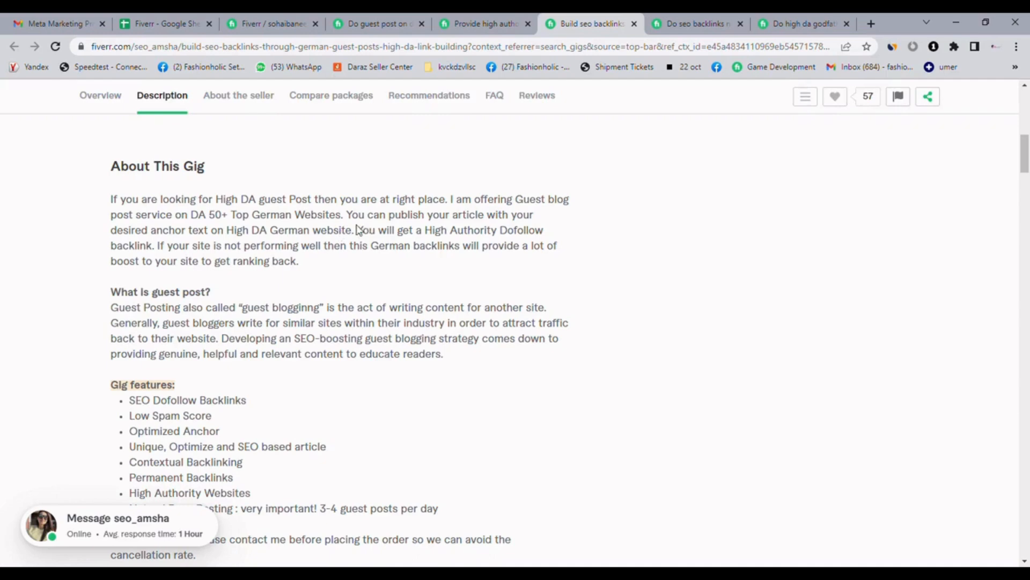
Step: Capture the phrase 'High Authority Dofollow backlink' from the German high-DA gig's description
left_click_drag(367, 234, 404, 237)
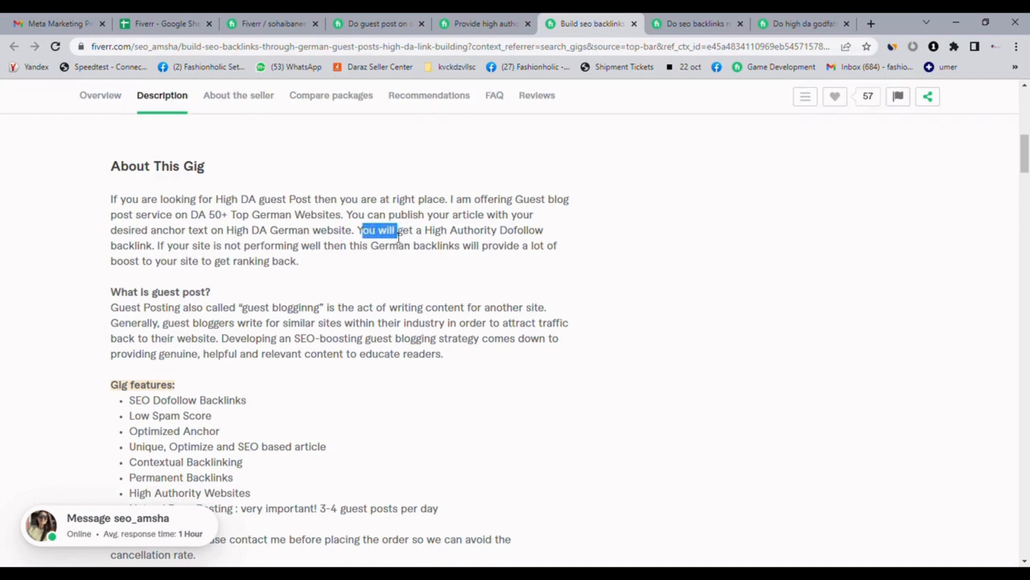
left_click(394, 237)
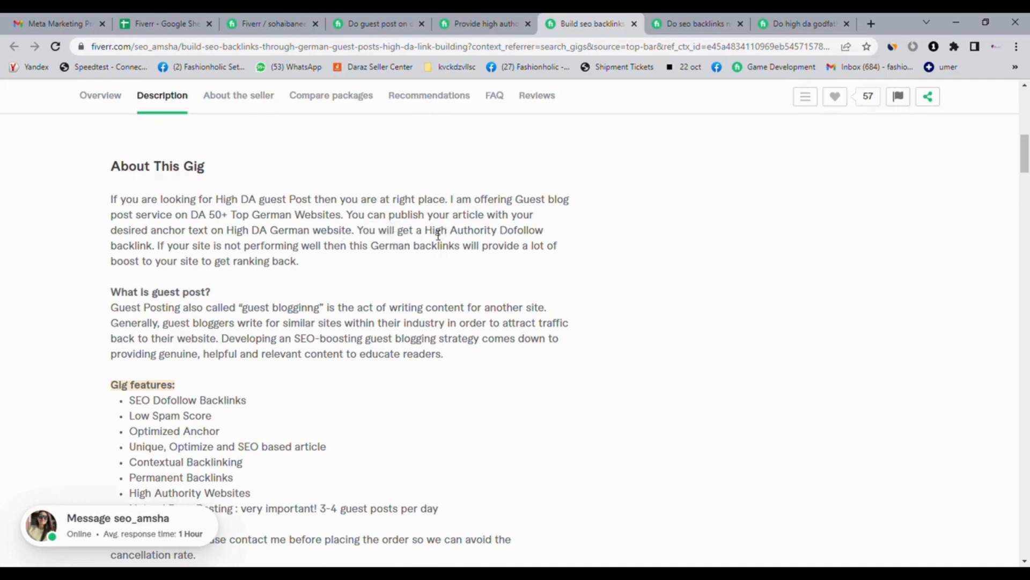
left_click_drag(434, 235, 152, 255)
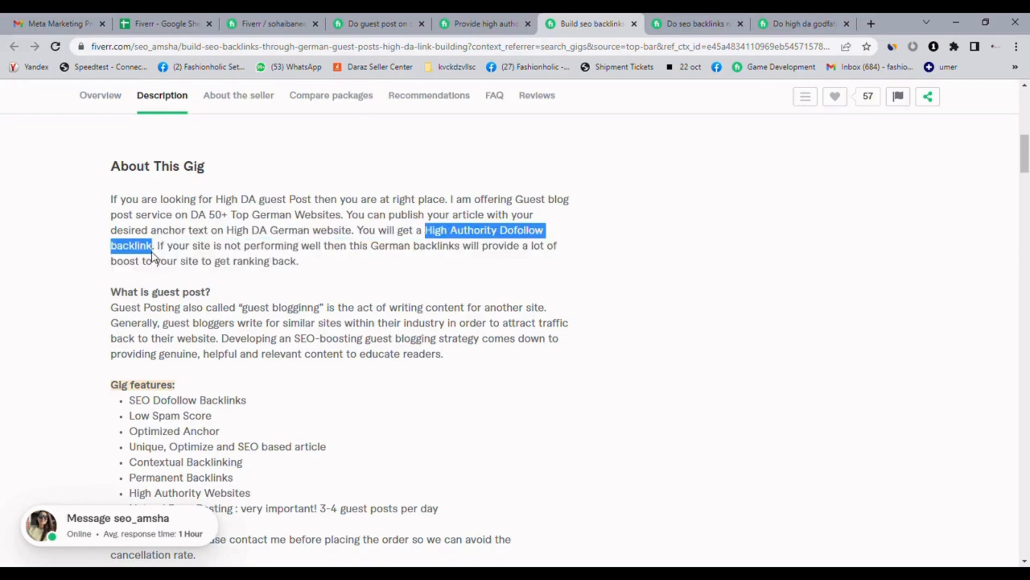
left_click(499, 573)
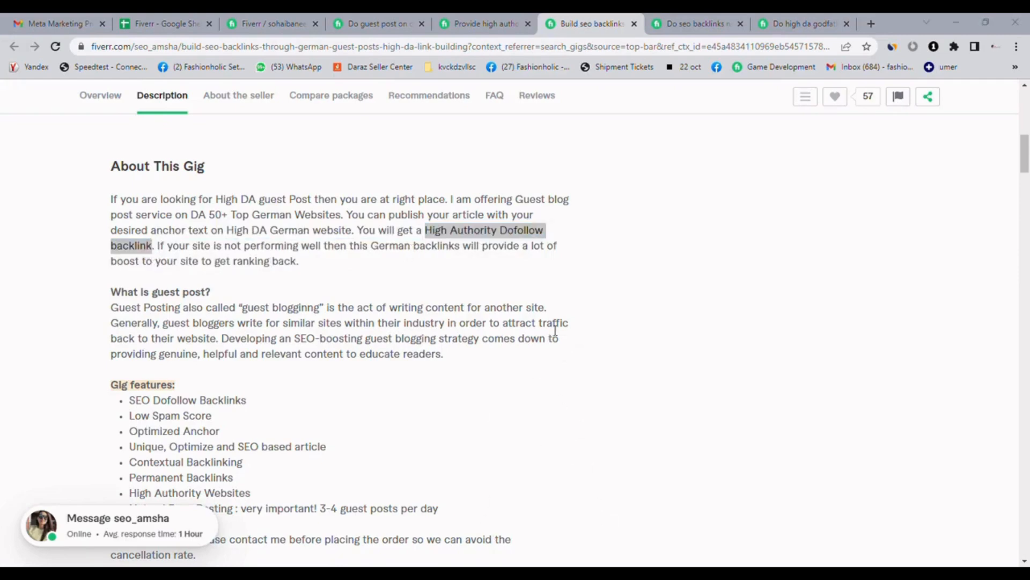
left_click(346, 262)
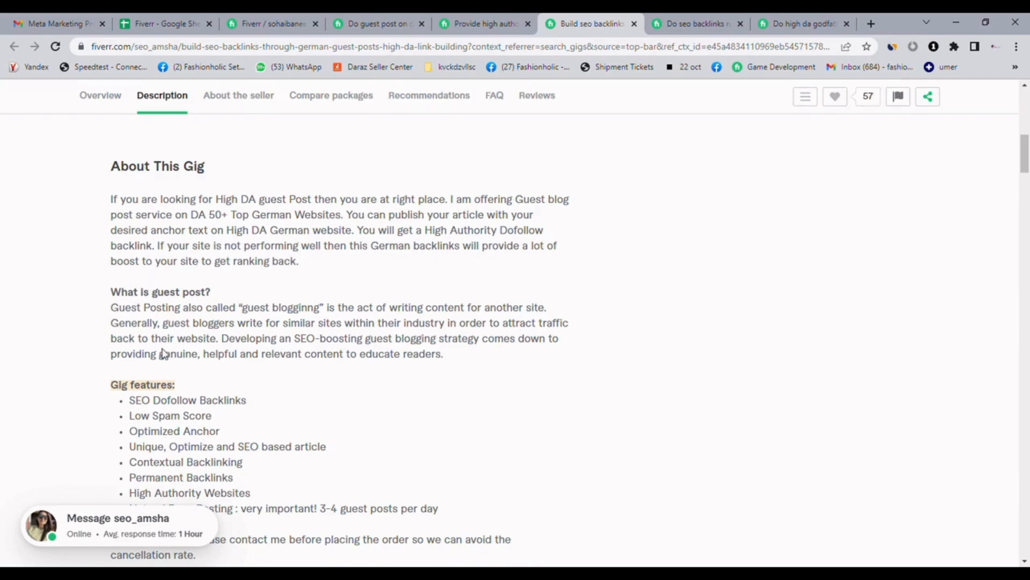
left_click(490, 22)
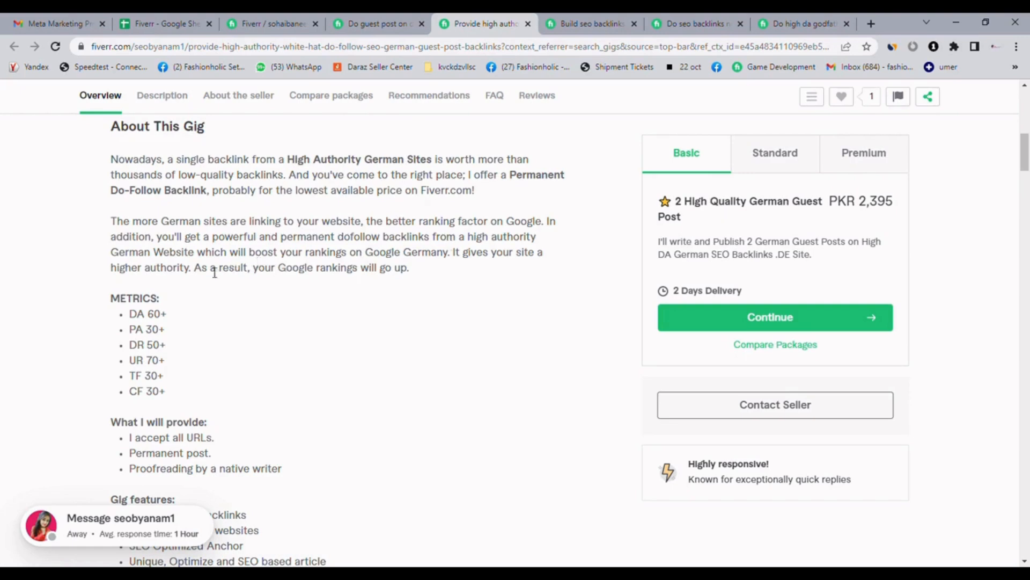
left_click(379, 20)
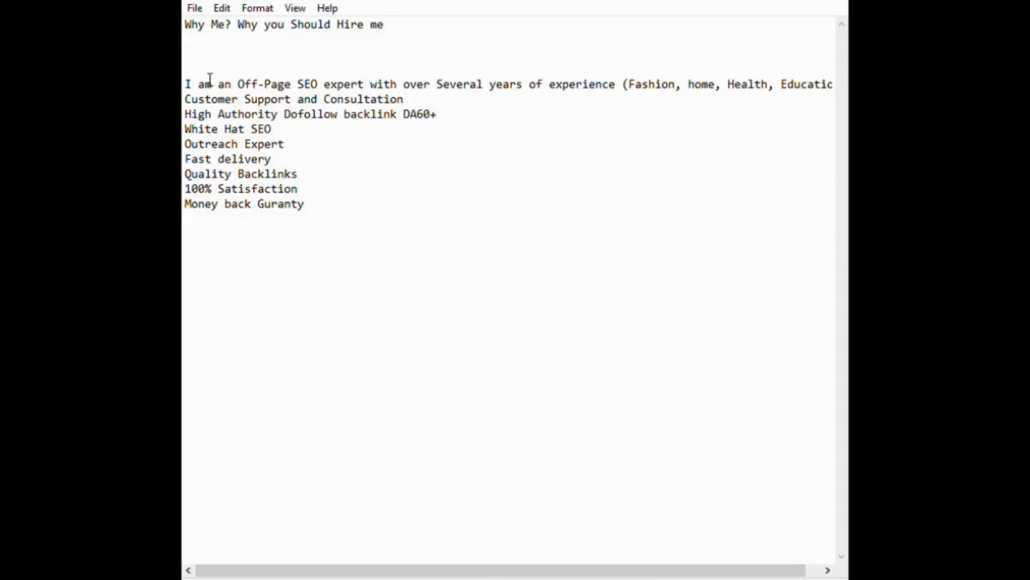
Step: Read through the Notepad selling-point lines, from the Off-Page SEO expert line to High Authority
left_click(196, 80)
key("Right")
key("Right")
key("Right")
key("Right")
key("Right")
key("Right")
key("Right")
key("Right")
key("Right")
key("Right")
key("Right")
key("Right")
key("Right")
key("Right")
key("Right")
key("Right")
key("Right")
key("Right")
key("Right")
key("Right")
key("Right")
key("Right")
key("Right")
key("Right")
key("Right")
key("Right")
key("Right")
key("Right")
key("Right")
key("Right")
key("Right")
key("Right")
key("Right")
key("Right")
key("Right")
key("Right")
key("Right")
key("Right")
key("Right")
key("Right")
key("Right")
key("Right")
key("Right")
key("Right")
key("Right")
key("Right")
key("Right")
key("Right")
key("Right")
key("Right")
key("Right")
key("Right")
key("Right")
key("Right")
key("Right")
key("Right")
key("Right")
key("Right")
key("Right")
key("Right")
key("Right")
key("Right")
key("Right")
key("Right")
key("Right")
key("Right")
key("Left")
key("Left")
key("Left")
key("Left")
key("Left")
key("Left")
key("Left")
key("Left")
key("Left")
key("Left")
key("Left")
key("Left")
key("Left")
key("Left")
key("Left")
key("Left")
key("Left")
key("Left")
key("Left")
key("Left")
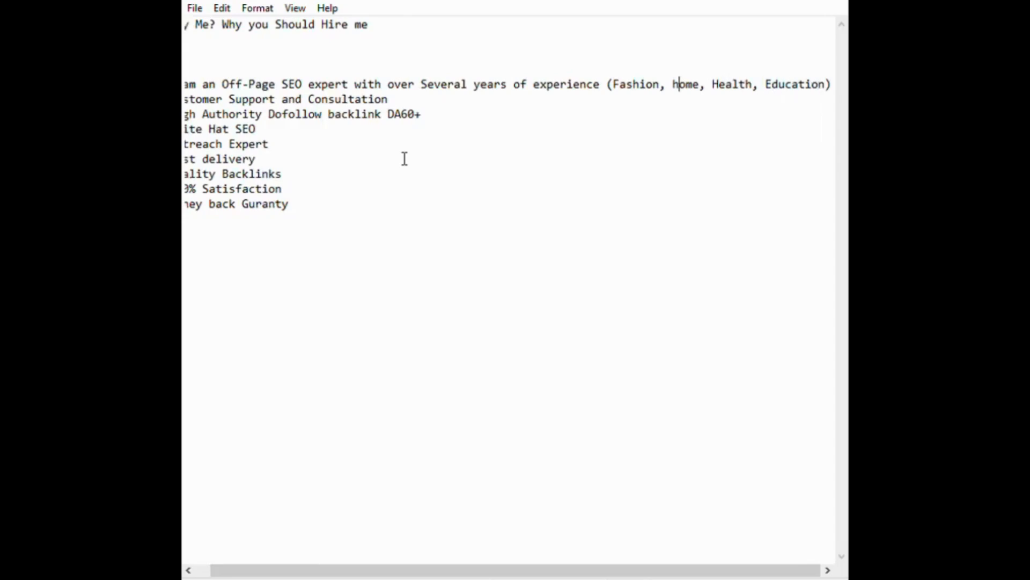
key("Right")
key("Right")
key("Right")
key("Right")
key("Right")
key("Right")
key("Right")
key("Right")
key("Right")
key("Right")
key("Right")
key("Right")
key("Right")
key("Right")
key("Right")
key("Right")
key("Right")
key("Right")
key("Right")
key("Right")
key("Right")
key("Right")
key("Right")
key("Right")
key("Right")
key("Right")
key("Right")
key("Right")
key("Right")
key("Right")
key("Right")
key("Right")
key("Right")
key("Right")
key("Right")
key("Right")
key("Right")
key("Right")
key("Right")
key("Right")
key("Right")
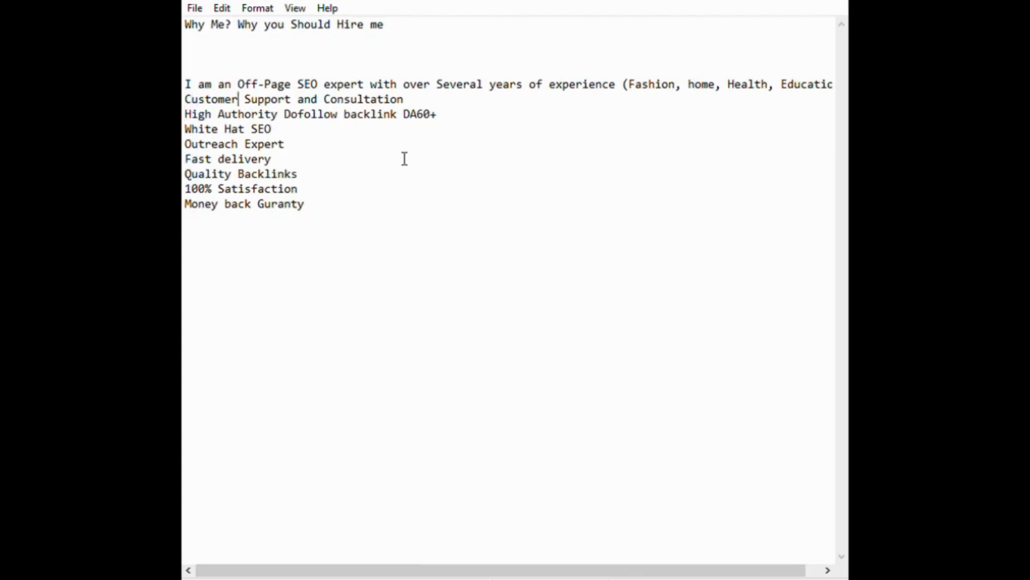
key("Right")
key("Right")
key("Right")
key("Right")
key("Right")
key("Right")
key("Right")
key("Right")
key("Right")
key("Right")
key("Right")
key("Right")
key("Right")
key("Right")
key("Right")
key("Right")
key("Left")
key("Left")
key("Left")
key("Left")
key("Left")
key("Left")
key("Left")
key("Left")
key("Left")
key("Left")
key("Left")
key("Left")
key("Left")
key("Left")
key("Left")
key("Right")
key("Right")
key("Right")
key("Right")
key("Right")
key("Right")
key("Right")
key("Right")
key("Right")
key("Right")
key("Right")
key("Right")
key("Right")
key("Right")
key("Right")
key("Right")
key("Right")
key("Right")
key("Right")
key("Right")
key("Left")
key("Left")
key("Left")
key("Left")
key("Left")
key("Left")
key("Left")
key("Left")
key("Left")
key("Left")
key("Left")
key("Left")
key("Left")
key("Right")
key("Right")
key("Right")
key("Right")
key("Down")
key("Left")
key("Left")
key("Left")
key("Right")
key("Right")
key("Right")
key("Right")
key("Right")
key("Right")
key("Right")
key("Right")
key("Right")
key("Right")
key("Right")
key("Down")
key("Left")
key("Left")
key("Right")
key("Right")
key("Down")
key("Left")
key("Right")
key("Right")
key("Right")
key("Down")
key("Left")
key("Right")
key("Right")
key("Right")
key("Right")
key("Up")
key("Up")
key("Up")
key("Up")
key("Up")
key("Up")
key("Up")
key("Up")
key("Up")
key("Down")
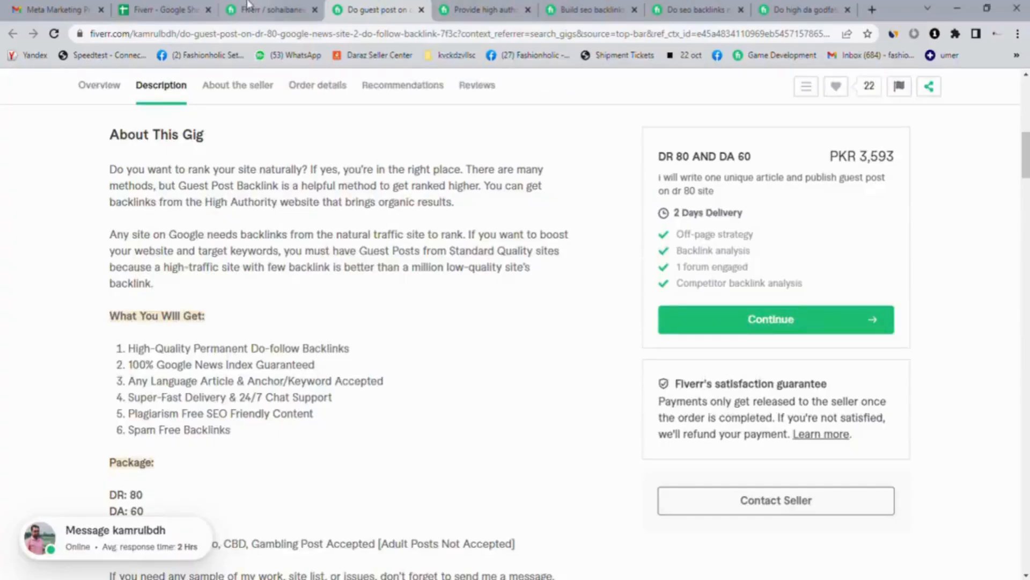
Step: Paste the selling points beneath the Why Me heading in the gig description
left_click(173, 7)
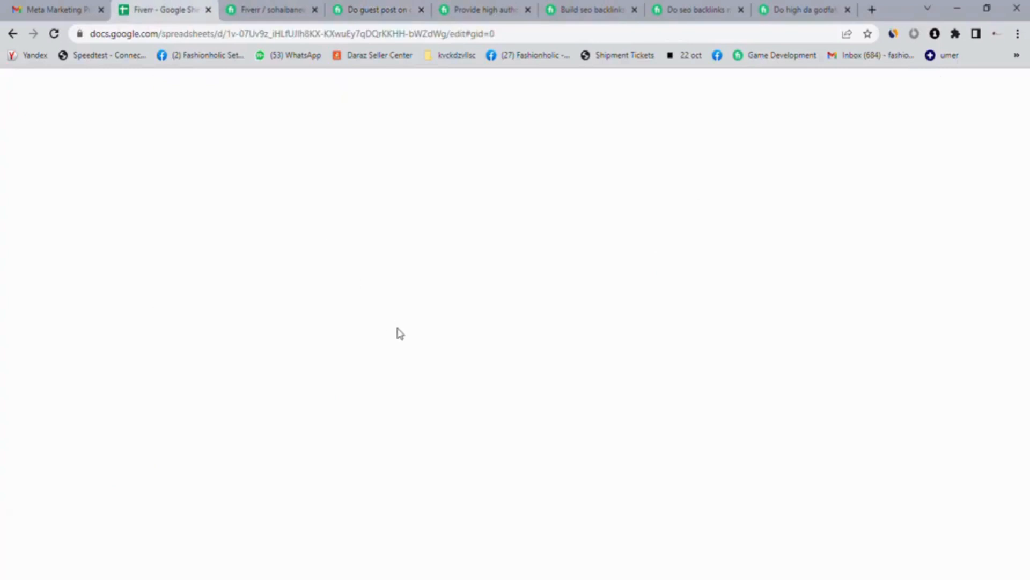
left_click(281, 6)
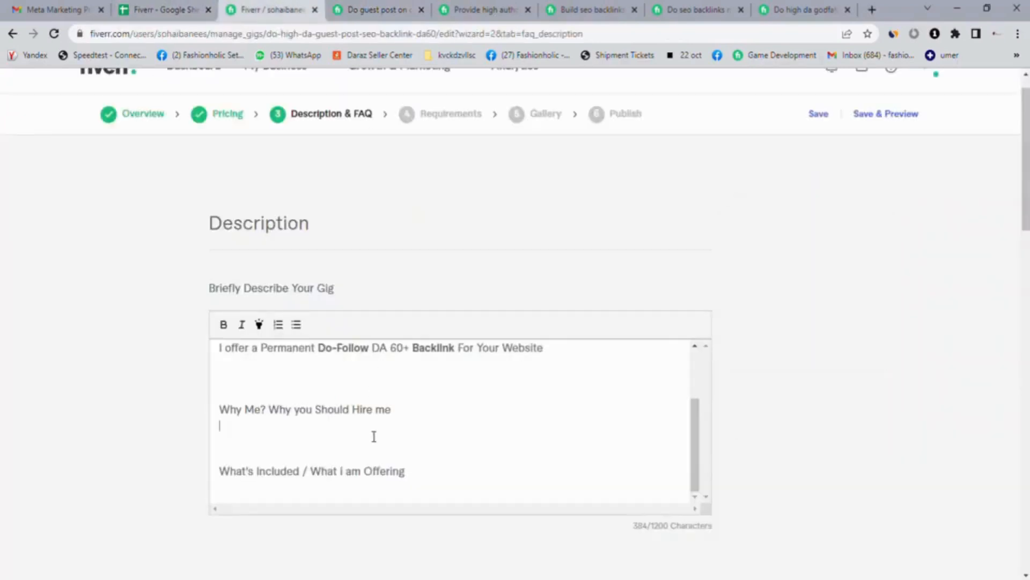
left_click(404, 425)
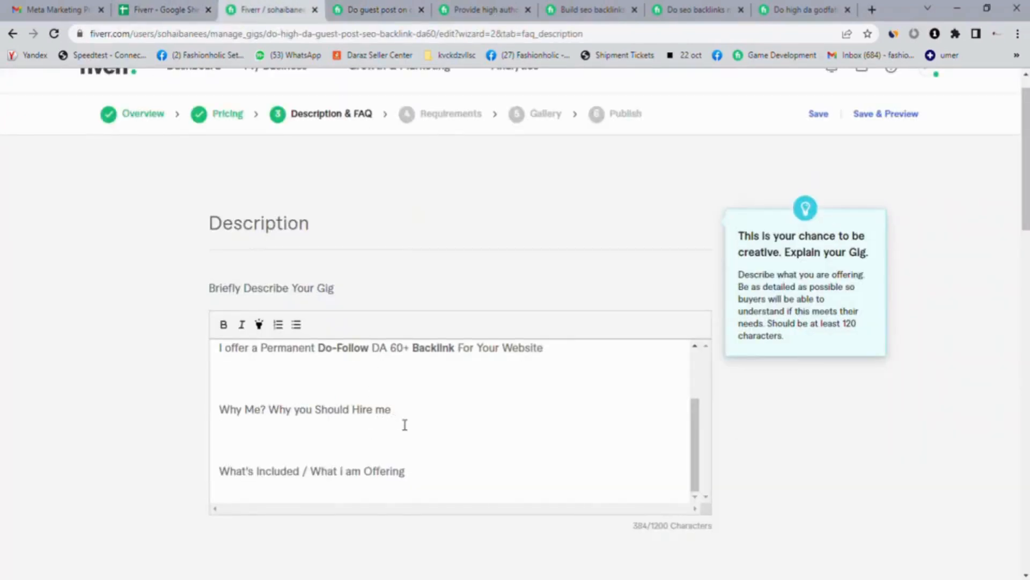
type("I am an off-page SEO expert with over Several years of experience (Fashion, home, Health, Education) Money Back Guranty Customer Support and Consultation High Authority Dofollow backlink DA60+")
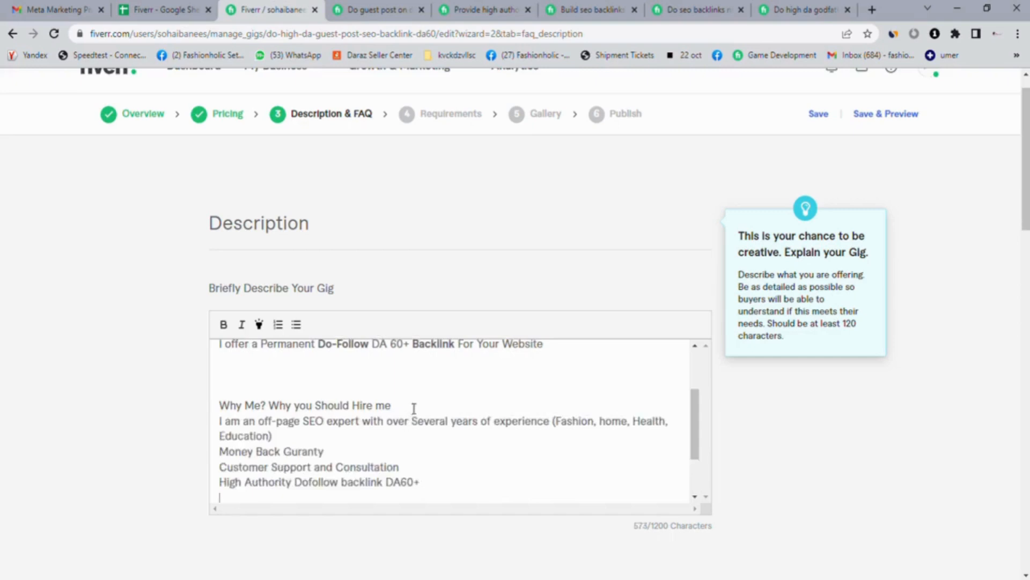
key("Return")
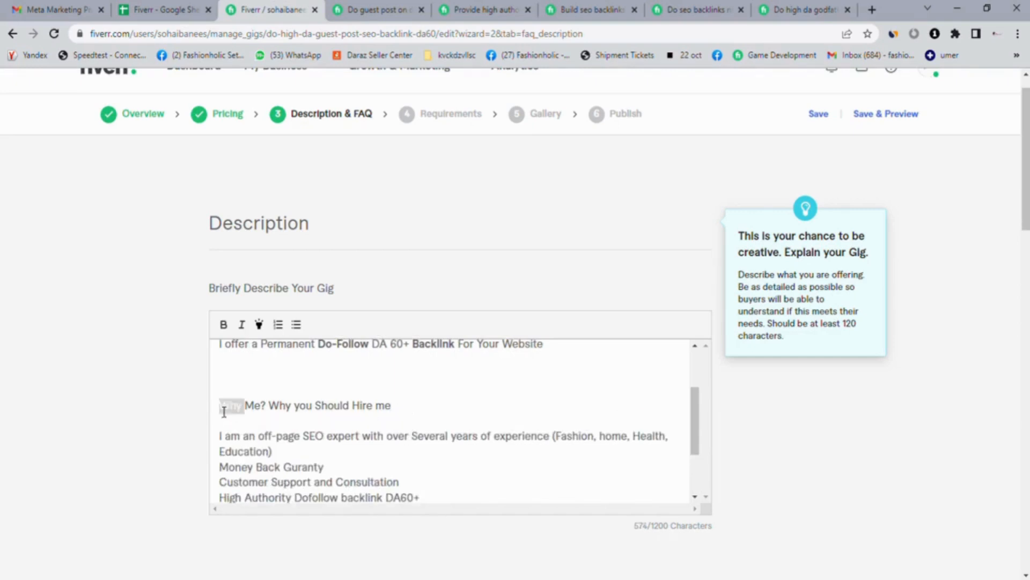
Step: Bold the Why Me heading and format the four selling-point lines as a bulleted list
left_click(310, 407)
left_click_drag(400, 407, 224, 412)
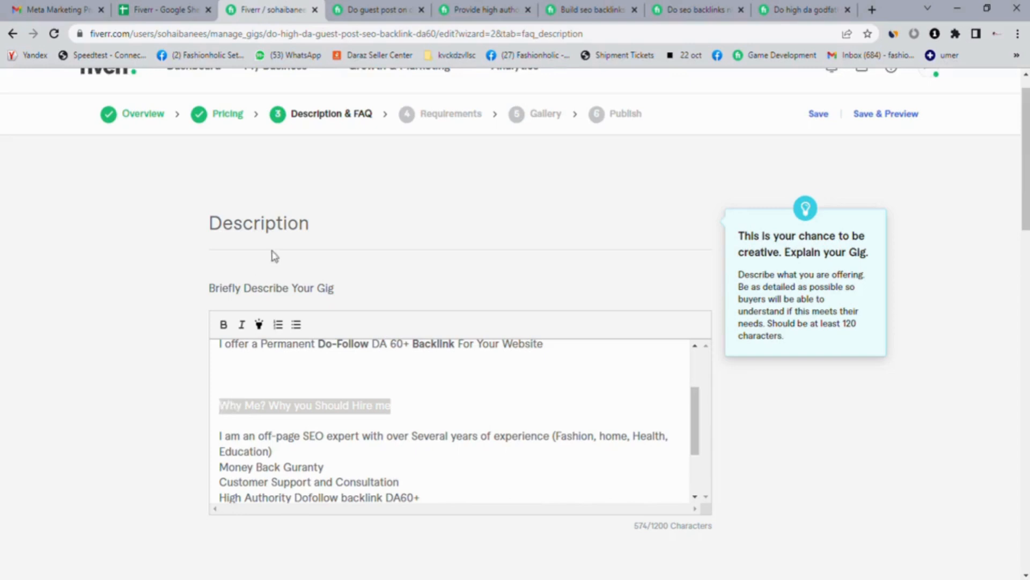
left_click(224, 324)
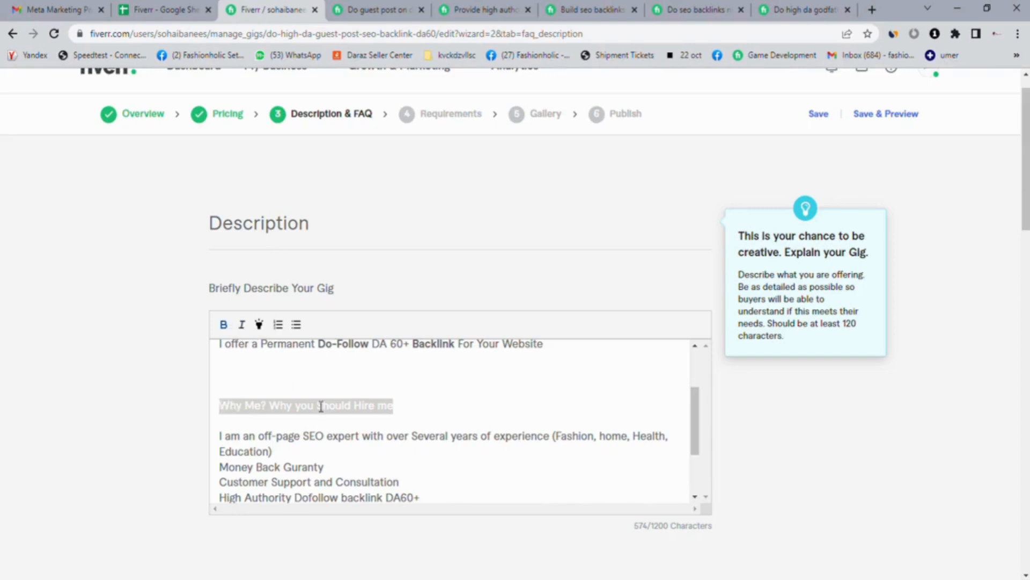
left_click(379, 436)
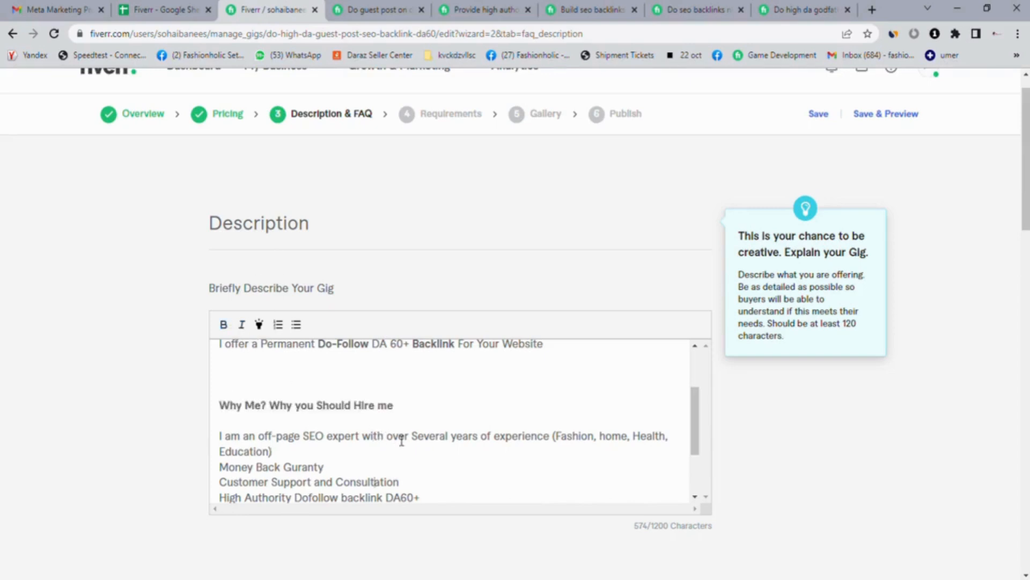
key("Down")
key("Down")
key("Down")
key("Down")
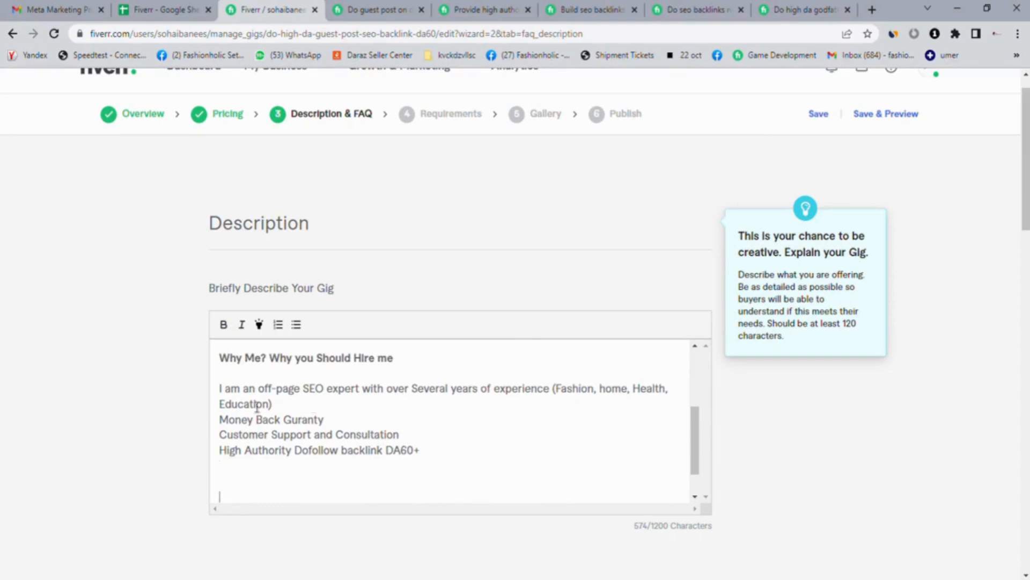
left_click_drag(226, 395, 430, 457)
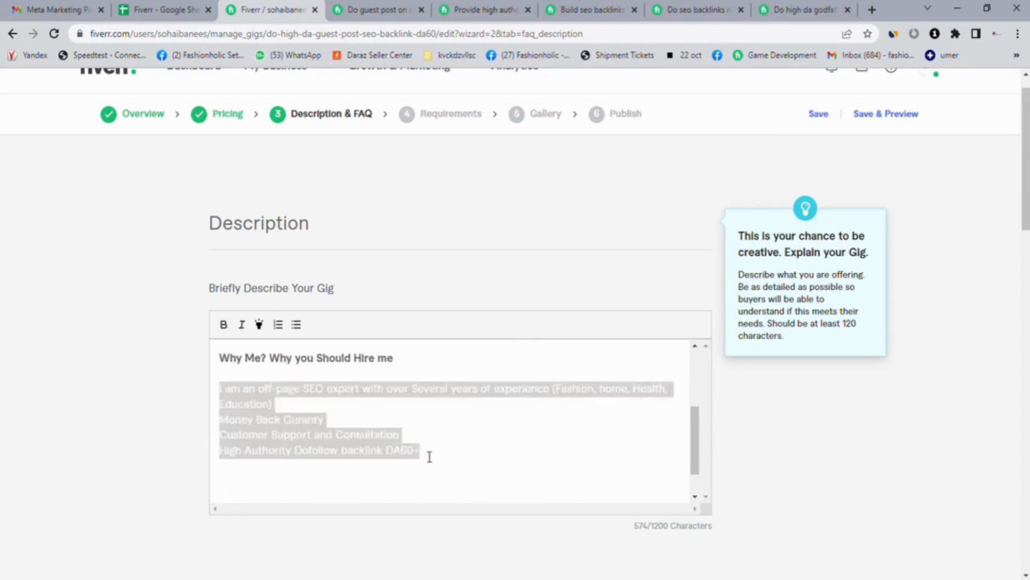
left_click(296, 326)
left_click(330, 415)
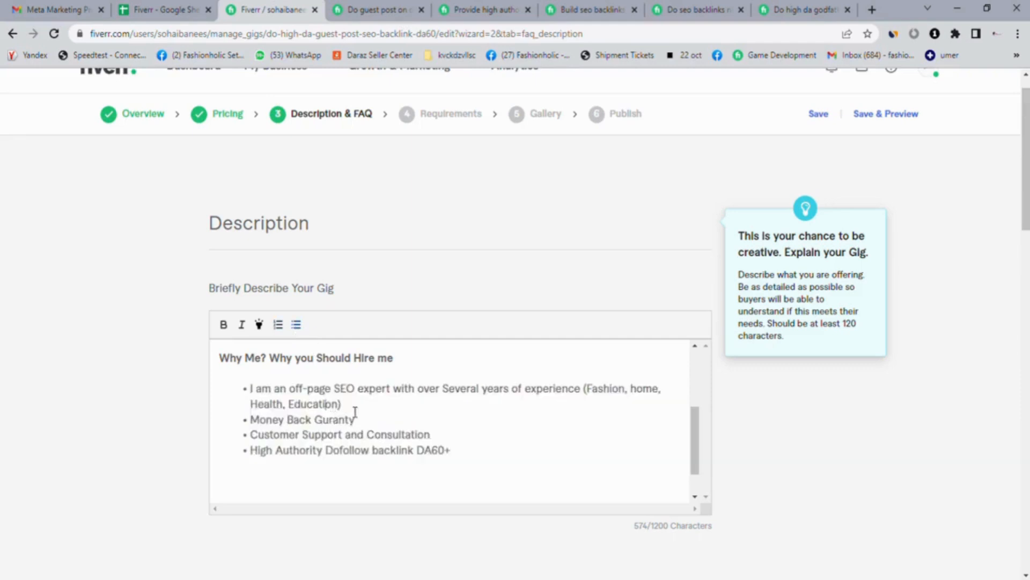
Step: Bold 'Off-Page SEO' in the first bullet, capitalising it from 'off-page'
left_click_drag(334, 389, 355, 390)
left_click(225, 325)
left_click(355, 409)
left_click_drag(332, 389, 289, 390)
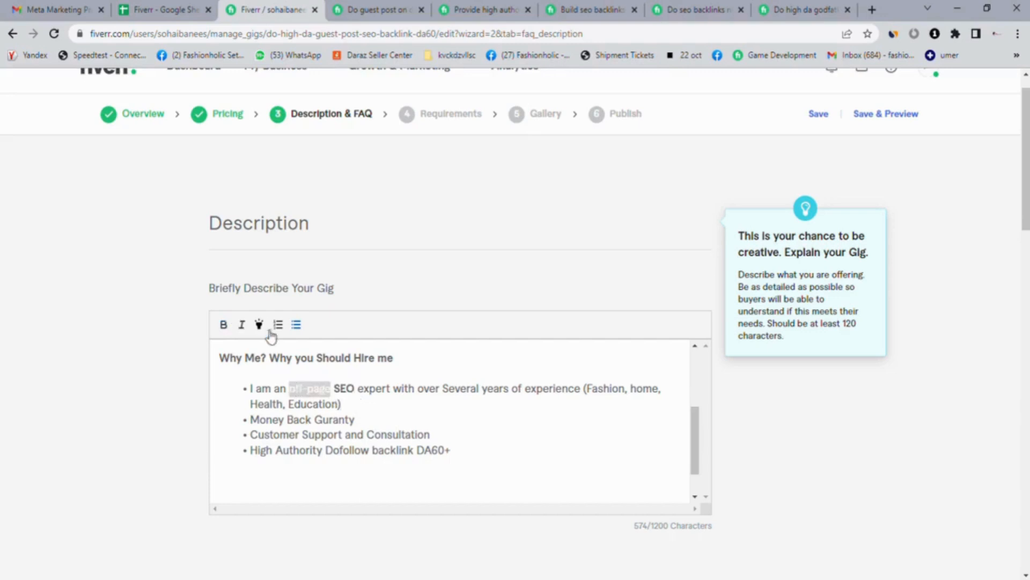
left_click(223, 325)
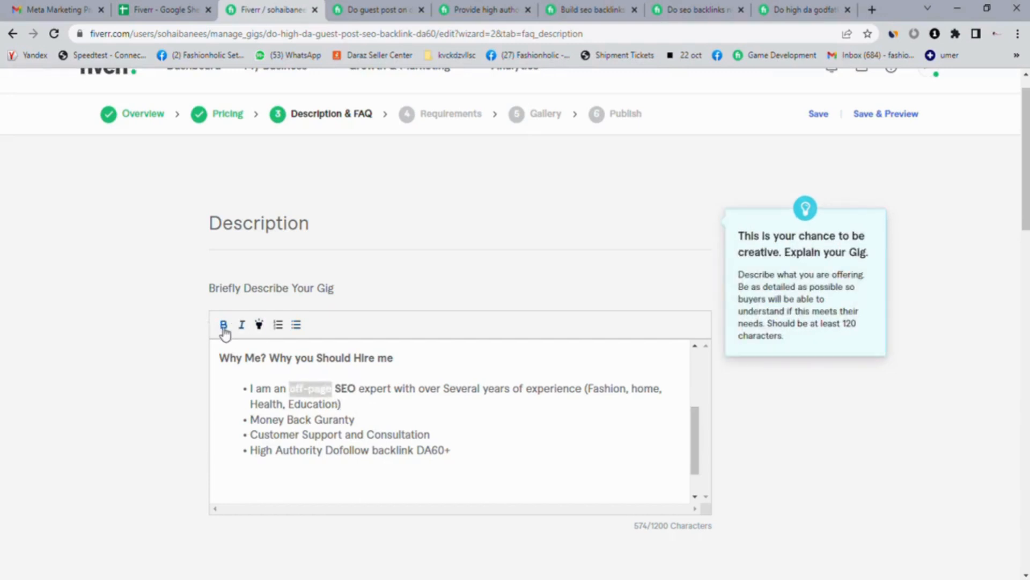
left_click(391, 394)
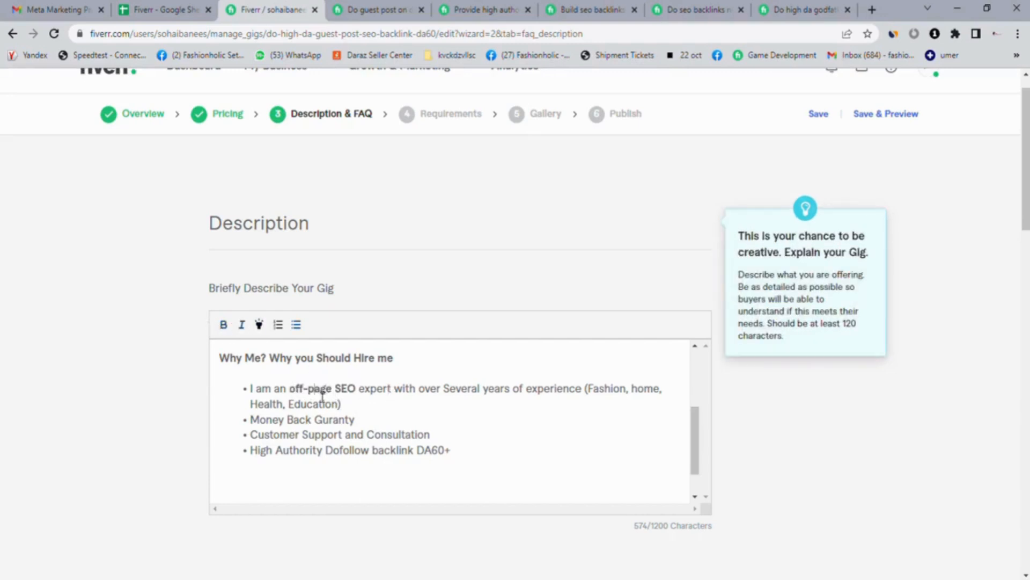
key("BackSpace")
type("P")
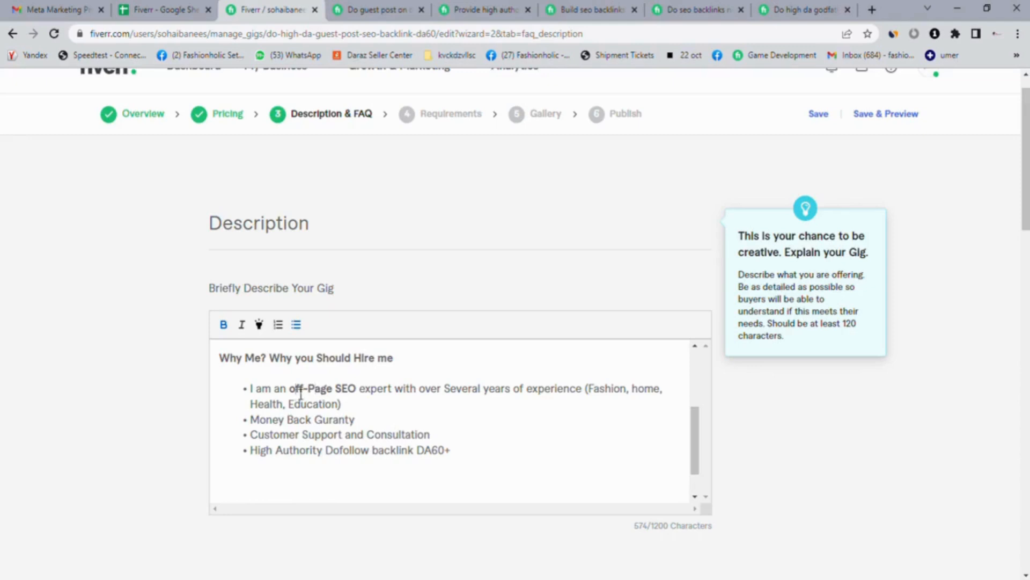
key("BackSpace")
type("O")
left_click(350, 410)
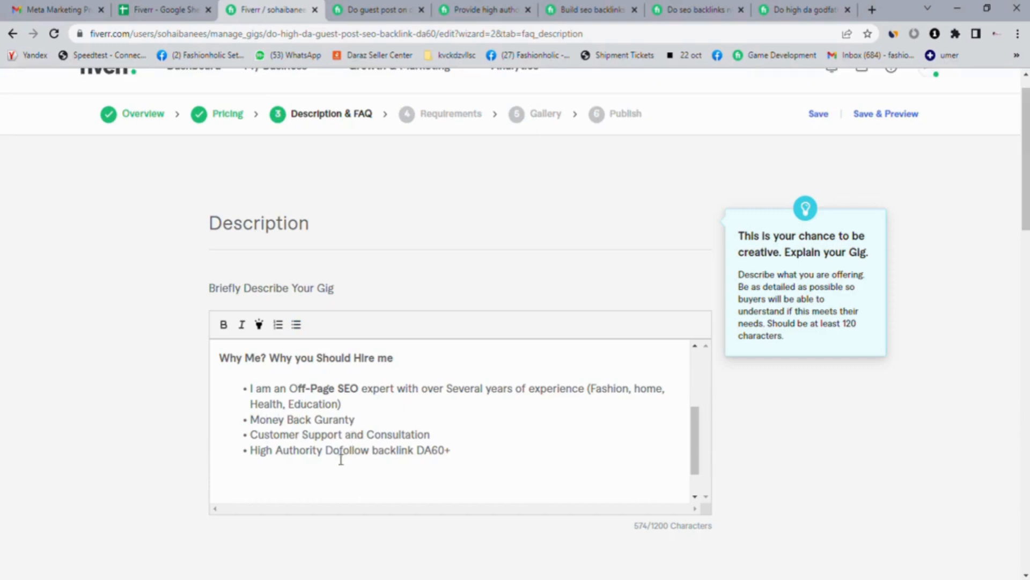
Step: Bold 'Dofollow backlink' in the last bullet
left_click_drag(325, 452, 417, 454)
left_click(224, 326)
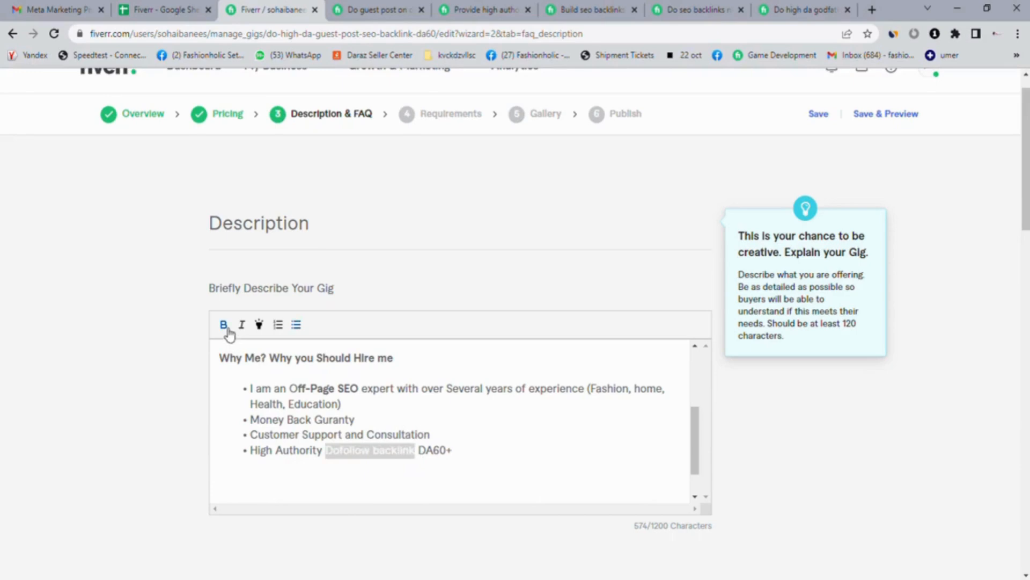
left_click(445, 436)
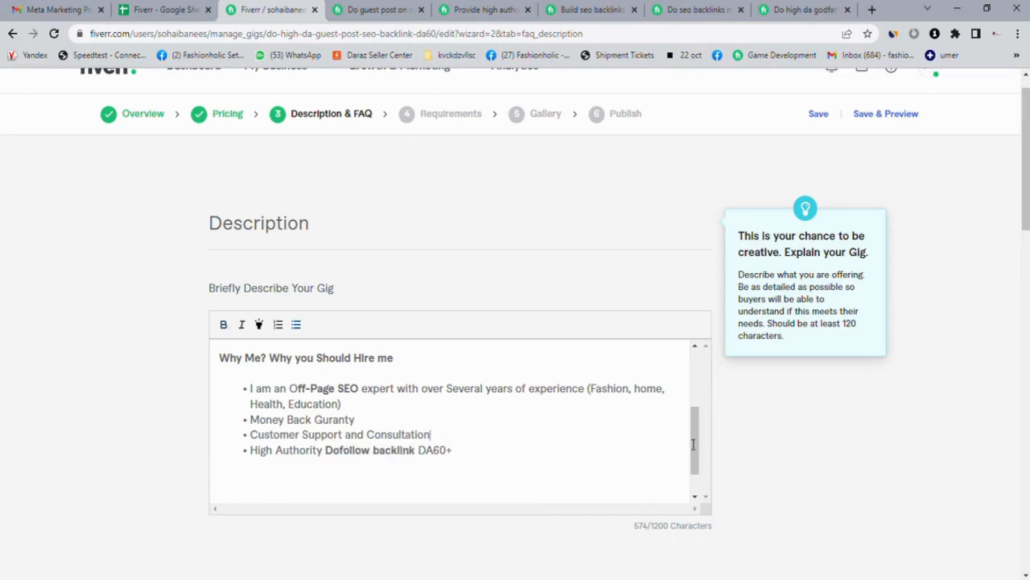
left_click_drag(696, 446, 700, 467)
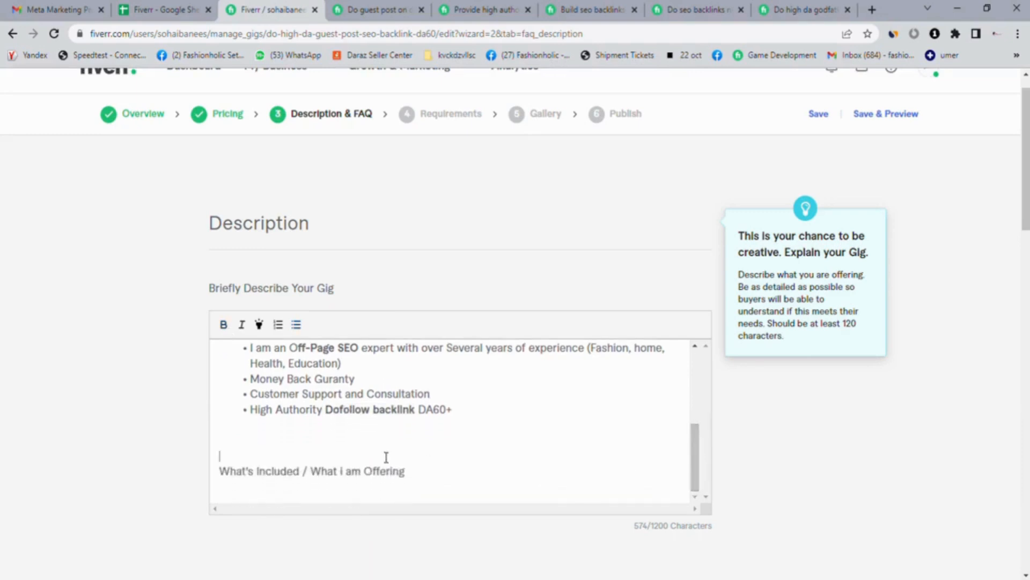
Step: Delete the blank line above 'What's Included', bold that heading, add a line below, select Why Me
key("BackSpace")
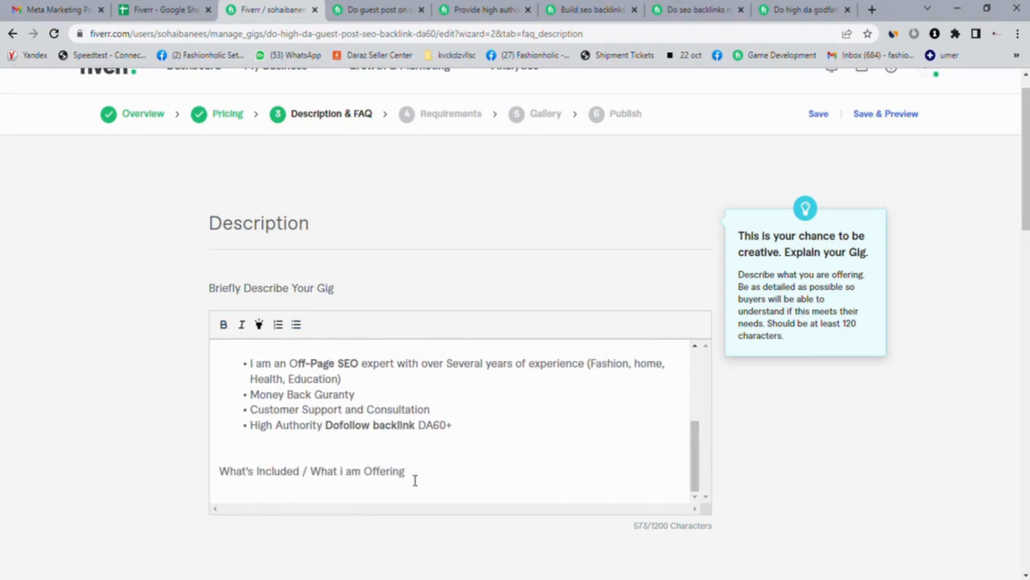
left_click_drag(413, 478, 225, 481)
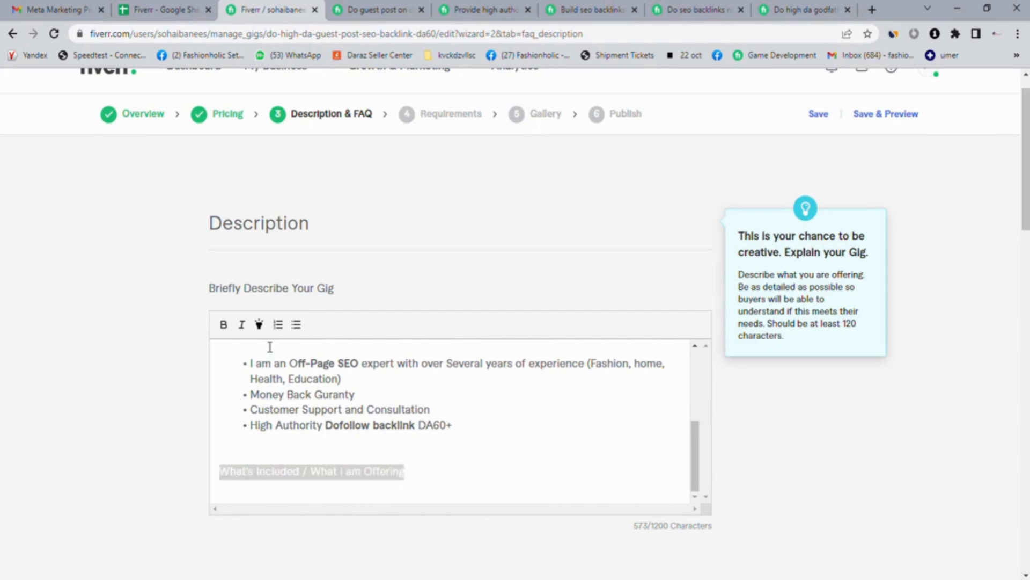
left_click(224, 324)
left_click(430, 477)
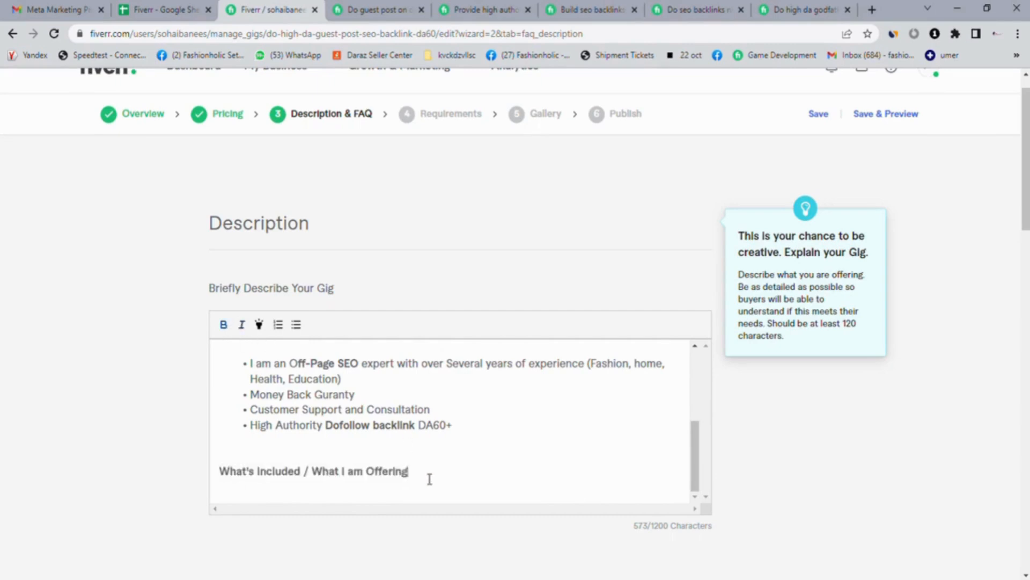
key("Return")
key("Return")
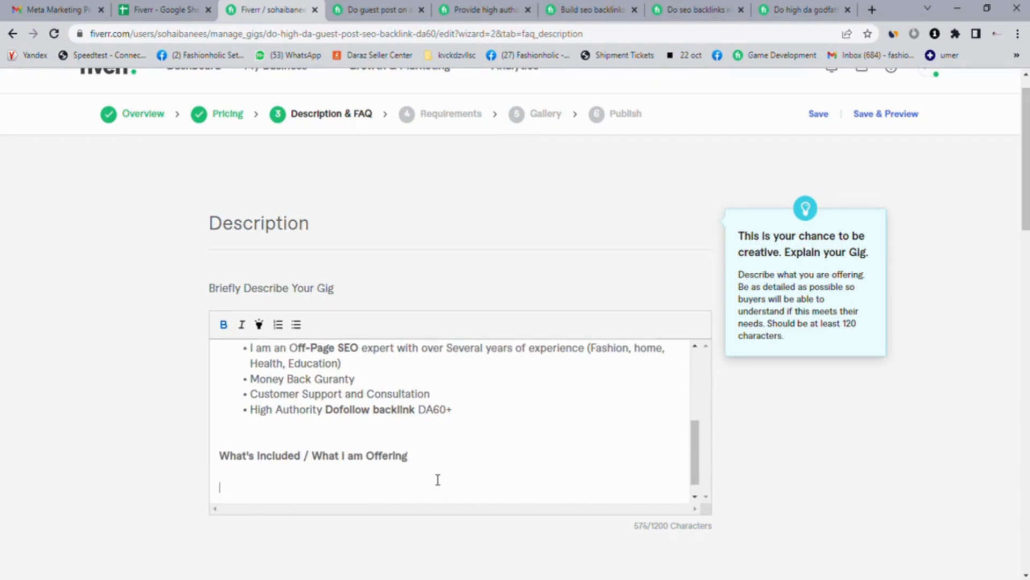
mouse_move(693, 456)
left_mouse_down()
mouse_move(694, 445)
mouse_move(698, 475)
left_mouse_up()
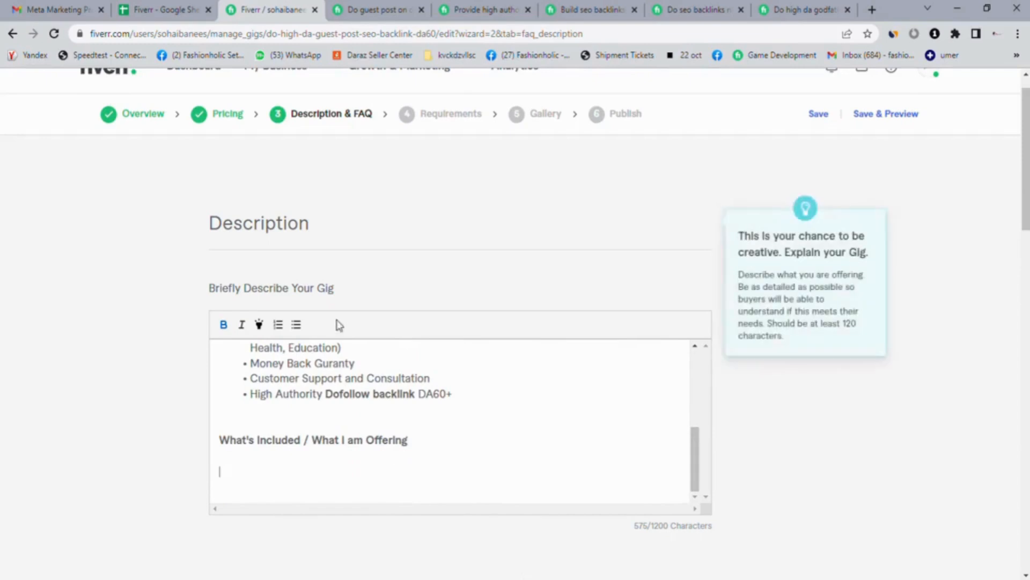
left_click_drag(474, 409, 227, 396)
key("ctrl+c")
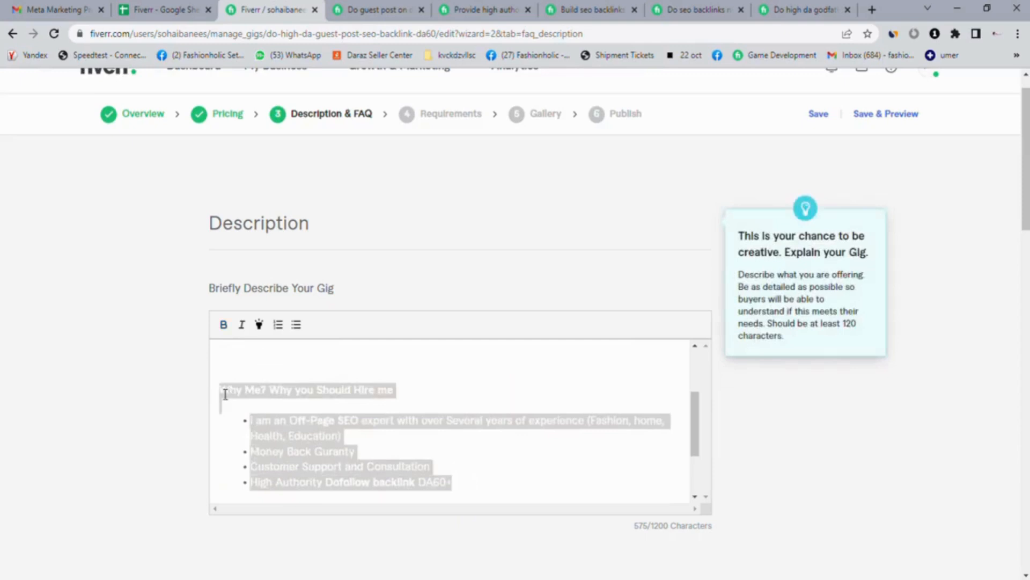
left_click(567, 579)
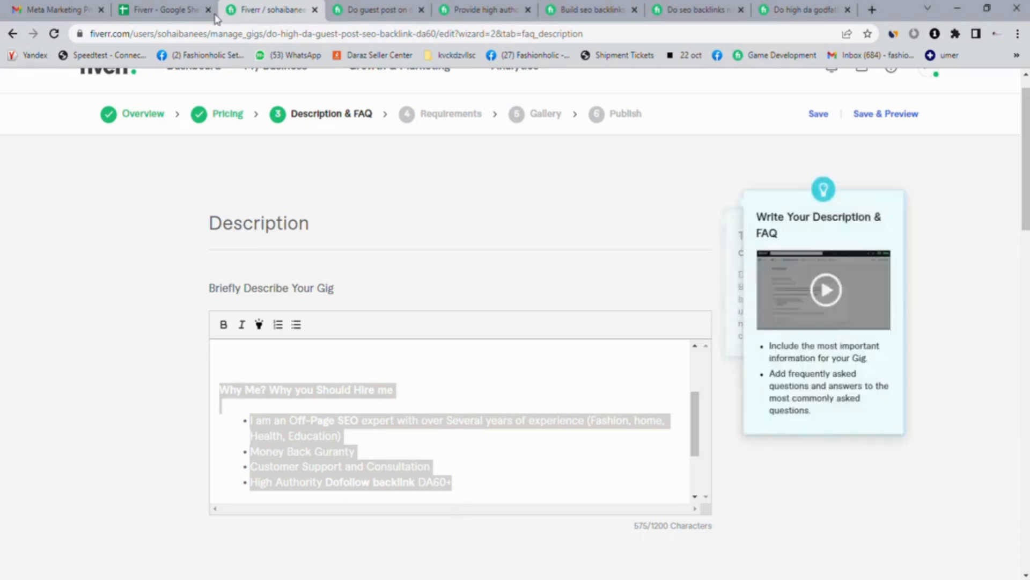
Step: Paste the Why Me heading and four selling points into cell B41 of the gig plan sheet
left_click(173, 6)
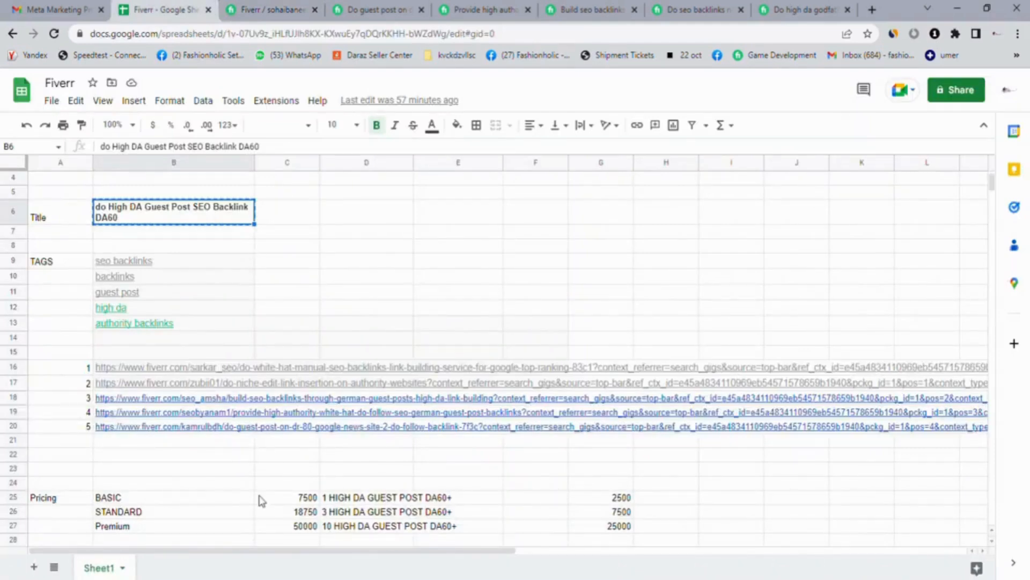
left_click(261, 499)
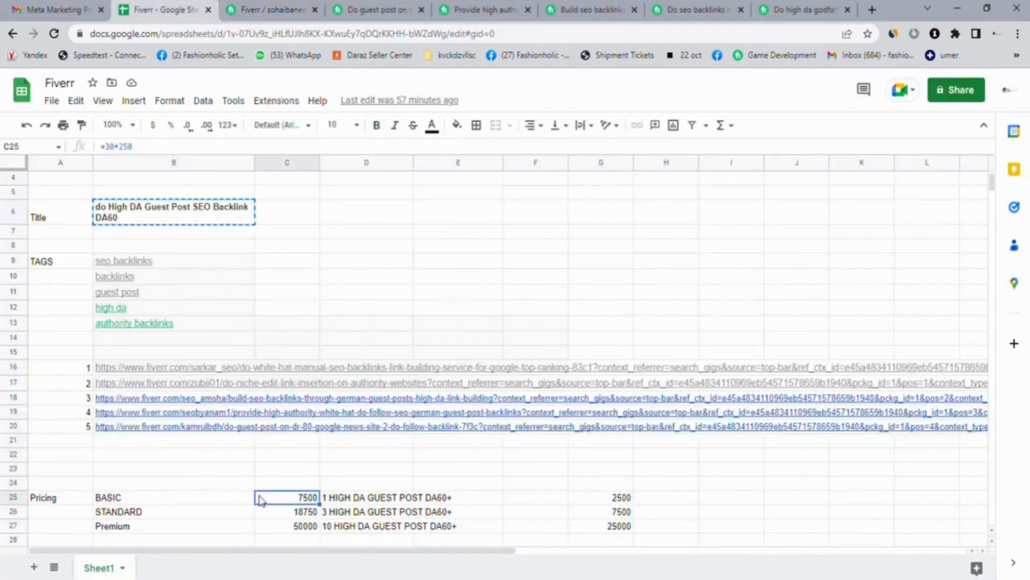
key("Down")
key("Down")
key("Down")
key("Down")
key("Down")
key("Down")
key("Down")
key("Down")
key("Down")
key("Down")
key("Down")
key("Down")
key("Down")
key("Down")
key("Down")
key("Down")
key("Down")
key("Down")
key("Down")
key("Down")
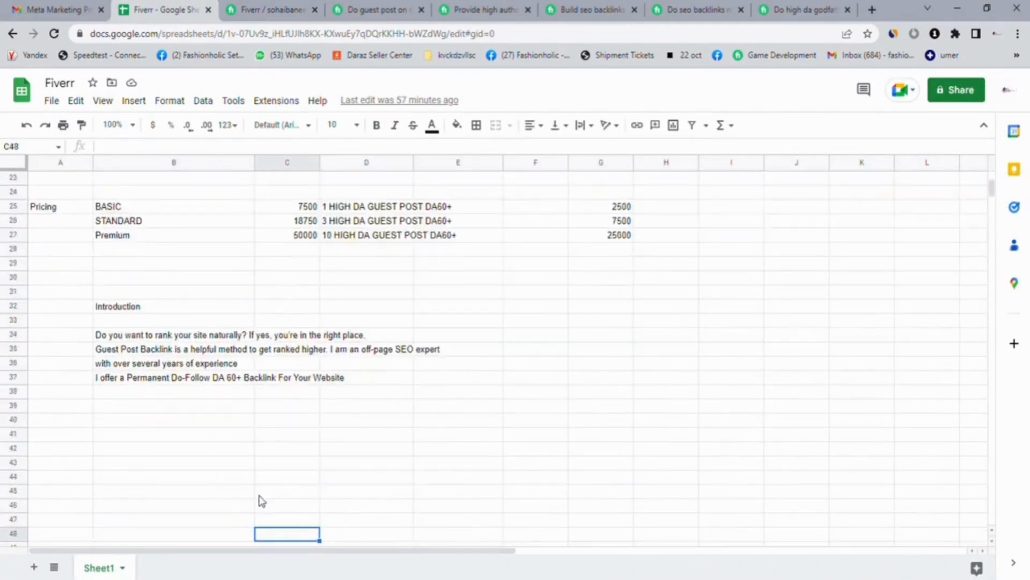
key("Up")
key("Up")
key("Up")
key("Up")
key("Up")
key("Up")
key("Up")
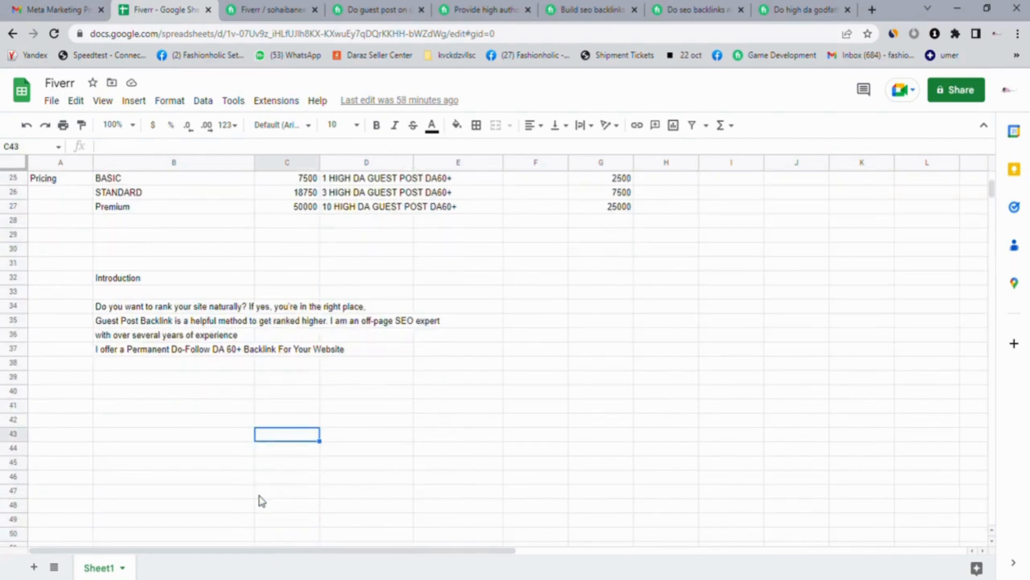
key("Left")
key("Left")
key("Up")
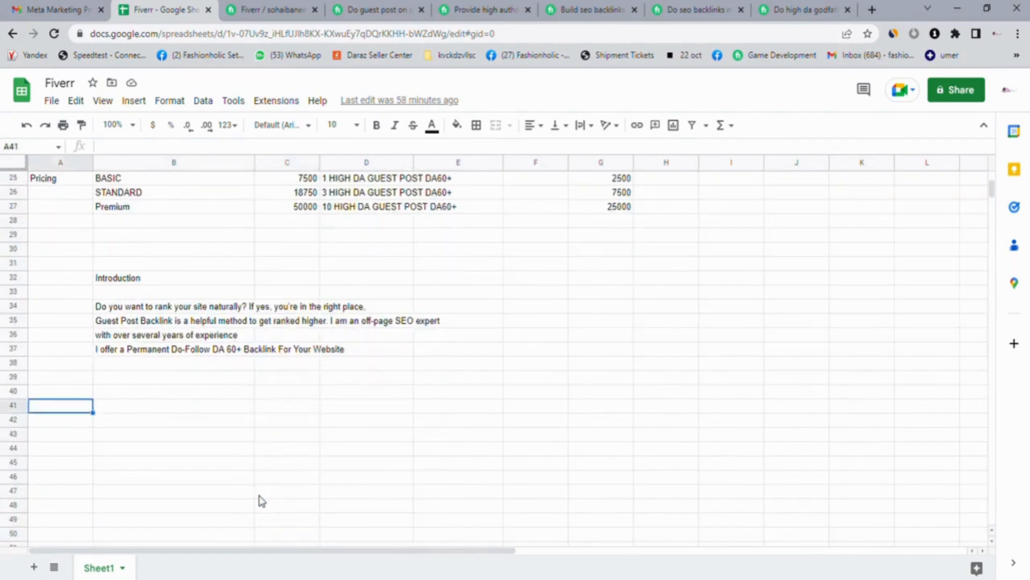
key("Right")
key("ctrl+v")
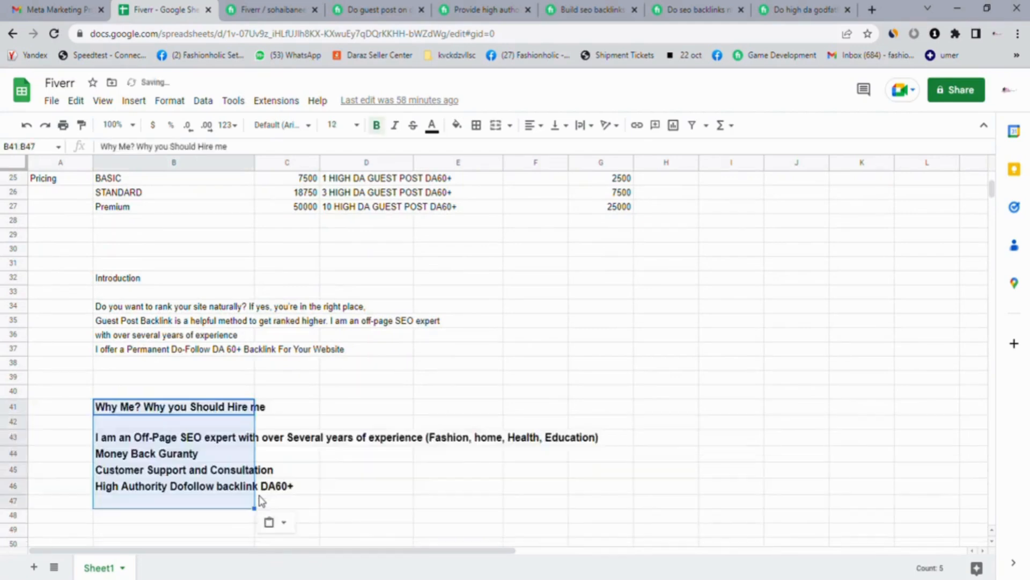
key("Down")
key("Down")
key("Down")
key("Down")
key("Down")
key("Down")
key("Down")
key("Down")
key("Down")
key("Down")
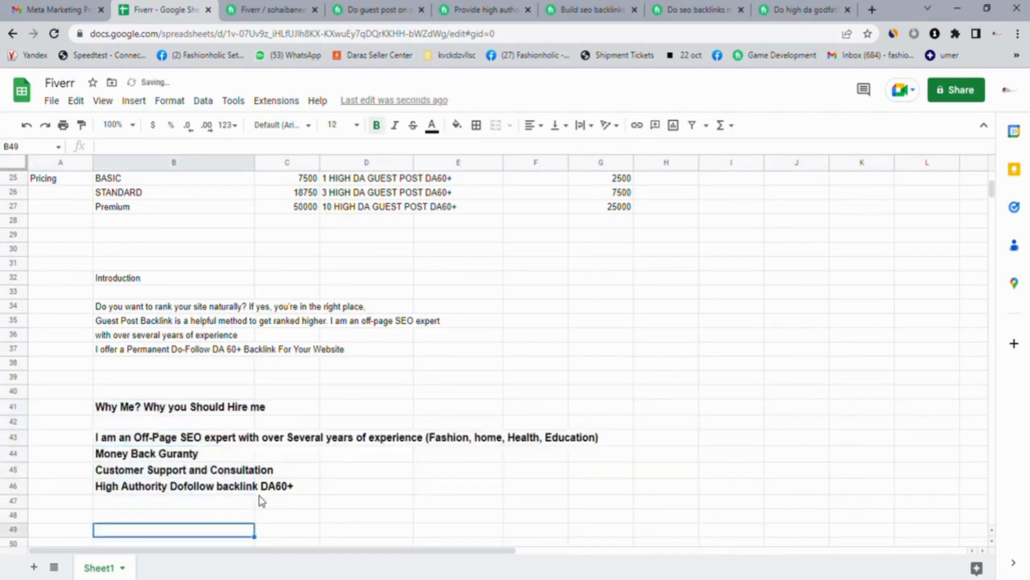
scroll(262, 501, "down", 2)
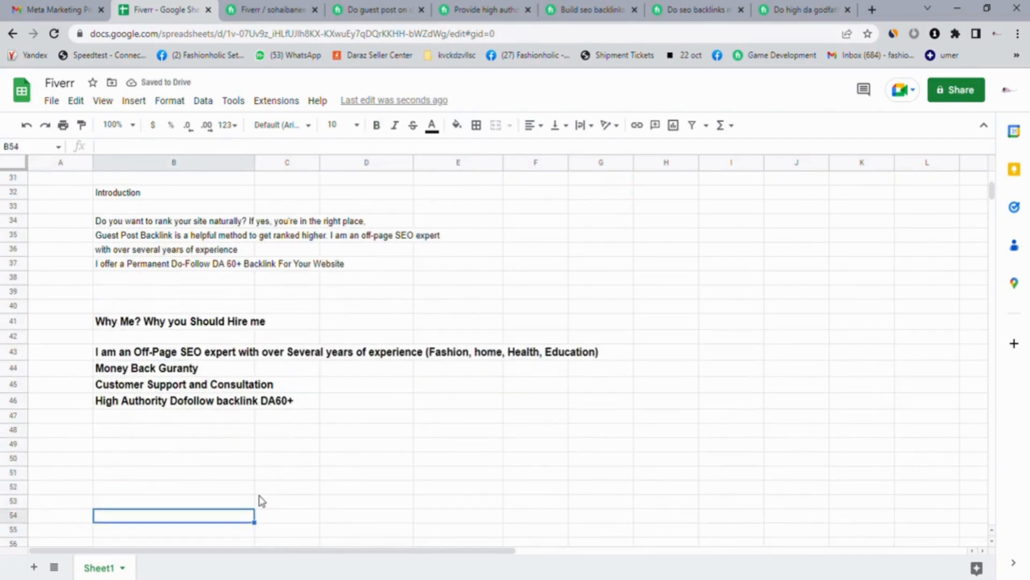
key("Up")
key("Up")
key("Up")
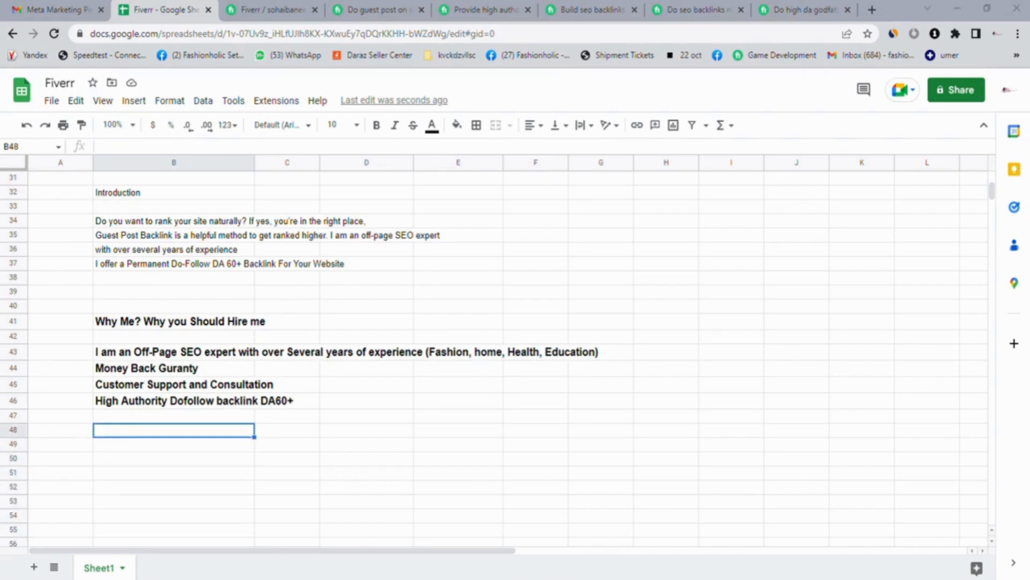
left_click(304, 4)
Step: Scroll down to the What's Included heading, then switch to the competitor's DR 80 / DA 60 guest post gig
left_click(333, 400)
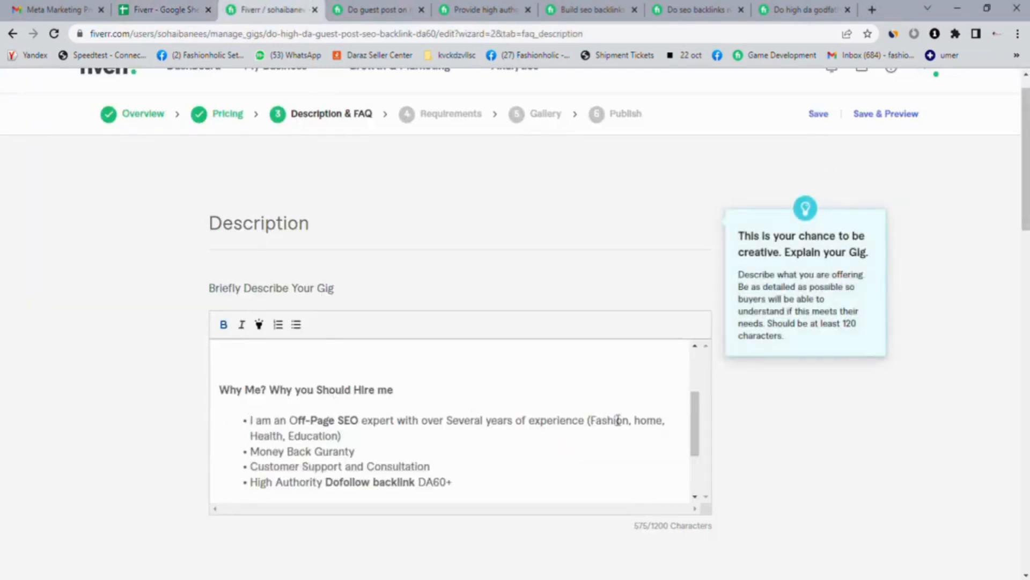
scroll(706, 432, "down", 2)
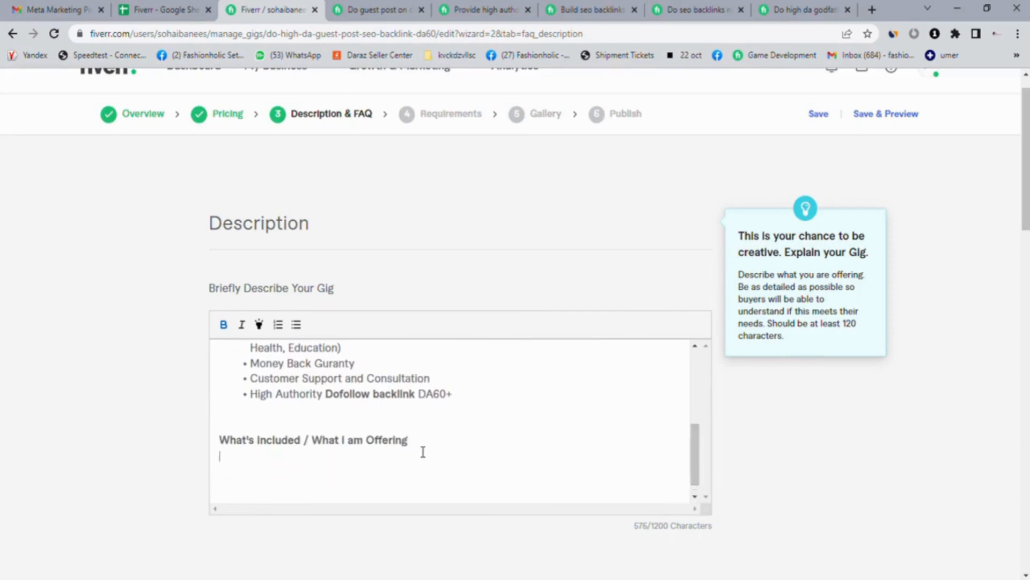
left_click(370, 10)
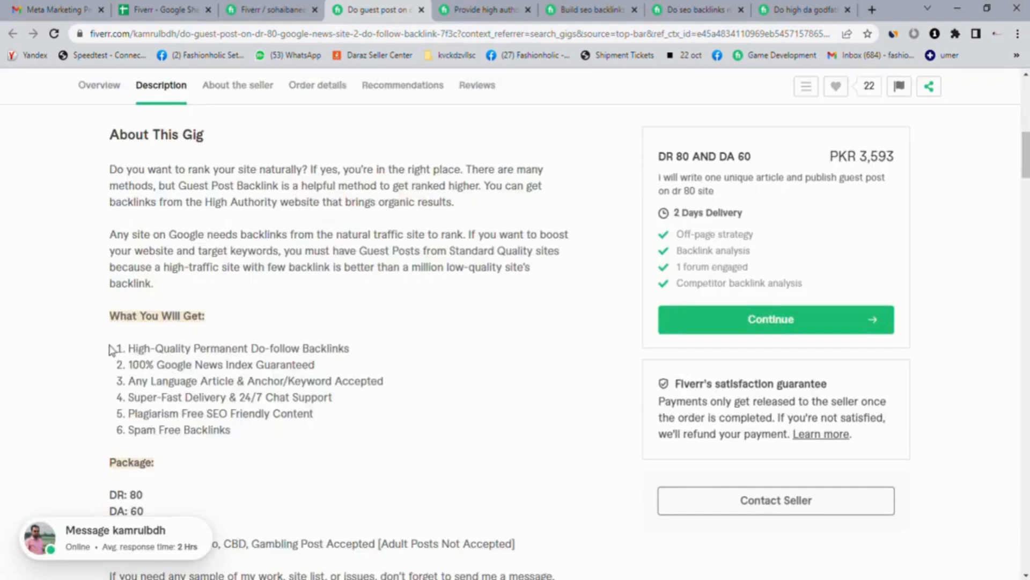
Step: Browse the guest post, backlink and niche edit competitor gigs and select the five 'Why me ?' points
left_click_drag(119, 352, 234, 434)
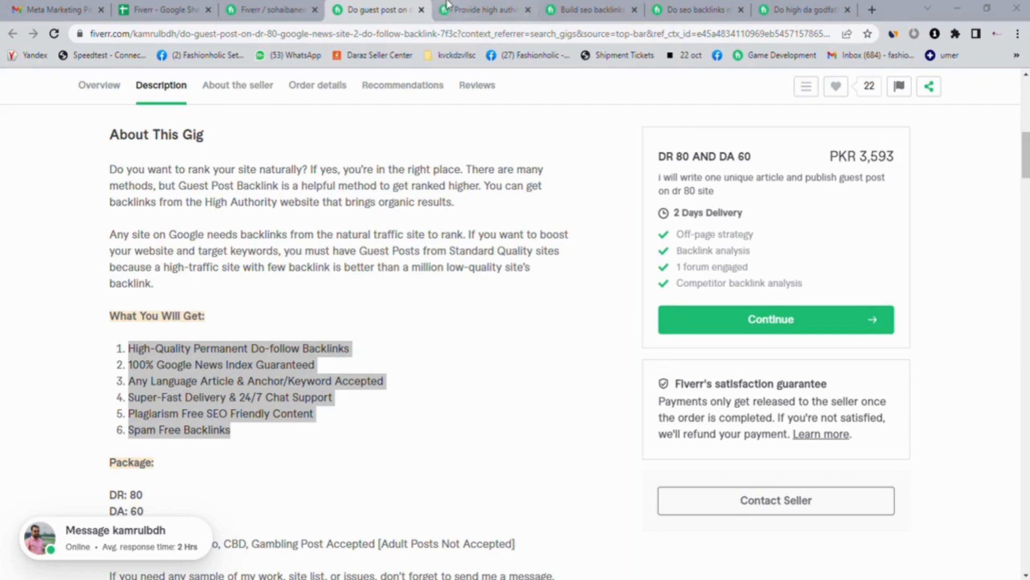
left_click(448, 7)
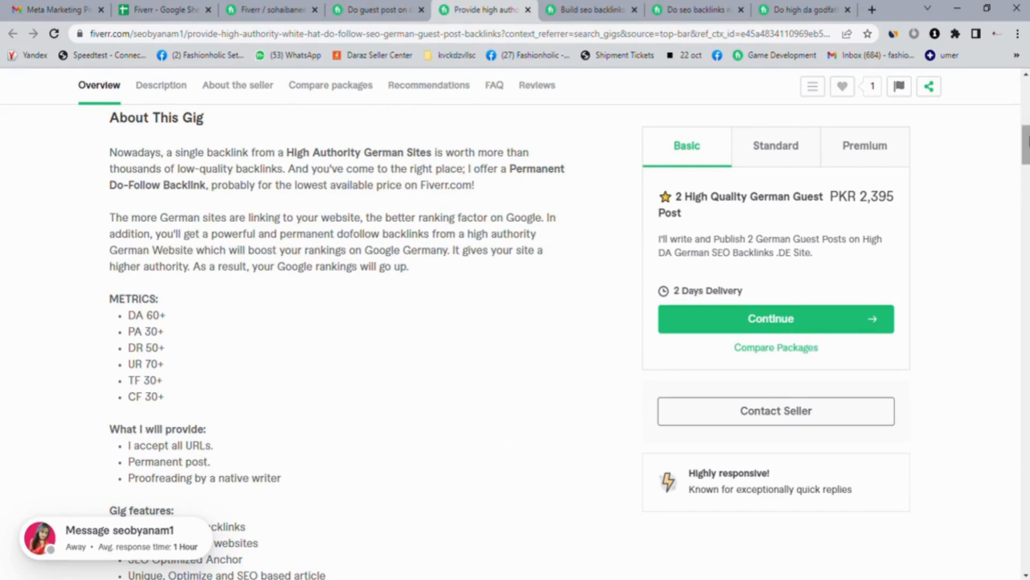
scroll(379, 189, "down", 4)
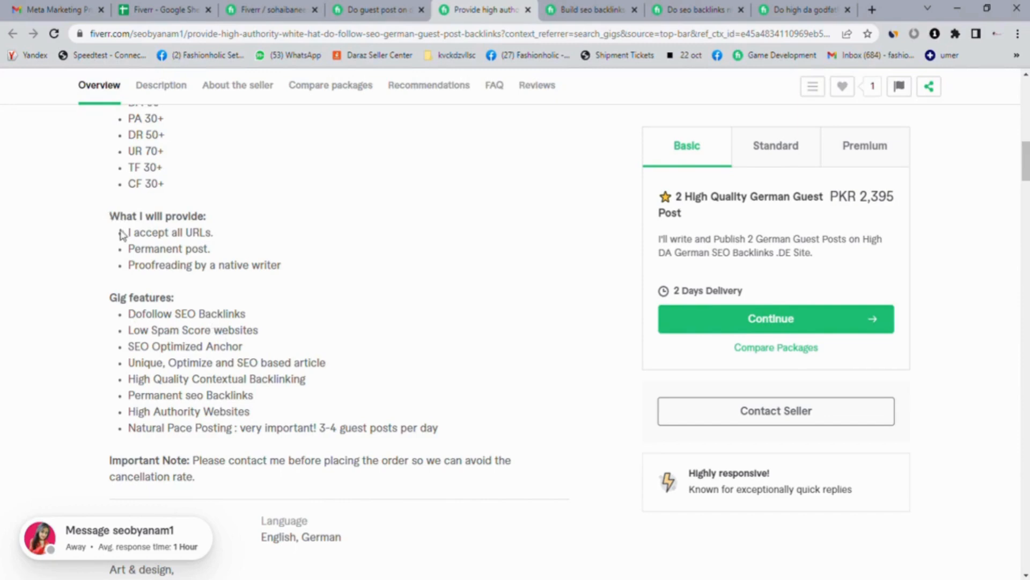
left_click_drag(124, 235, 465, 435)
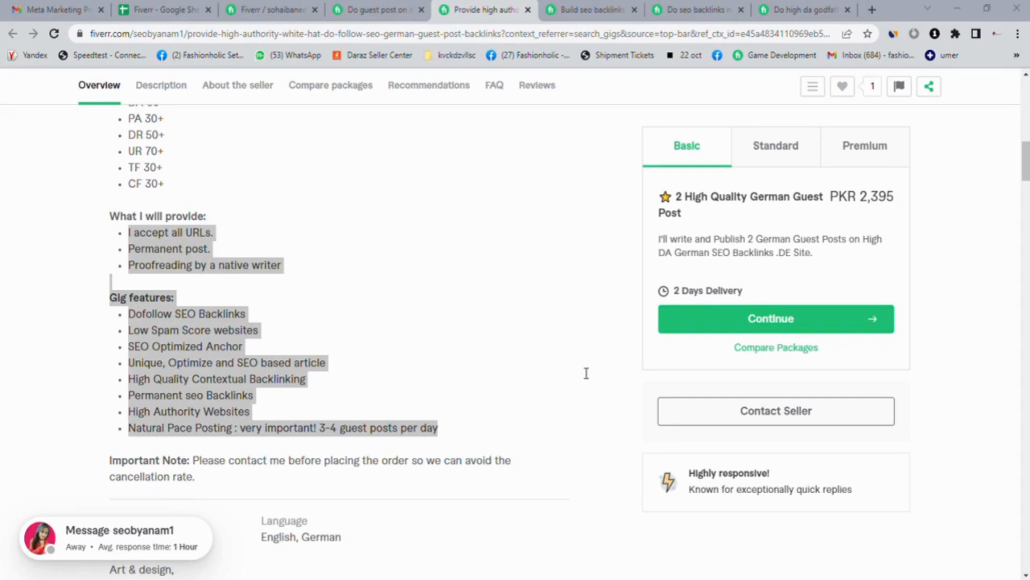
left_click(593, 9)
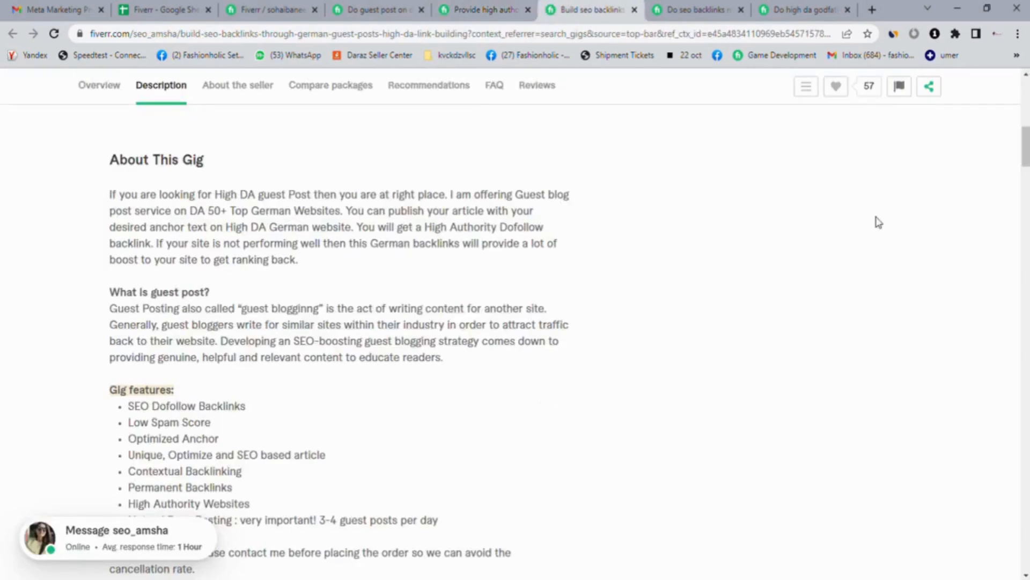
left_click_drag(1025, 159, 1025, 175)
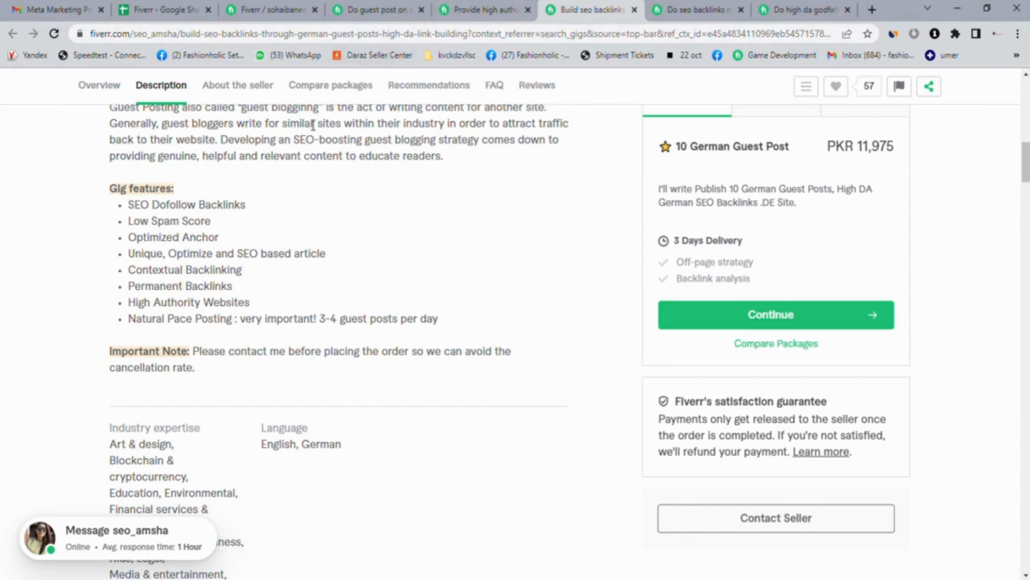
left_click(682, 4)
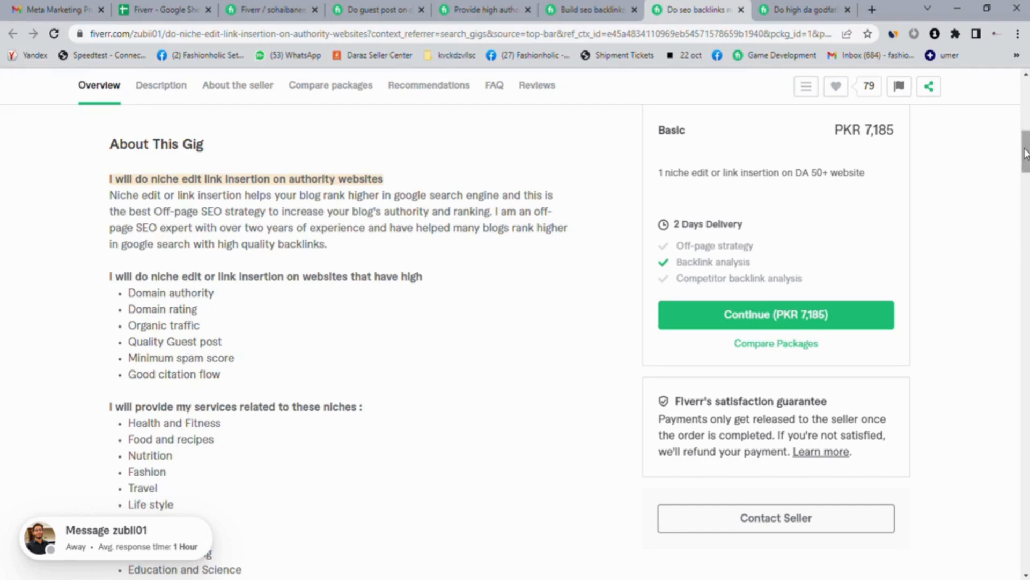
scroll(1025, 254, "down", 3)
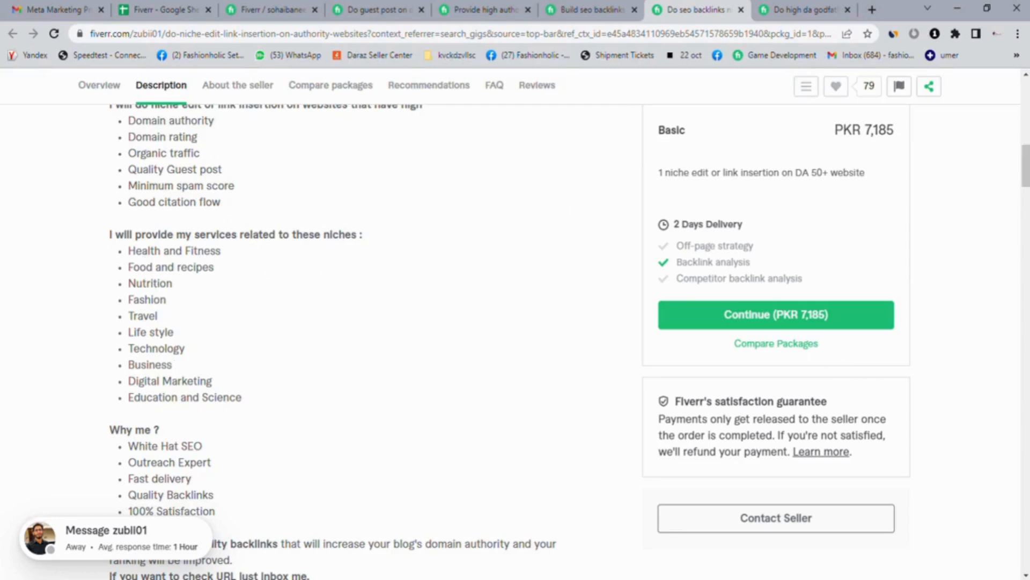
scroll(1025, 167, "down", 3)
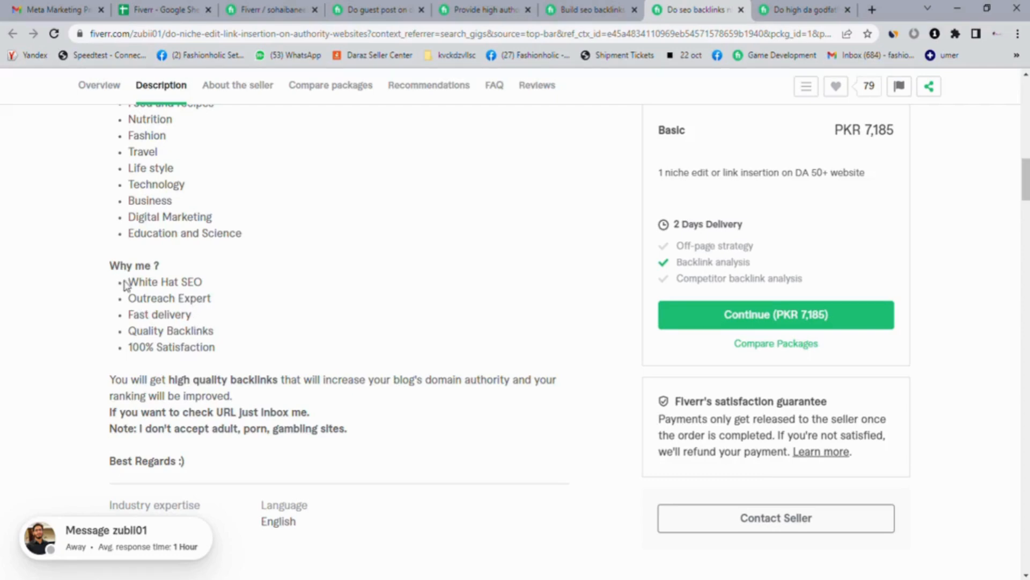
left_click_drag(128, 283, 230, 346)
key("ctrl+c")
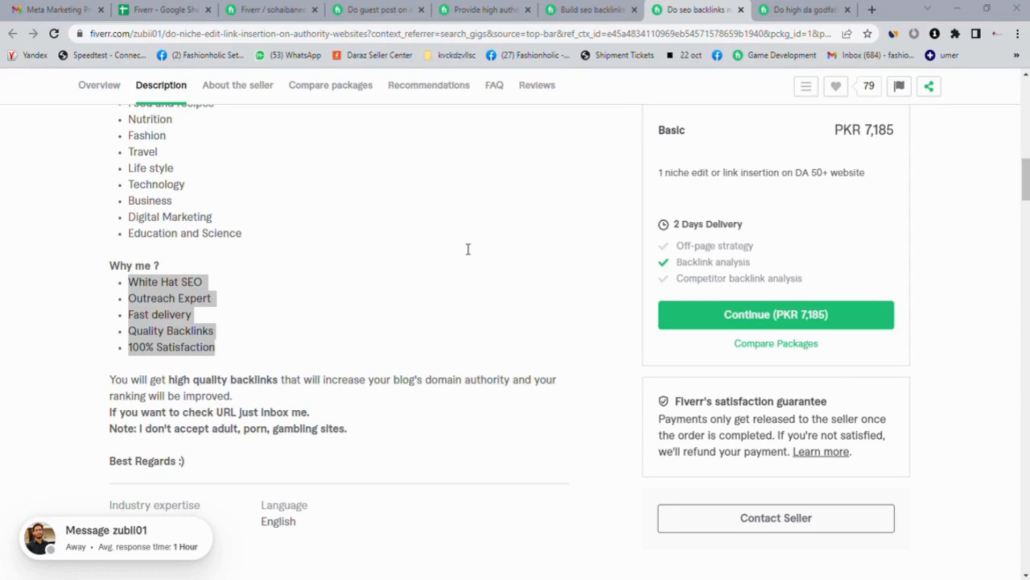
Step: Paste the five 'Why me ?' points into spreadsheet cell B47, then go back to the gig editor
left_click(243, 6)
left_click(167, 8)
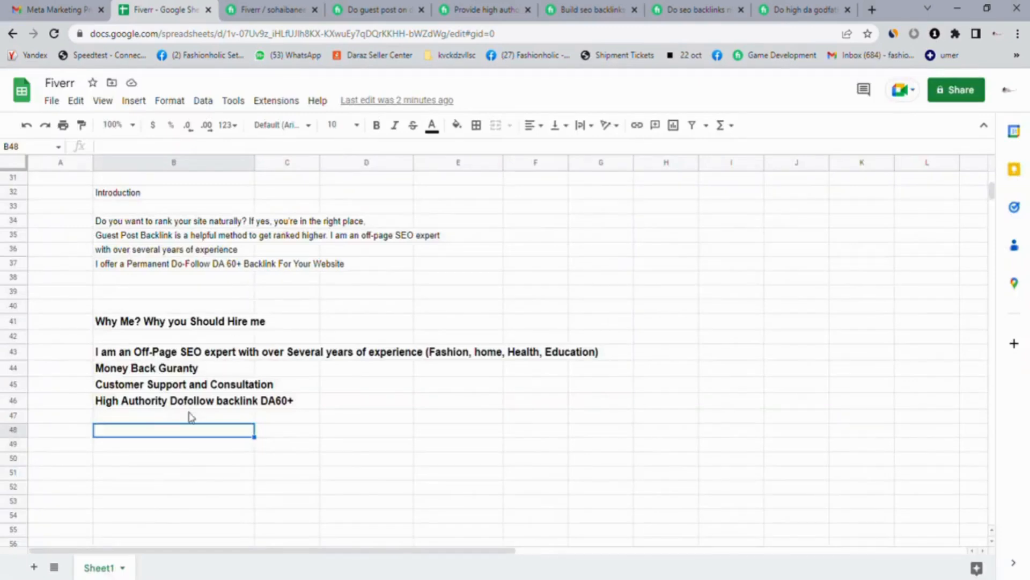
left_click(190, 416)
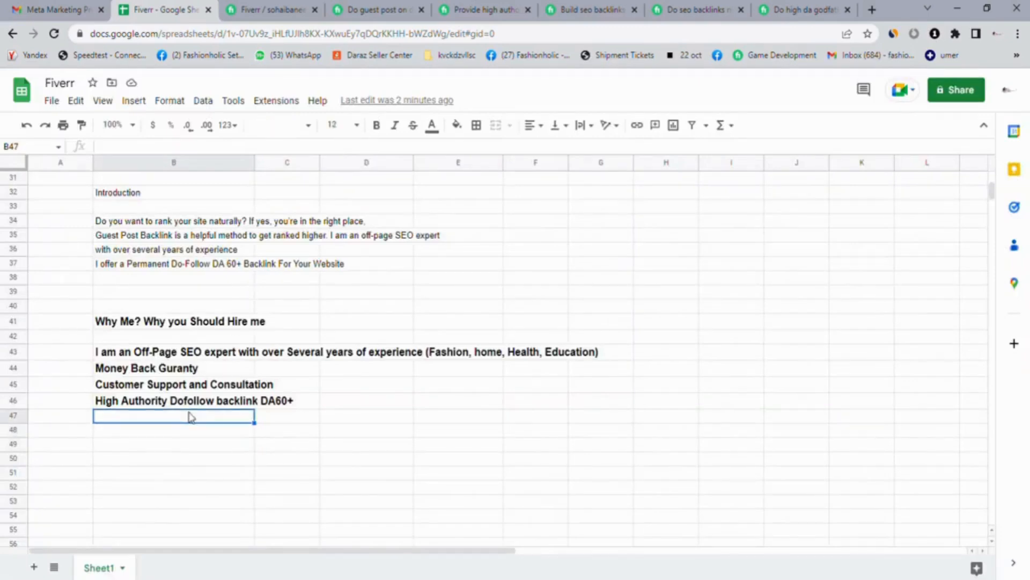
key("ctrl+v")
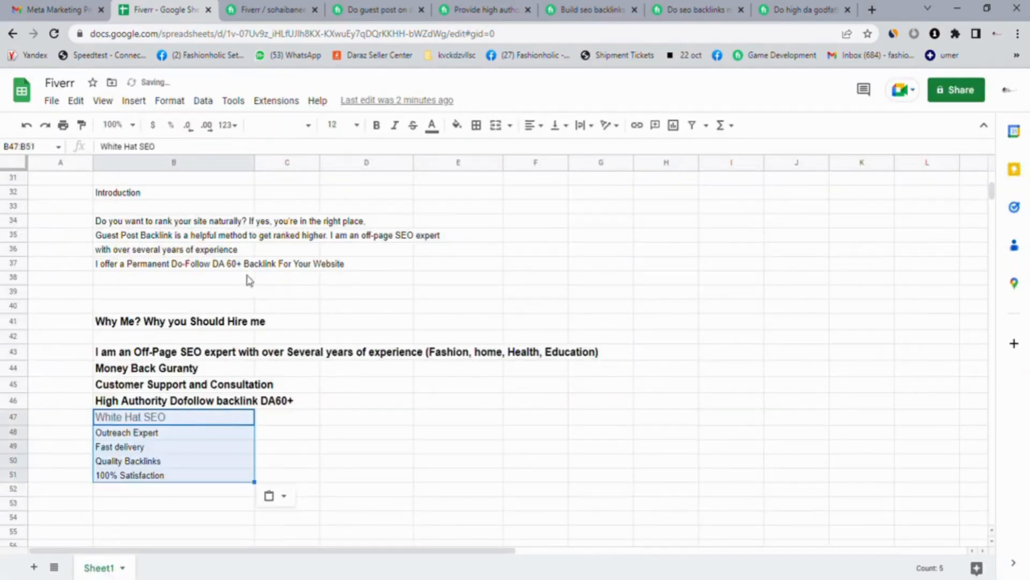
left_click(285, 5)
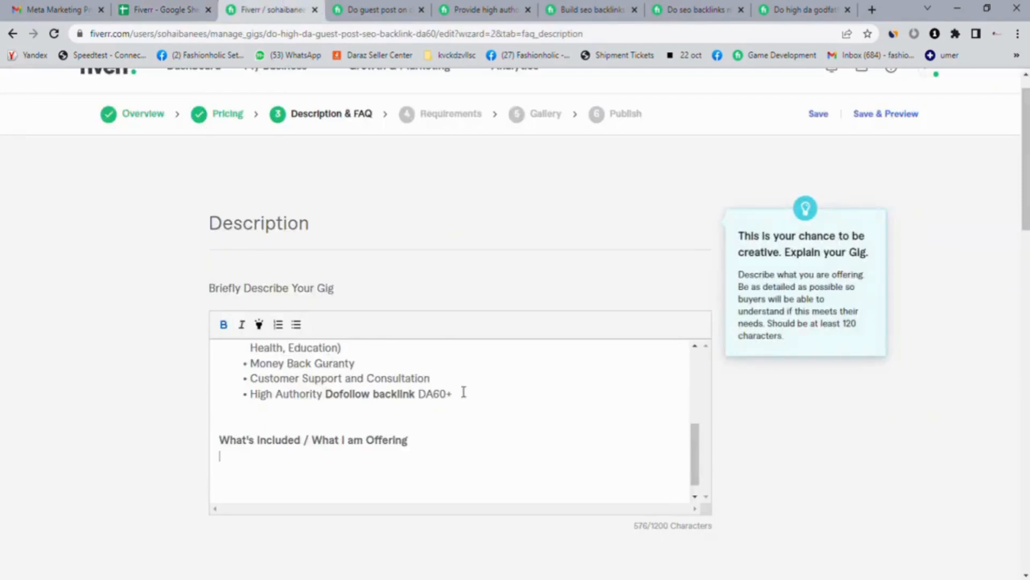
Step: Paste the five selling points on a new description line and format them as bullets
key("Return")
key("ctrl+v")
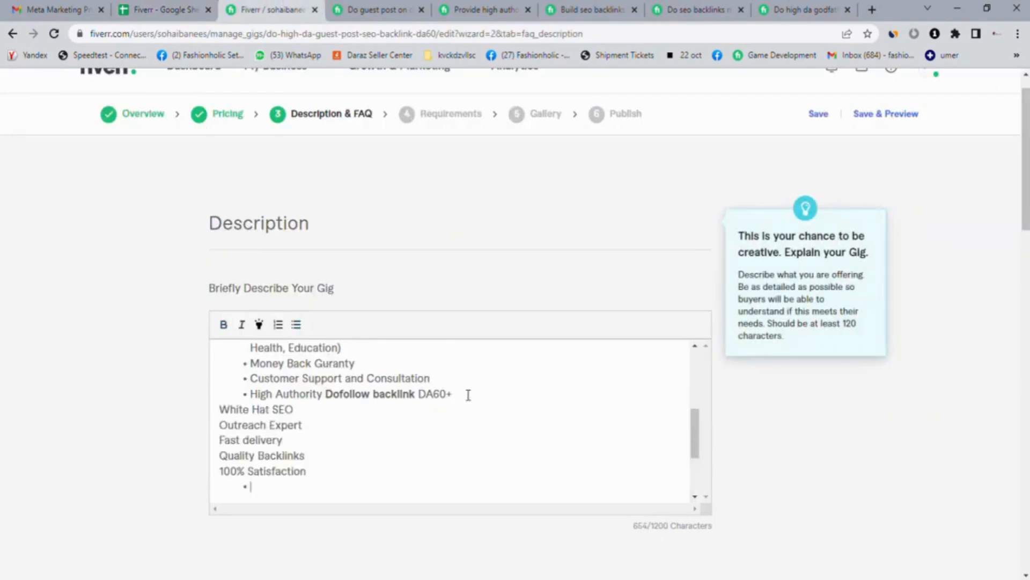
left_click_drag(228, 417, 321, 470)
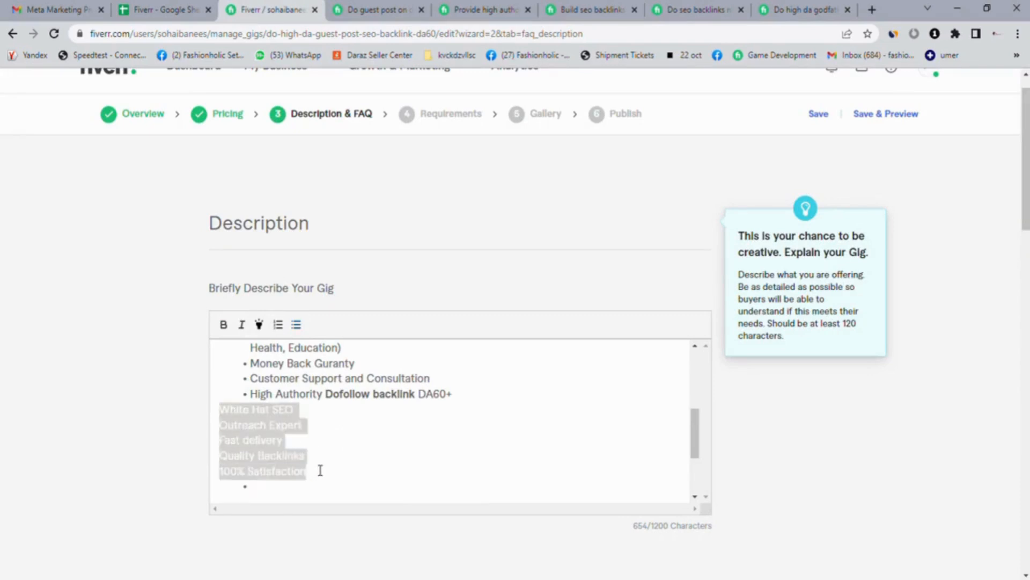
left_click(296, 325)
left_click(410, 448)
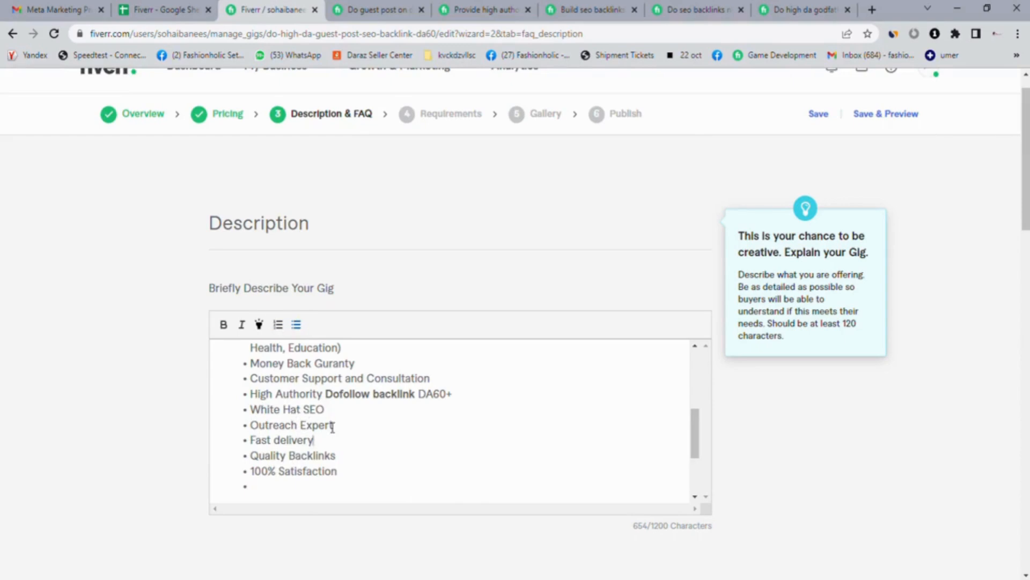
Step: Bold 'SEO' in White Hat SEO and select 'Backlinks' in Quality Backlinks
double_click(310, 412)
left_click(224, 325)
left_click(324, 441)
left_click_drag(329, 455, 290, 458)
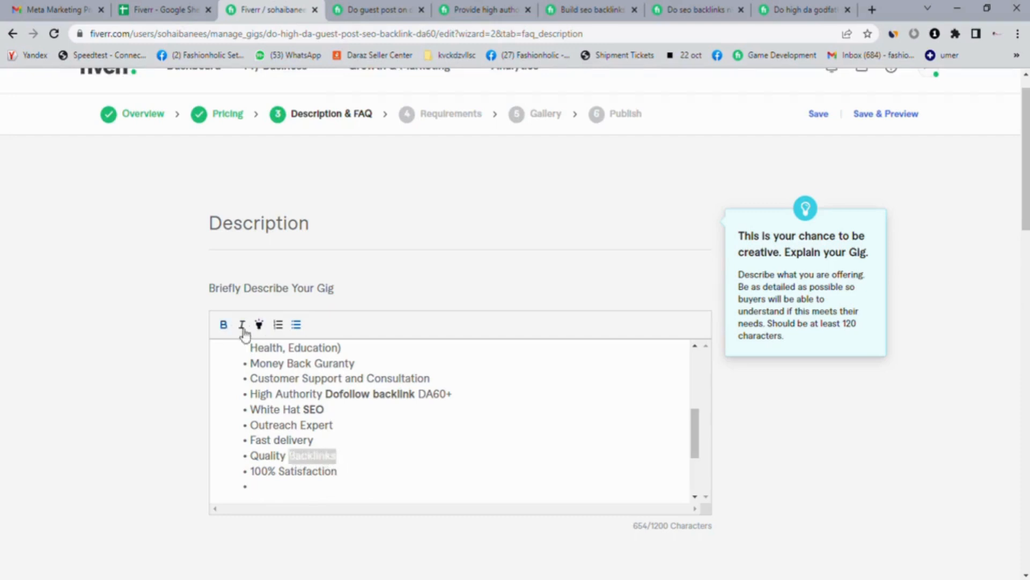
left_click_drag(692, 440, 704, 462)
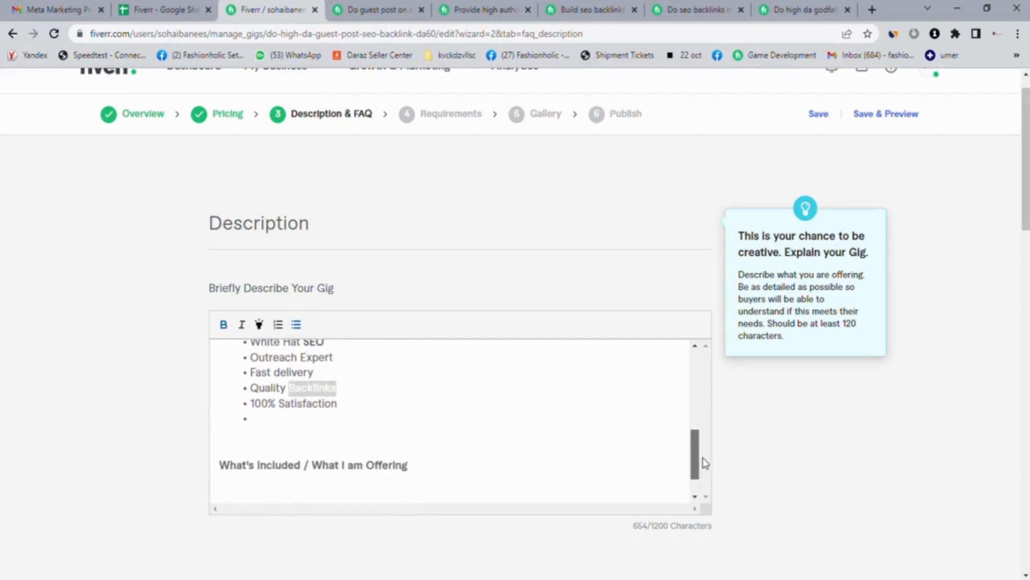
Step: Delete the stray empty bullet and the blank line above the What's Included heading
left_click(359, 438)
key("BackSpace")
key("BackSpace")
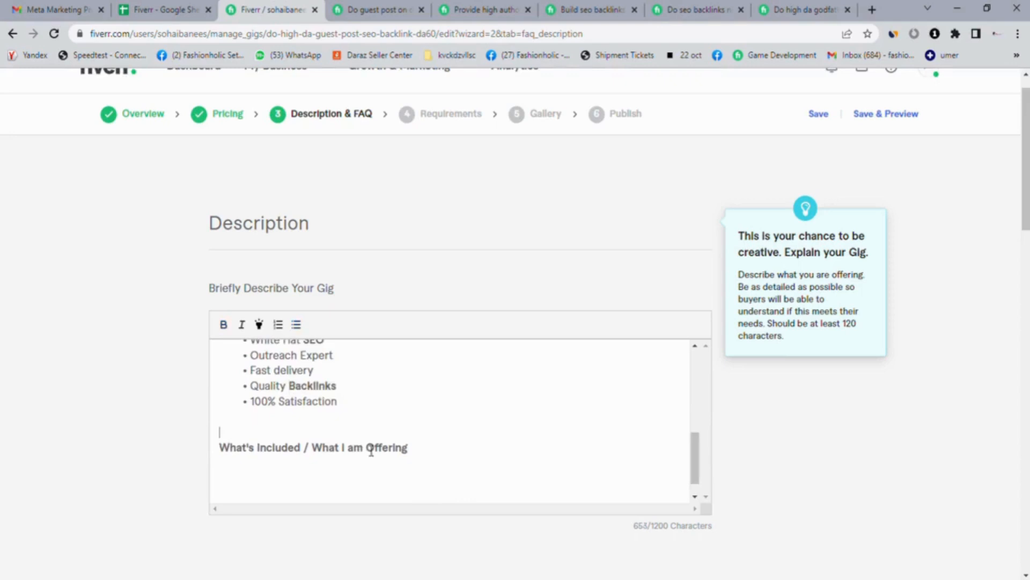
key("BackSpace")
left_click(422, 452)
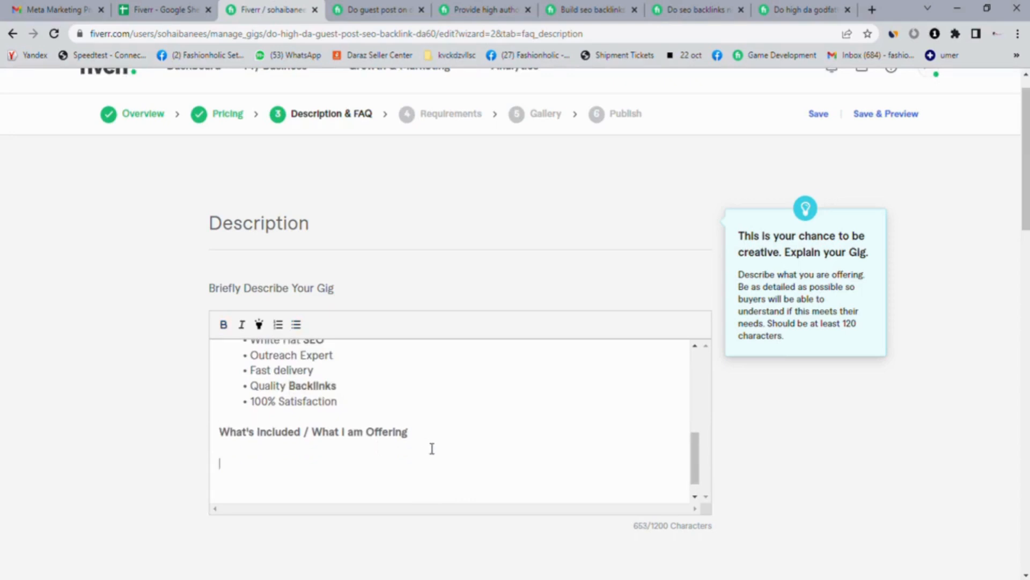
left_click(375, 10)
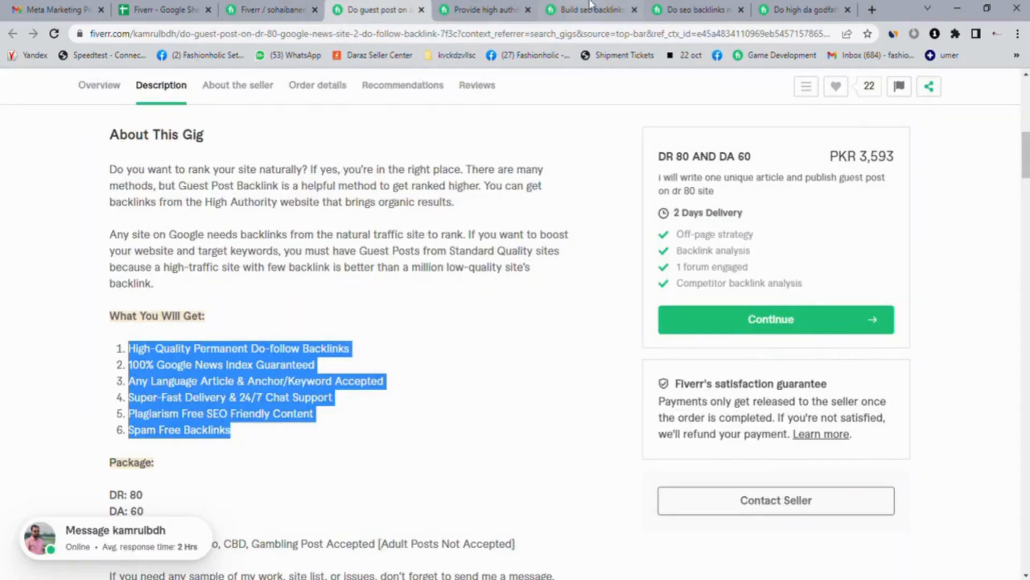
Step: Open the SarkarSEO competitor gig and select its six 'What do you get' benefit items
left_click(589, 9)
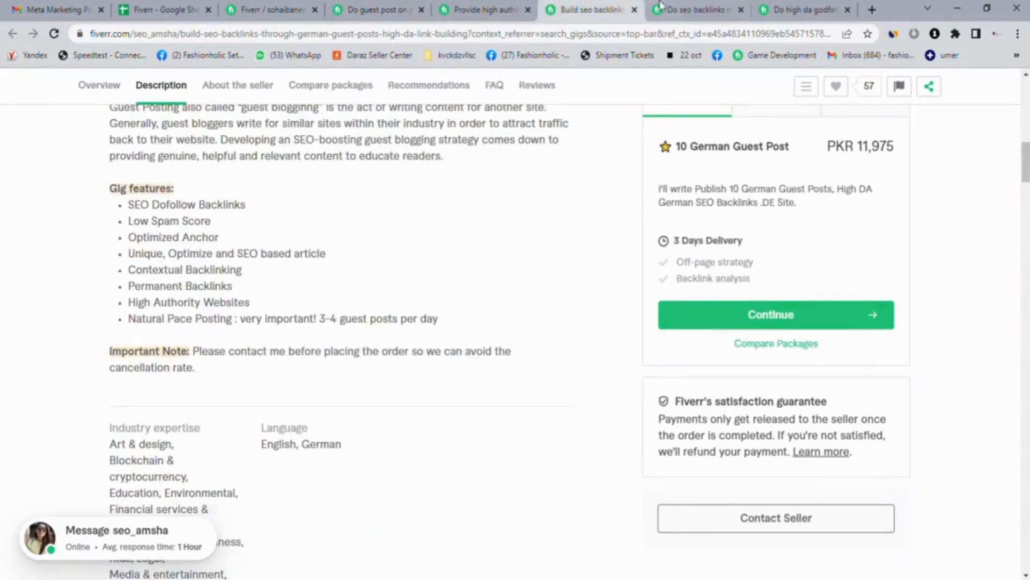
left_click(717, 5)
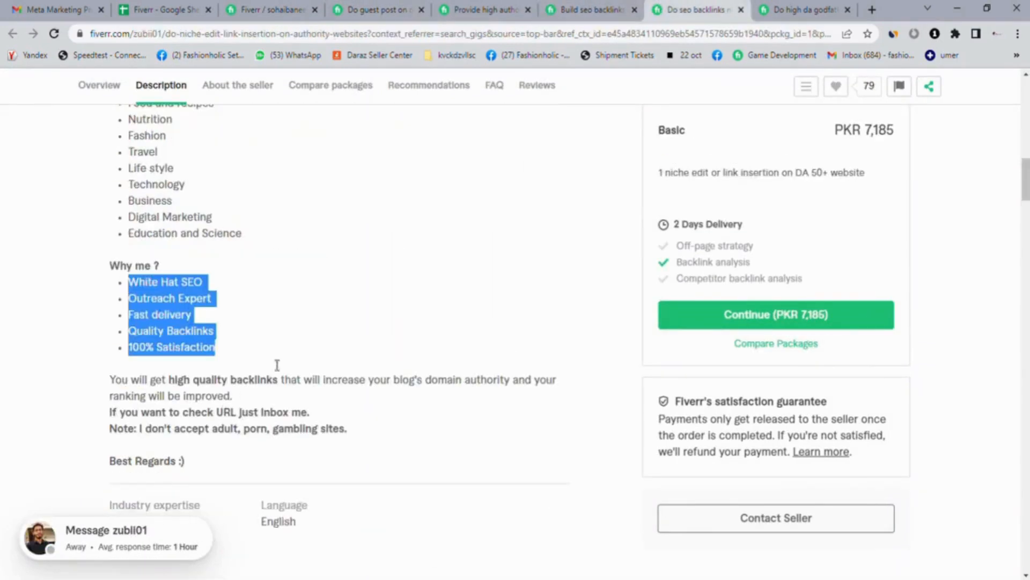
scroll(333, 338, "up", 4)
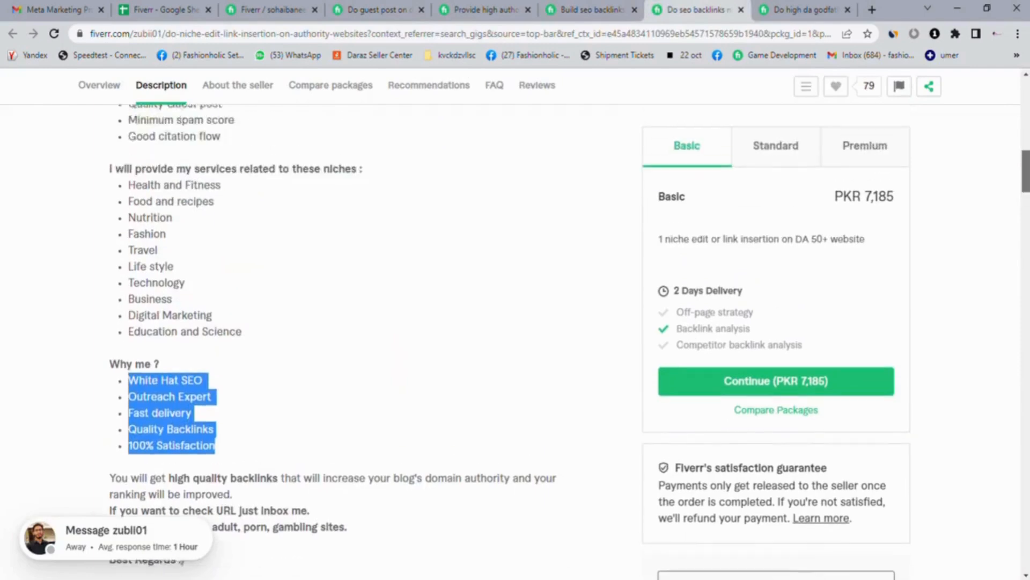
scroll(356, 172, "up", 1)
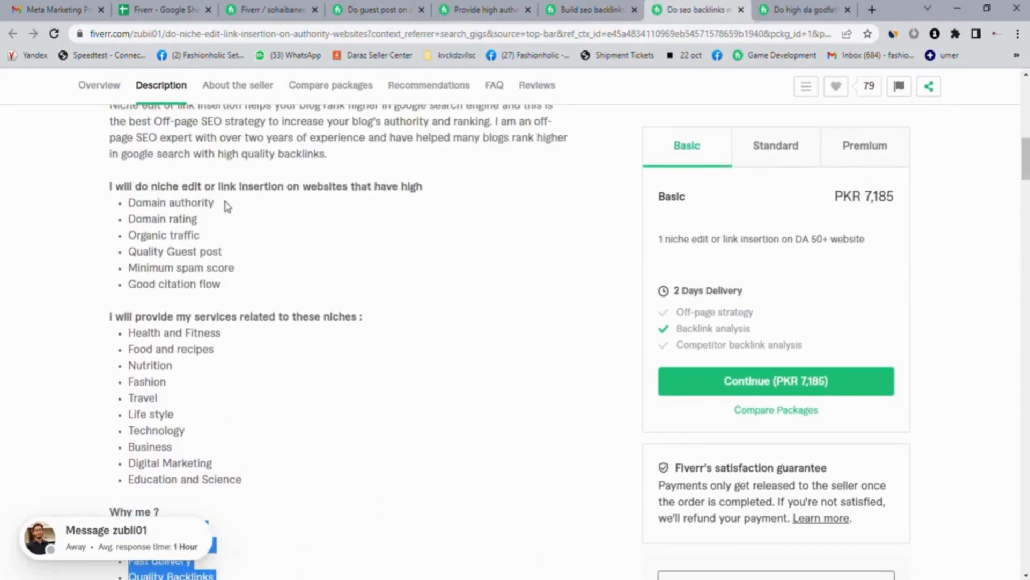
left_click(787, 12)
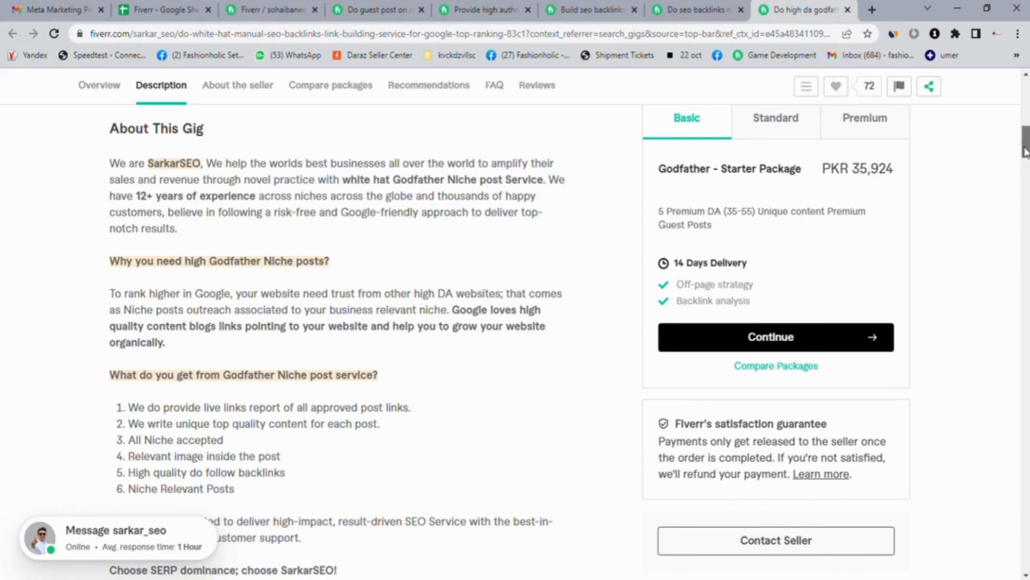
left_click_drag(1025, 151, 1025, 158)
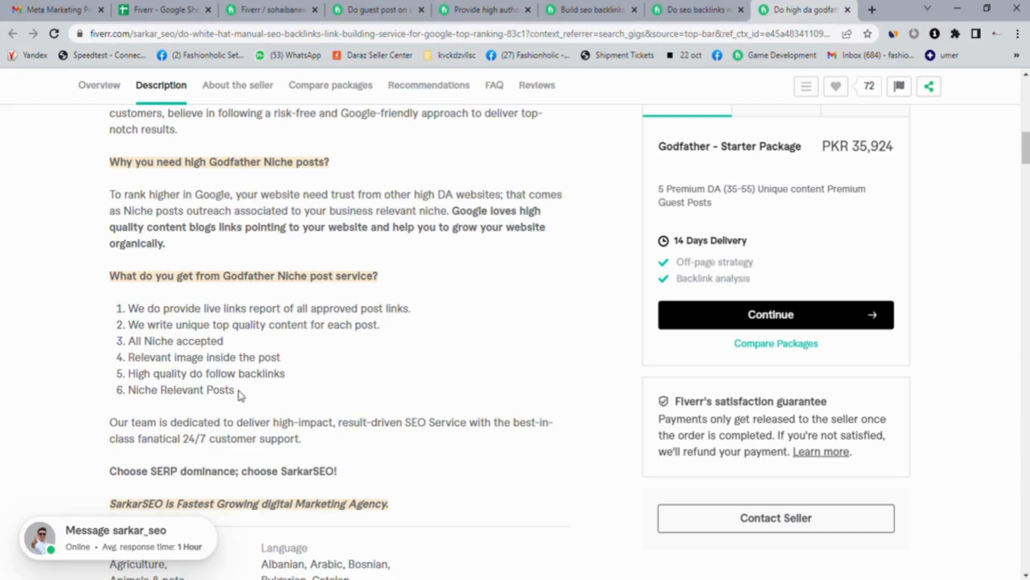
left_click_drag(239, 397, 124, 311)
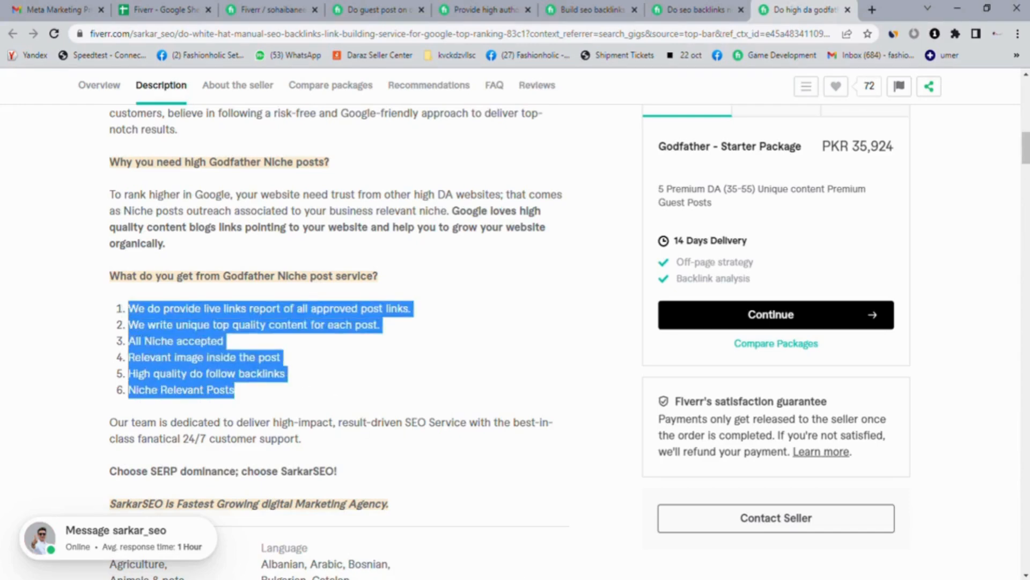
left_click(539, 578)
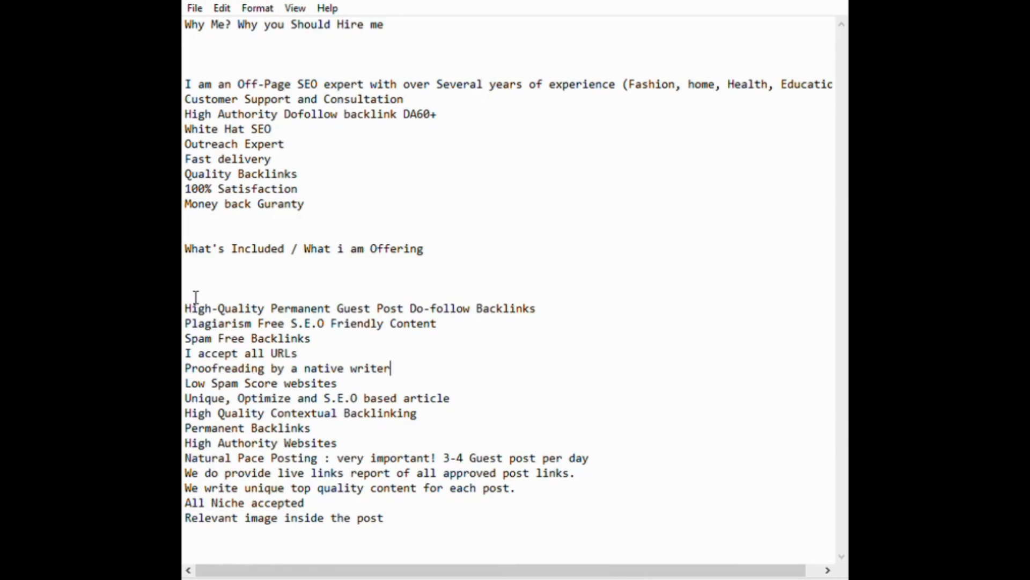
Step: Review the What's Included lines in Notepad, ending after 'Relevant image inside the post'
left_click_drag(186, 307, 551, 304)
left_click(551, 304)
left_click(399, 515)
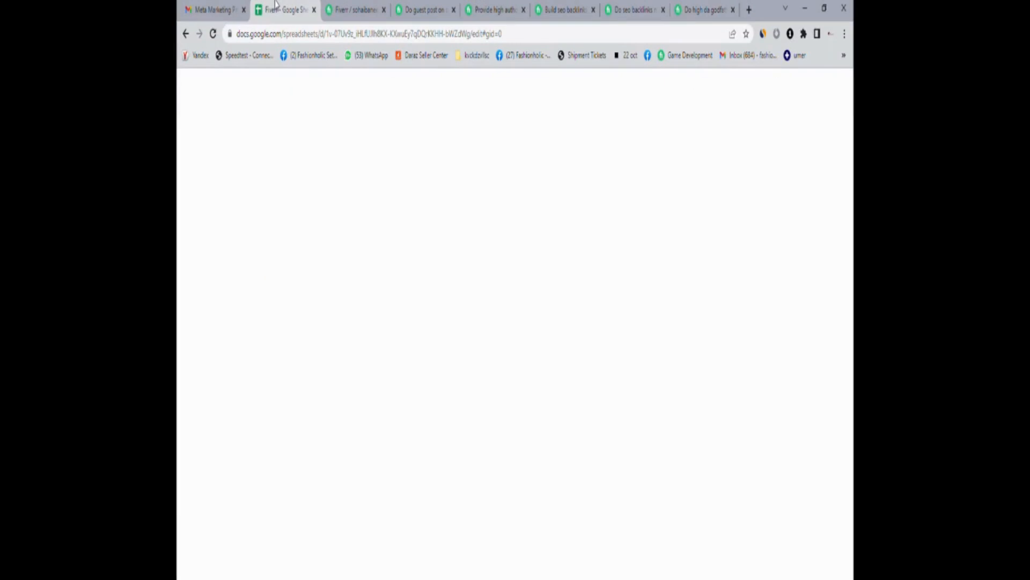
Step: Paste the What's Included list into column B starting at cell B53
left_click(289, 491)
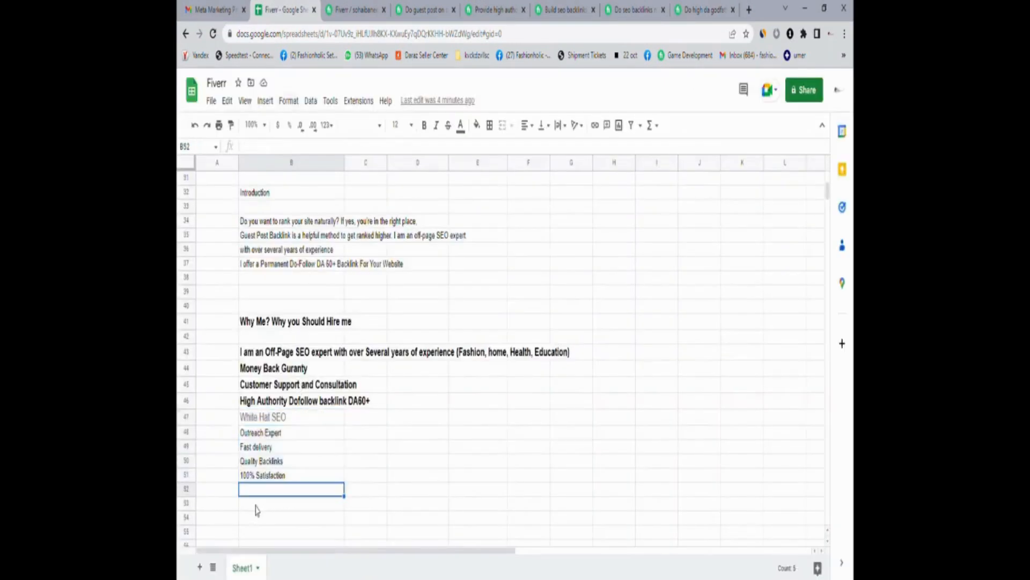
left_click(255, 507)
key("ctrl+v")
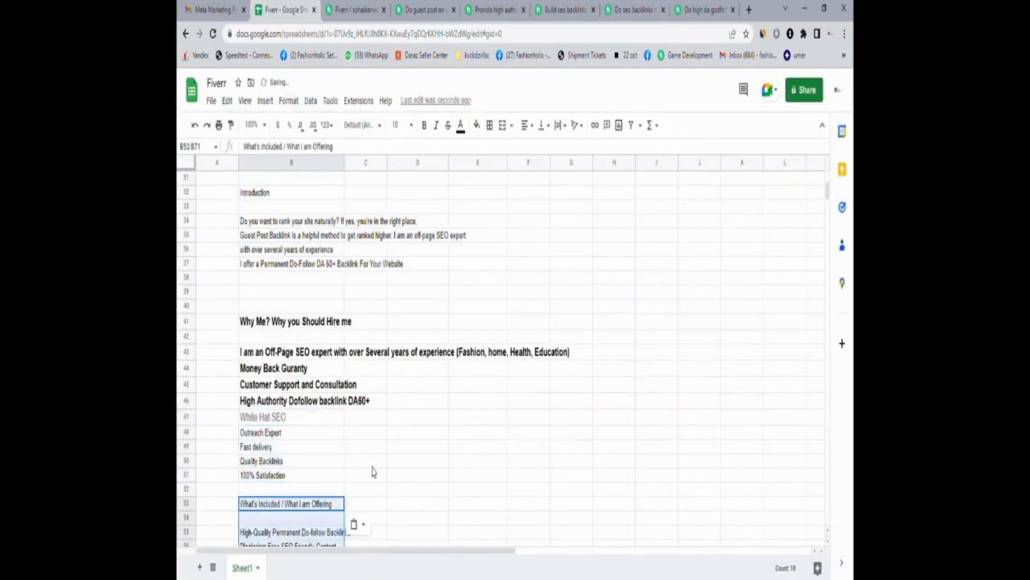
left_click(373, 473)
key("Down")
key("Down")
key("Down")
key("Down")
key("Down")
key("Down")
key("Down")
key("Down")
key("Down")
key("Down")
key("Down")
key("Down")
key("Down")
key("Down")
key("Down")
key("Down")
key("Down")
key("Down")
key("Down")
key("Down")
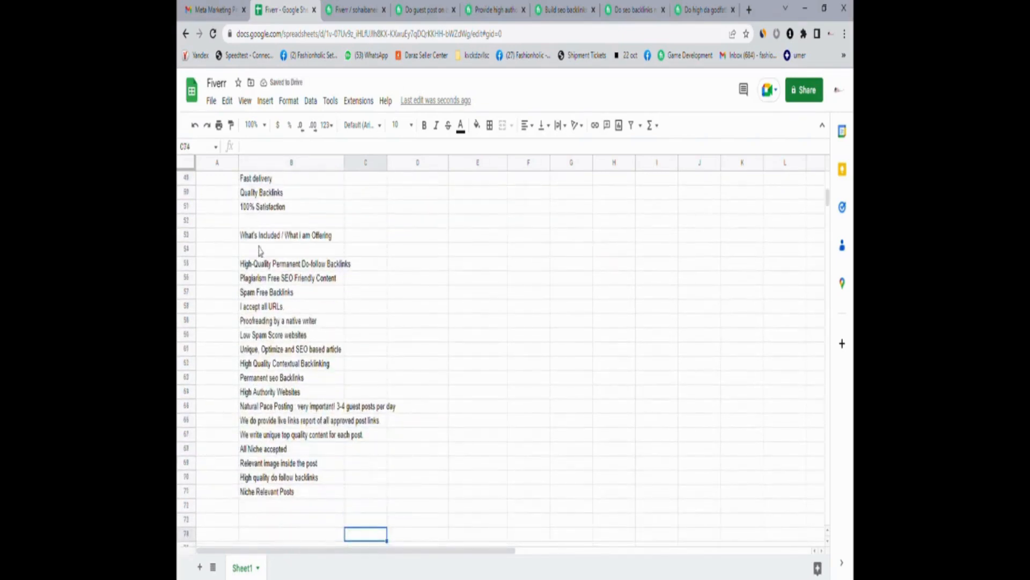
Step: Copy the included items in B55:B71 for the Fiverr description
left_click(260, 264)
key("shift+Down")
key("shift+Down")
key("shift+Down")
key("shift+Down")
key("shift+Down")
key("shift+Down")
key("shift+Down")
key("shift+Down")
key("shift+Down")
key("shift+Down")
key("shift+Down")
key("shift+Down")
key("shift+Down")
key("shift+Down")
key("shift+Down")
key("shift+Down")
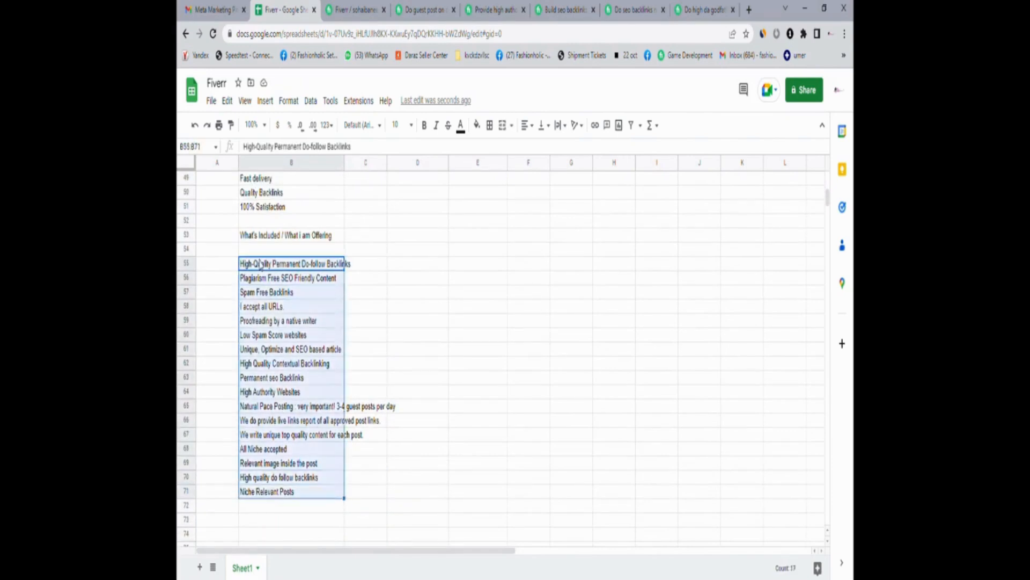
key("ctrl+c")
left_click(350, 9)
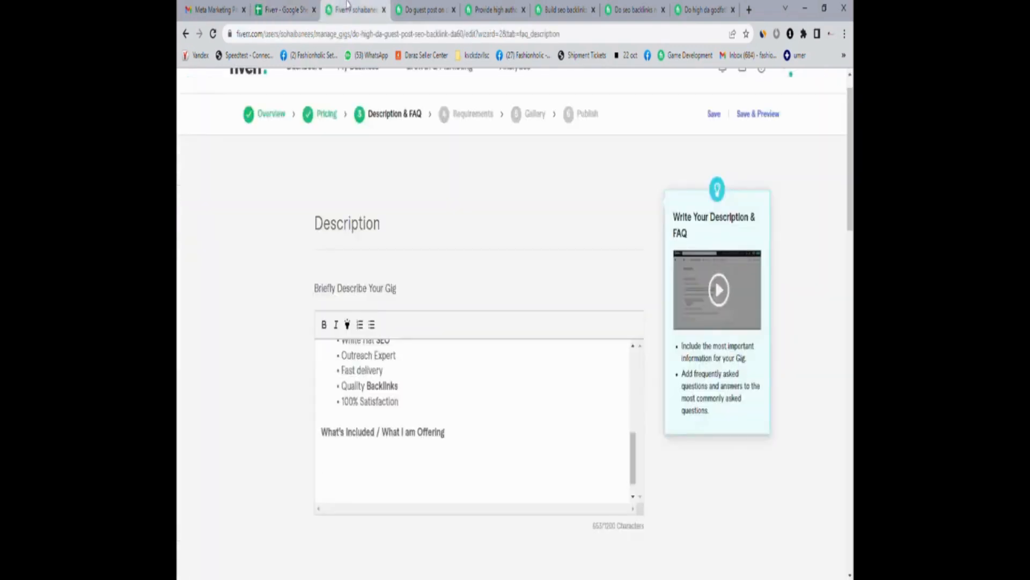
Step: Paste the included items under What's Included and delete the unfinished 'High quality do follow b' text
key("ctrl+v")
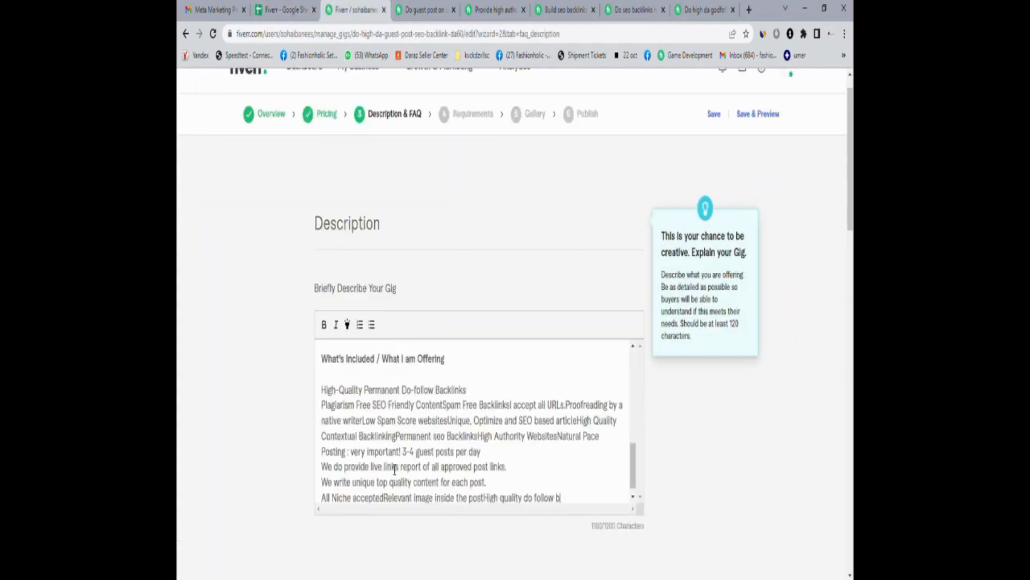
left_click_drag(631, 476, 635, 495)
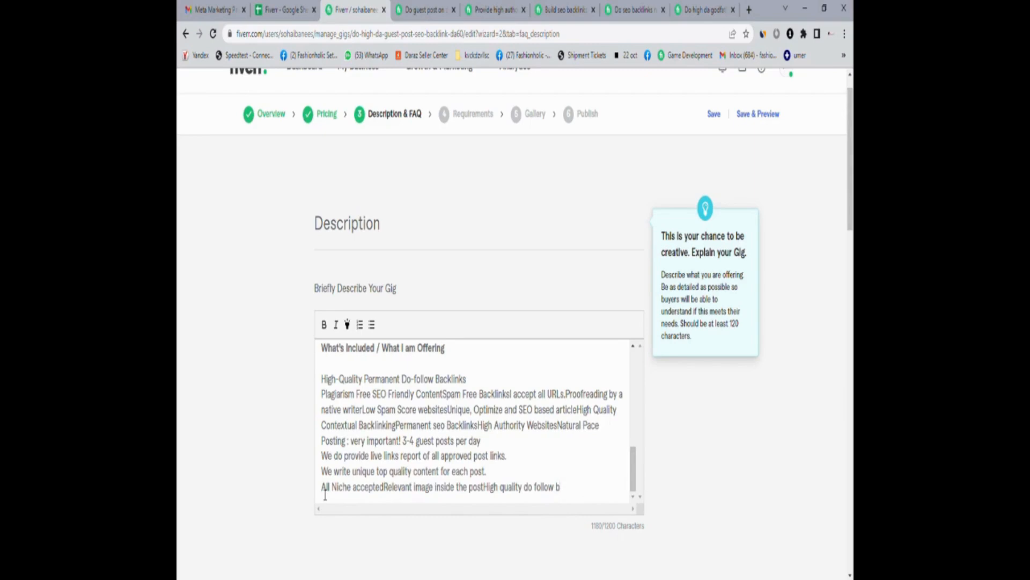
left_click(530, 578)
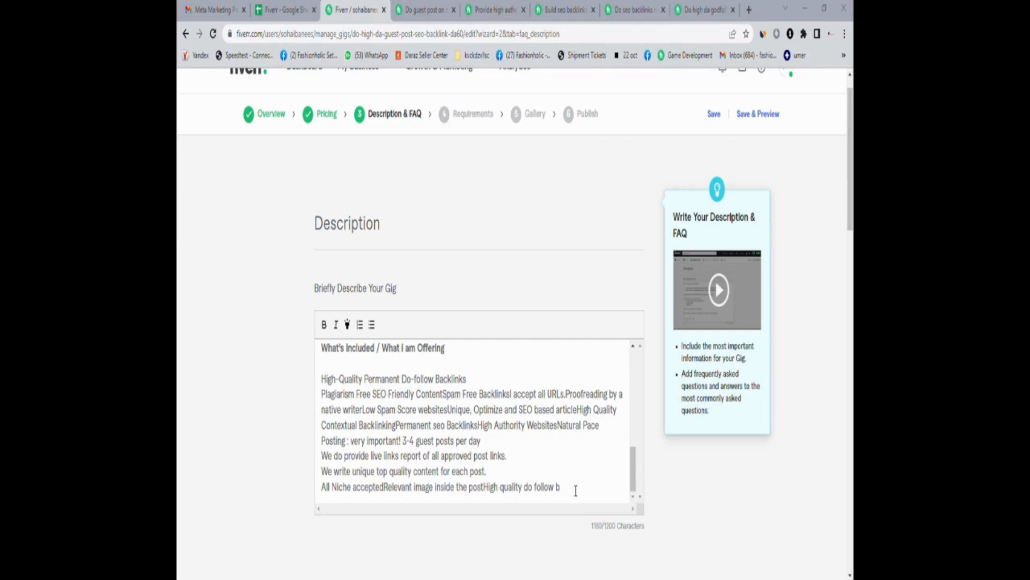
left_click(506, 479)
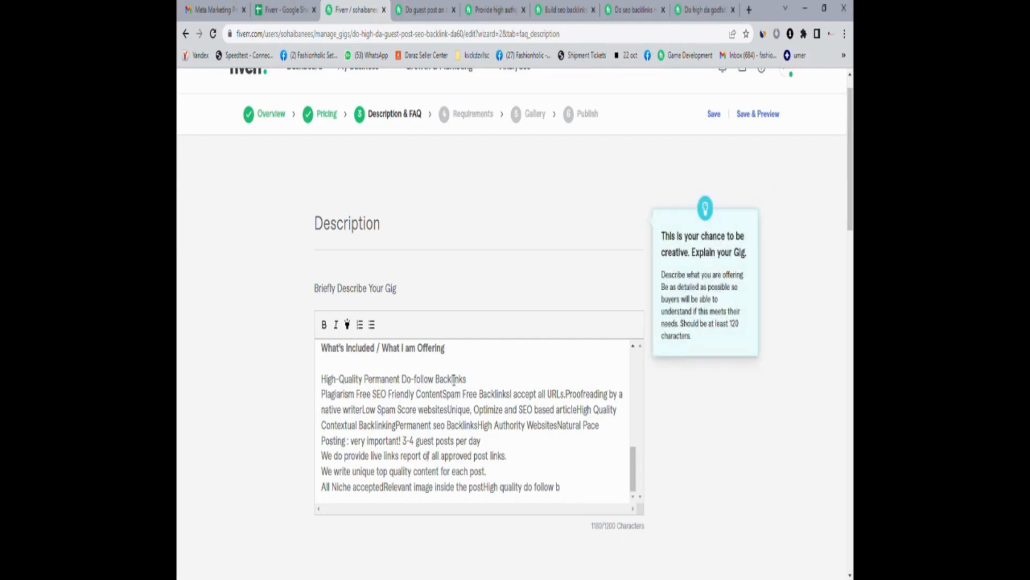
left_click(465, 579)
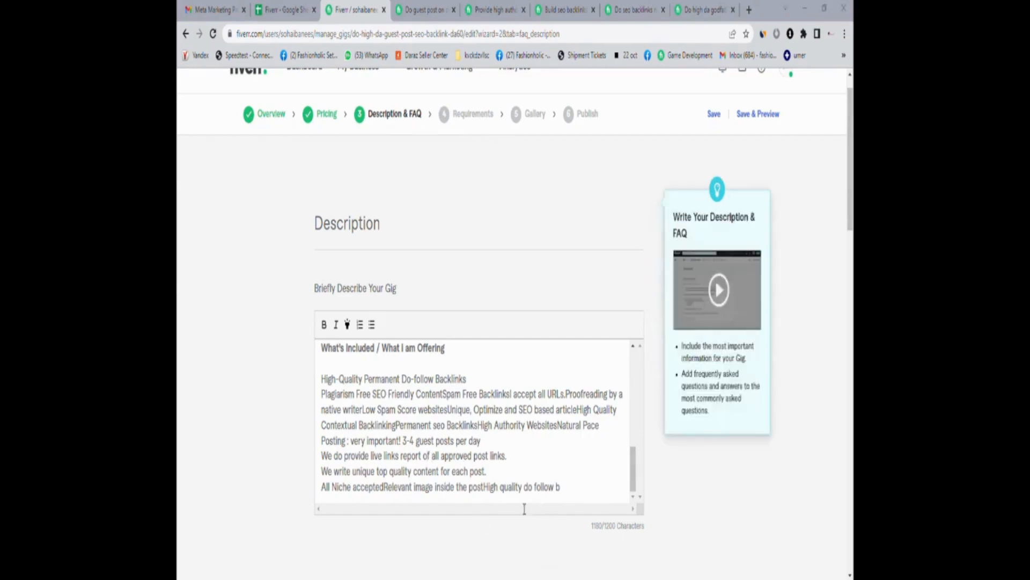
left_click(434, 493)
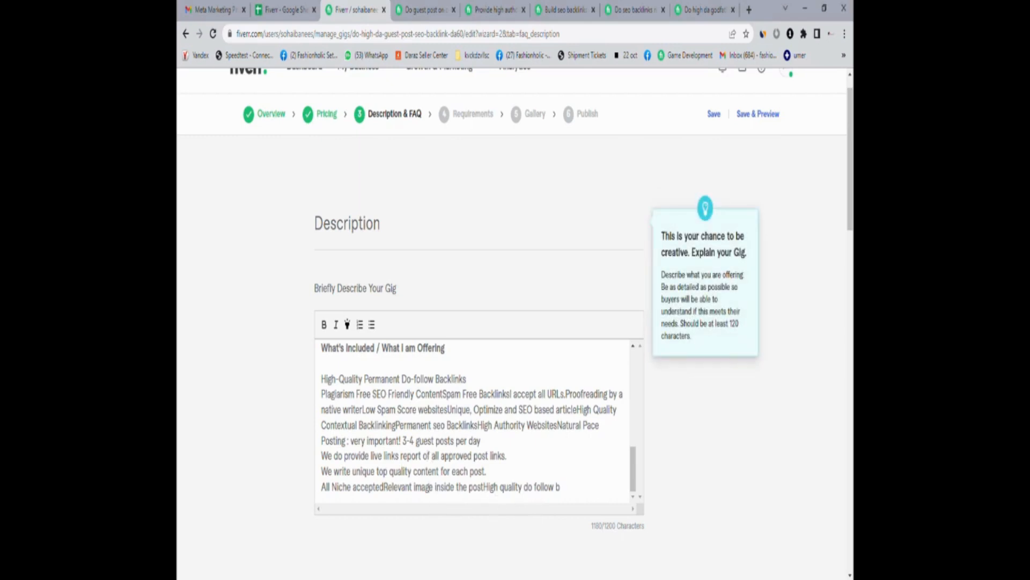
left_click(539, 578)
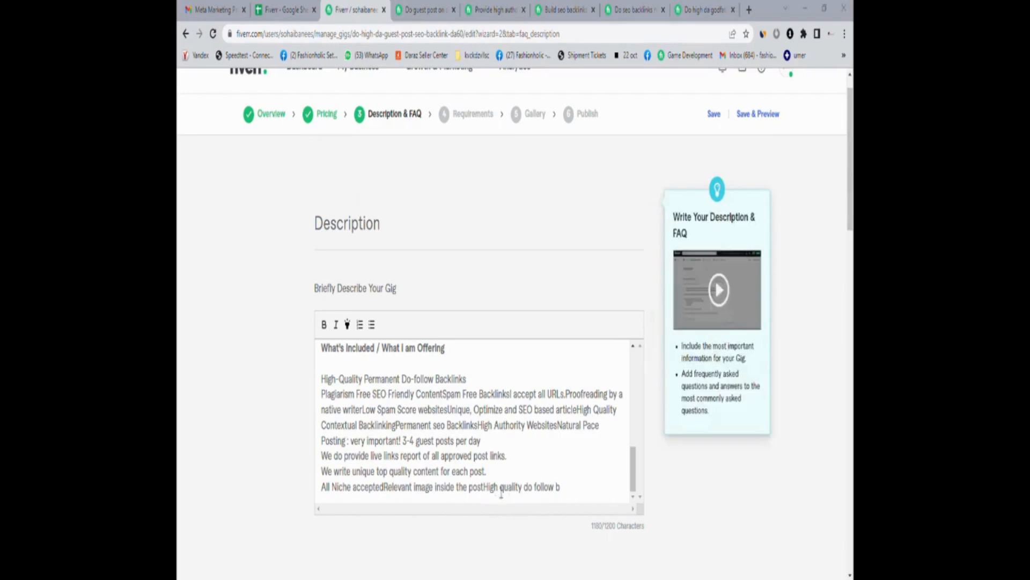
left_click(459, 488)
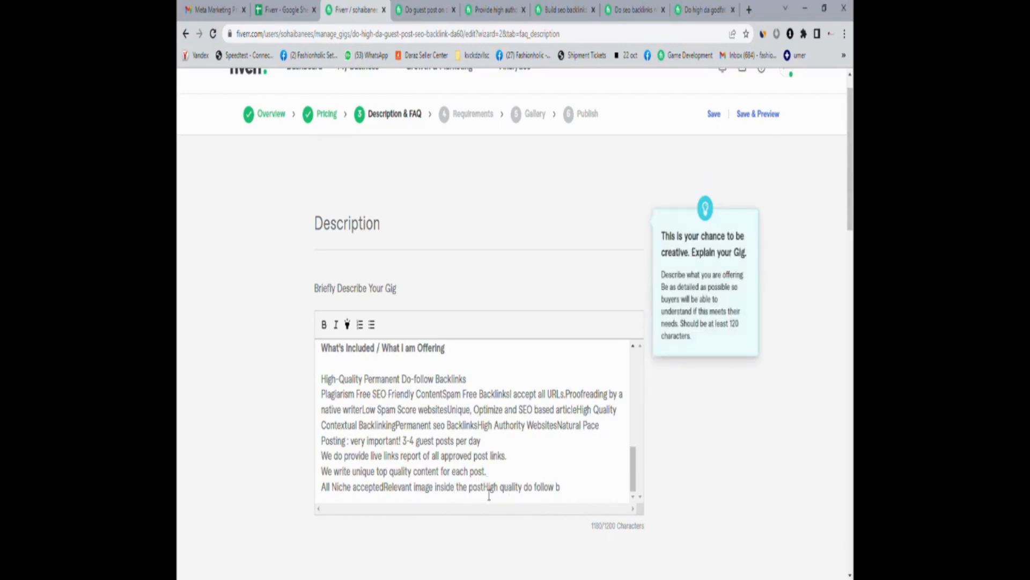
left_click_drag(484, 488, 577, 494)
key("BackSpace")
left_click(529, 578)
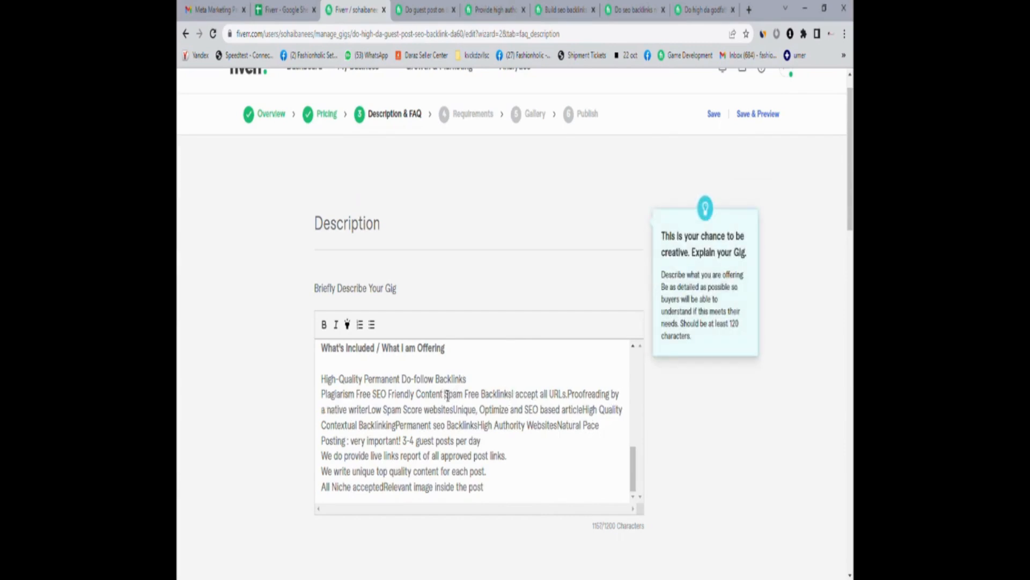
Step: Split Spam Free Backlinks, I accept all URLs, Proofreading by a native writer and Low Spam Score websites onto separate lines
left_click(443, 395)
key("Return")
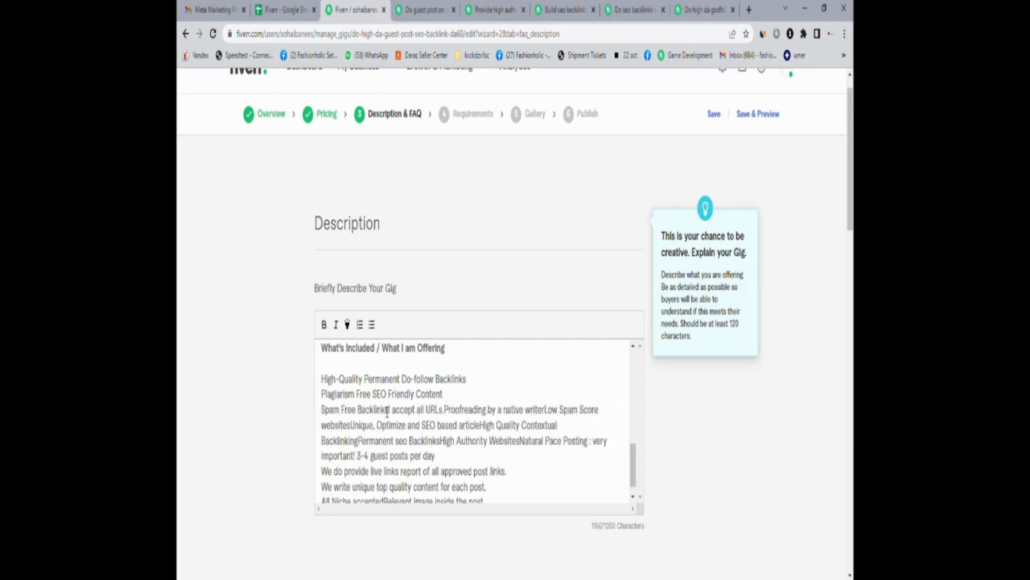
key("Return")
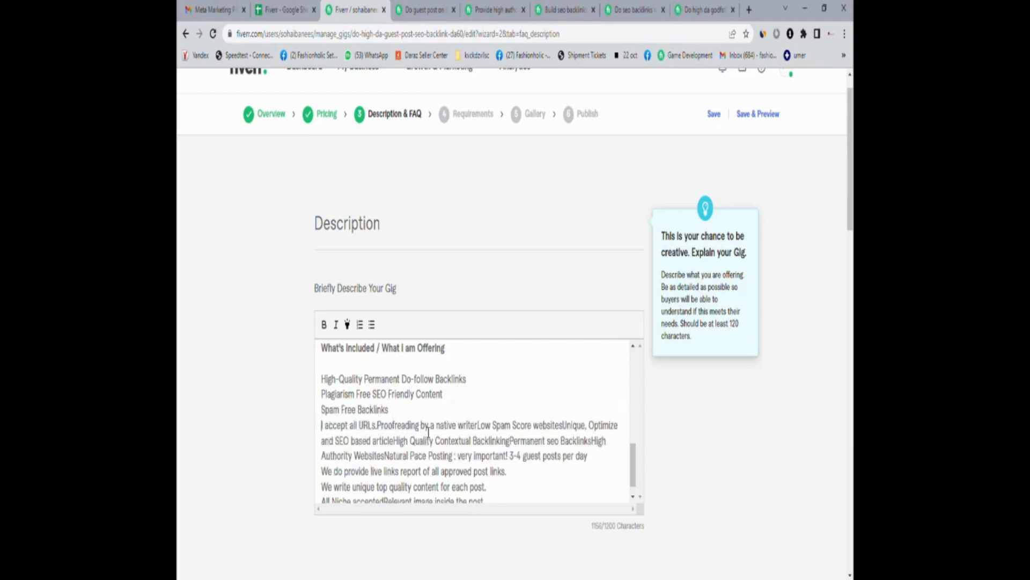
left_click(529, 577)
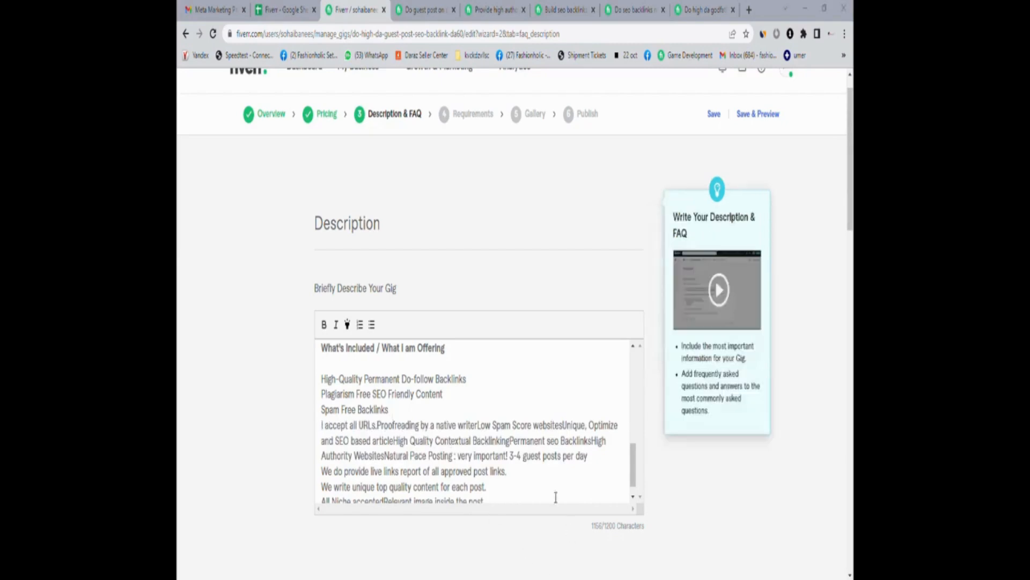
left_click(542, 360)
left_click(381, 429)
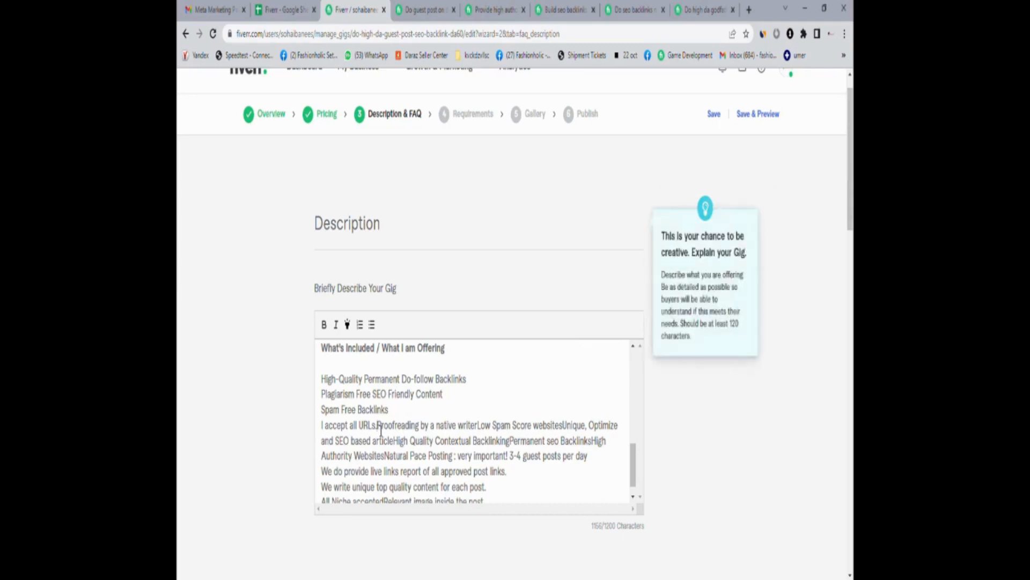
key("Return")
left_click(526, 578)
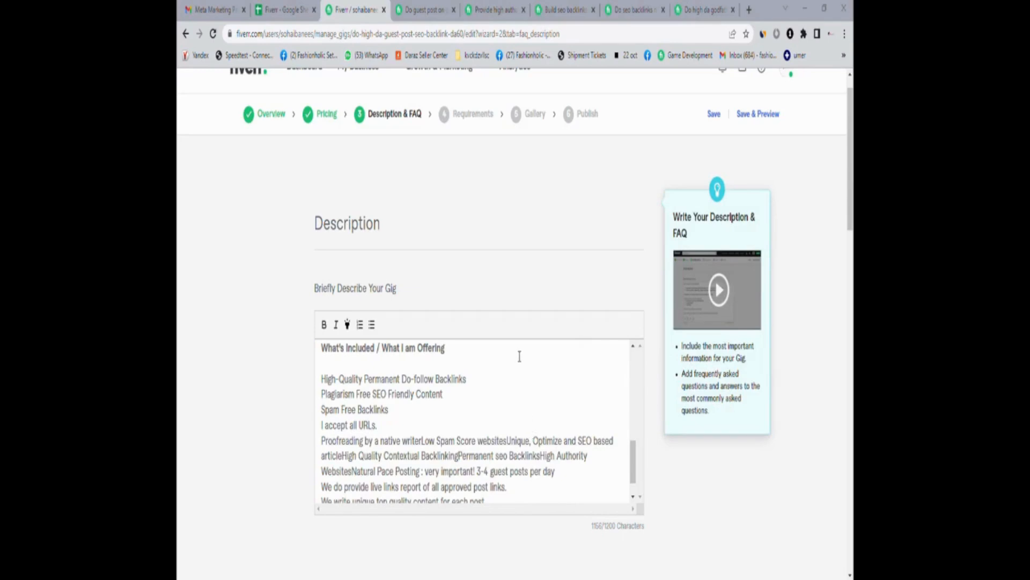
left_click(429, 416)
left_click(423, 440)
key("Return")
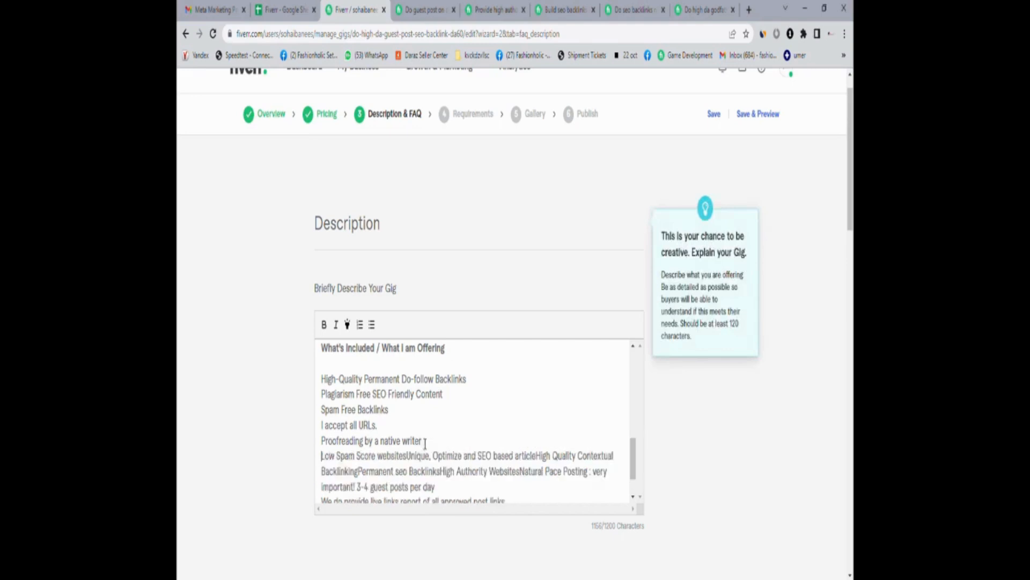
left_click(483, 577)
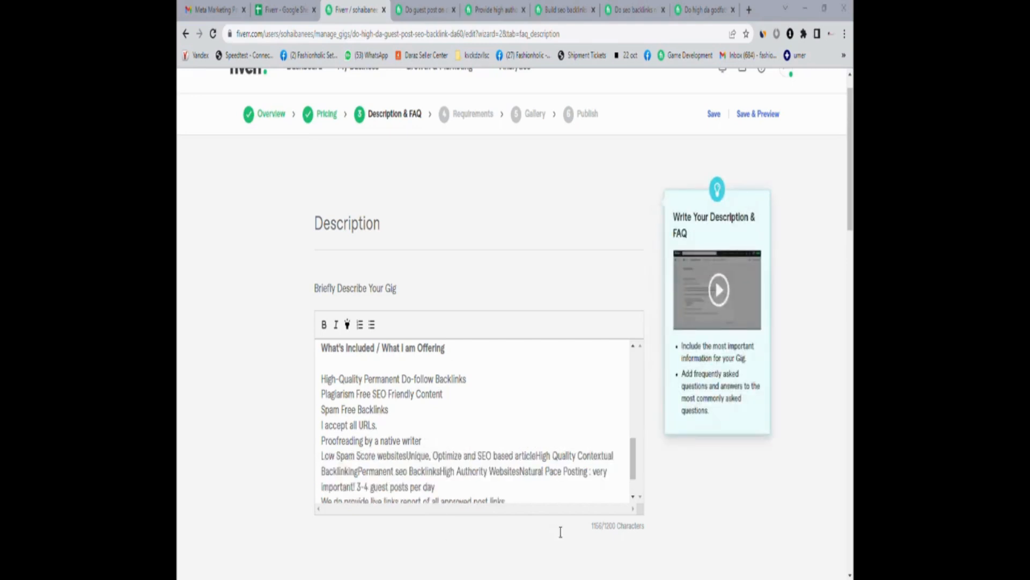
Step: Put Unique, High Quality Contextual Backlinking, Permanent seo Backlinks, High Authority Websites and Natural Pace Posting on their own lines
left_click(548, 376)
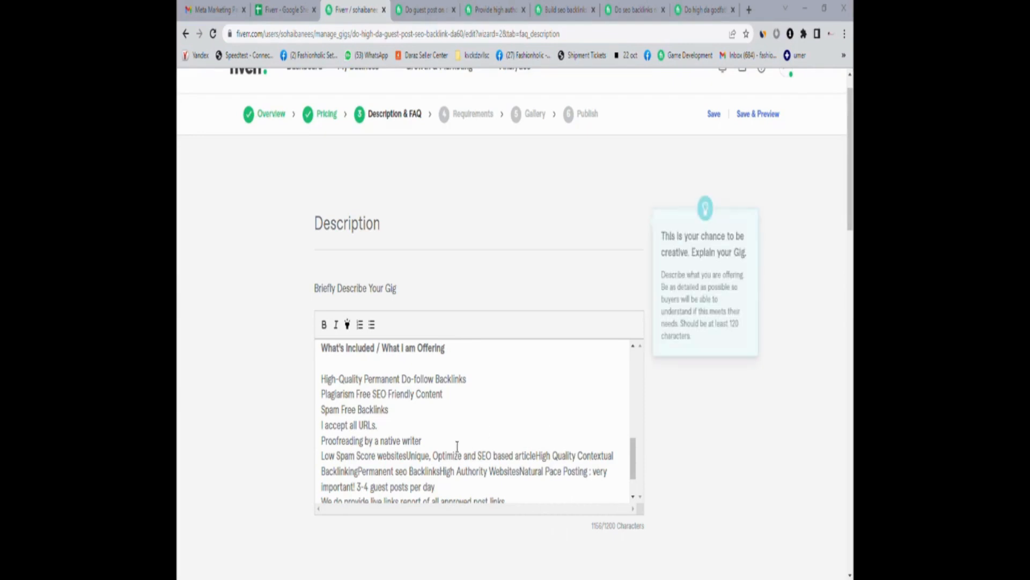
left_click(410, 457)
key("Return")
left_click(470, 519)
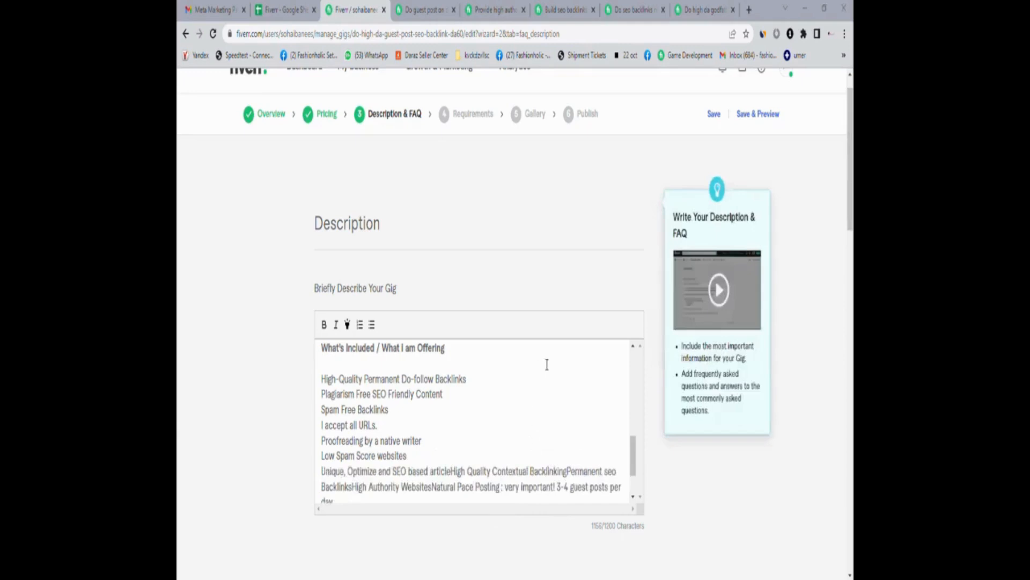
left_click(458, 462)
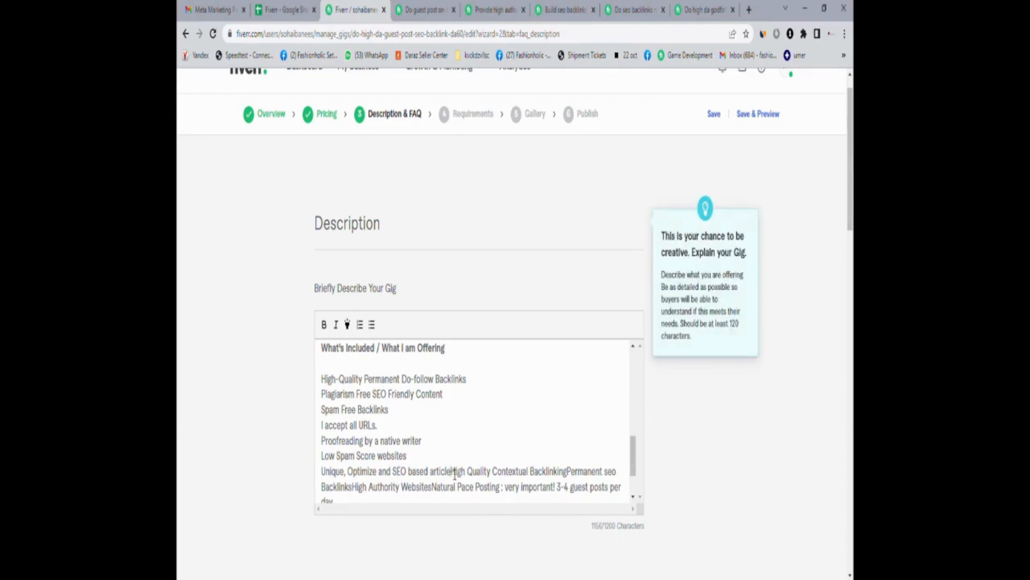
left_click(455, 472)
key("Return")
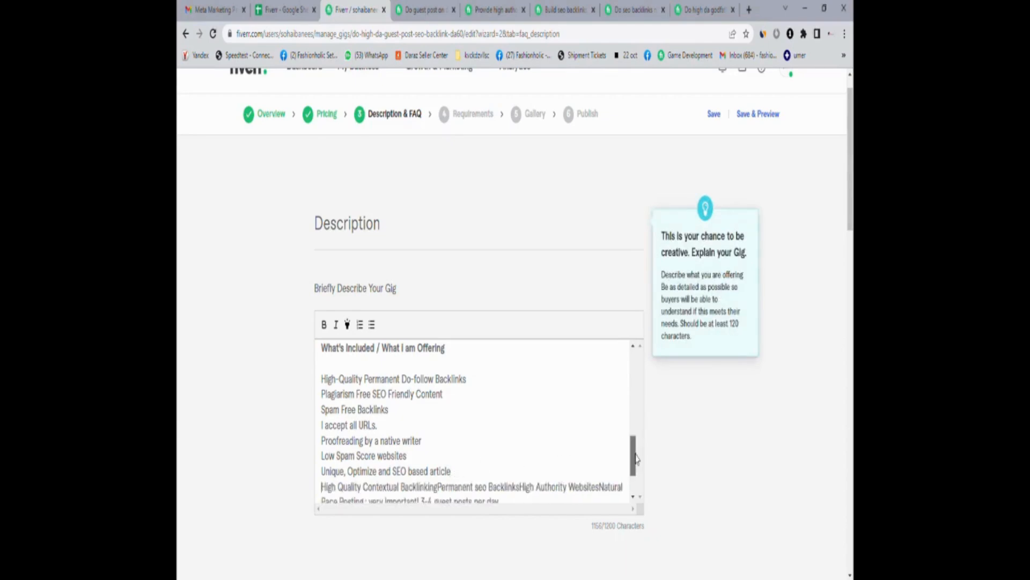
left_click_drag(635, 458, 635, 474)
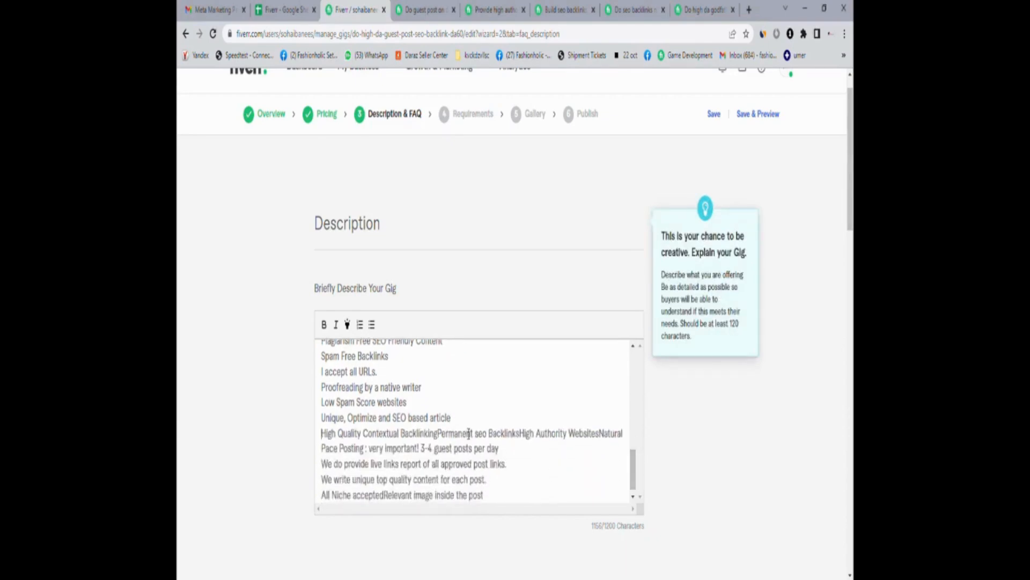
left_click(442, 439)
key("Return")
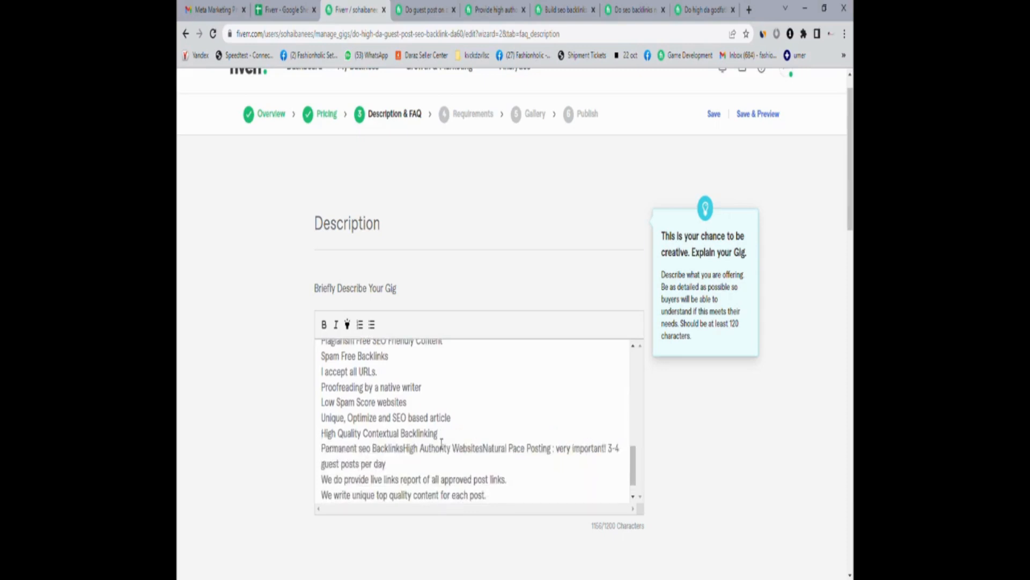
left_click(407, 454)
key("Return")
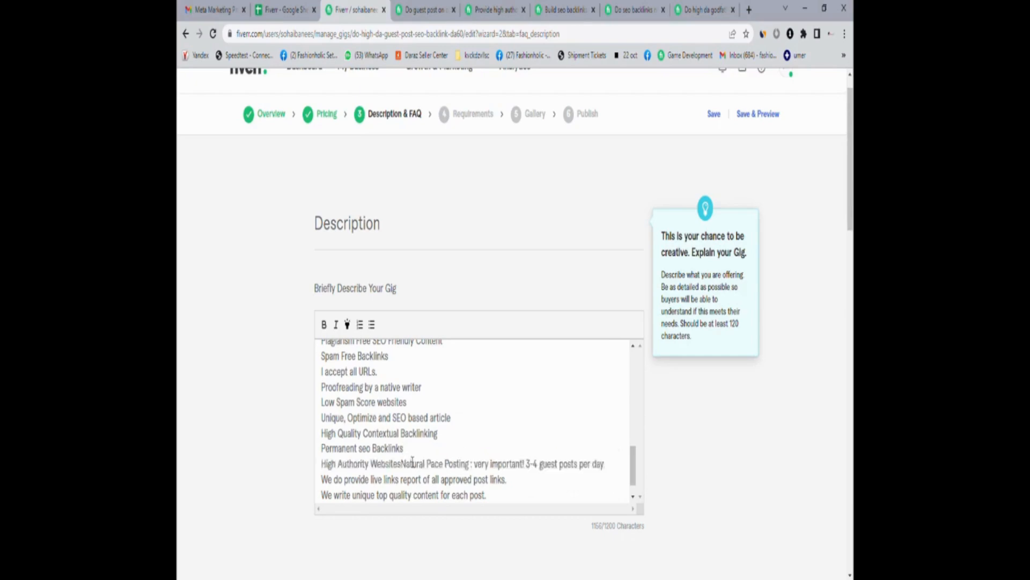
left_click(401, 463)
key("Return")
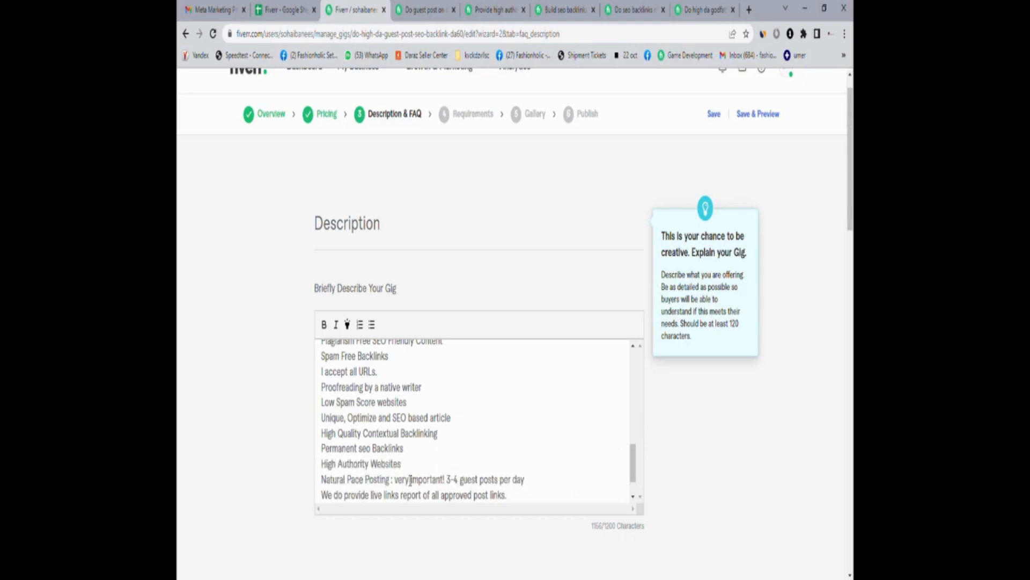
scroll(633, 472, "down", 2)
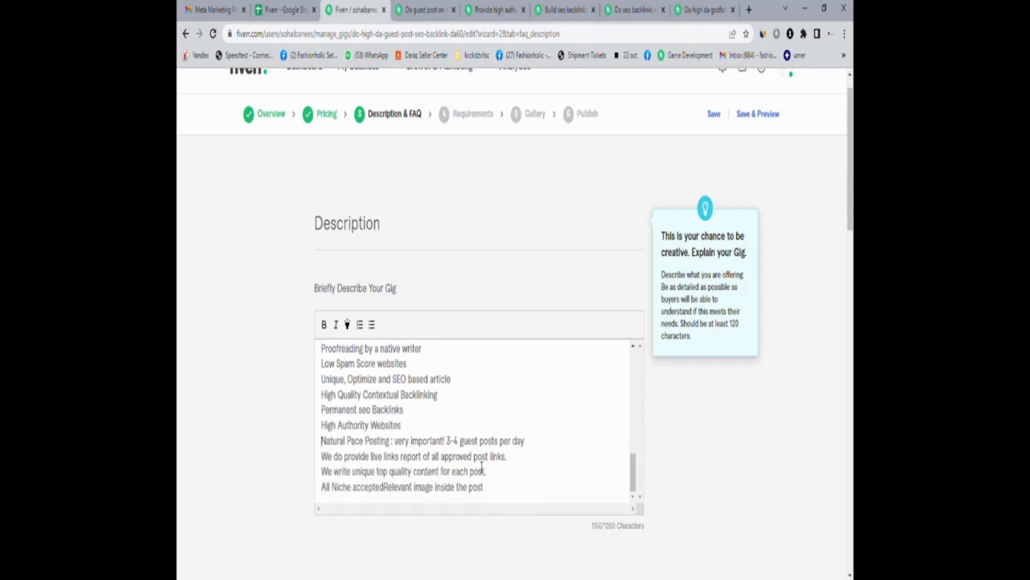
scroll(638, 465, "up", 3)
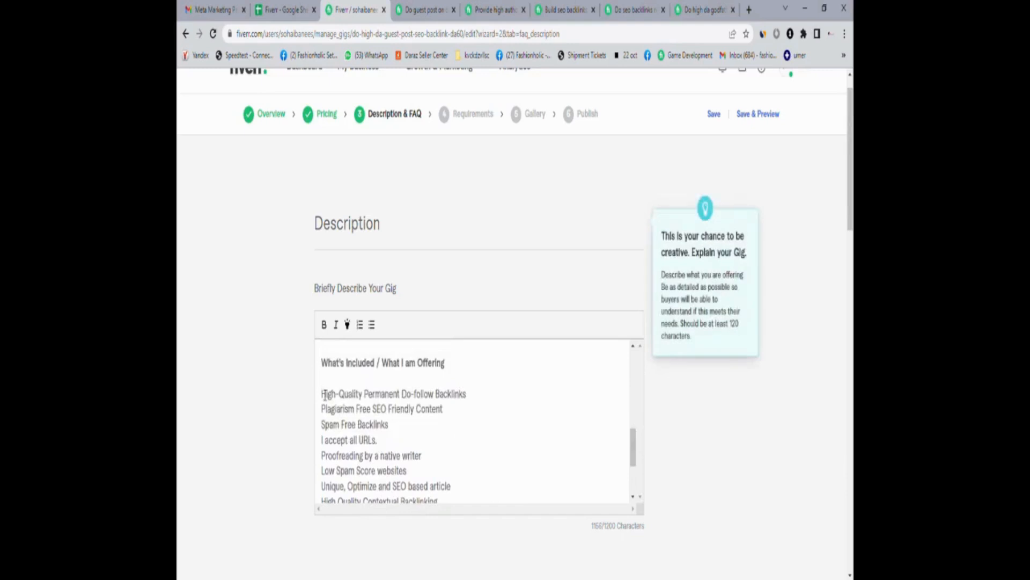
Step: Bullet the offering lines from High-Quality Permanent Do-follow Backlinks onward and select 'Guest Post' in the headline
left_click_drag(322, 394, 499, 492)
left_click(370, 325)
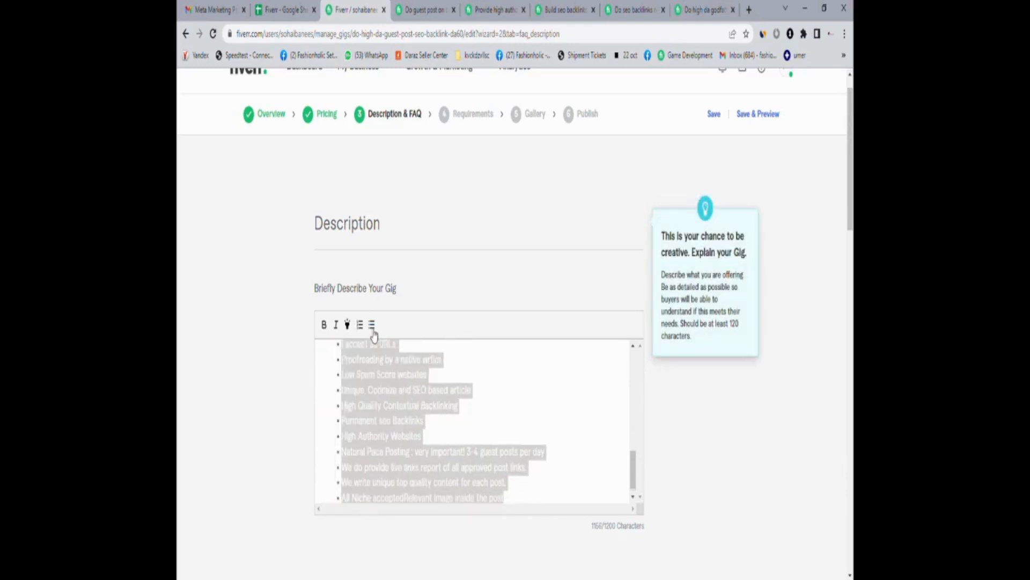
left_click(503, 411)
left_click_drag(635, 486, 639, 370)
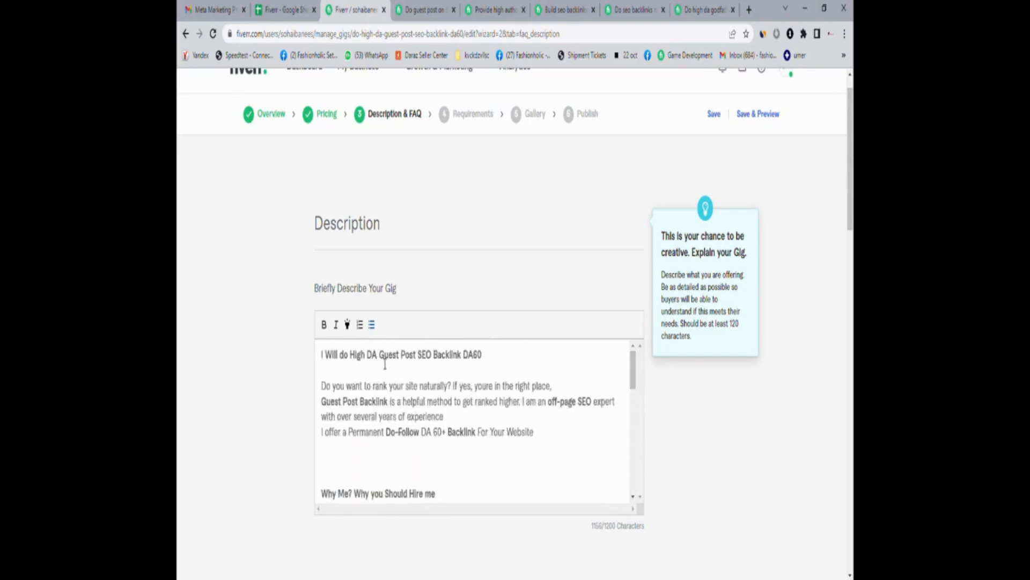
left_click_drag(379, 365, 418, 365)
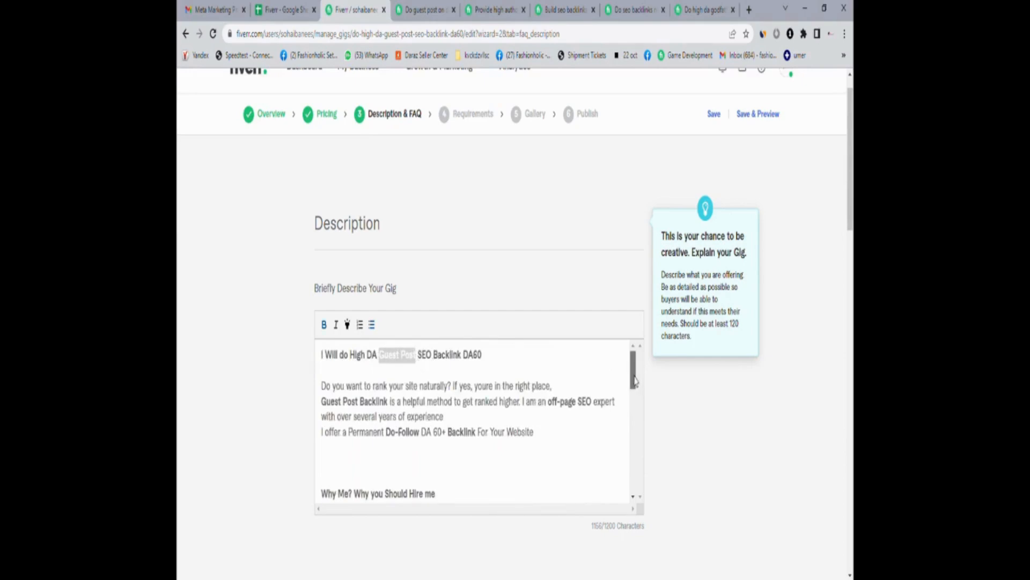
left_click_drag(636, 382, 642, 460)
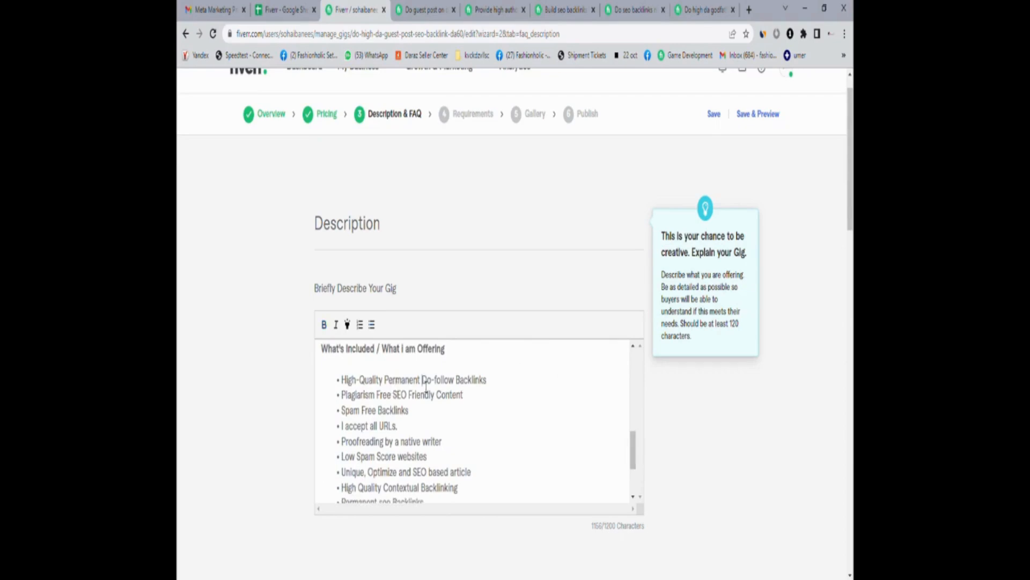
Step: Insert 'Guest Post' into the first bullet and bold Do-follow Backlinks
type("Guest Post")
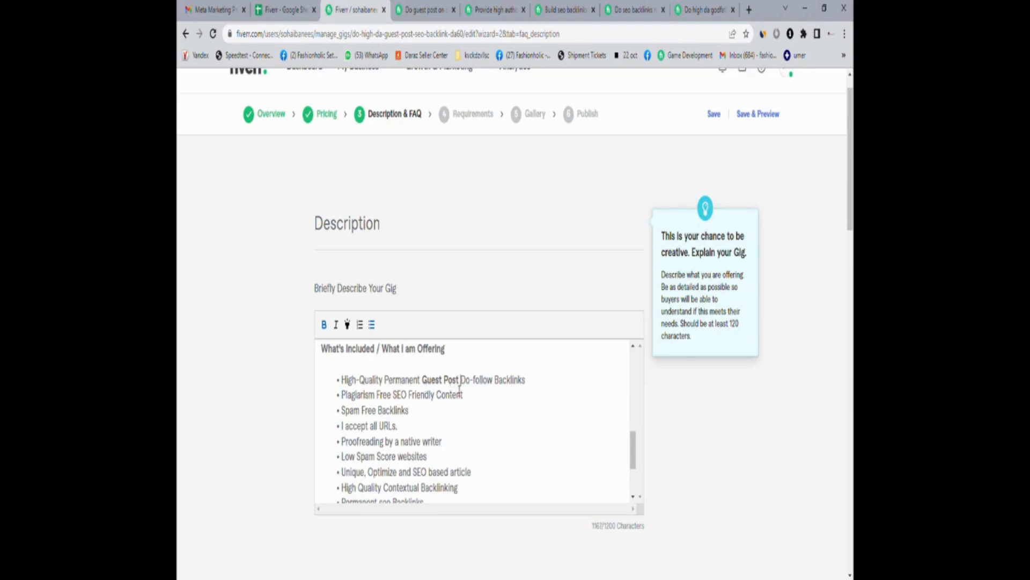
left_click_drag(461, 390, 495, 390)
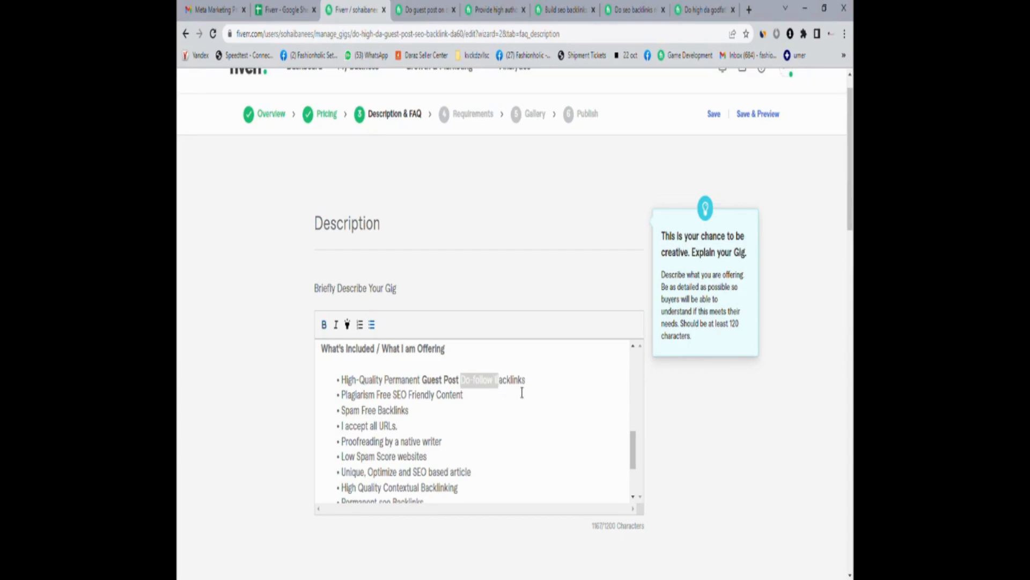
left_click_drag(522, 392, 522, 393)
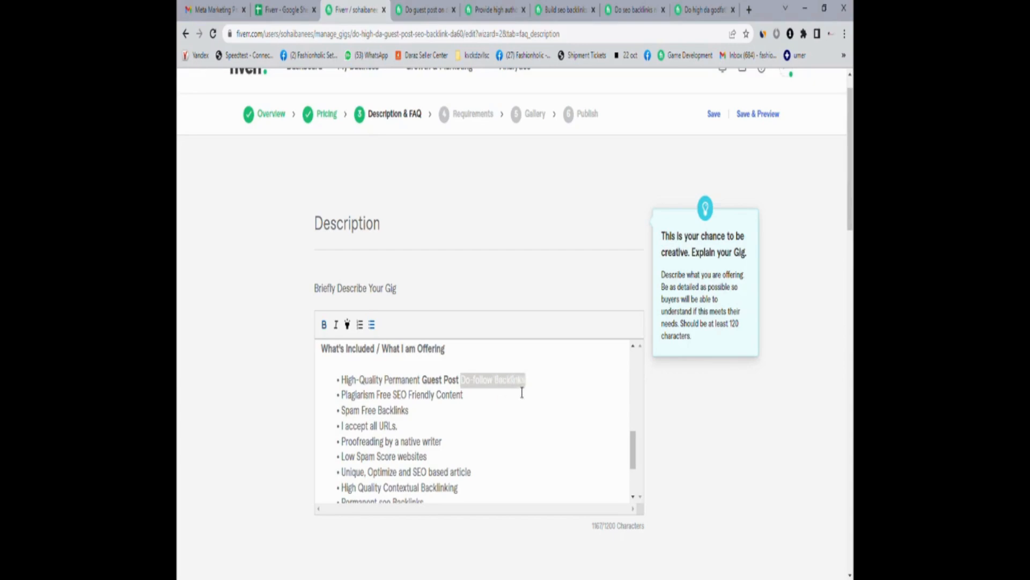
left_click(324, 324)
left_click(502, 422)
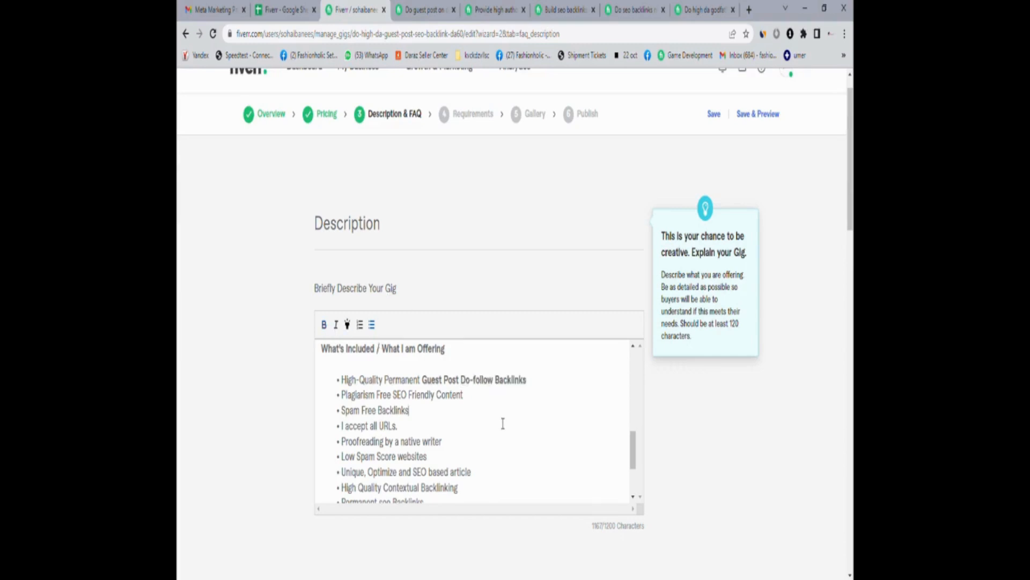
left_click_drag(634, 452, 616, 460)
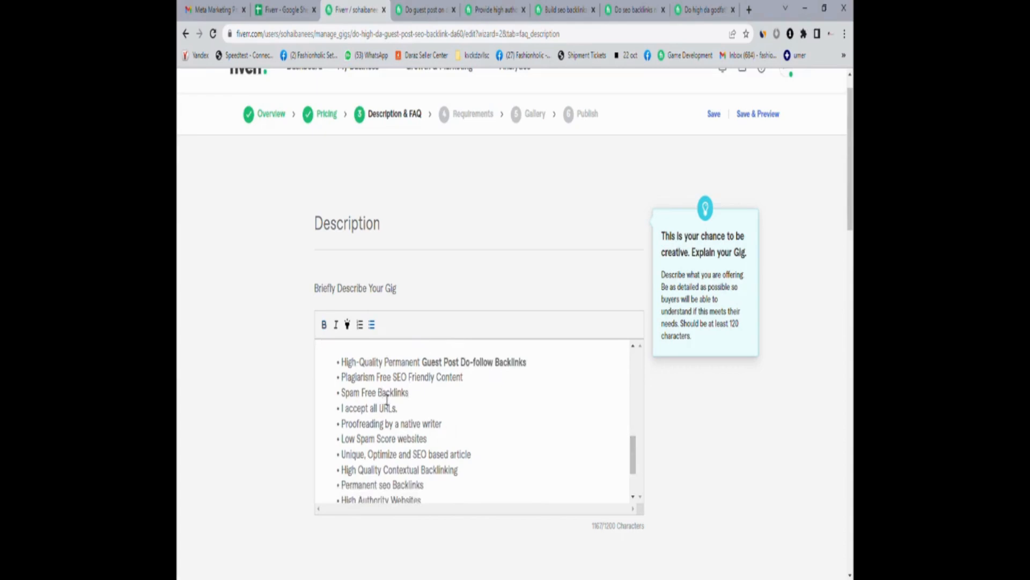
Step: Bold Backlinks in Spam Free Backlinks and SEO in the Plagiarism Free line, then select SEO in Unique, Optimize
left_click_drag(378, 393, 409, 395)
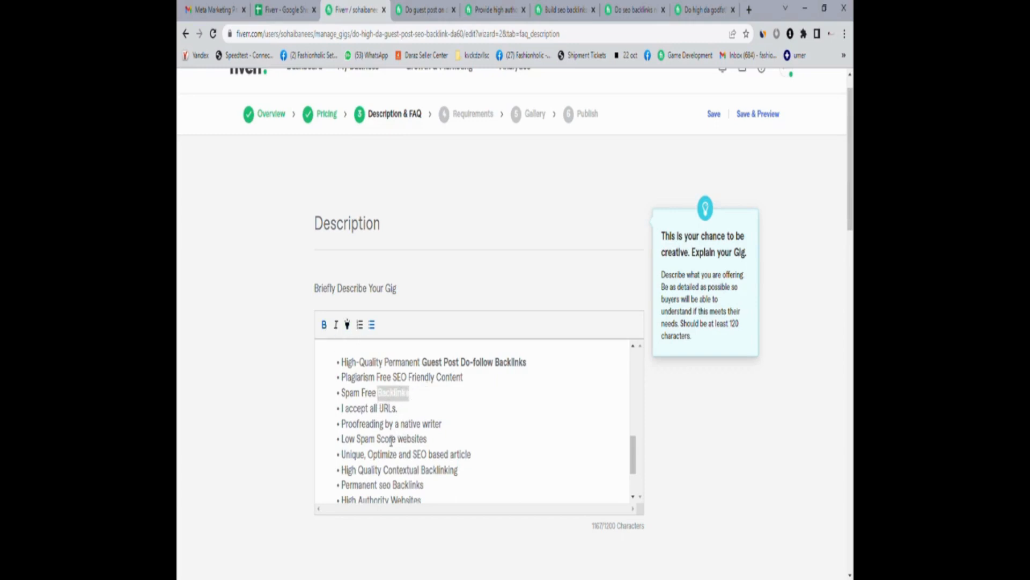
key("ctrl+b")
left_click(401, 380)
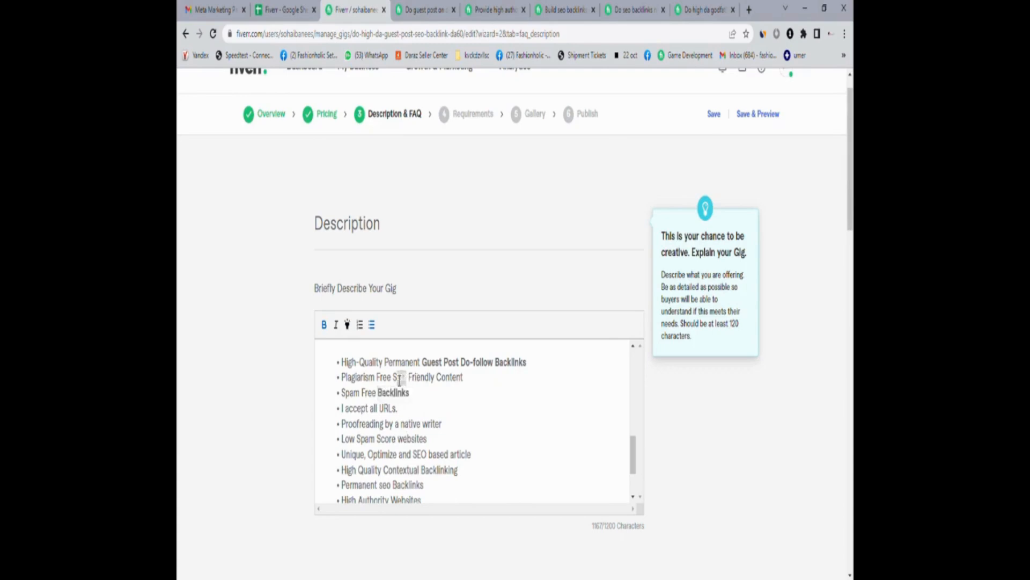
double_click(400, 380)
key("ctrl+b")
left_click_drag(413, 461, 430, 460)
scroll(633, 453, "down", 1)
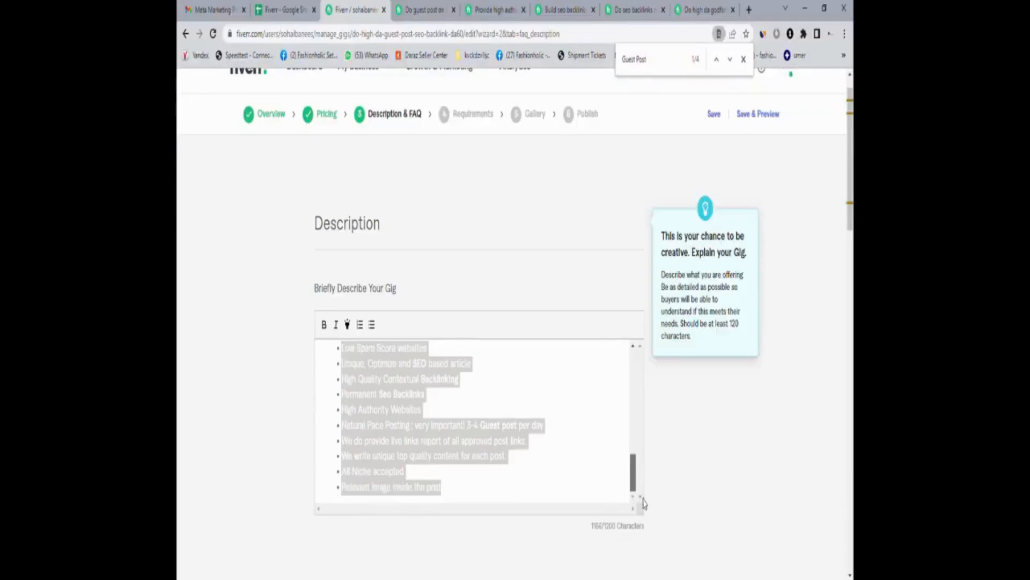
left_click_drag(644, 504, 655, 475)
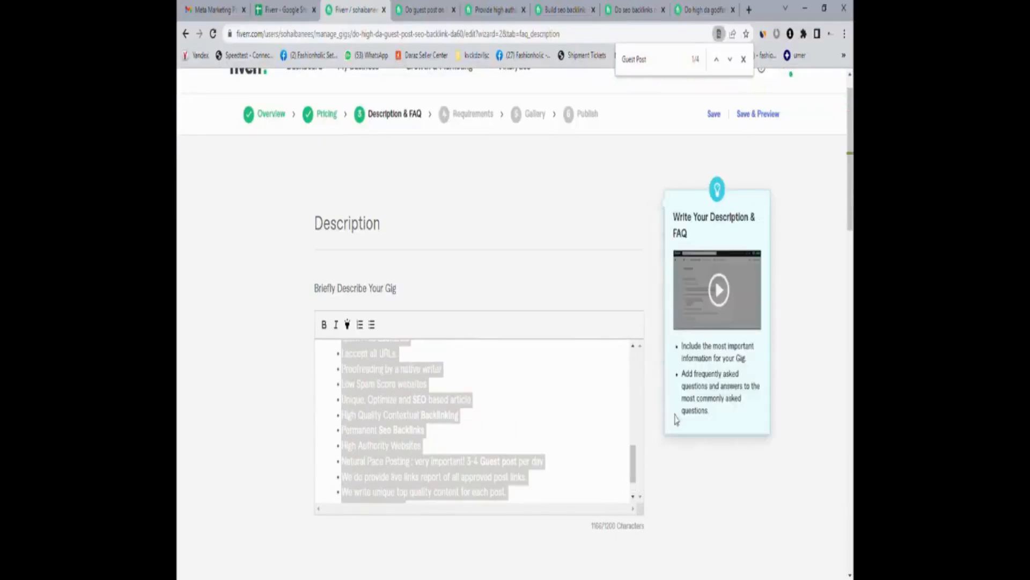
left_click_drag(851, 185, 852, 430)
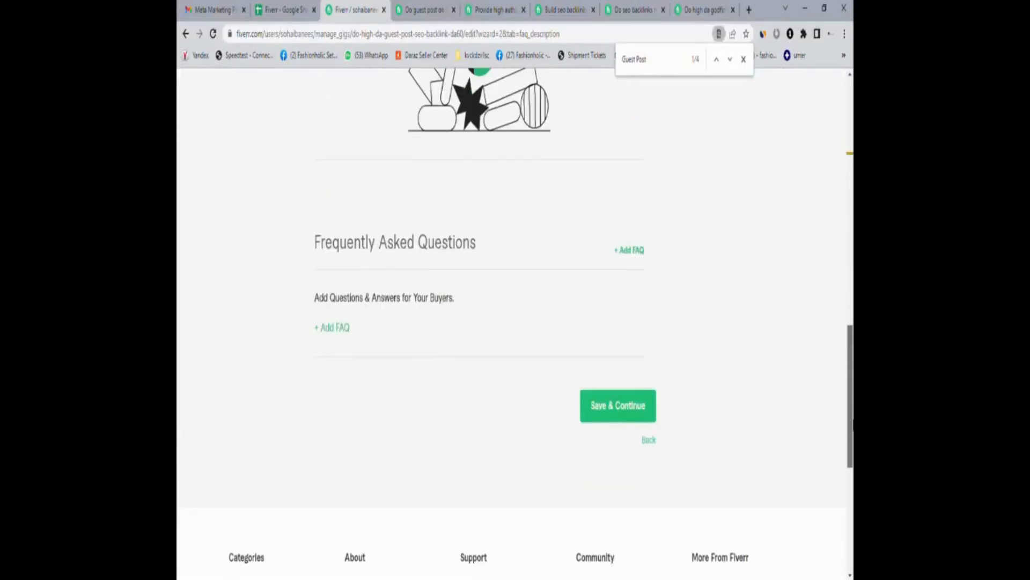
Step: Discard an empty FAQ entry and save the Description & FAQ step, advancing to Requirements
left_click(347, 328)
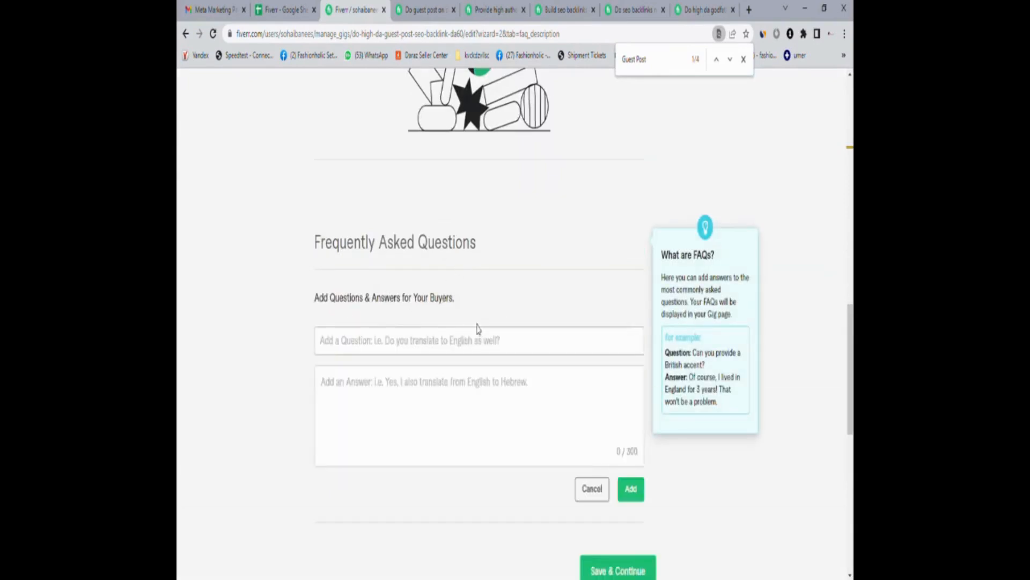
left_click(598, 492)
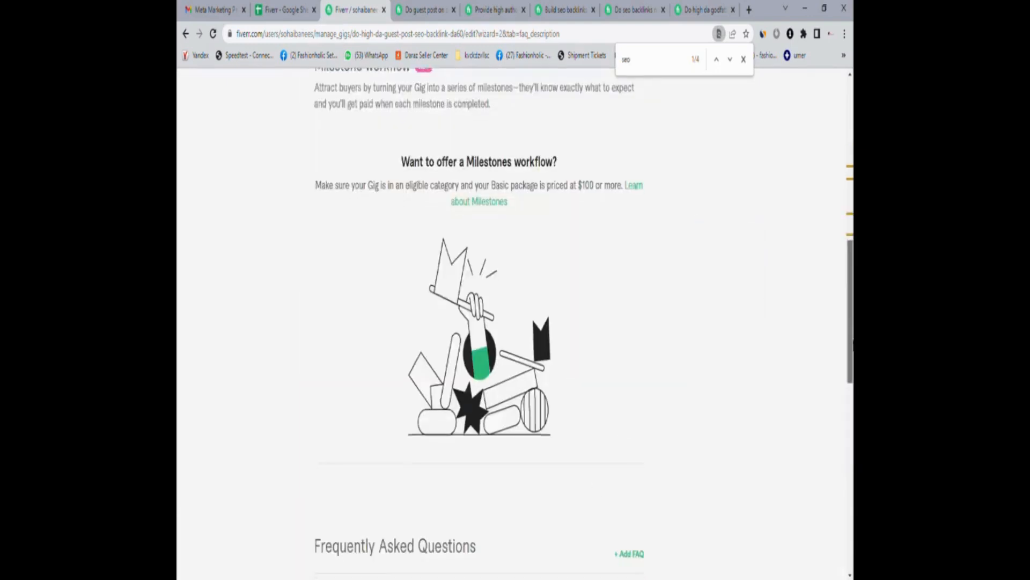
scroll(787, 419, "down", 4)
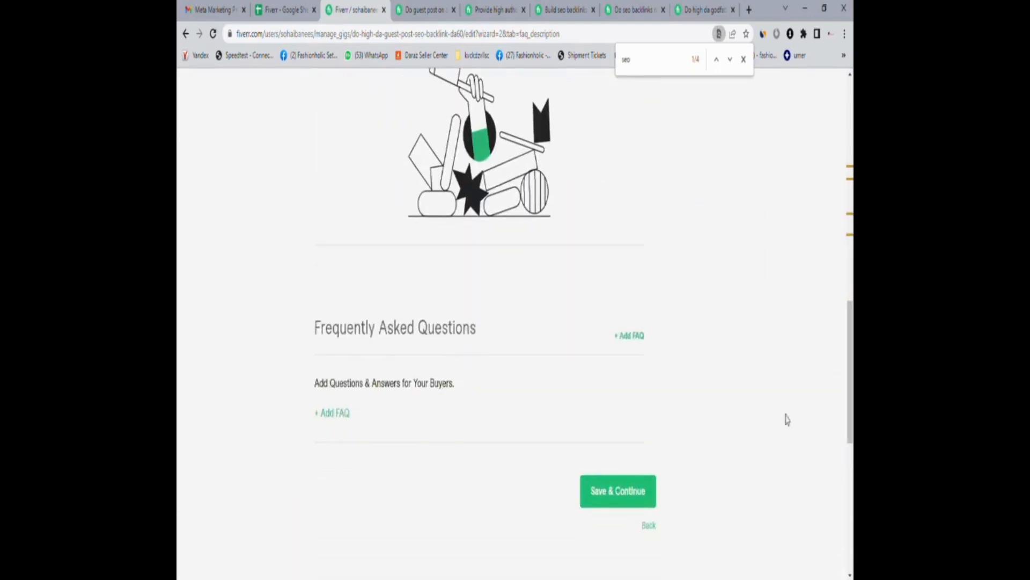
left_click(624, 496)
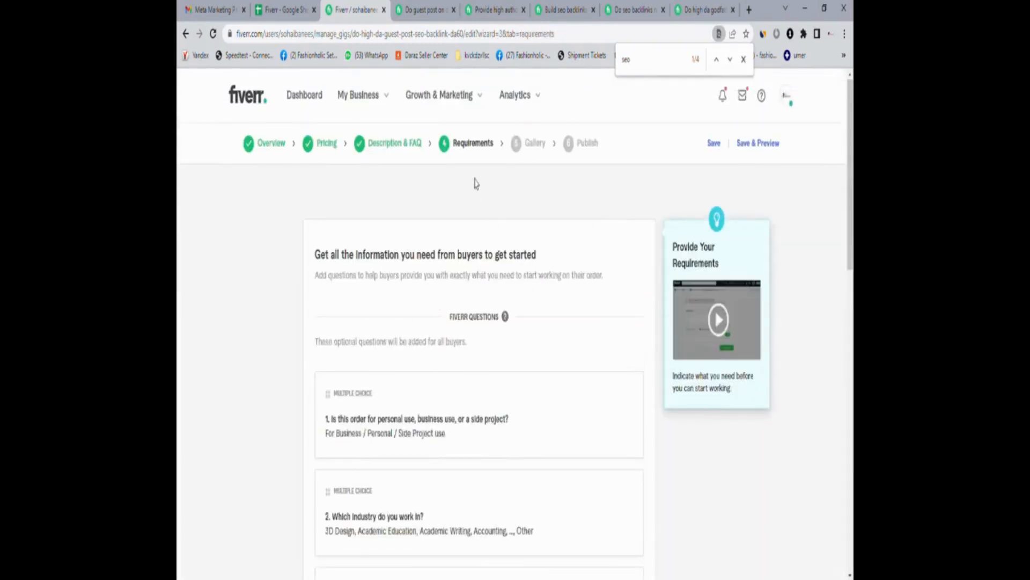
mouse_move(850, 146)
left_mouse_down()
mouse_move(853, 282)
mouse_move(852, 160)
left_mouse_up()
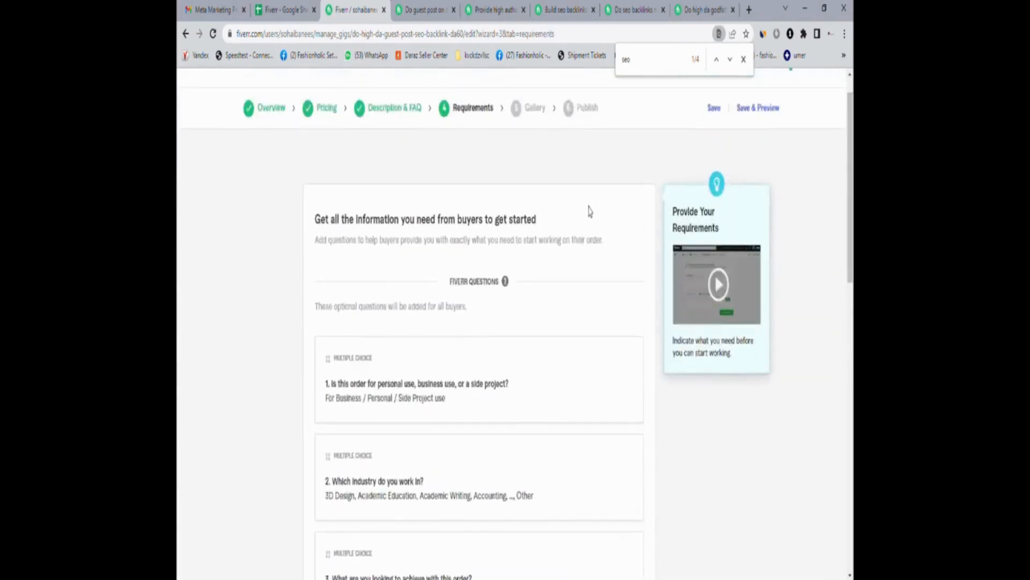
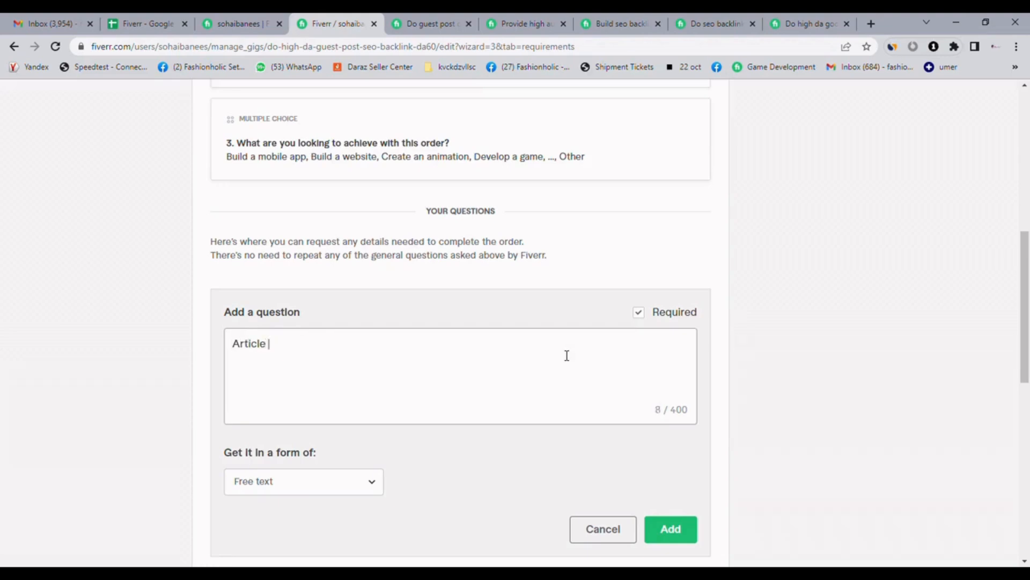
Step: Retype the question as 'Your Article is Ready' with the Free text answer type
key("BackSpace")
key("BackSpace")
key("BackSpace")
key("BackSpace")
key("BackSpace")
key("BackSpace")
key("BackSpace")
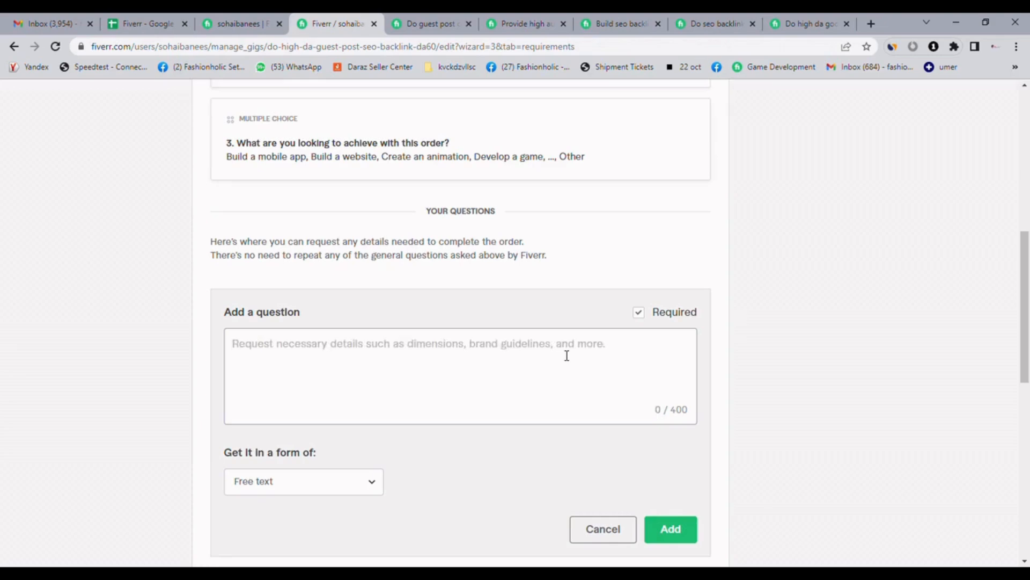
type("Your A")
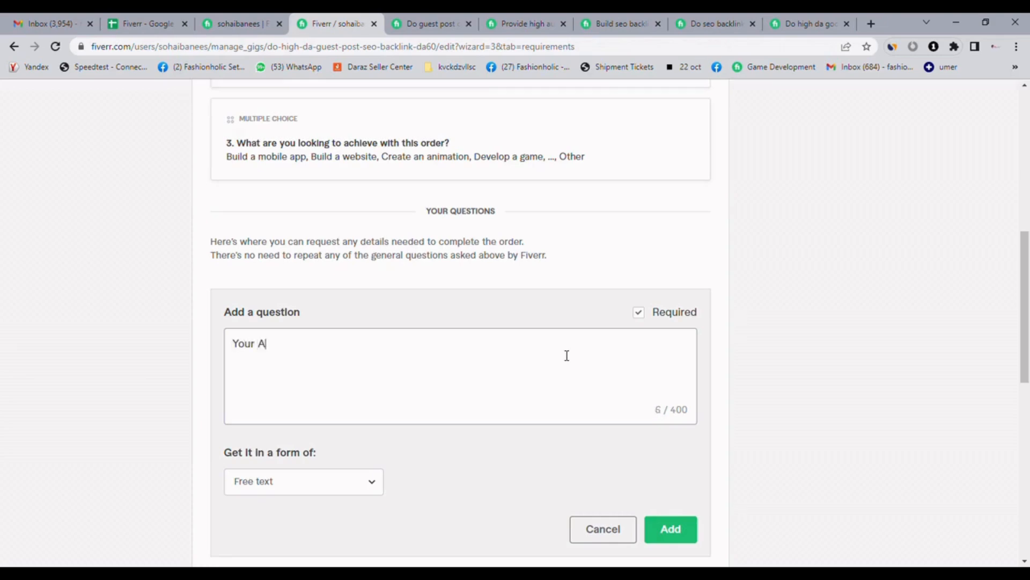
type("rticle is Ready")
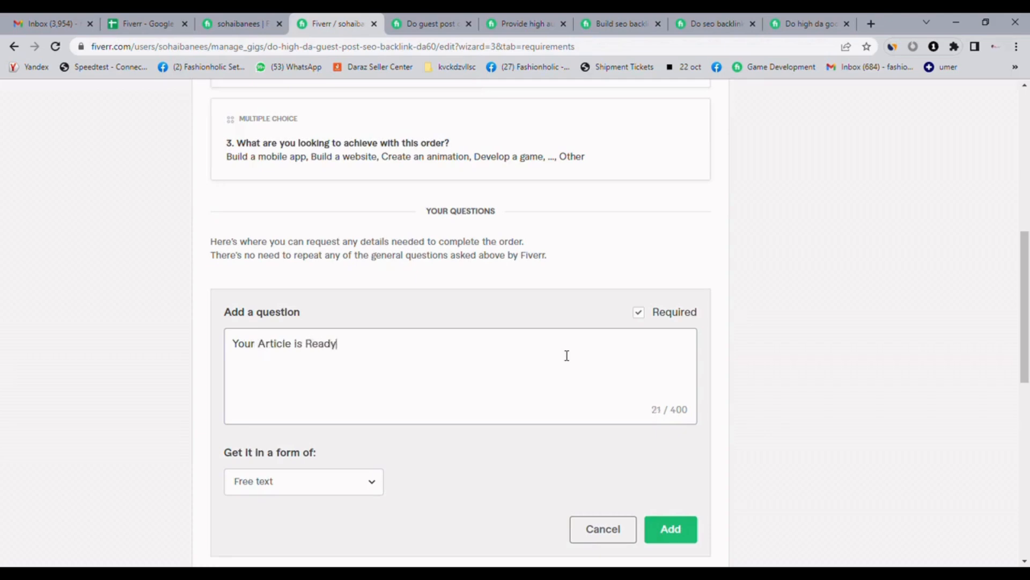
left_click(356, 478)
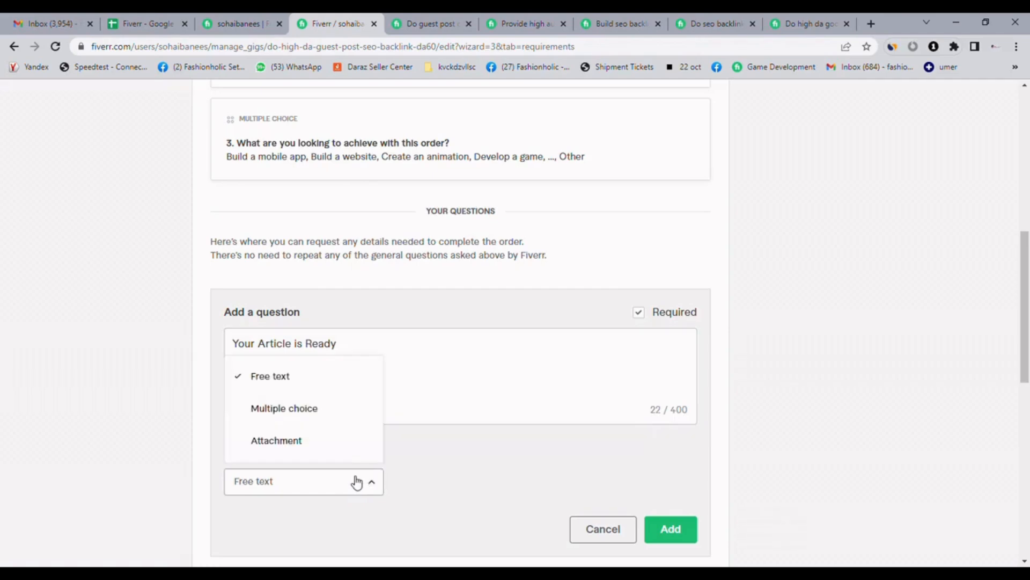
left_click(432, 457)
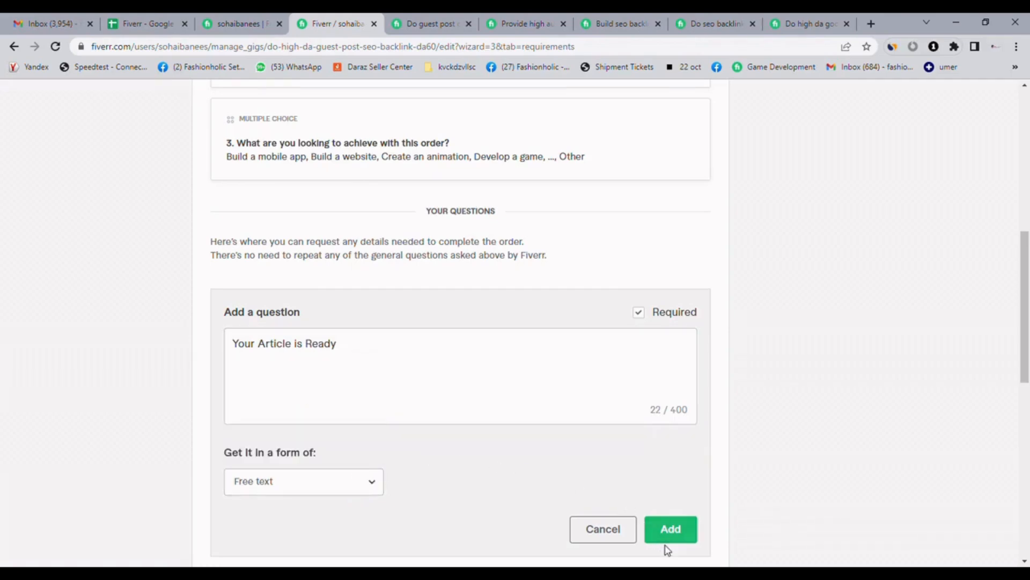
Step: Reword it to 'Your Article For Guest Post is Ready , or You want Article Also' and add it
left_click(266, 353)
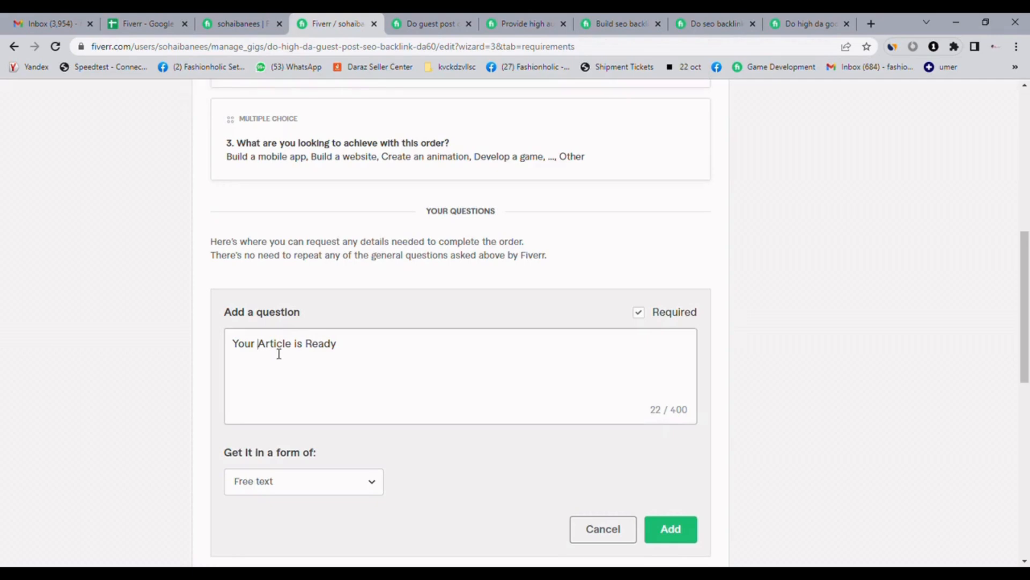
left_click(299, 355)
type("For Guest Post")
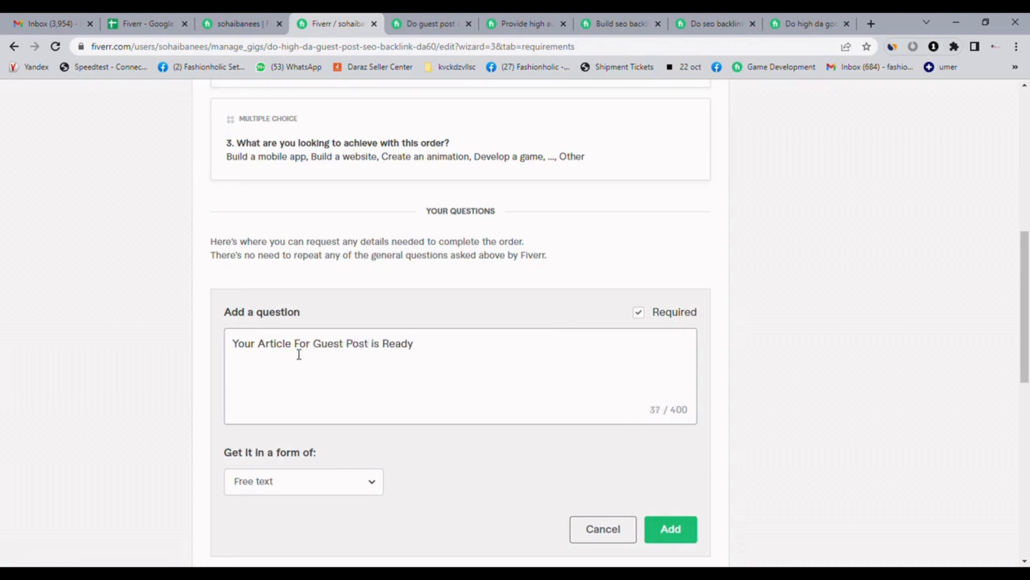
left_click(429, 349)
type(", ")
type("o")
key("BackSpace")
type("or You want Article Also")
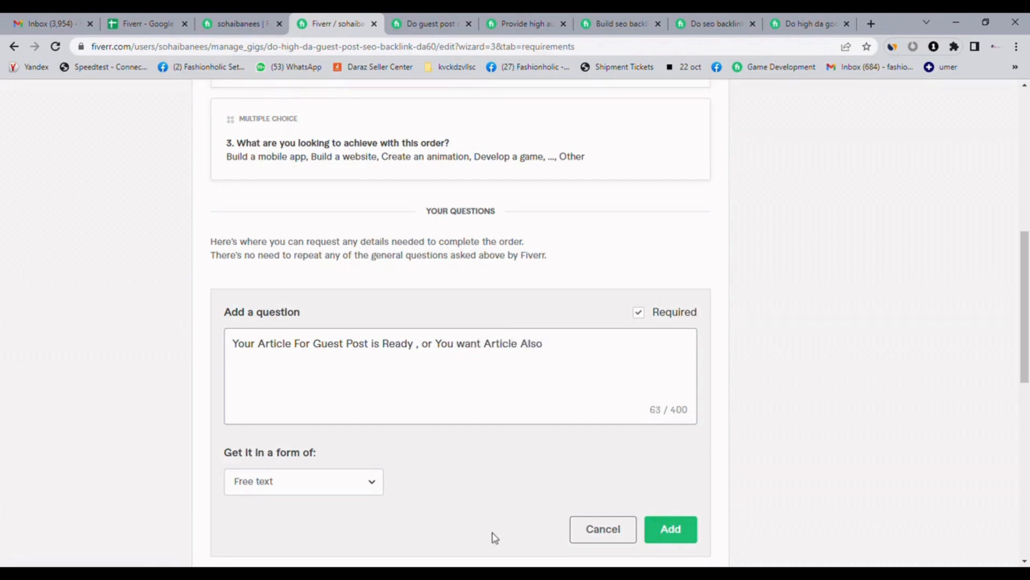
left_click(679, 532)
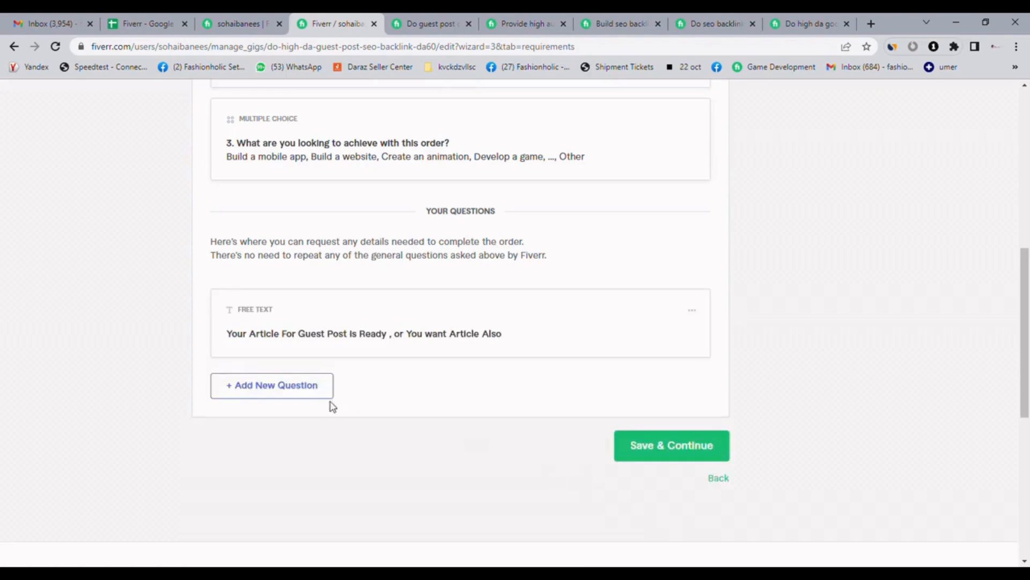
left_click(298, 398)
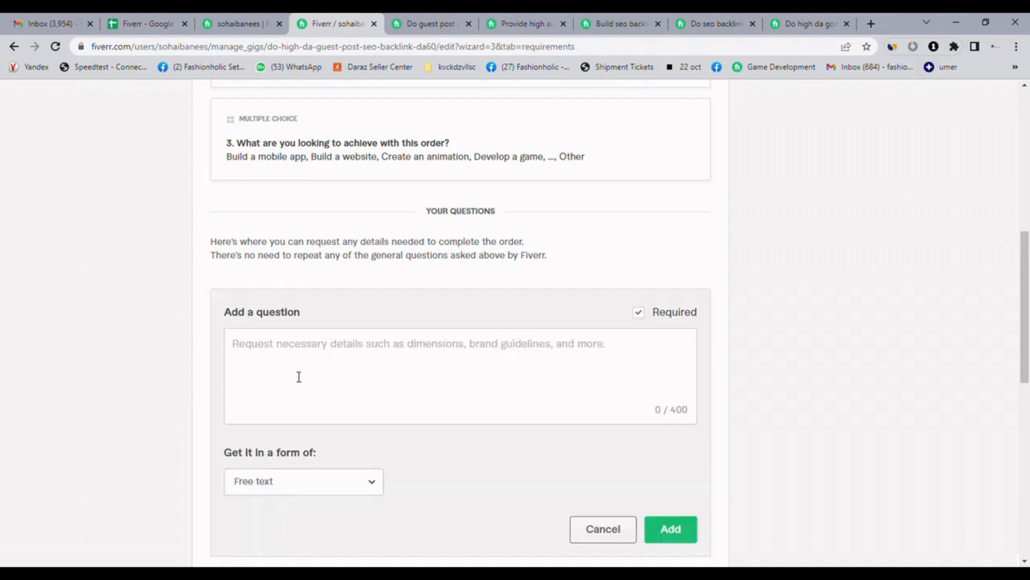
Step: Add the free-text buyer question 'Please Provide Your Keyword and Niche'
left_click(299, 375)
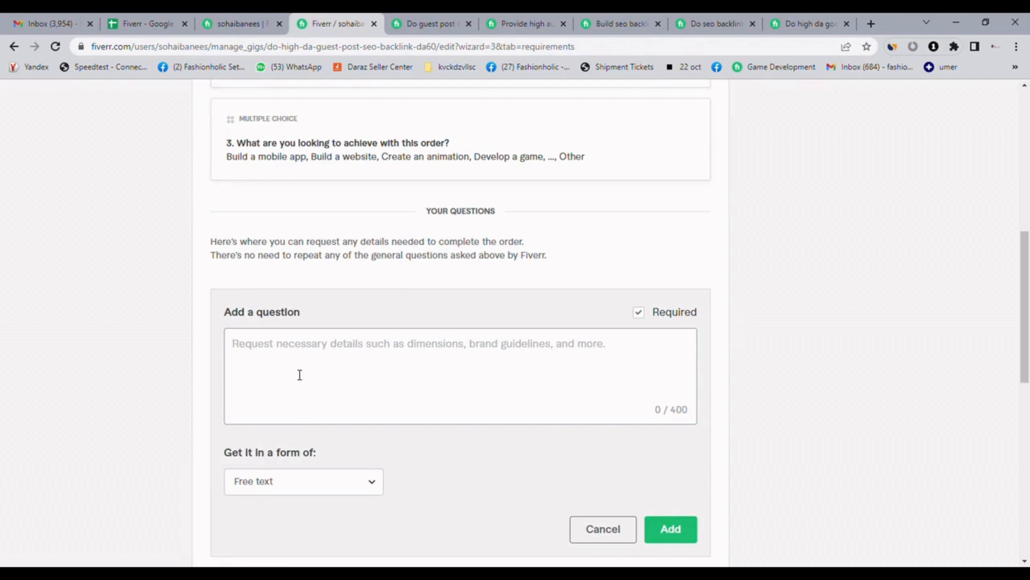
type("Please ")
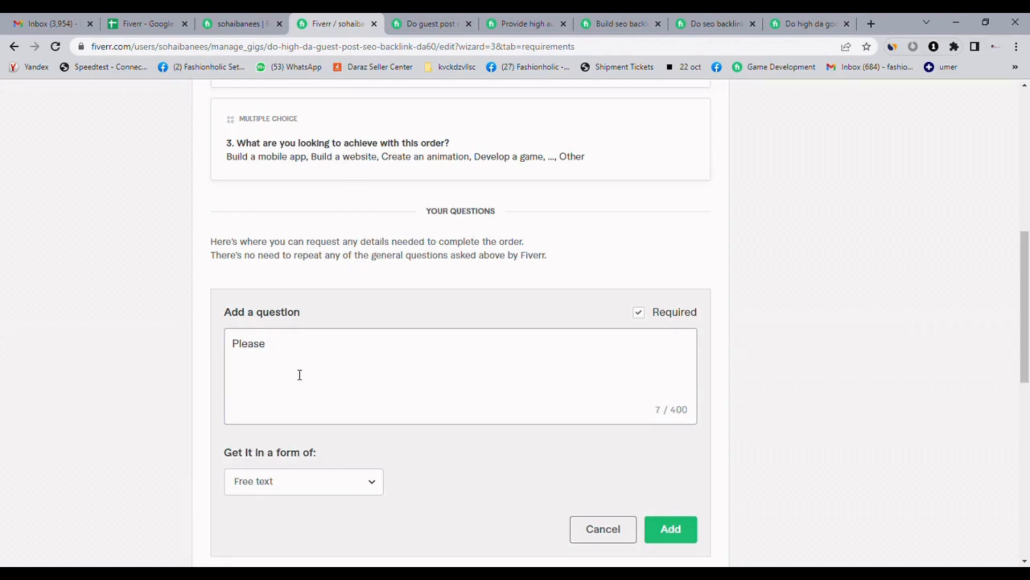
type("Provide Your Keyword")
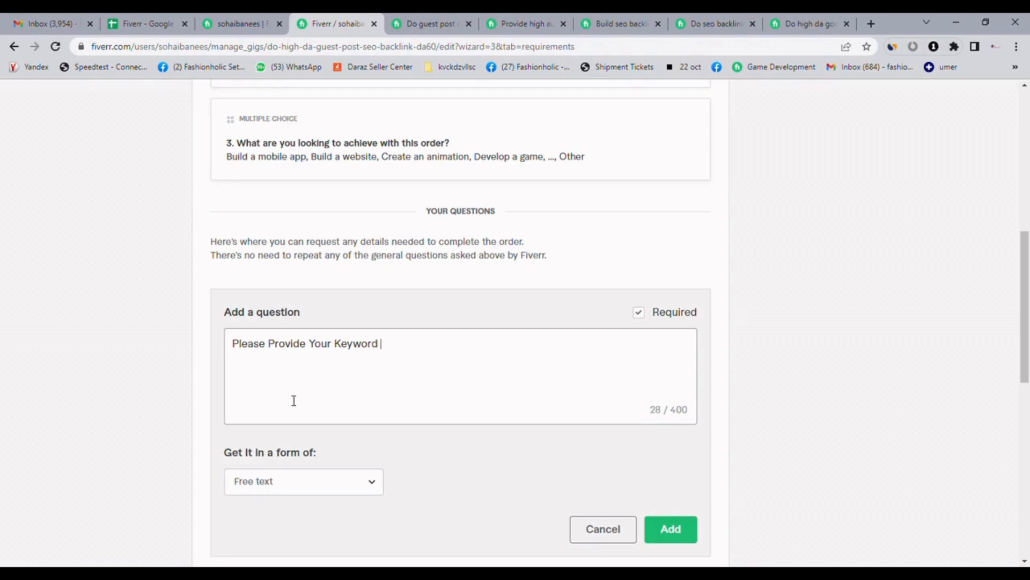
type(" and Niche")
left_click(671, 529)
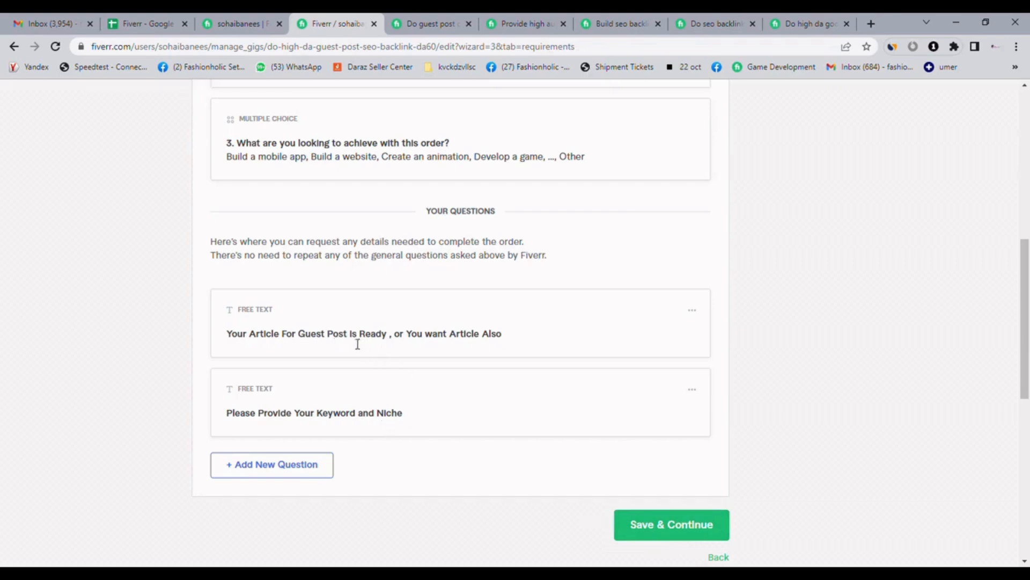
left_click(320, 474)
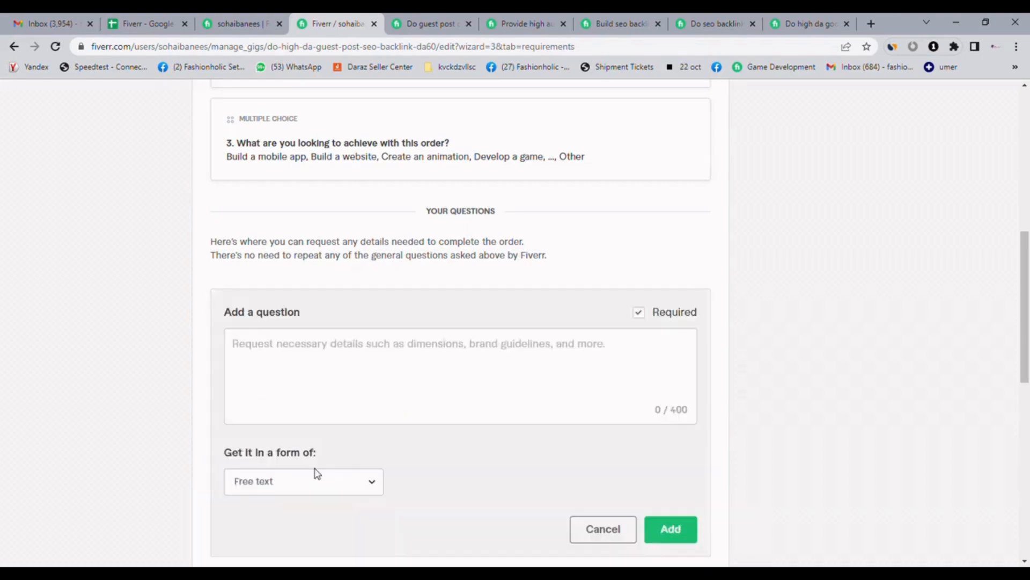
Step: Add the free-text question 'Provide Links For articles' and scroll down the requirements page
left_click(360, 378)
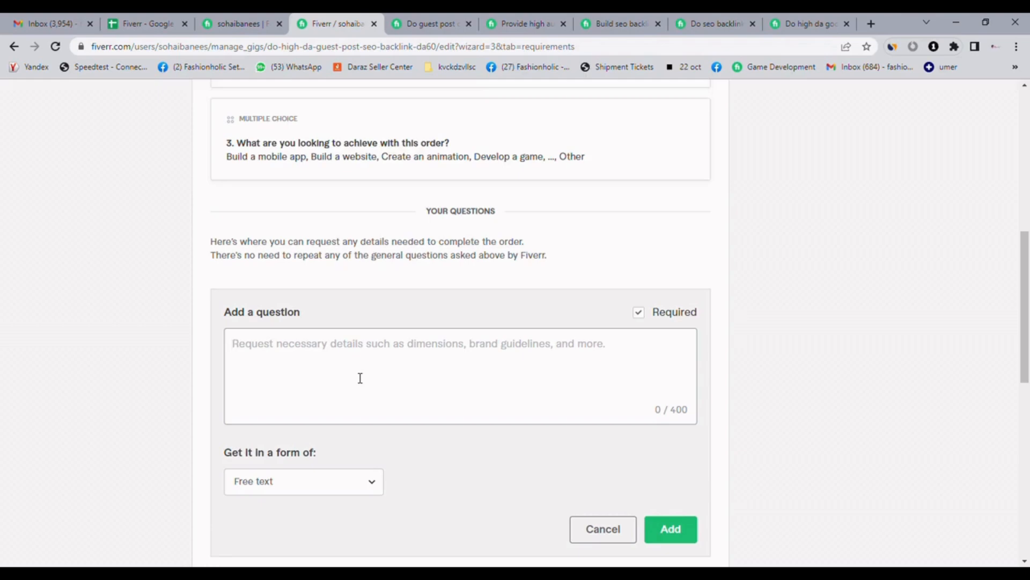
type("Provi")
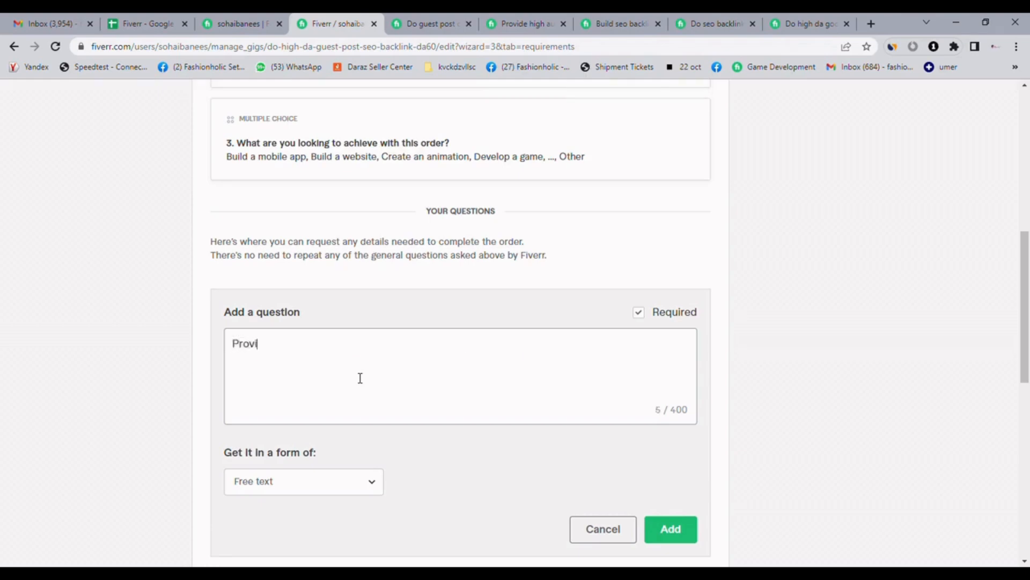
type("de Links For articles")
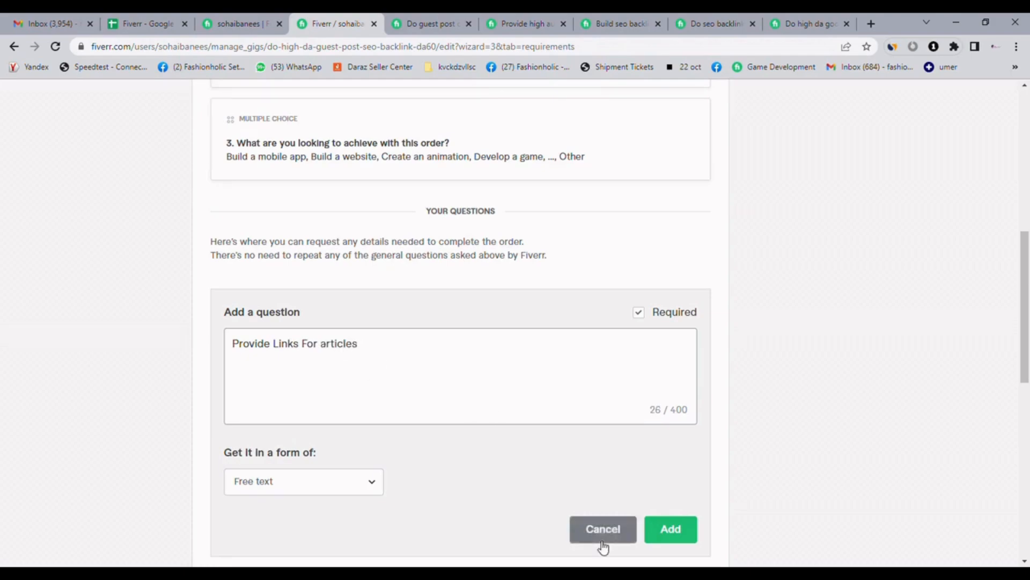
left_click(665, 533)
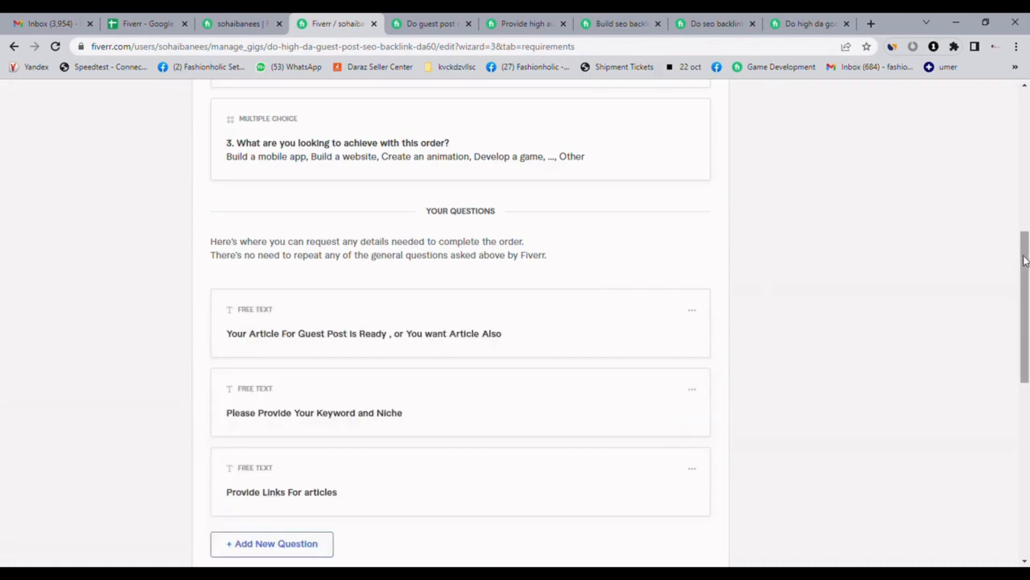
left_click_drag(1025, 261, 1026, 312)
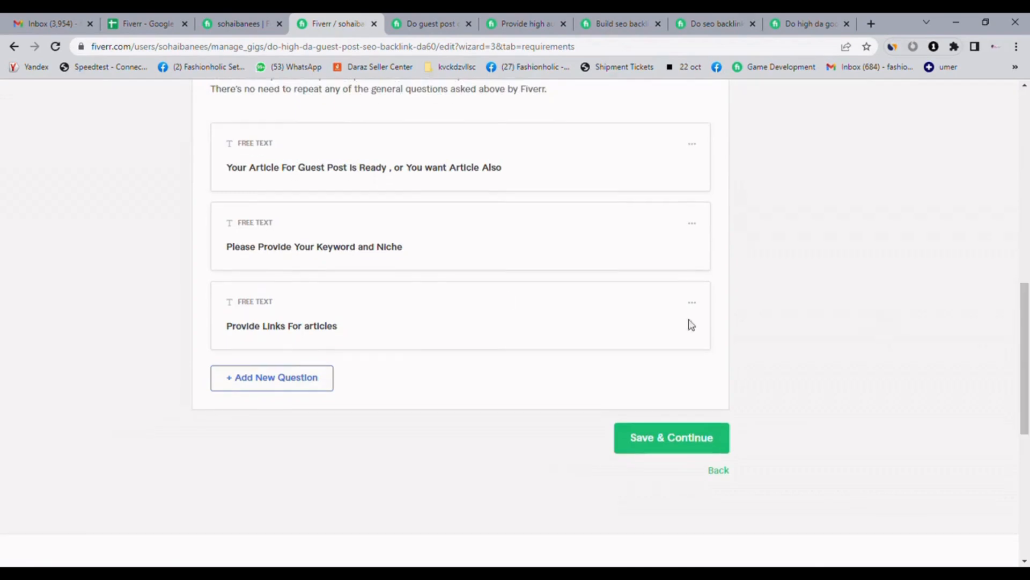
Step: Save the requirements, move to the Gallery step, and dismiss the gig image guidelines popup
left_click(660, 451)
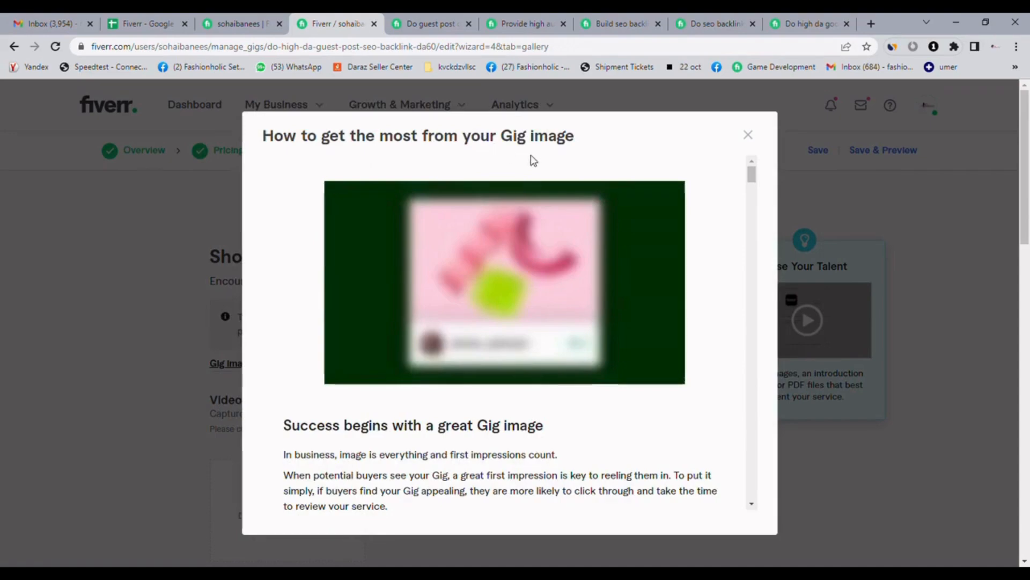
scroll(754, 183, "down", 20)
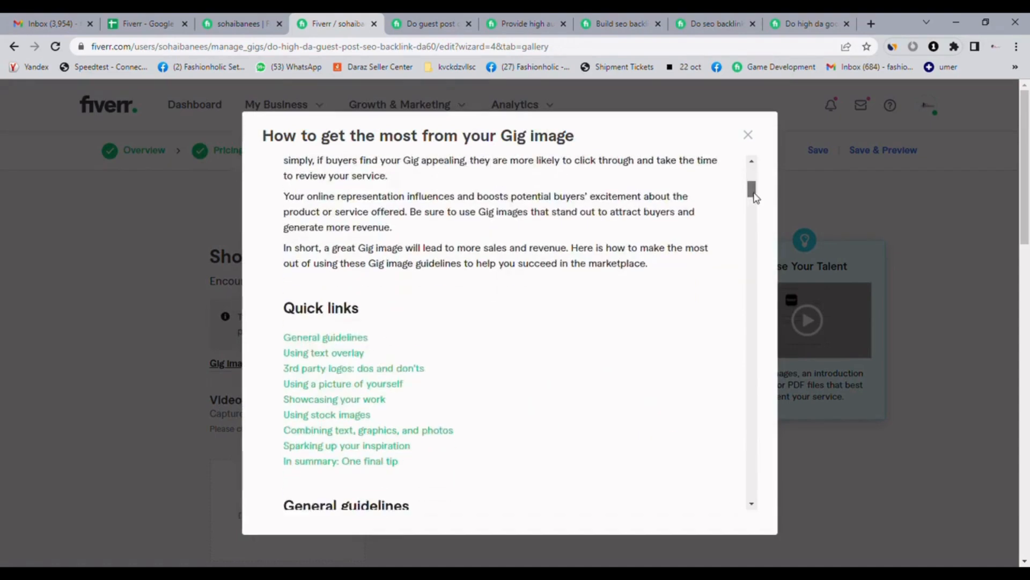
left_click_drag(759, 391, 755, 158)
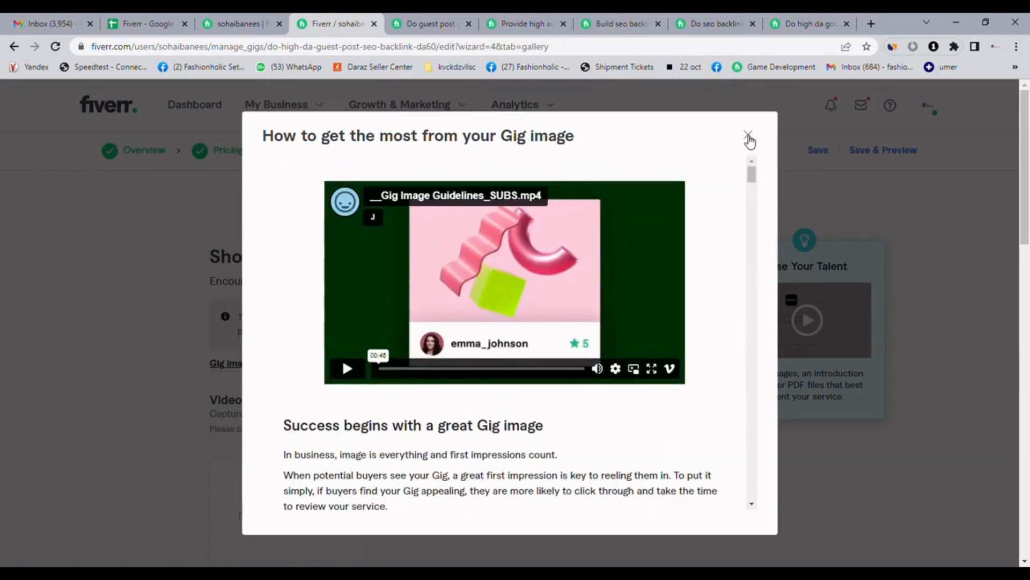
left_click(748, 136)
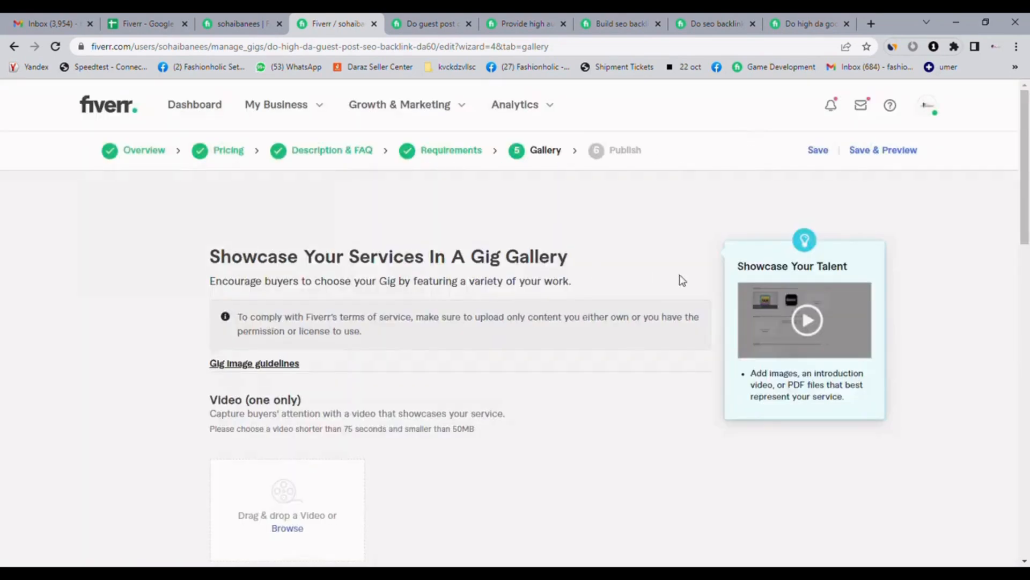
left_click_drag(1026, 193, 1028, 270)
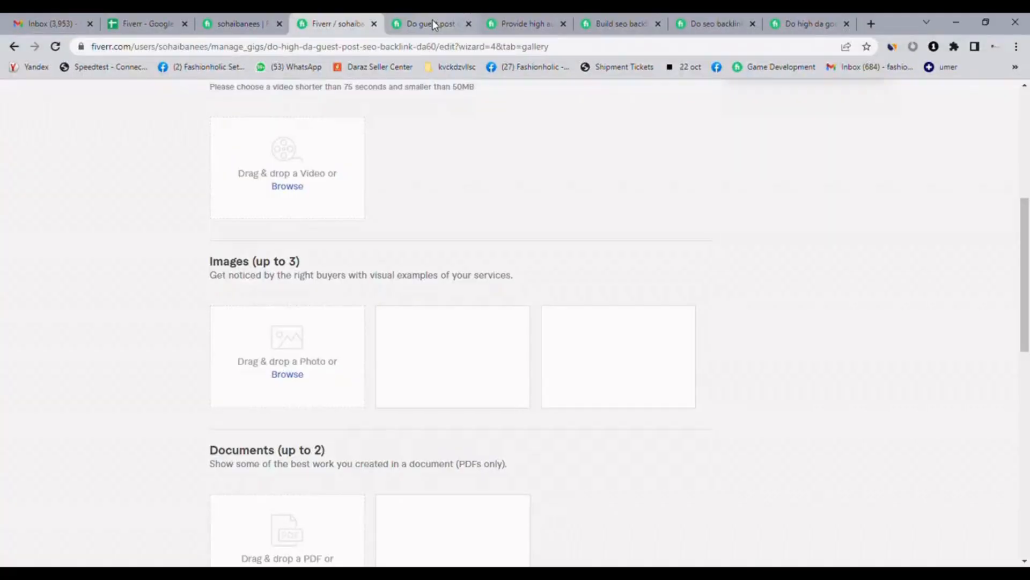
Step: Switch to the competitor's DR 80 DA 60 guest post gig
left_click(433, 22)
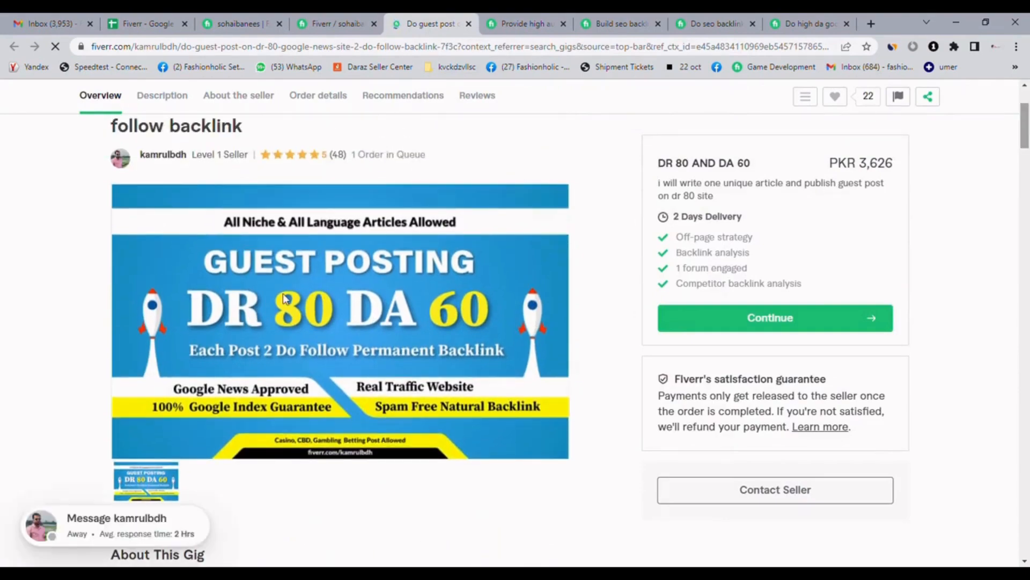
Step: Browse the German guest post, SEO backlink and niche edit competitor gigs to compare thumbnails
left_click(498, 13)
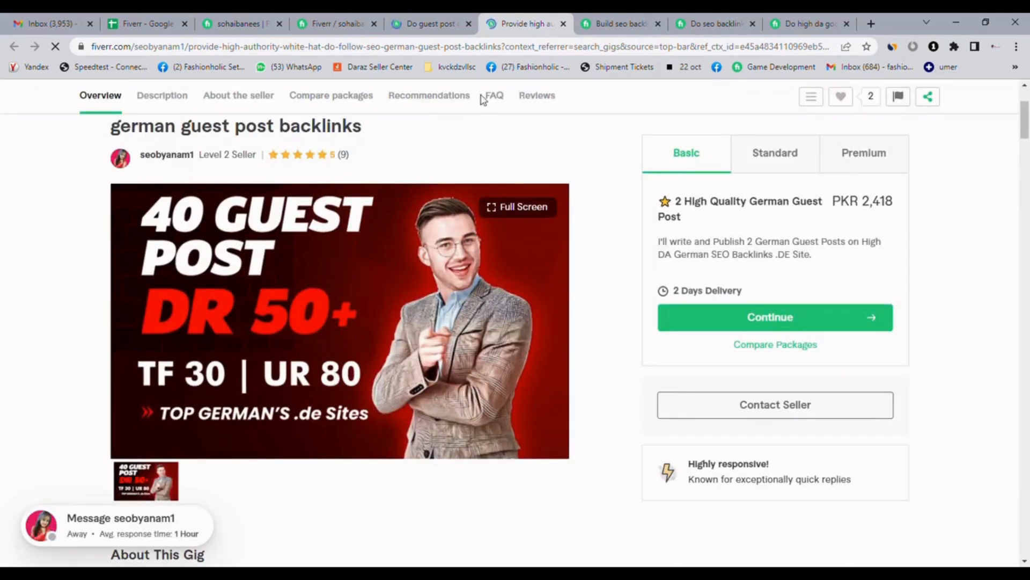
left_click(595, 23)
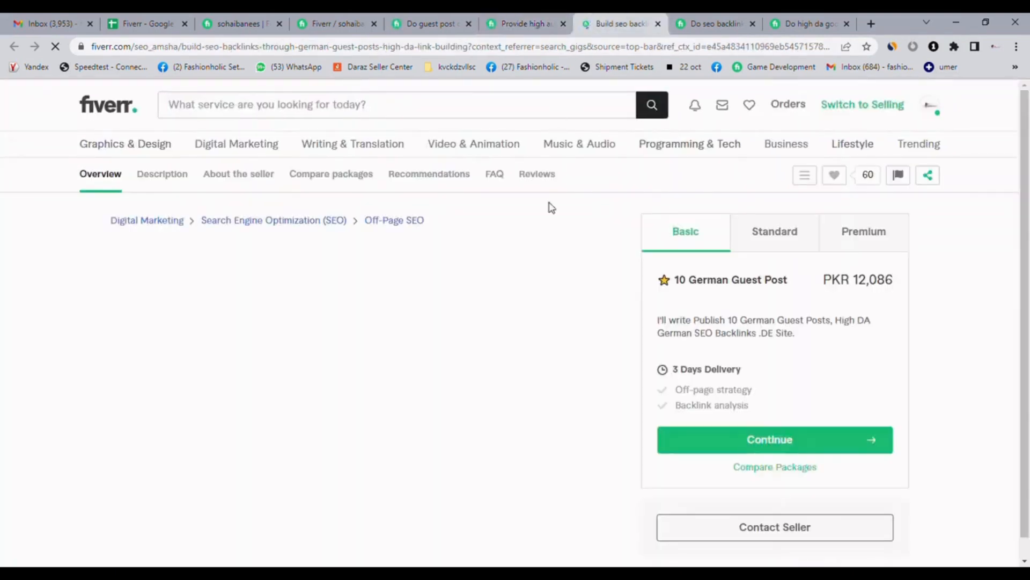
scroll(1028, 177, "down", 3)
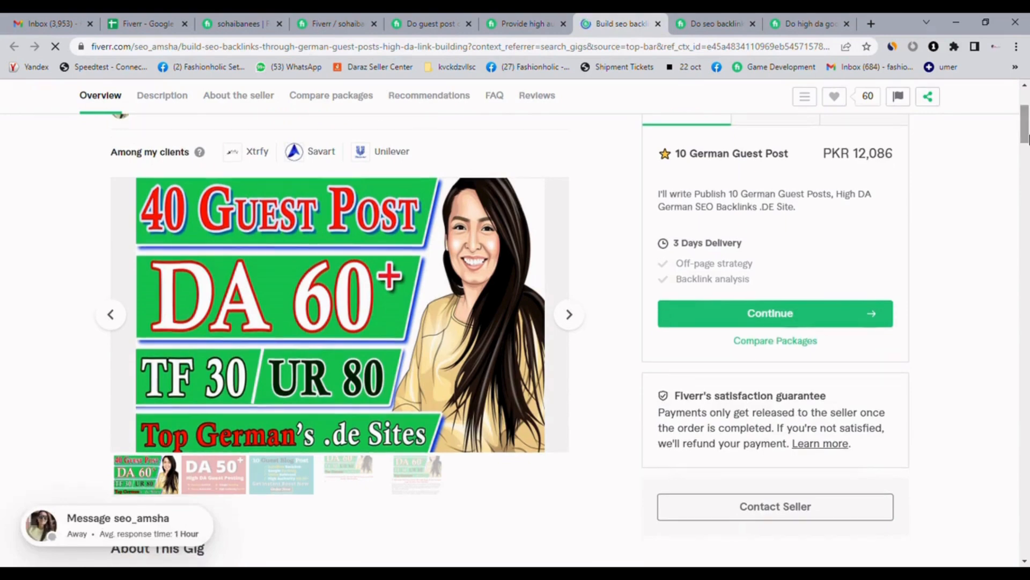
left_click(729, 17)
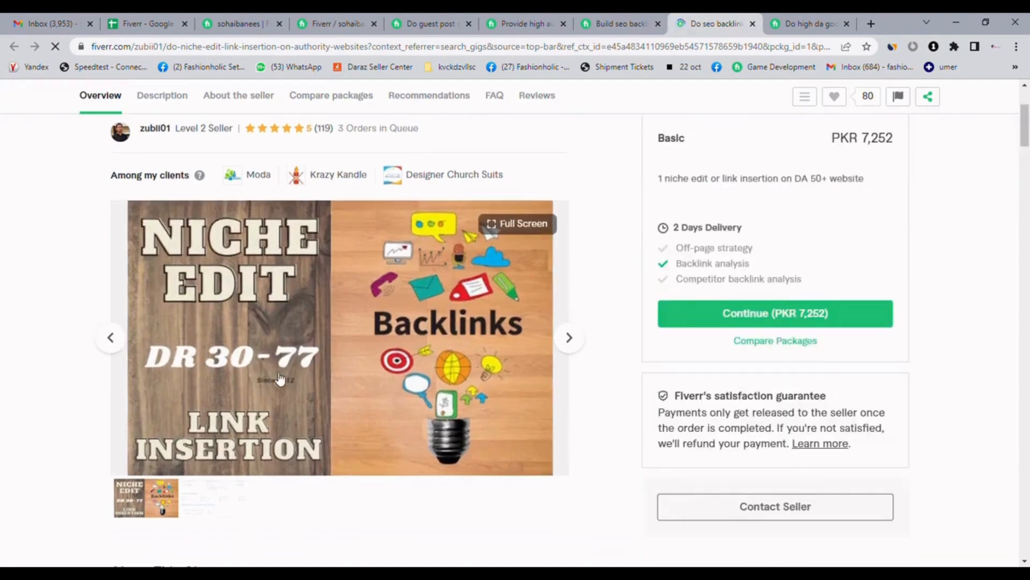
key("ctrl+Tab")
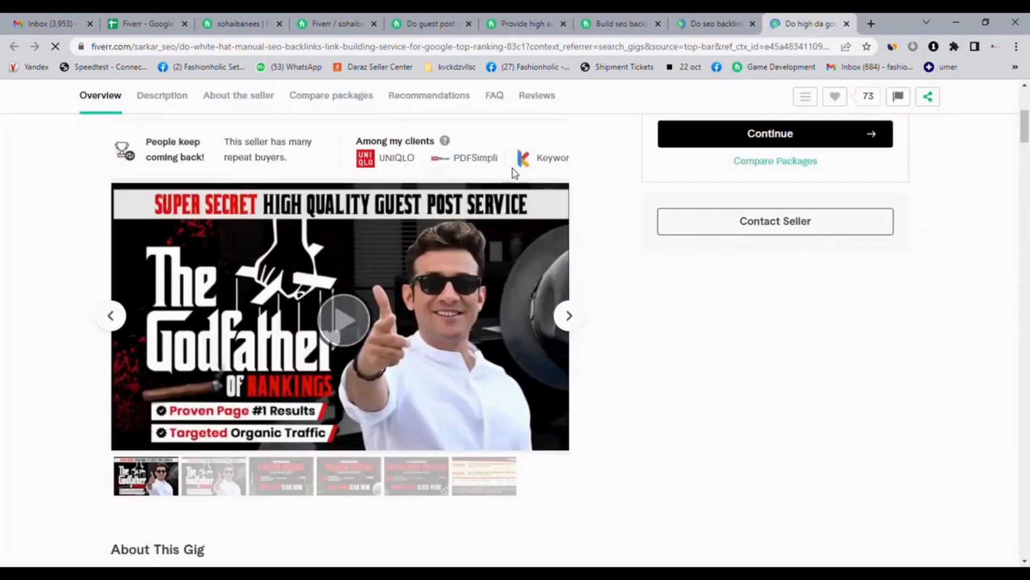
left_click(701, 15)
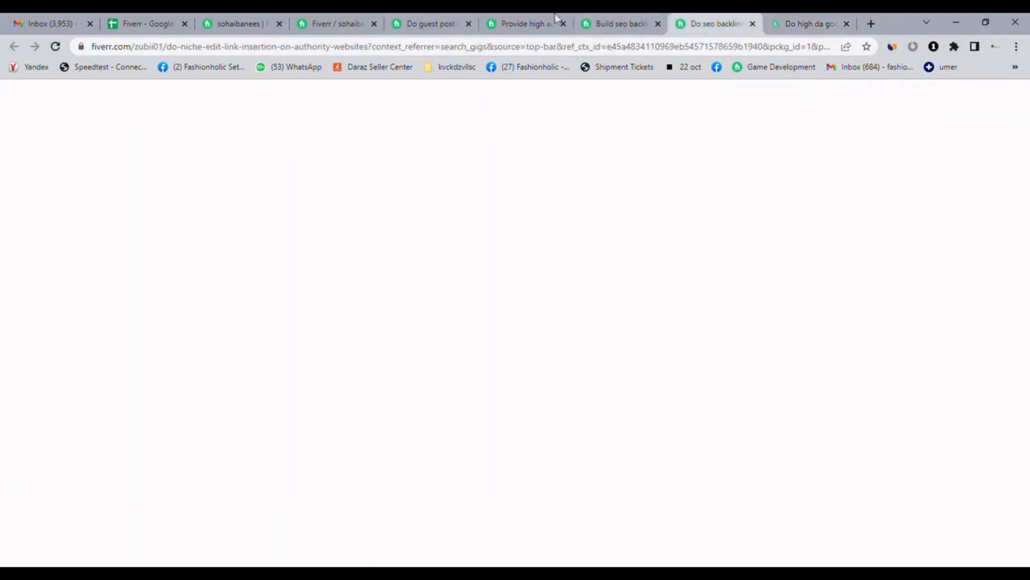
left_click(408, 14)
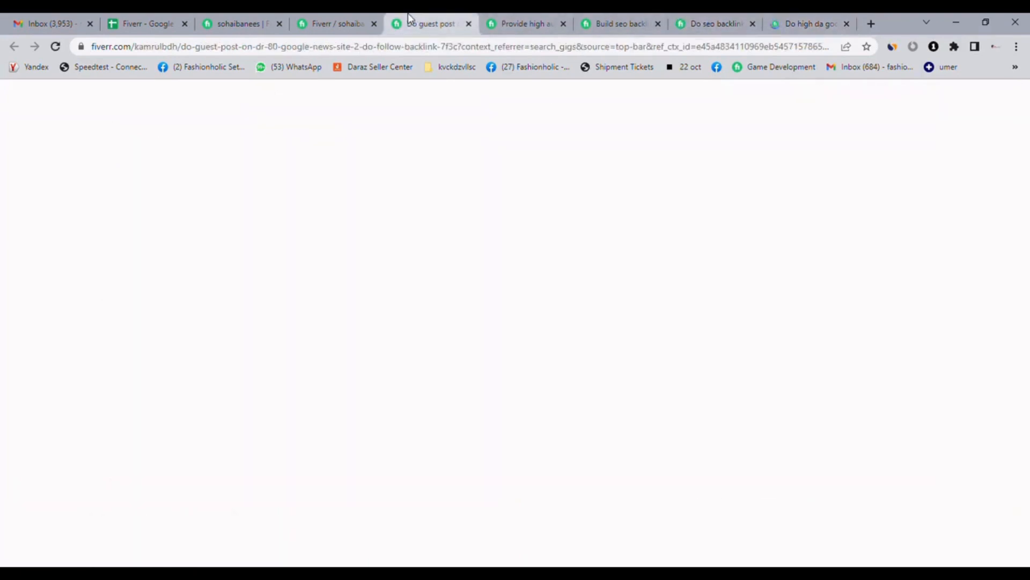
left_click(350, 16)
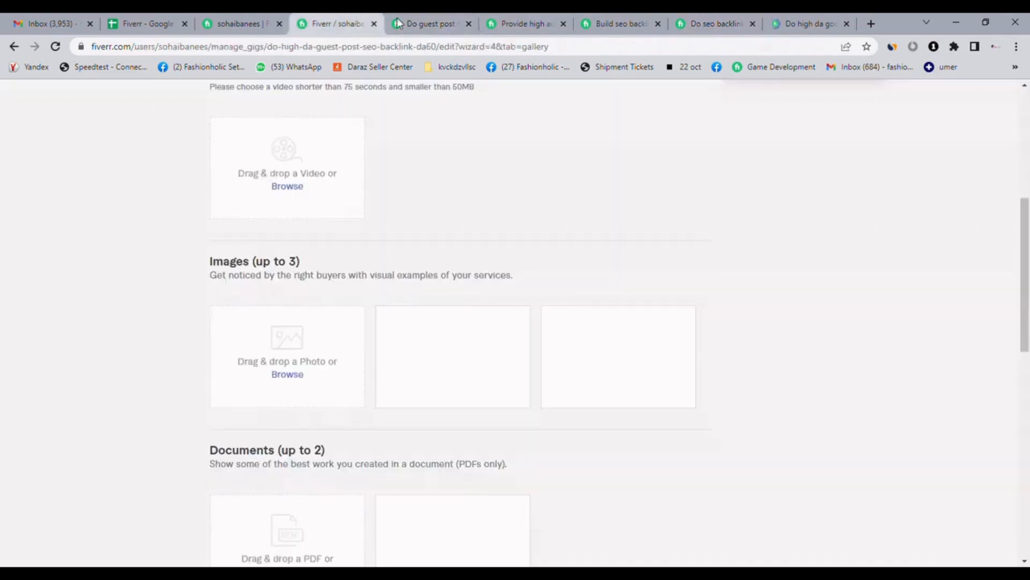
Step: Review the DR 80 DA 60, 40 Guest Post DA 60+, niche edit and Godfather gigs, then return to your gallery page
left_click(404, 21)
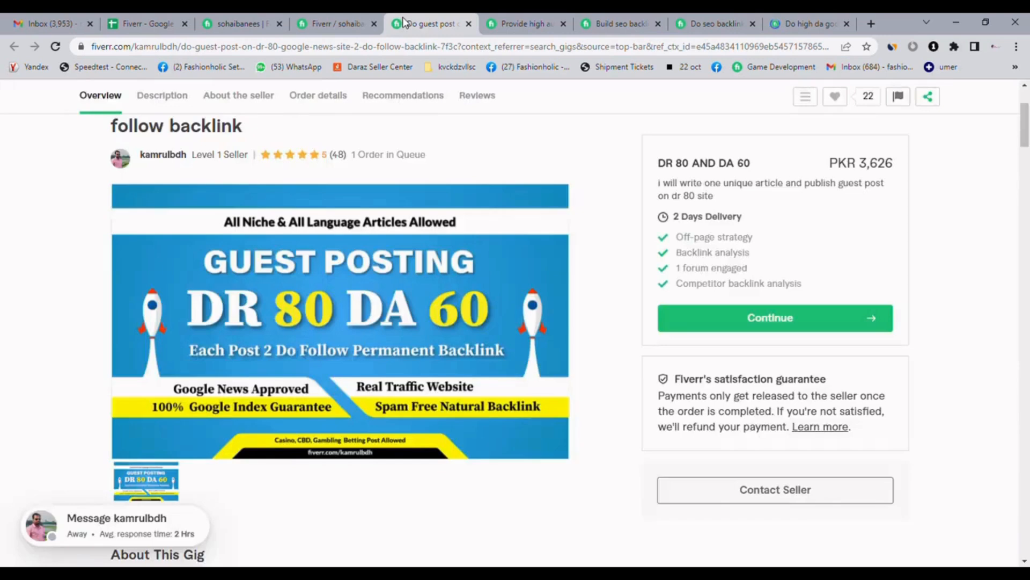
left_click(517, 24)
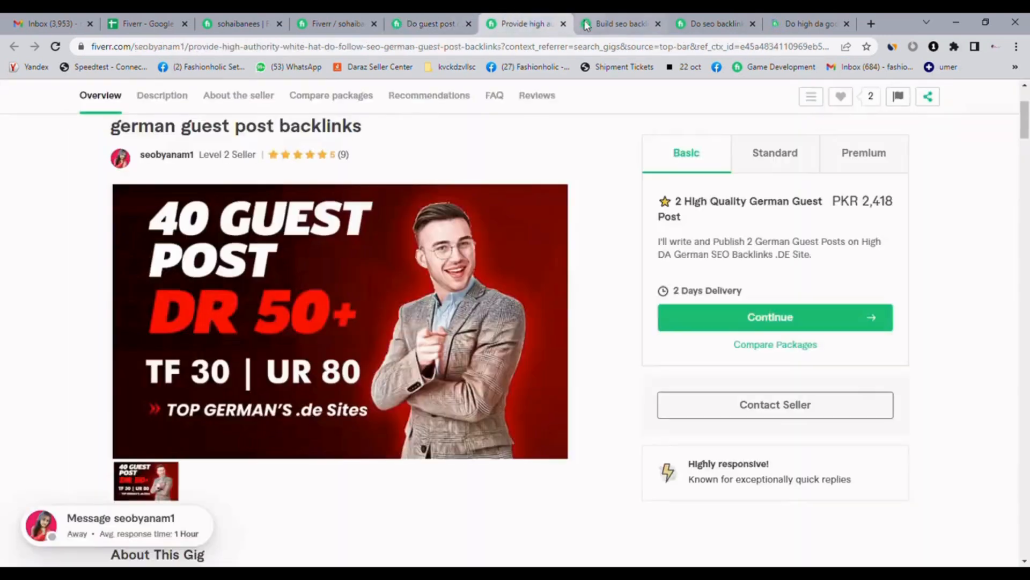
left_click(609, 24)
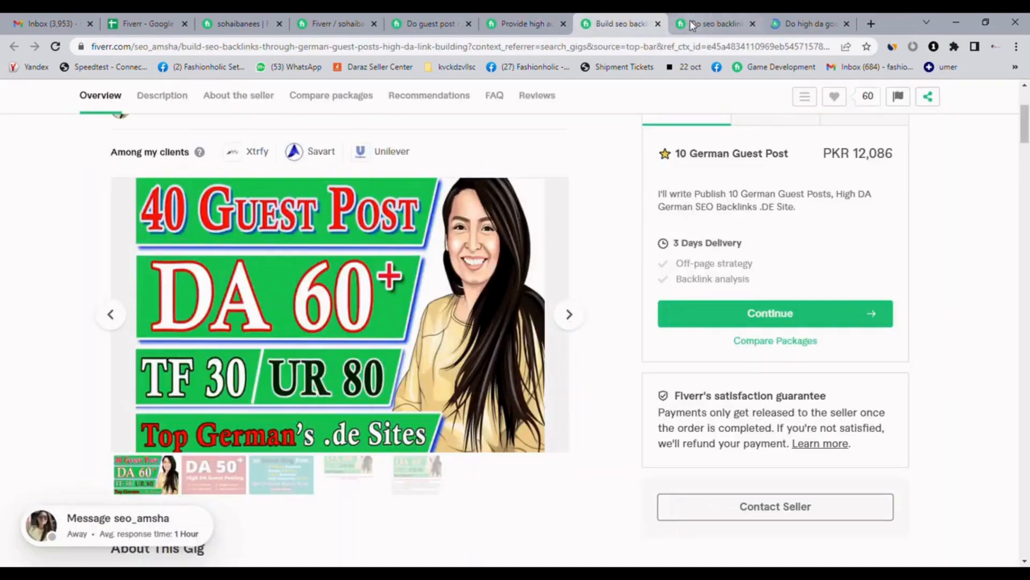
left_click_drag(1025, 120, 1026, 114)
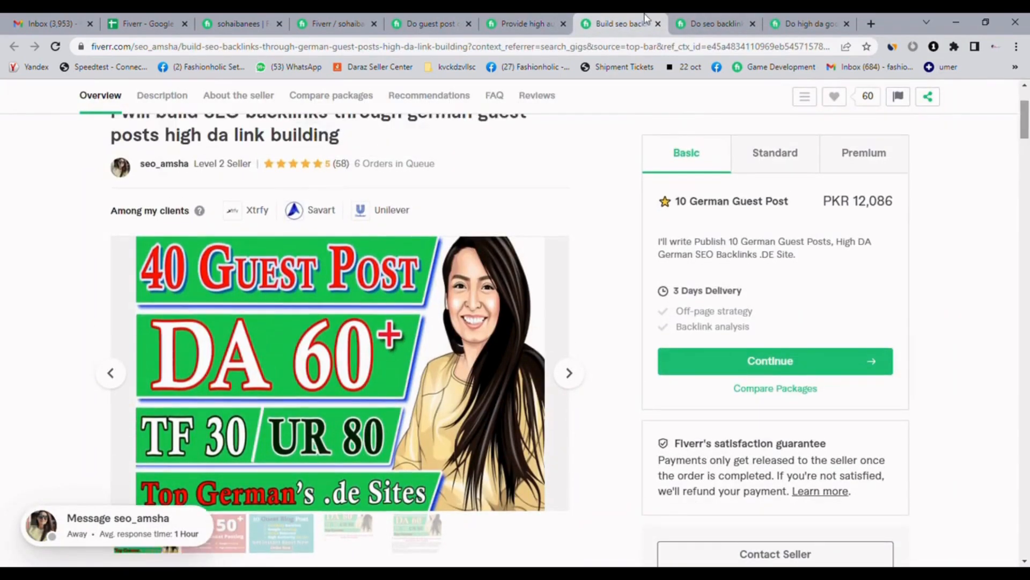
left_click(694, 22)
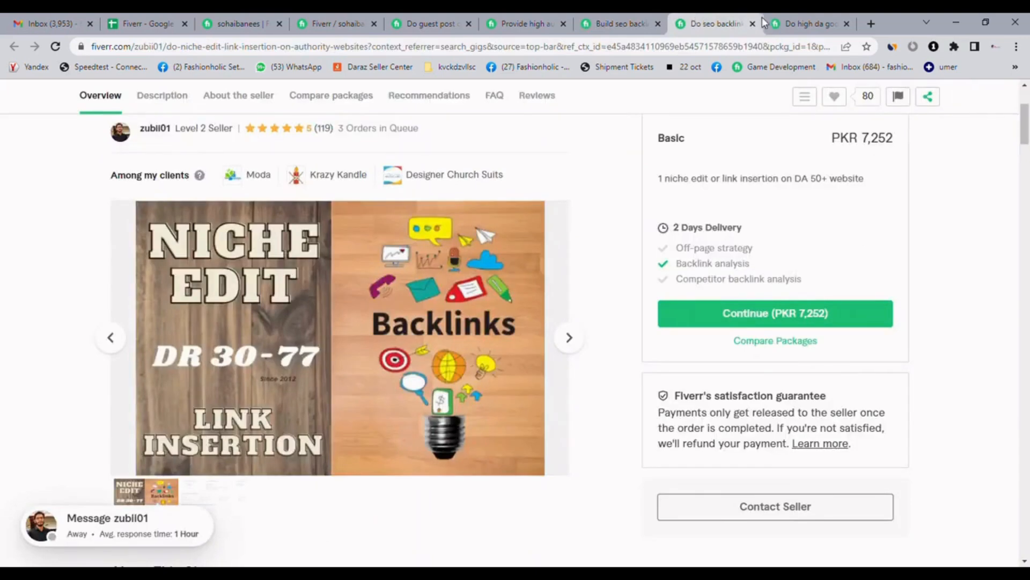
left_click(778, 21)
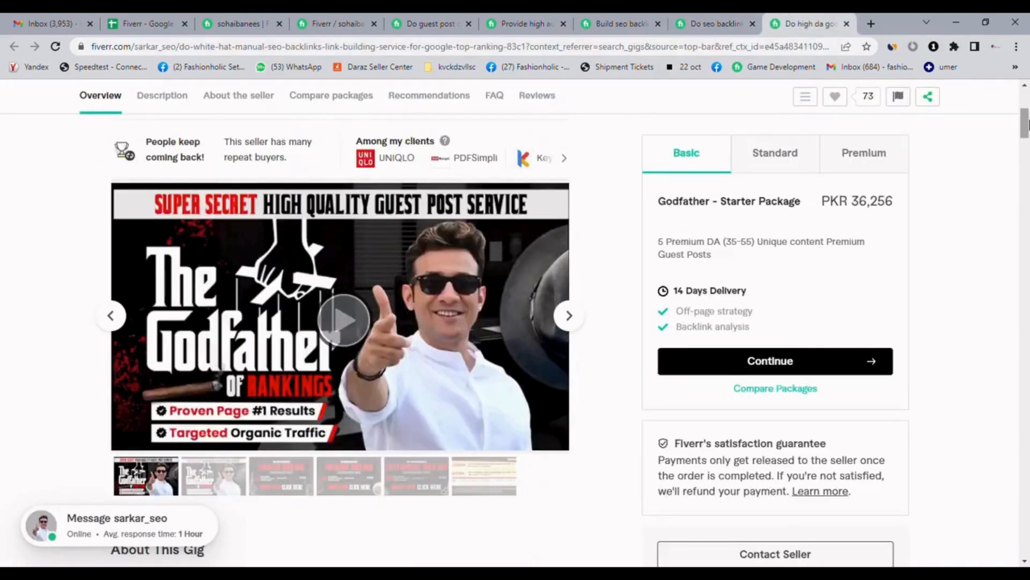
left_click_drag(1025, 127, 1025, 121)
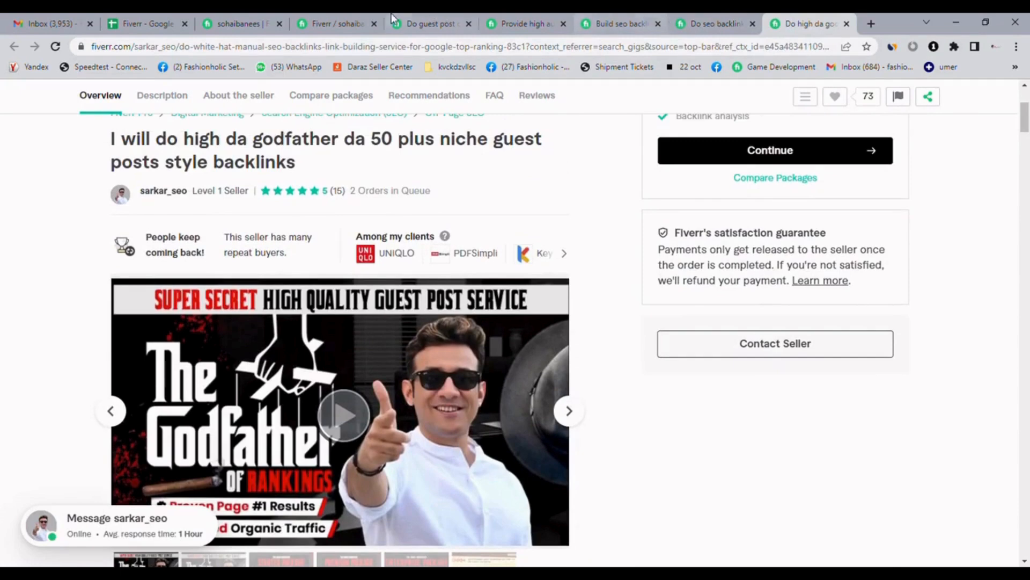
left_click(314, 23)
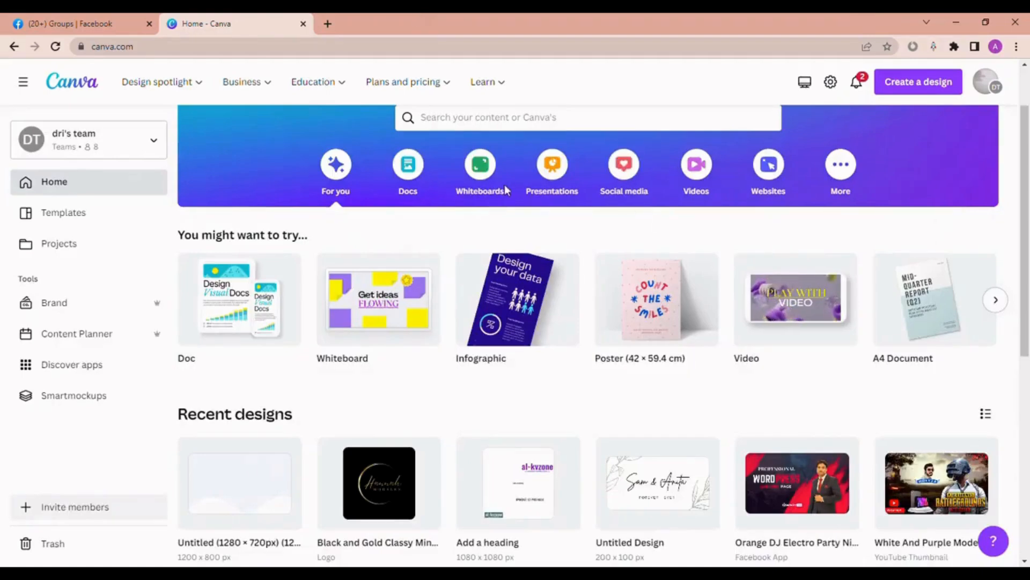
left_click(327, 25)
Step: Search Google for 'fiverr thumbnail size', which gives 550 × 370 px, then return to Canva home
left_click(333, 45)
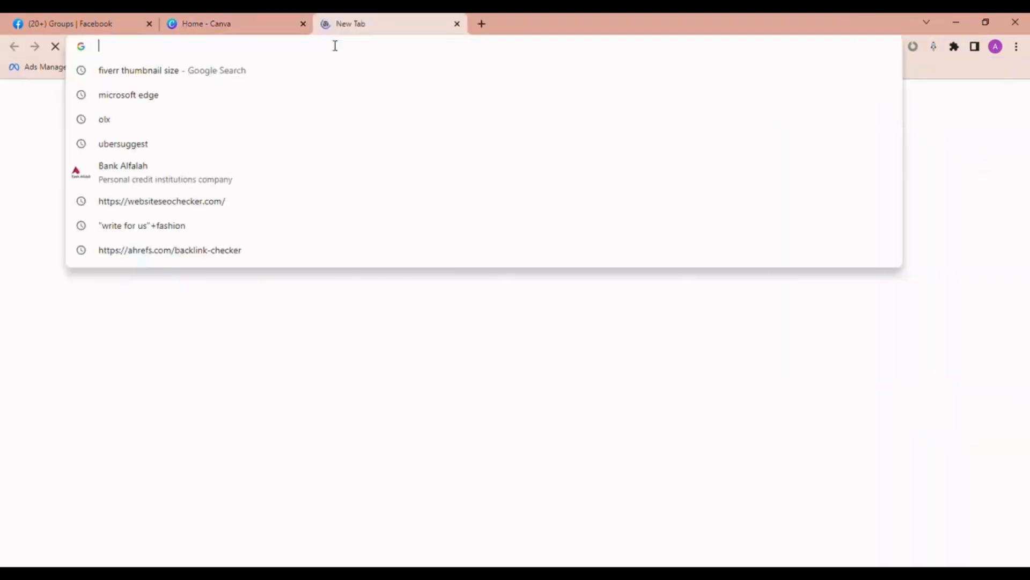
type("go")
key("Return")
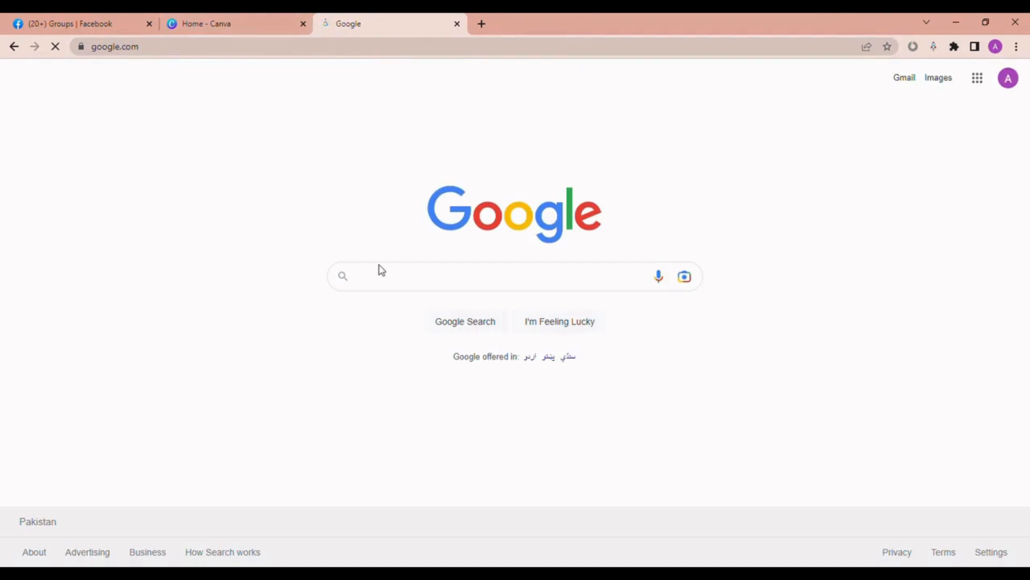
left_click(384, 276)
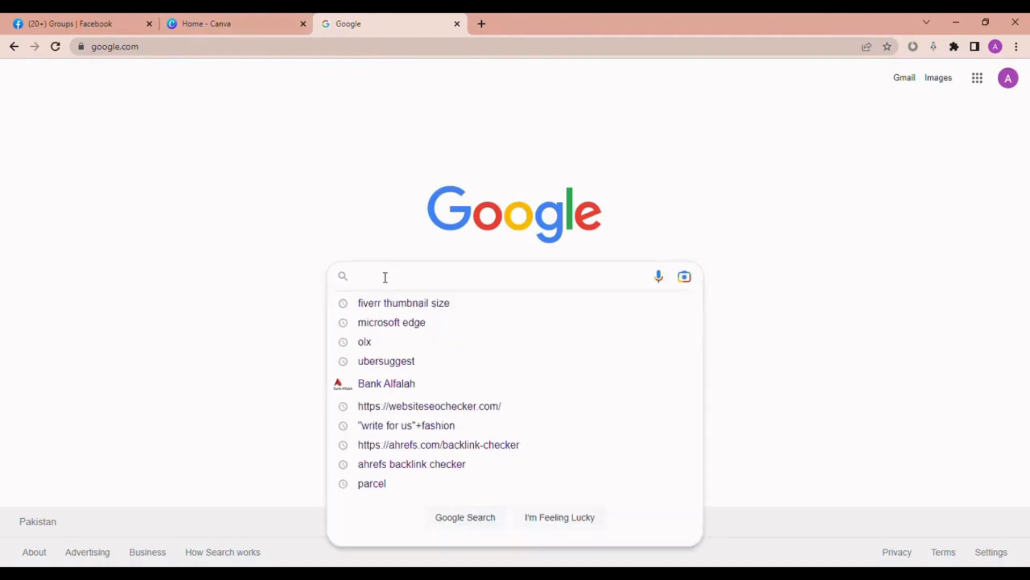
type("fiverr")
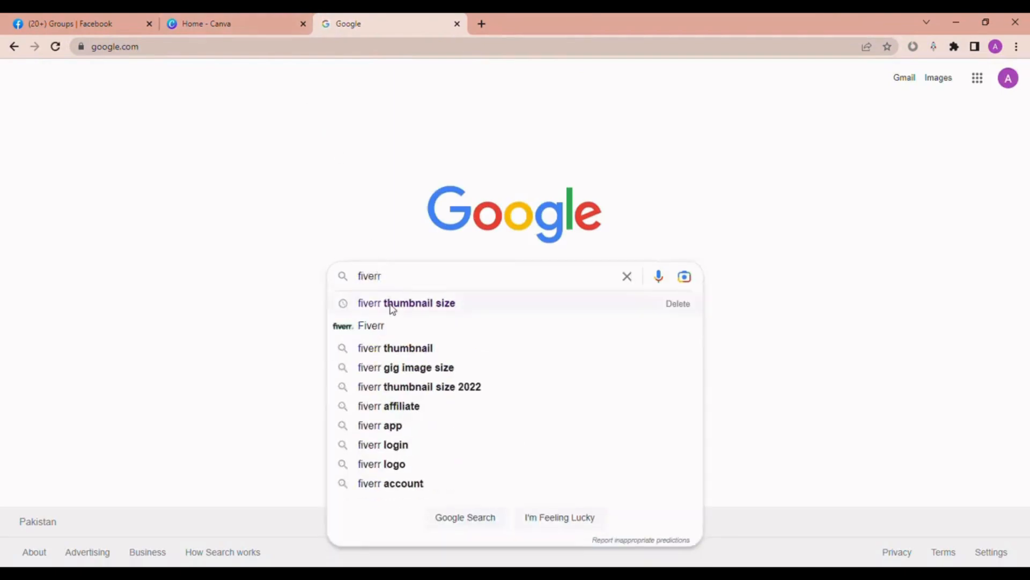
left_click(392, 304)
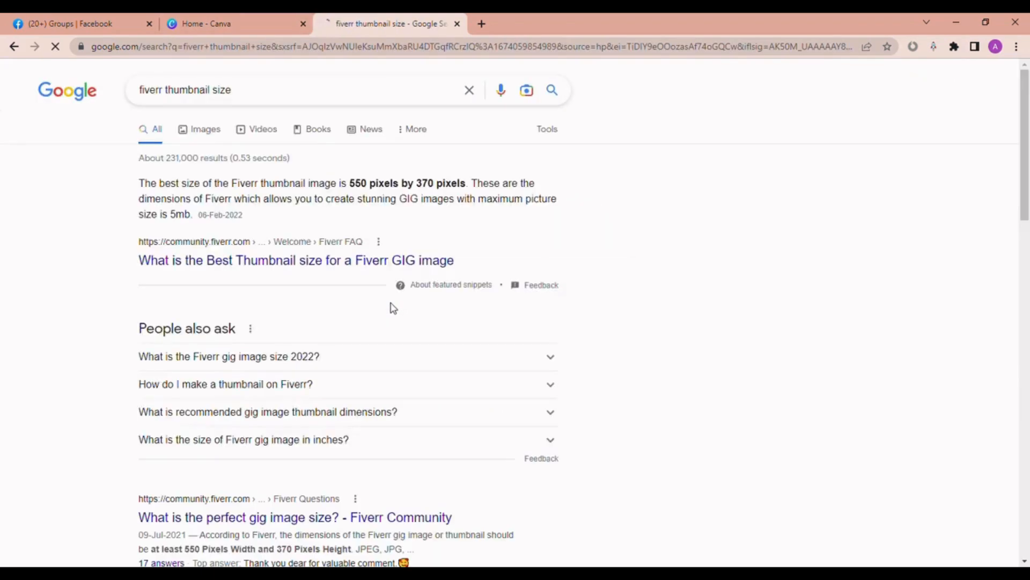
left_click(254, 16)
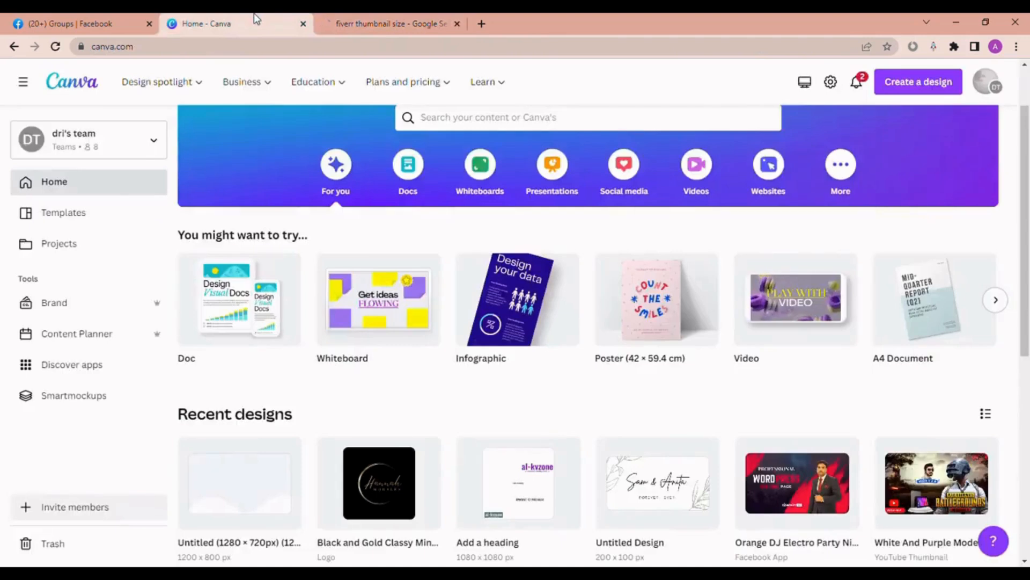
Step: Create a custom-size Canva design 550 px wide by 370 px high
left_click(900, 92)
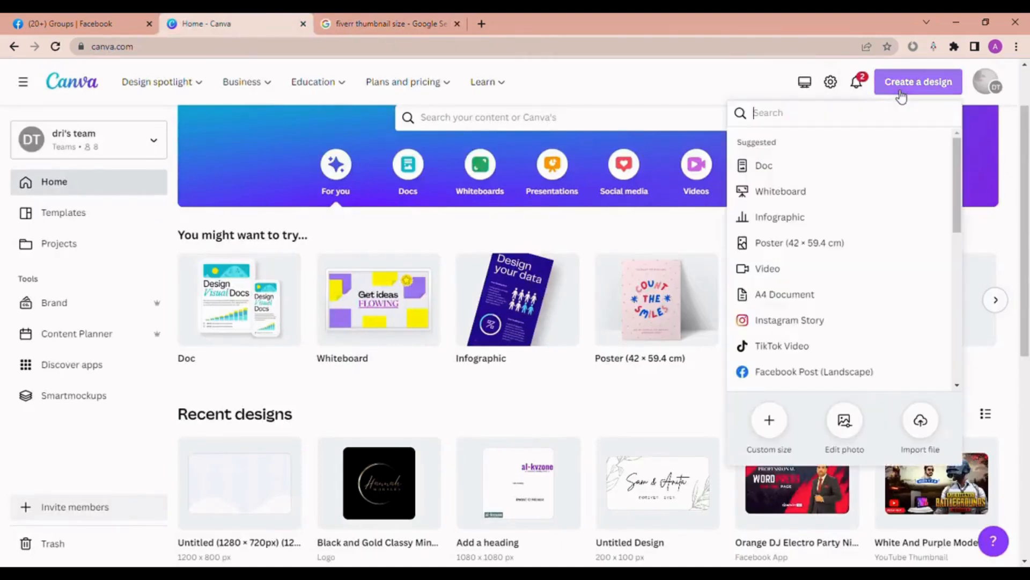
left_click(761, 425)
left_click(839, 174)
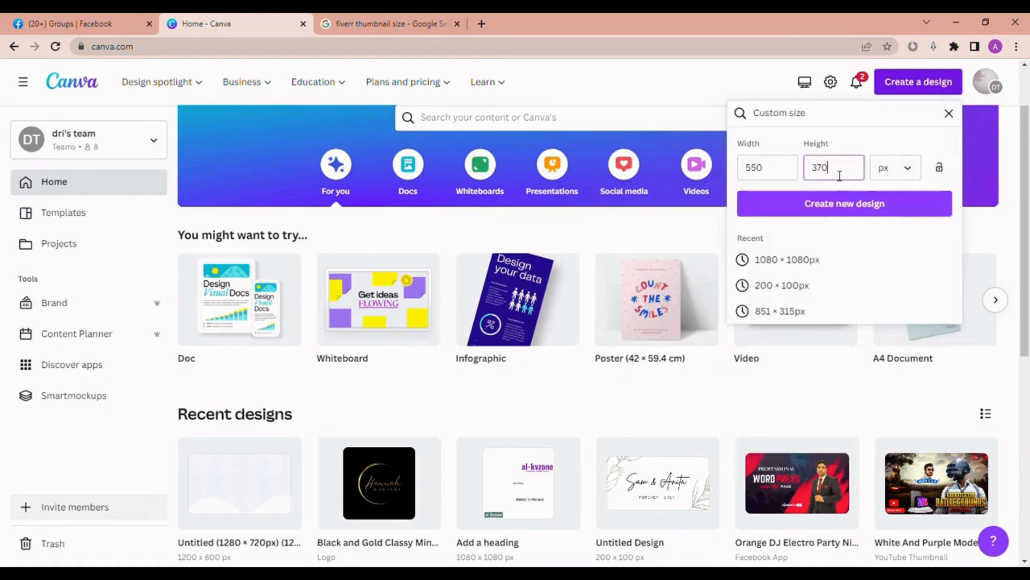
left_click(835, 208)
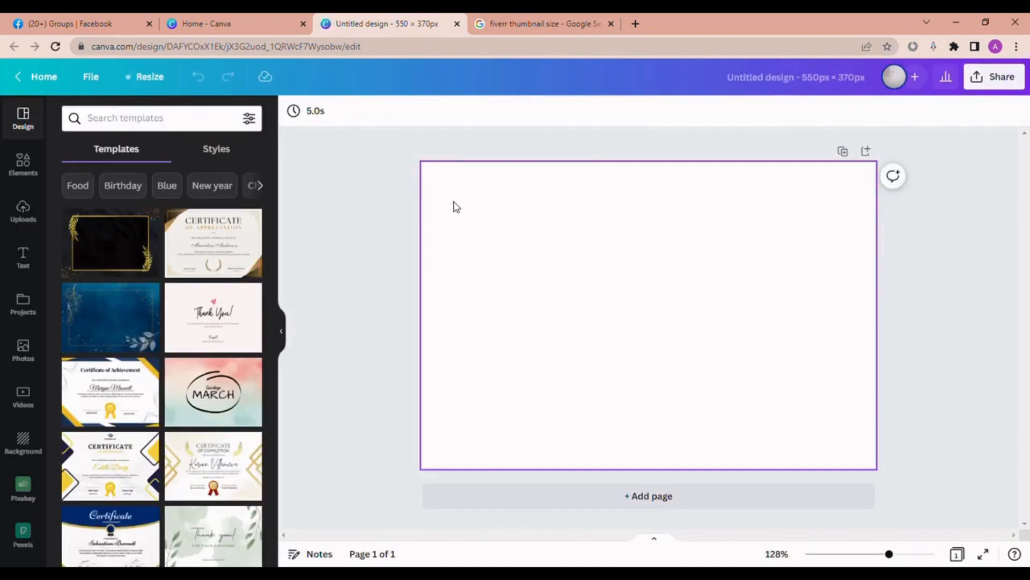
left_click(205, 122)
Step: Search templates for 'seo' and apply the Business Webinar template to the page
type("seo")
key("Return")
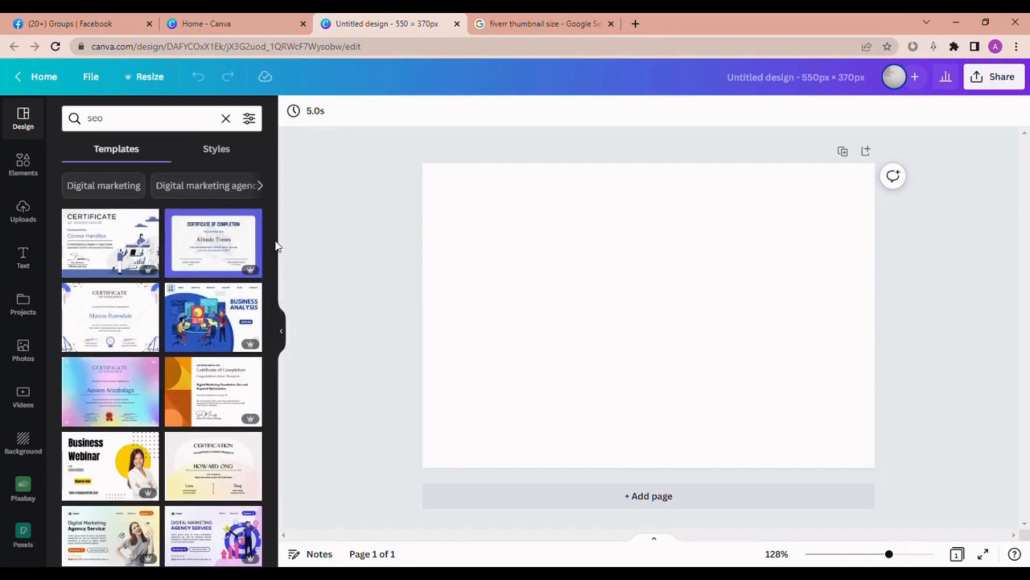
left_click_drag(273, 241, 289, 323)
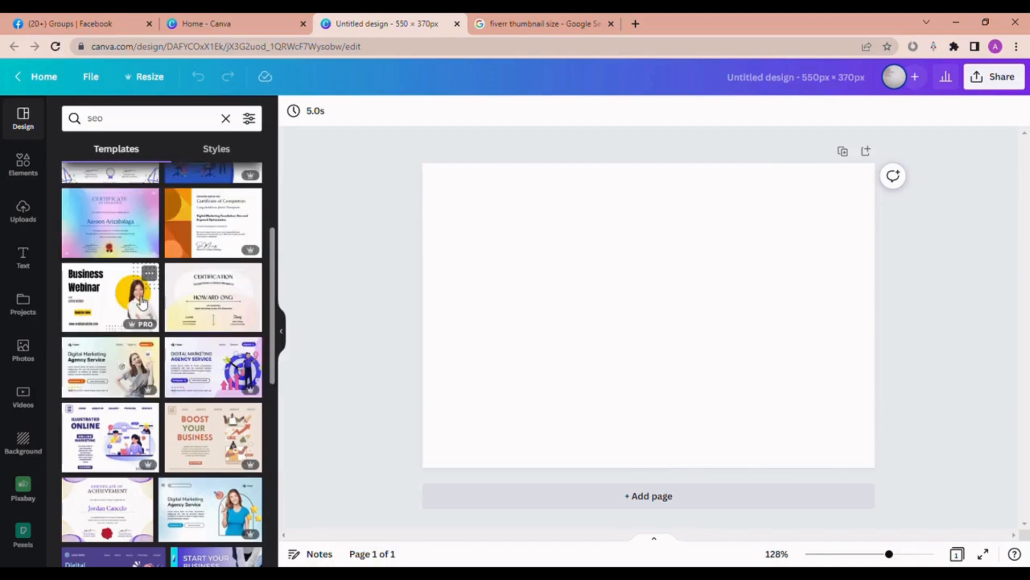
left_click(139, 302)
left_click(607, 316)
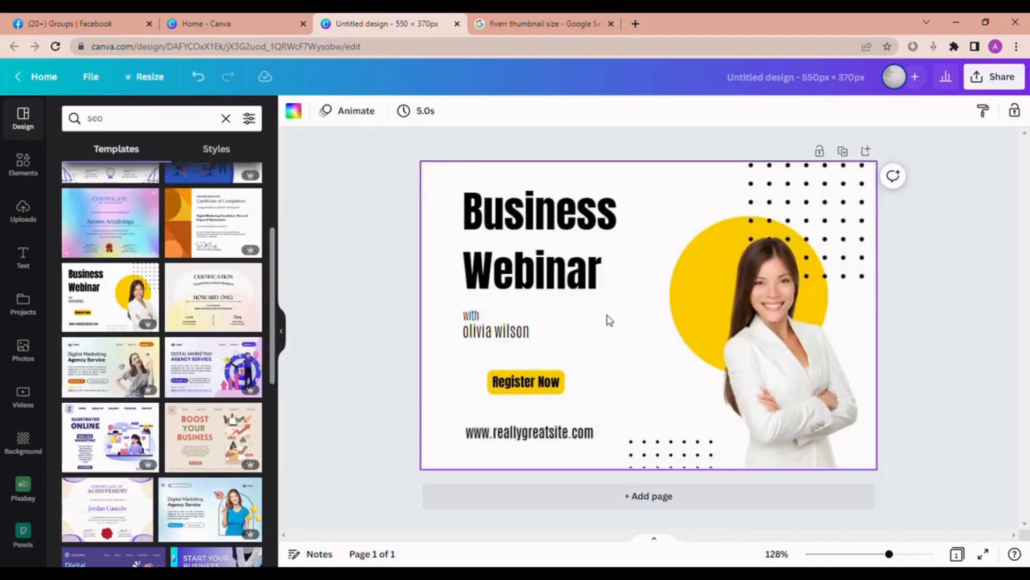
Step: Add a blank second page and select the woman's photo, moving between pages
left_click(588, 502)
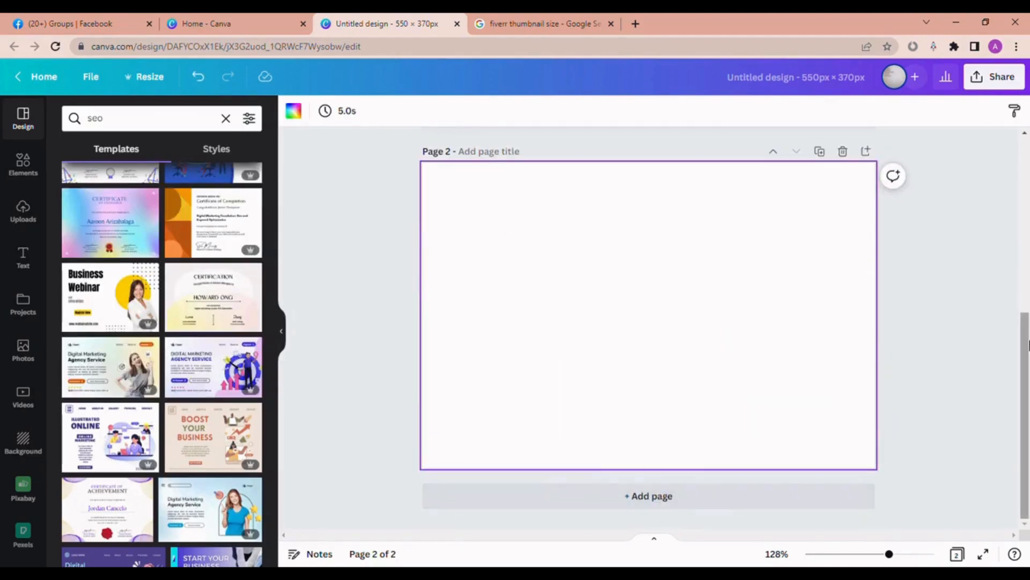
left_click_drag(1028, 336, 1028, 202)
left_click(853, 256)
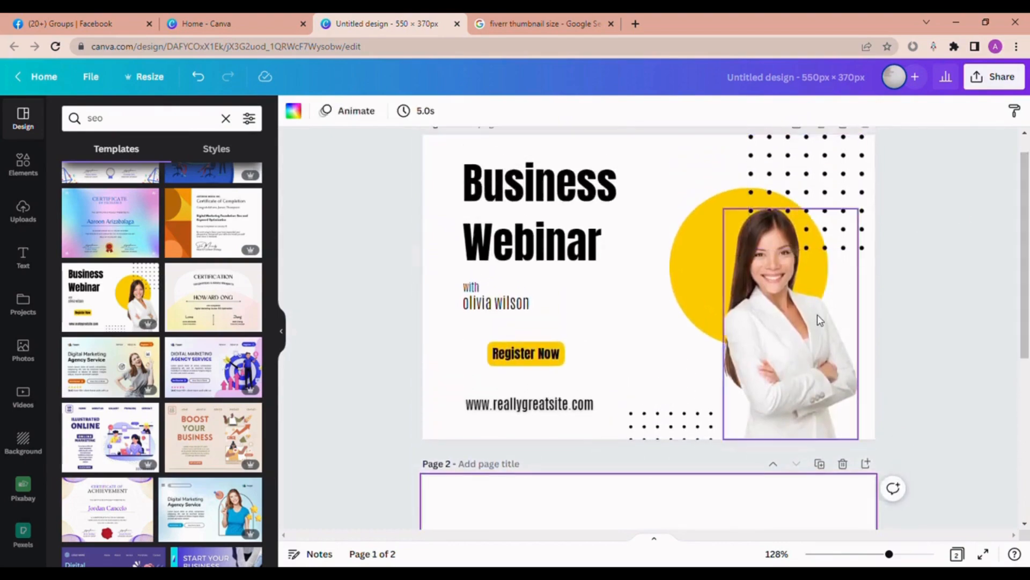
left_click_drag(819, 320, 786, 533)
left_click_drag(1029, 337, 1029, 426)
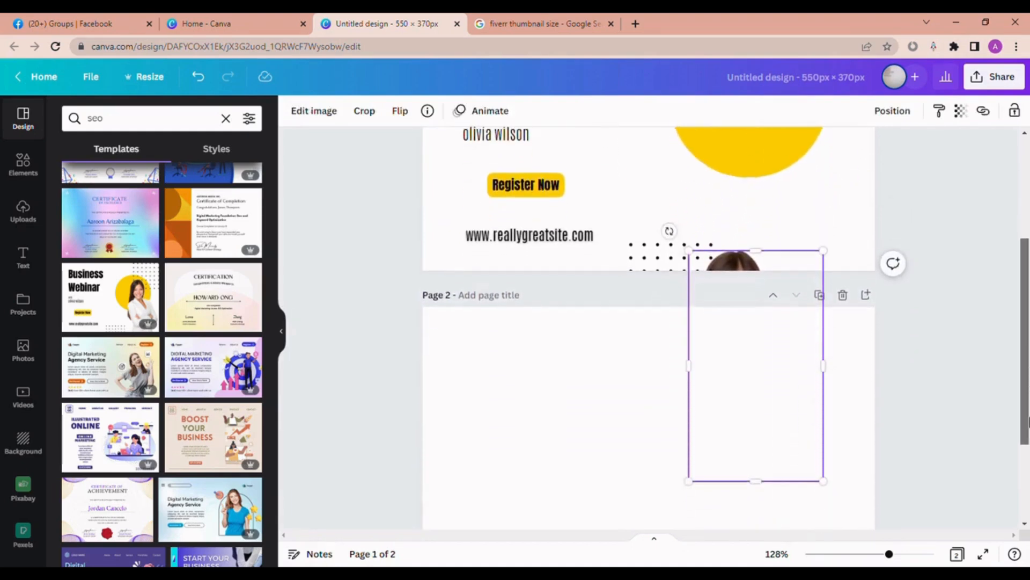
left_click_drag(754, 274, 770, 434)
left_click_drag(1029, 365, 1029, 292)
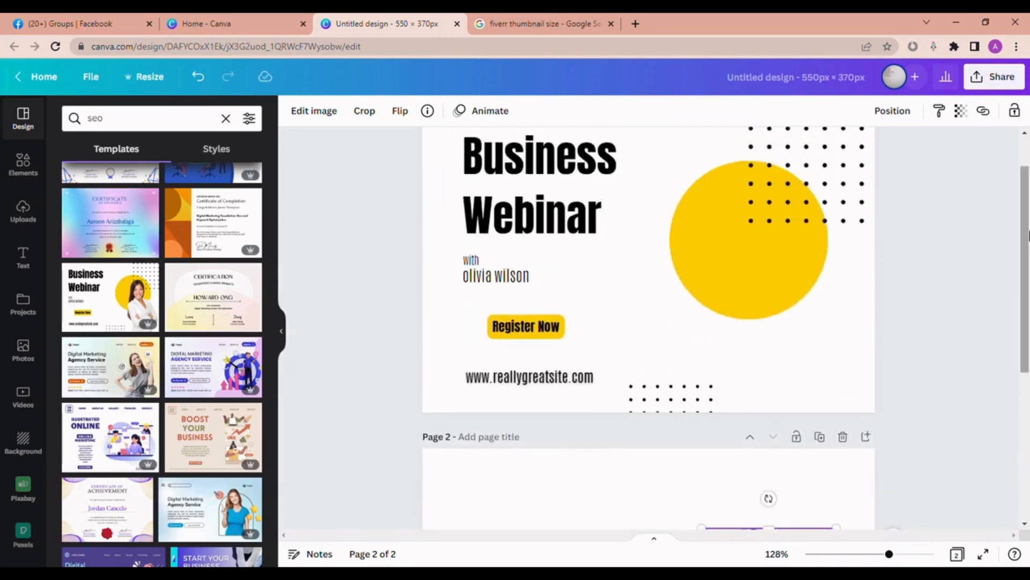
scroll(885, 260, "up", 1)
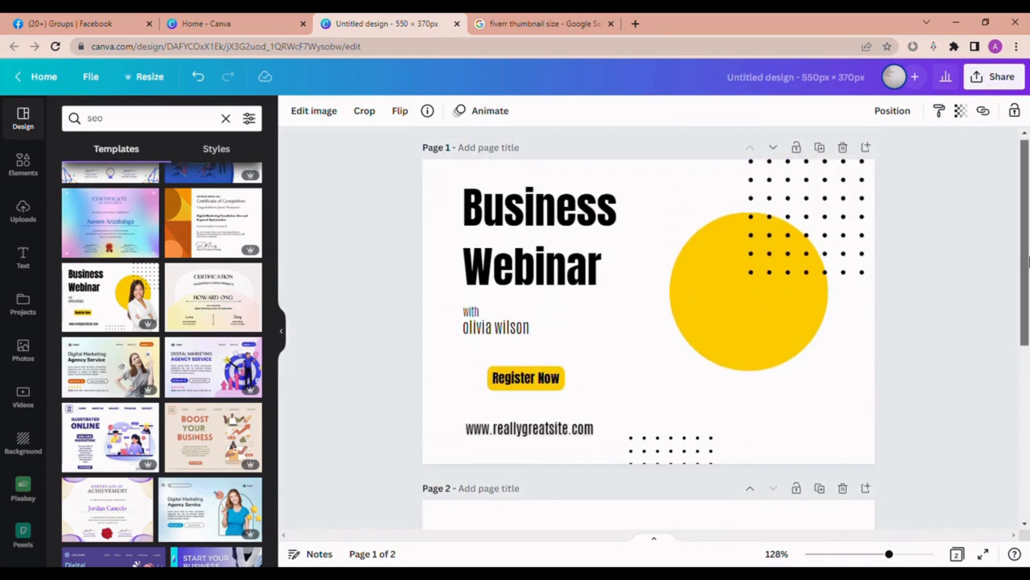
scroll(979, 372, "down", 3)
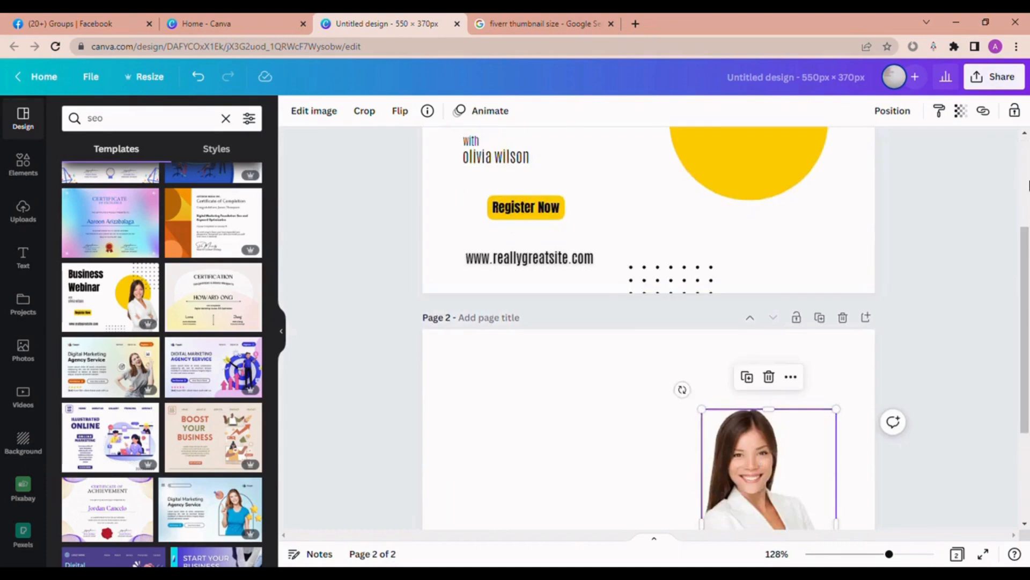
scroll(773, 333, "up", 2)
Step: Paste the smiling woman photo onto page 1 over the yellow circle and crop it
left_click(785, 344)
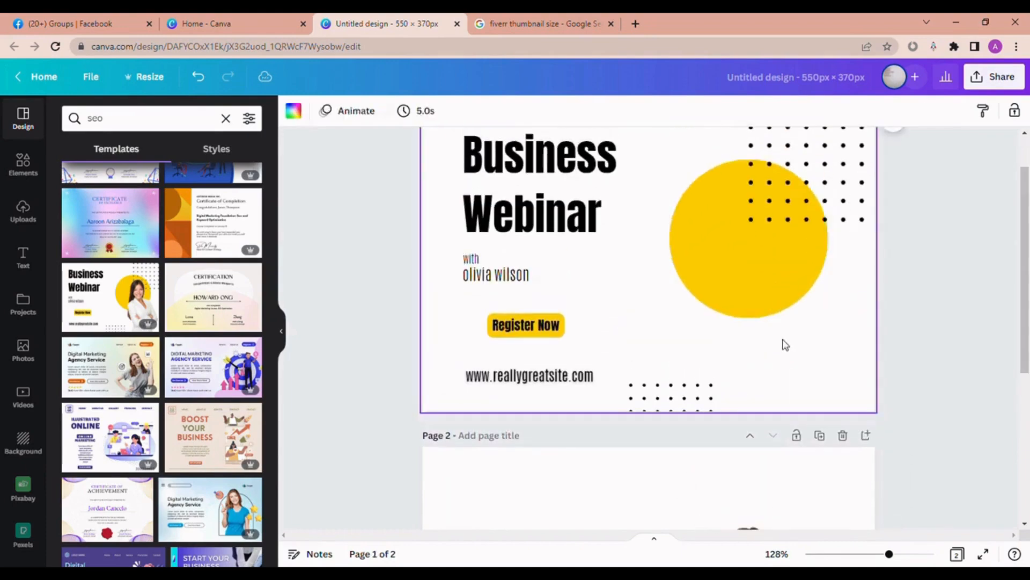
key("ctrl+v")
double_click(762, 309)
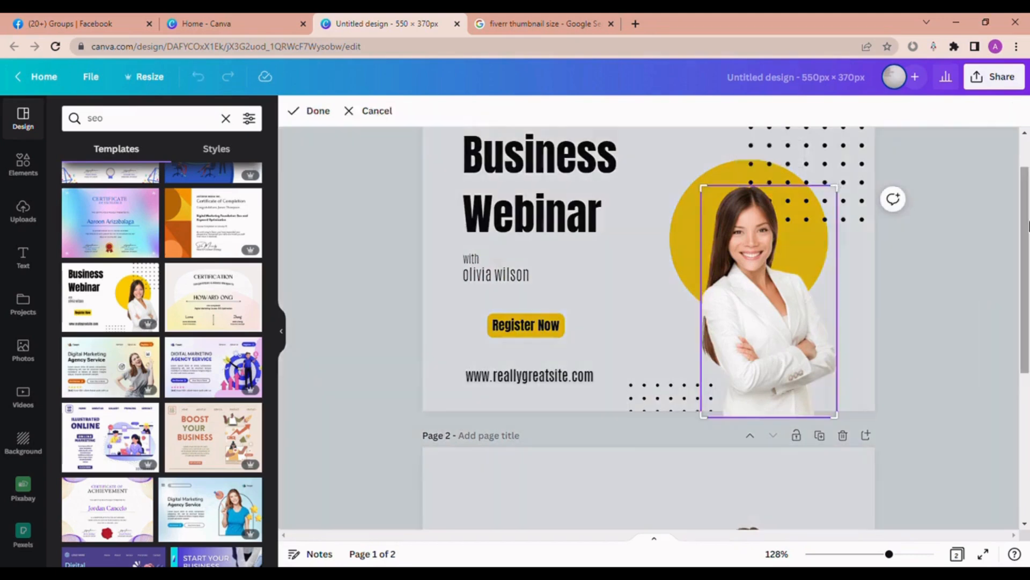
scroll(762, 309, "up", 1)
left_click(707, 208)
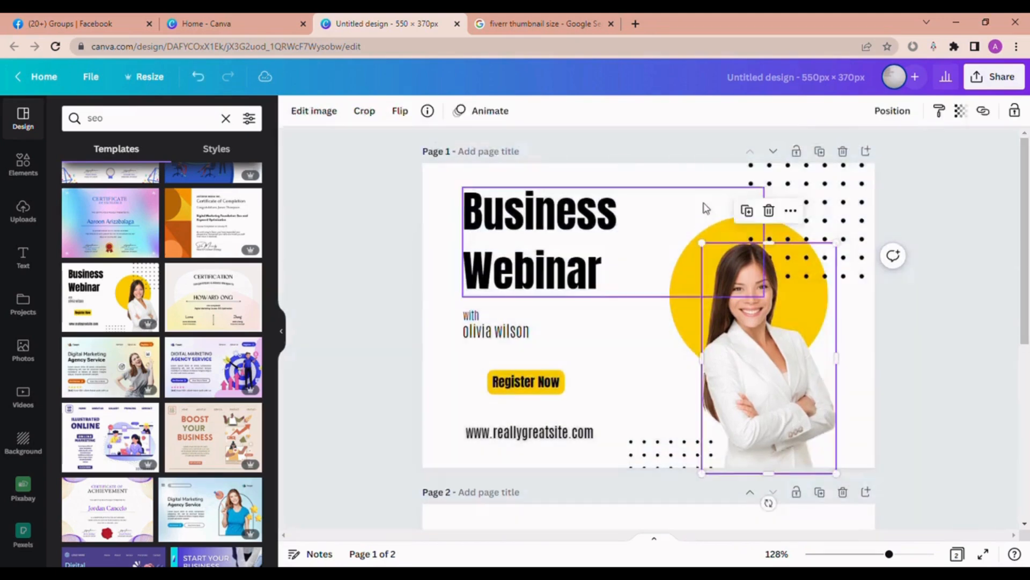
left_click(539, 254)
Step: Change the heading text to 'Guest Post'
left_click(542, 255)
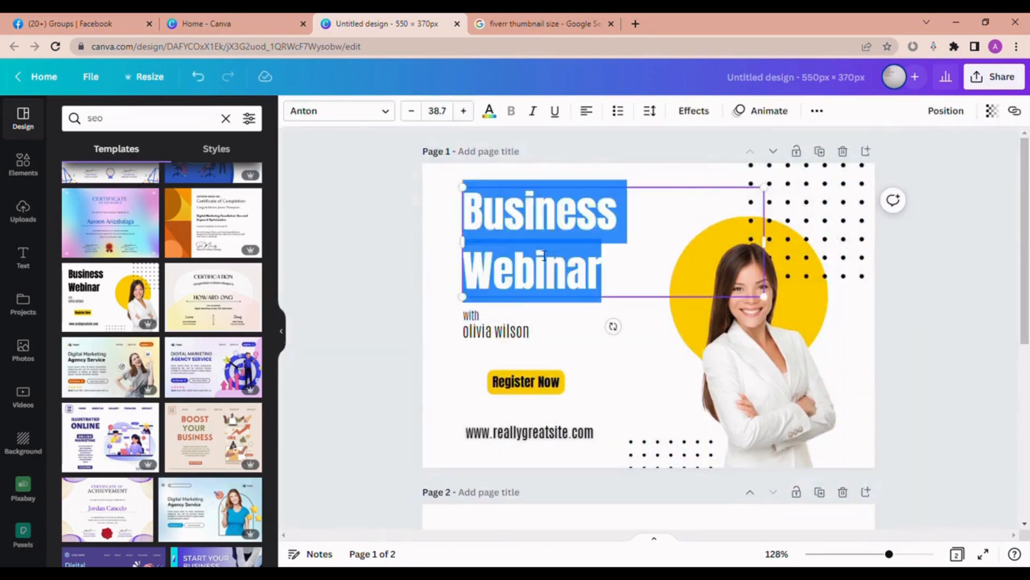
type("Guest")
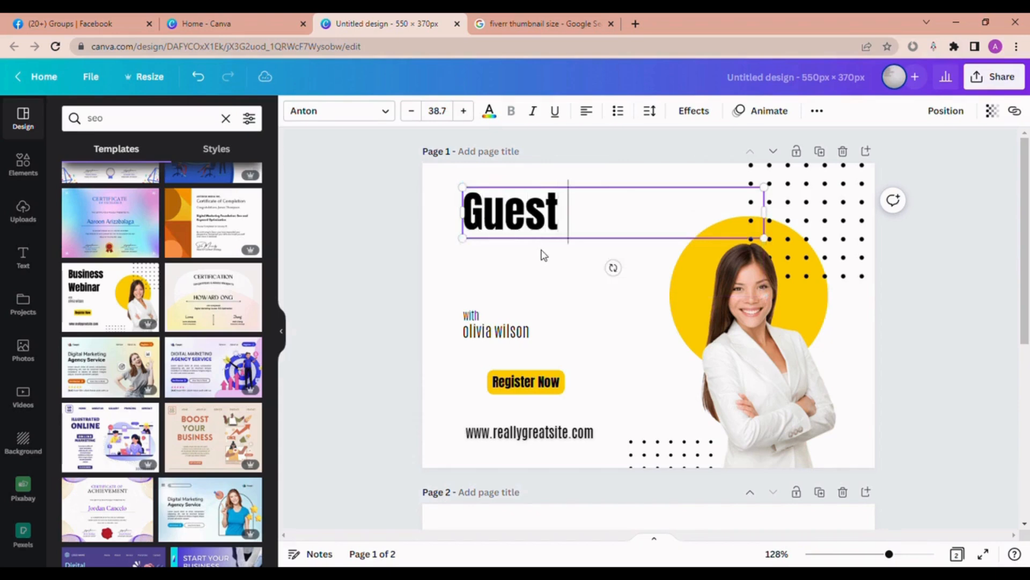
type(" post")
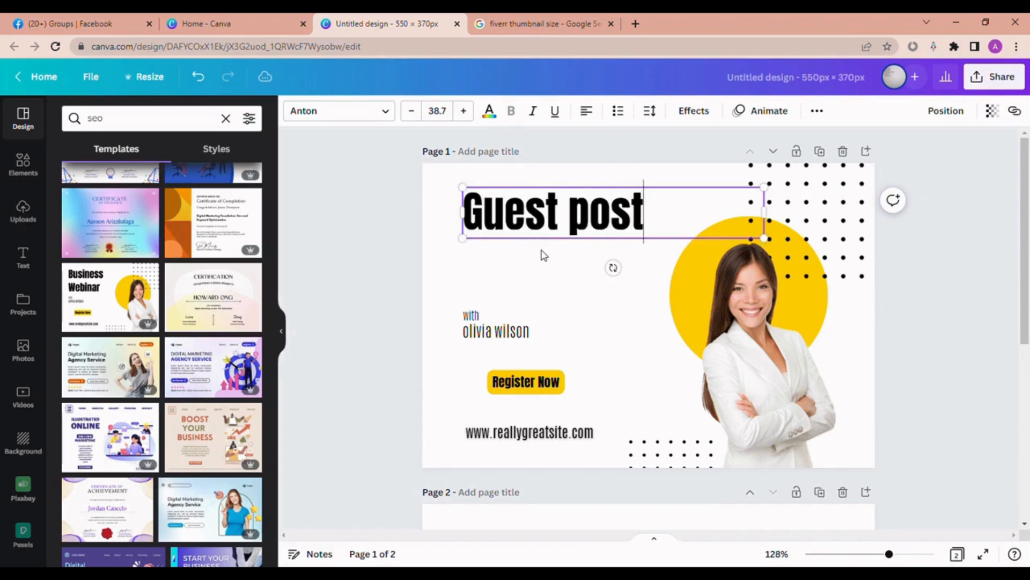
key("BackSpace")
key("BackSpace")
key("BackSpace")
key("BackSpace")
type("Post")
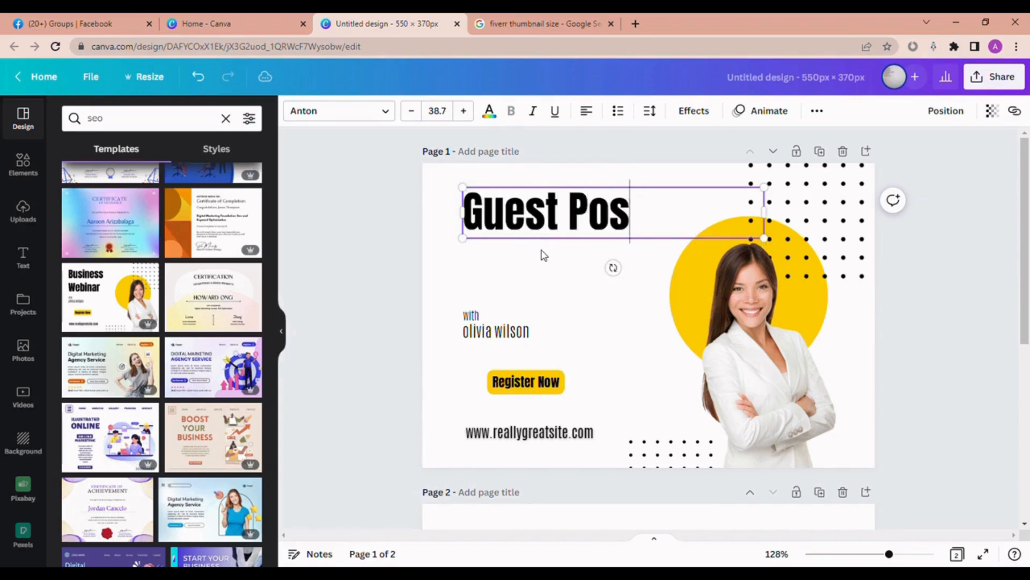
left_click(466, 294)
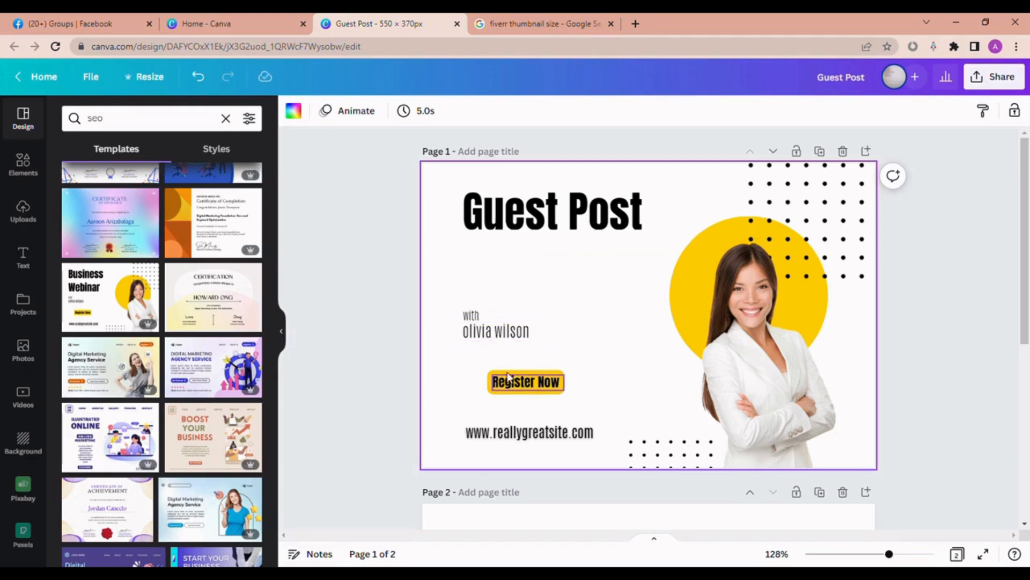
Step: Replace the placeholder name under 'with' with 'DA 60+'
double_click(474, 321)
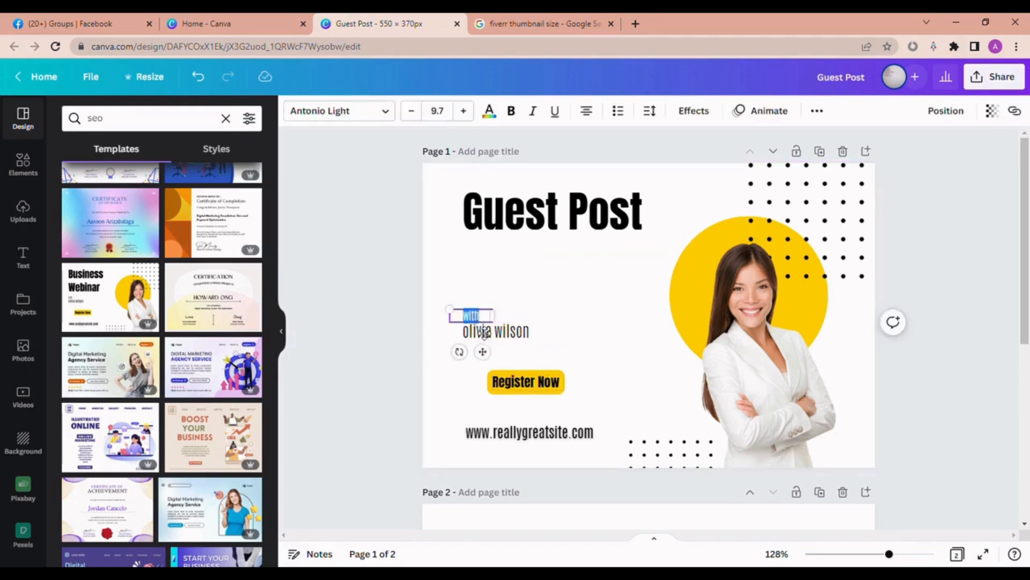
left_click(484, 332)
left_click(485, 334)
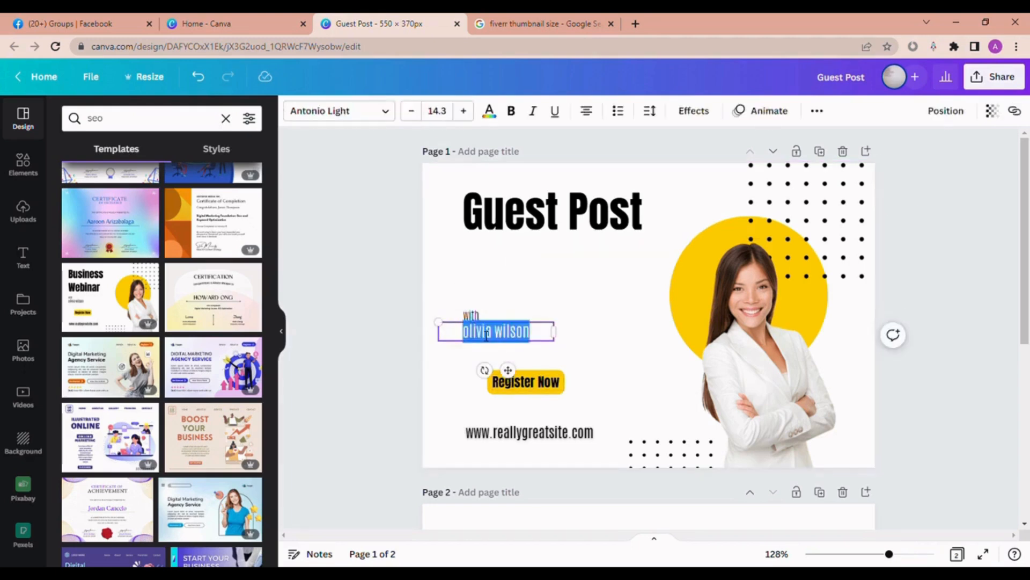
key("BackSpace")
type("DA")
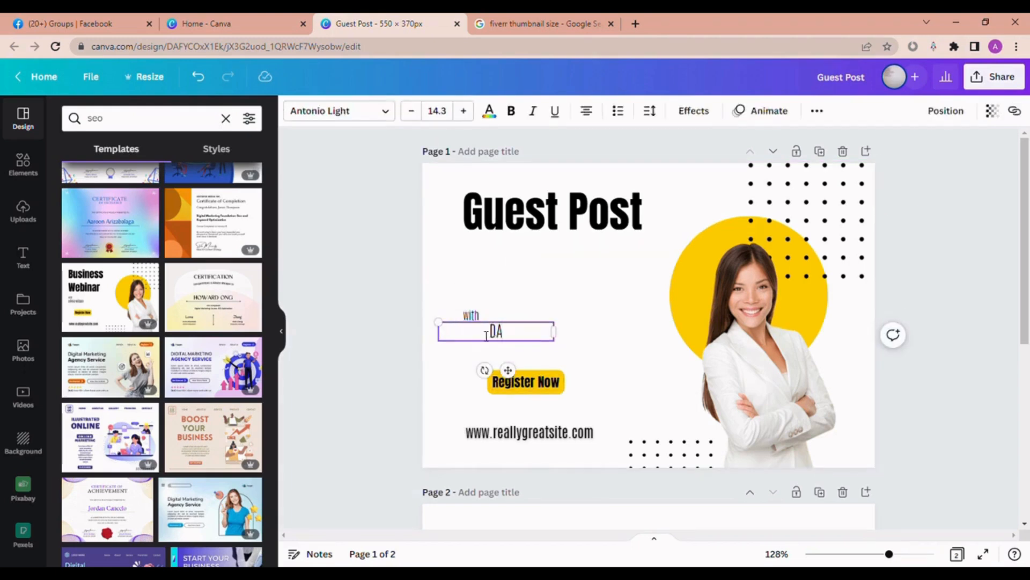
type(" 60+")
left_click(509, 299)
Step: Make DA 60+ bold while leaving 'with' regular, and enlarge both lines
left_click(483, 319)
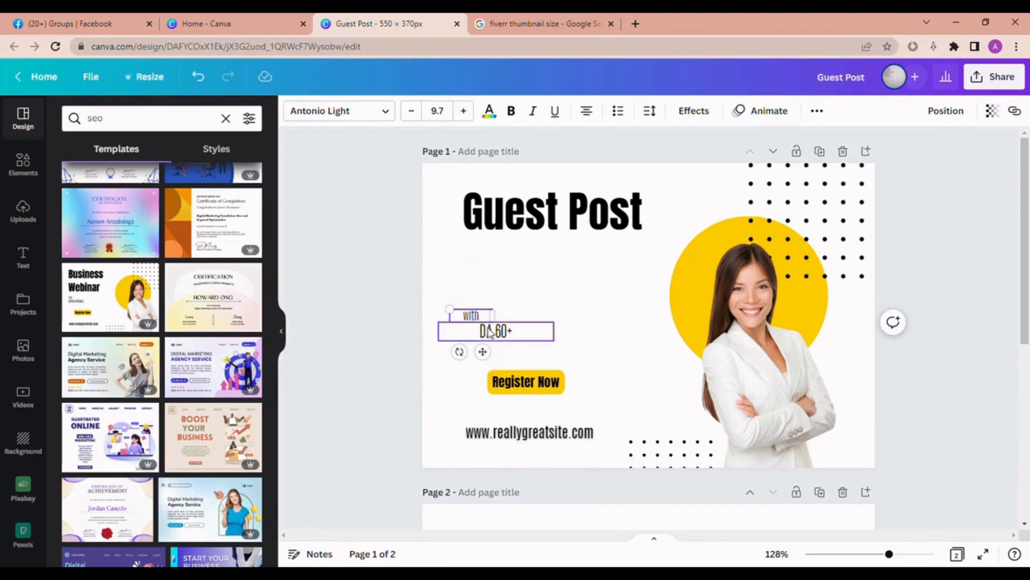
left_click(489, 331, "shift")
left_click(512, 110)
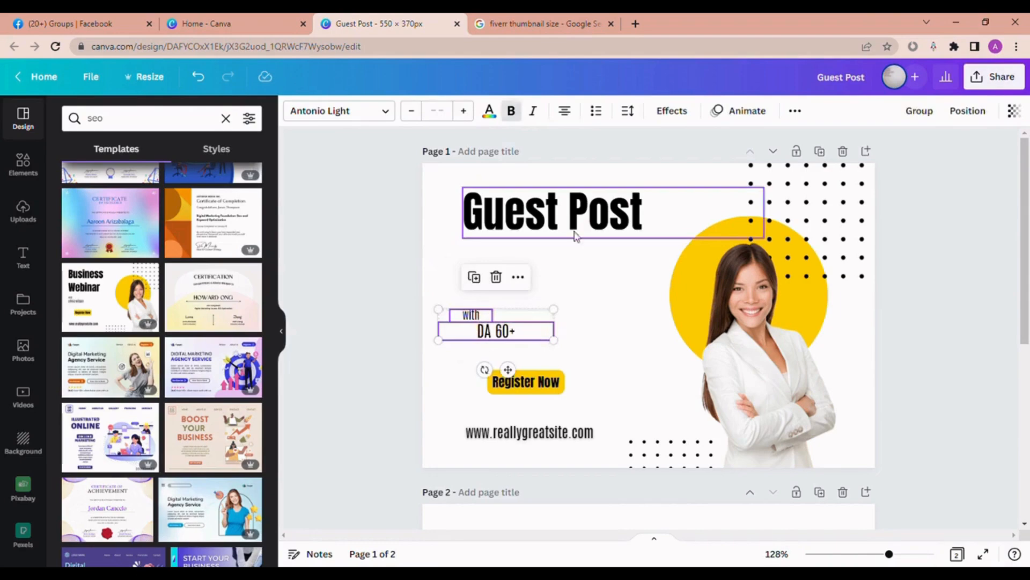
left_click(589, 285)
left_click(483, 316)
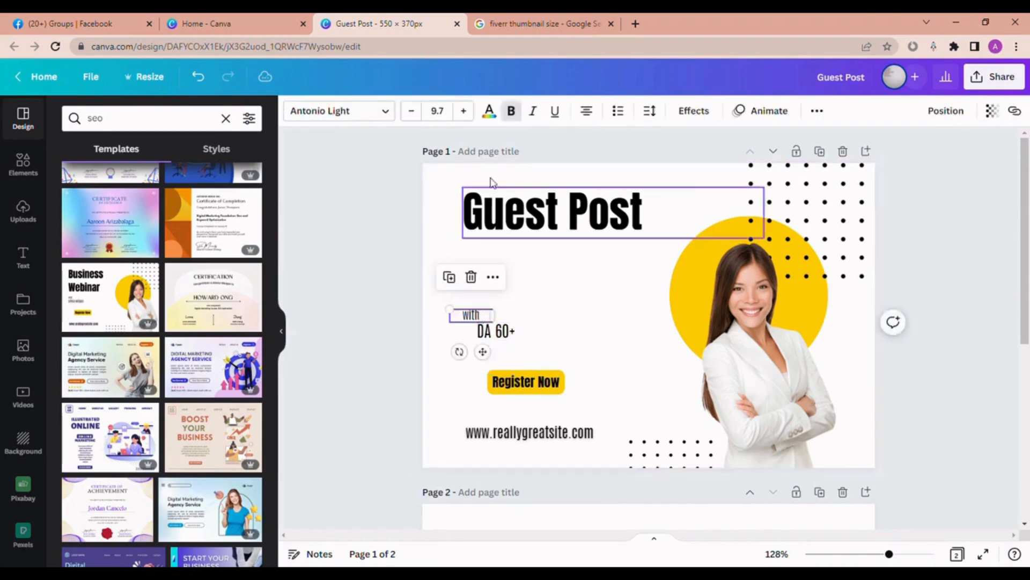
left_click(513, 119)
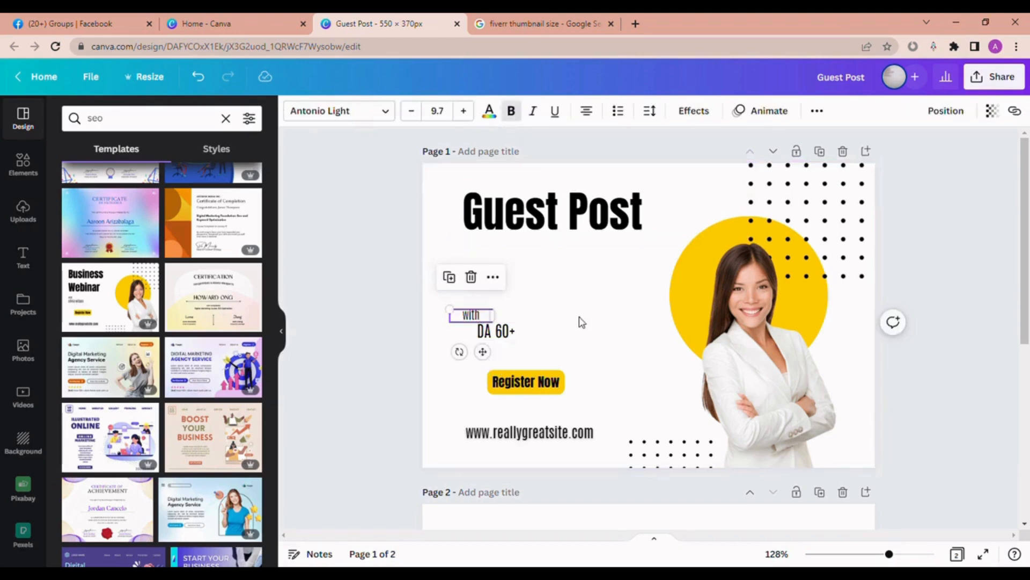
left_click(556, 290)
left_click_drag(476, 309, 508, 334)
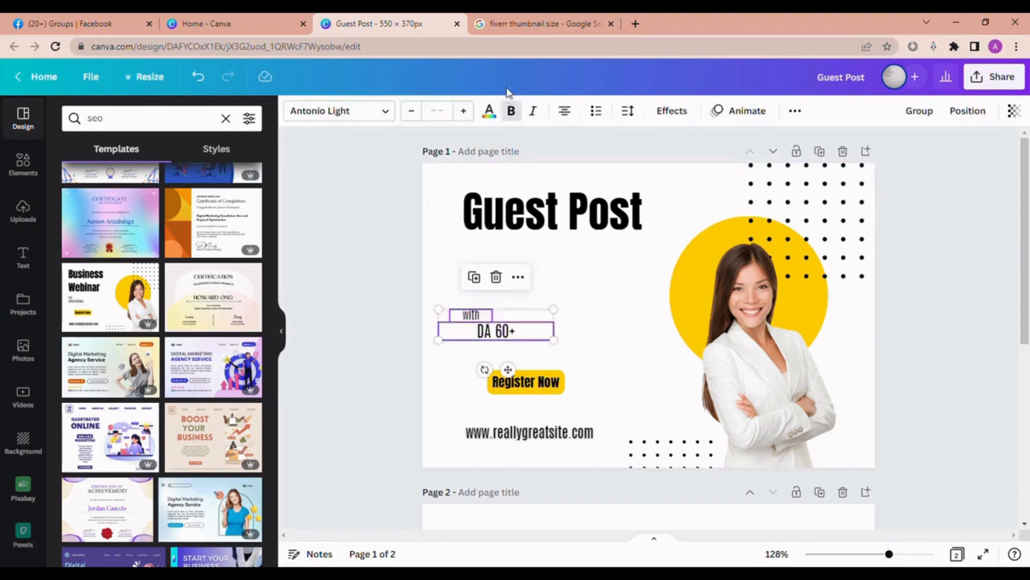
left_click(466, 111)
left_click(466, 111)
left_click(465, 111)
Step: Enlarge the text pair further and stack 'with' directly above DA 60+
left_click(465, 112)
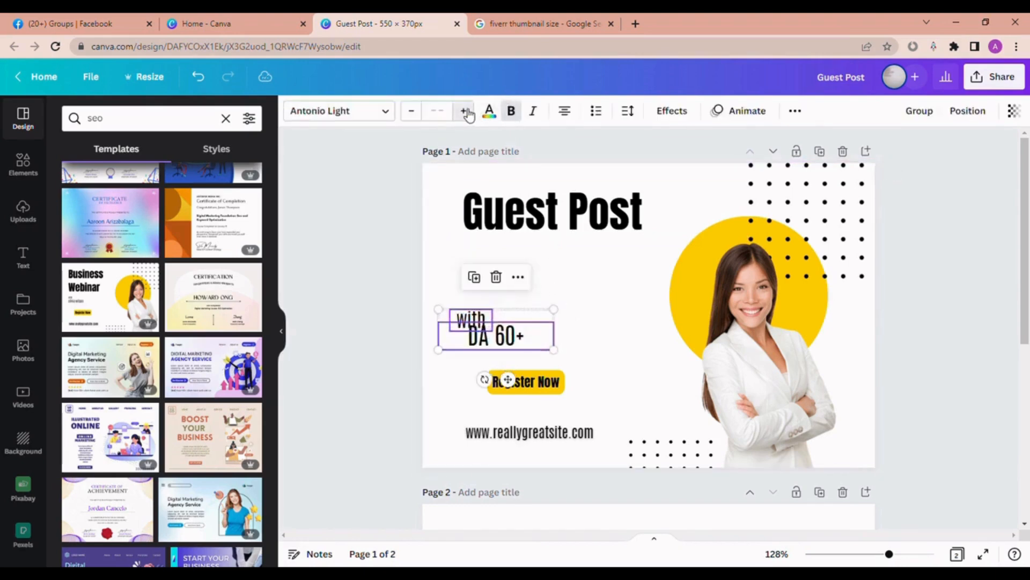
left_click(465, 112)
left_click(466, 112)
left_click(597, 302)
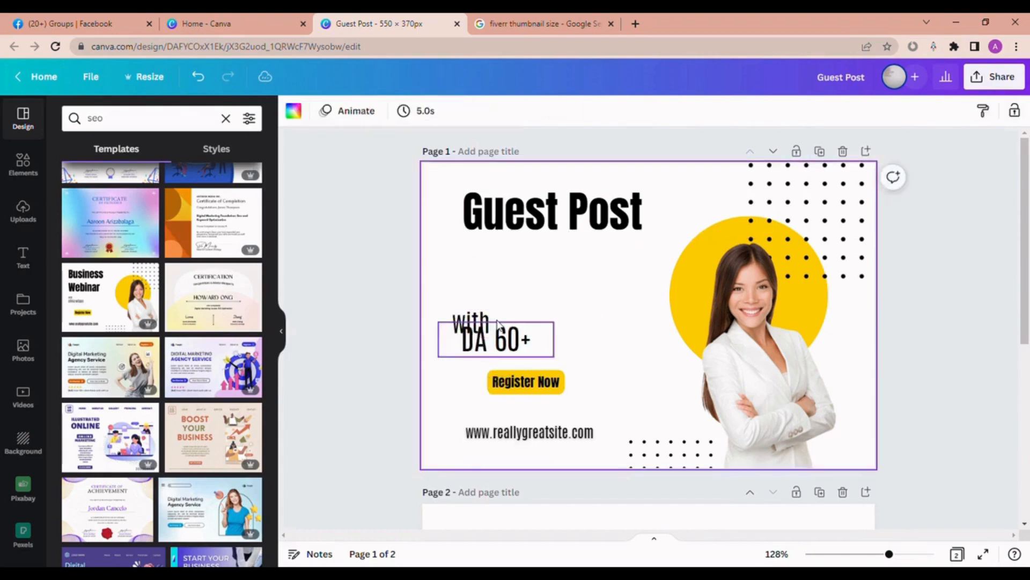
left_click_drag(489, 324, 492, 293)
left_click_drag(503, 351, 525, 344)
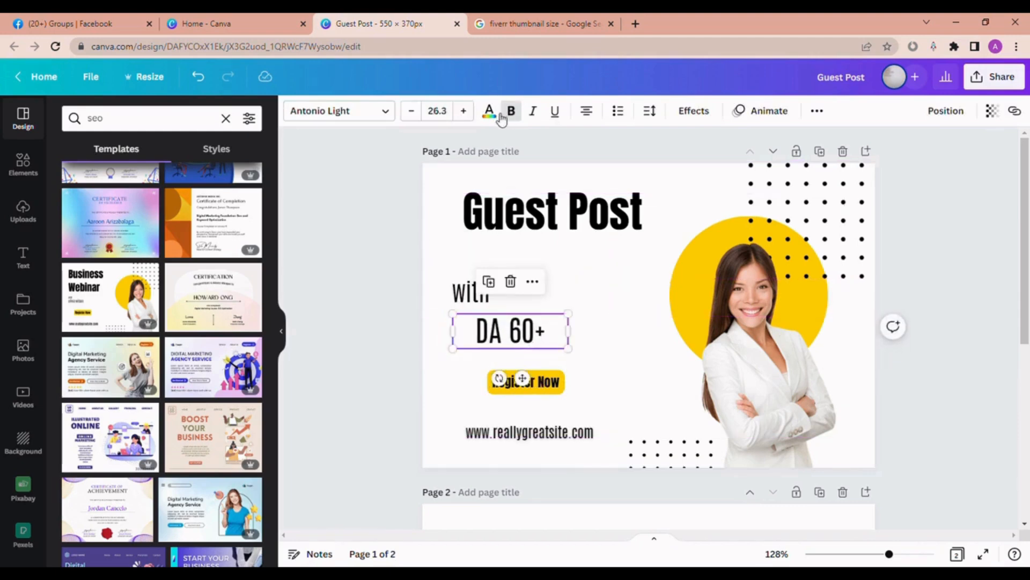
Step: Raise DA 60+ to size 36.3 and nudge it slightly right and up
left_click(464, 110)
left_click(464, 111)
left_click(464, 111)
left_click(464, 110)
left_click(464, 111)
left_click(464, 110)
left_click(464, 111)
left_click(465, 111)
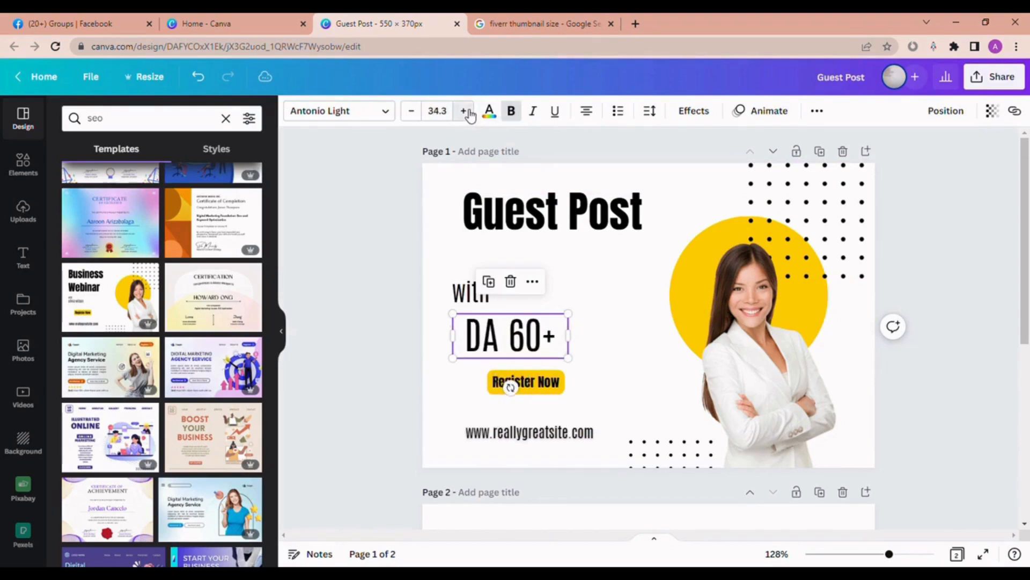
left_click(465, 111)
left_click(465, 110)
left_click(615, 297)
left_click_drag(547, 338, 556, 334)
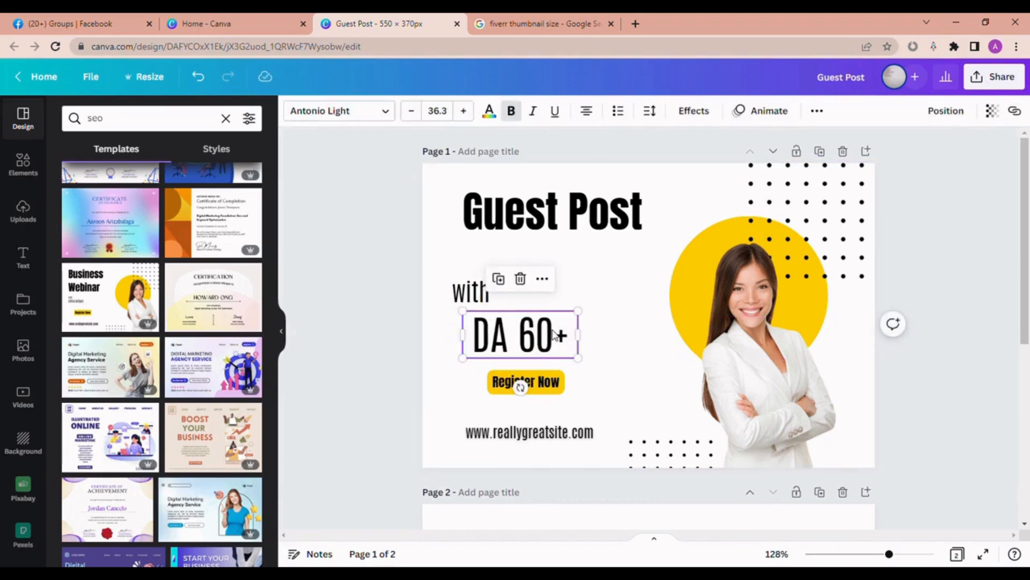
left_click(618, 294)
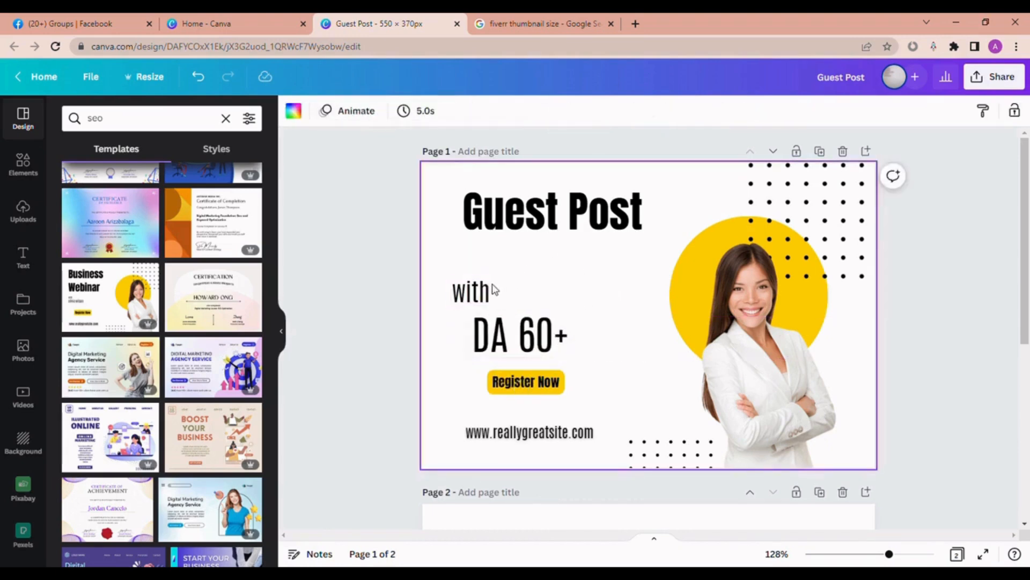
Step: Enlarge the Guest Post heading to size 50.7 and shift it left and down
left_click(524, 209)
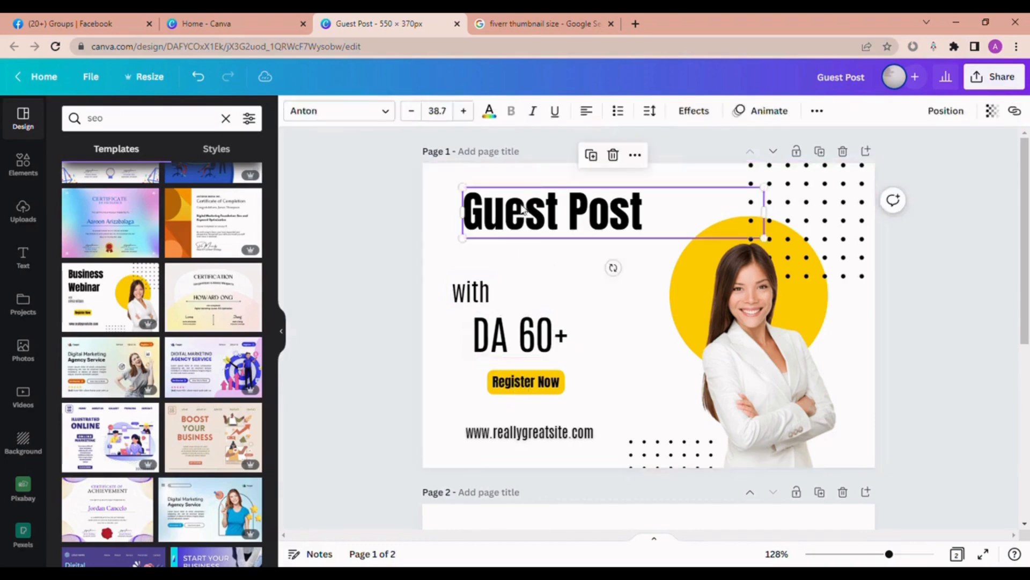
left_click(463, 110)
left_click(464, 110)
left_click(466, 111)
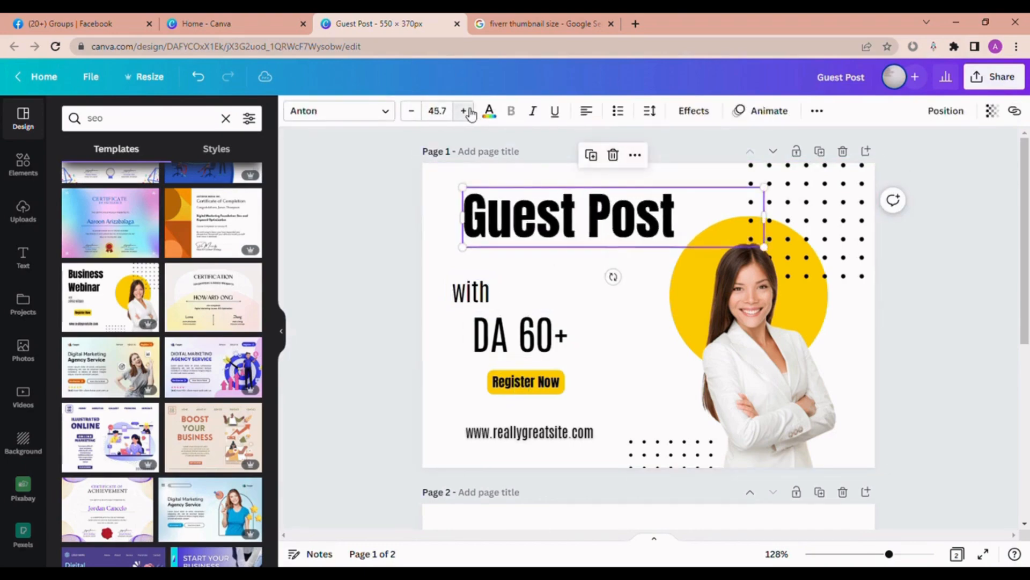
left_click(468, 111)
left_click(464, 111)
left_click(465, 111)
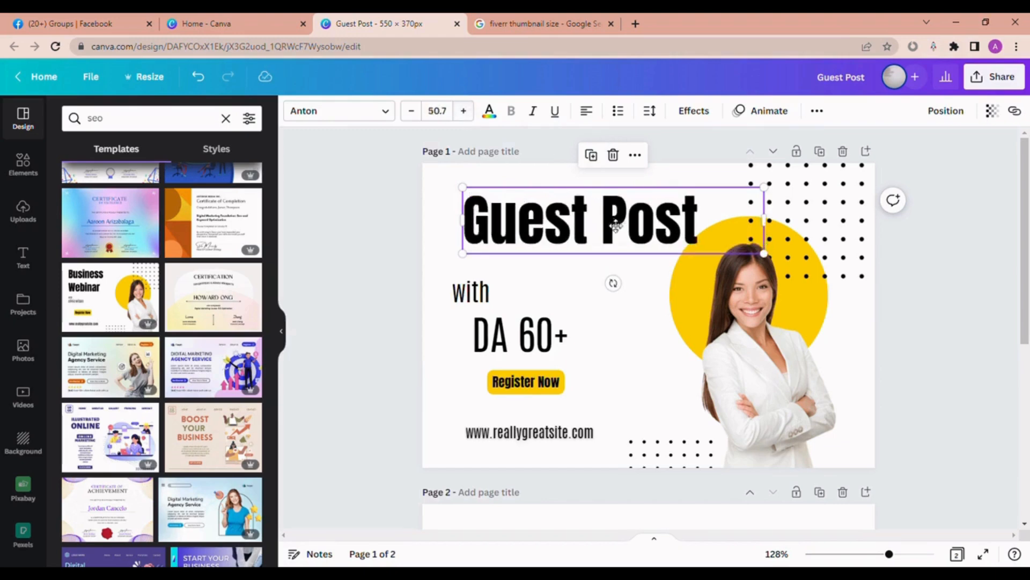
left_click_drag(615, 224, 598, 237)
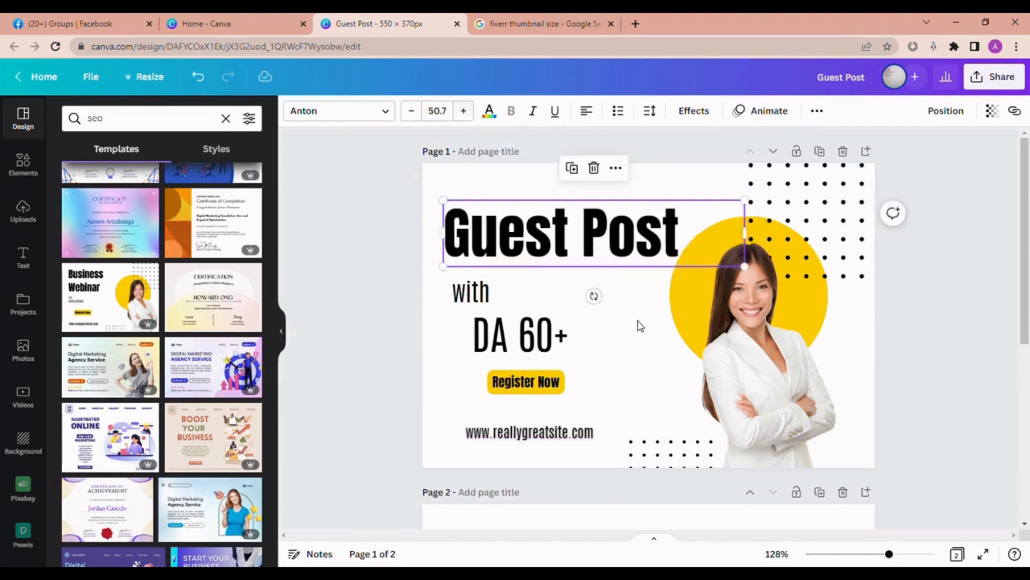
left_click(521, 336)
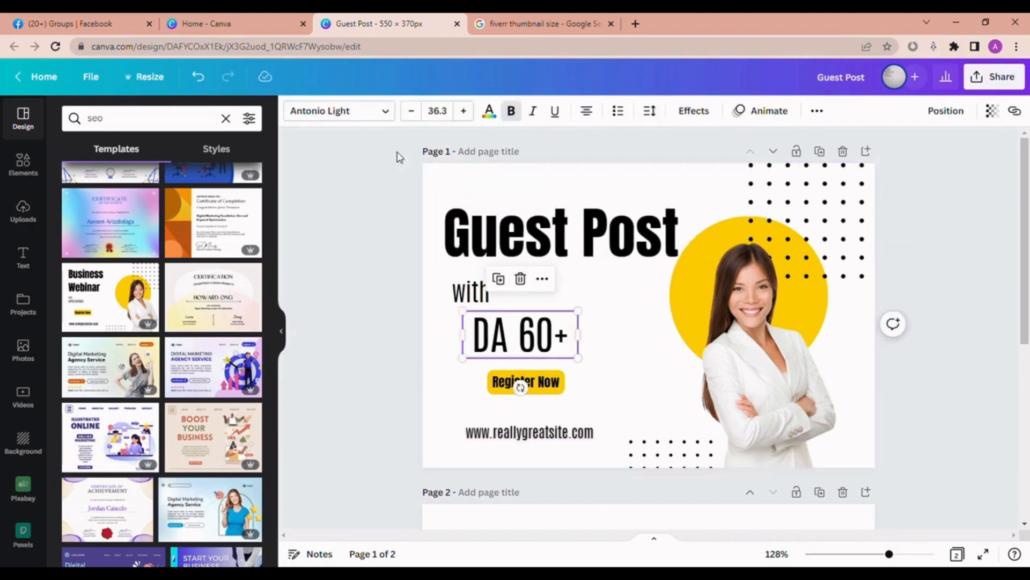
left_click(489, 111)
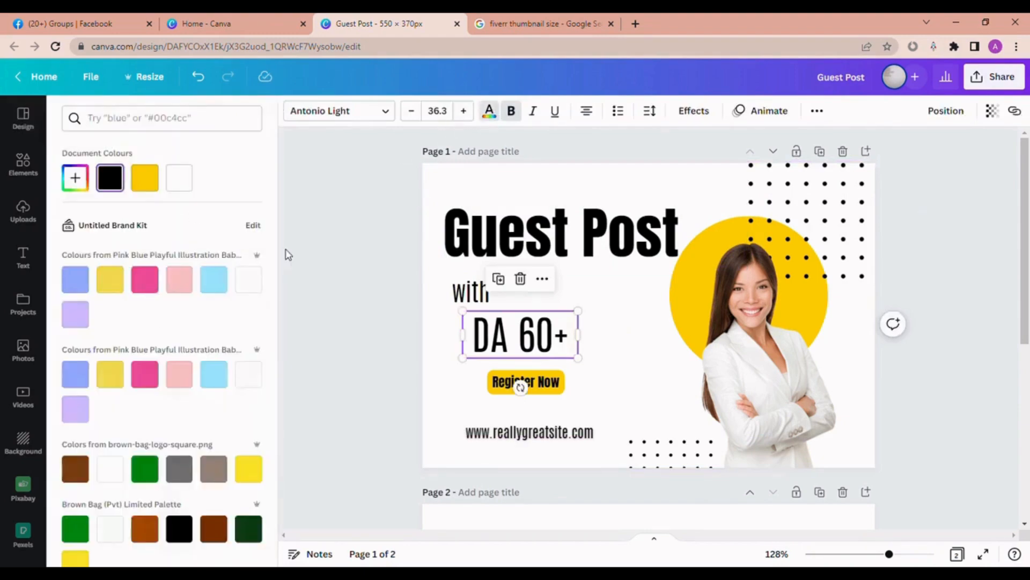
Step: Make the DA 60+ line red
left_click_drag(275, 252, 297, 439)
scroll(181, 492, "down", 1)
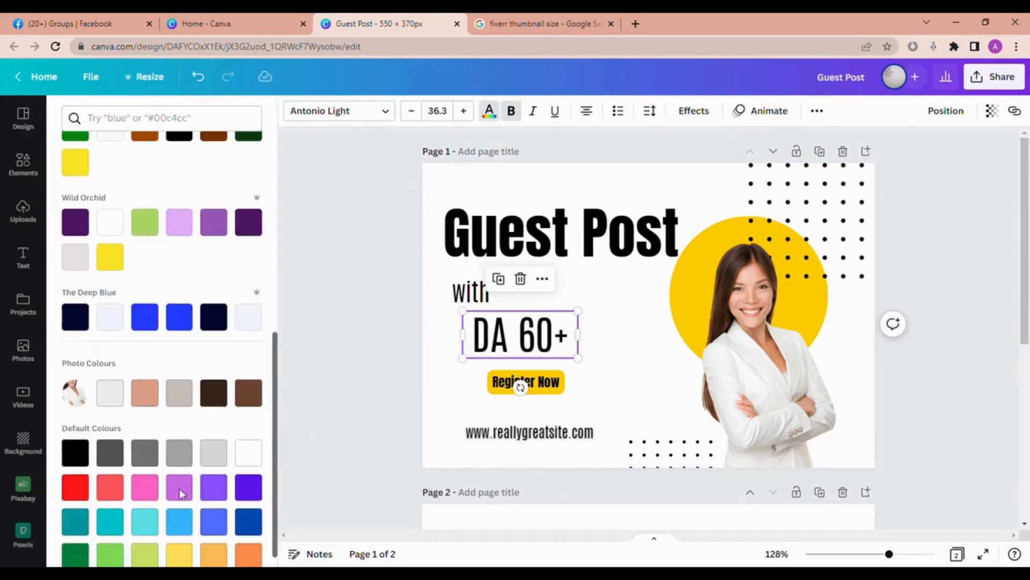
scroll(272, 400, "down", 1)
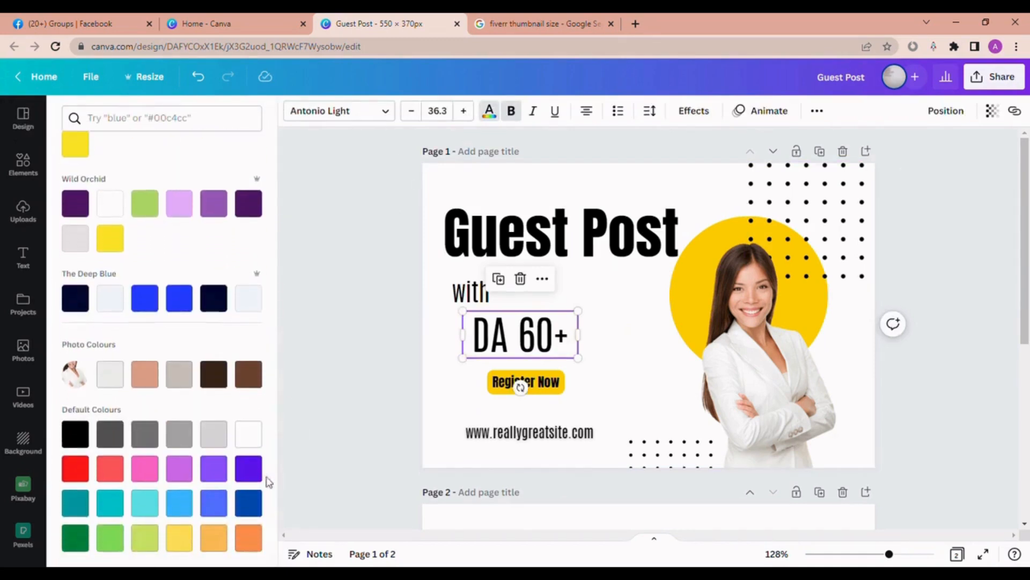
left_click(75, 468)
left_click(619, 386)
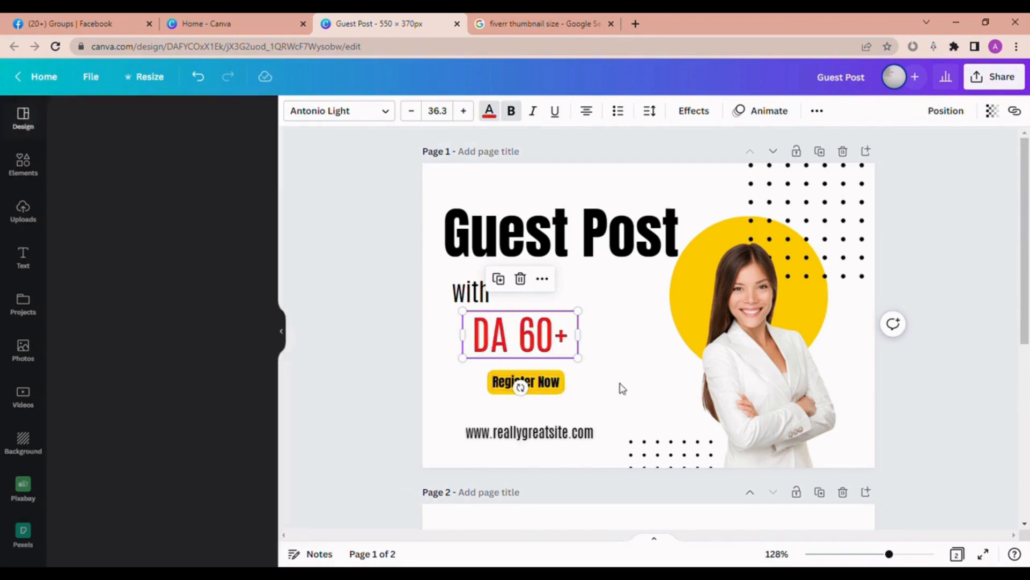
Step: Change the button label from 'Register Now' to 'Order Now'
left_click(547, 392)
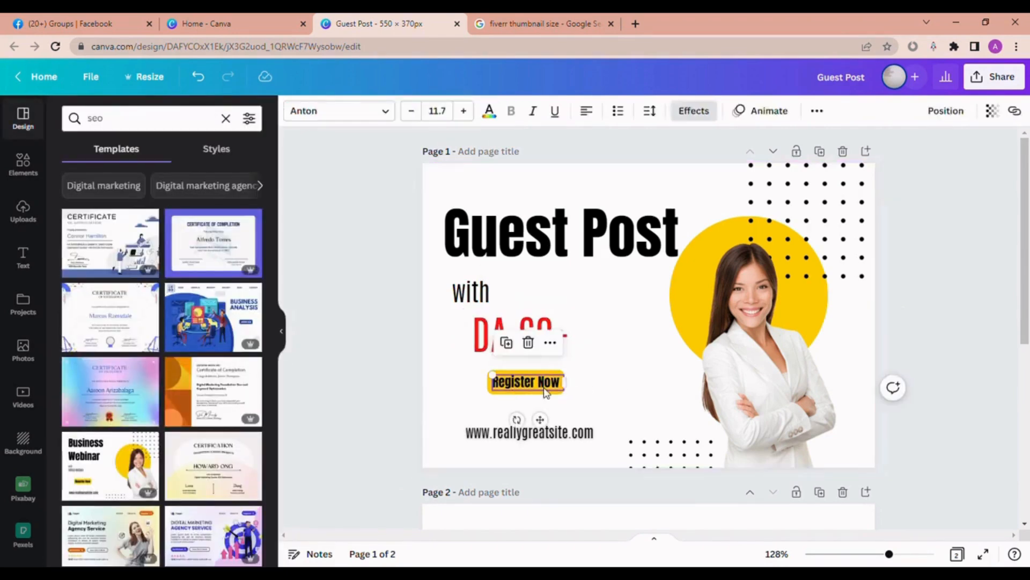
left_click(550, 394)
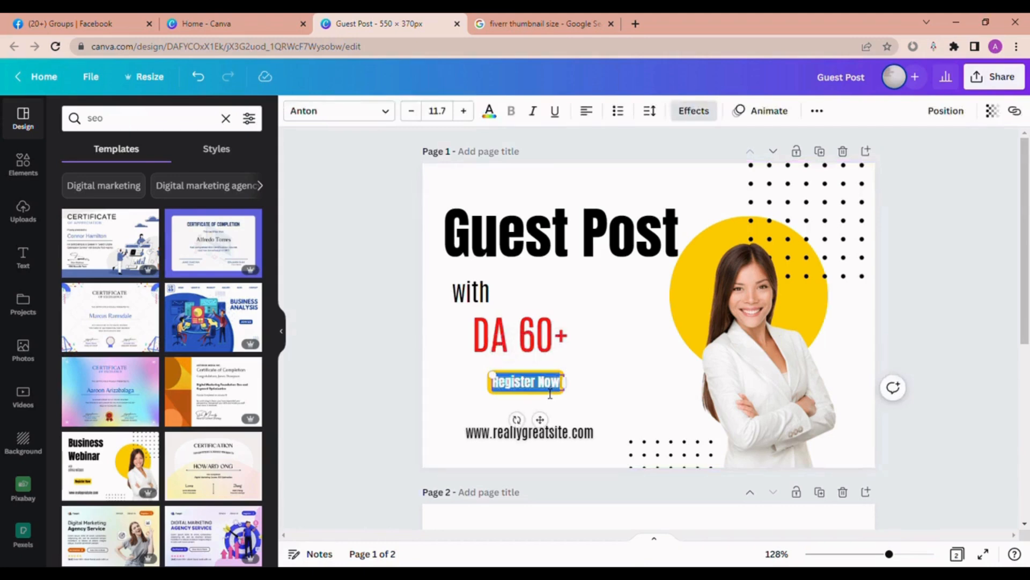
type("Order")
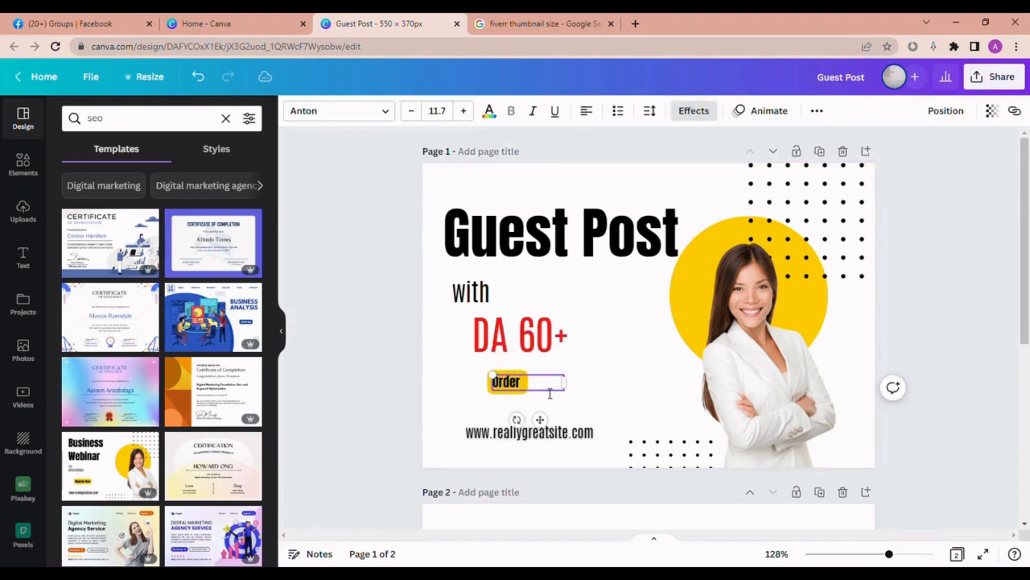
type(" Now")
left_click(609, 367)
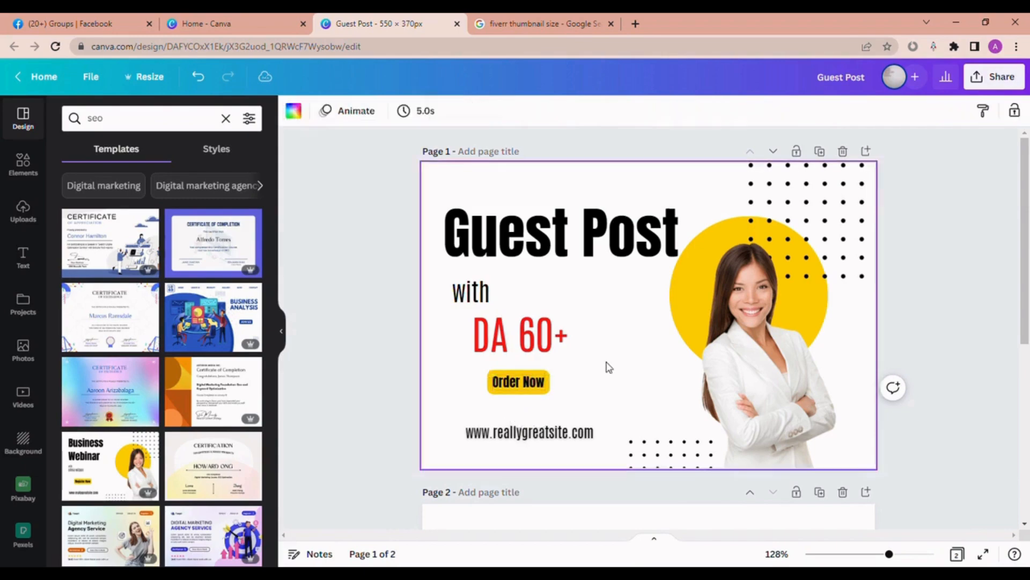
double_click(560, 445)
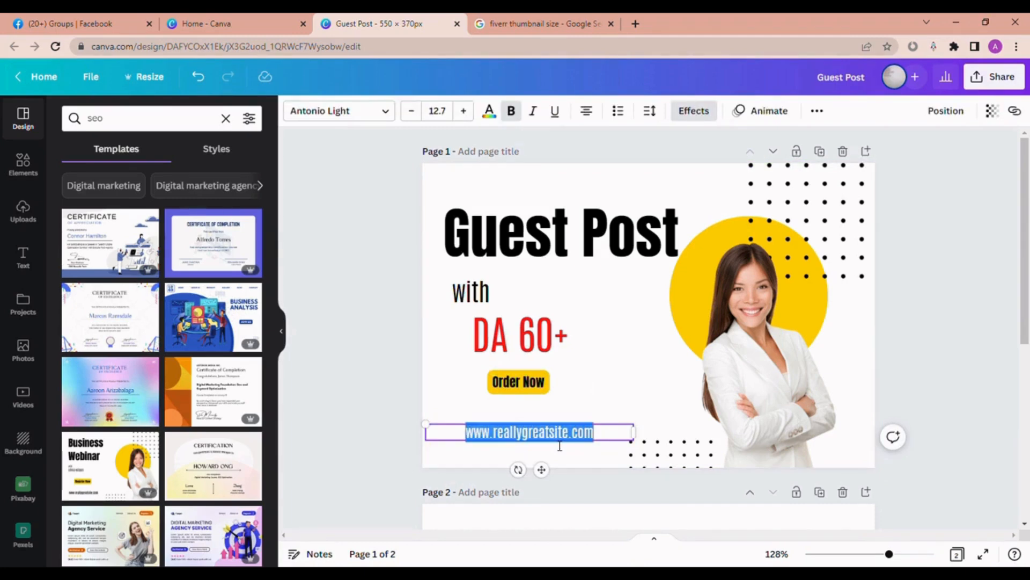
type("www.f")
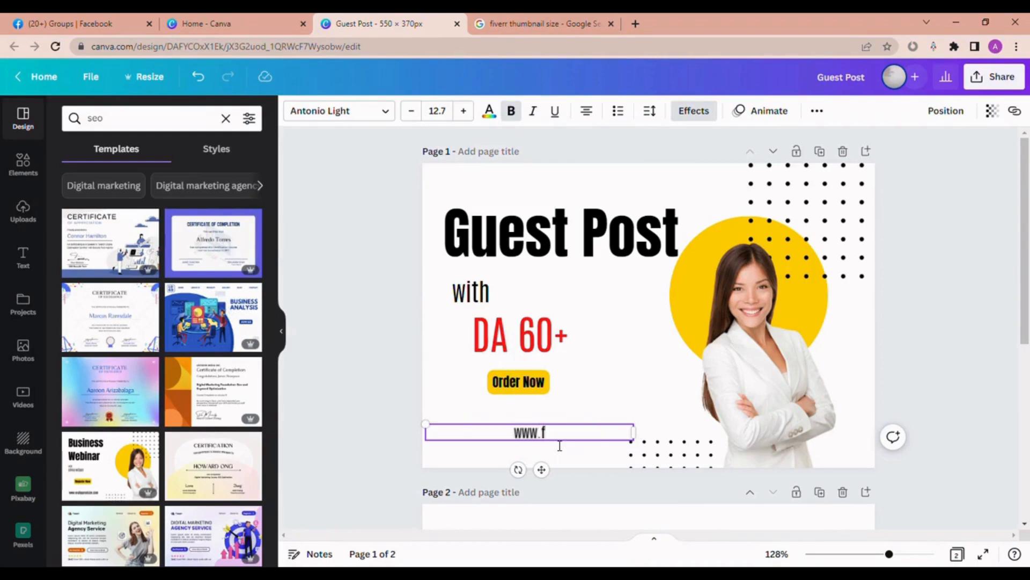
type("iver")
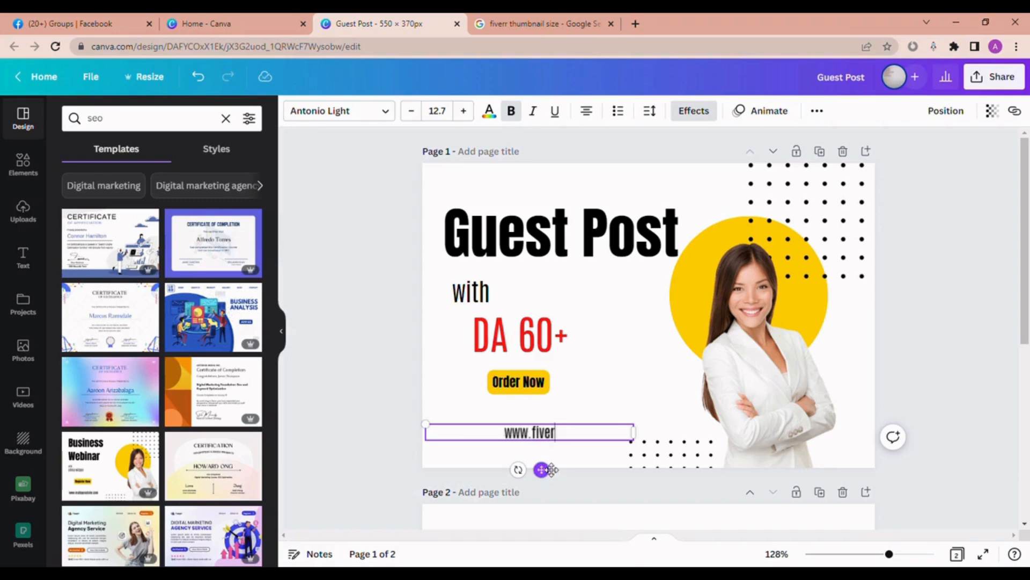
type(".com/")
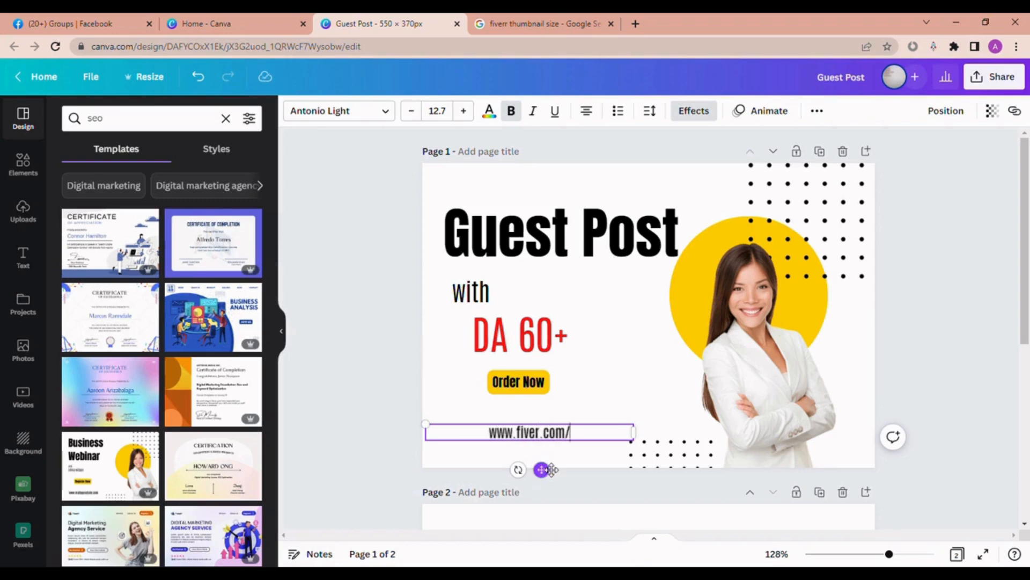
type("boosterso")
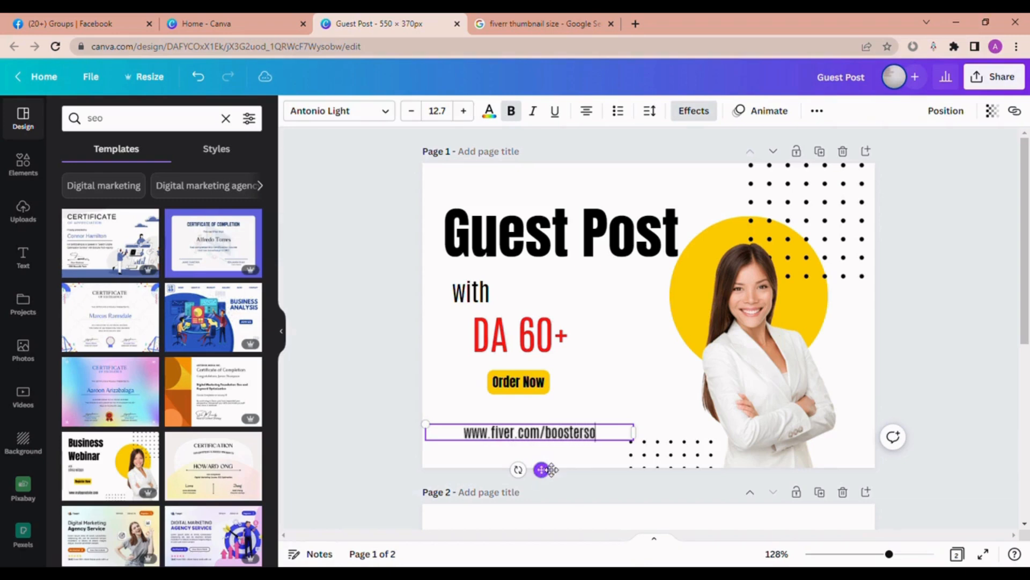
type("fficials")
left_click(624, 385)
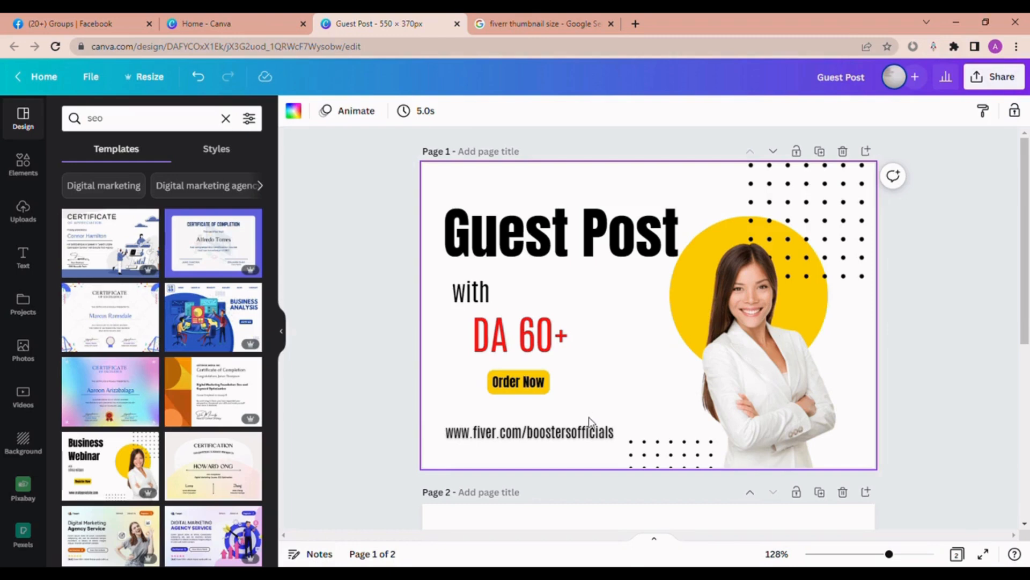
left_click(521, 436)
left_click(501, 437)
type("r")
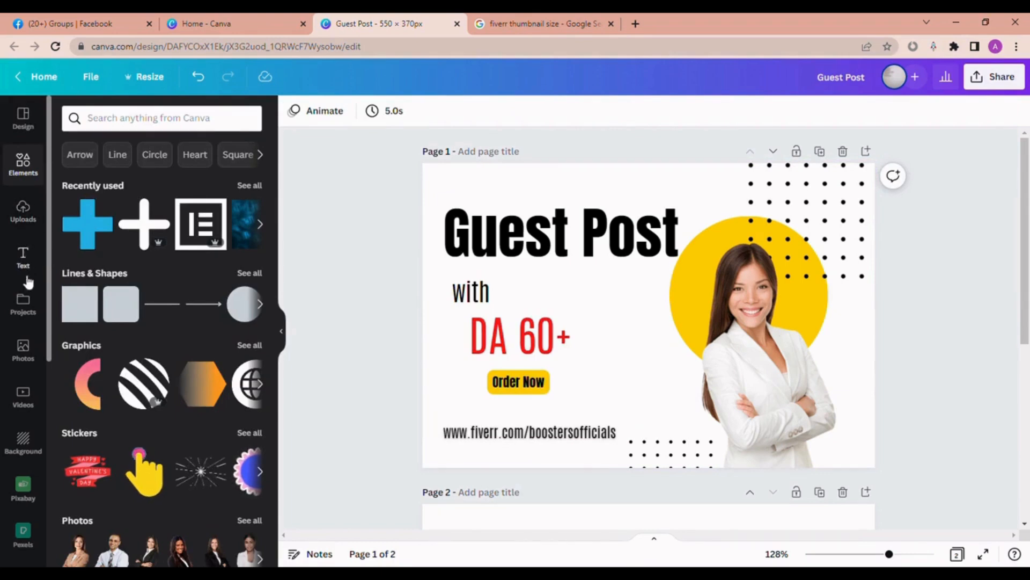
Step: Add a 'Do Follow Backlink' subheading below DA 60+ and nudge Order Now down
left_click(25, 256)
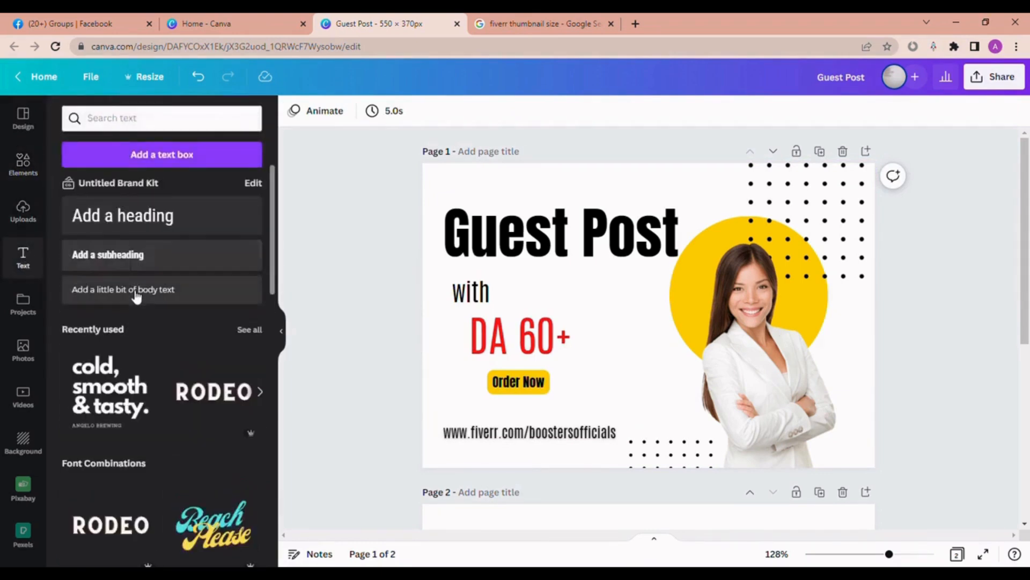
left_click_drag(542, 317, 627, 327)
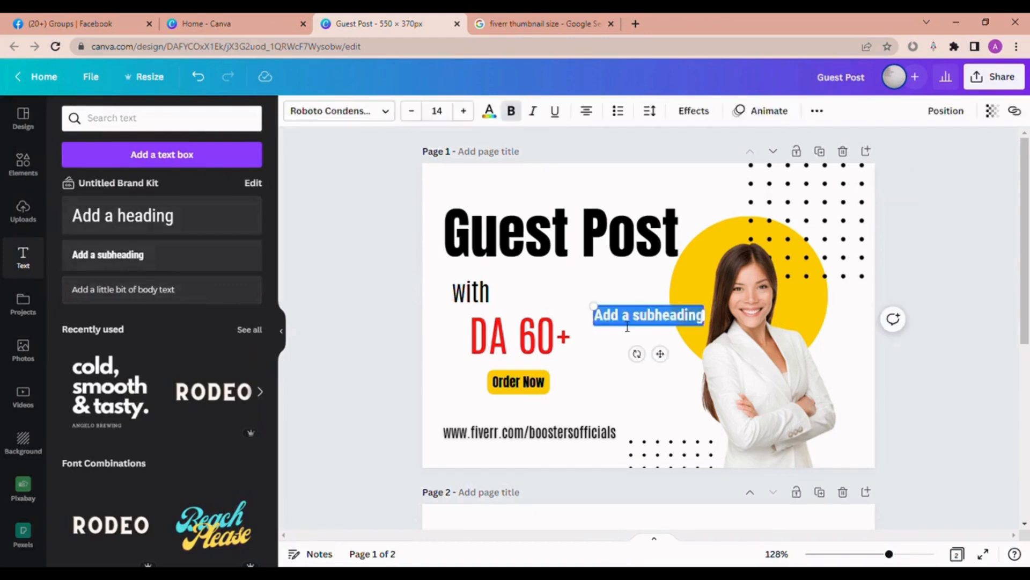
type("Do")
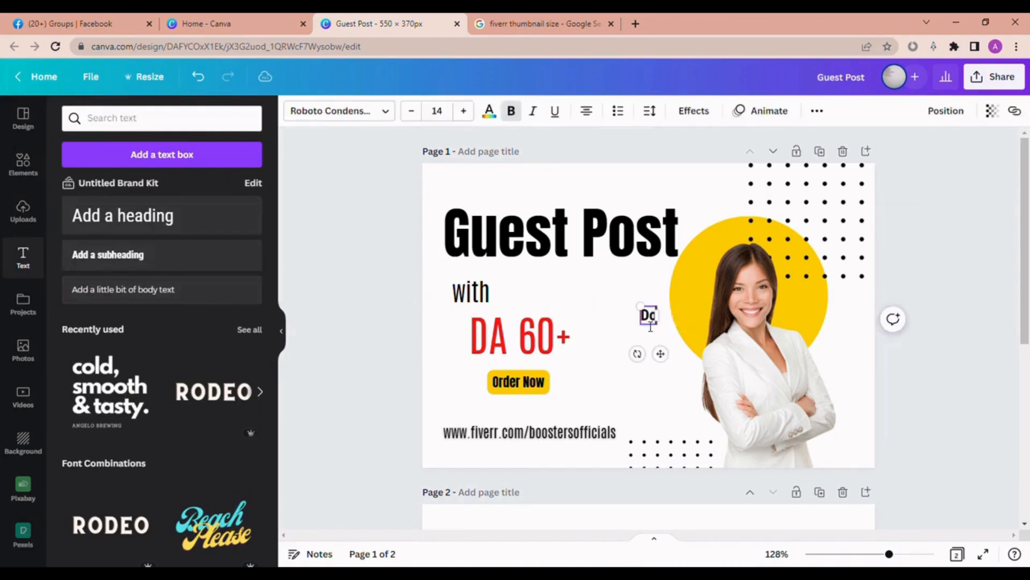
type(" Follow B")
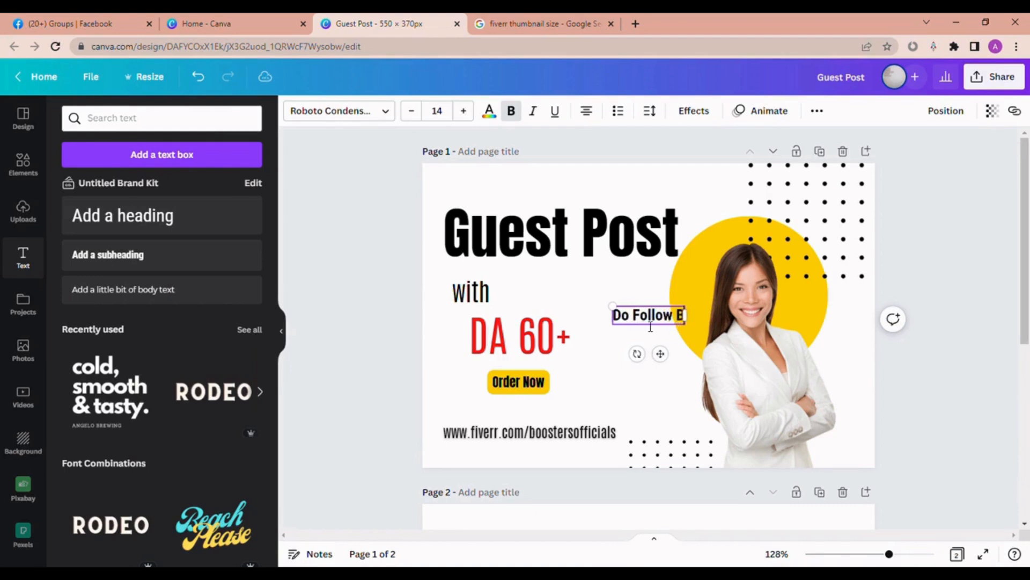
type("acklink")
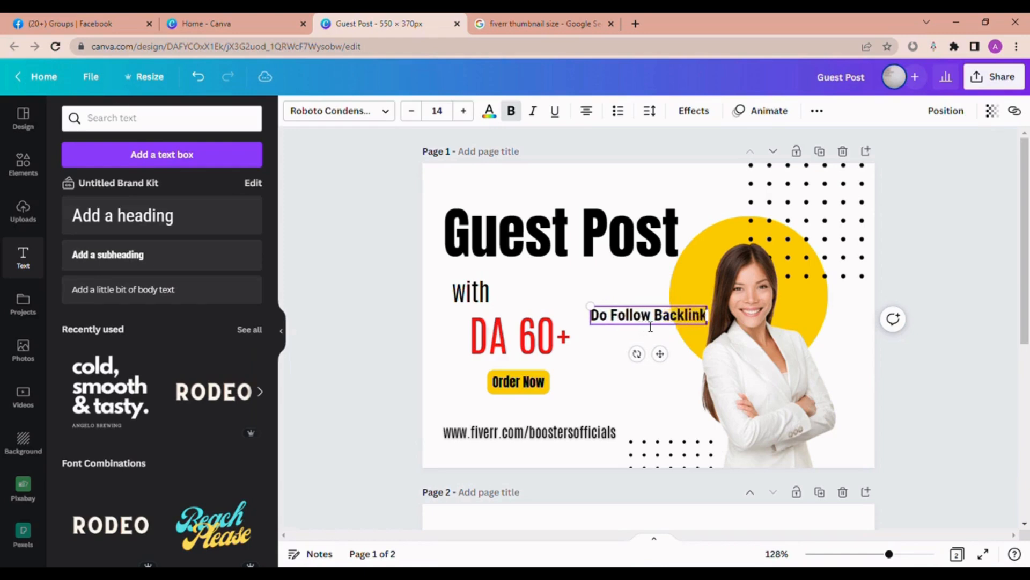
left_click(618, 290)
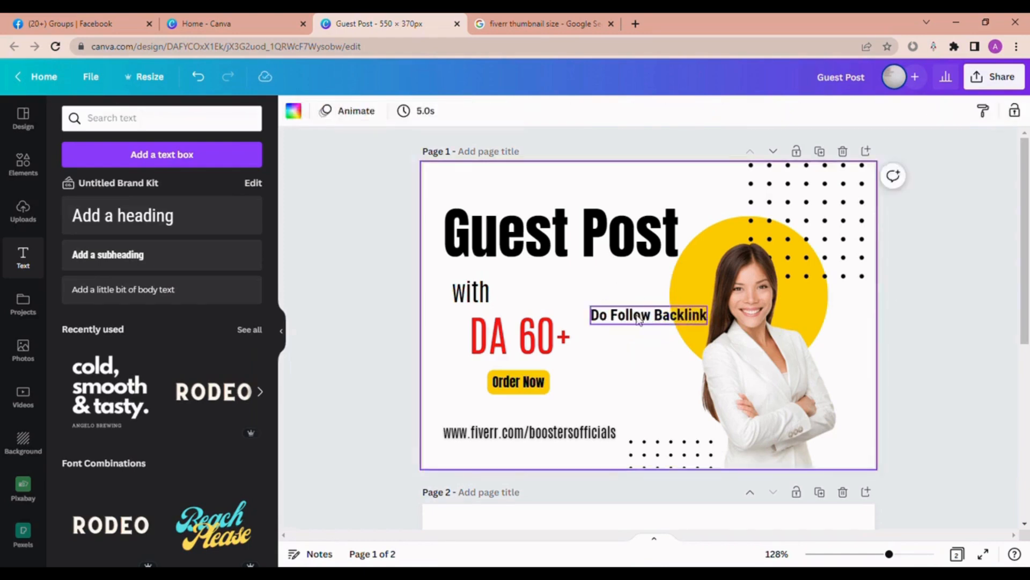
left_click_drag(633, 314, 527, 395)
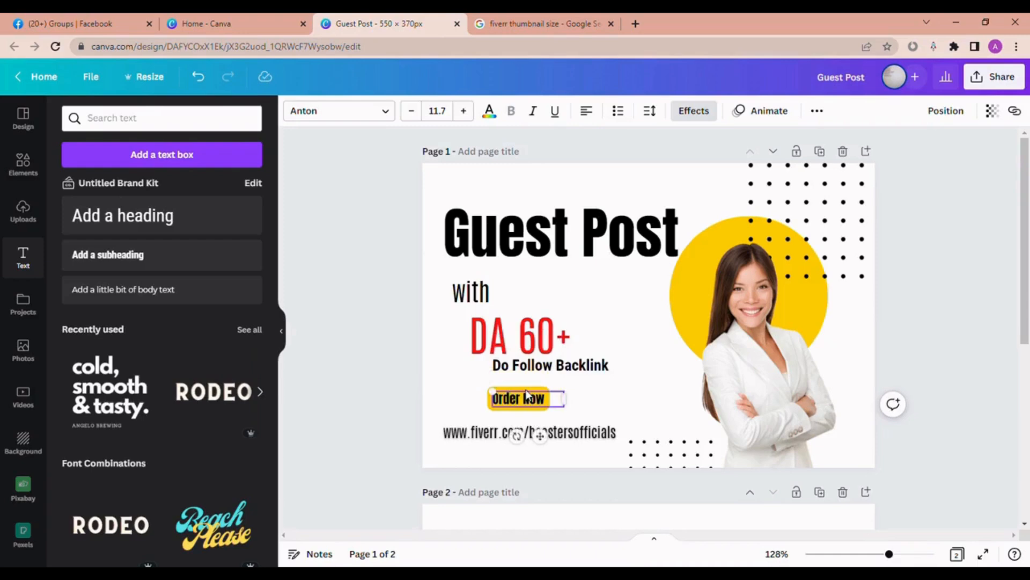
key("shift+Down")
left_click(576, 386)
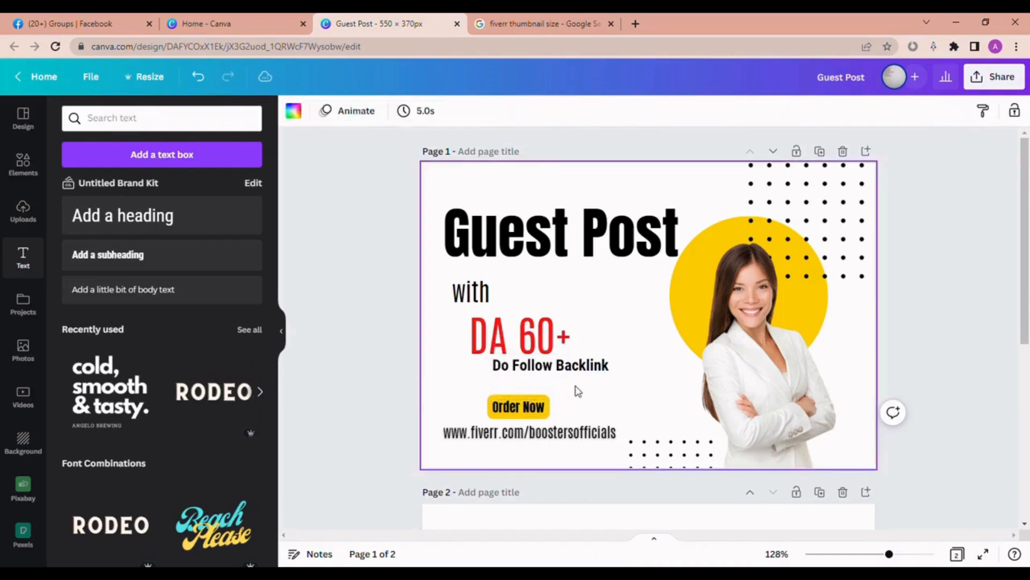
Step: Left-align Do Follow Backlink under DA 60+, then bring up the yellow circle's colour swatches
left_click_drag(583, 374, 569, 380)
left_click(638, 370)
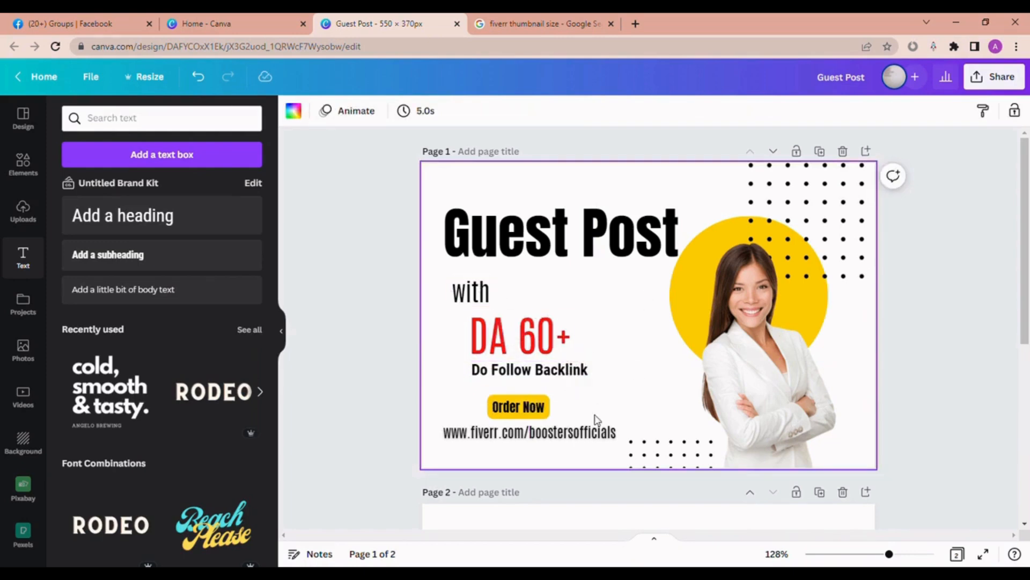
left_click(536, 355)
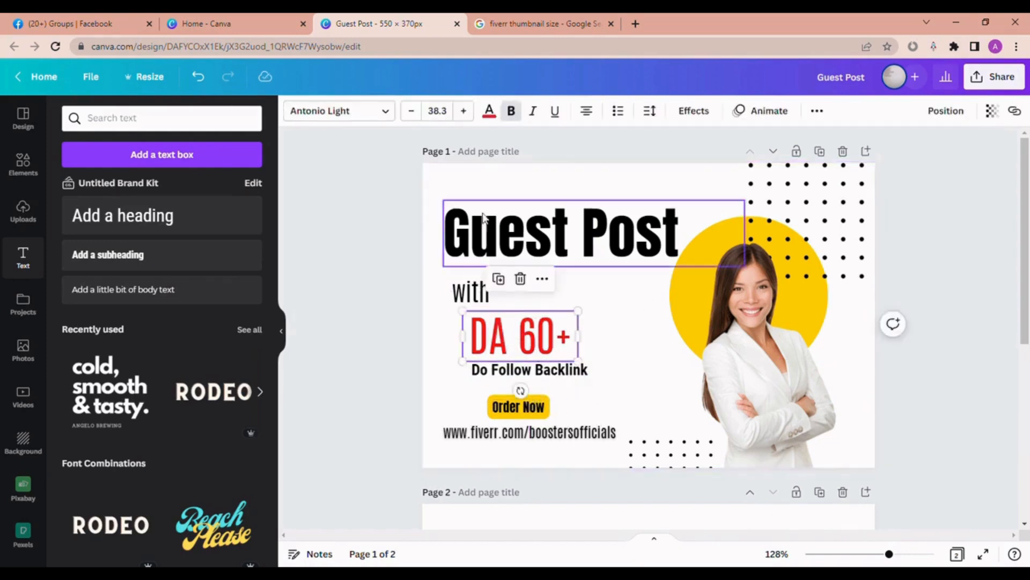
left_click(621, 318)
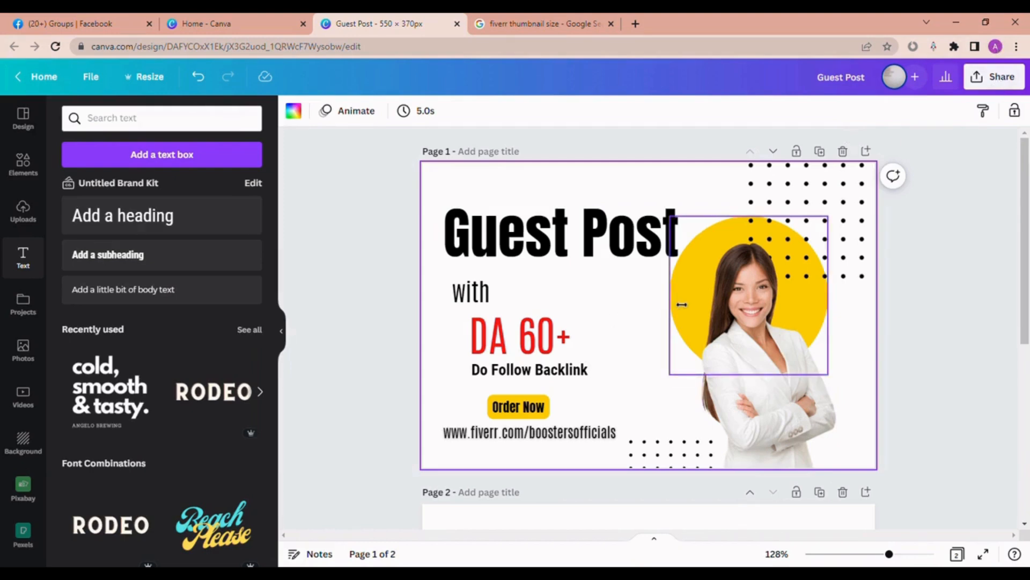
left_click(677, 301)
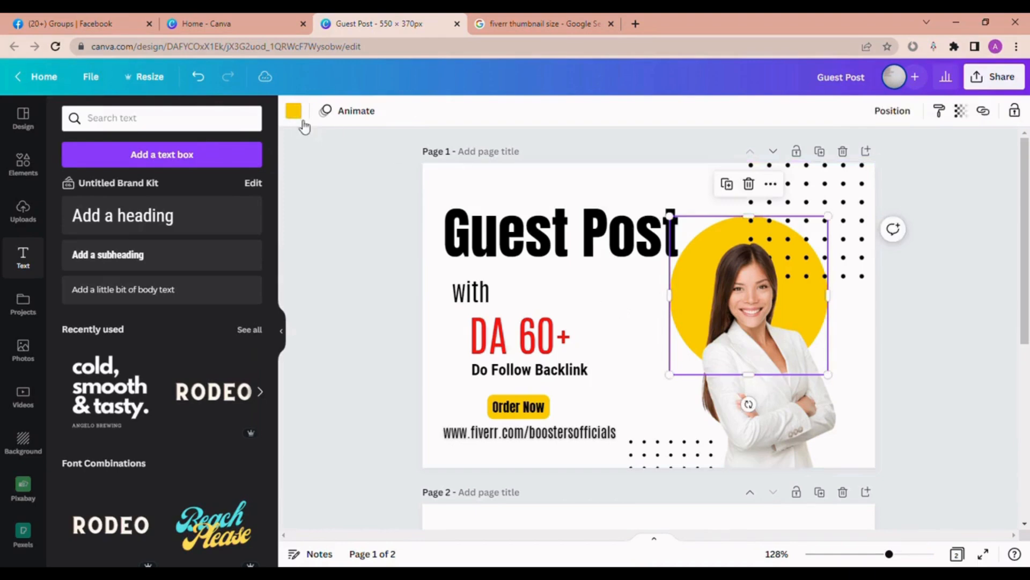
left_click(295, 112)
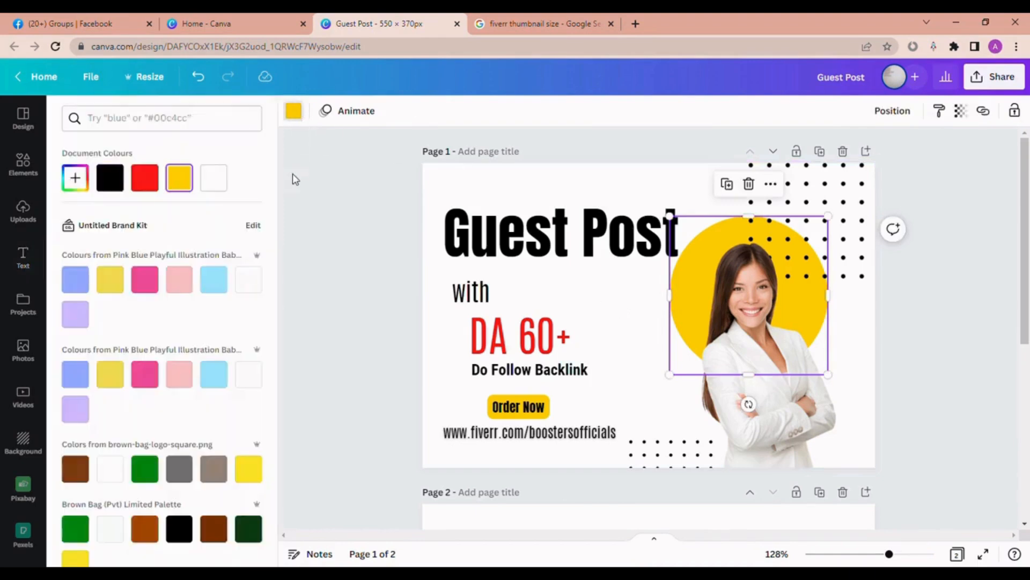
Step: Try red on the circle, then bring up the Order Now label's text colour options
left_click(157, 184)
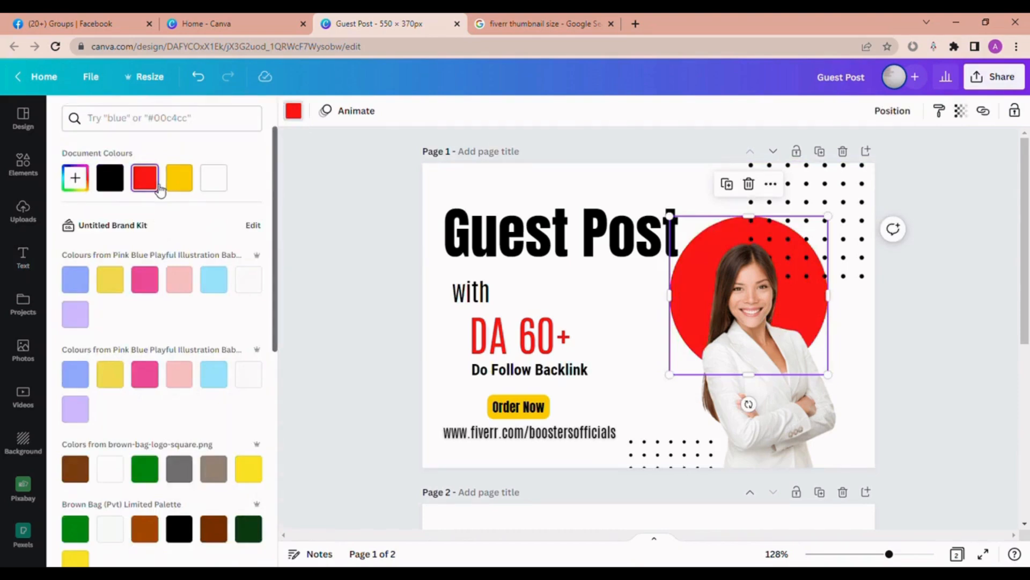
left_click(480, 378)
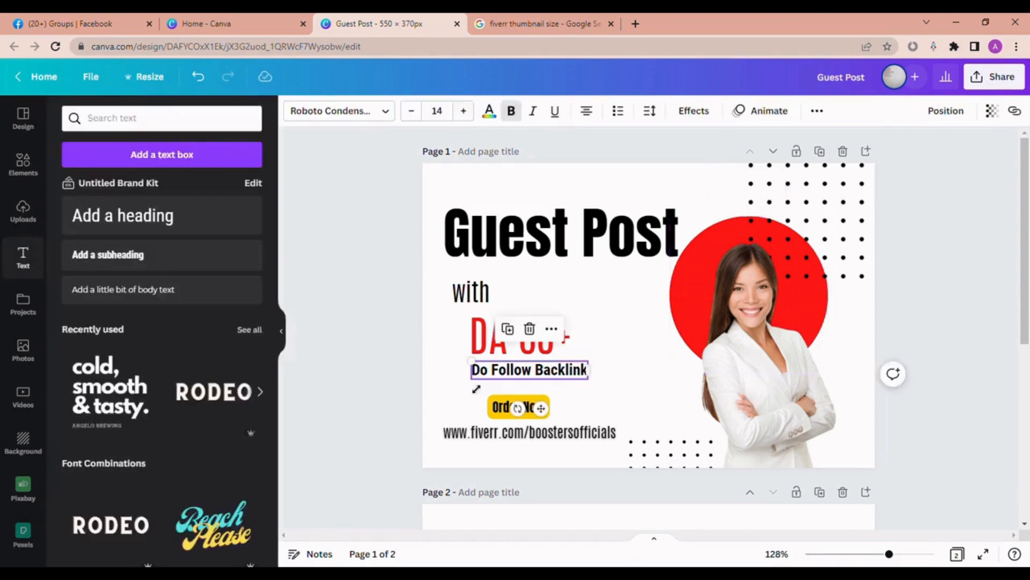
left_click(503, 405)
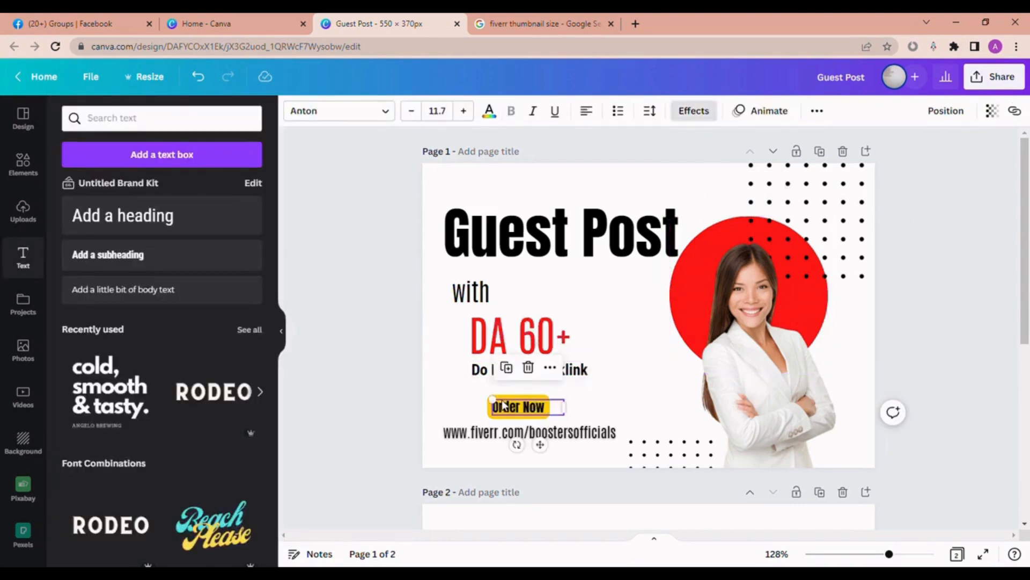
left_click(507, 404)
left_click(475, 406)
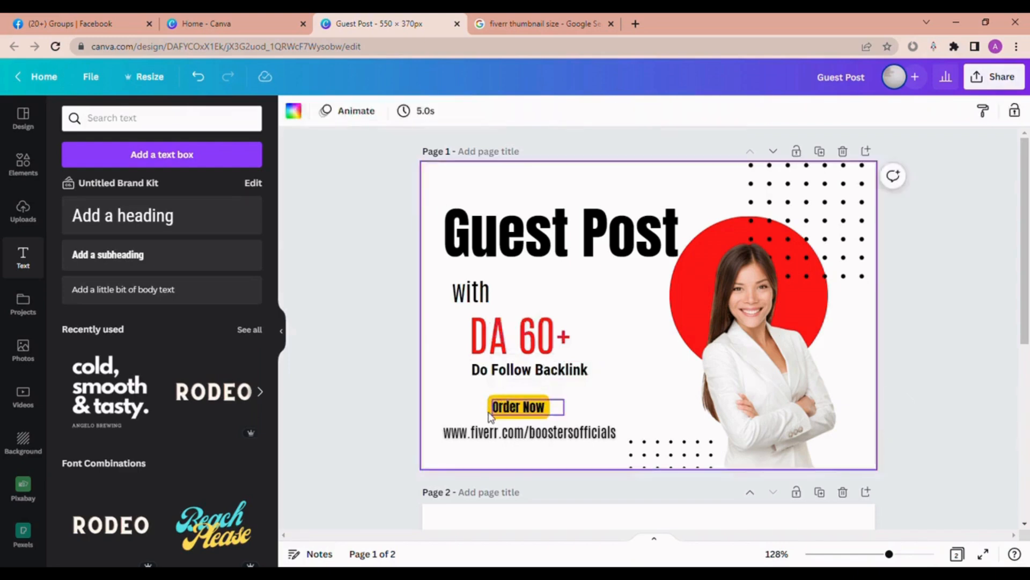
left_click(494, 413)
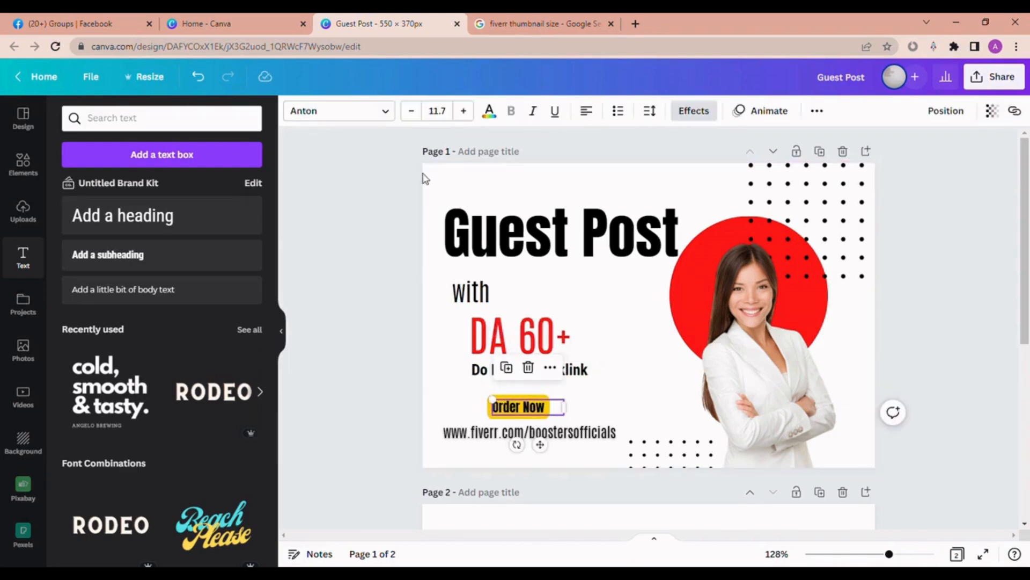
left_click(488, 116)
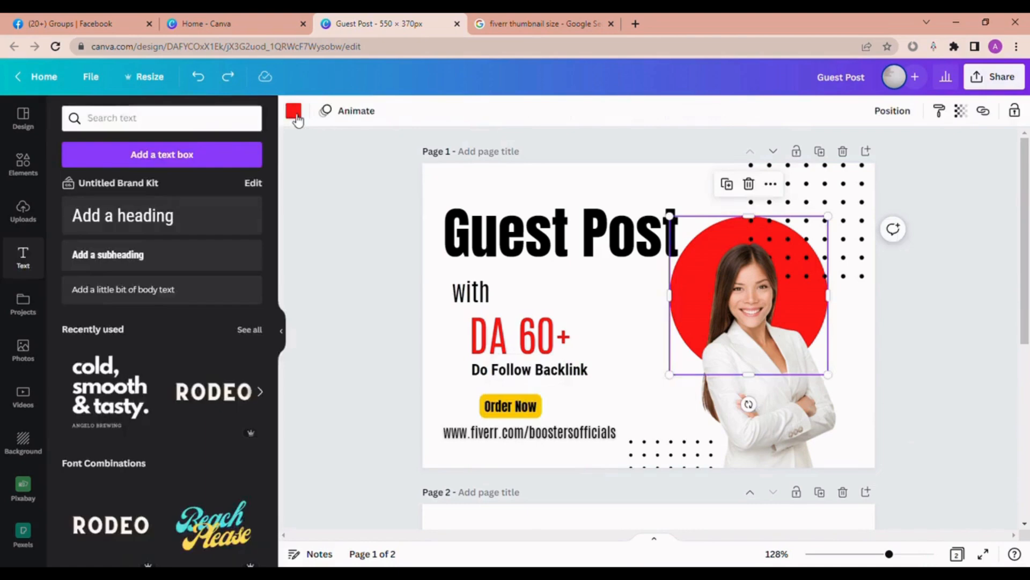
Step: Switch the circle behind the woman to a bright yellow swatch
left_click(295, 113)
left_click(118, 283)
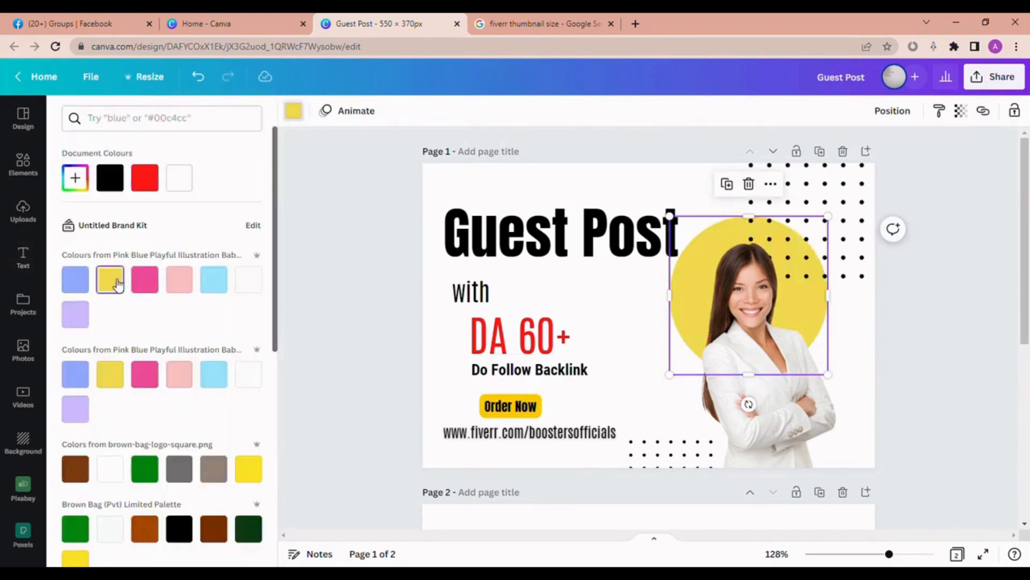
left_click(248, 469)
left_click(608, 328)
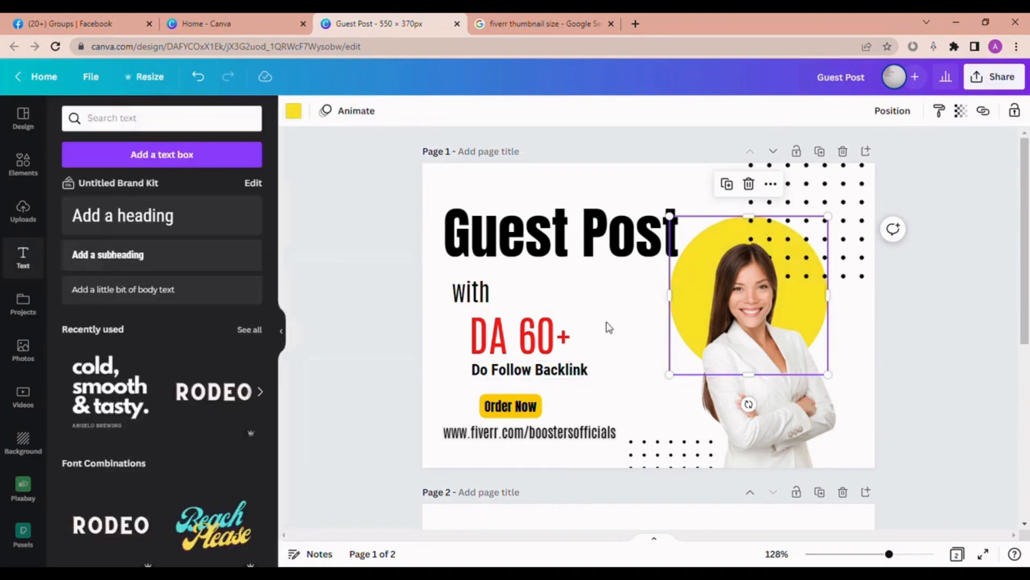
Step: Scroll the canvas down until page 2 with the woman photo is fully visible
scroll(1027, 268, "down", 1)
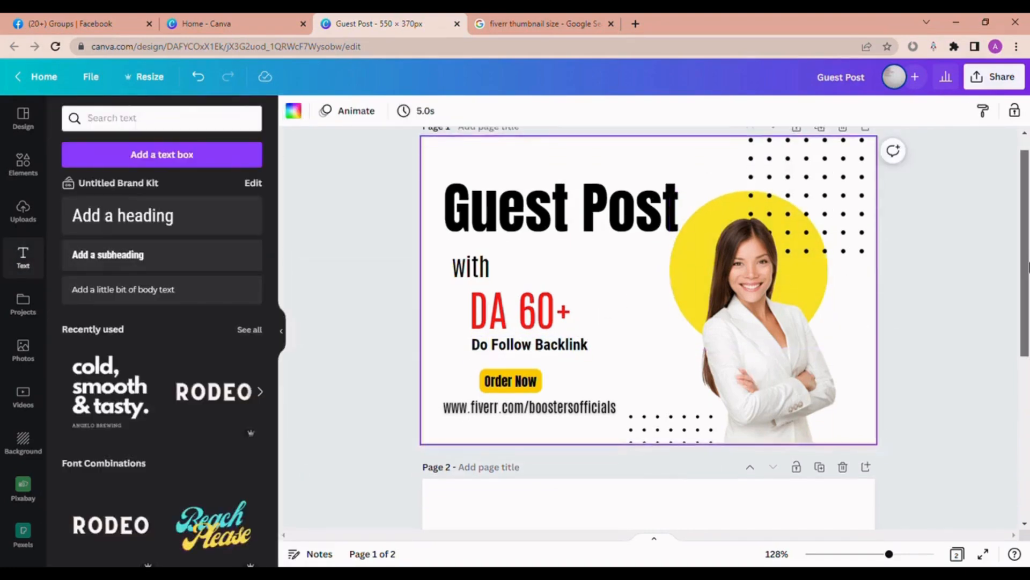
scroll(1028, 266, "down", 5)
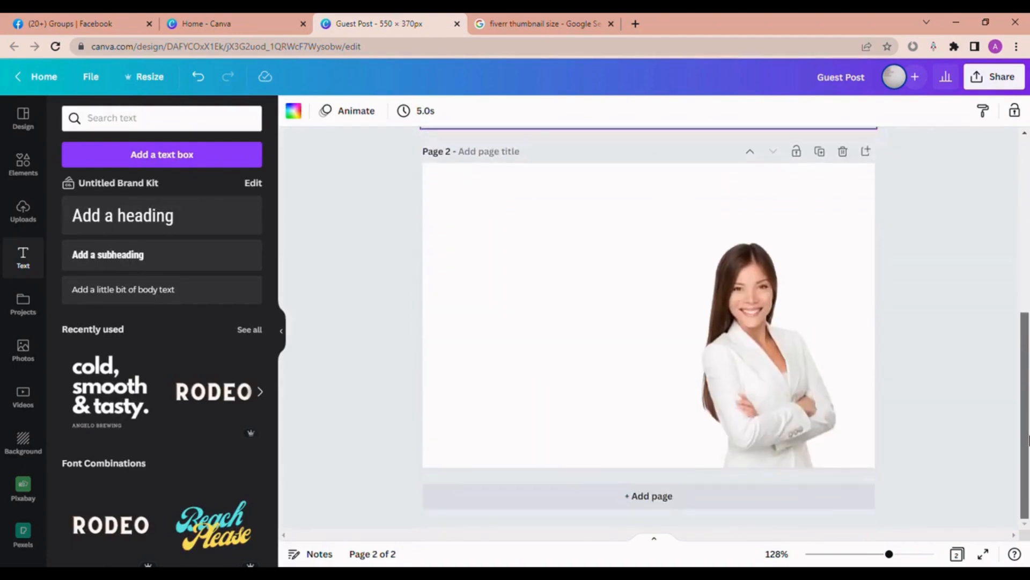
scroll(1028, 277, "up", 5)
scroll(1029, 277, "up", 2)
scroll(1027, 311, "down", 5)
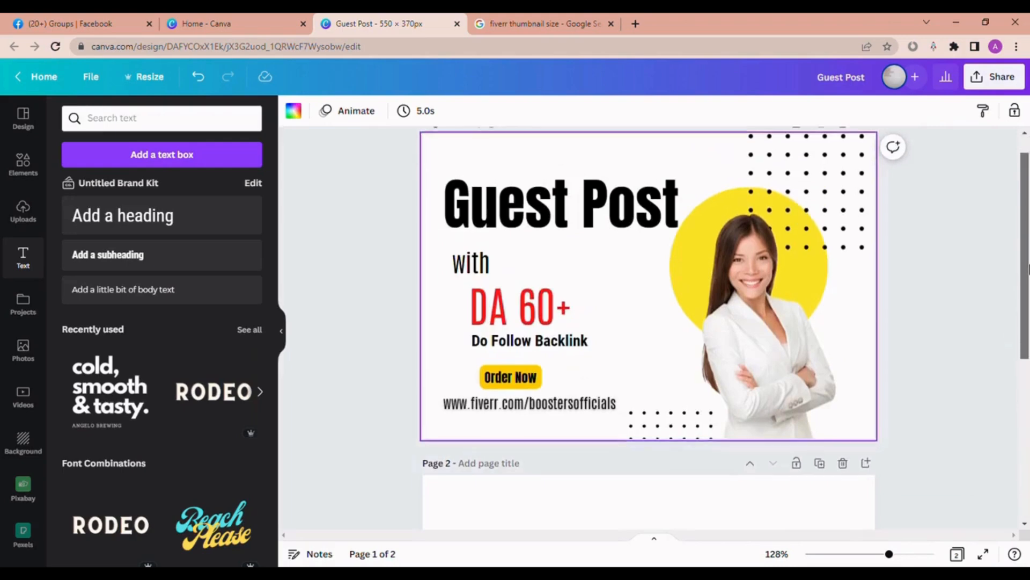
left_click_drag(1025, 337, 1023, 439)
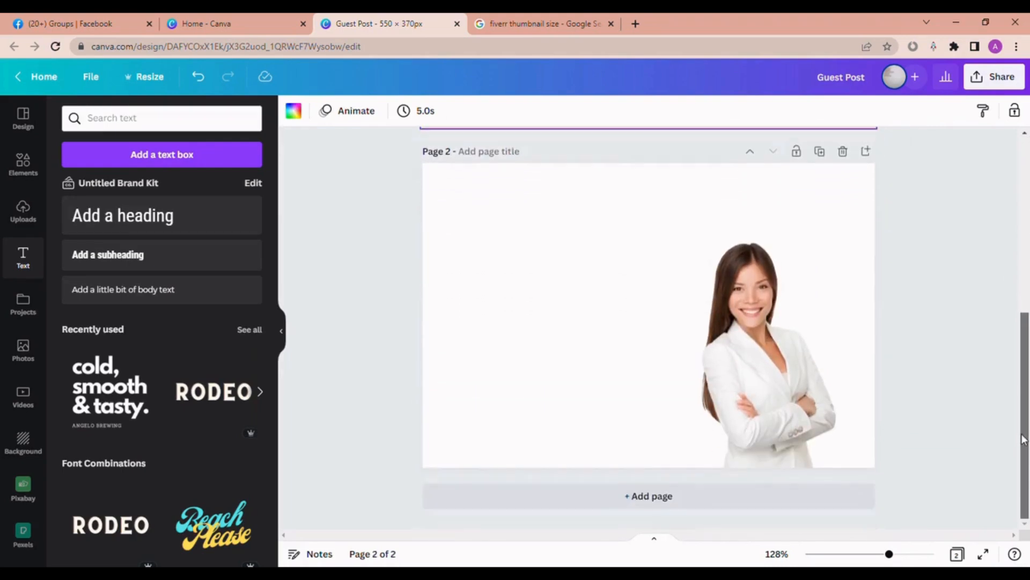
scroll(1024, 439, "up", 5)
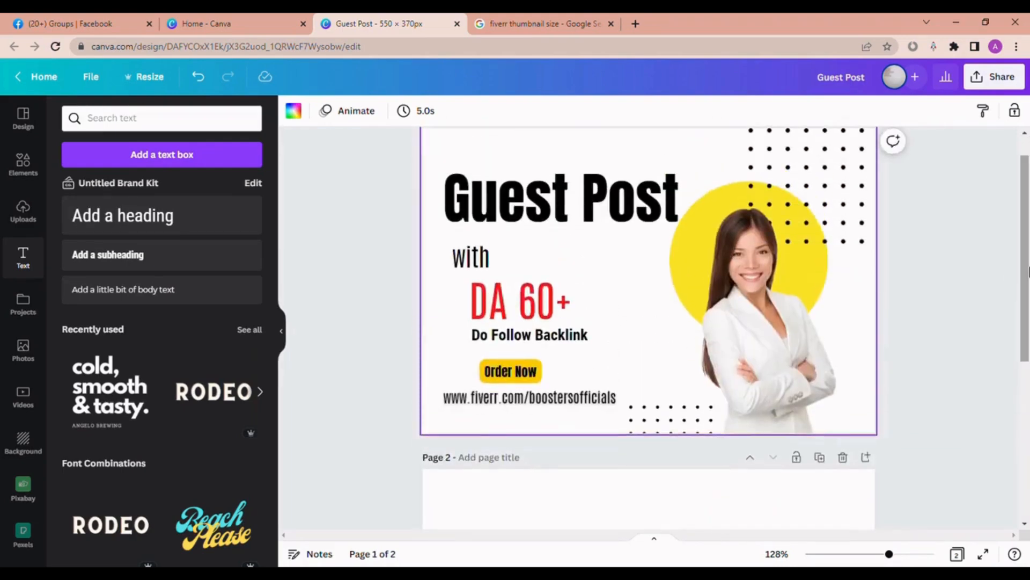
scroll(614, 216, "down", 5)
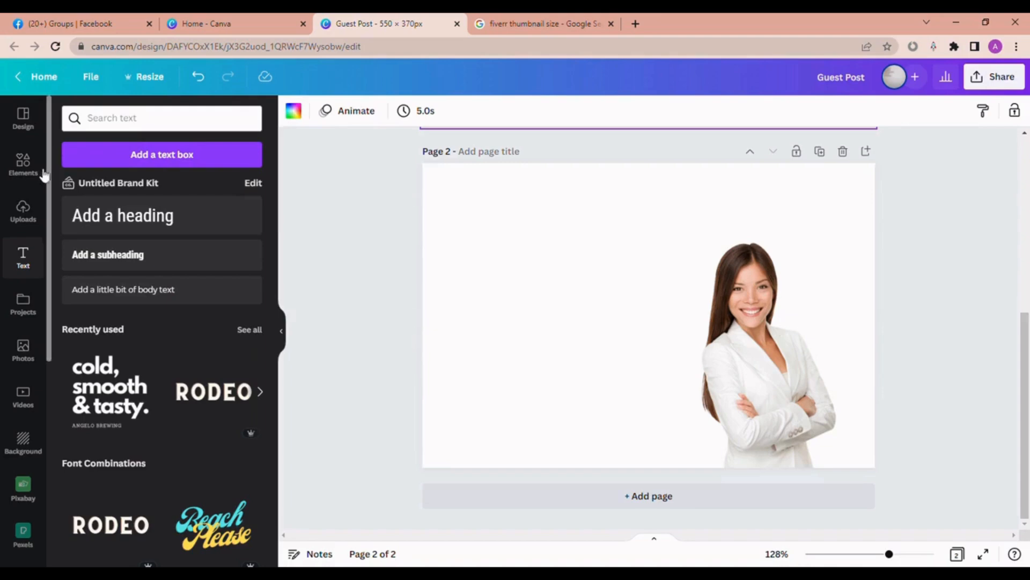
left_click(23, 163)
Step: Search templates for 'business man' and apply Digital Marketing Agency to page 2
left_click(25, 120)
left_click(105, 127)
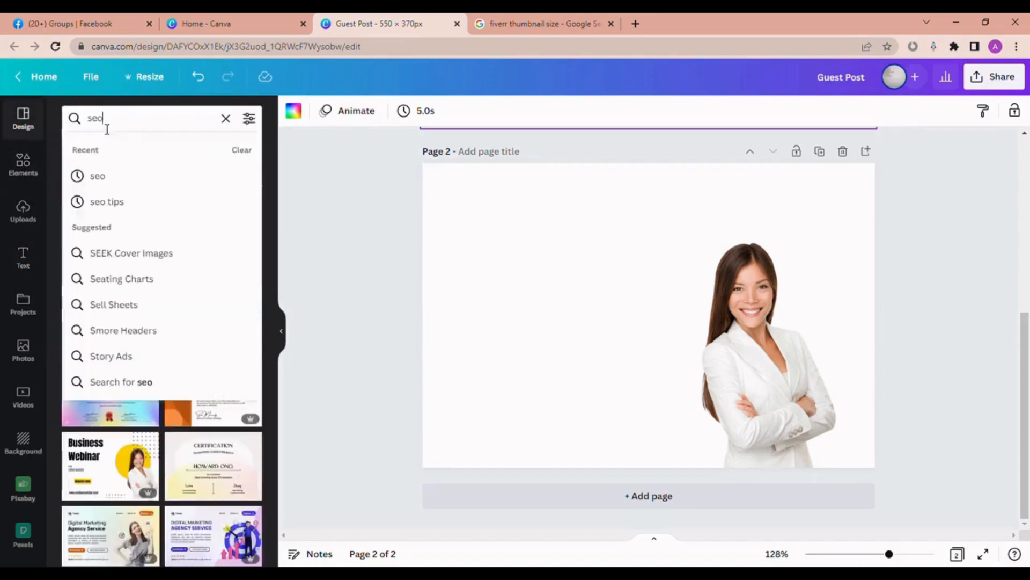
type("bus")
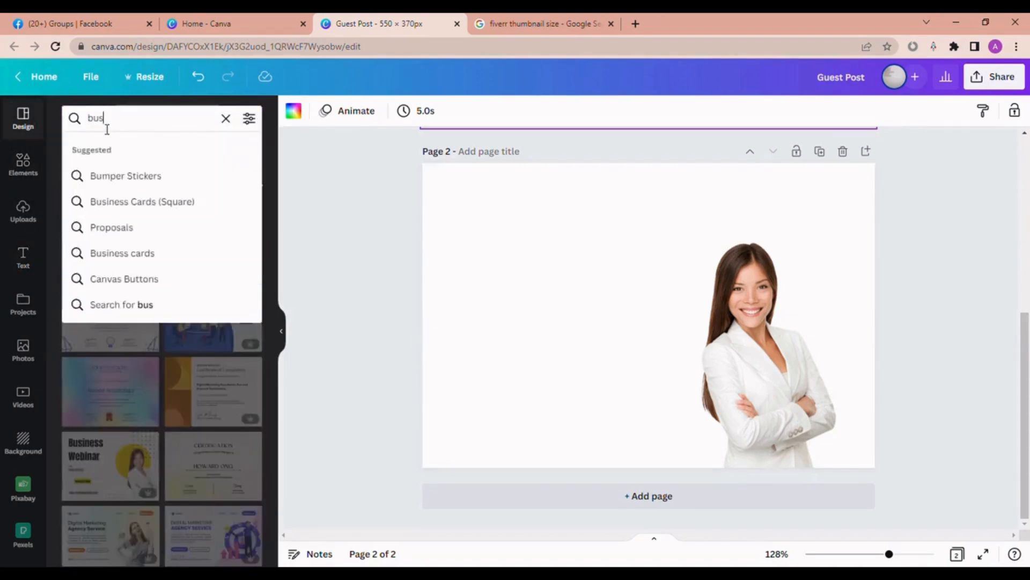
type("iness m")
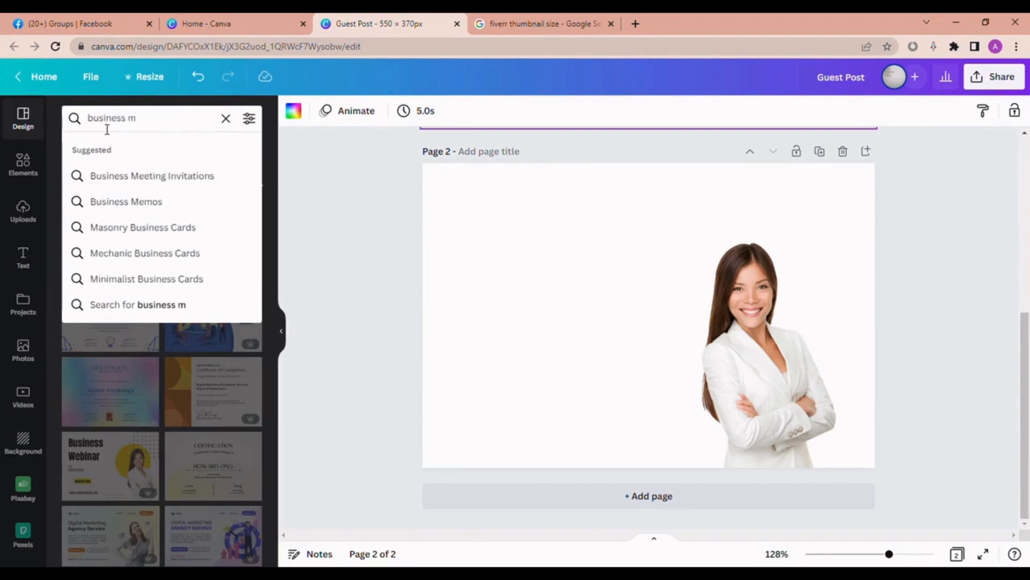
type("an")
key("Return")
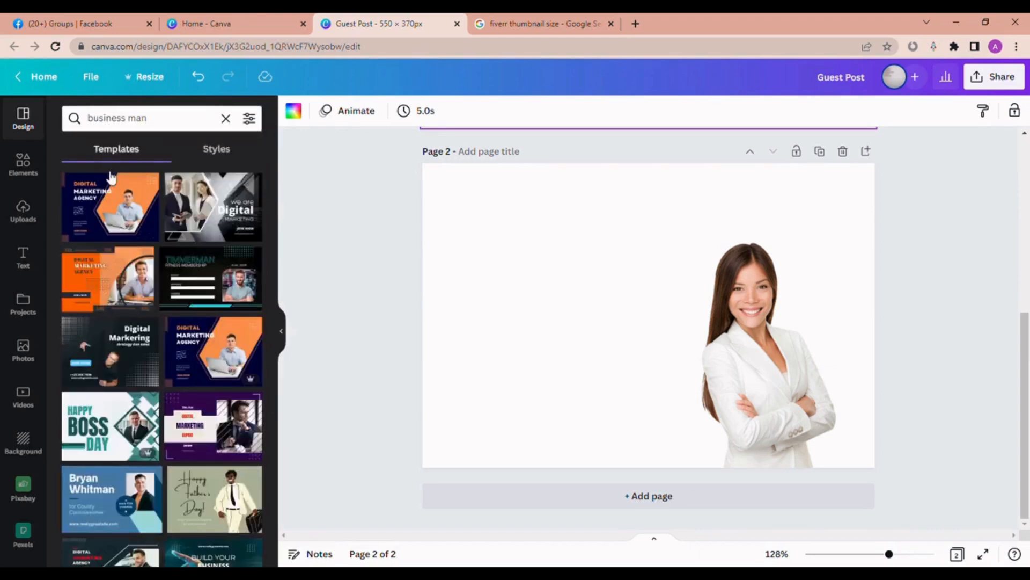
left_click(125, 230)
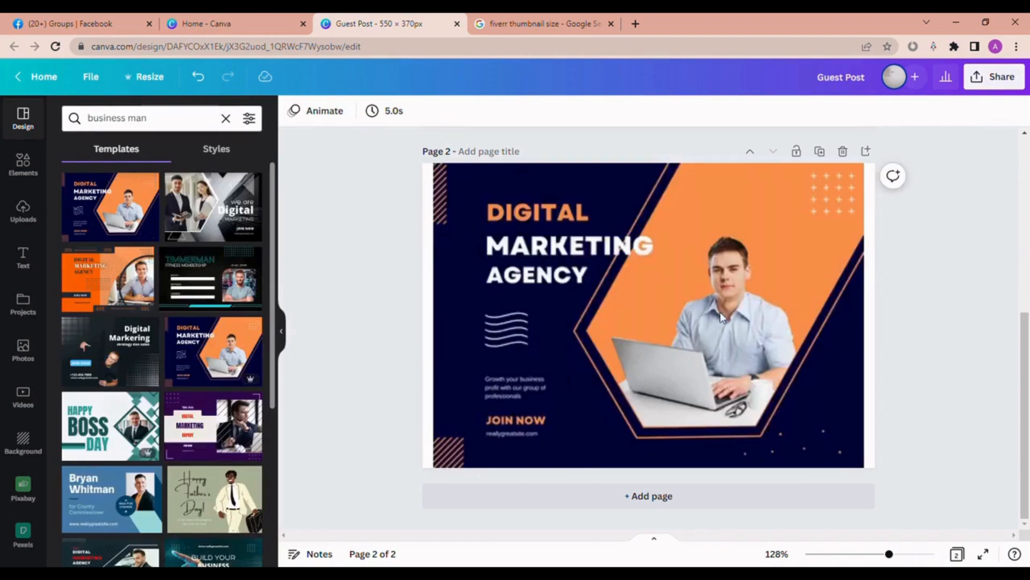
Step: Reposition the man-with-laptop photo within its crop frame
left_click(718, 350)
double_click(730, 368)
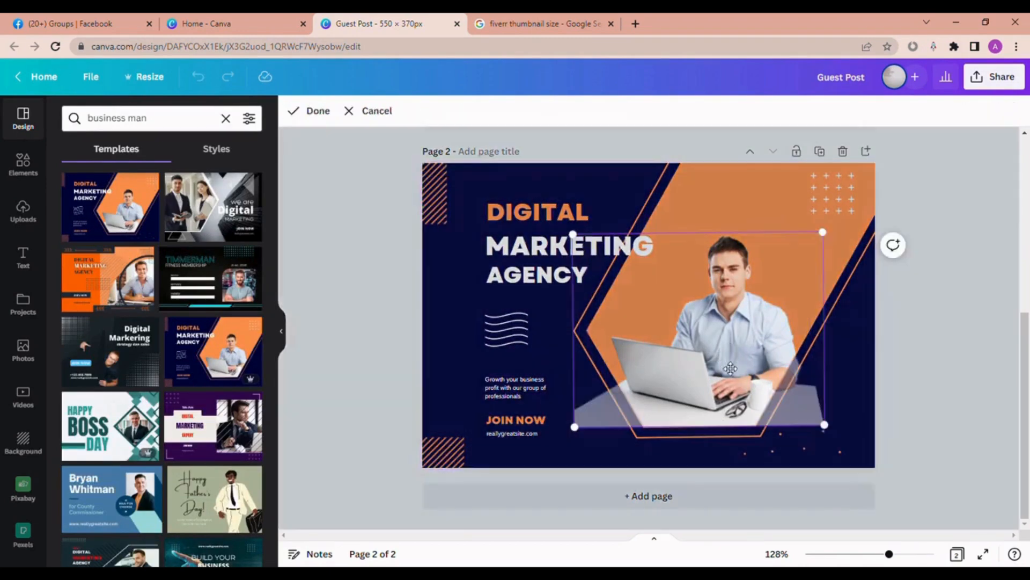
left_click_drag(730, 368, 743, 349)
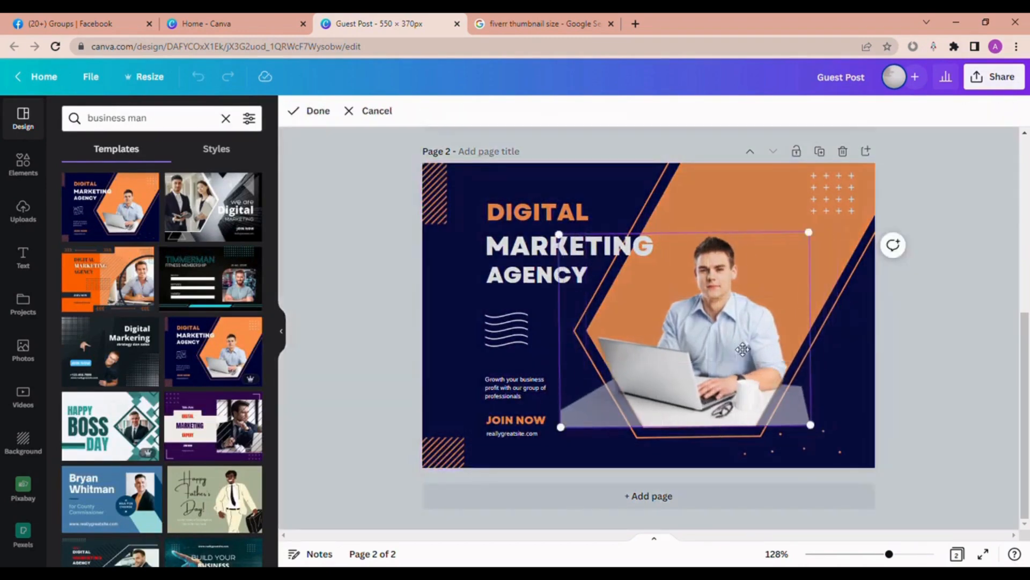
scroll(808, 224, "up", 5)
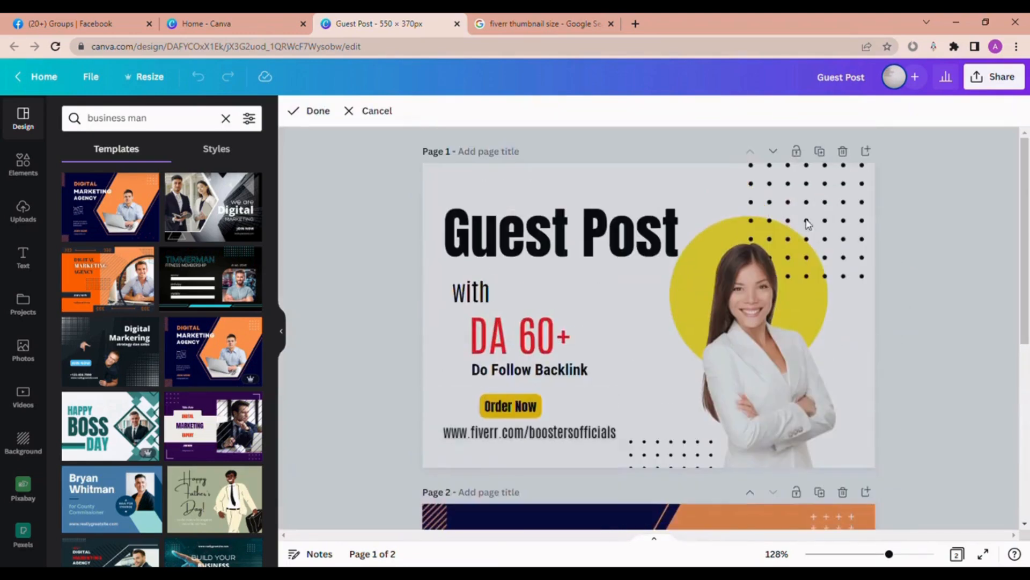
Step: Paste the man photo on page 1, delete the woman, and enlarge him over the circle
left_click(644, 295)
key("ctrl+v")
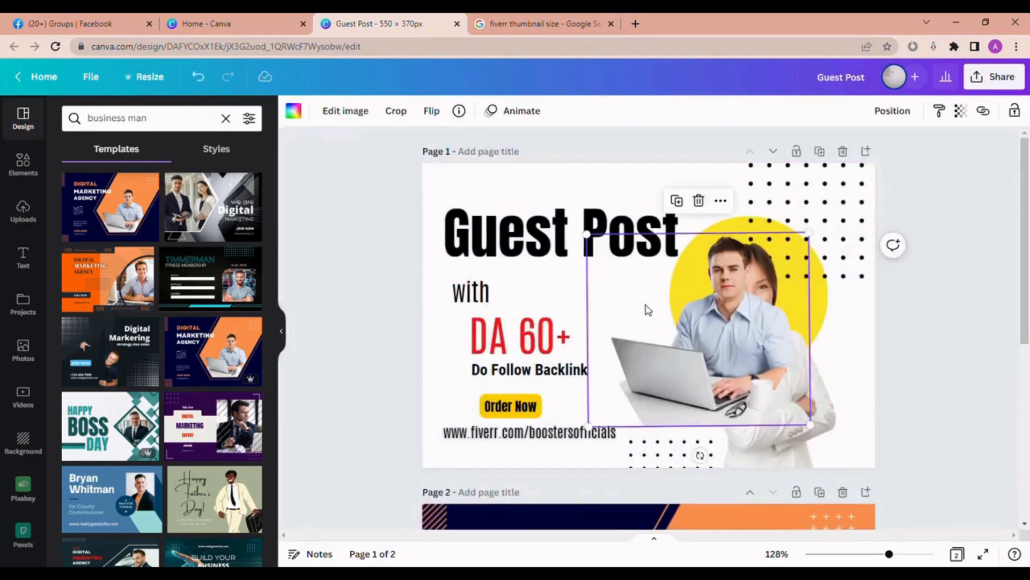
left_click_drag(679, 333, 609, 342)
left_click(769, 384)
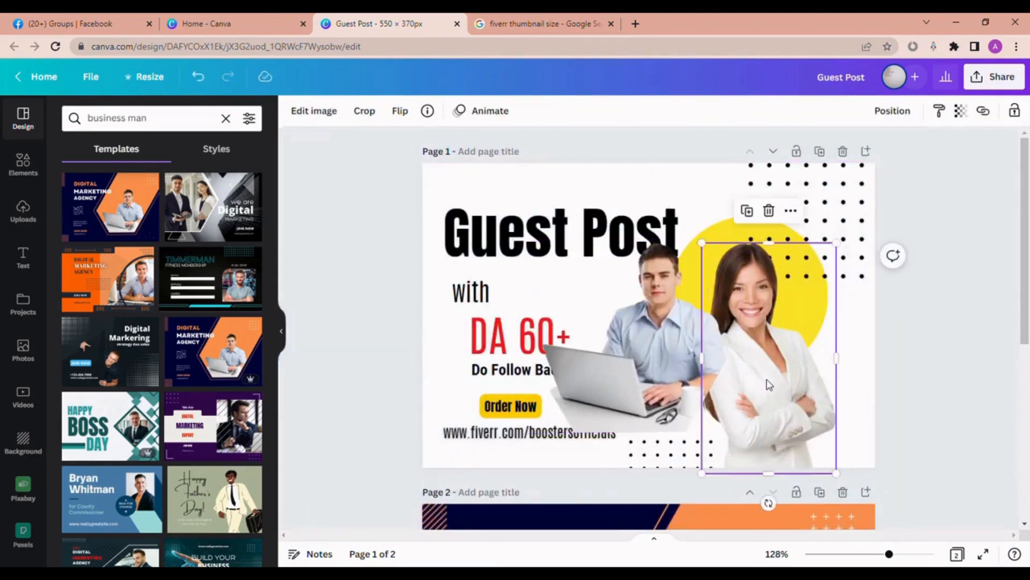
key("Delete")
left_click_drag(717, 376, 820, 387)
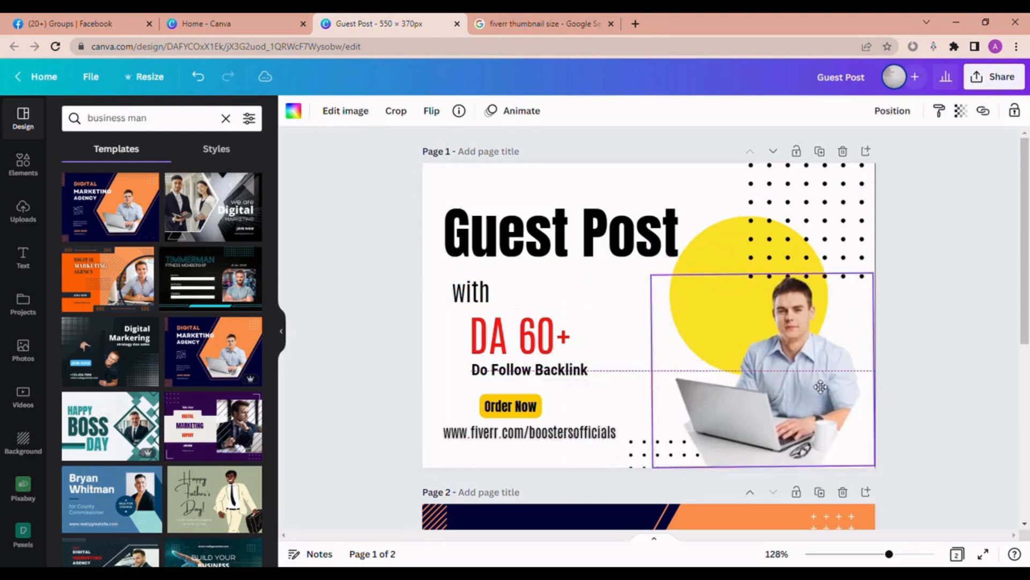
left_click_drag(653, 278, 596, 269)
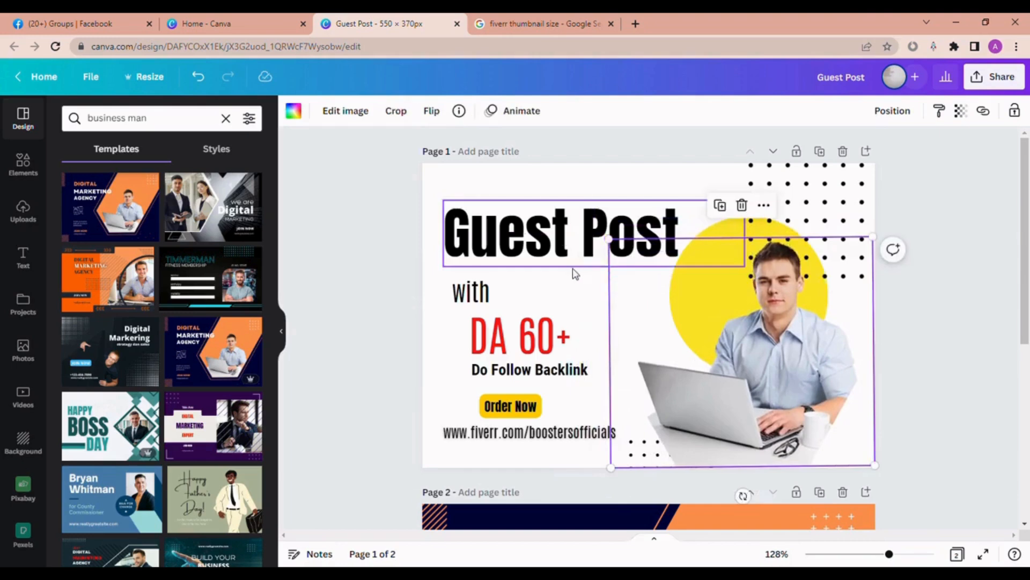
Step: Move the top-right dot pattern further into the page's top-right corner
left_click(575, 290)
left_click(831, 220)
left_click_drag(831, 220, 853, 188)
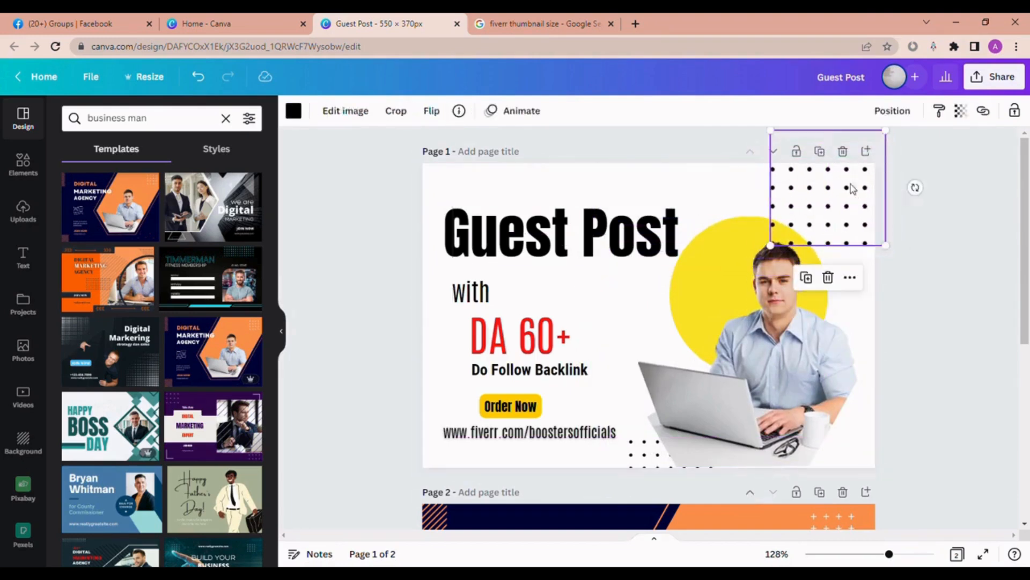
left_click(704, 204)
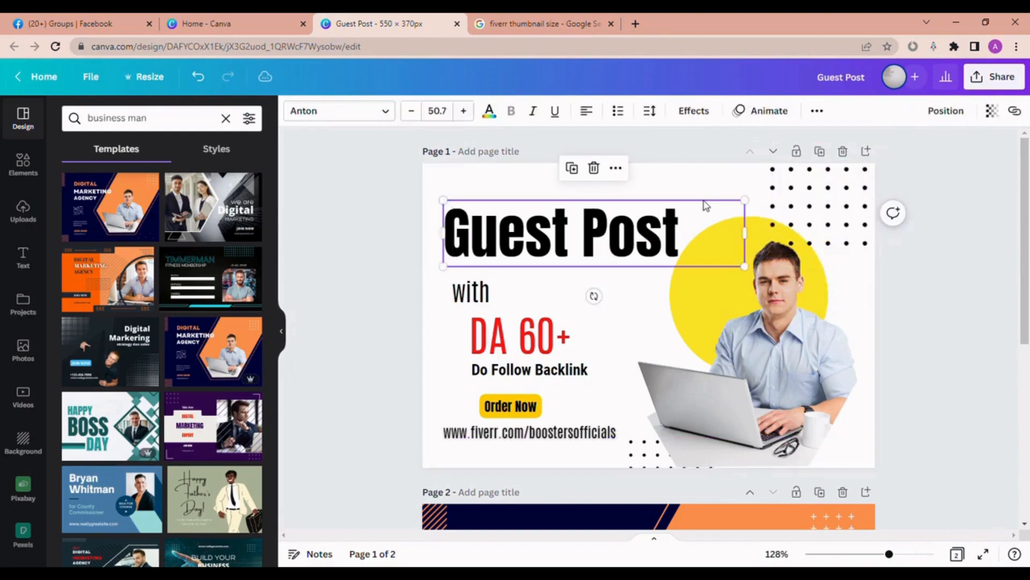
left_click(599, 360)
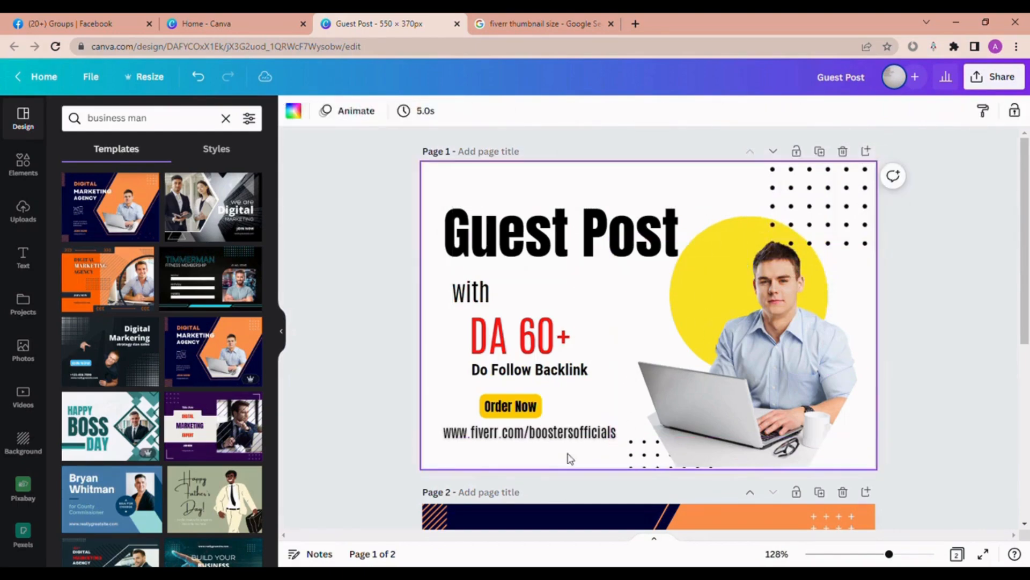
Step: Nudge the man-with-laptop photo, bring the lower dot row onto page 1, and close the save-error dialog
mouse_move(646, 464)
left_mouse_down()
mouse_move(686, 444)
mouse_move(630, 466)
left_mouse_up()
left_click_drag(621, 470, 618, 463)
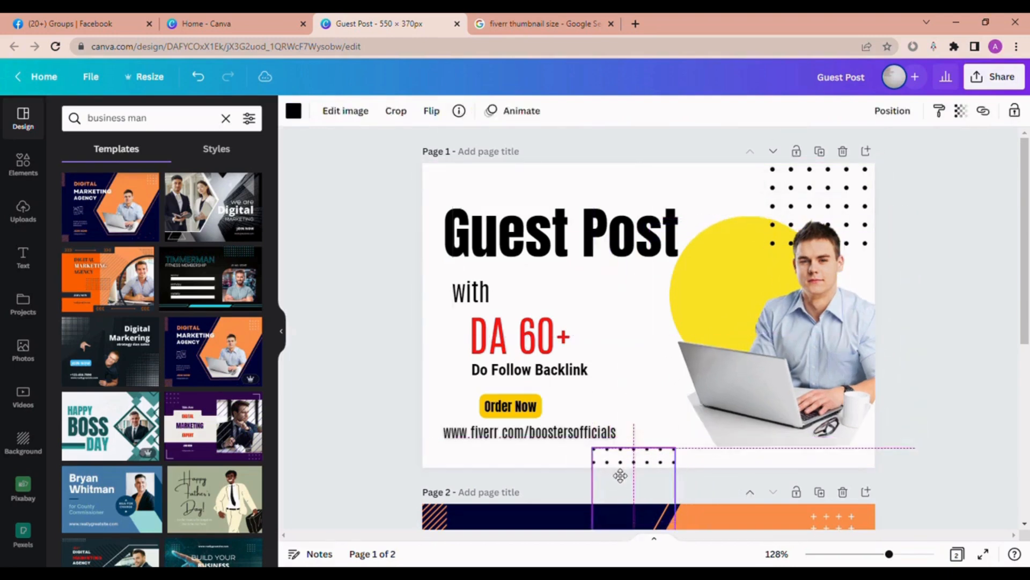
left_click(615, 362)
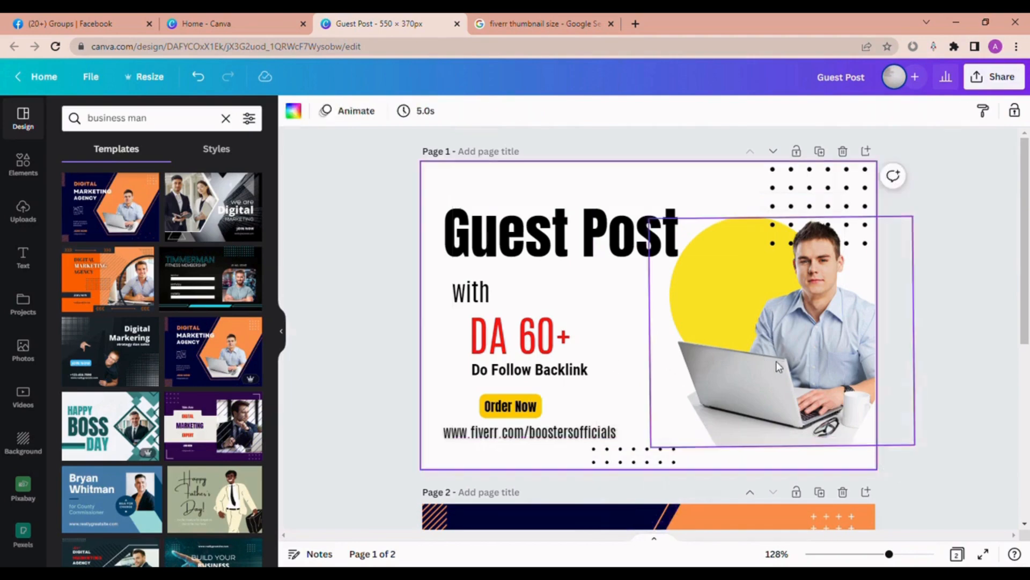
left_click_drag(778, 367, 756, 387)
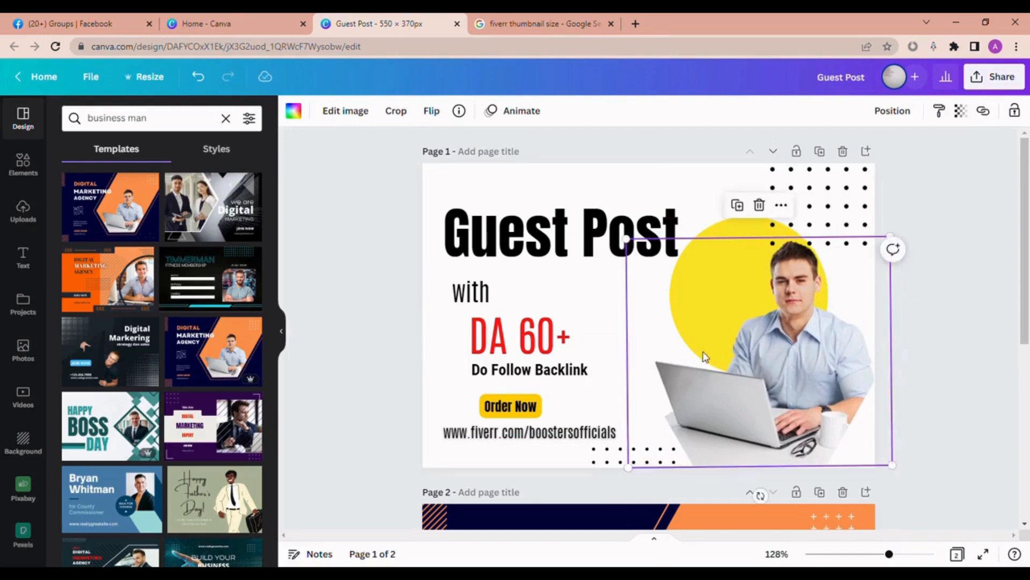
left_click(587, 336)
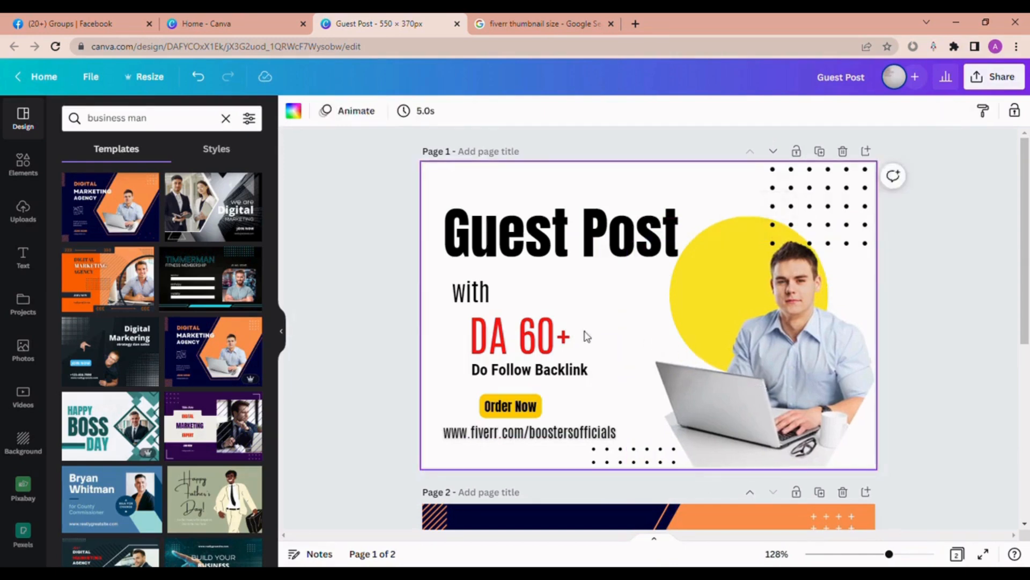
left_click(742, 386)
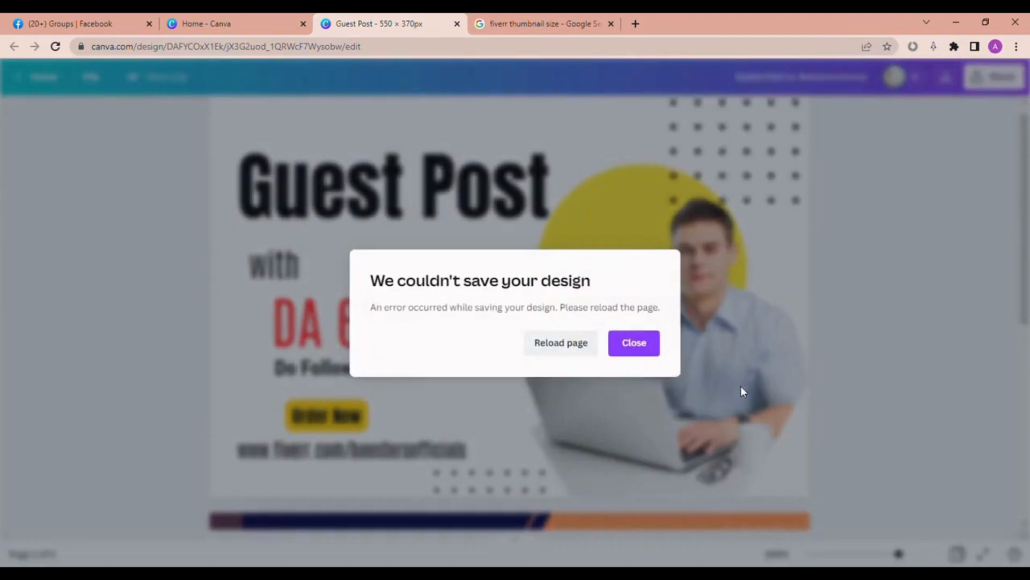
left_click(638, 348)
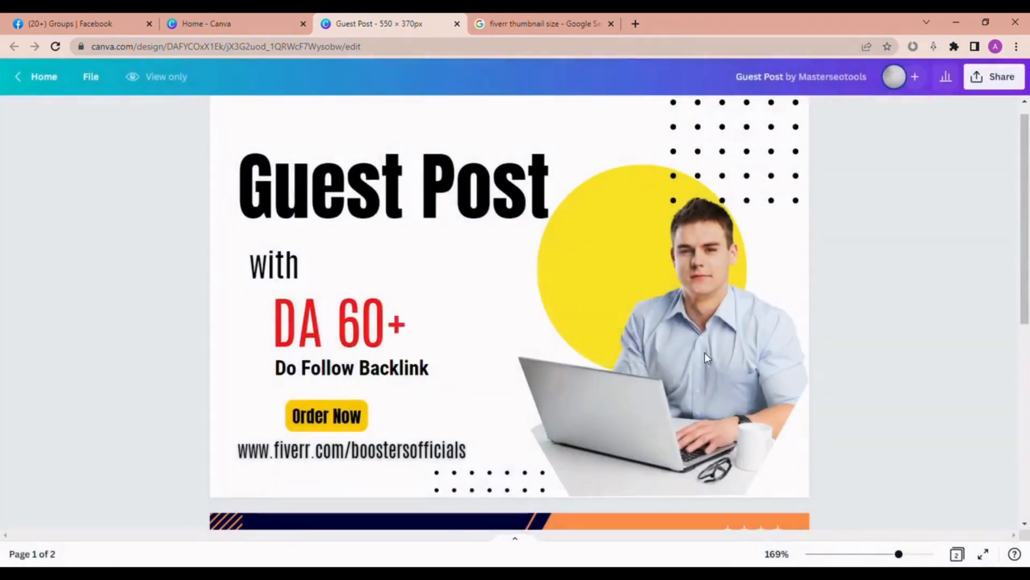
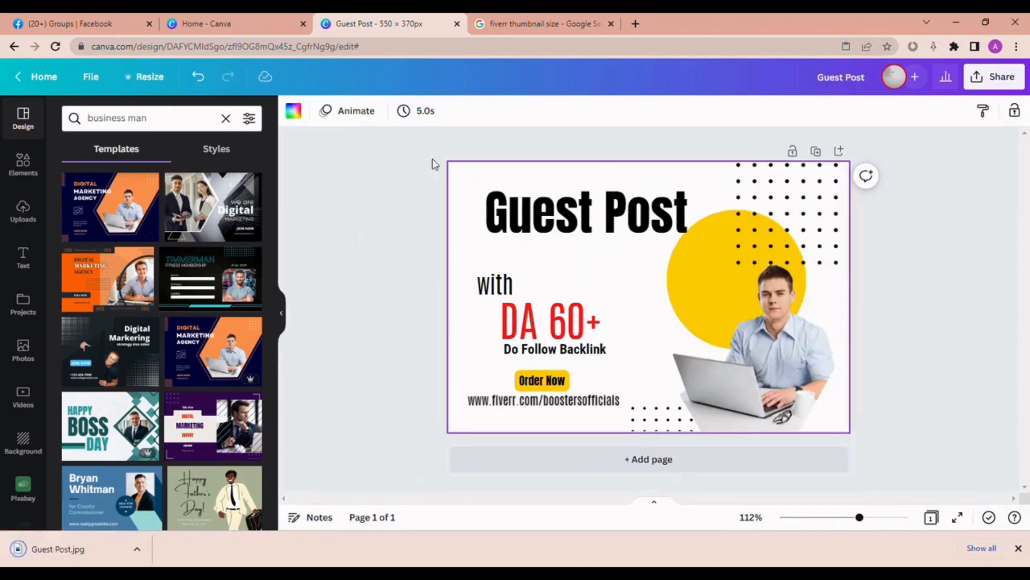
Step: Try the Photo Flow, Tectonic and Breathe page animations, then settle on Simple
left_click(375, 120)
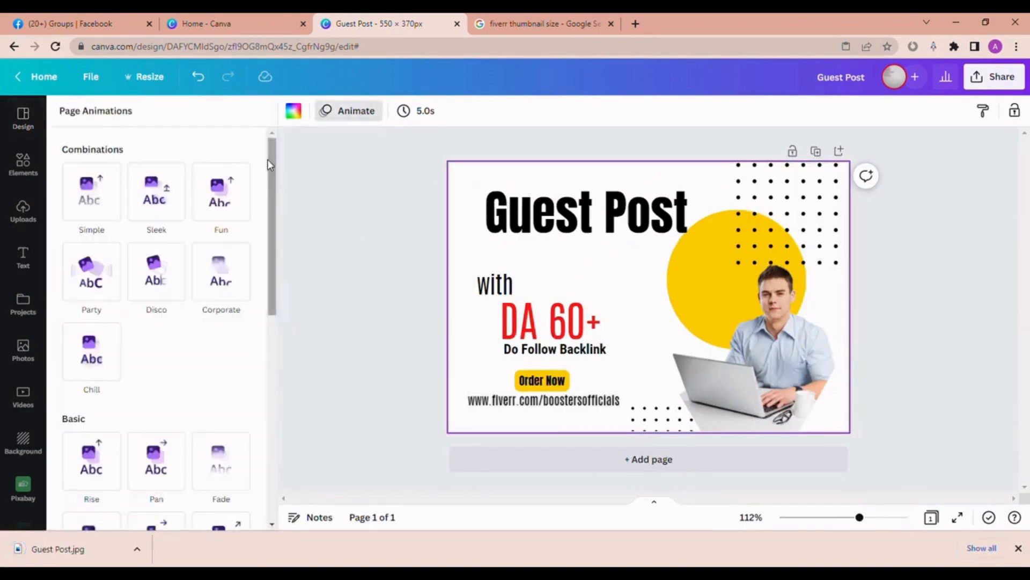
left_click_drag(268, 234, 290, 457)
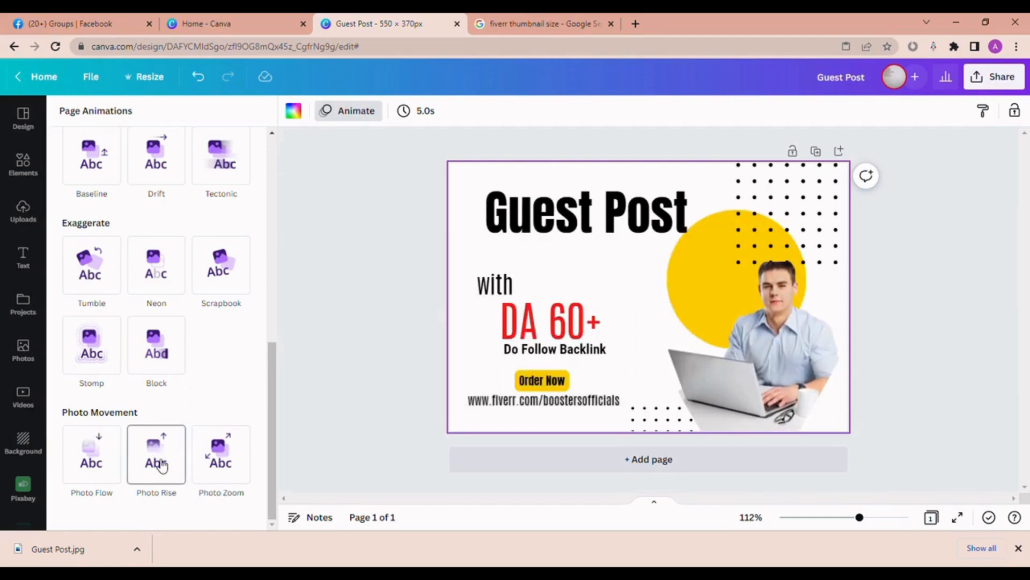
left_click(97, 473)
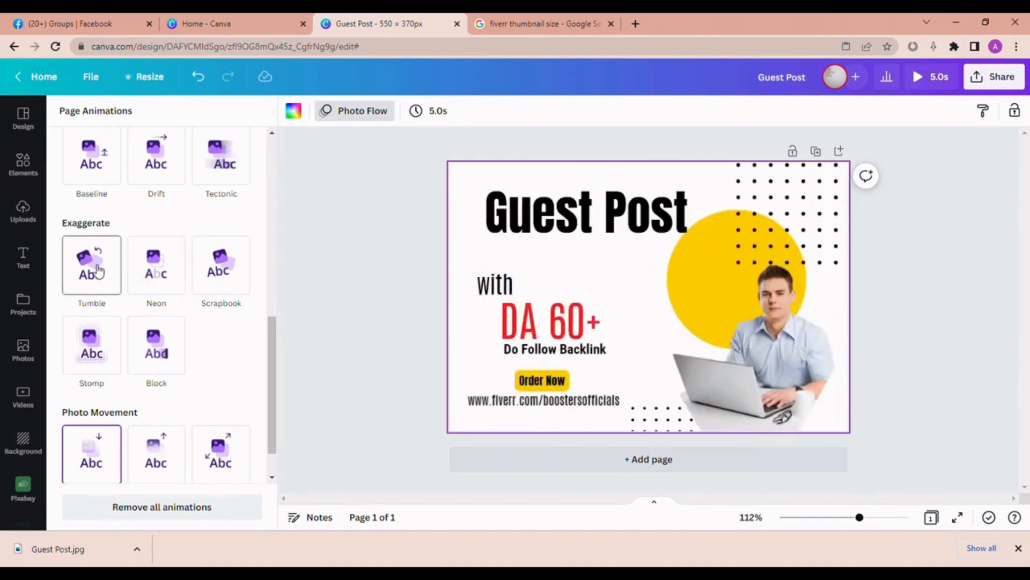
left_click(198, 186)
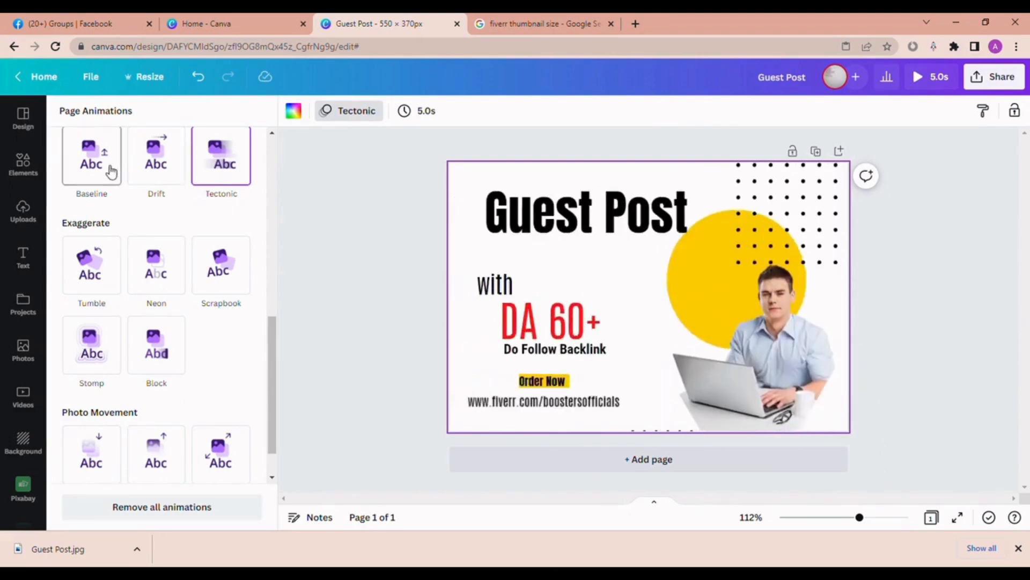
left_click_drag(272, 356, 287, 263)
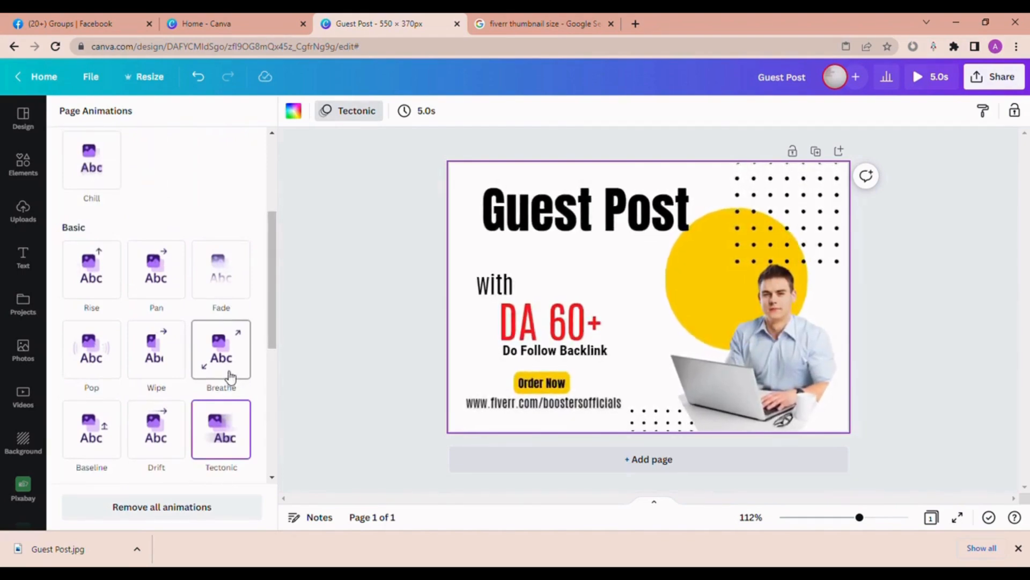
left_click(230, 375)
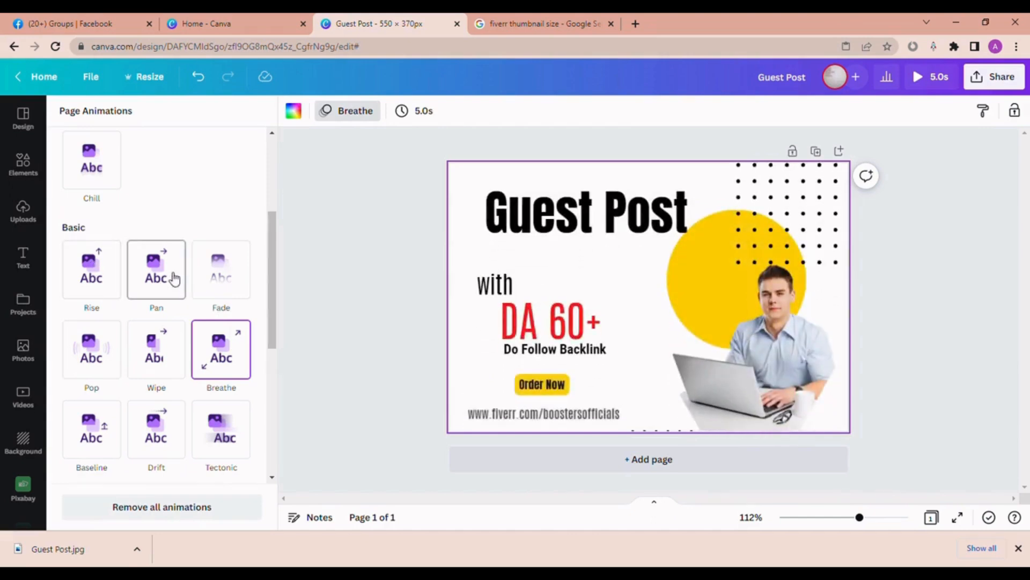
left_click_drag(272, 271, 275, 212)
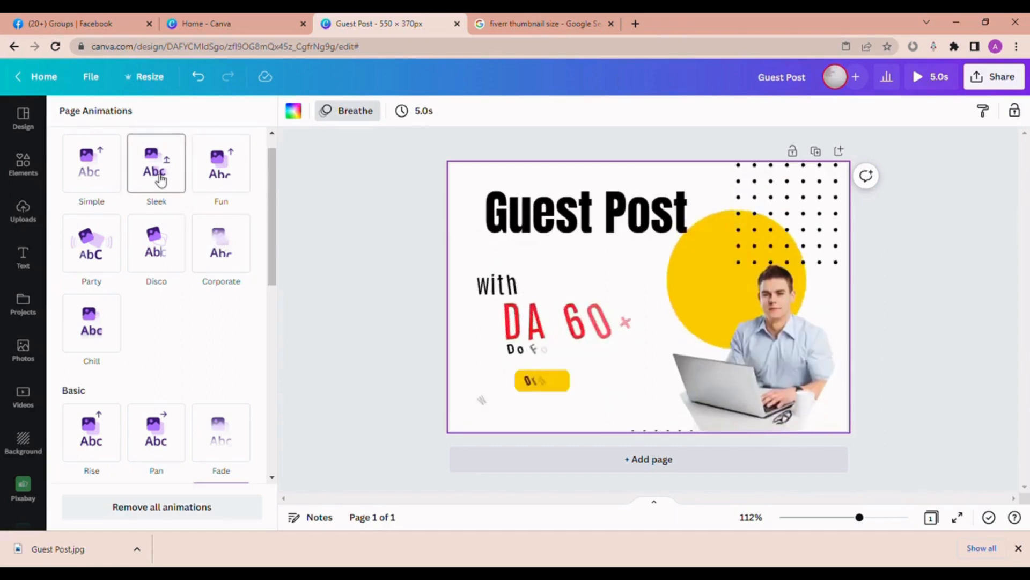
left_click(106, 167)
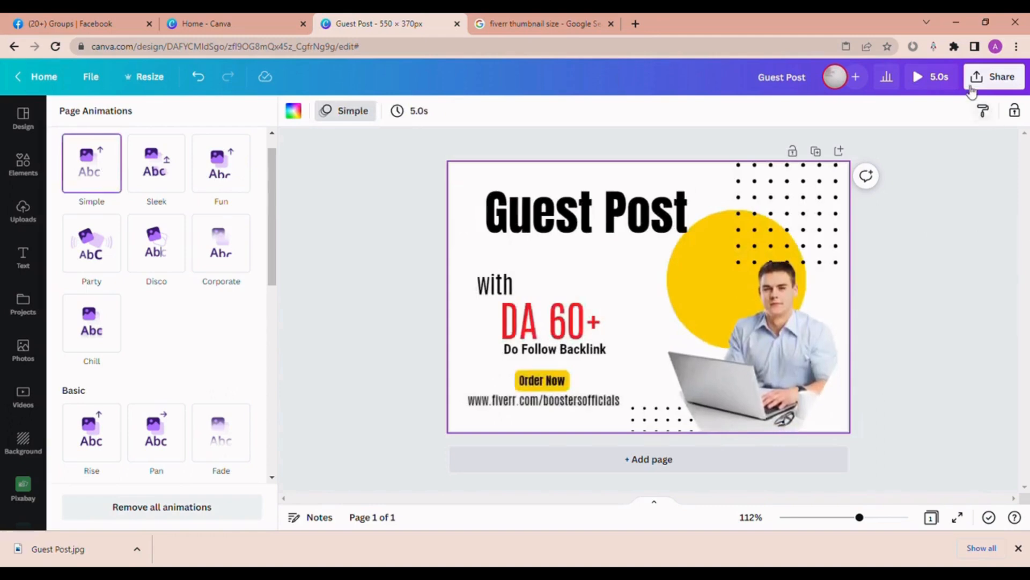
left_click(424, 111)
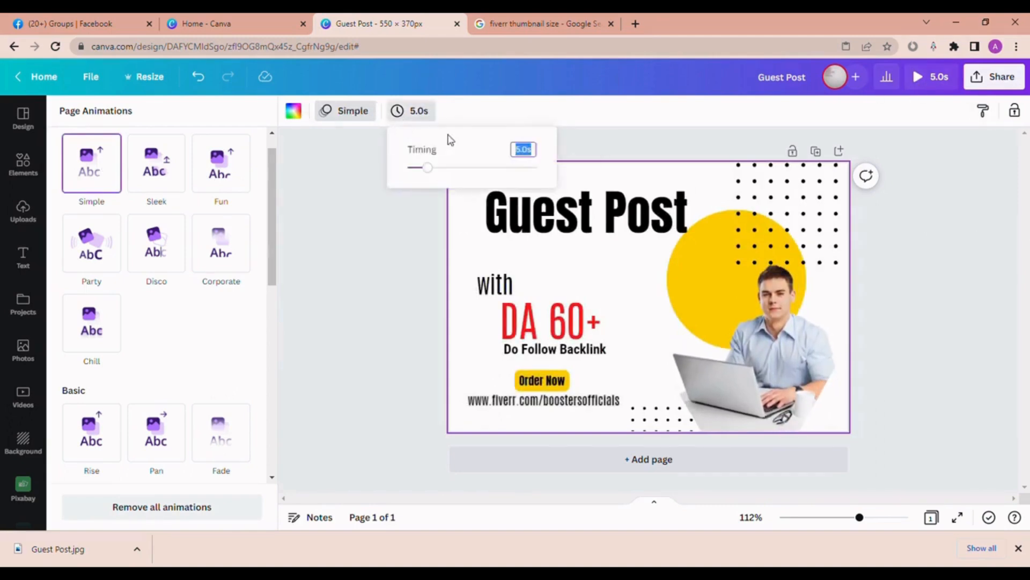
left_click(518, 152)
left_click(381, 222)
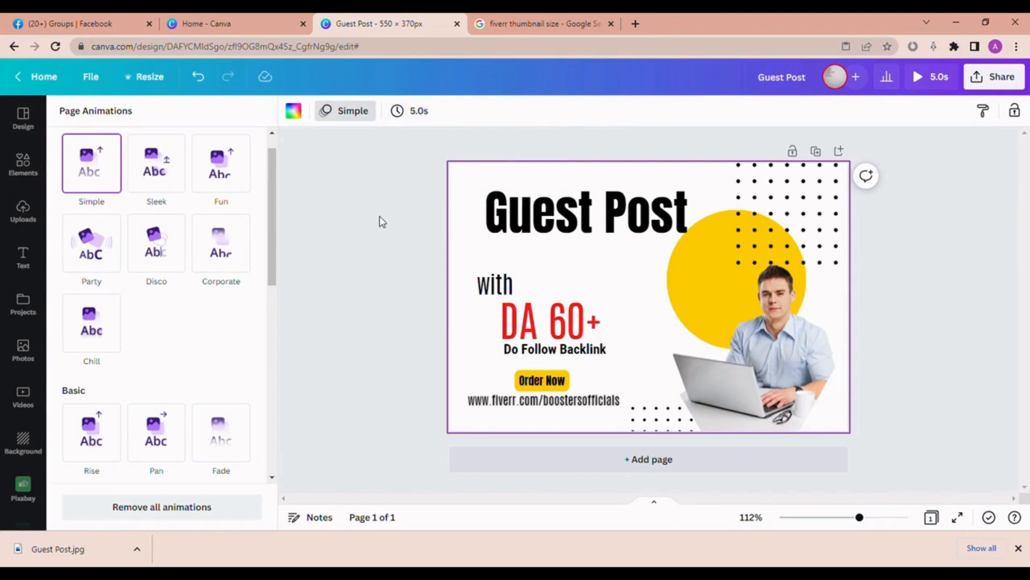
left_click(429, 110)
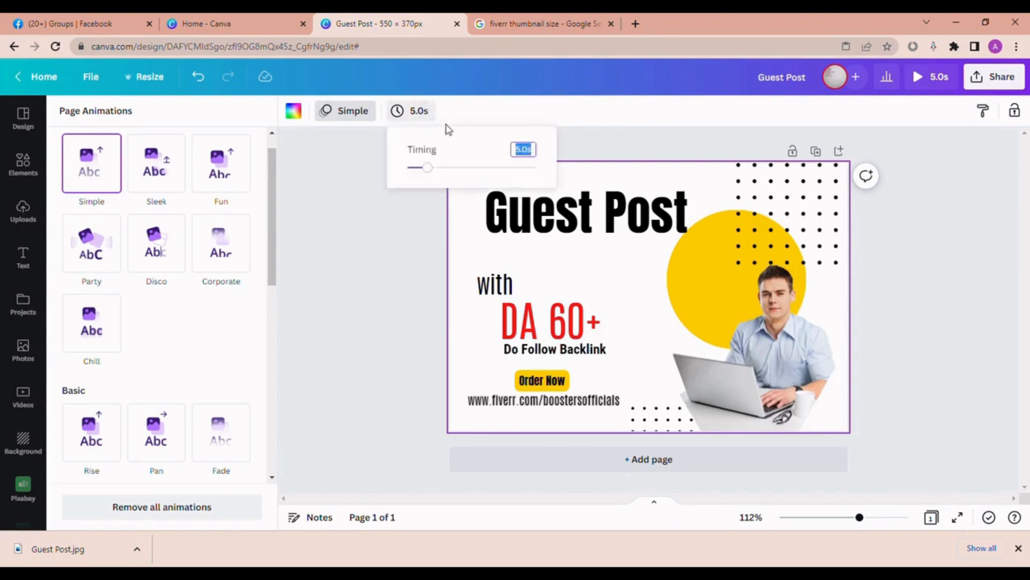
left_click(519, 153)
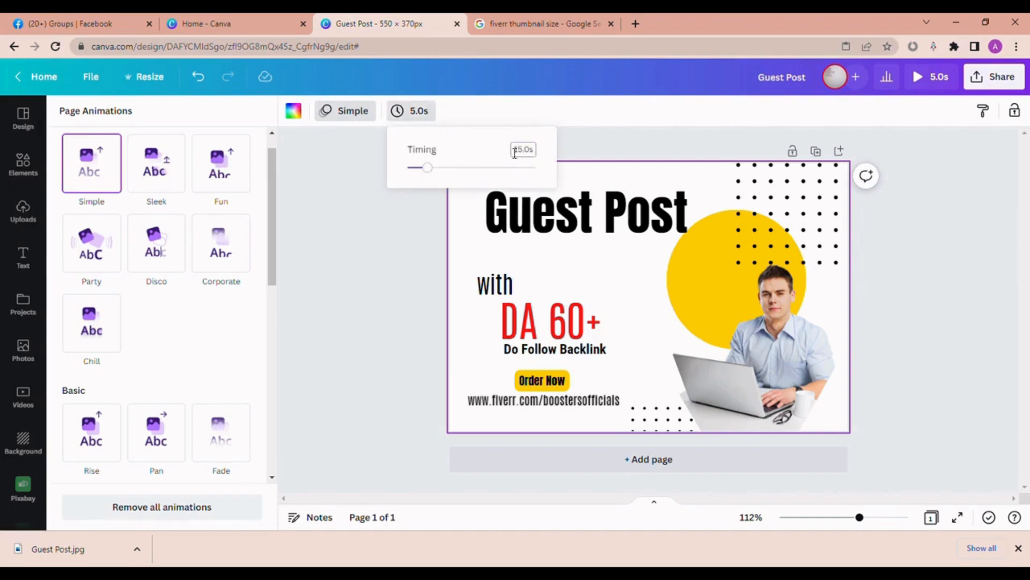
left_click(438, 168)
mouse_move(447, 171)
left_mouse_down()
mouse_move(474, 172)
mouse_move(434, 170)
left_mouse_up()
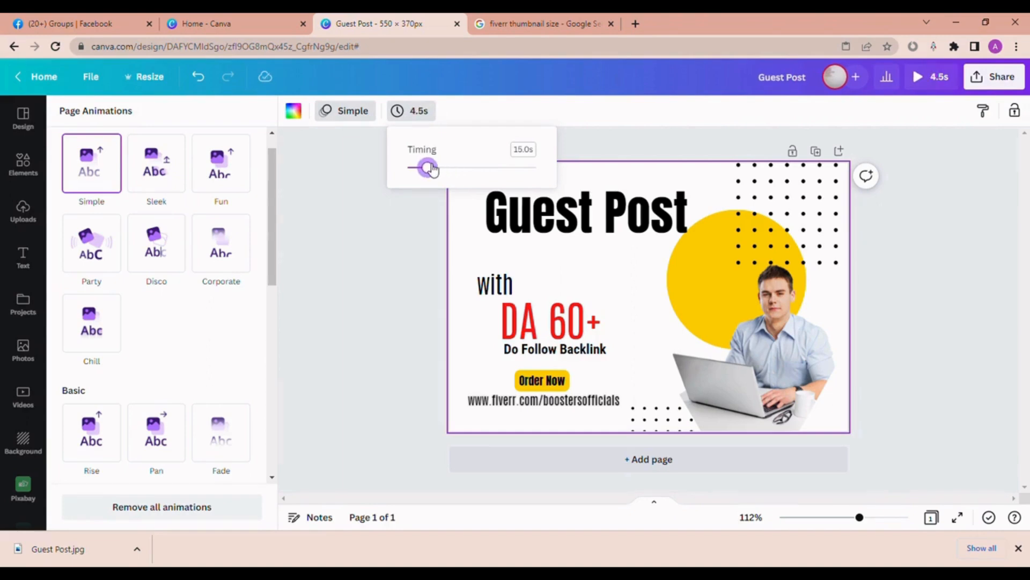
left_click(385, 202)
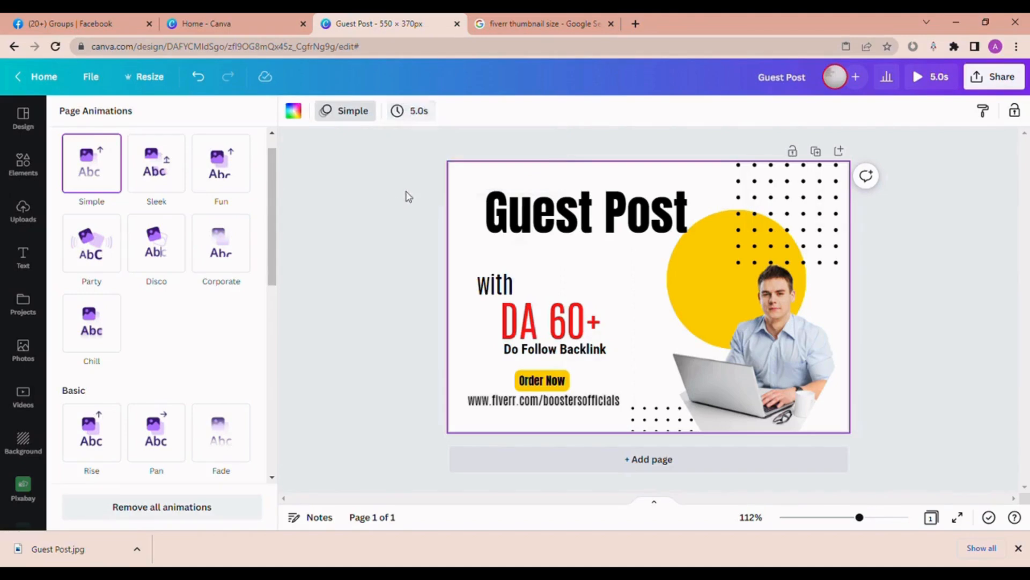
left_click(990, 79)
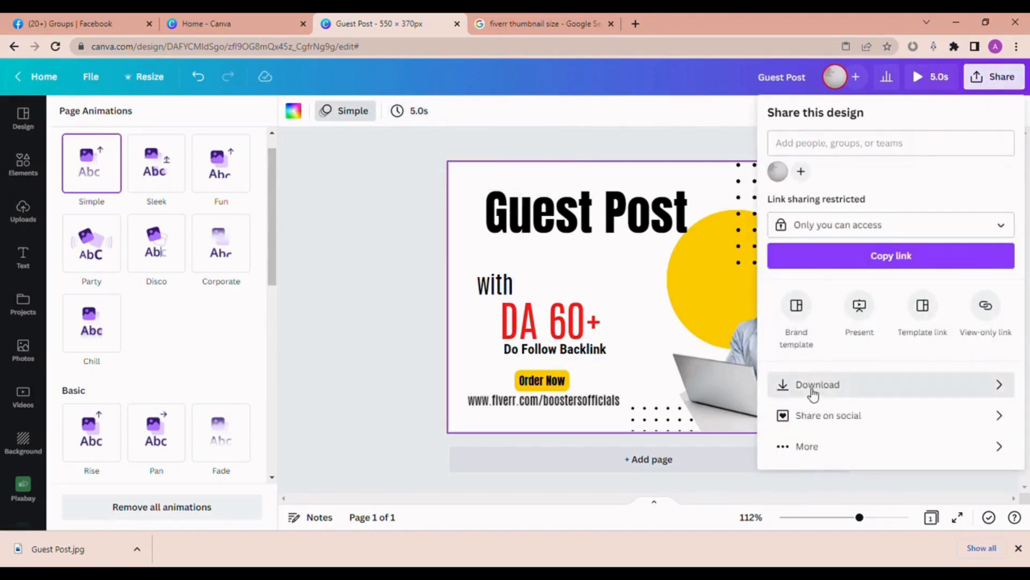
Step: Download the Guest Post design as Guest Post.mp4 and dismiss the downloads list
left_click(813, 394)
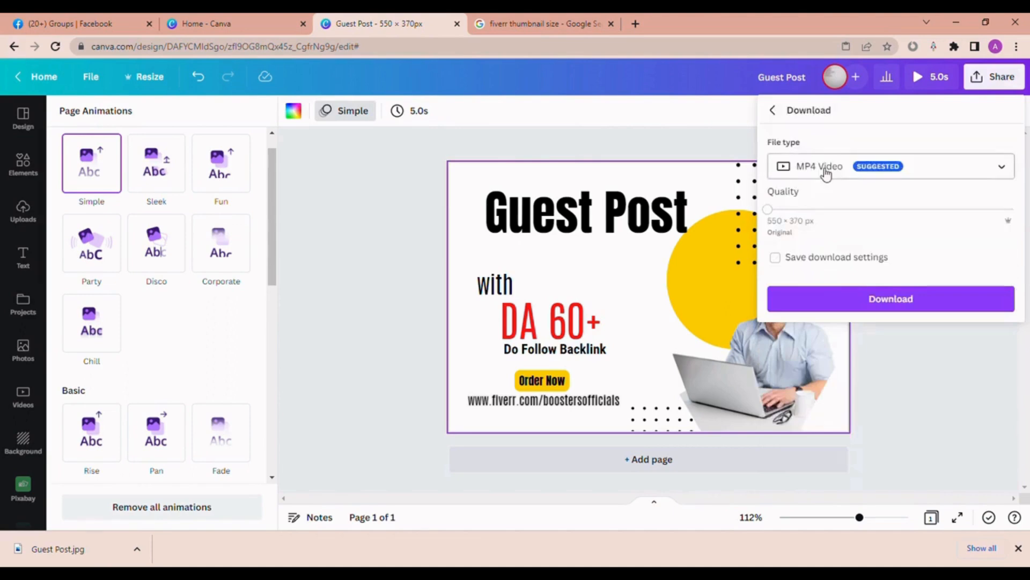
left_click(810, 304)
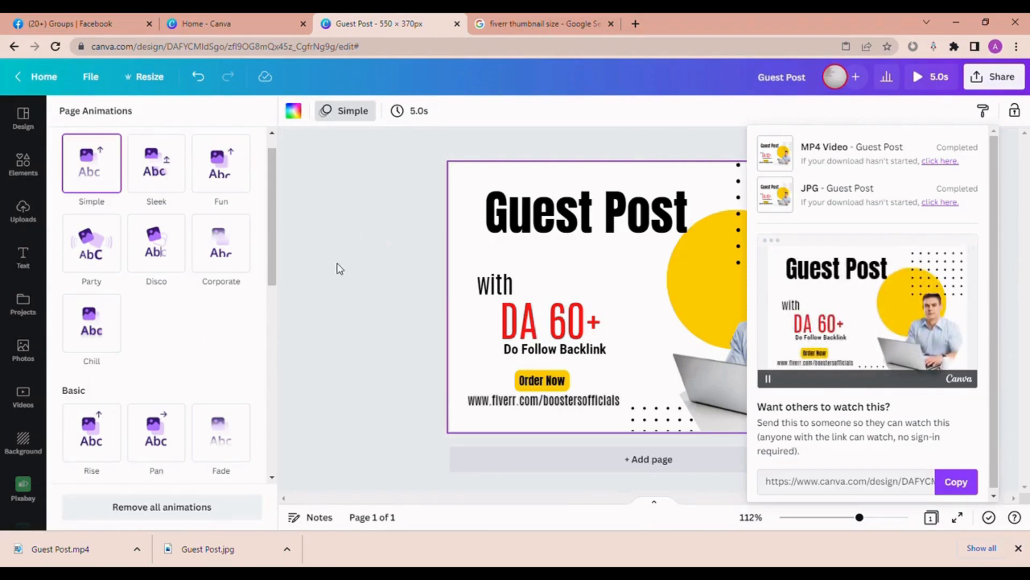
left_click(377, 268)
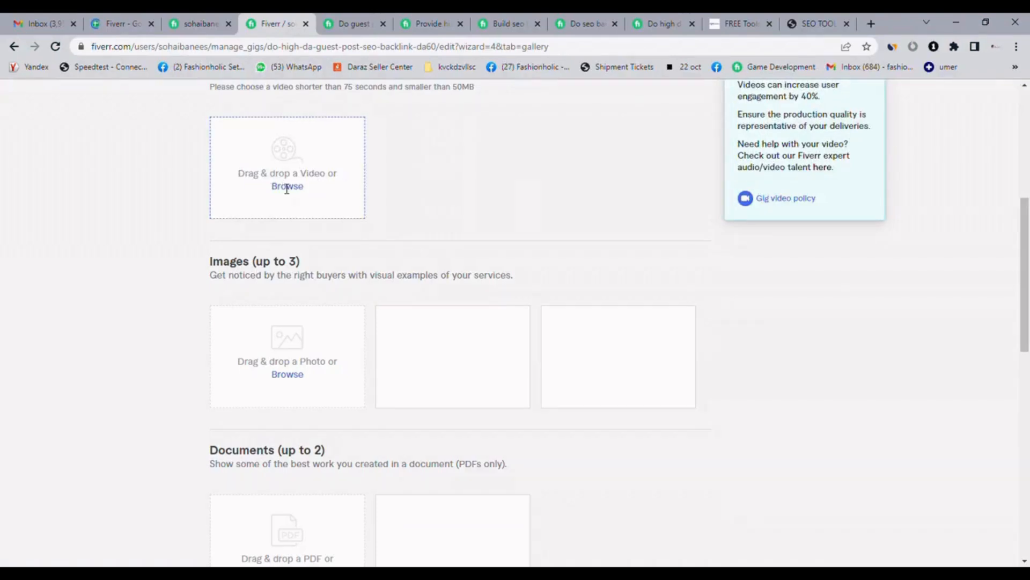
Step: Upload Guest Post.mp4 as the gig video and try Guest Post.jpg, which is rejected below 712×430
left_click(287, 189)
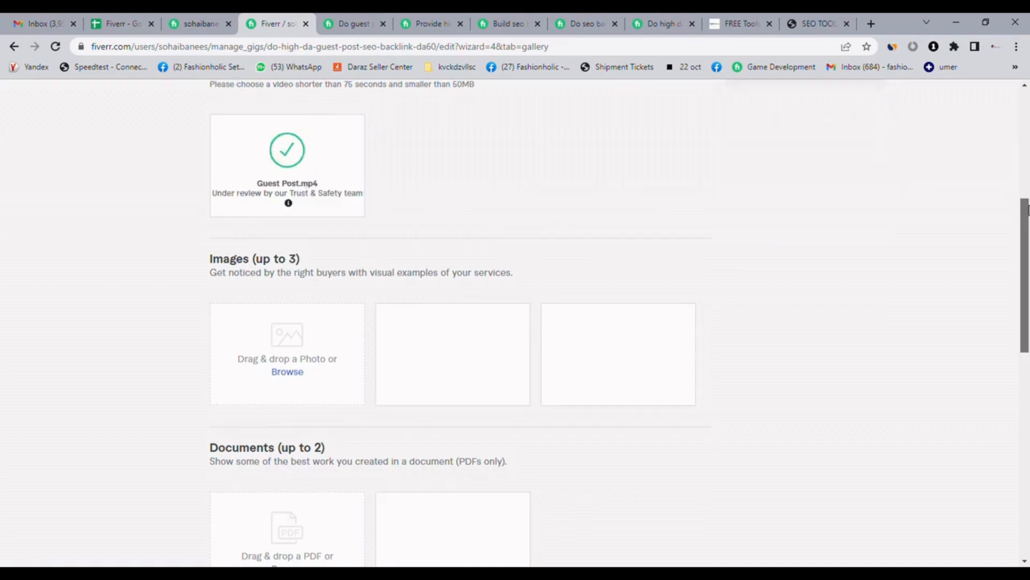
scroll(801, 265, "down", 1)
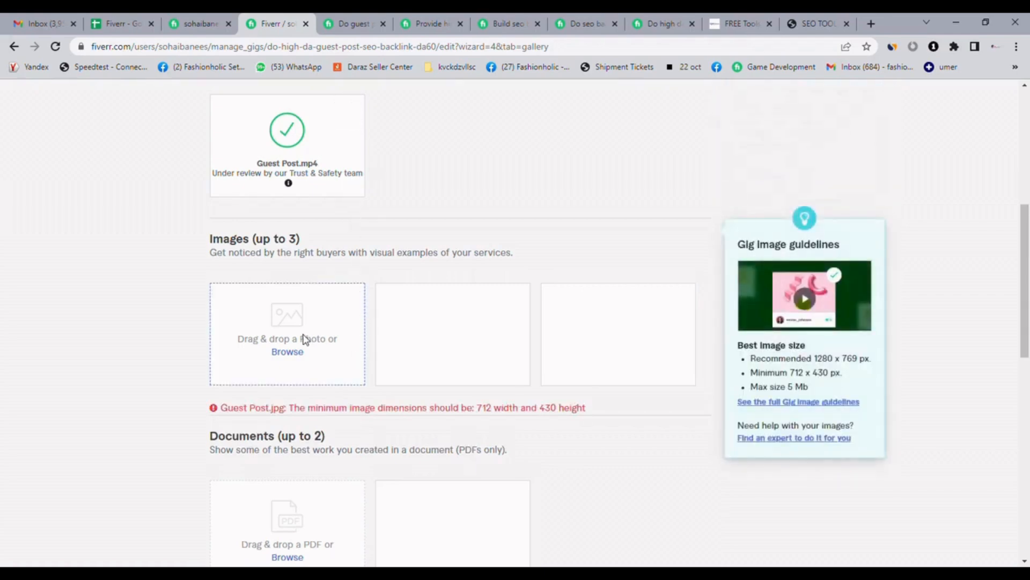
left_click(301, 355)
mouse_move(350, 173)
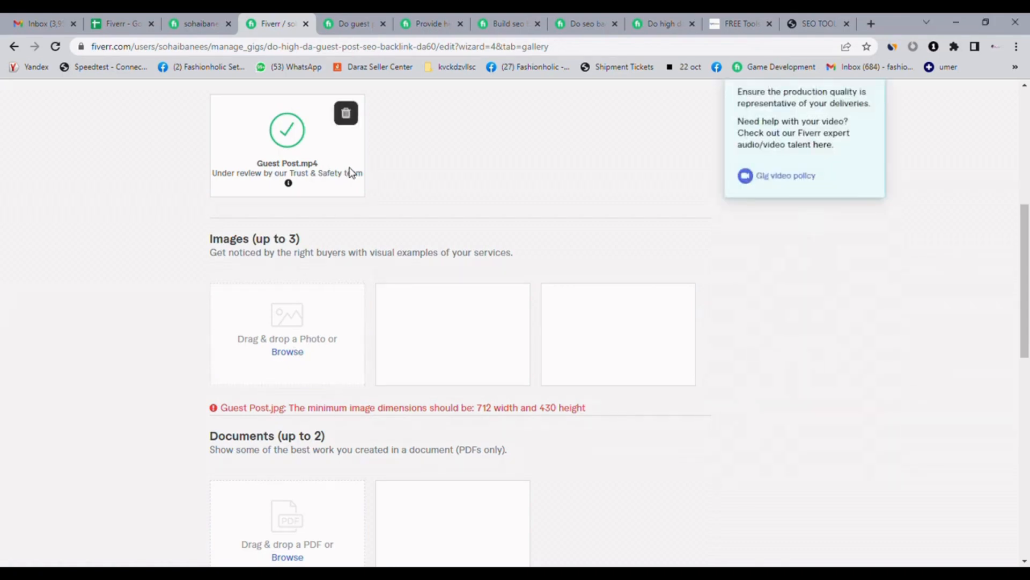
left_click(303, 351)
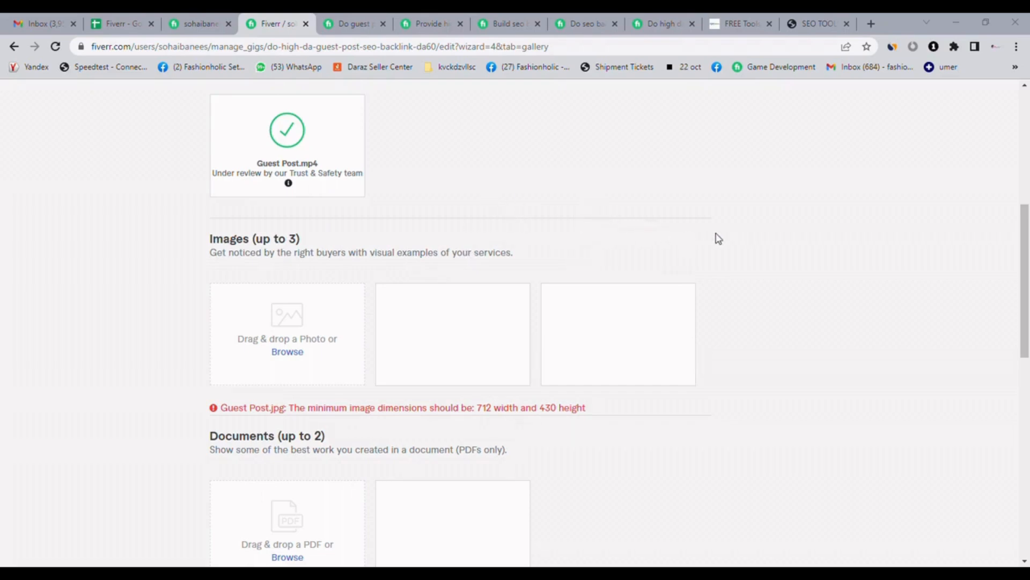
mouse_move(278, 338)
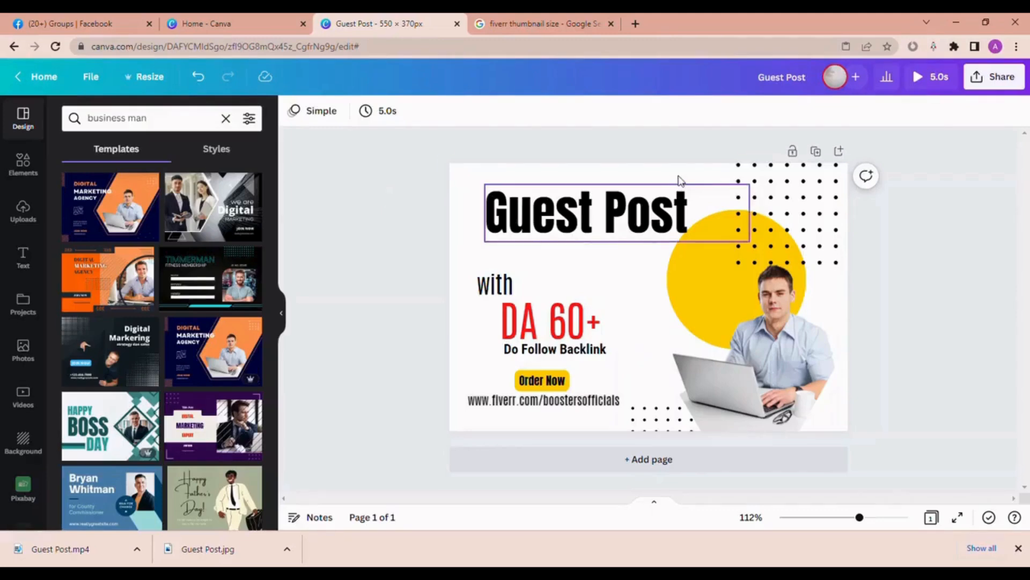
Step: Download the Guest Post design as a JPG scaled to 1.375× (756 × 509 px)
left_click(985, 81)
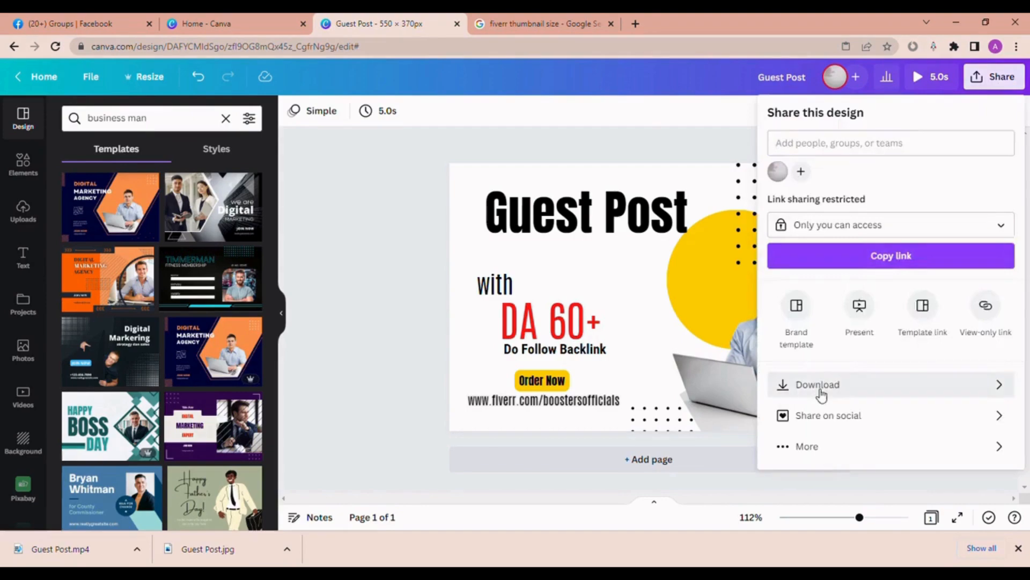
left_click(819, 387)
left_click(772, 169)
left_click(812, 229)
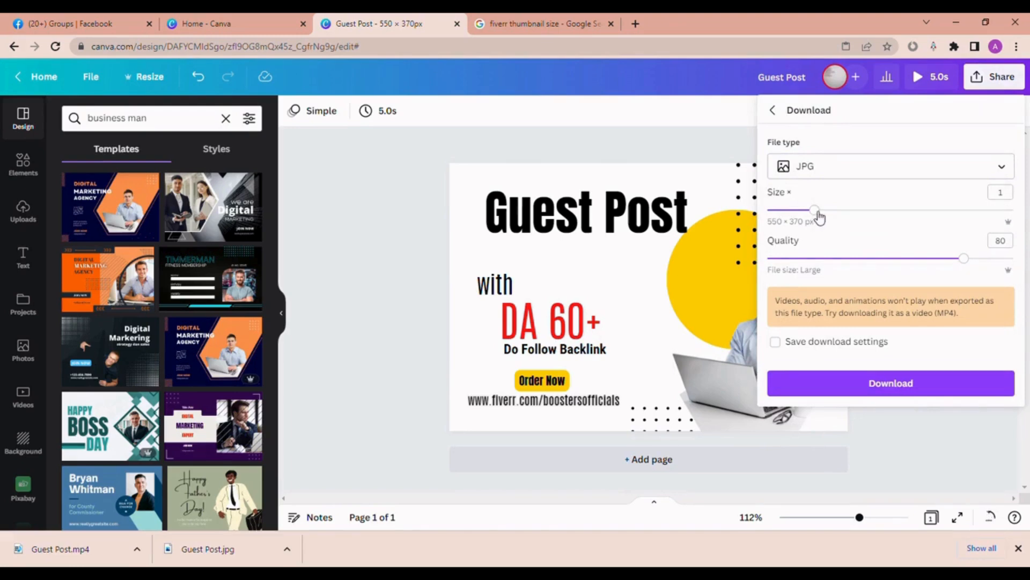
left_click_drag(814, 209, 854, 214)
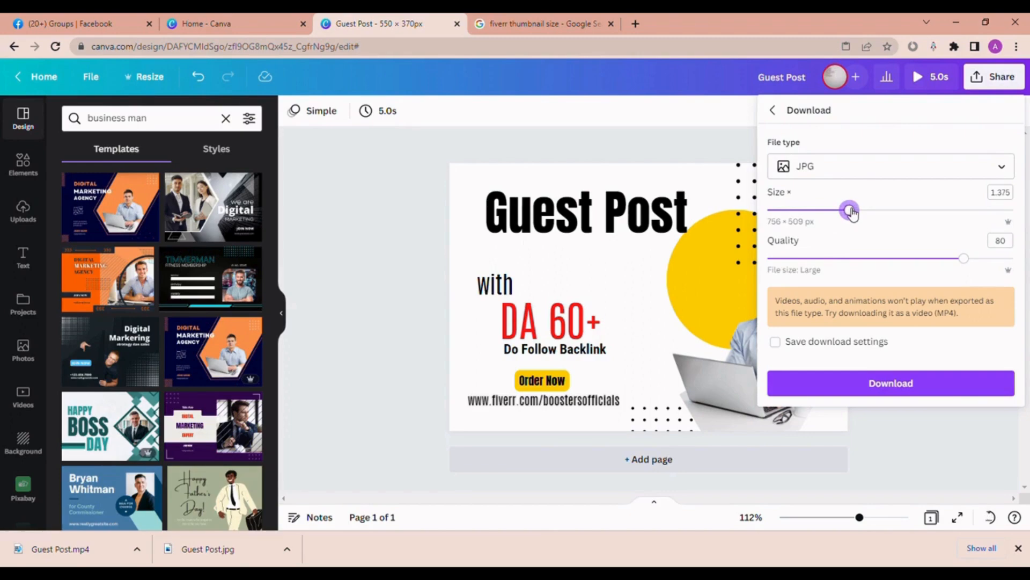
left_click(852, 387)
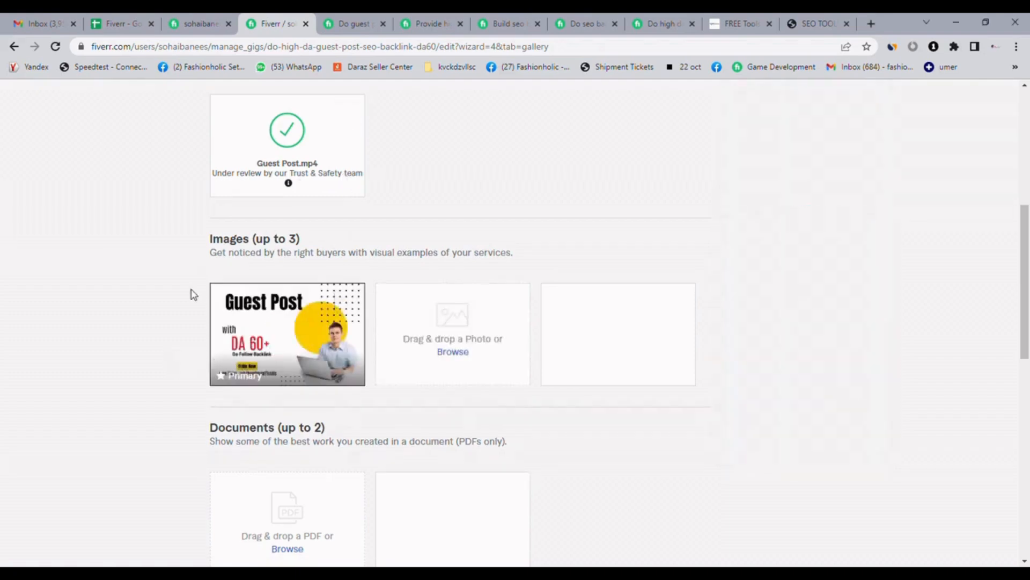
Step: Keep the Guest Post video by cancelling its deletion, then save the gallery to reach Publish
left_click(345, 112)
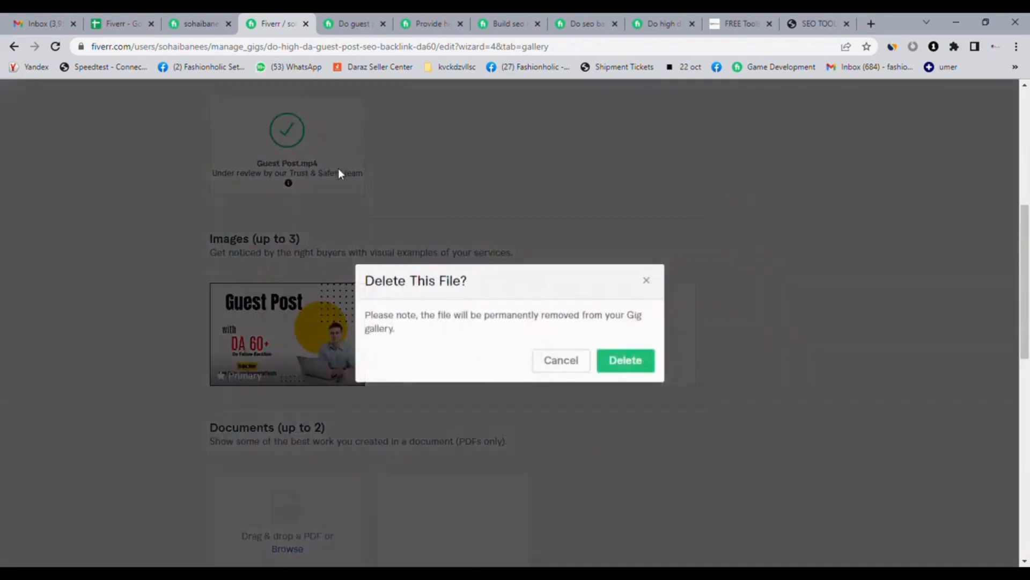
left_click(648, 282)
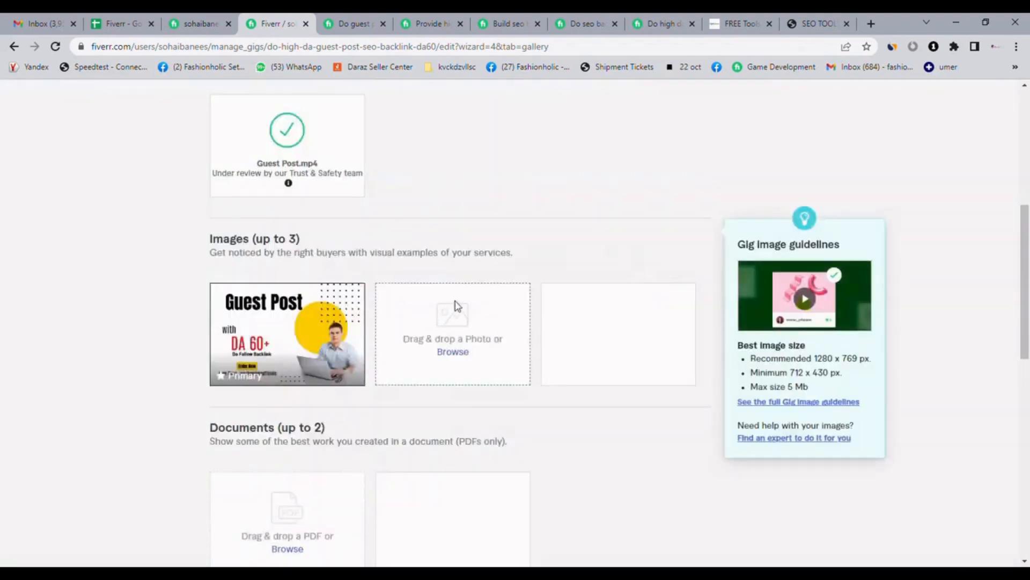
left_click_drag(1028, 225, 1026, 308)
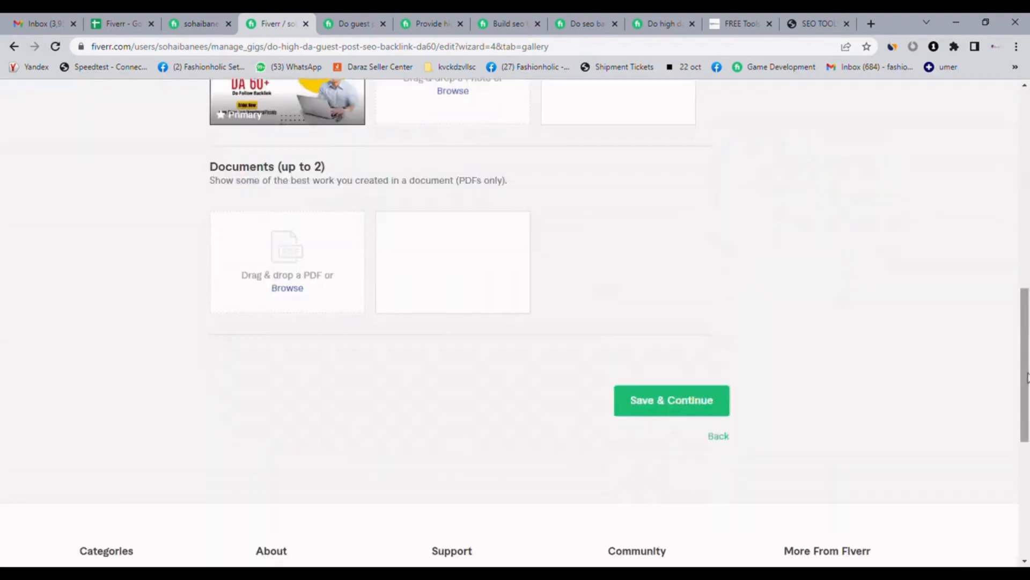
scroll(378, 288, "up", 5)
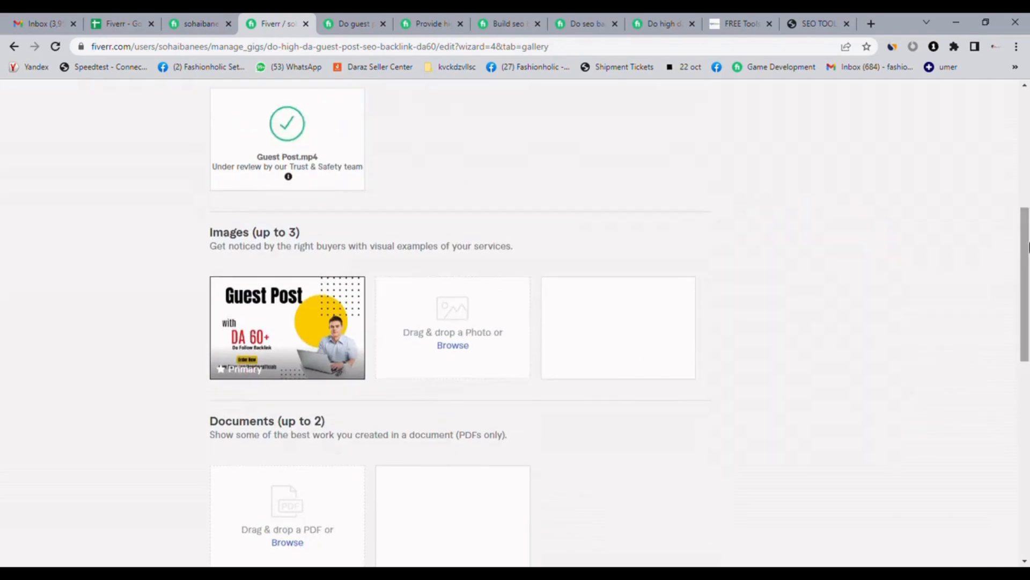
scroll(720, 363, "down", 5)
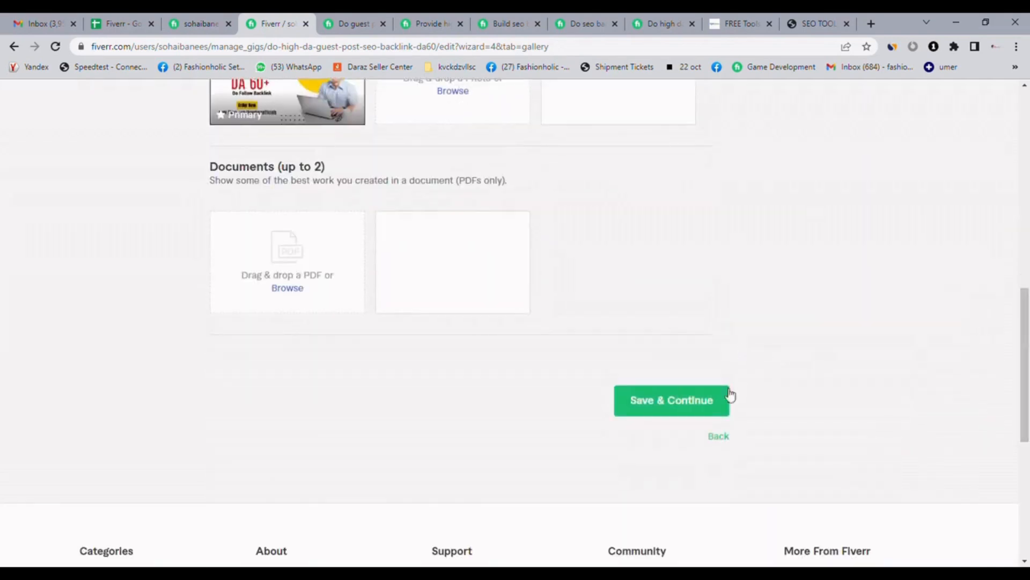
left_click(704, 401)
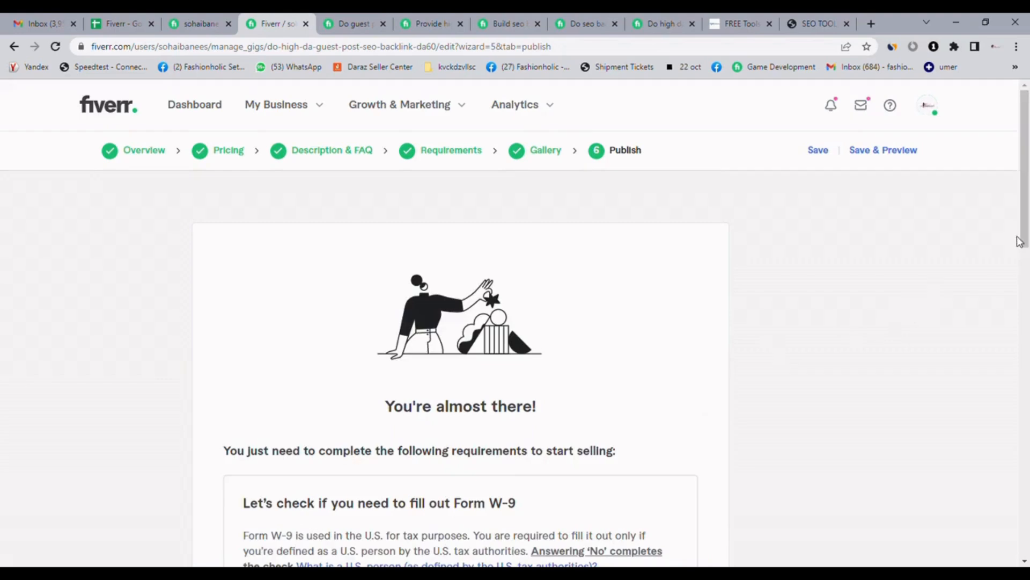
Step: Answer No to 'Are you a U.S. person?', dismiss the W-9 message, and save the gig to preview
scroll(1025, 247, "down", 5)
scroll(1025, 298, "down", 2)
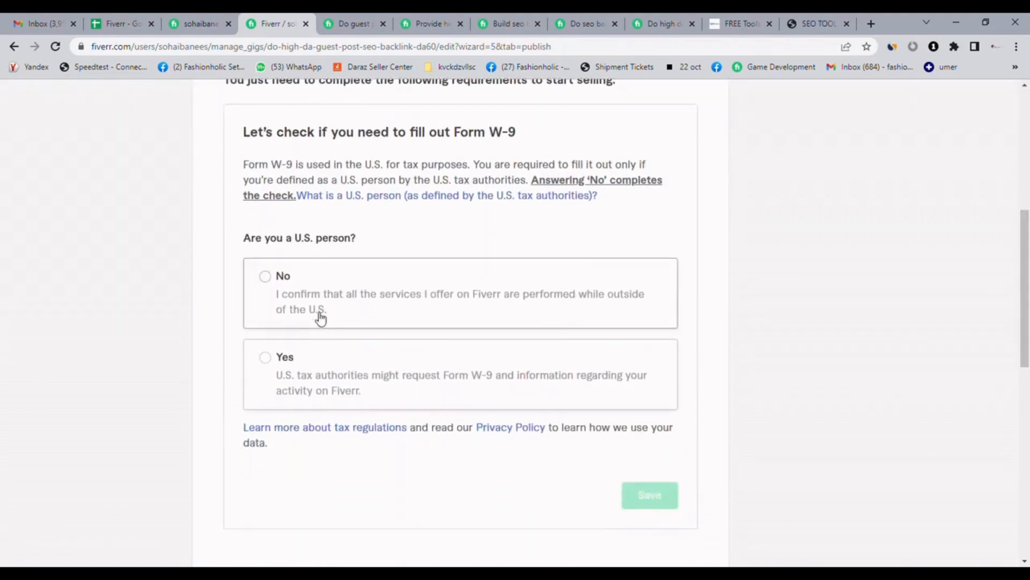
left_click(274, 282)
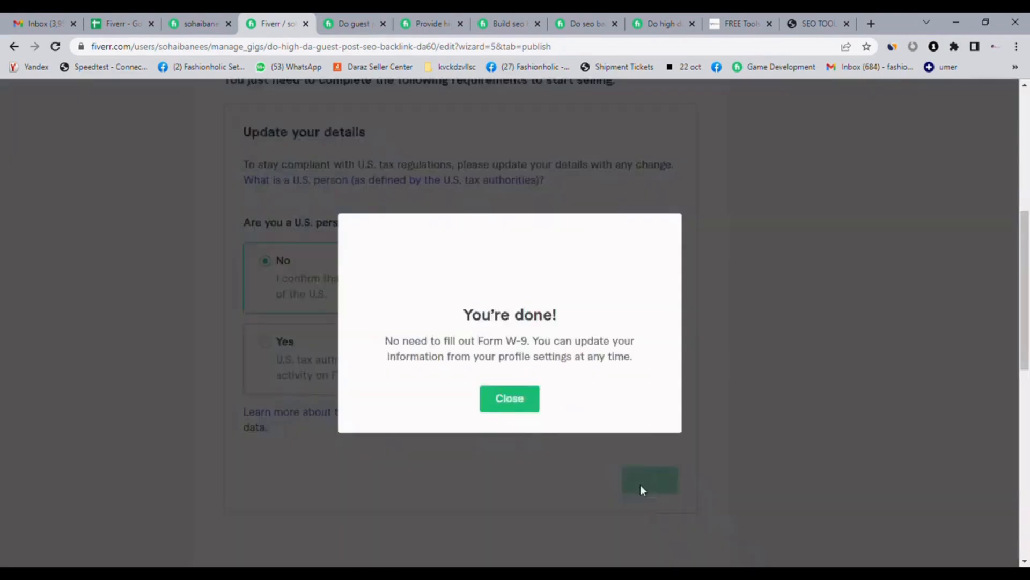
left_click(515, 399)
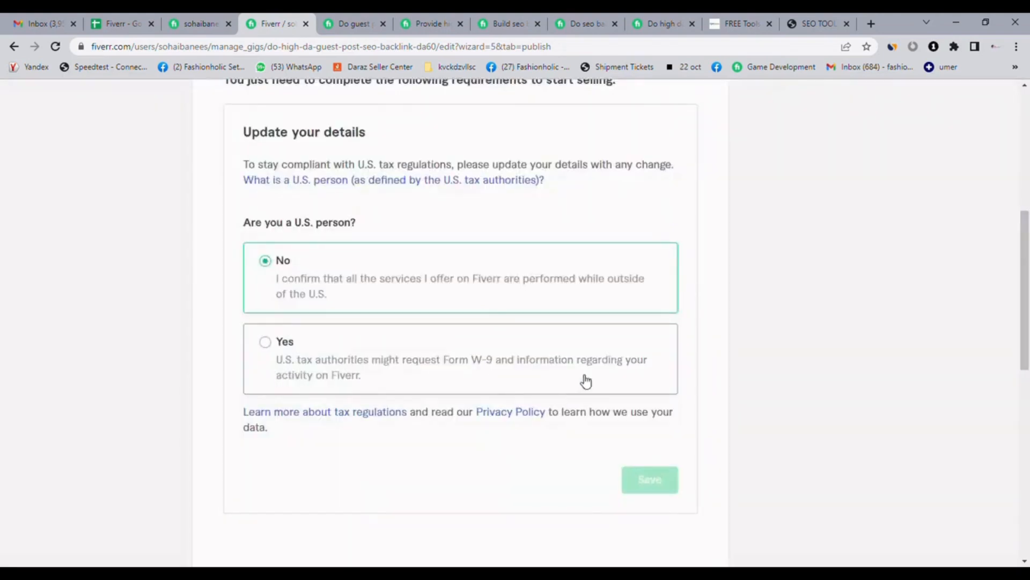
left_click_drag(1029, 244, 1029, 137)
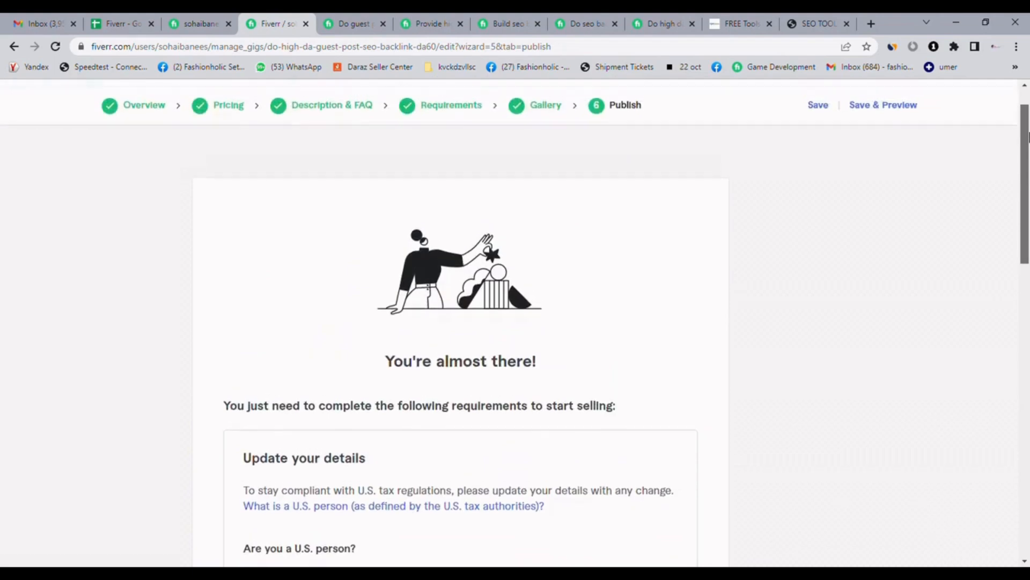
left_click(907, 113)
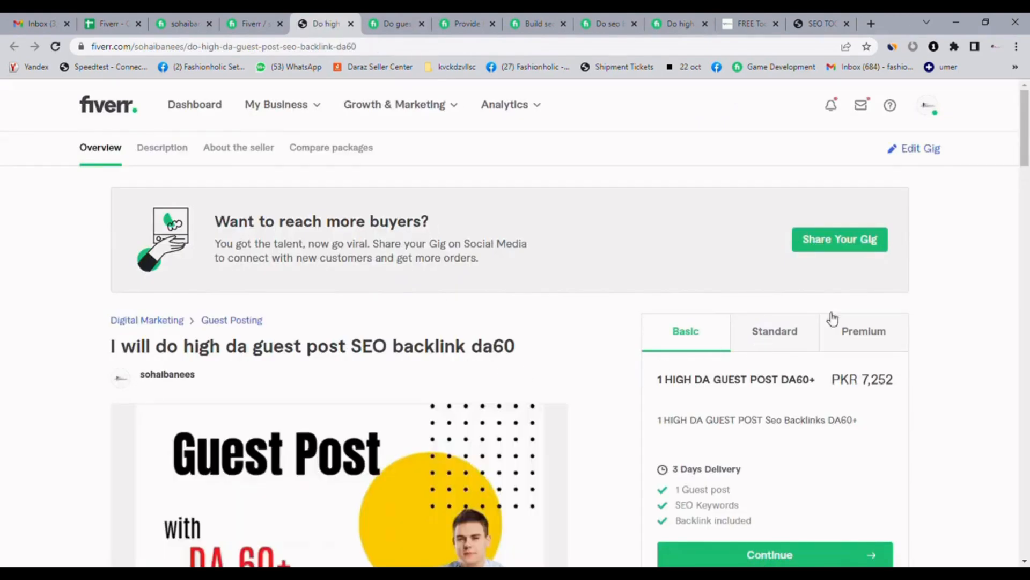
Step: Review the gig preview and the Basic package order options, then return to the editing tab
left_click_drag(1028, 147, 1028, 182)
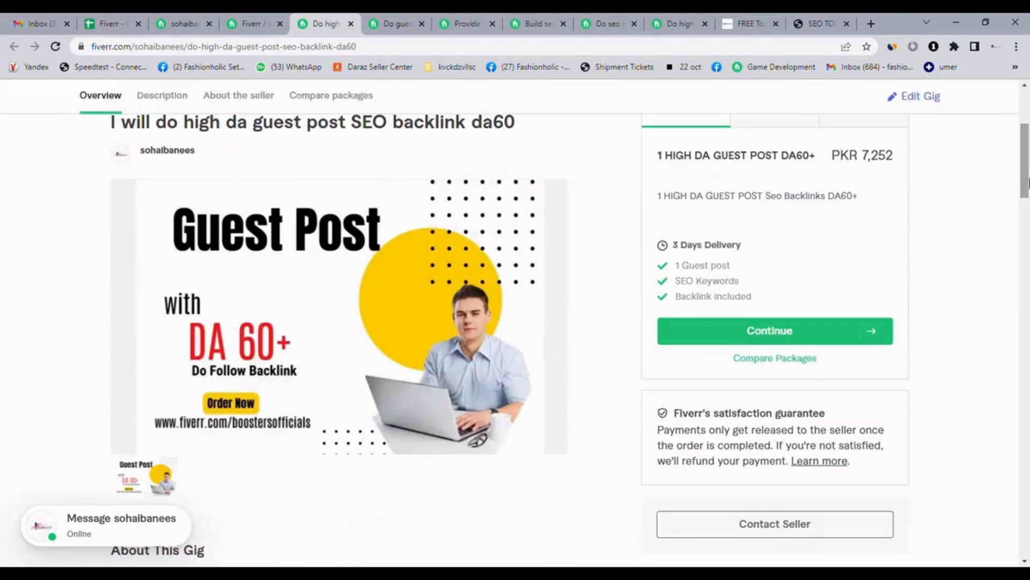
left_click(798, 325)
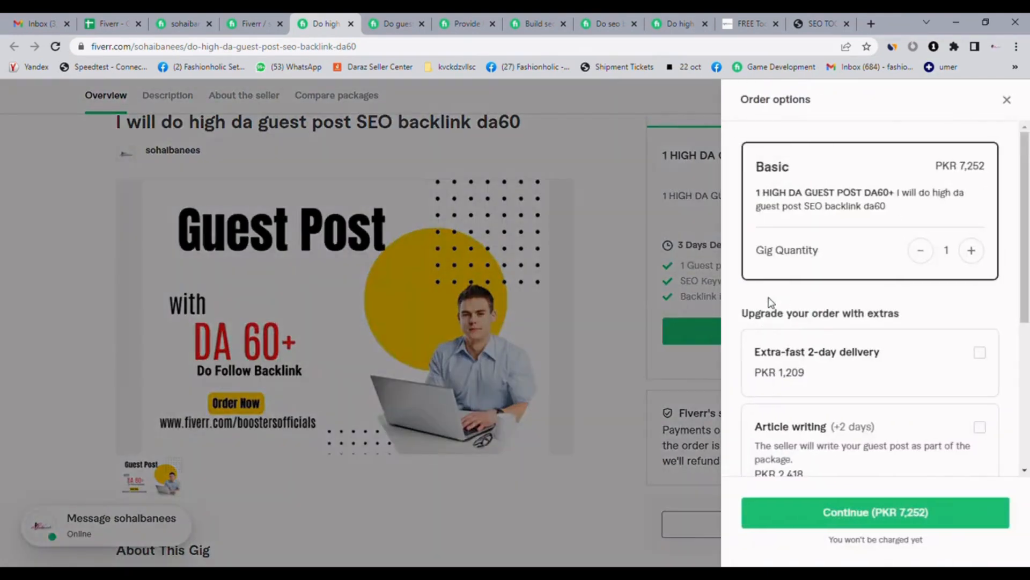
left_click(668, 294)
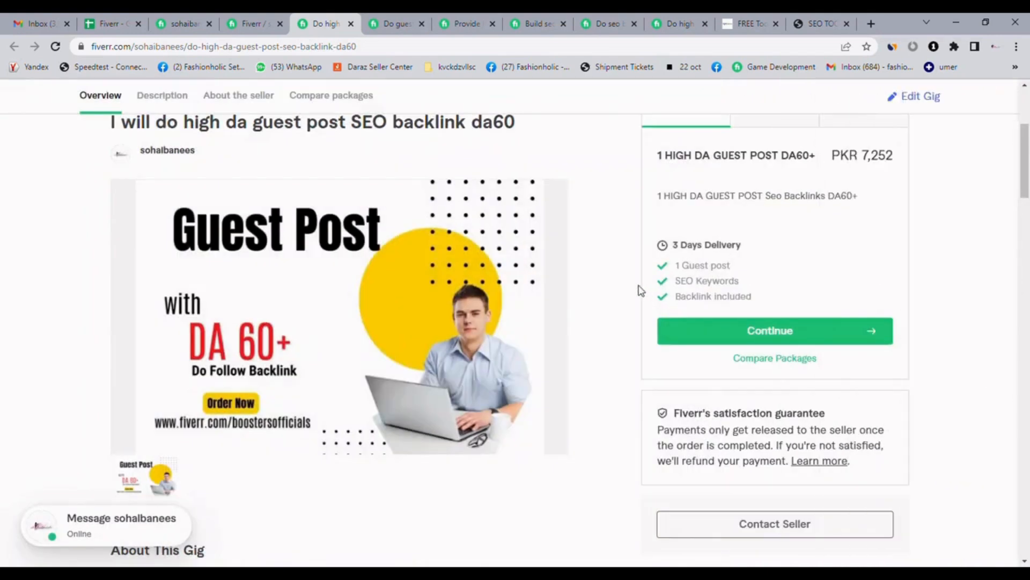
left_click(268, 24)
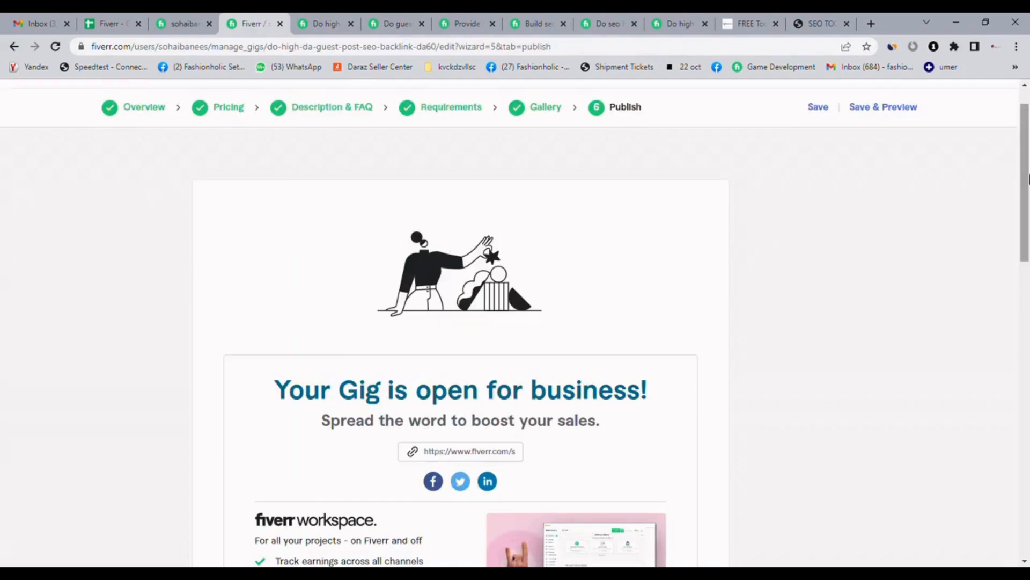
Step: Finish the Publish page with Done to reach the Gigs list with one active gig
left_click_drag(1025, 177, 1028, 308)
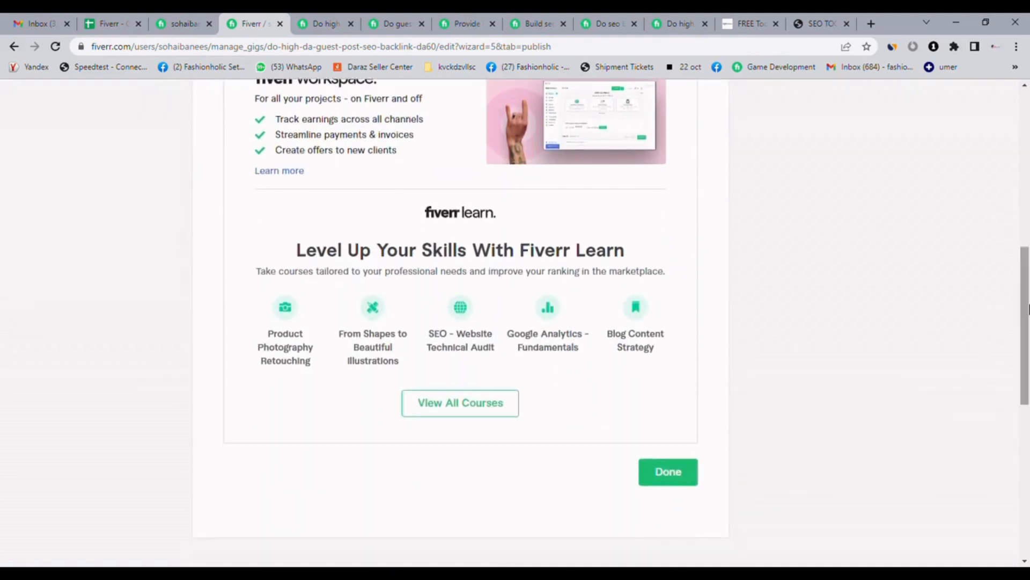
left_click(645, 470)
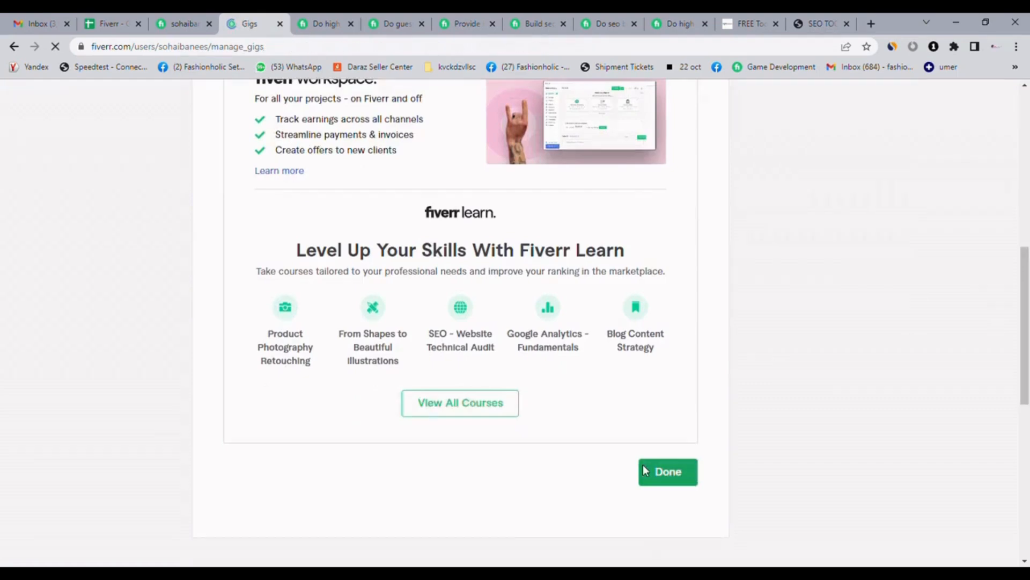